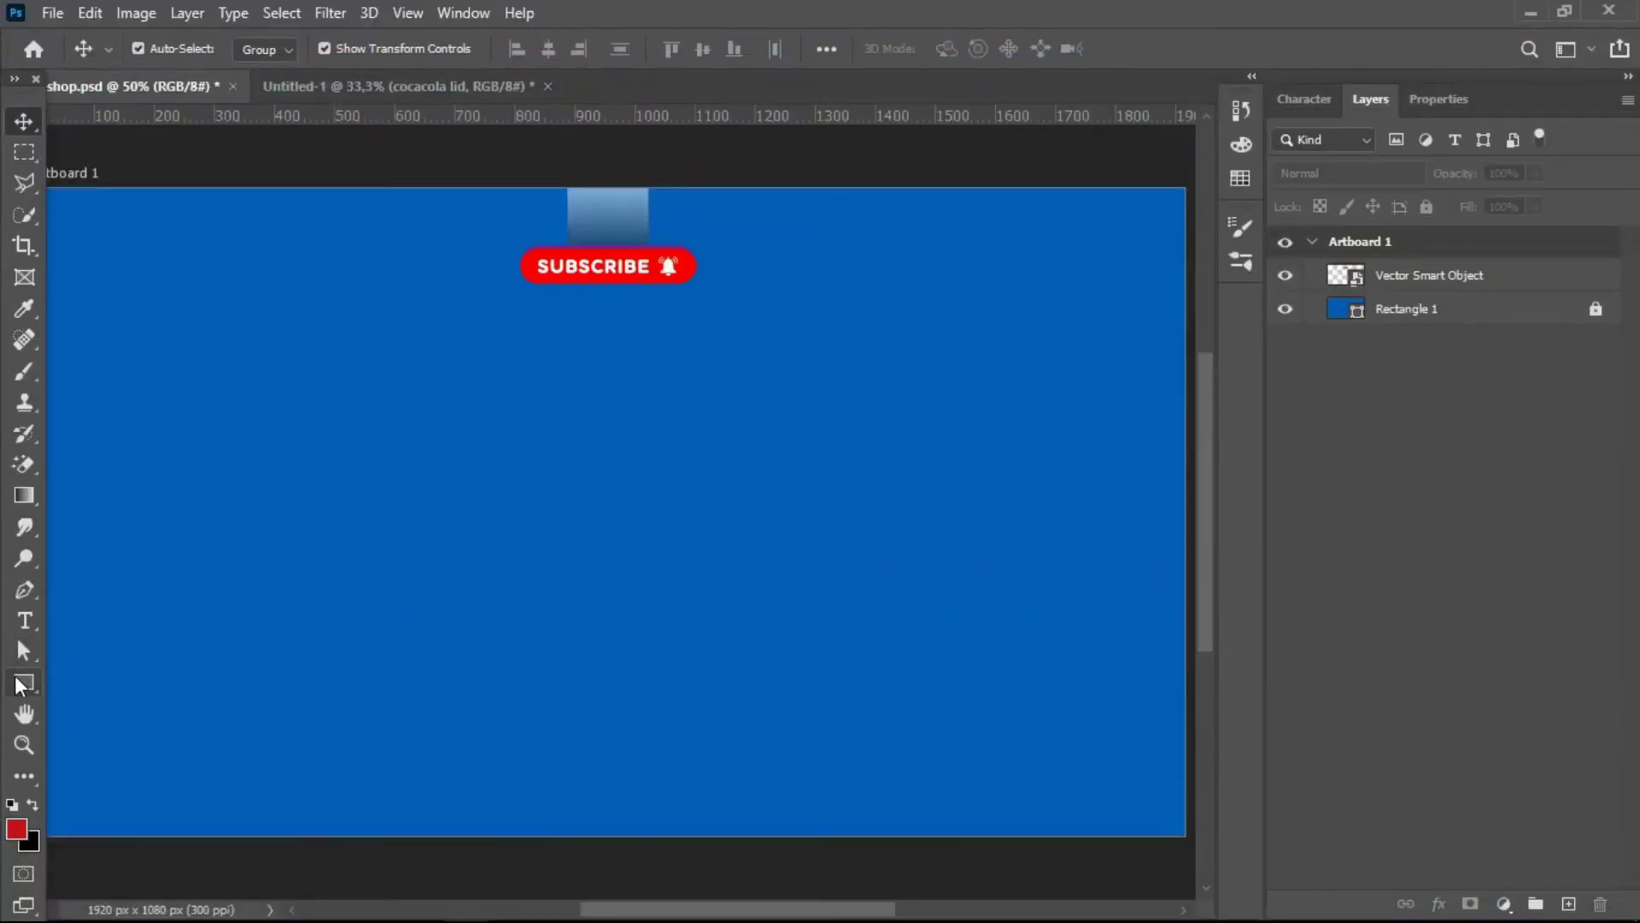
# - Draw a rectangle on the blue artboard, fill it black, and move it down-left
pyautogui.press('u')
pyautogui.moveTo(238, 459); pyautogui.dragTo(537, 539)
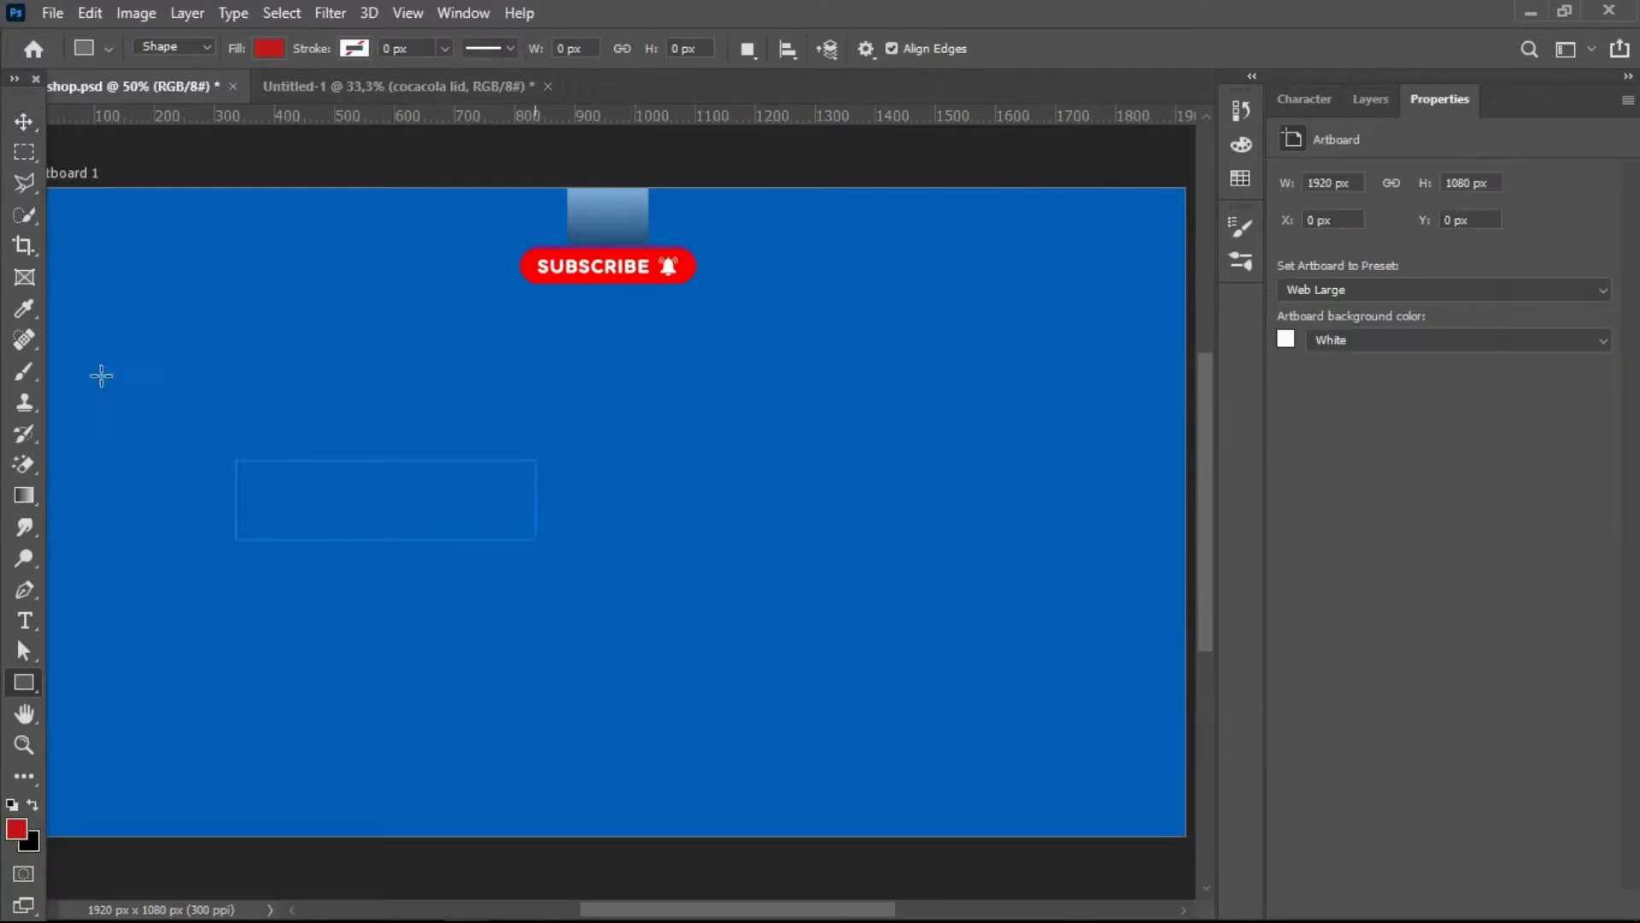
pyautogui.click(23, 122)
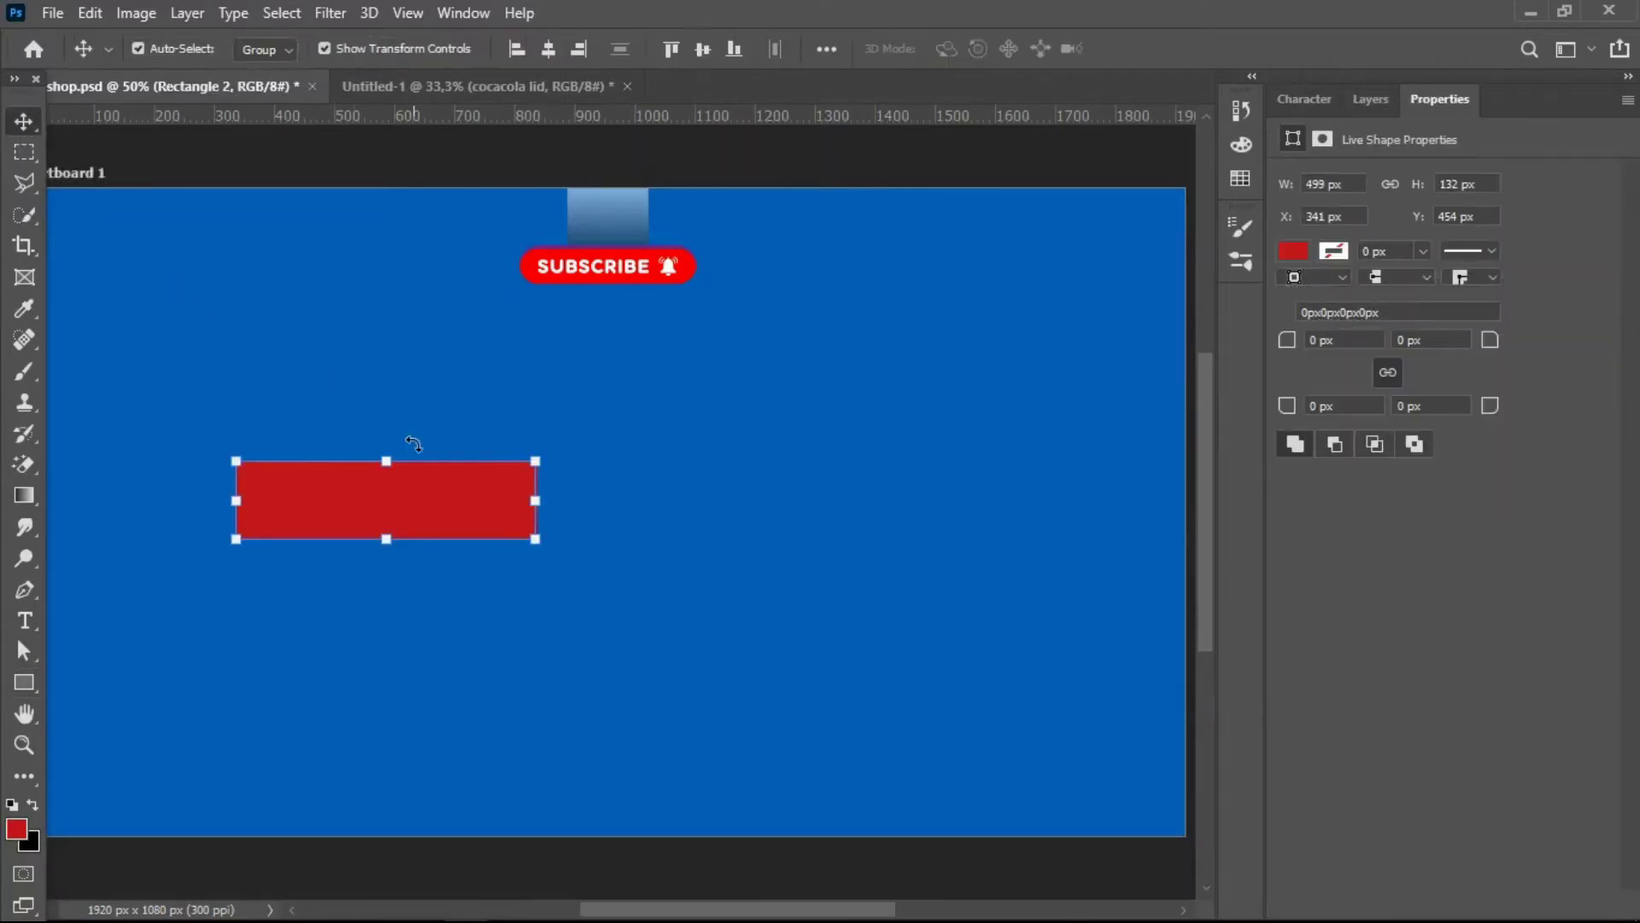
pyautogui.click(1333, 251)
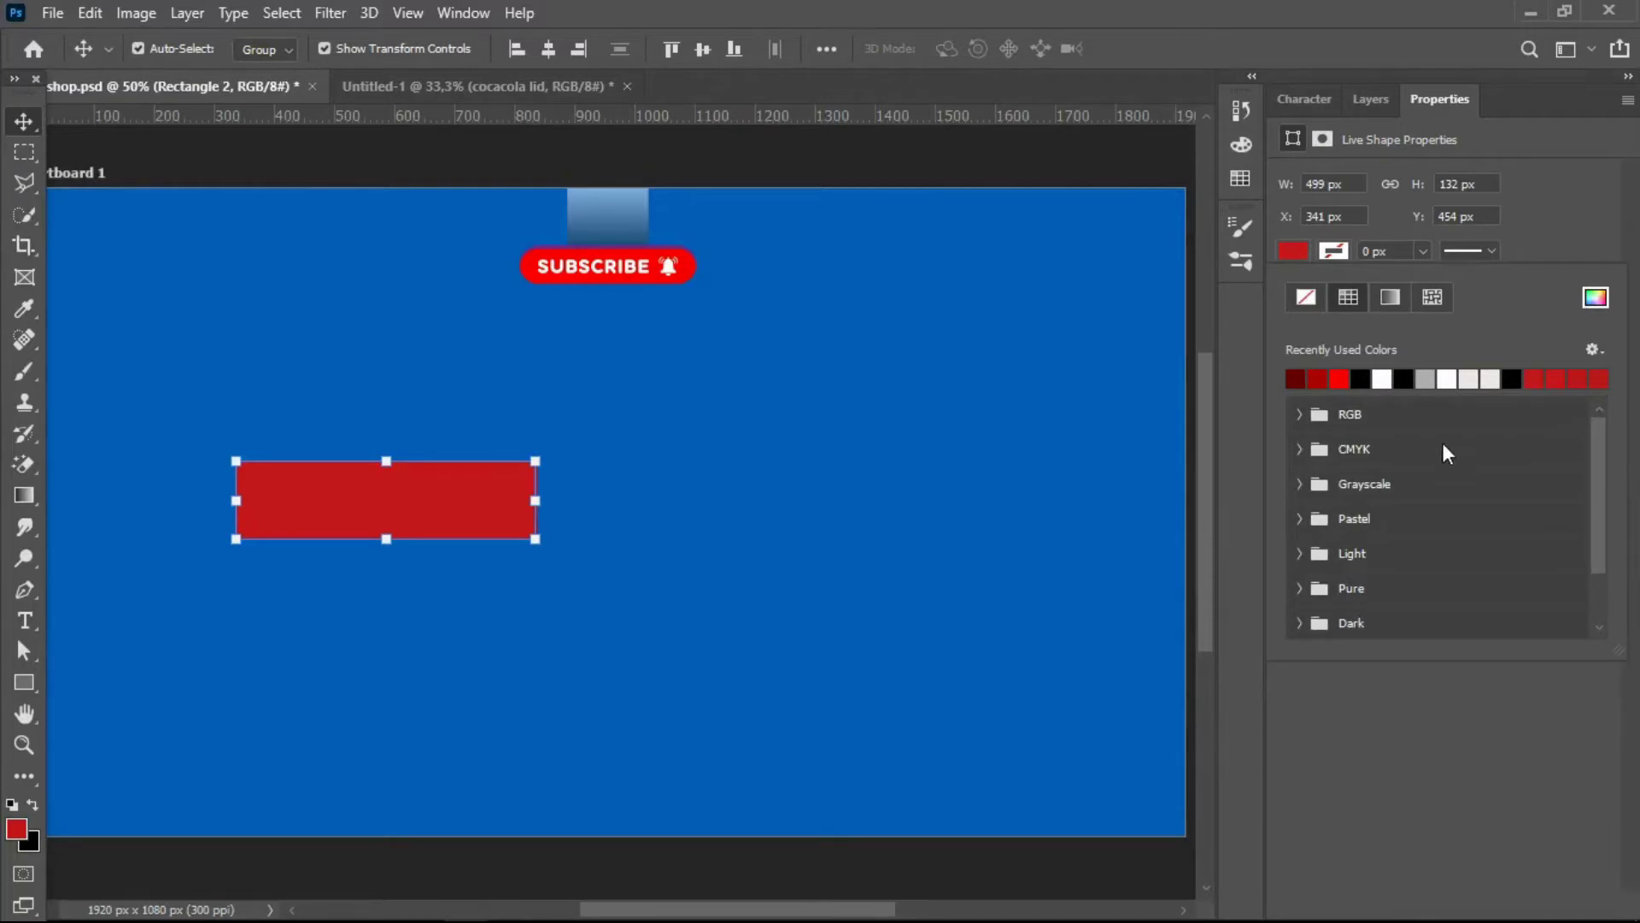
pyautogui.click(1365, 379)
pyautogui.click(13, 123)
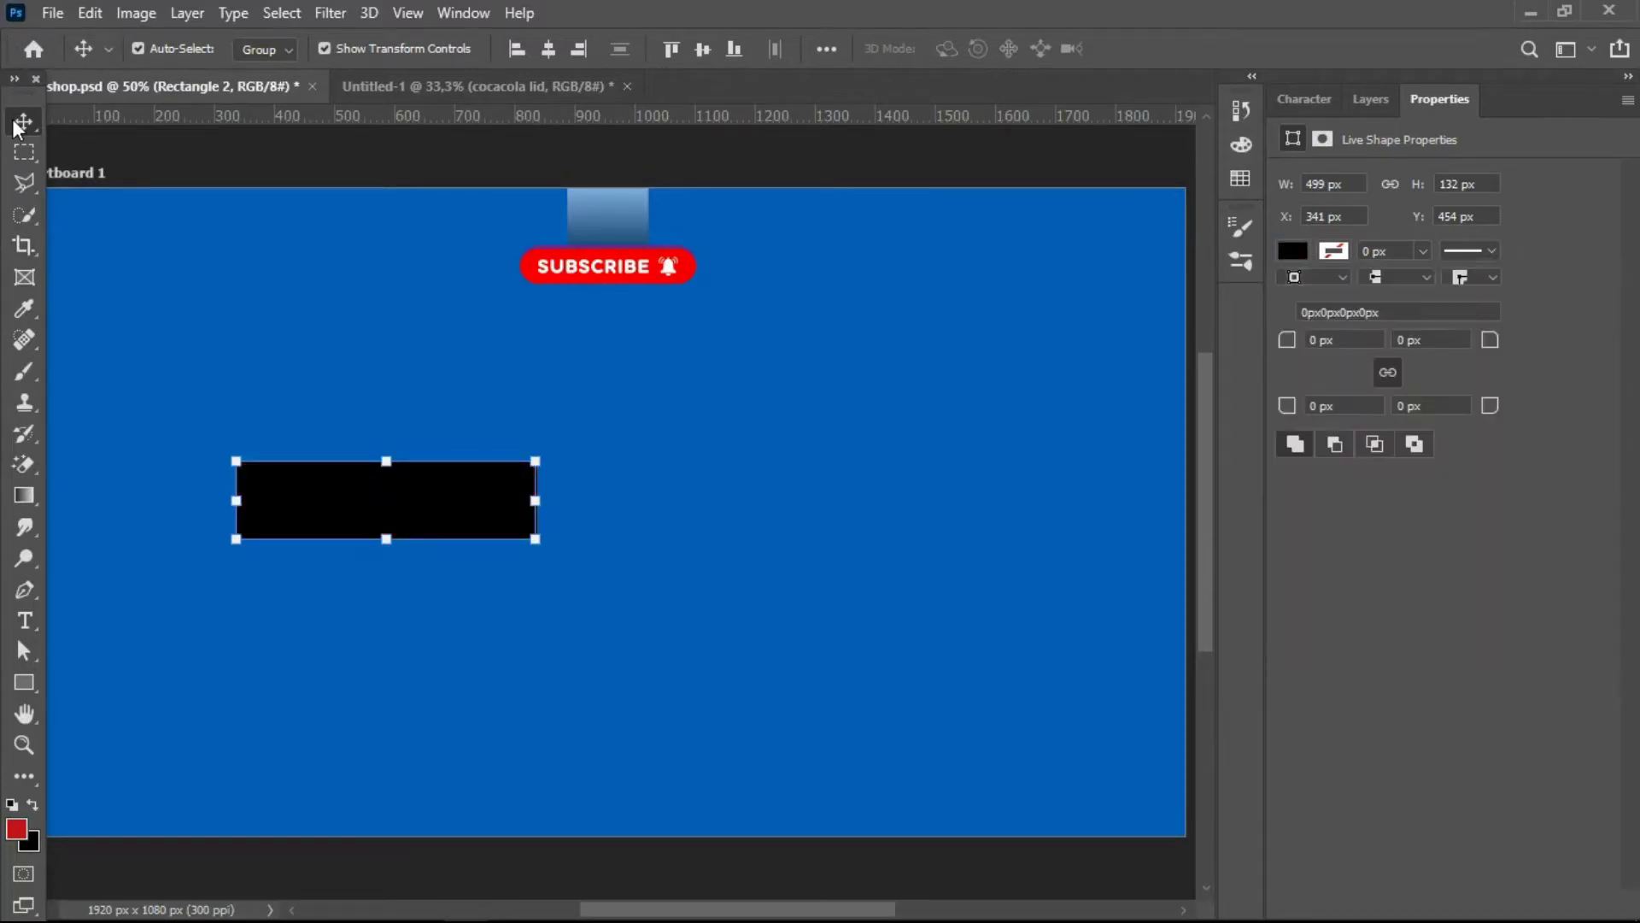
pyautogui.moveTo(415, 472); pyautogui.dragTo(373, 554)
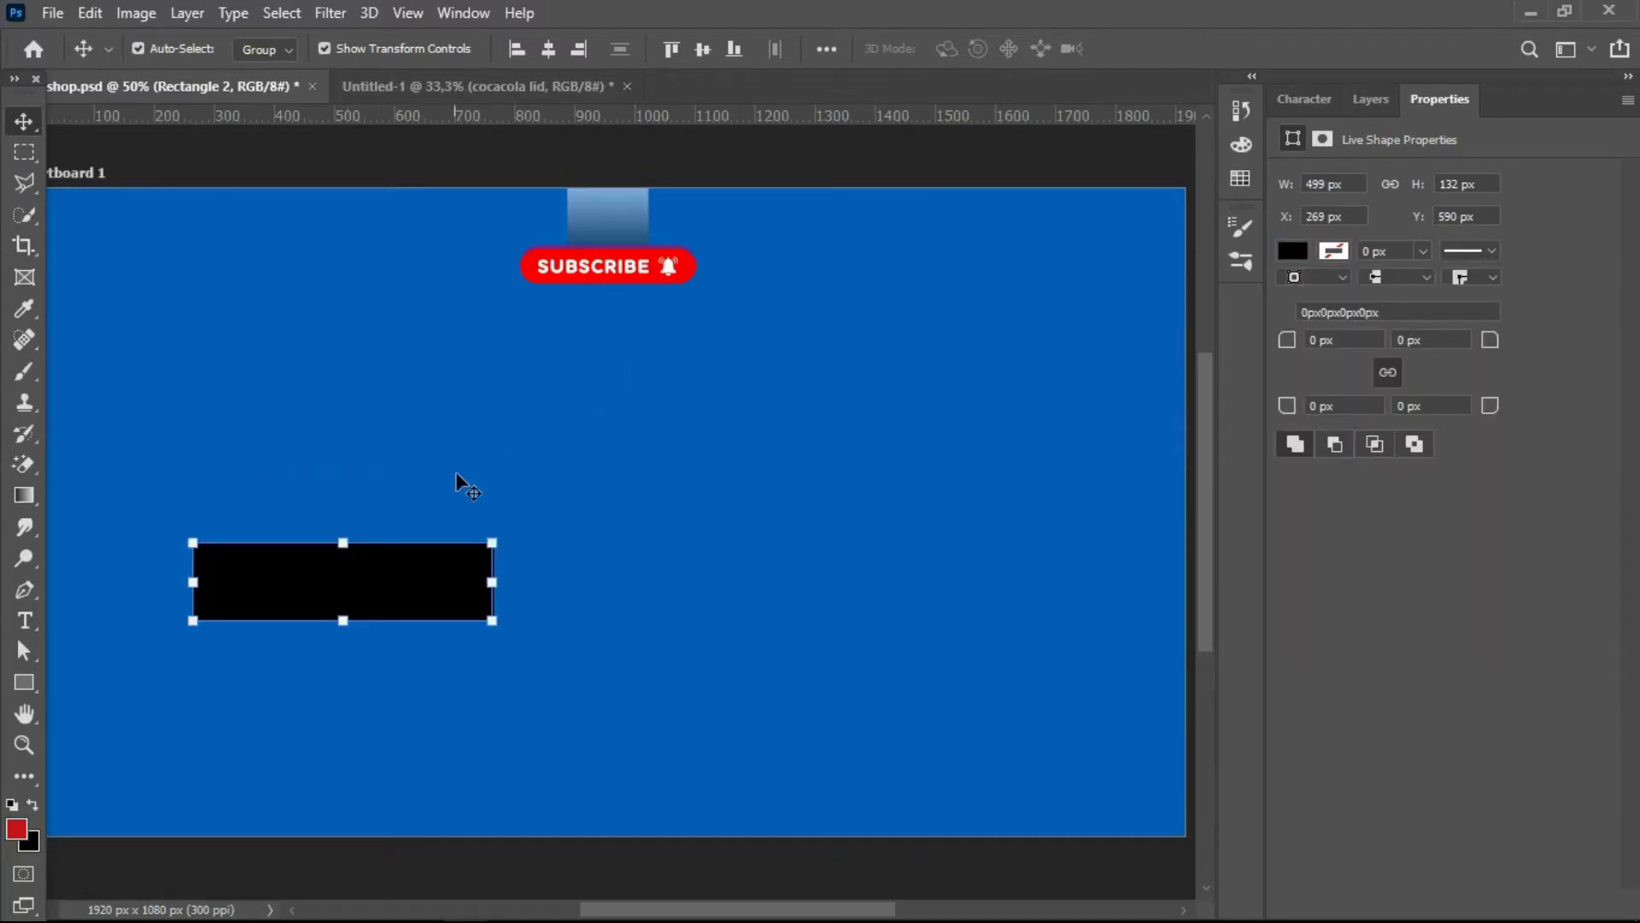
# - Duplicate it into a 998 px-wide bar and nudge the middle anchors down into a V
pyautogui.moveTo(432, 608)
pyautogui.keyDown('alt'); pyautogui.mouseDown()
pyautogui.moveTo(658, 598)
pyautogui.moveTo(564, 592)
pyautogui.mouseUp(); pyautogui.keyUp('alt')
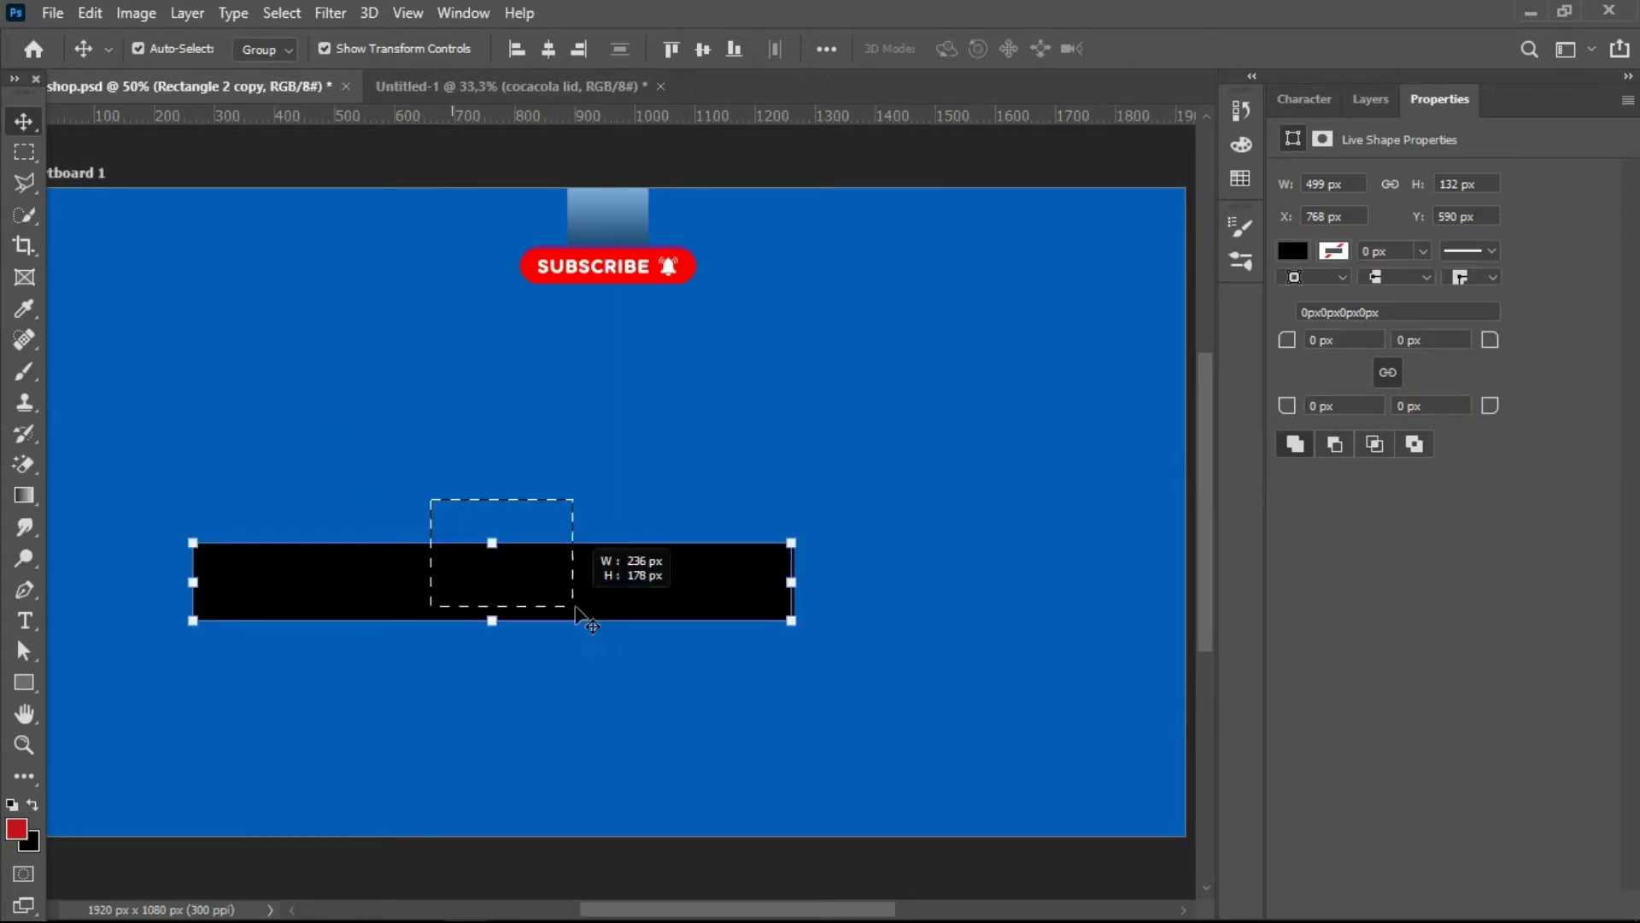
pyautogui.moveTo(429, 502); pyautogui.dragTo(495, 557)
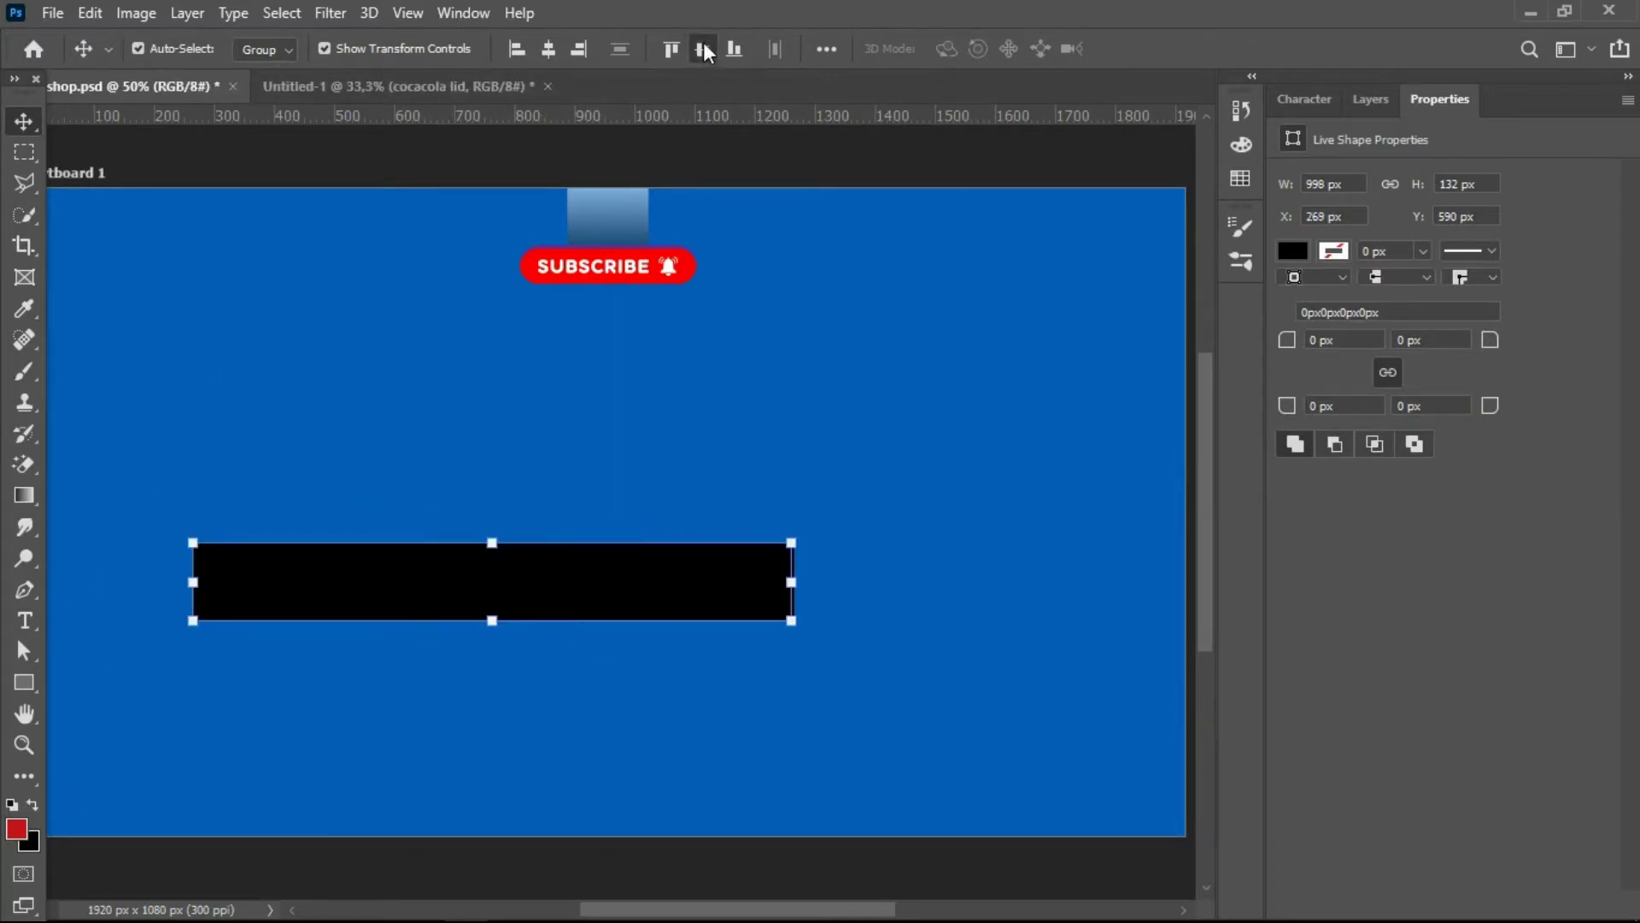
pyautogui.click(24, 651)
pyautogui.moveTo(483, 491); pyautogui.dragTo(578, 766)
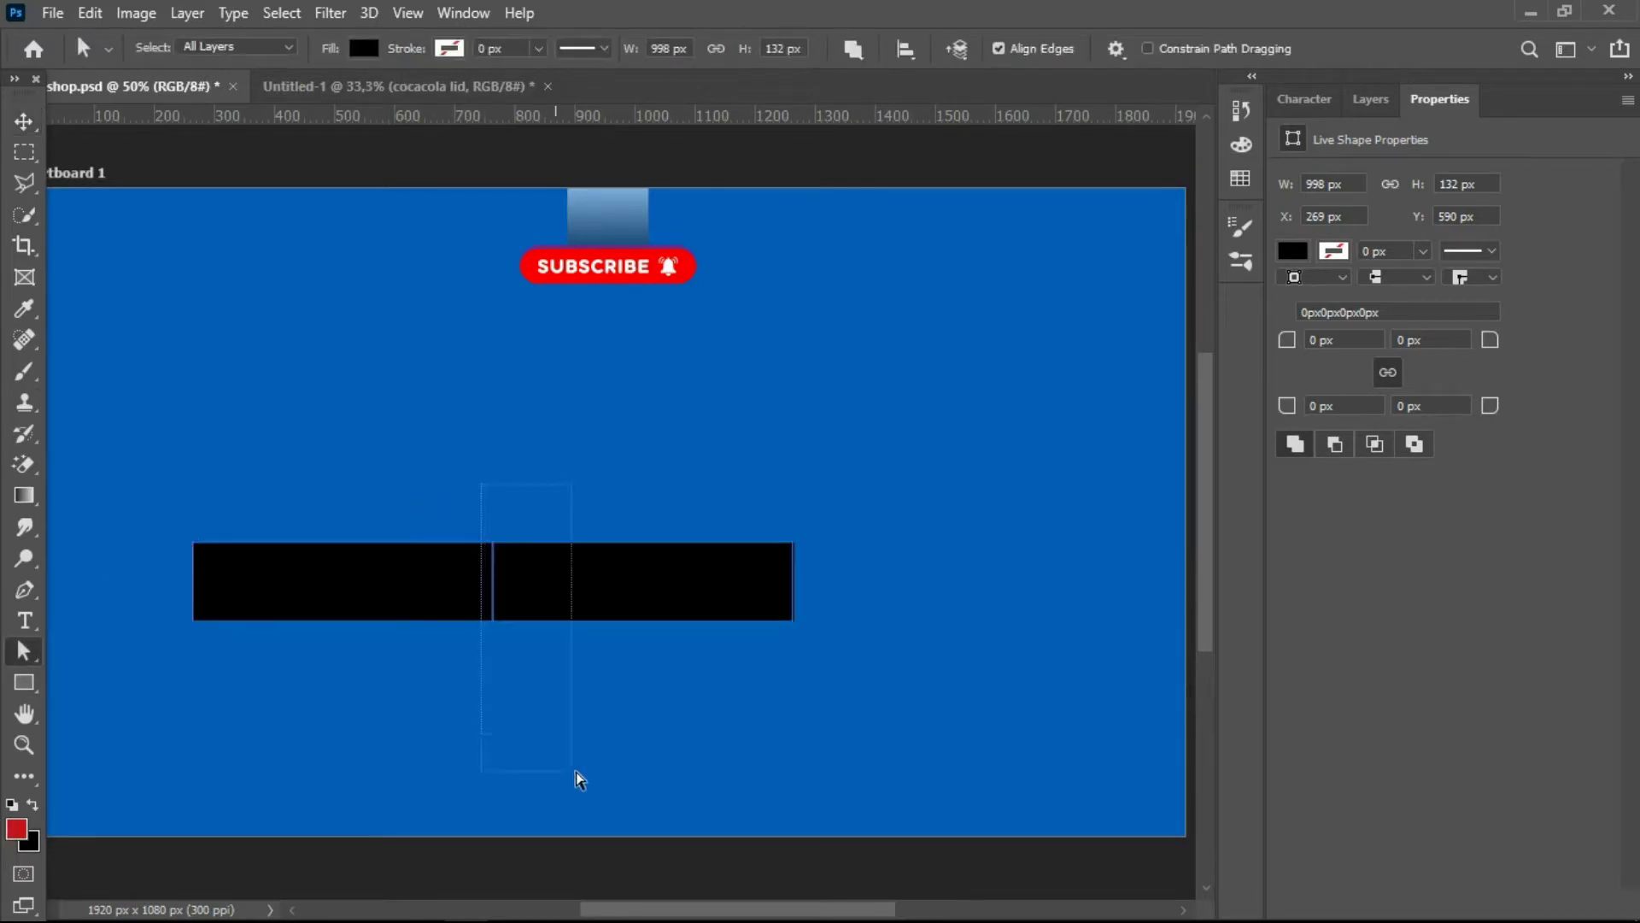
pyautogui.hotkey('shift', 'Tab')
pyautogui.hotkey('shift', 'Tab')
pyautogui.hotkey('shift', 'Tab')
pyautogui.press('Return')
pyautogui.hotkey('shift', 'Down')
pyautogui.hotkey('shift', 'Down')
pyautogui.hotkey('shift', 'Down')
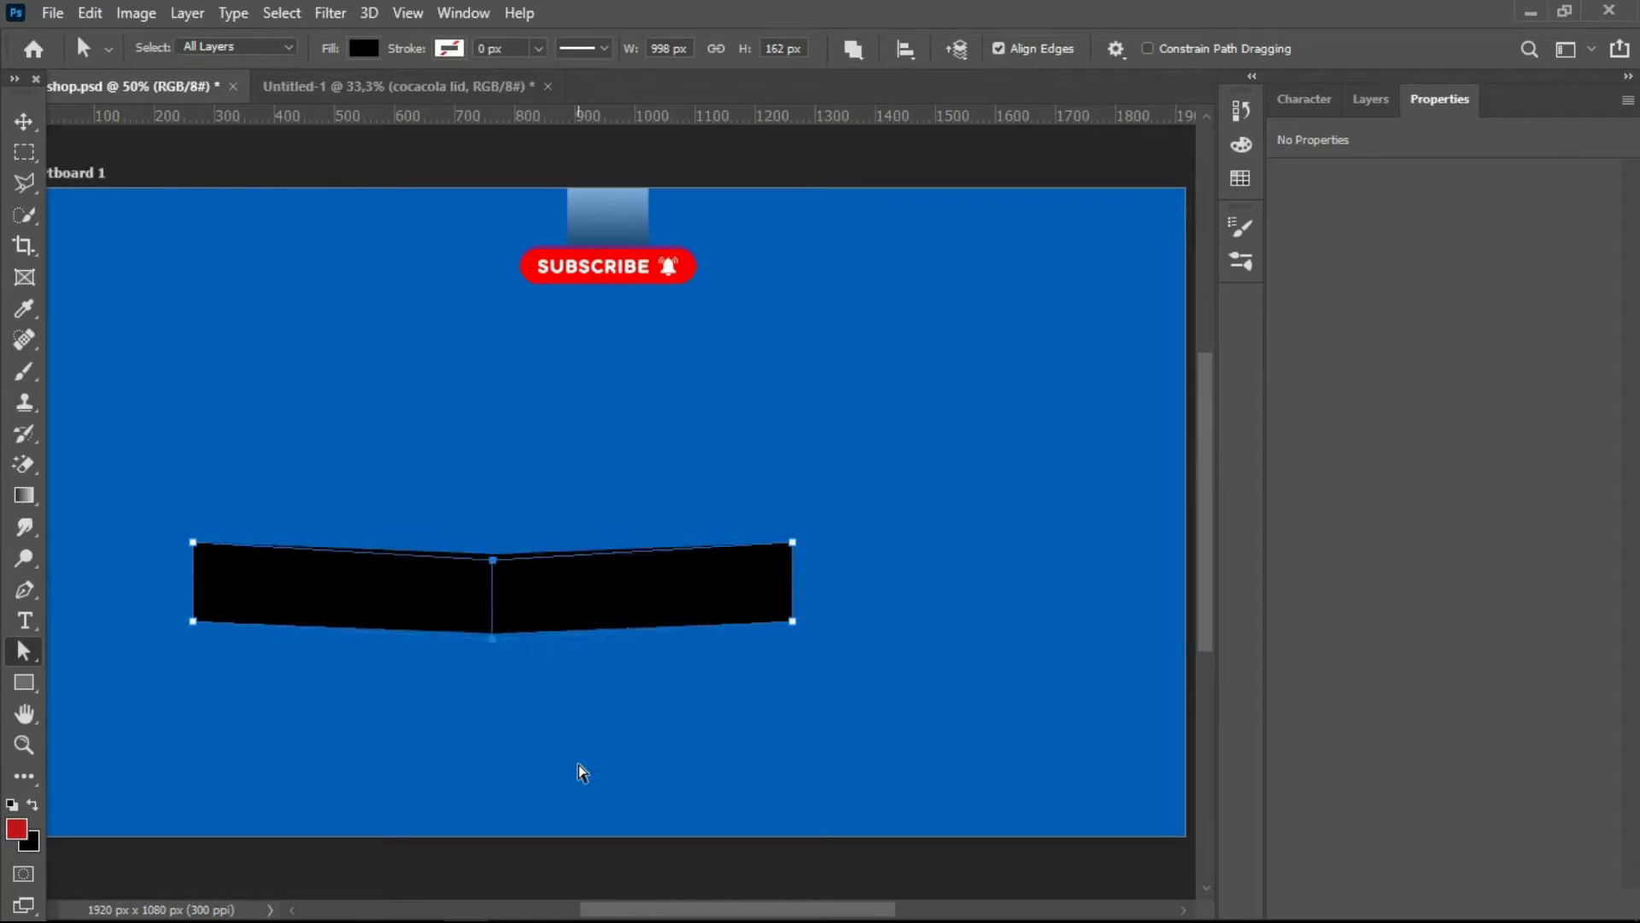
pyautogui.hotkey('shift', 'Down')
pyautogui.hotkey('shift', 'Down')
pyautogui.hotkey('shift', 'Down')
pyautogui.hotkey('shift', 'Down')
pyautogui.hotkey('shift', 'Down')
pyautogui.hotkey('shift', 'Down')
pyautogui.hotkey('shift', 'Down')
pyautogui.hotkey('shift', 'Down')
pyautogui.hotkey('shift', 'Down')
pyautogui.hotkey('shift', 'Down')
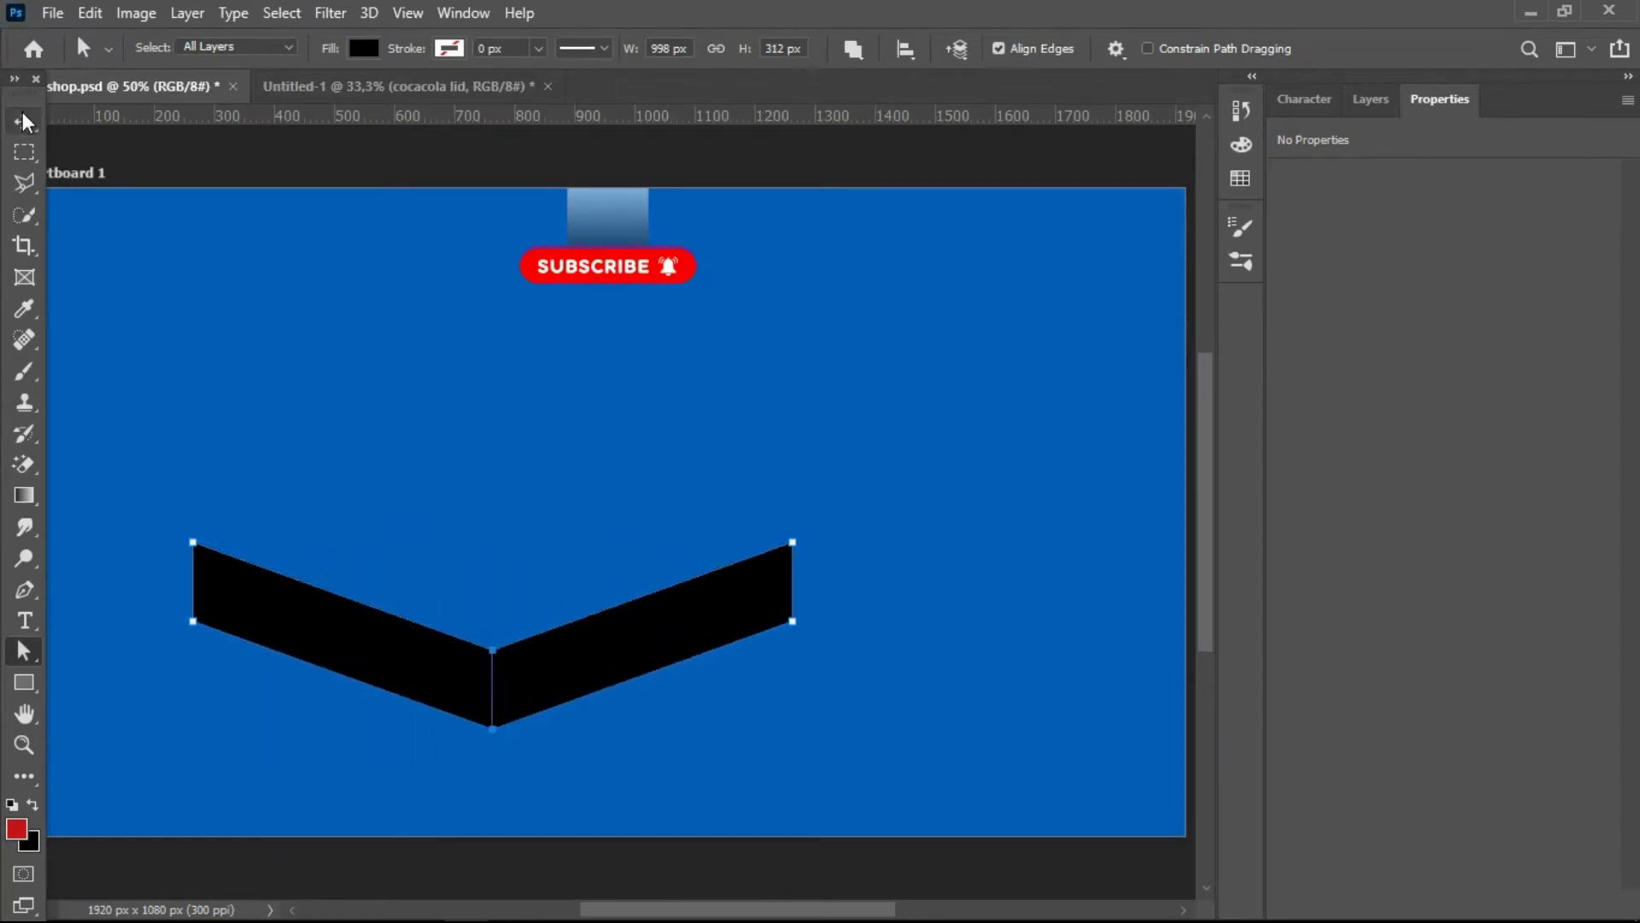
pyautogui.click(24, 121)
# - Place a 180°-rotated copy of the V on top to form a hexagon frame
pyautogui.moveTo(441, 526)
pyautogui.mouseDown()
pyautogui.moveTo(655, 681)
pyautogui.moveTo(655, 516)
pyautogui.mouseUp()
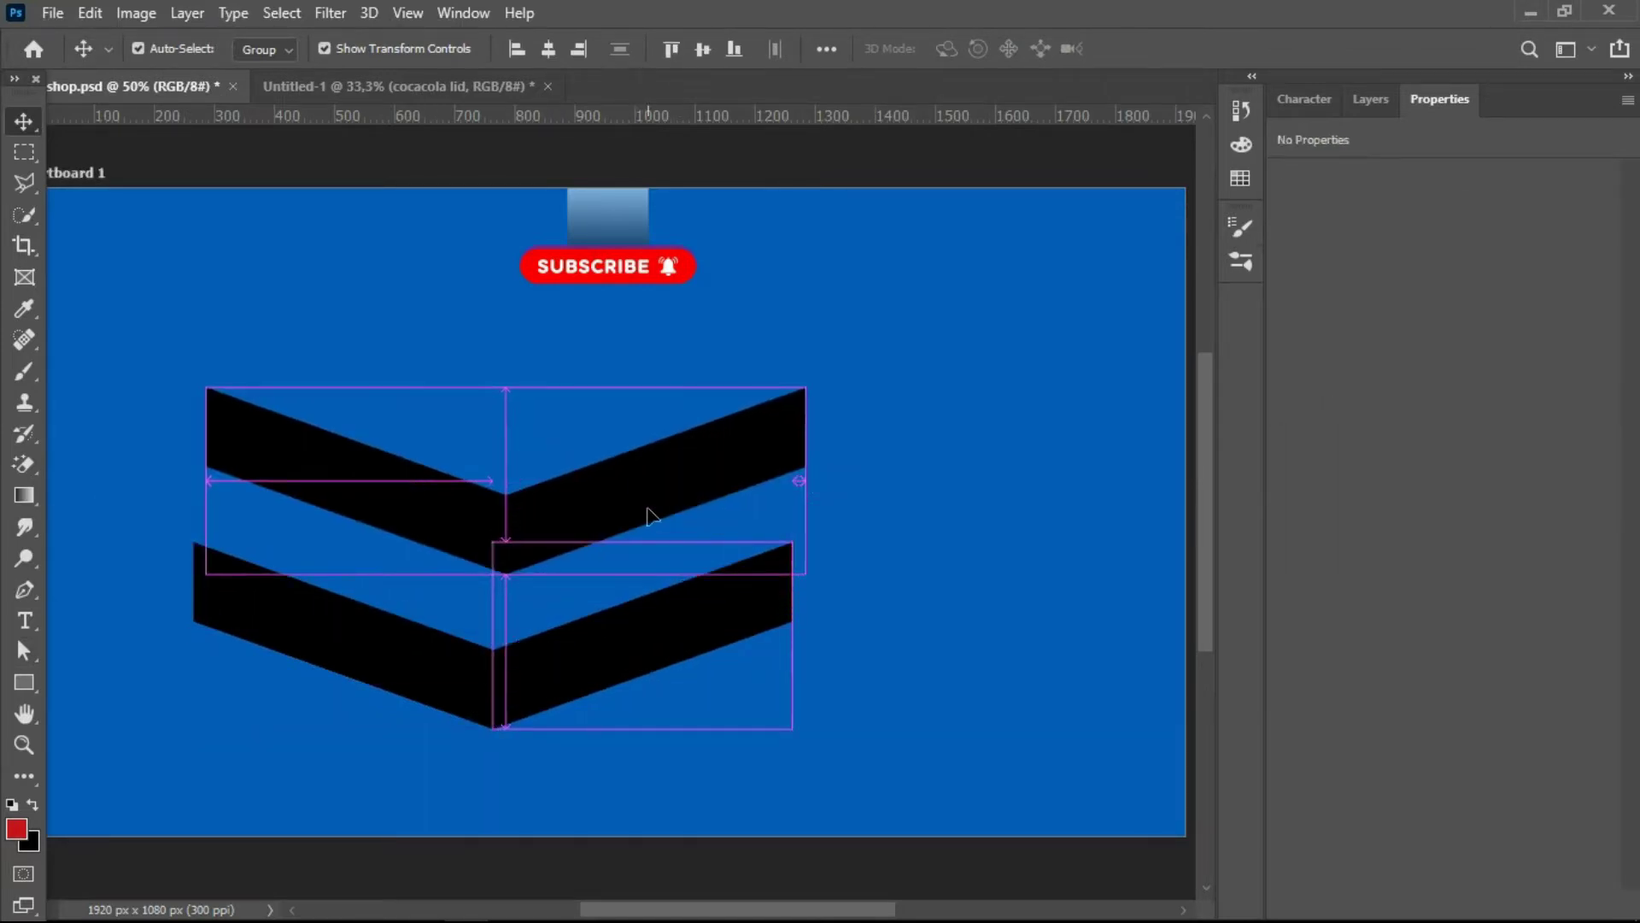
pyautogui.moveTo(830, 585); pyautogui.dragTo(346, 423)
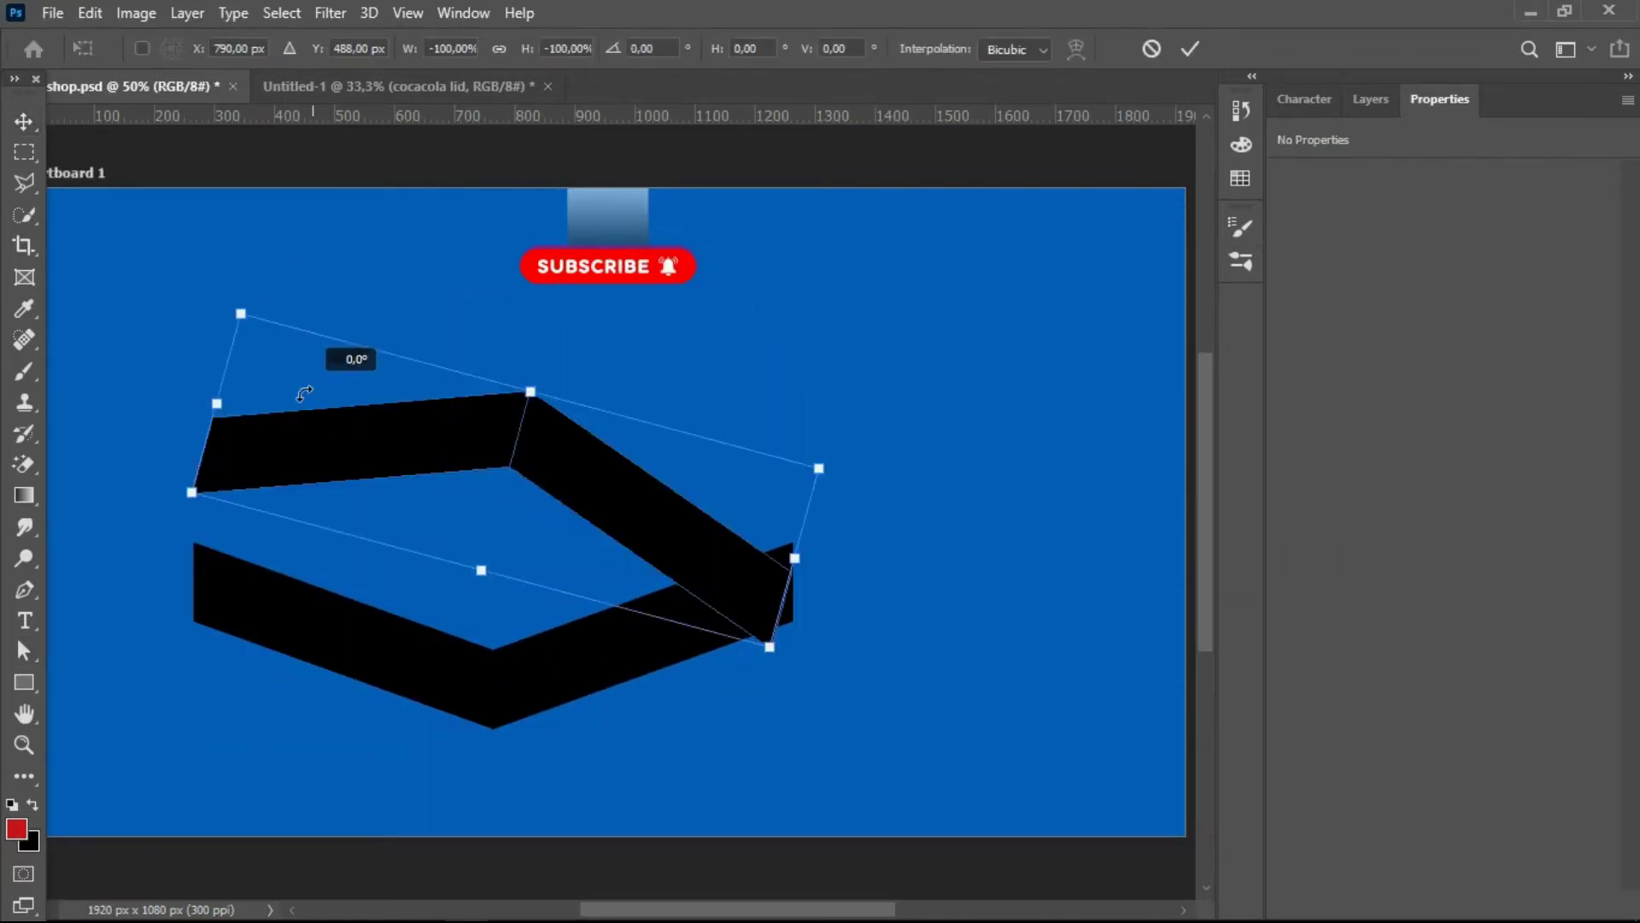
pyautogui.moveTo(604, 490); pyautogui.dragTo(601, 457)
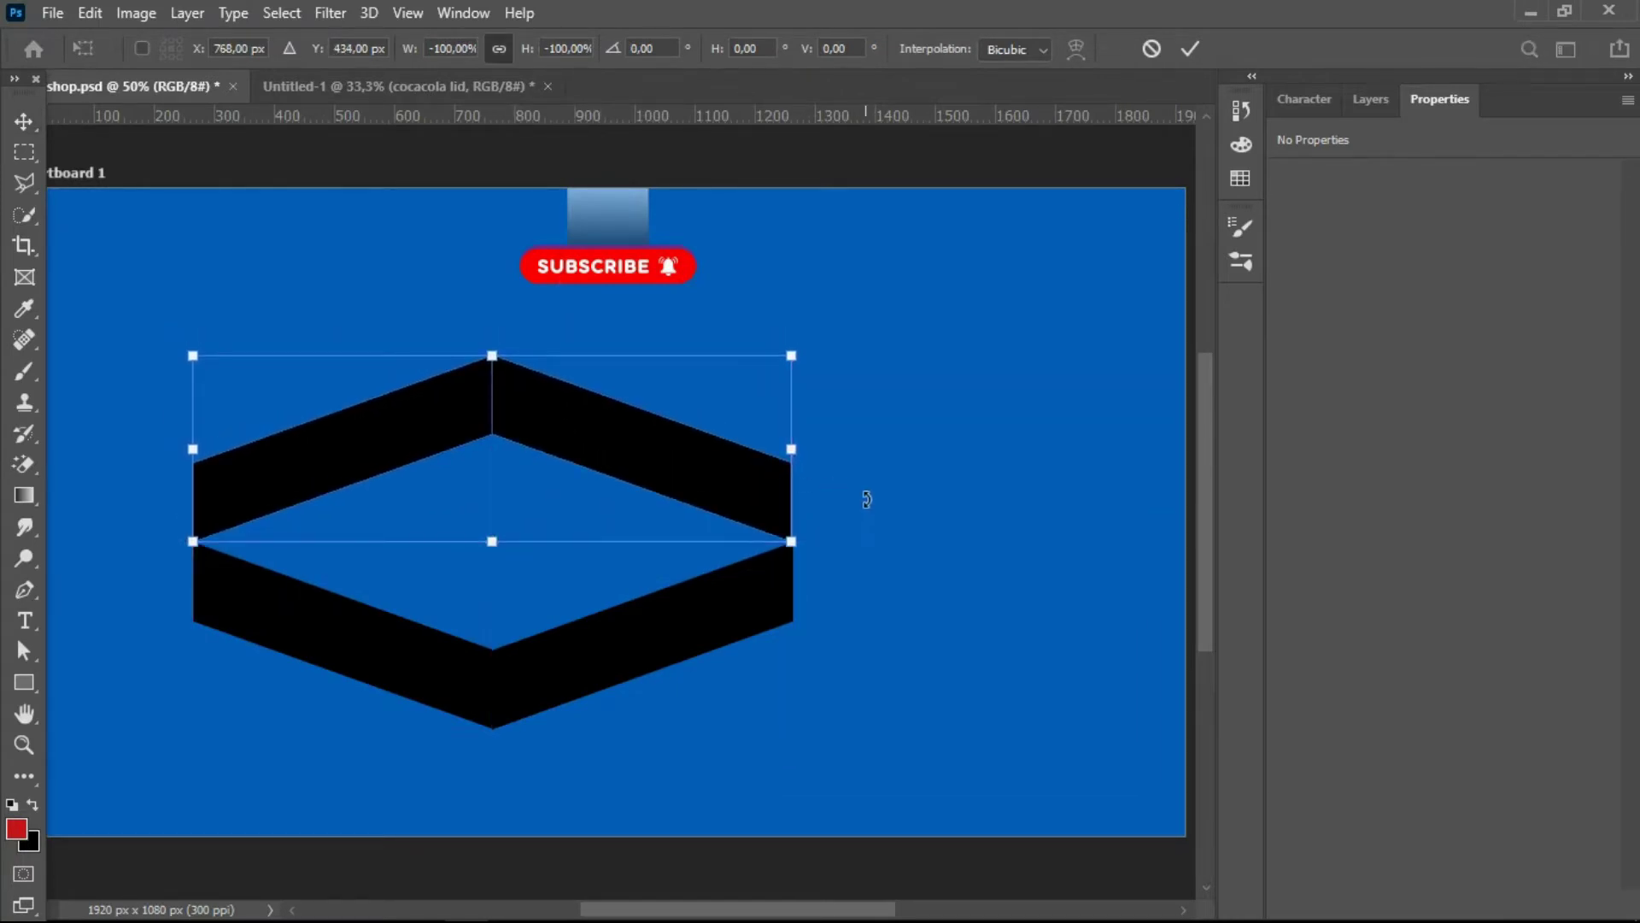
pyautogui.press('Return')
# - Scale the hexagon to 57%, move it up-left, and duplicate it lower right
pyautogui.moveTo(91, 395); pyautogui.dragTo(836, 683)
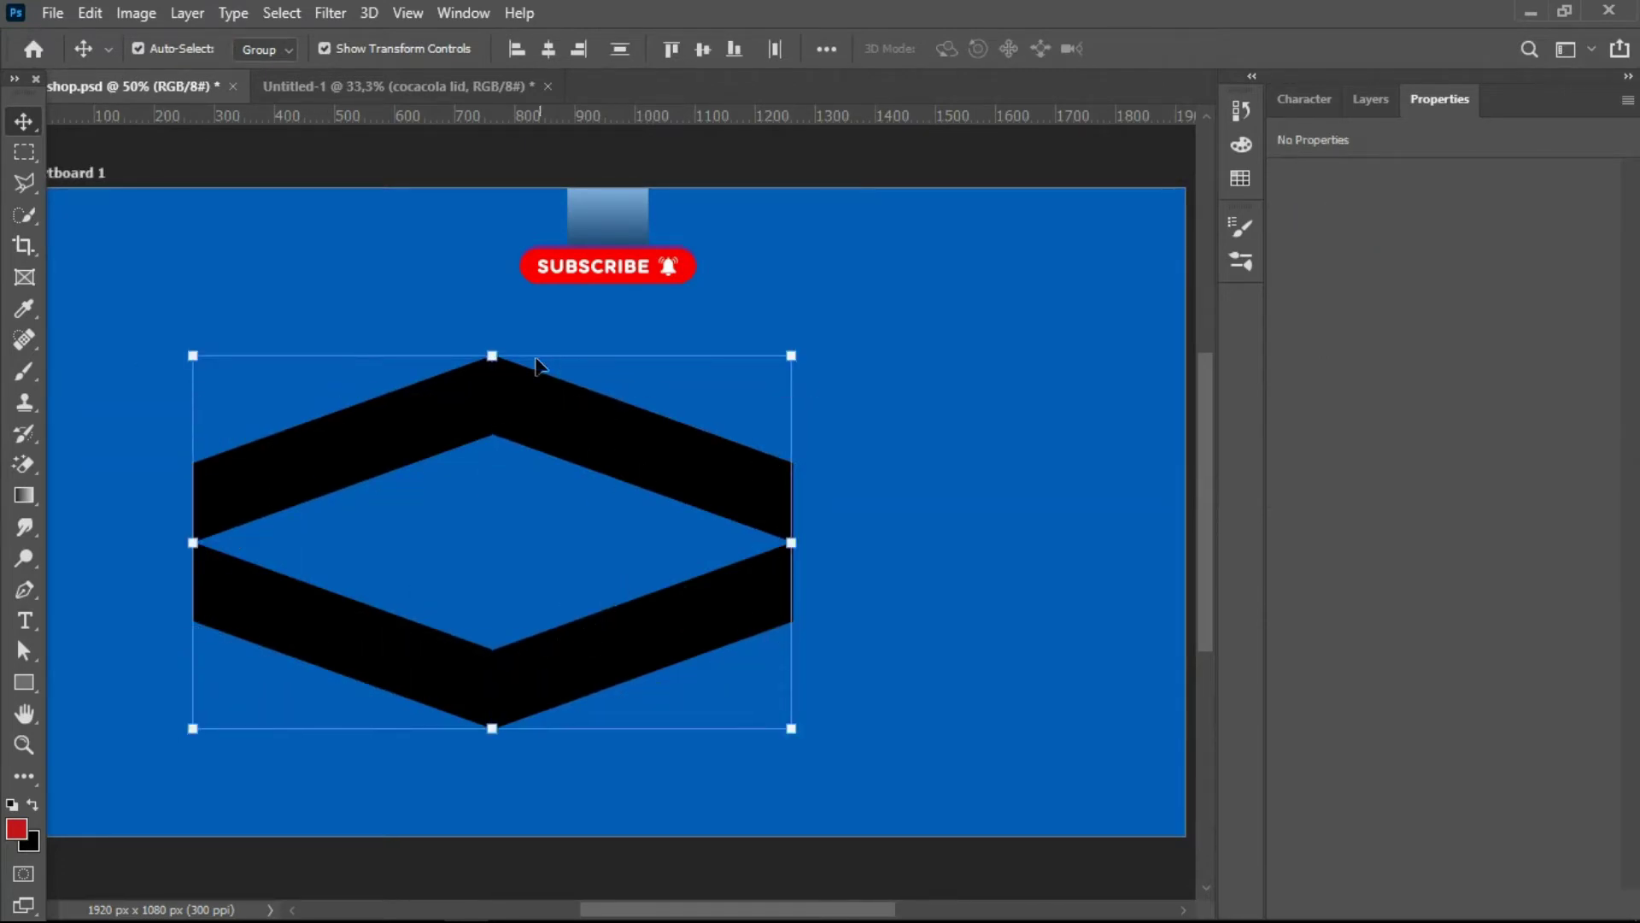
pyautogui.moveTo(496, 358); pyautogui.dragTo(500, 516)
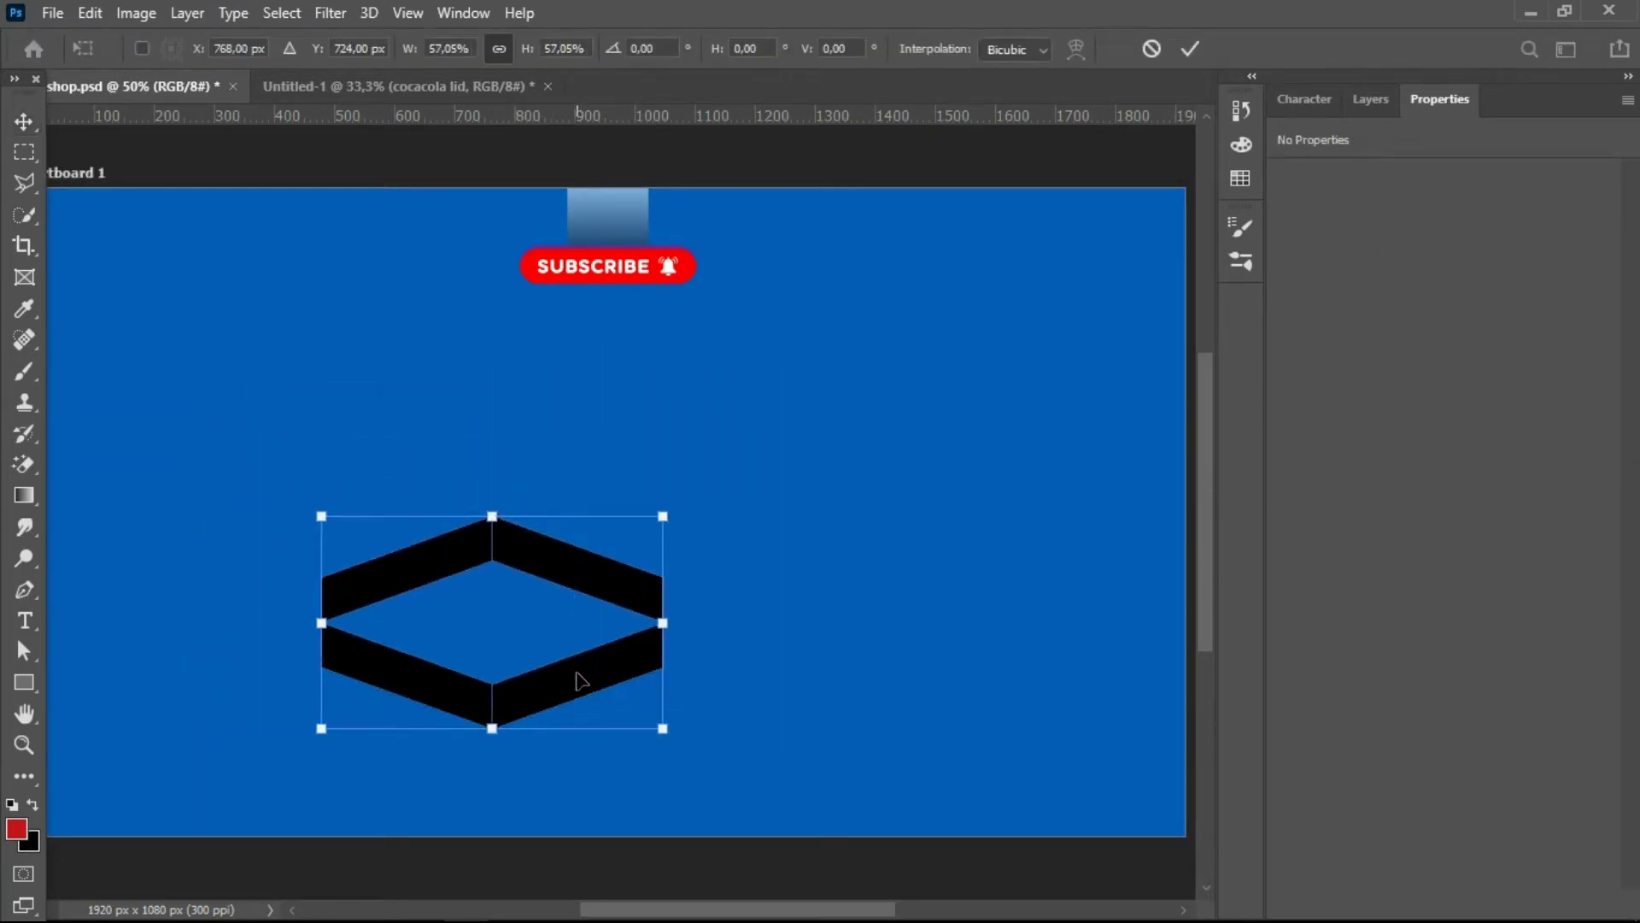
pyautogui.moveTo(580, 680); pyautogui.dragTo(408, 468)
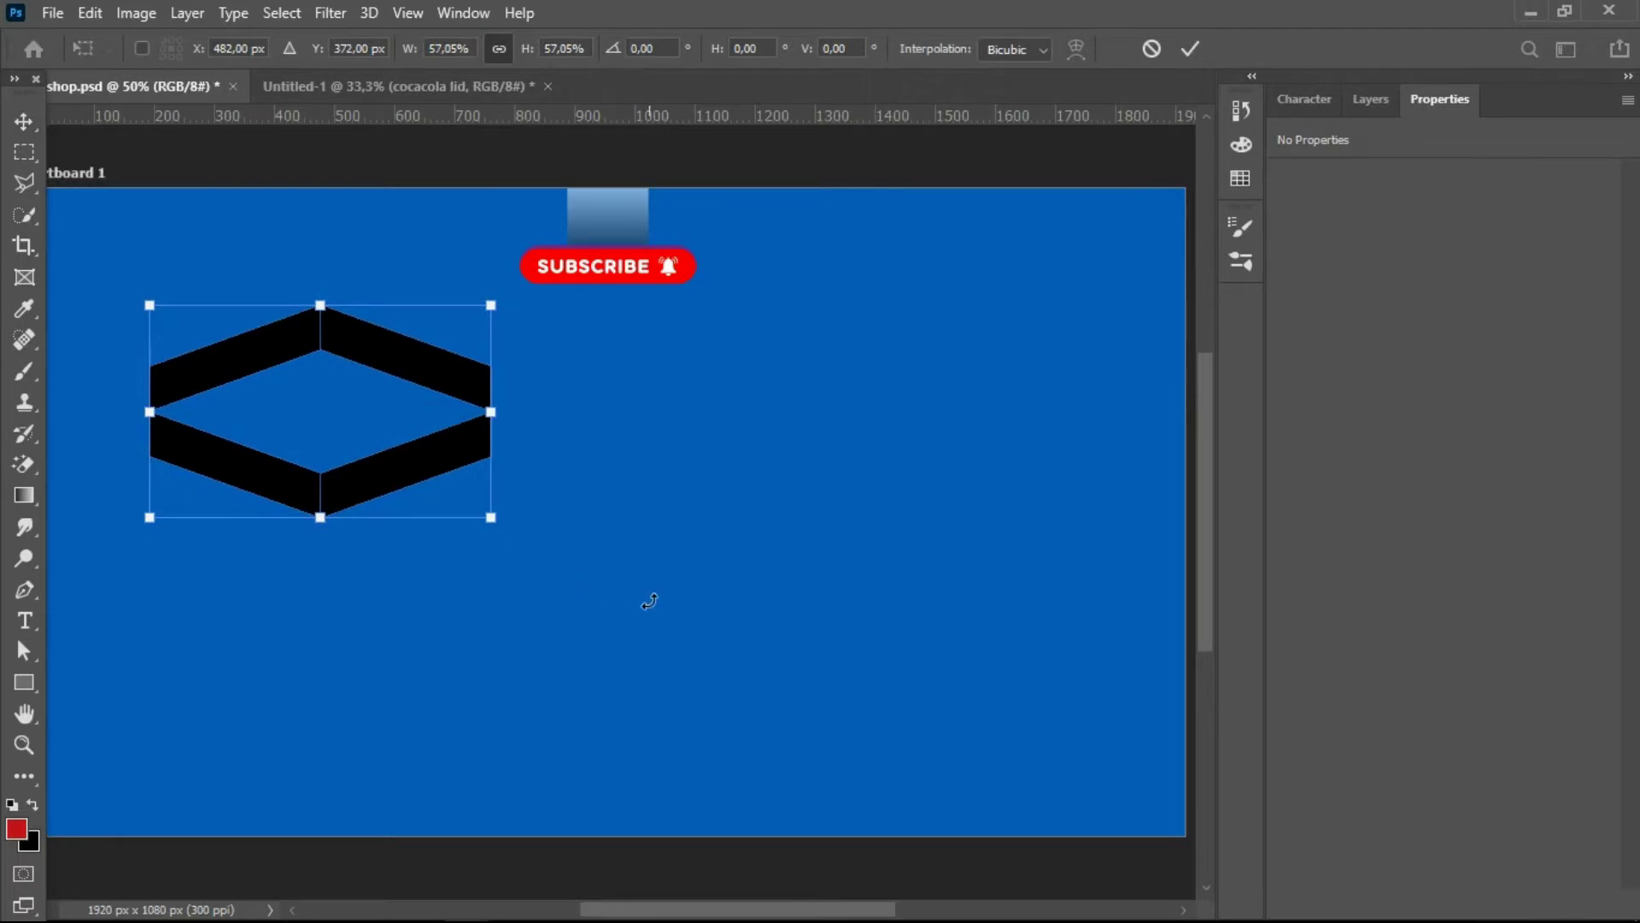
pyautogui.press('Return')
pyautogui.moveTo(452, 475)
pyautogui.mouseDown()
pyautogui.moveTo(959, 787)
pyautogui.moveTo(917, 664)
pyautogui.mouseUp()
pyautogui.click(1369, 99)
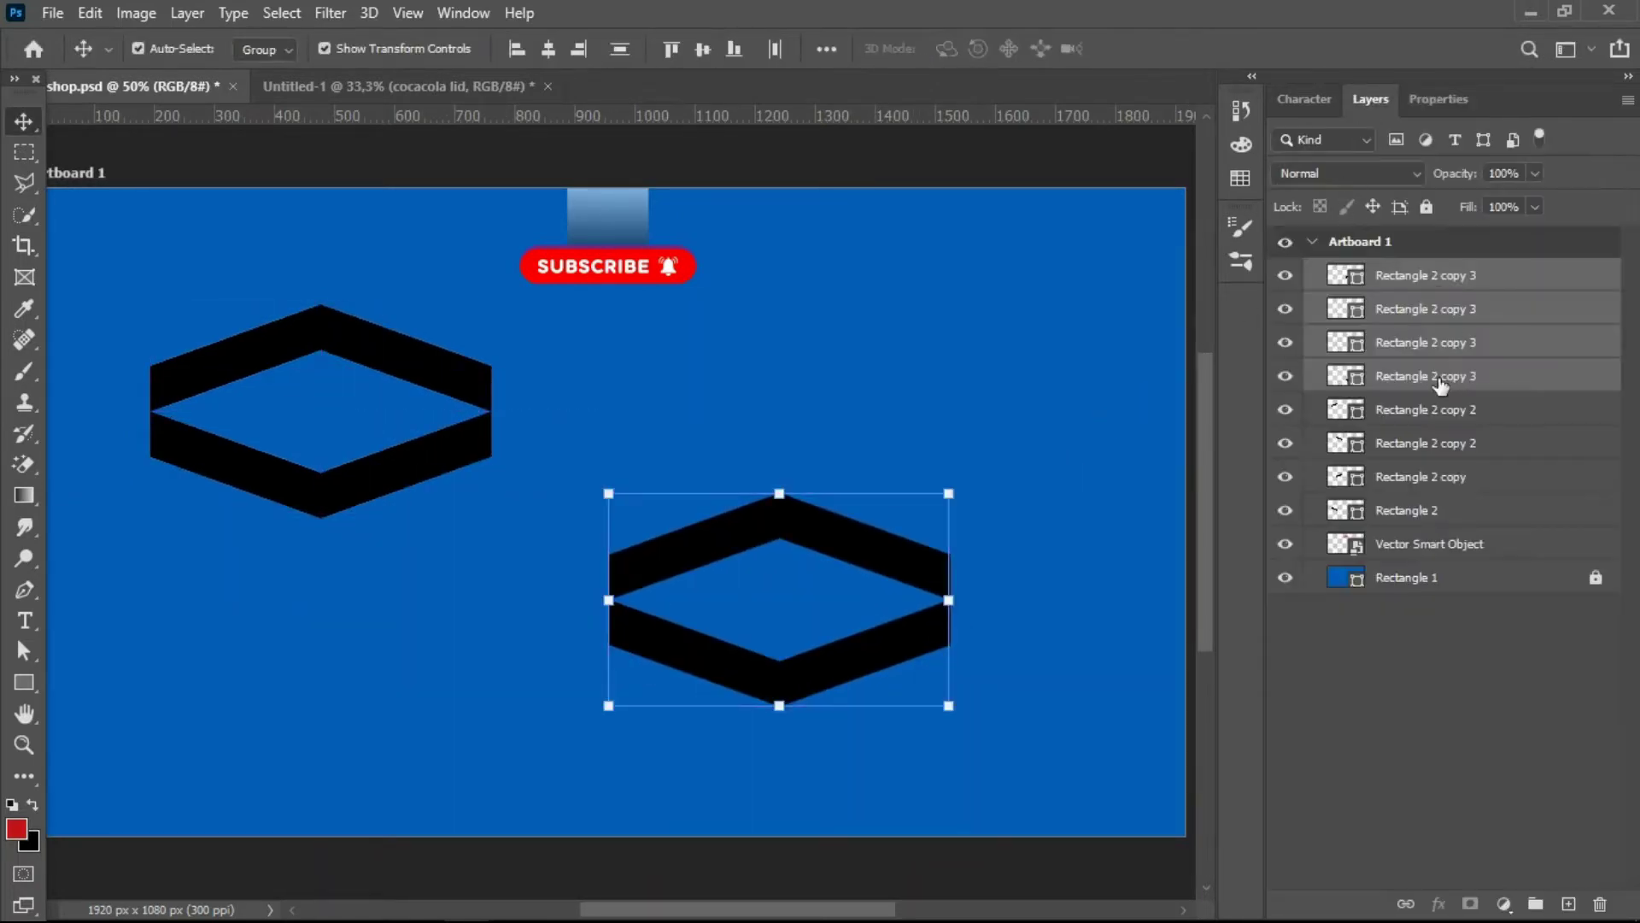
# - Convert the copied hexagon to a Smart Object and draw a red rectangle around it
pyautogui.rightClick(1460, 320)
pyautogui.click(1322, 333)
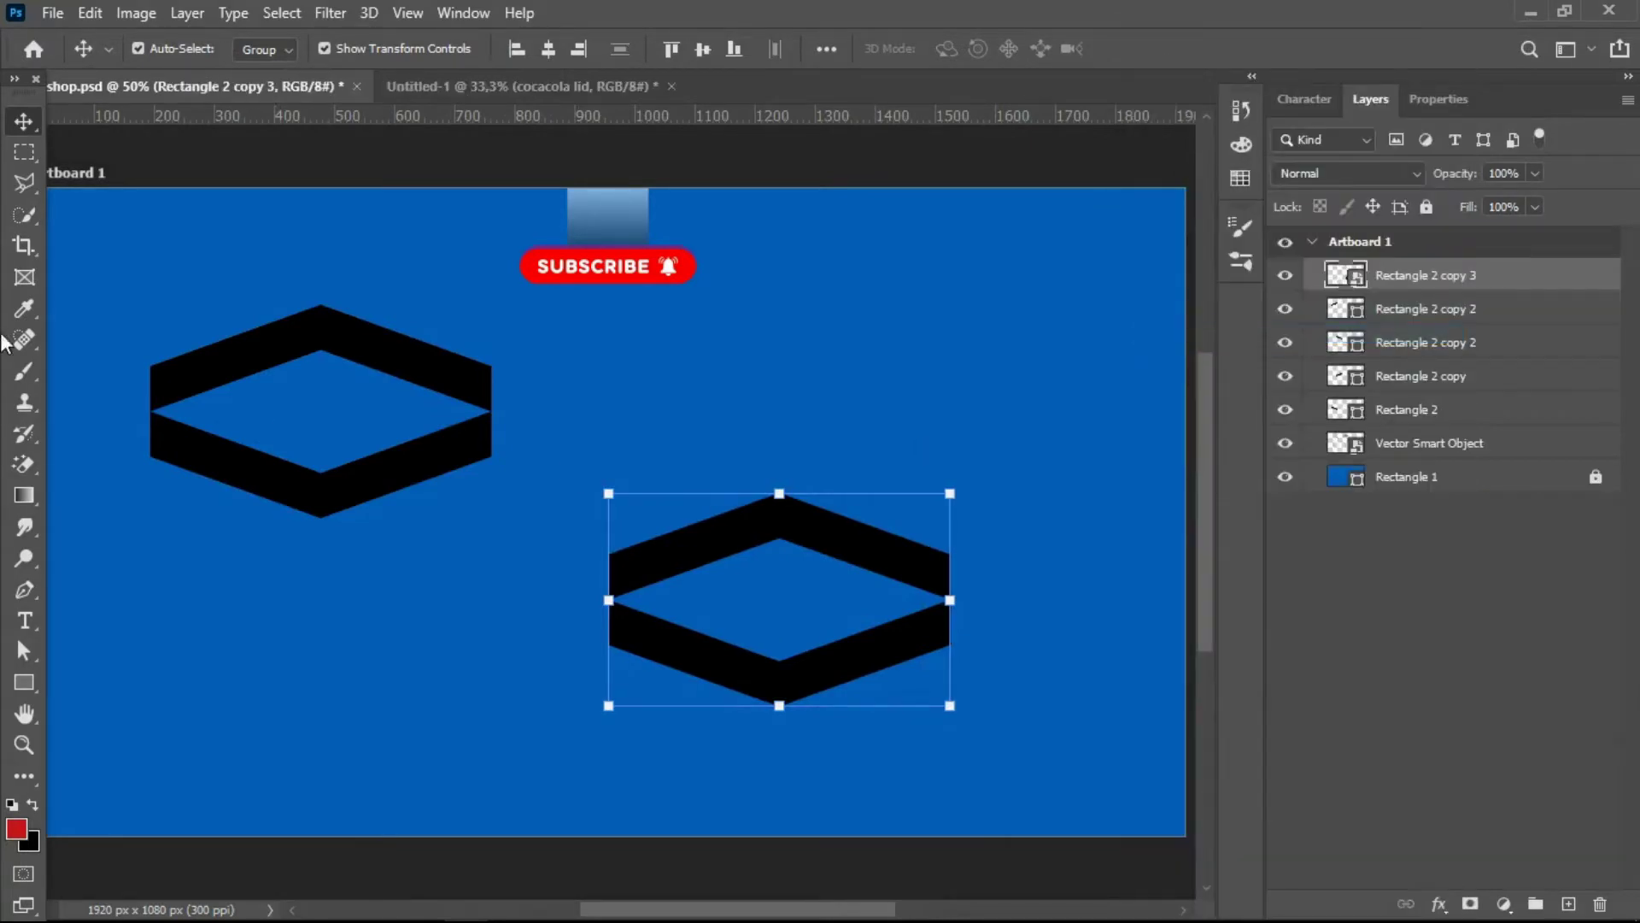
pyautogui.click(192, 691)
pyautogui.click(24, 682)
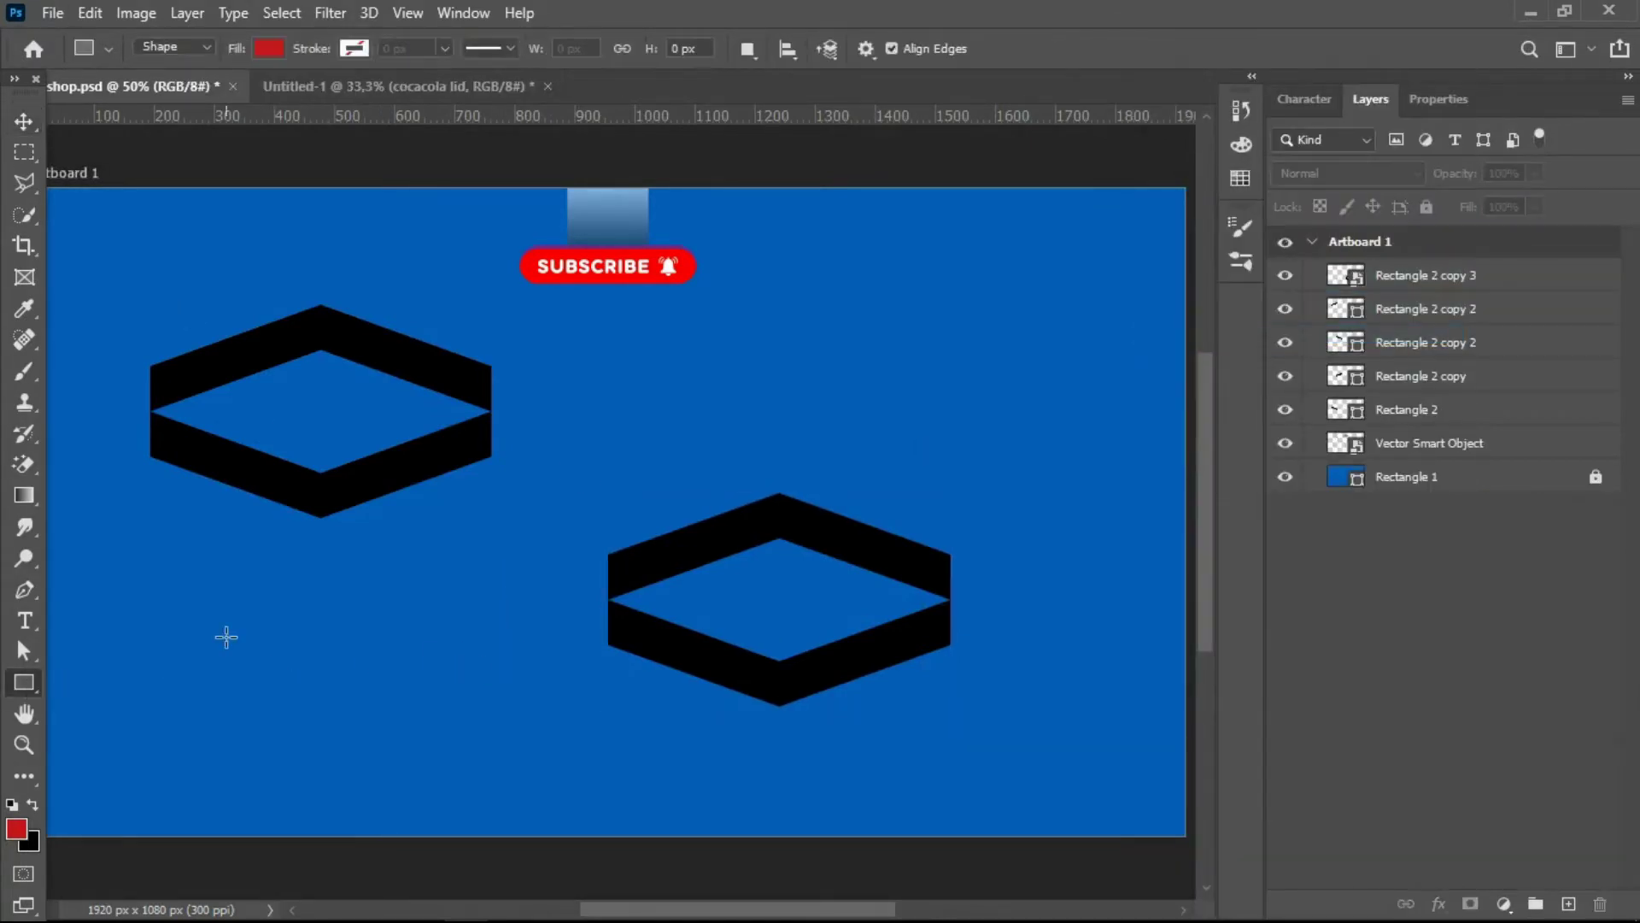
pyautogui.moveTo(580, 477); pyautogui.dragTo(992, 746)
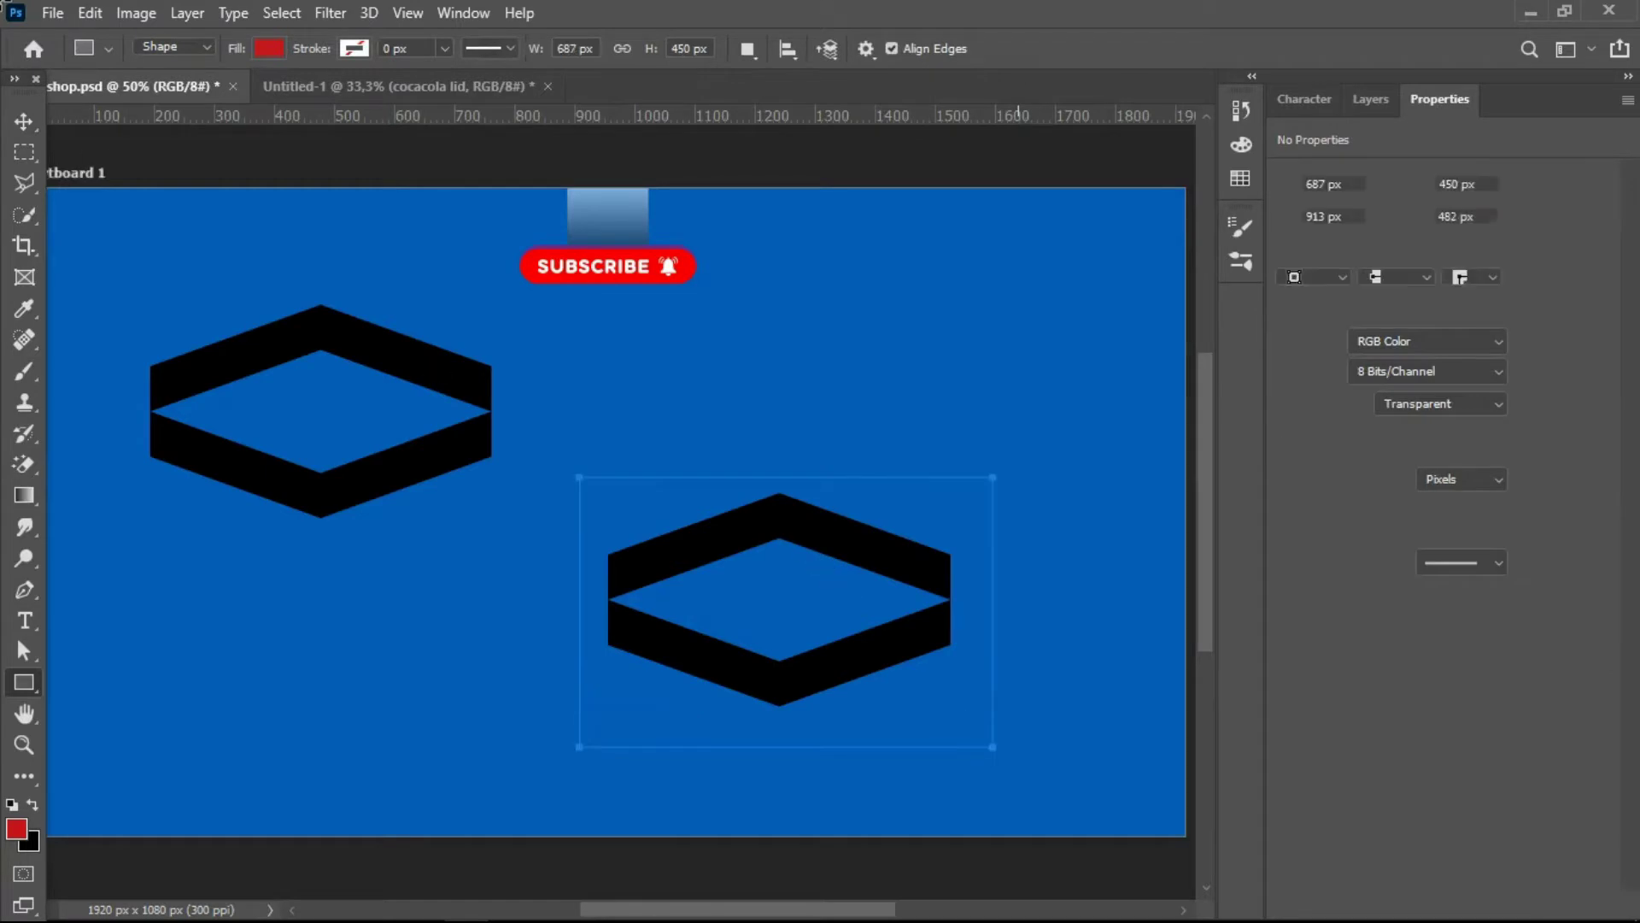
pyautogui.click(25, 126)
pyautogui.click(1370, 99)
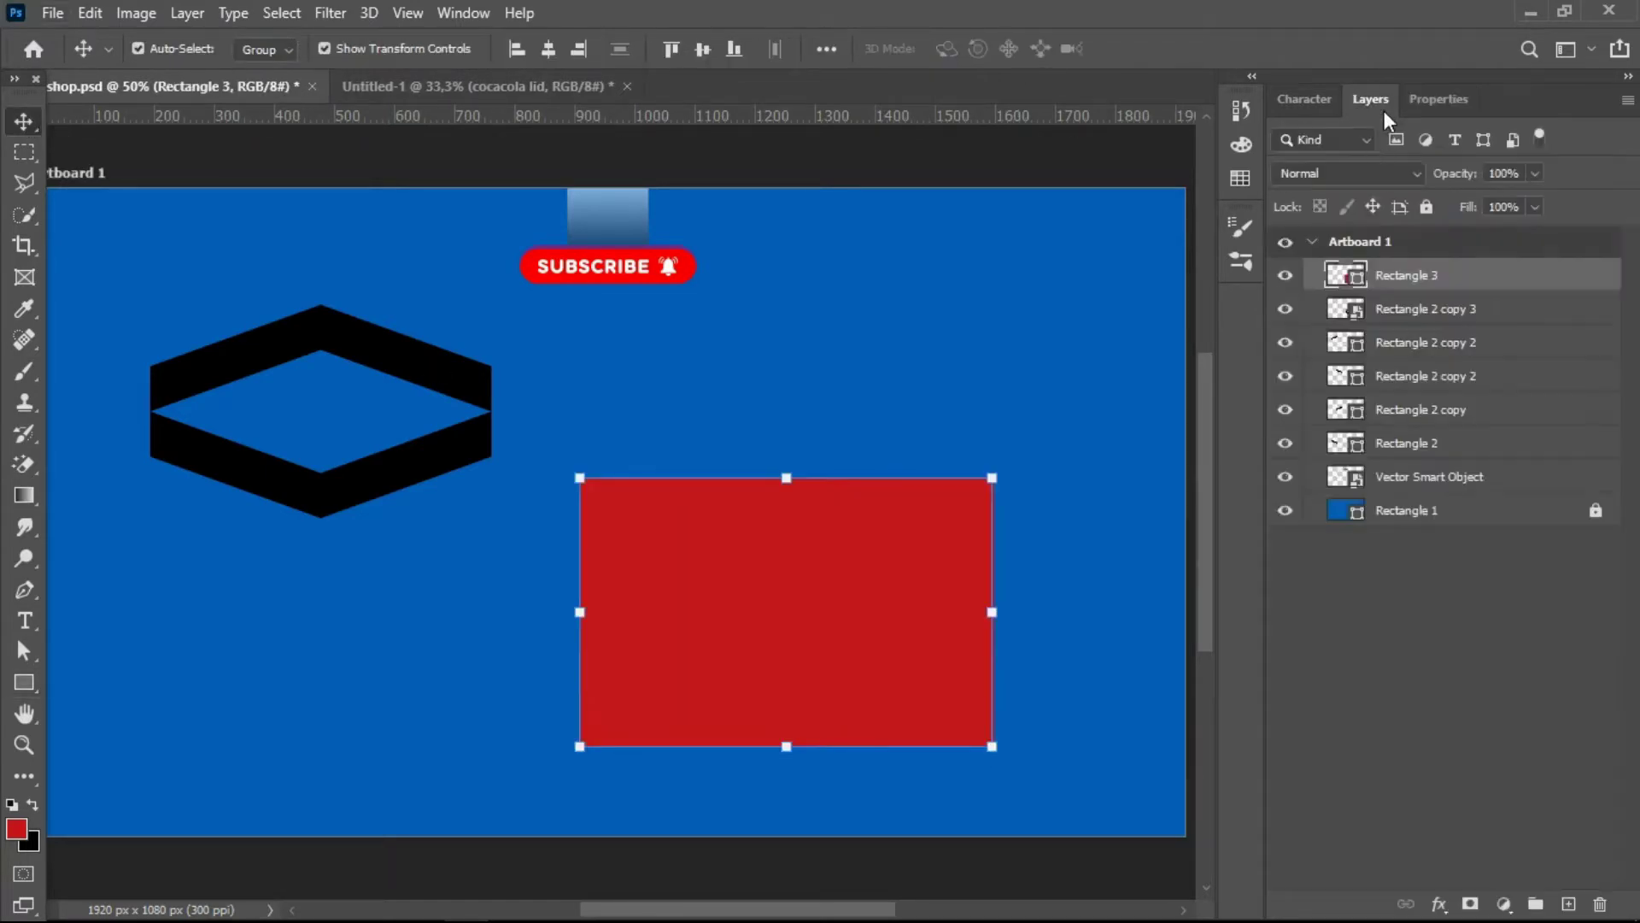
pyautogui.moveTo(1418, 510); pyautogui.dragTo(1435, 495)
# - Put the red rectangle behind the hexagon, centre them together, and merge the layers
pyautogui.moveTo(632, 419)
pyautogui.mouseDown()
pyautogui.moveTo(729, 542)
pyautogui.moveTo(917, 605)
pyautogui.mouseUp()
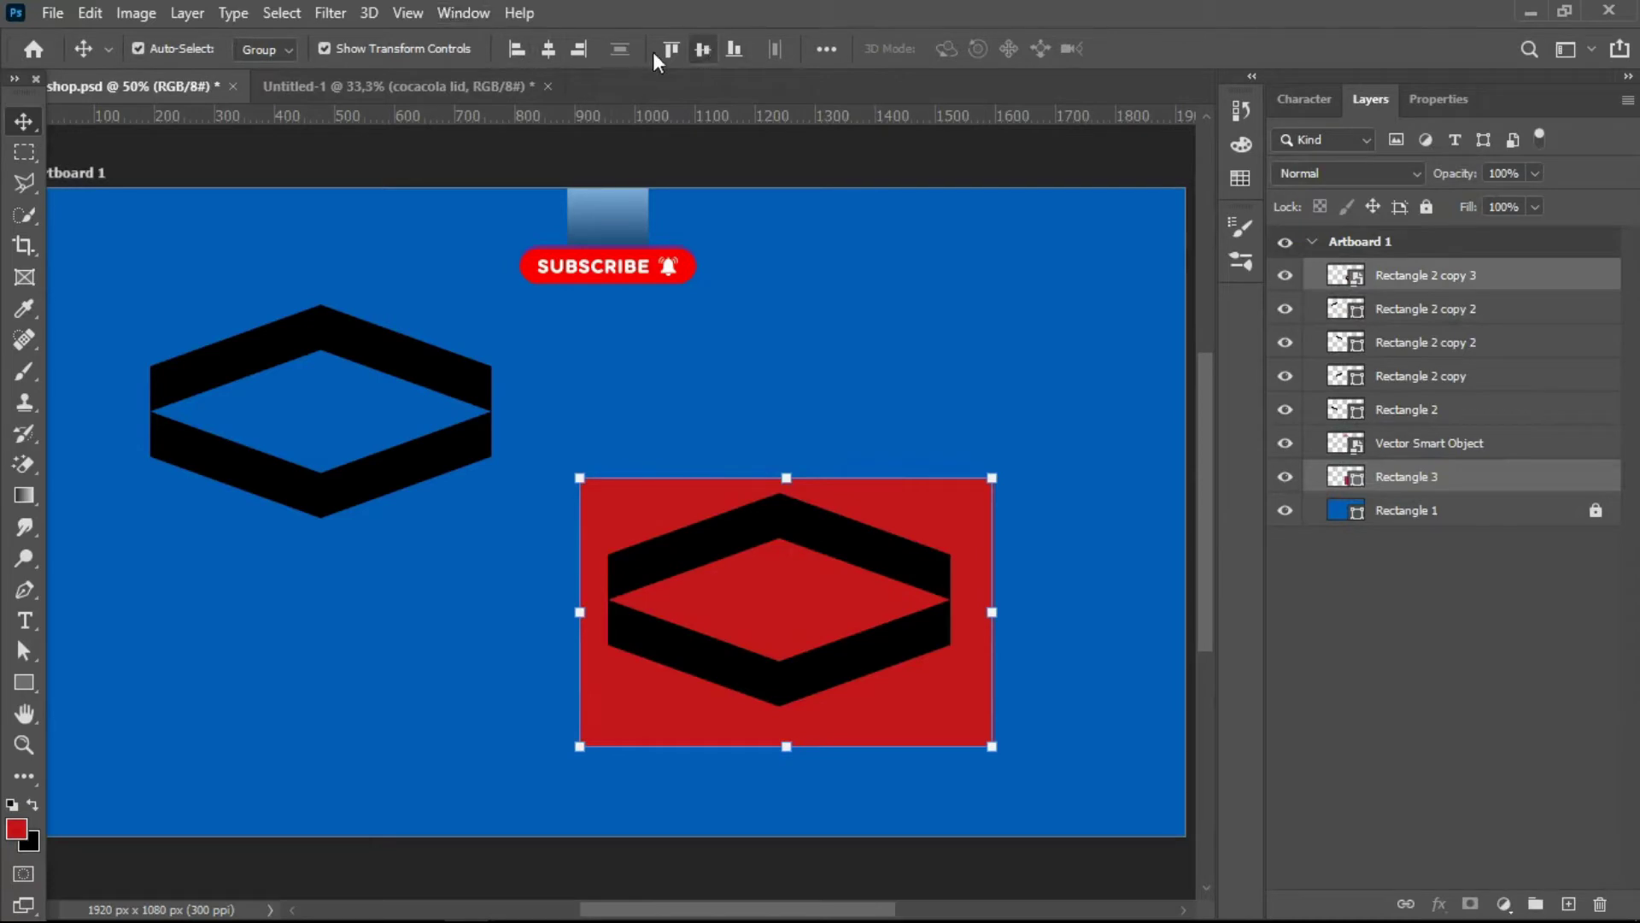
pyautogui.click(702, 48)
pyautogui.click(548, 48)
pyautogui.rightClick(1517, 486)
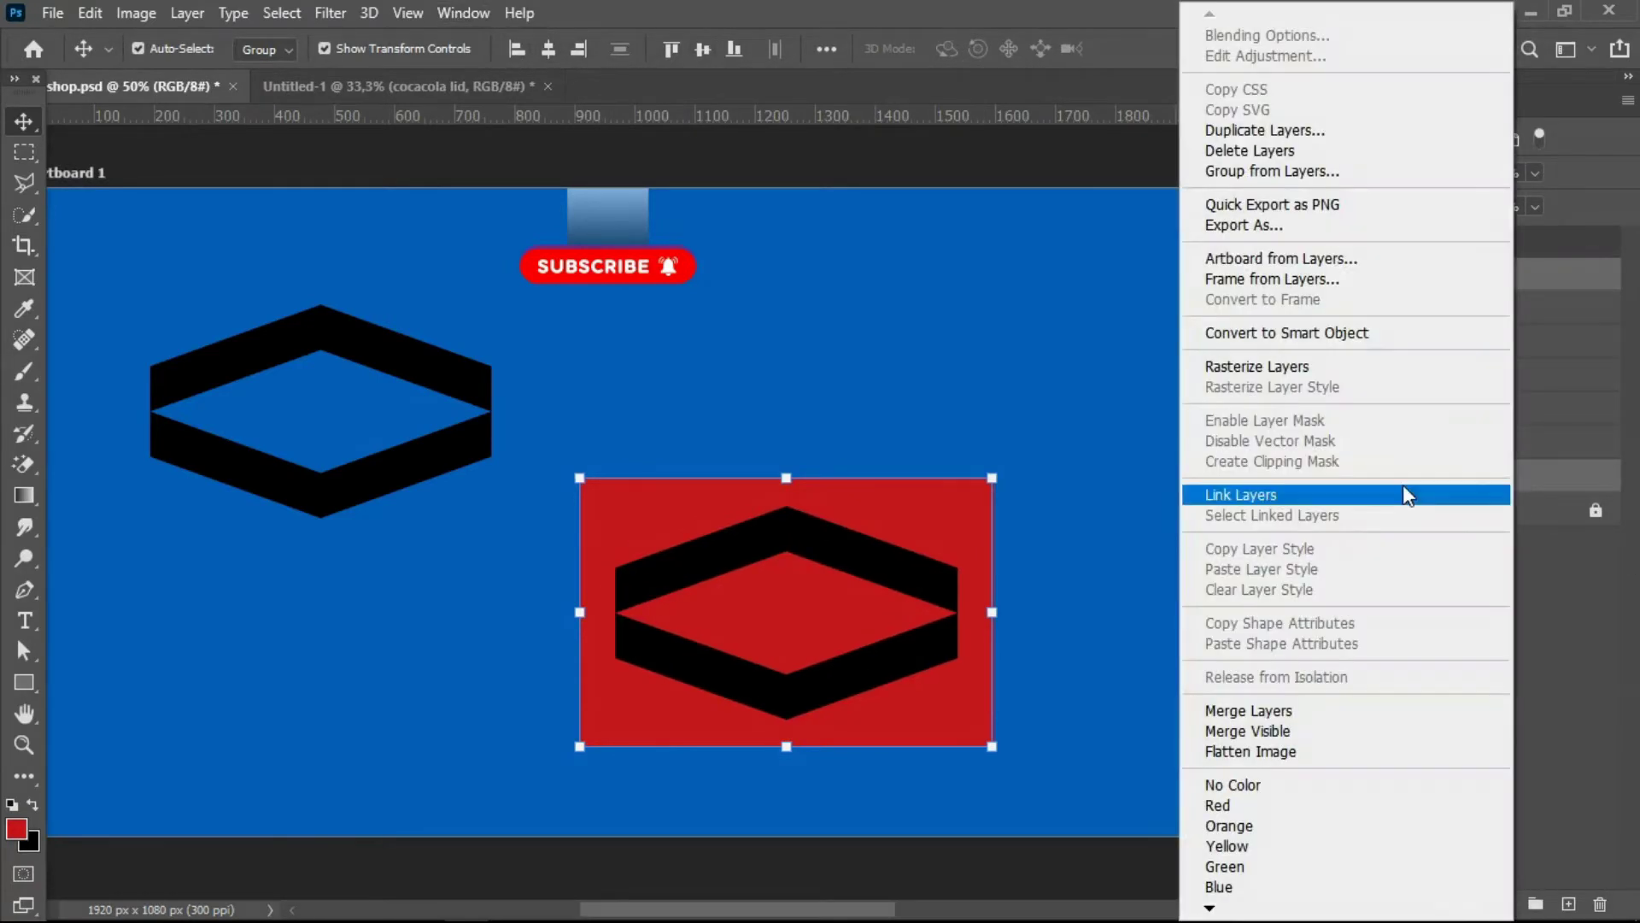
pyautogui.click(1418, 327)
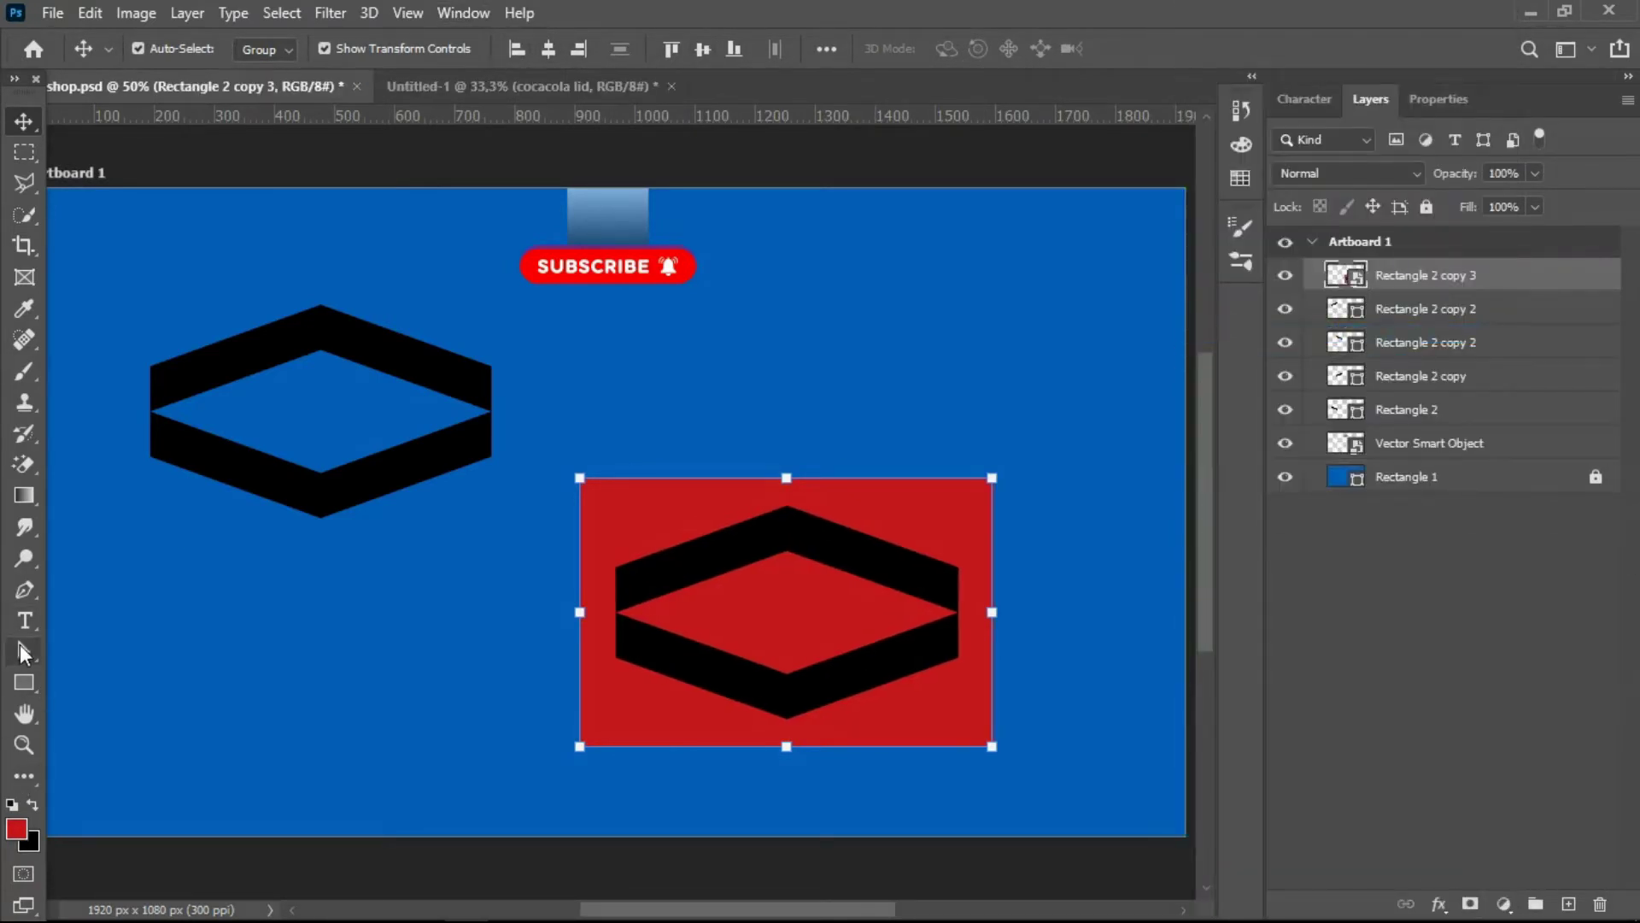
# - Magic-erase the outer red and the black bands, leaving a flat red diamond
pyautogui.click(24, 464)
pyautogui.click(728, 510)
pyautogui.click(773, 377)
pyautogui.click(697, 503)
pyautogui.click(830, 524)
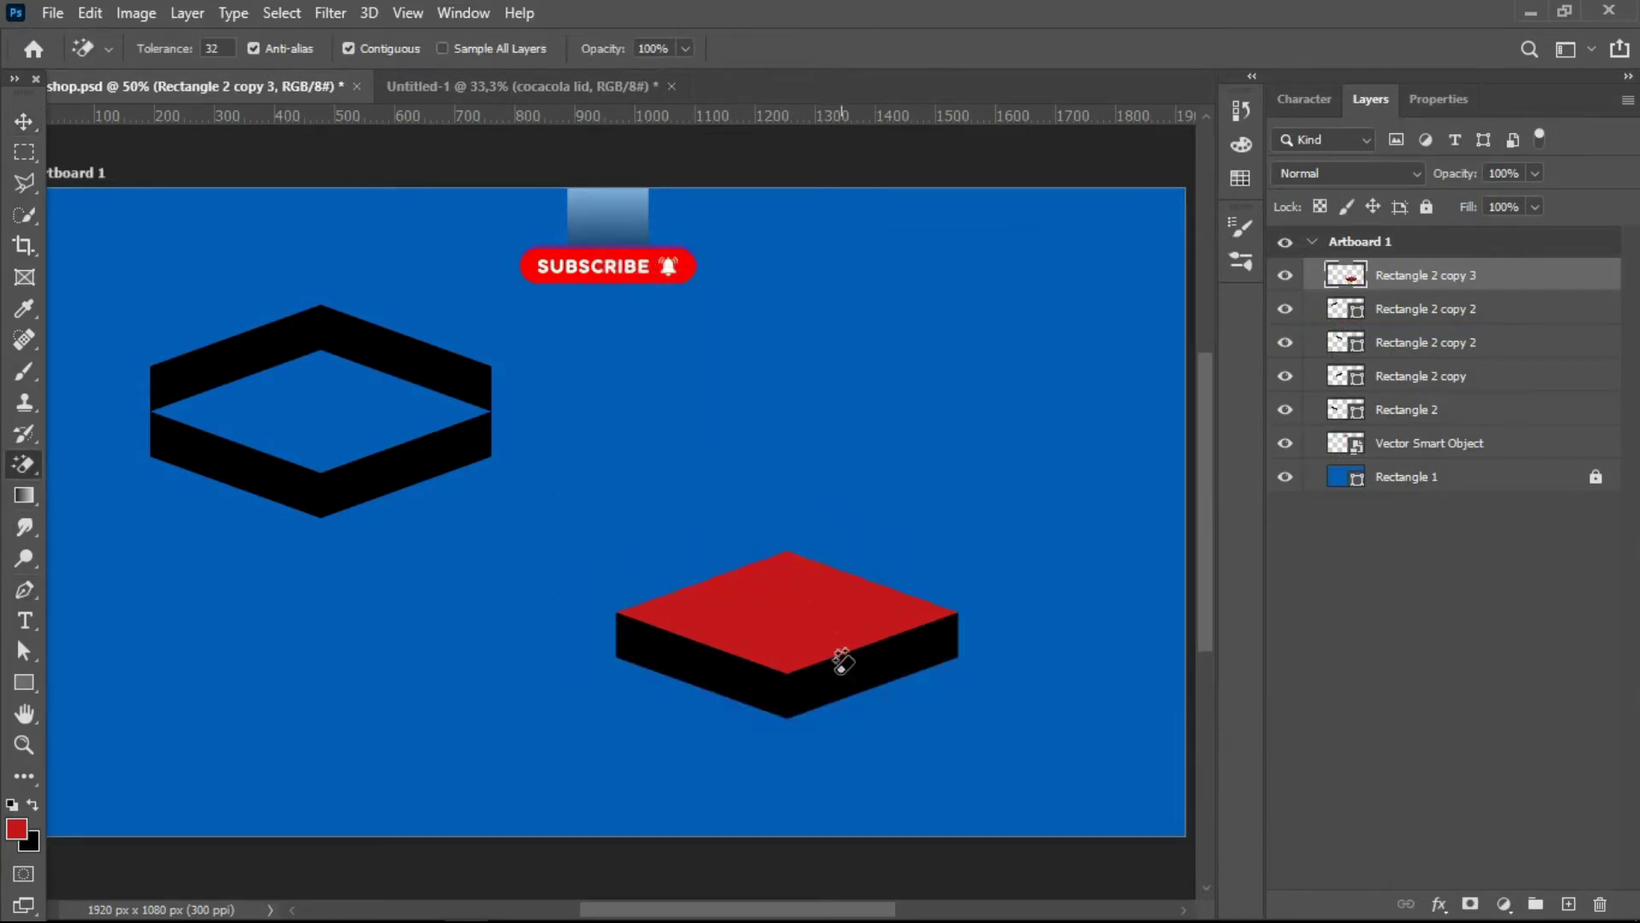
pyautogui.click(858, 656)
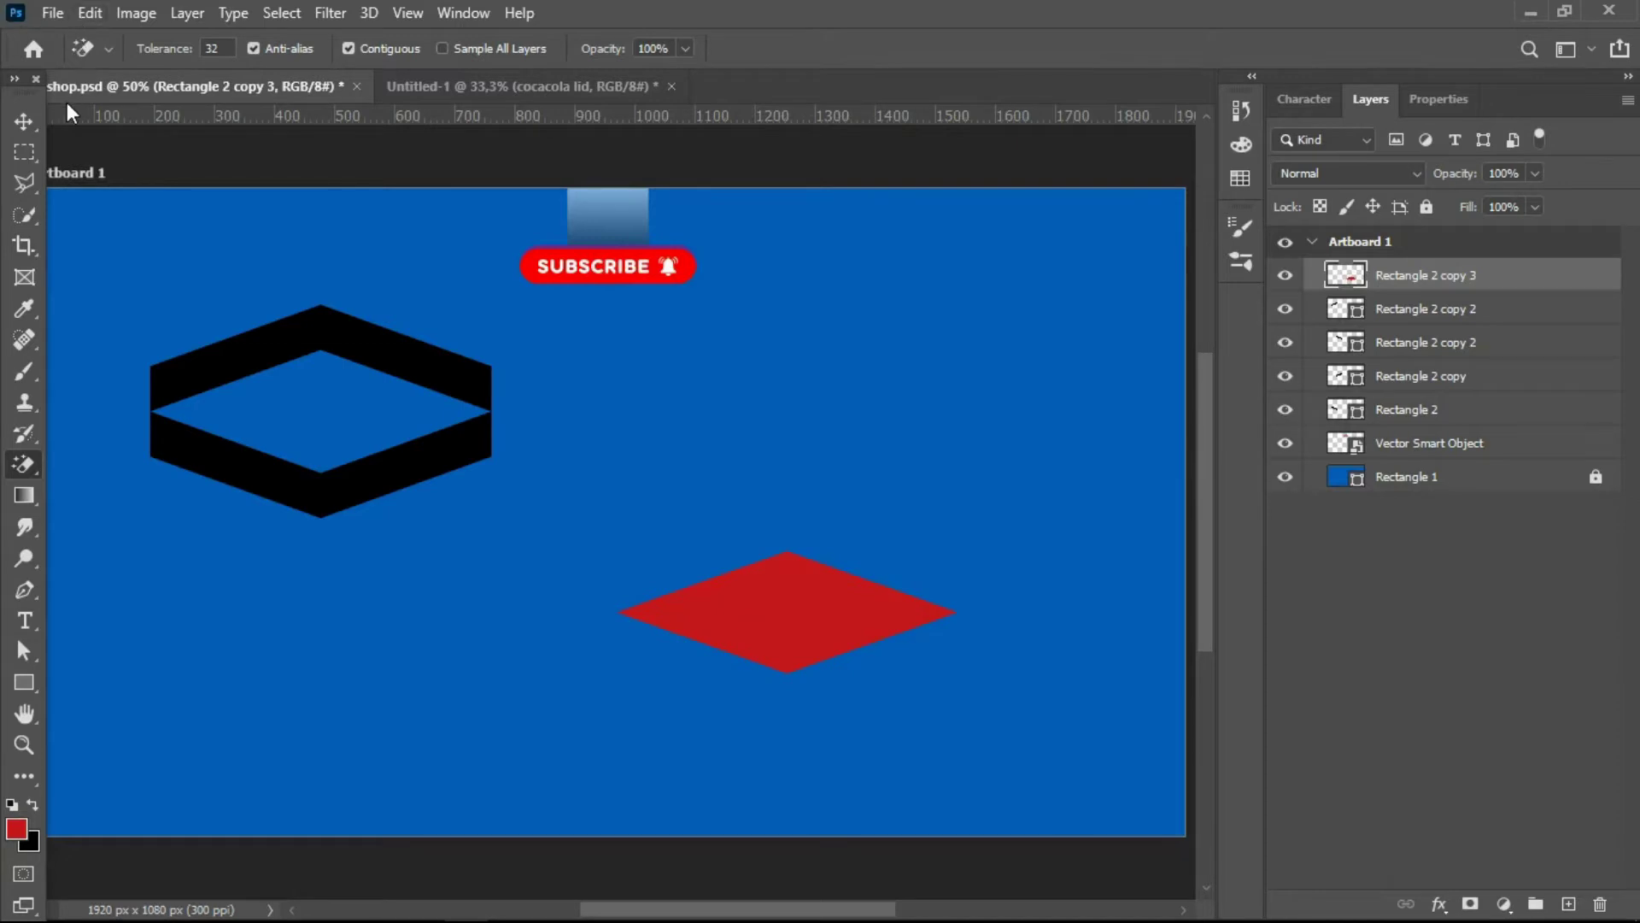
pyautogui.click(24, 121)
pyautogui.moveTo(182, 573); pyautogui.dragTo(428, 468)
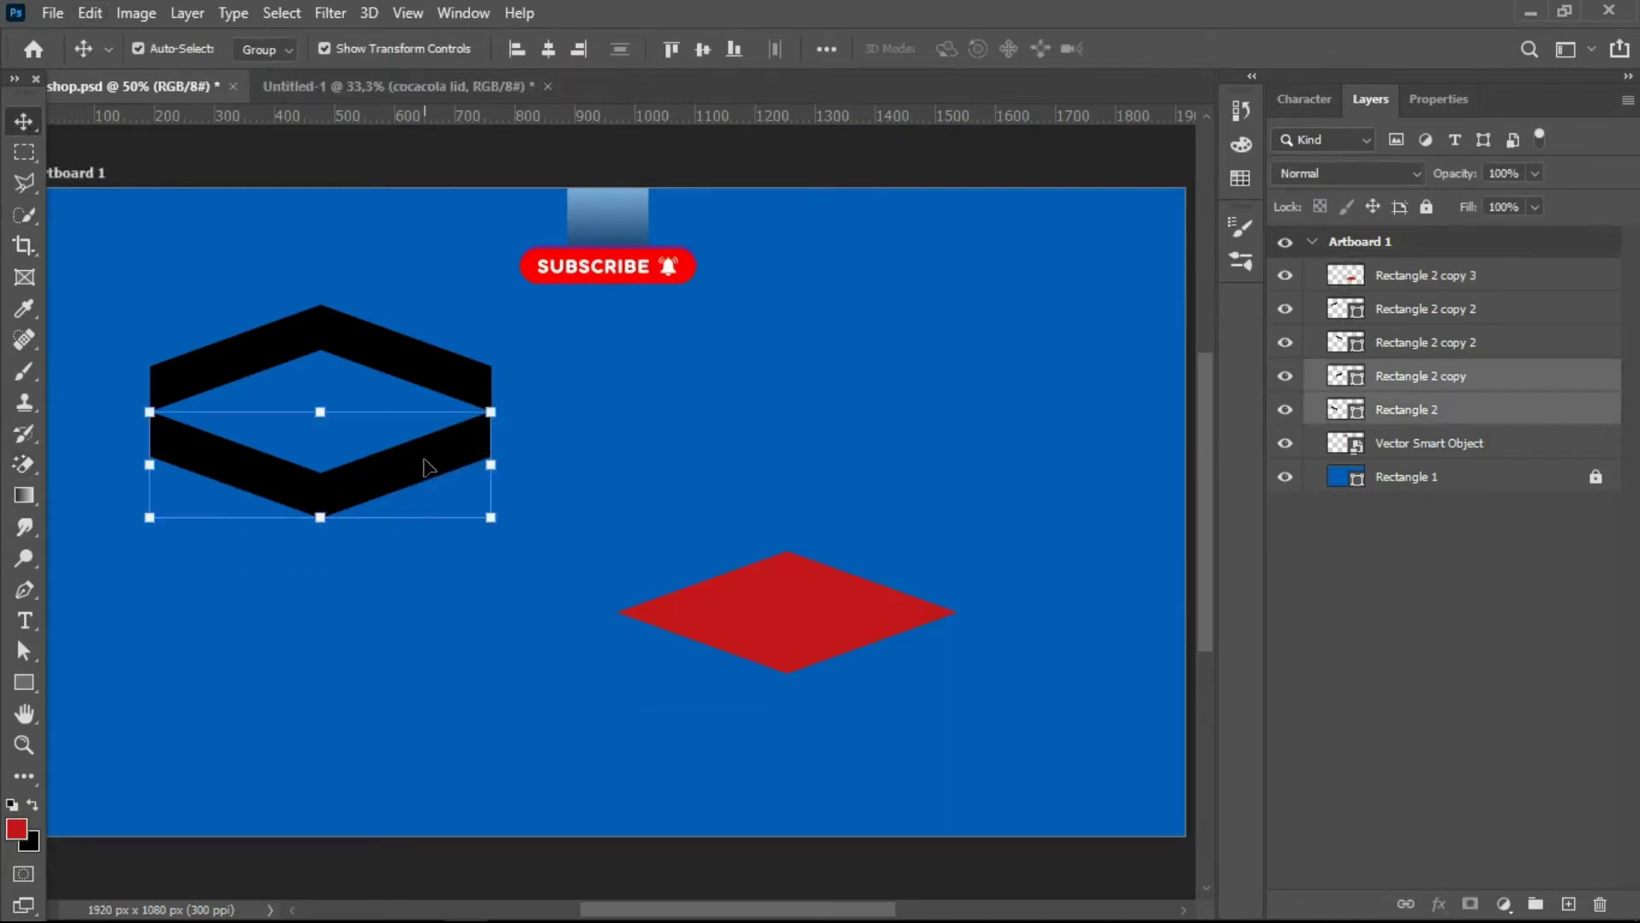
# - Group the lower and upper hexagon bands, then group both into one group
pyautogui.hotkey('ctrl', 'g')
pyautogui.moveTo(244, 269); pyautogui.dragTo(412, 363)
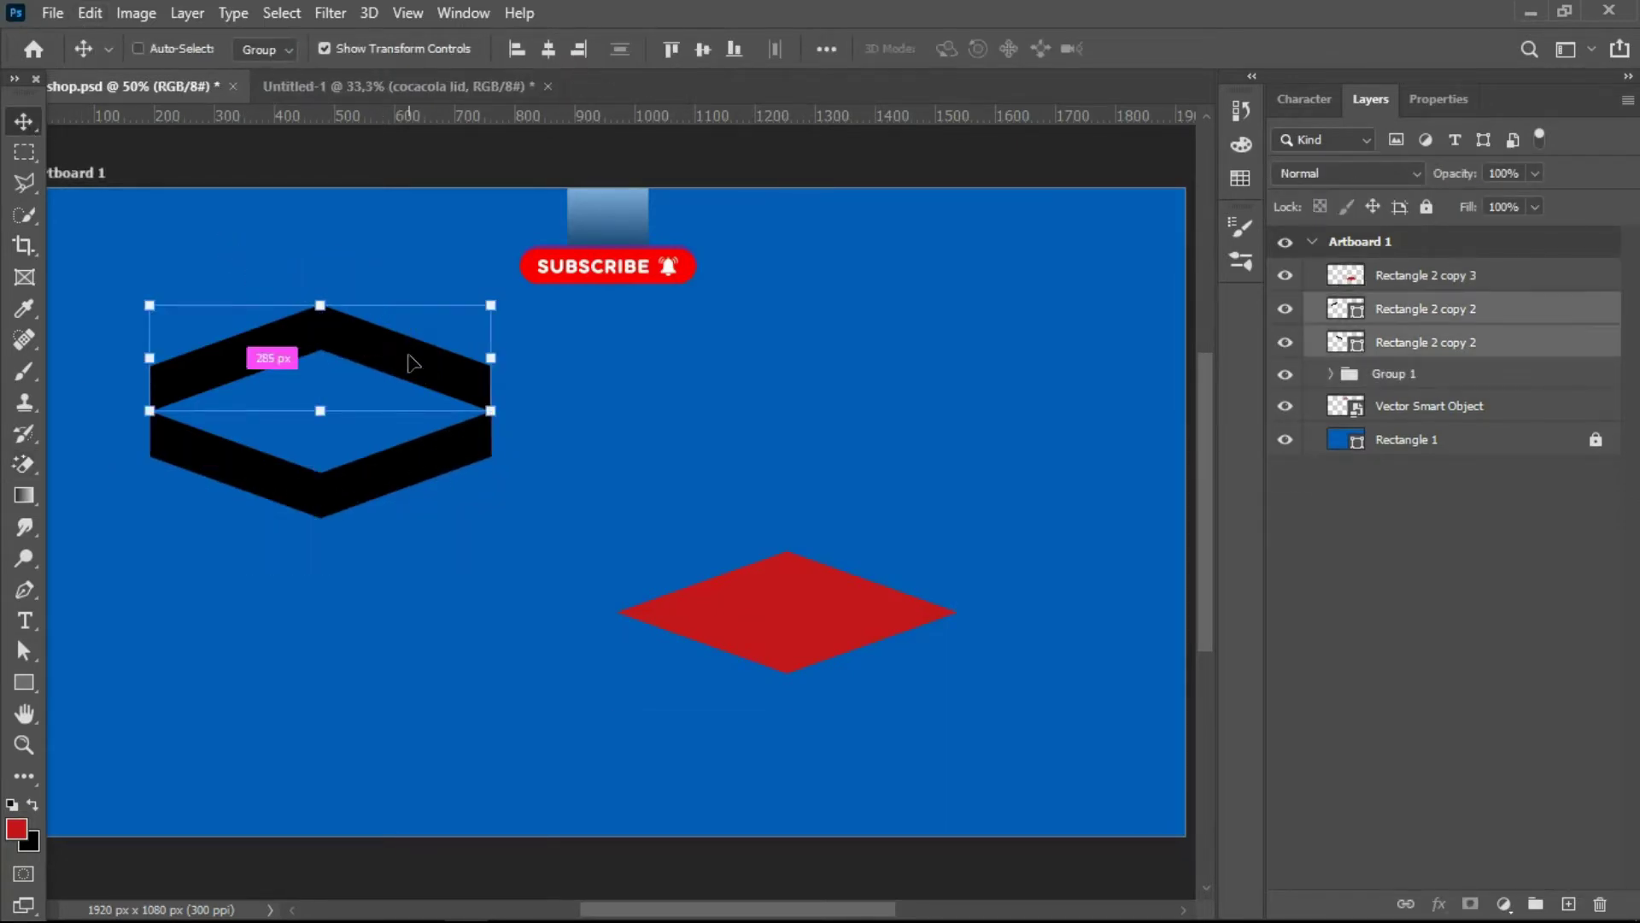
pyautogui.hotkey('ctrl', 'g')
pyautogui.moveTo(200, 568); pyautogui.dragTo(494, 275)
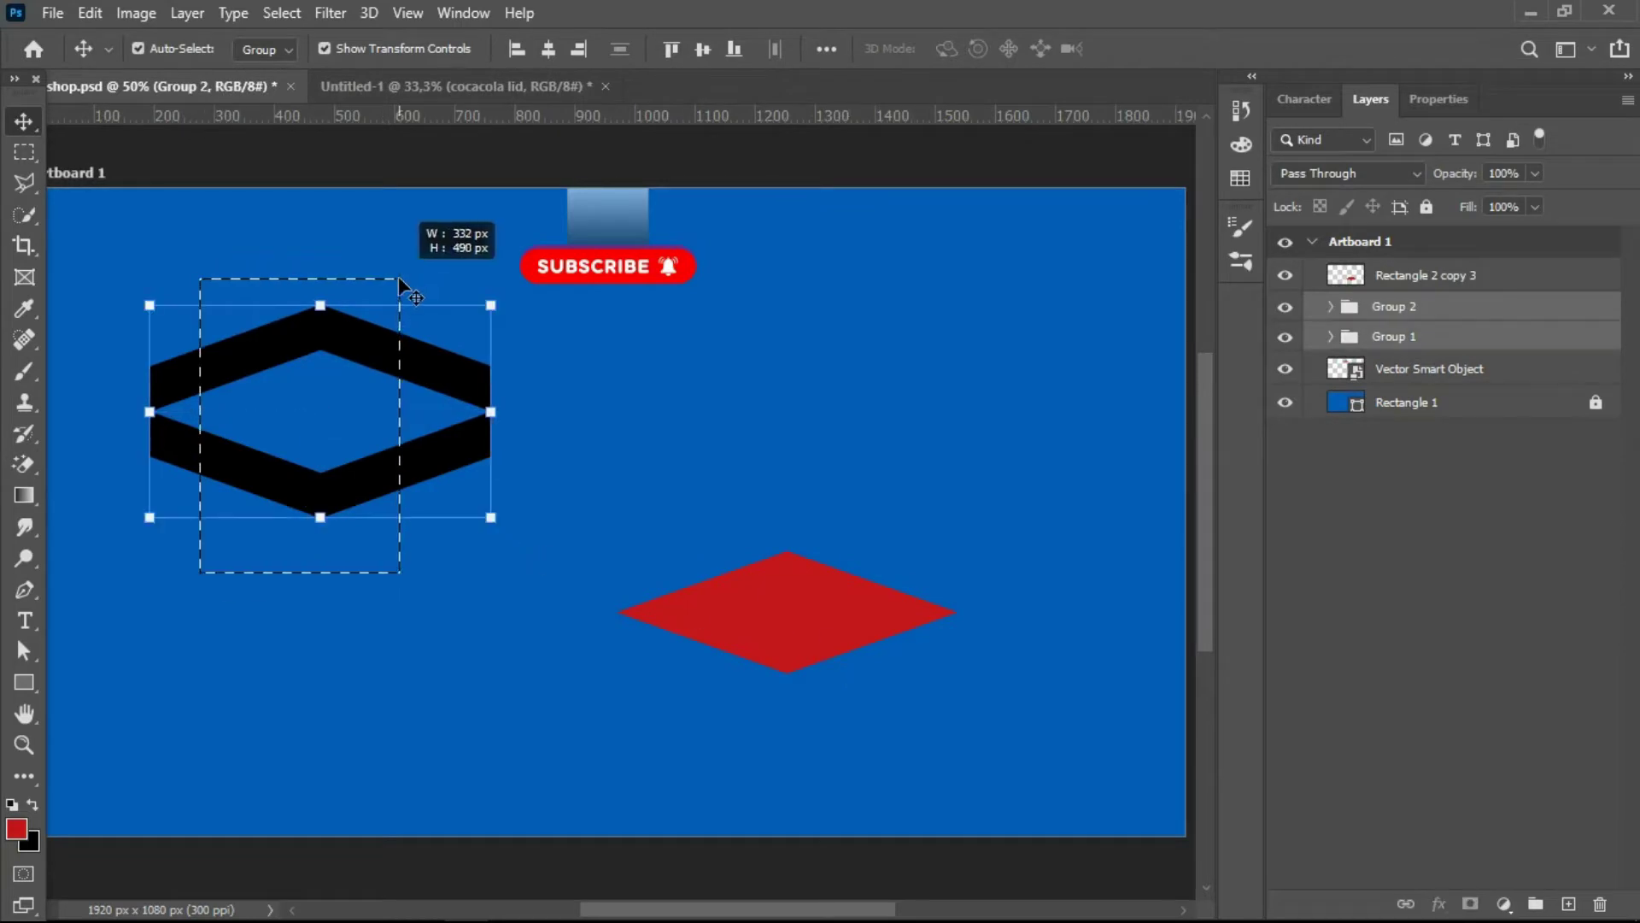
pyautogui.hotkey('ctrl', 'g')
# - Centre the red diamond inside the hexagon and move both about 130 px lower
pyautogui.keyDown('shift'); pyautogui.click(786, 612); pyautogui.keyUp('shift')
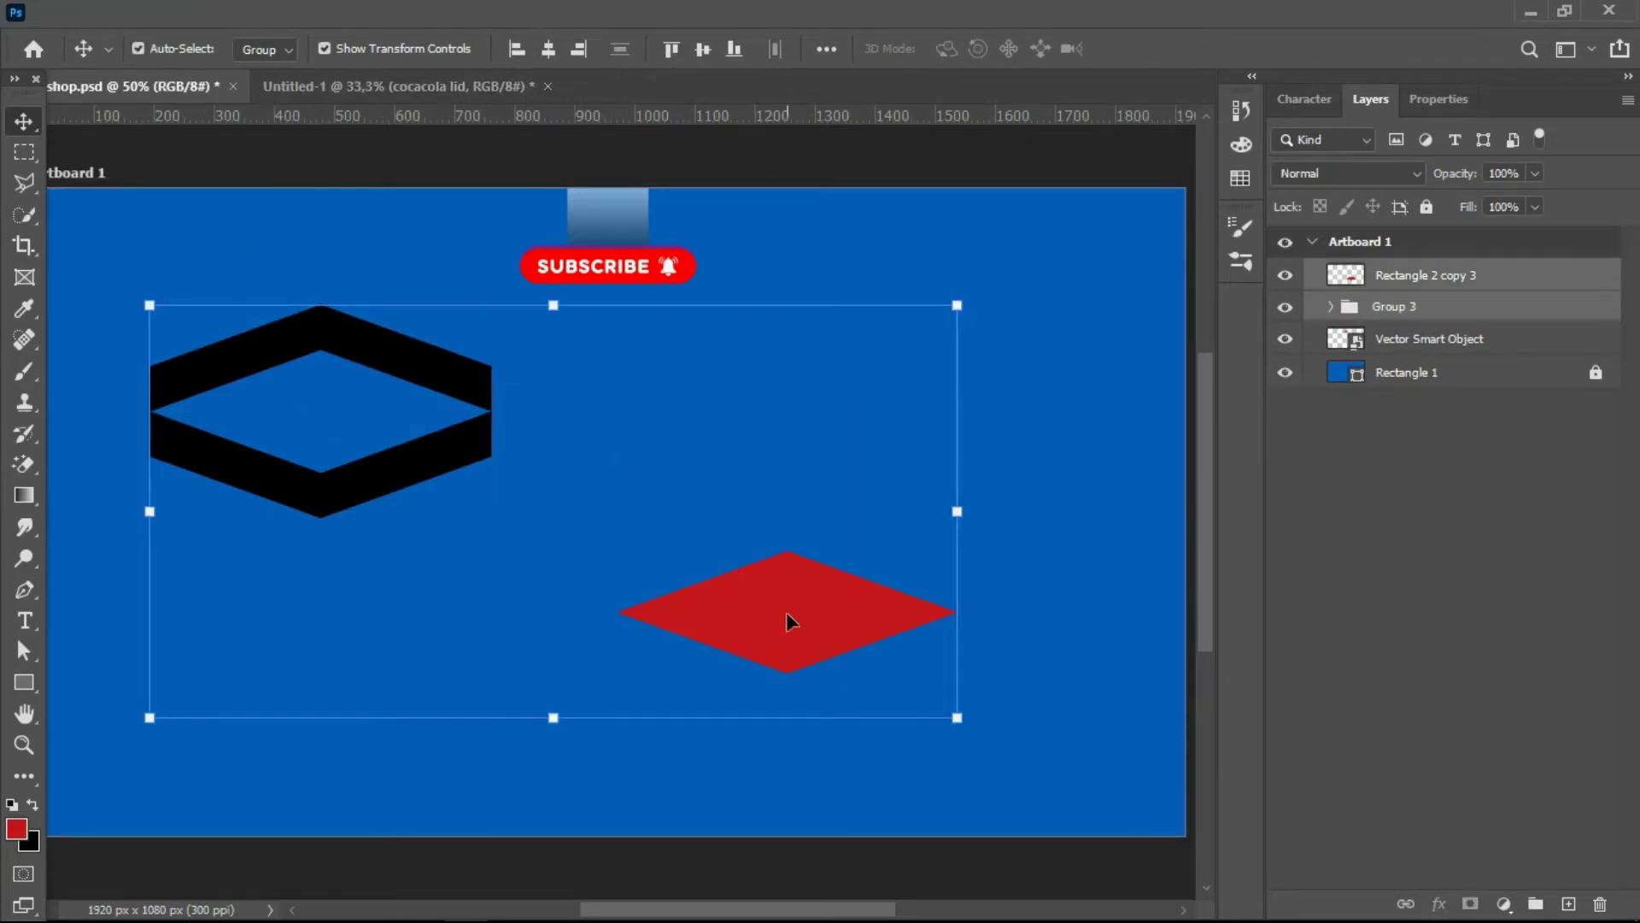
pyautogui.click(551, 51)
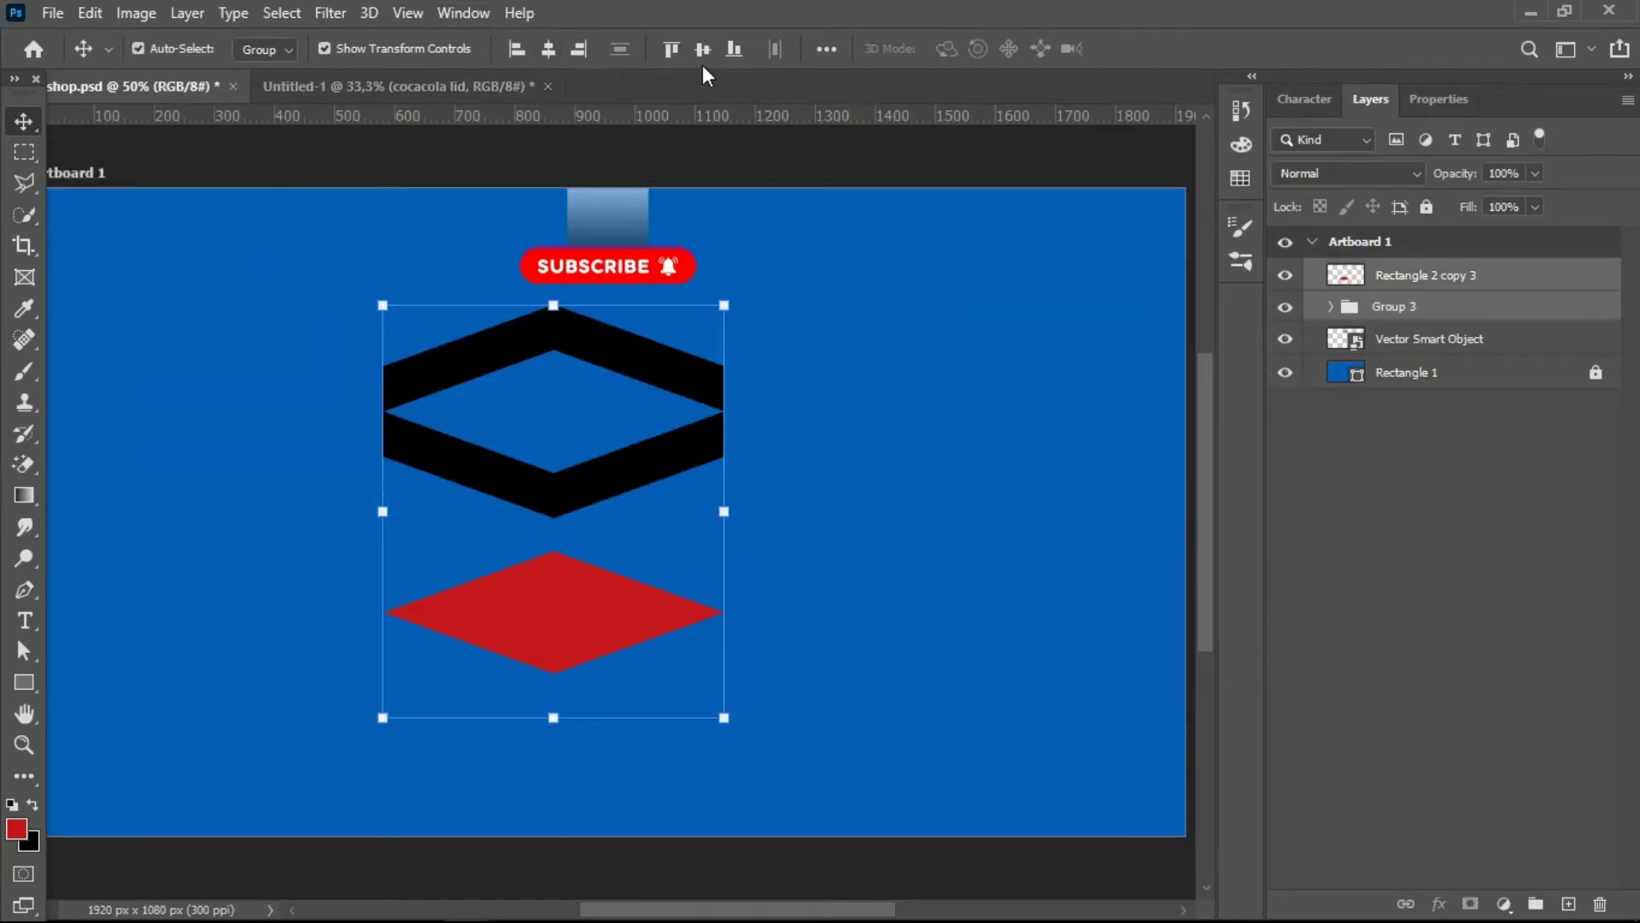
pyautogui.click(702, 53)
pyautogui.click(926, 586)
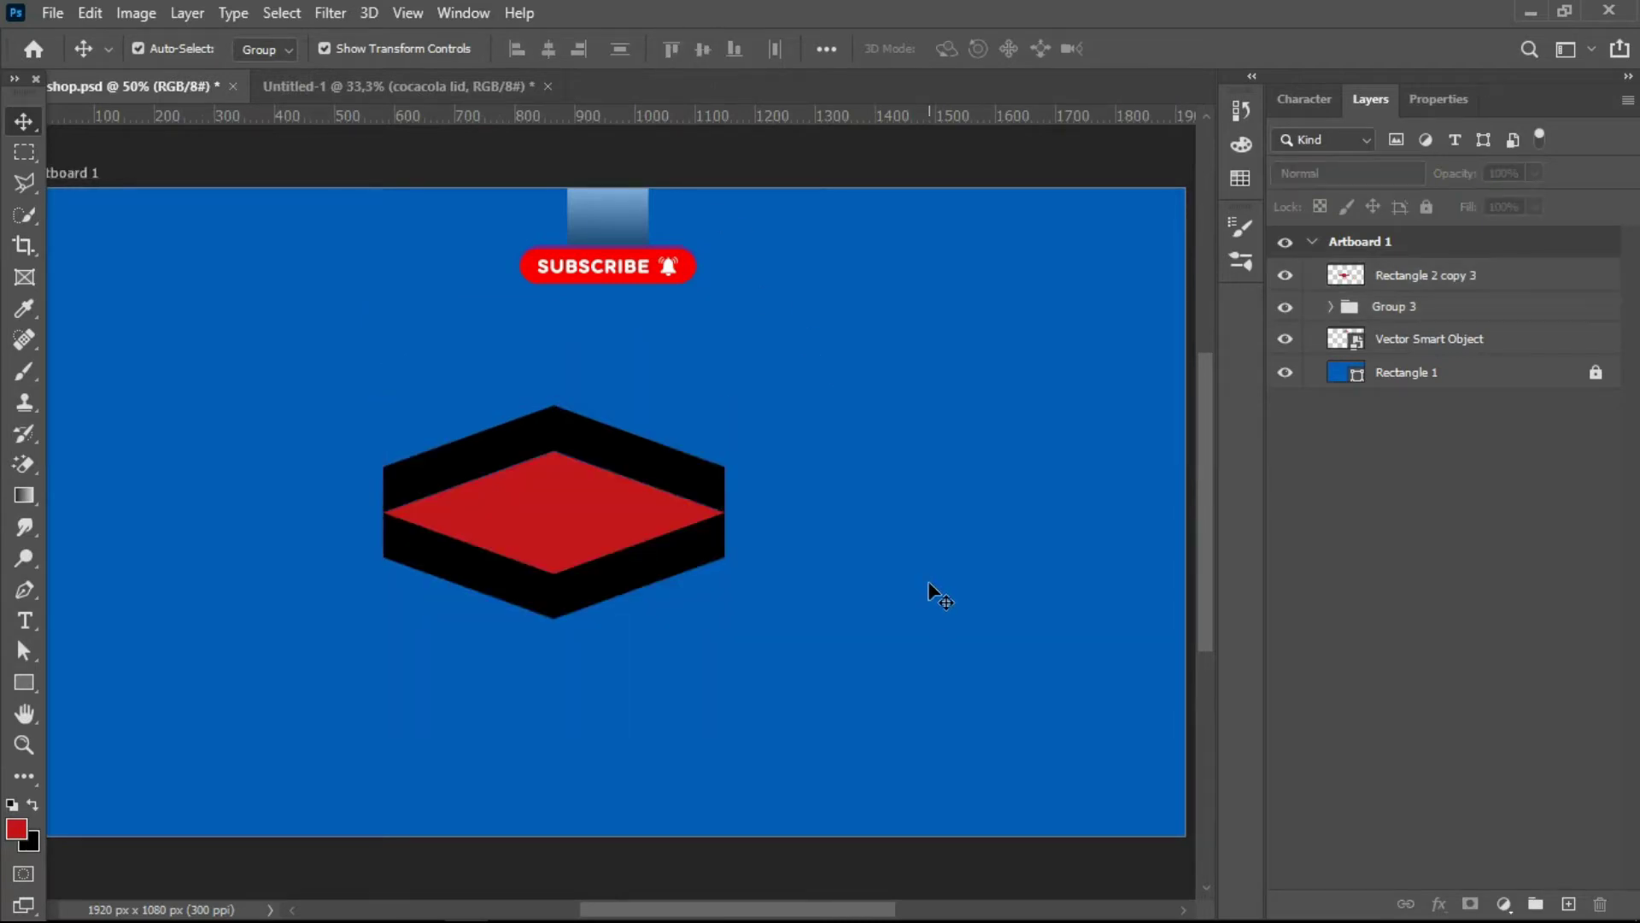
pyautogui.moveTo(329, 366); pyautogui.dragTo(679, 646)
pyautogui.click(856, 551)
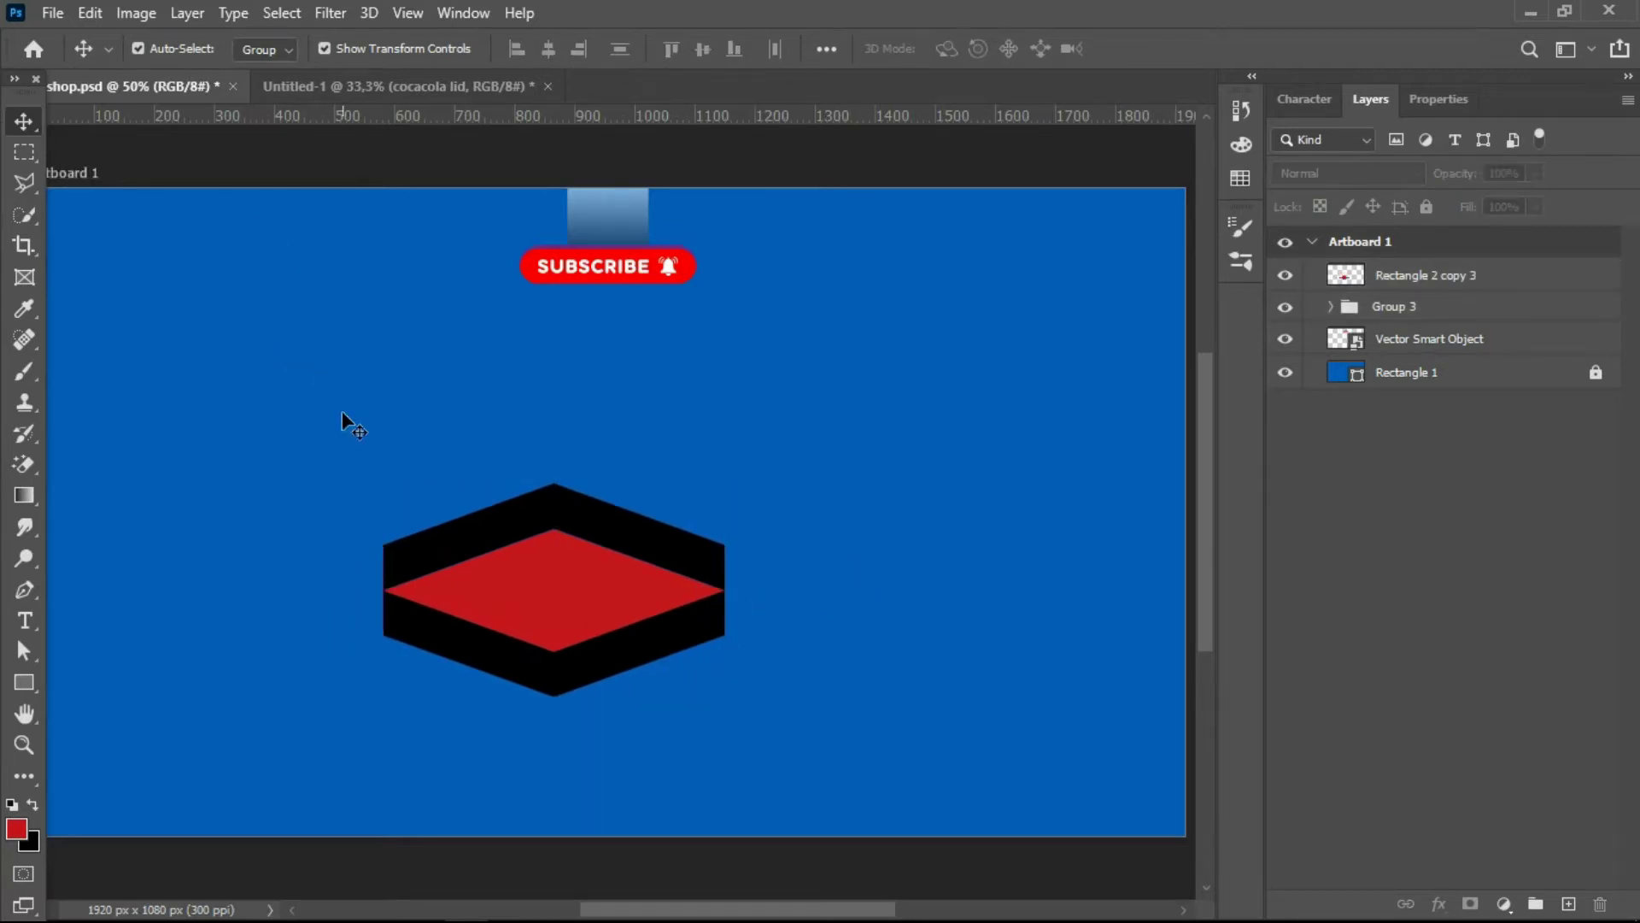
# - Ungroup the box group twice so each rectangle is a separate layer
pyautogui.click(583, 679)
pyautogui.rightClick(584, 678)
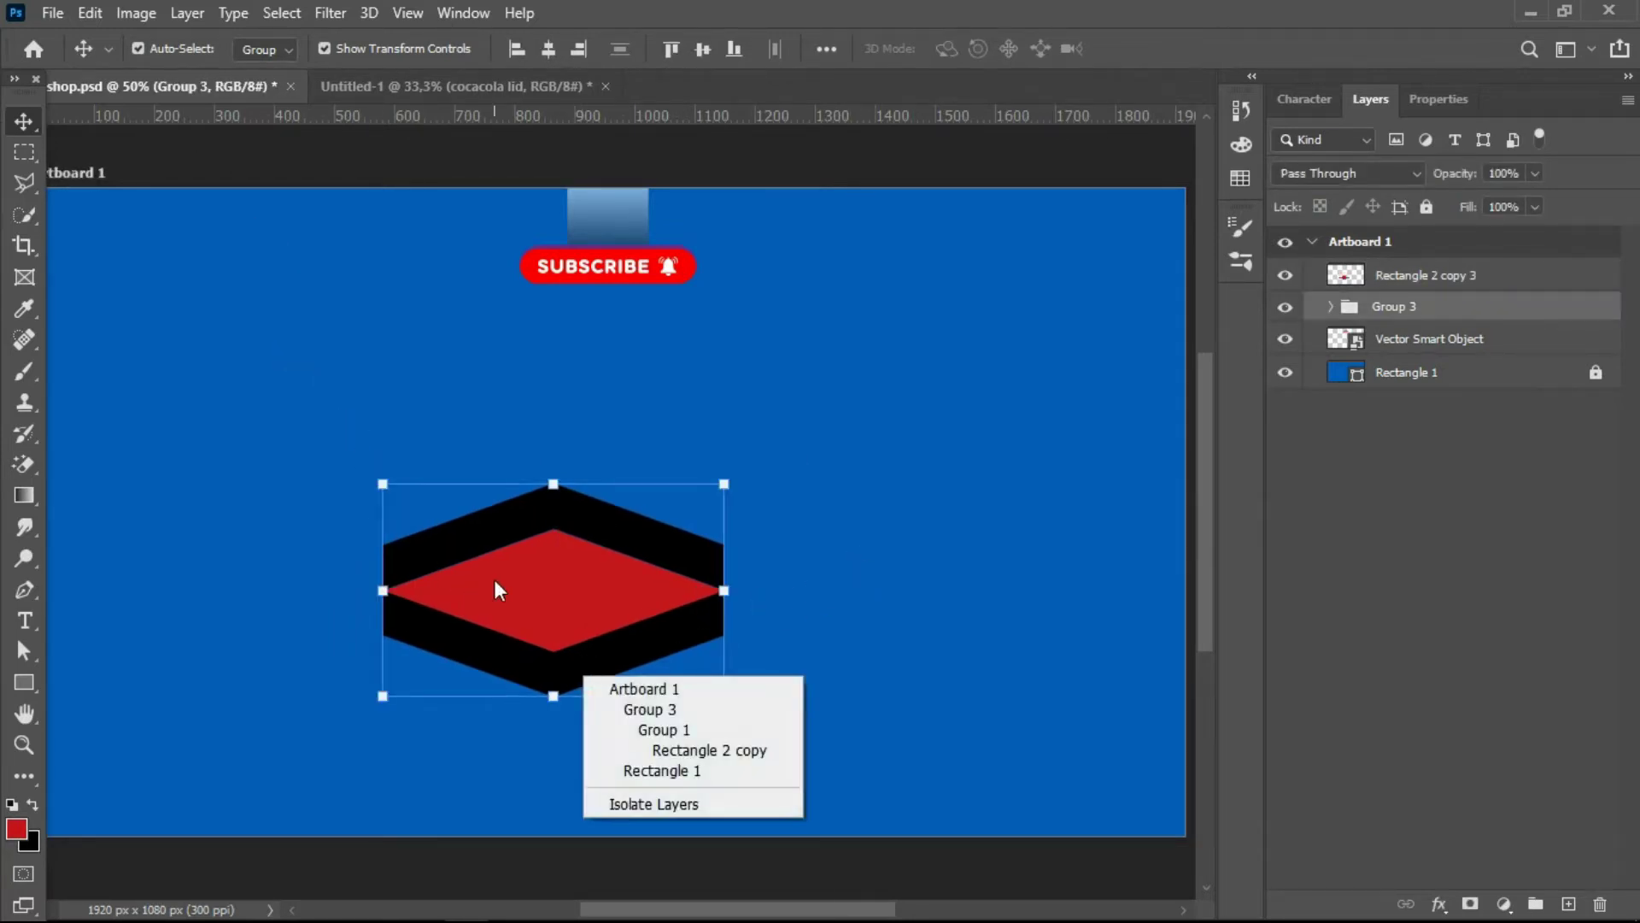
pyautogui.rightClick(1464, 295)
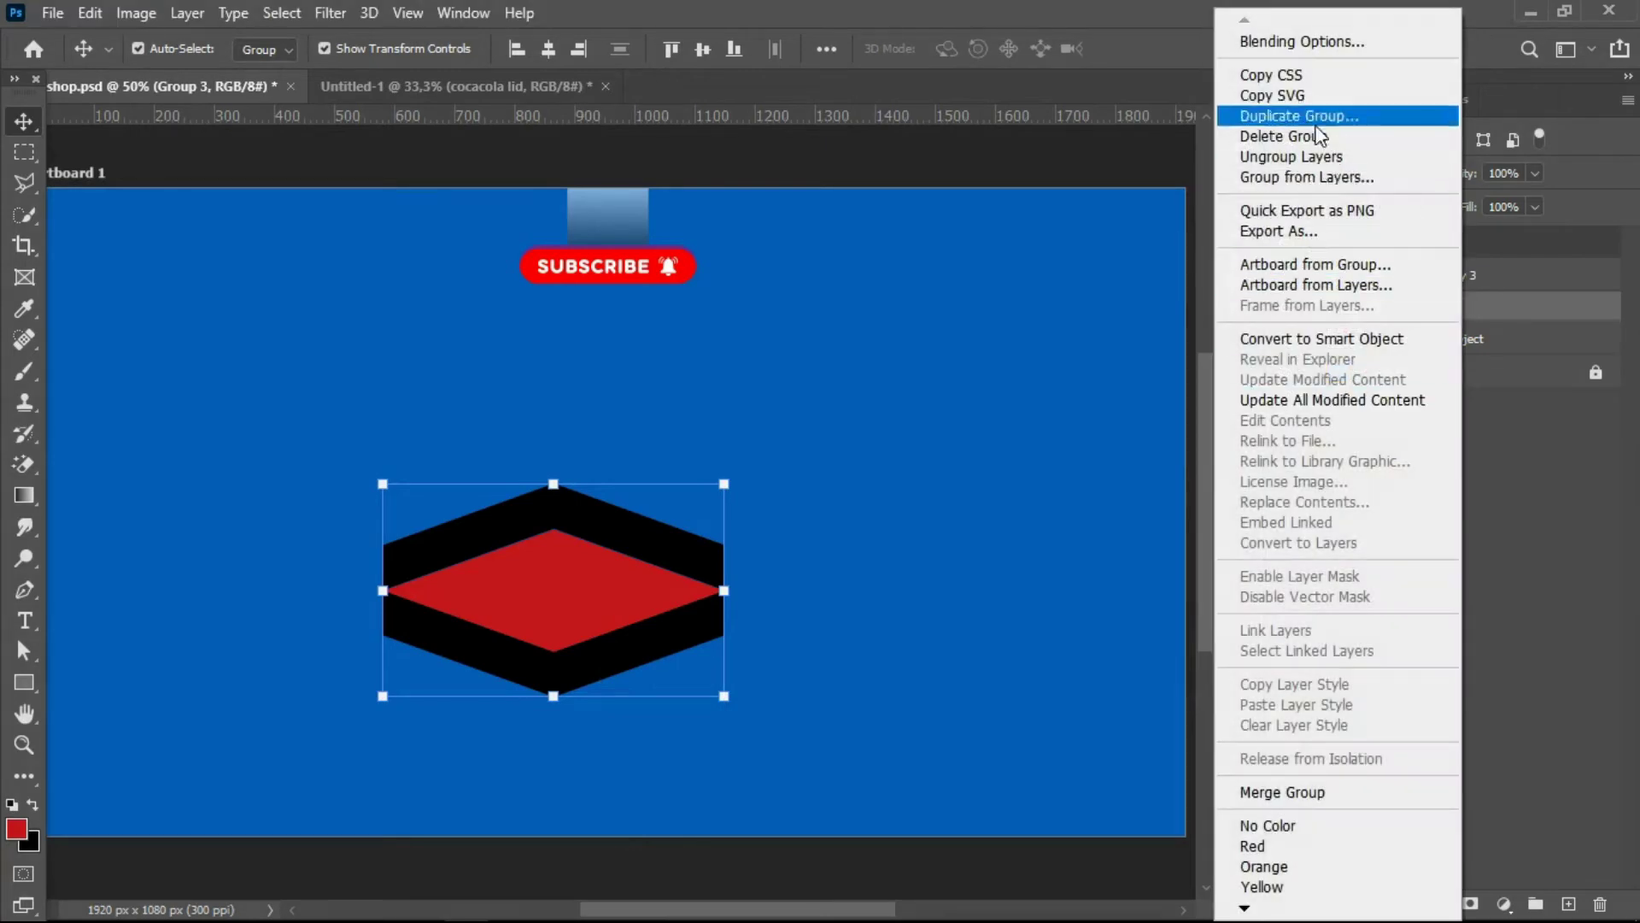
pyautogui.click(1305, 162)
pyautogui.rightClick(1464, 342)
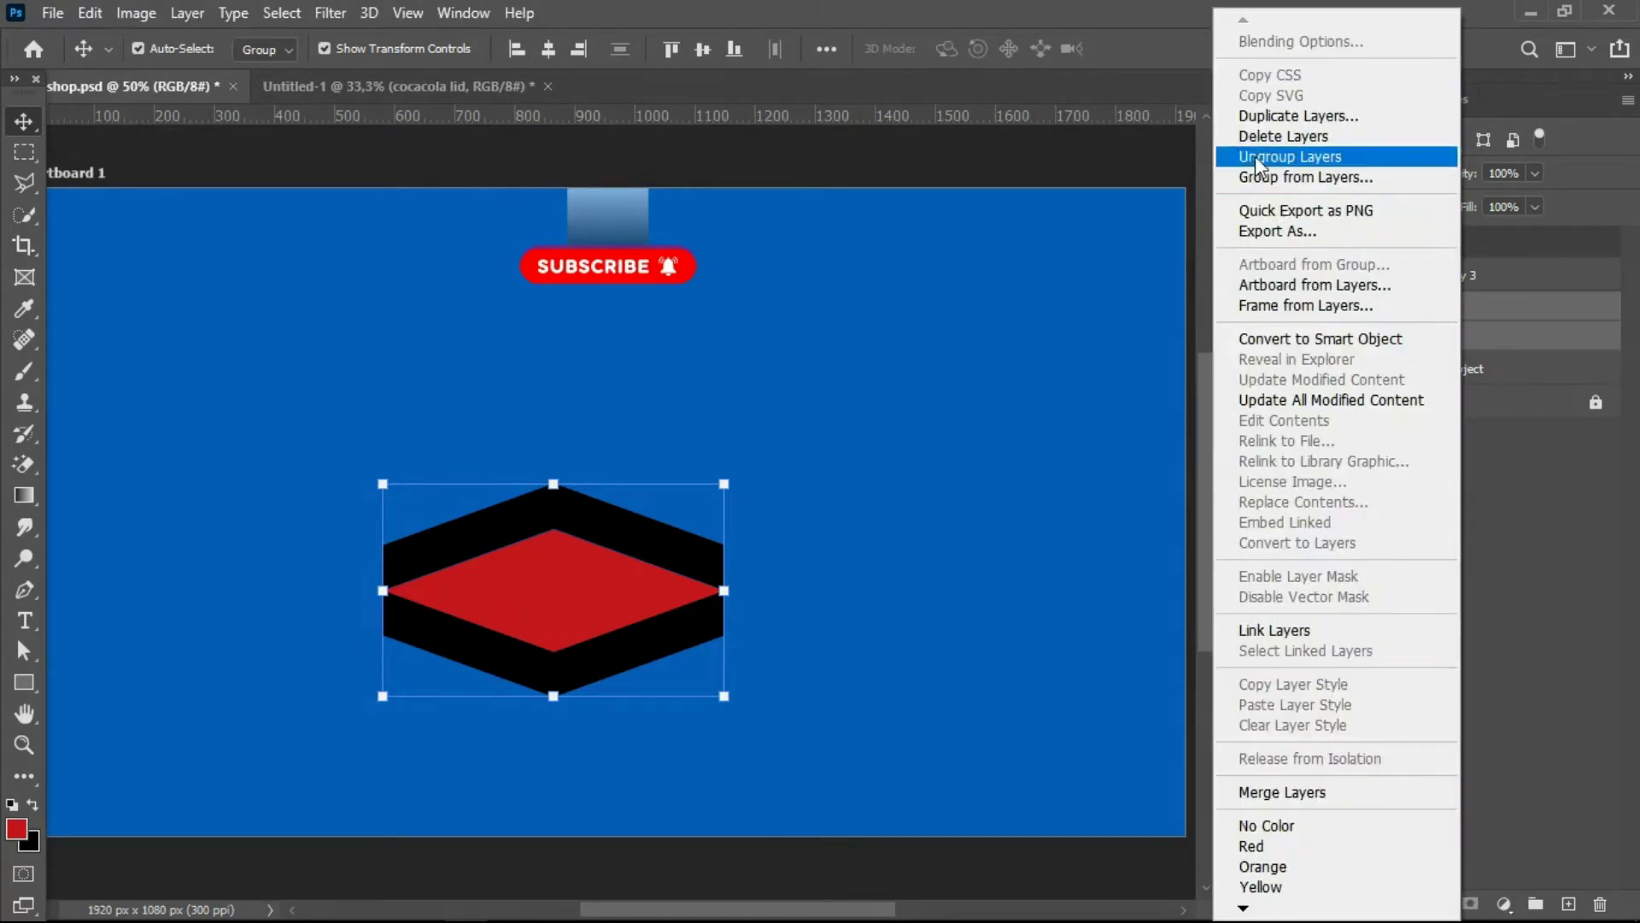
pyautogui.click(1256, 157)
pyautogui.click(968, 385)
# - Nudge the bottom anchors of both lower black sides up, shrinking the band to 128 px
pyautogui.click(597, 583)
pyautogui.click(779, 656)
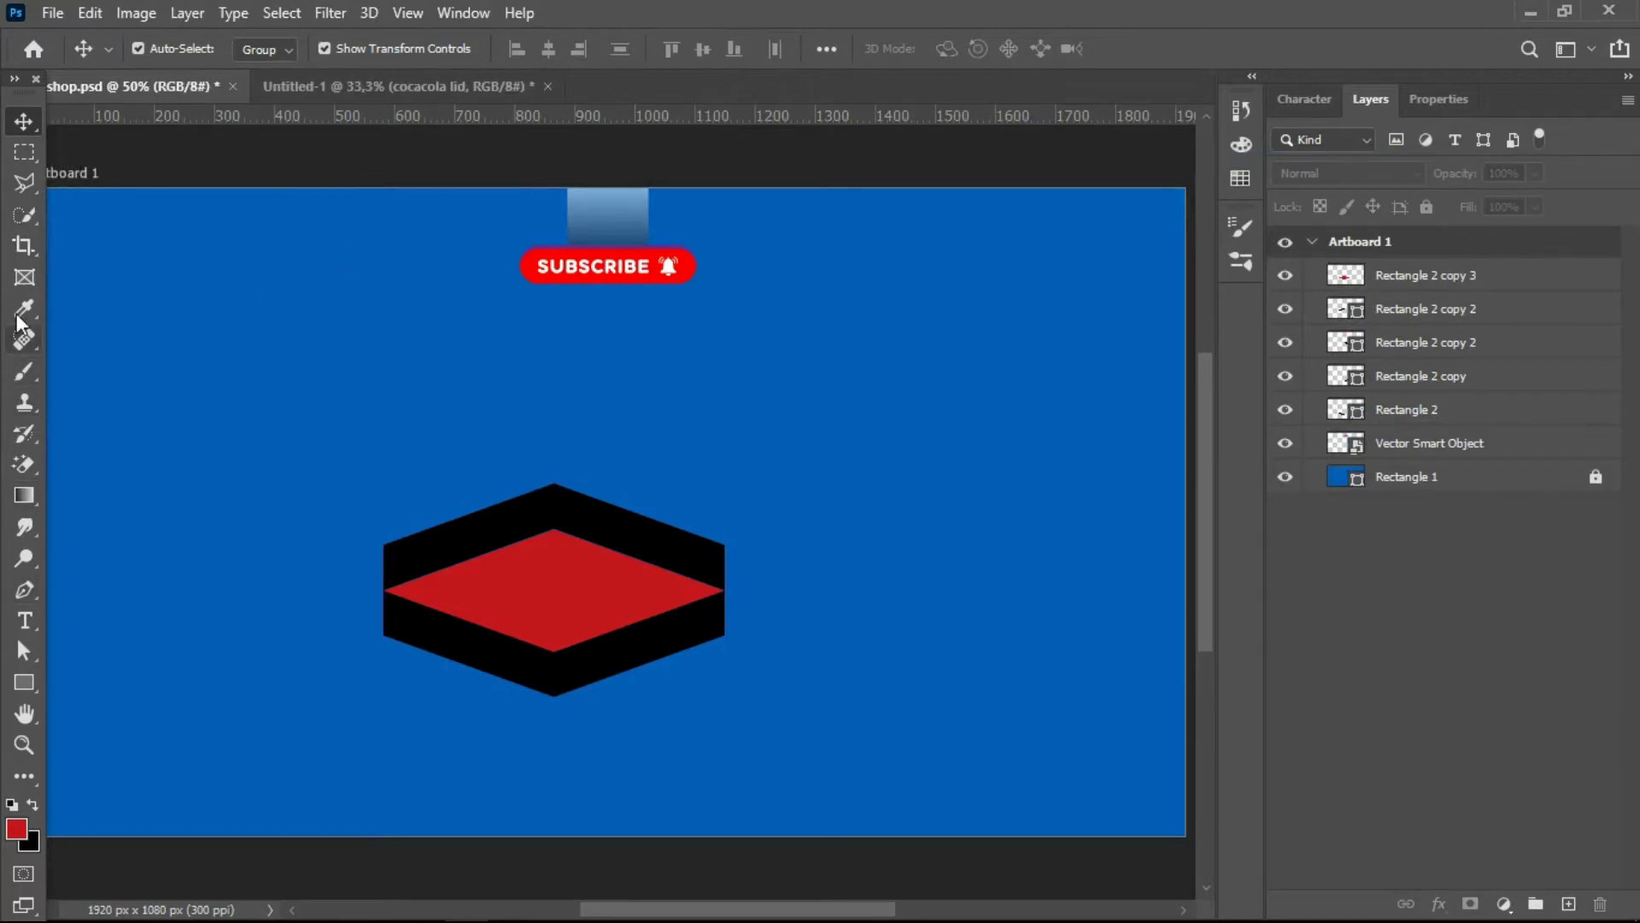
pyautogui.click(442, 642)
pyautogui.keyDown('shift'); pyautogui.click(623, 666); pyautogui.keyUp('shift')
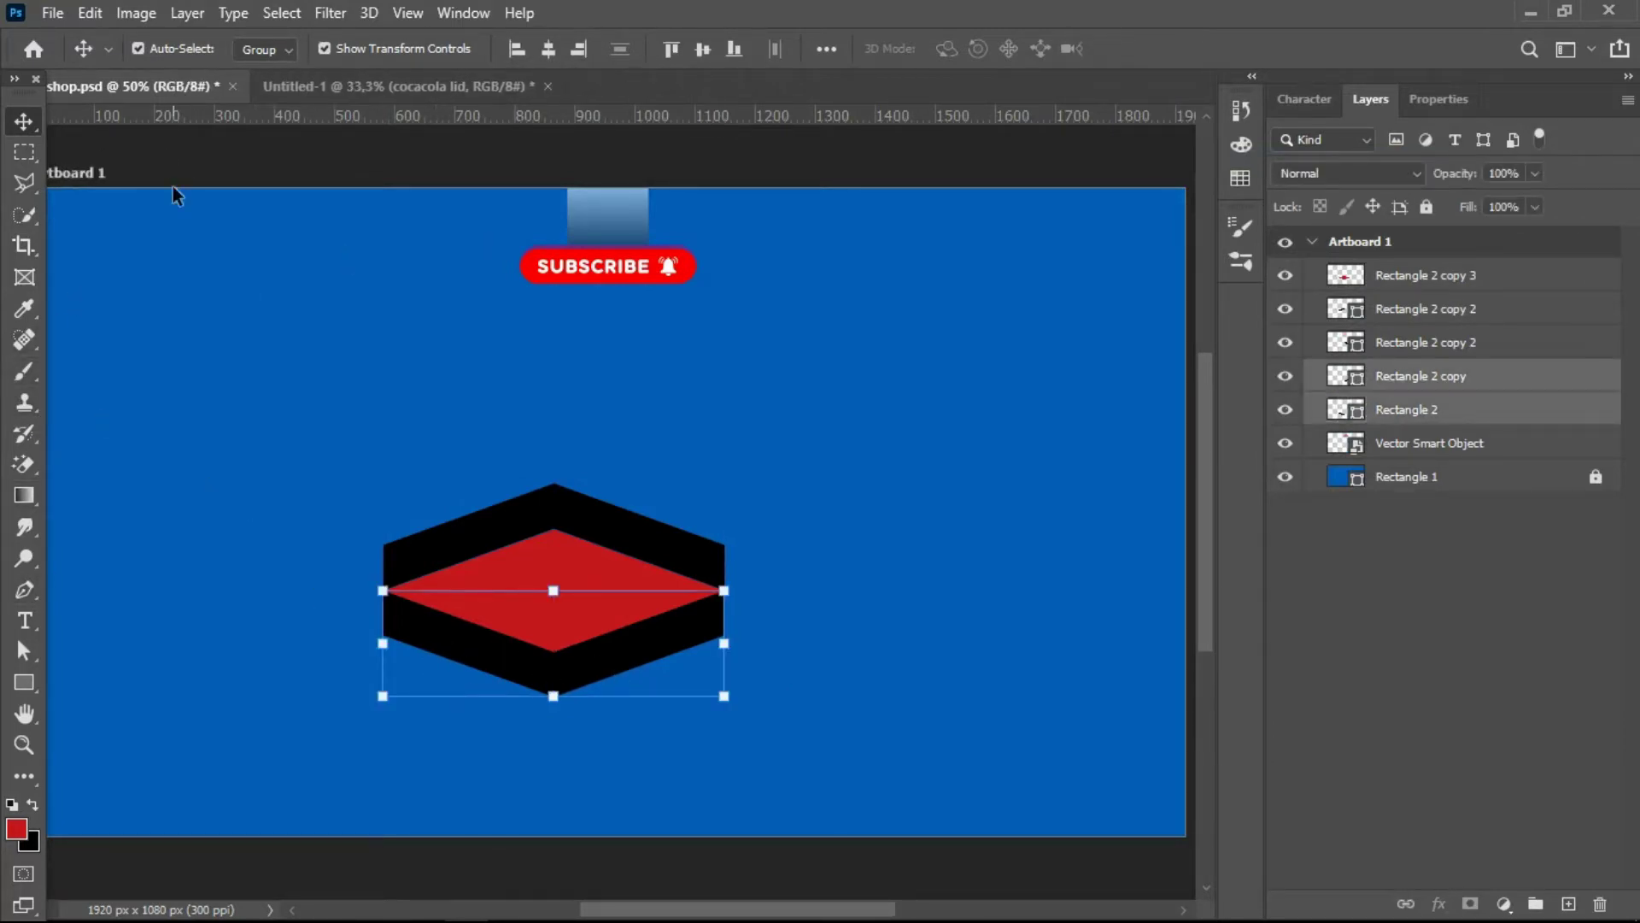
pyautogui.click(24, 651)
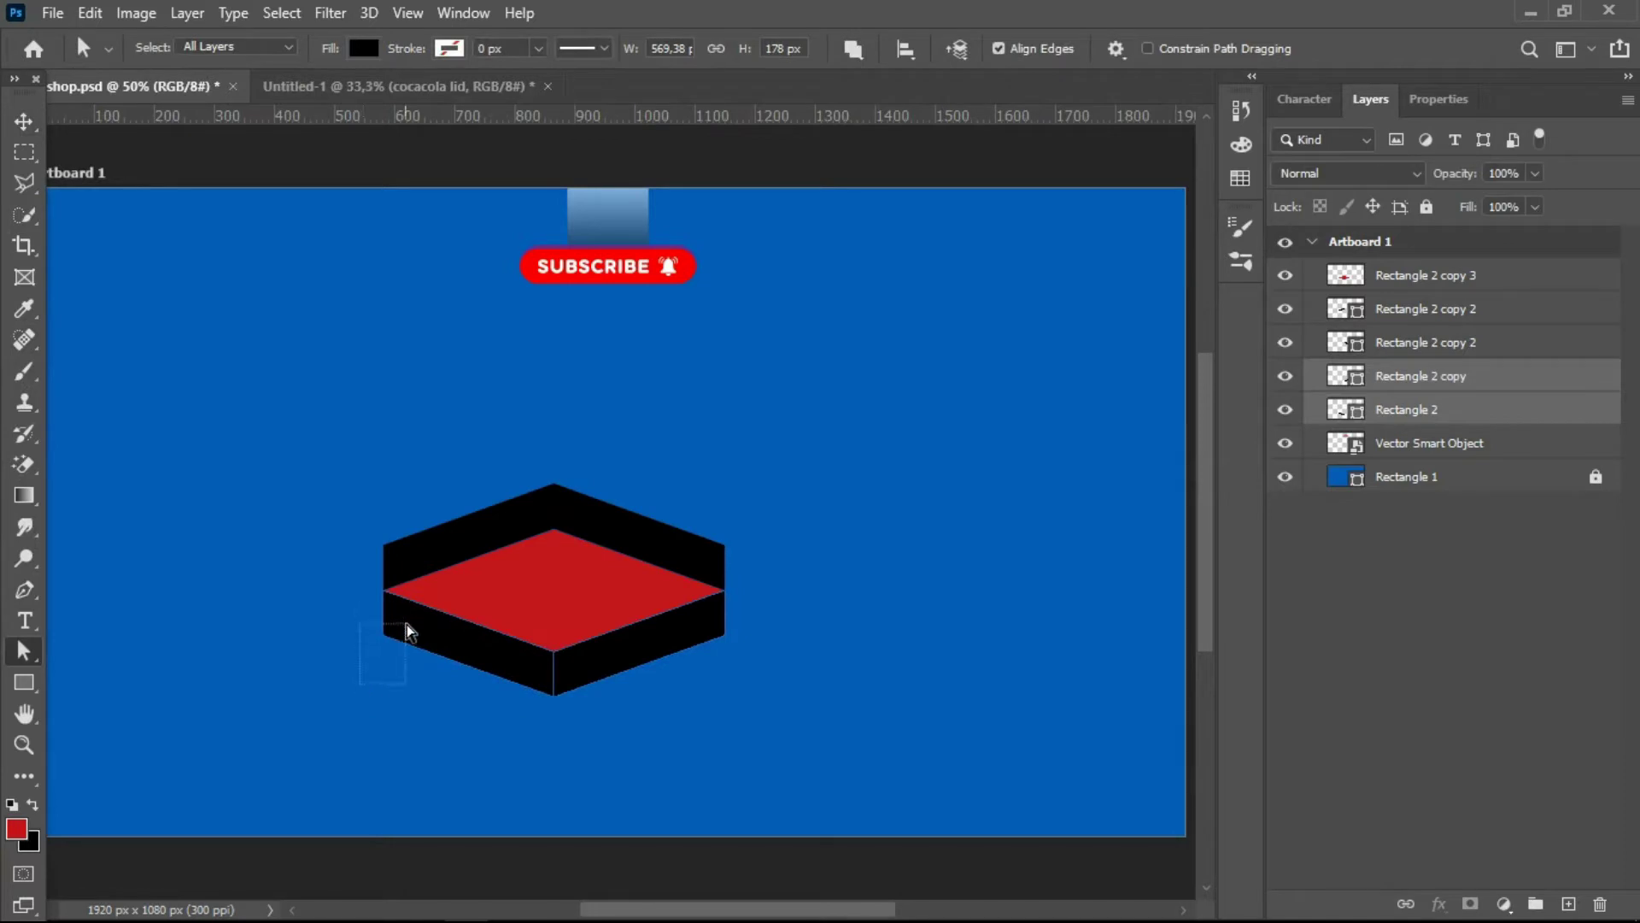
pyautogui.moveTo(408, 632); pyautogui.dragTo(477, 688)
pyautogui.moveTo(574, 704); pyautogui.dragTo(730, 694)
pyautogui.hotkey('shift', 'Up')
pyautogui.hotkey('shift', 'Up')
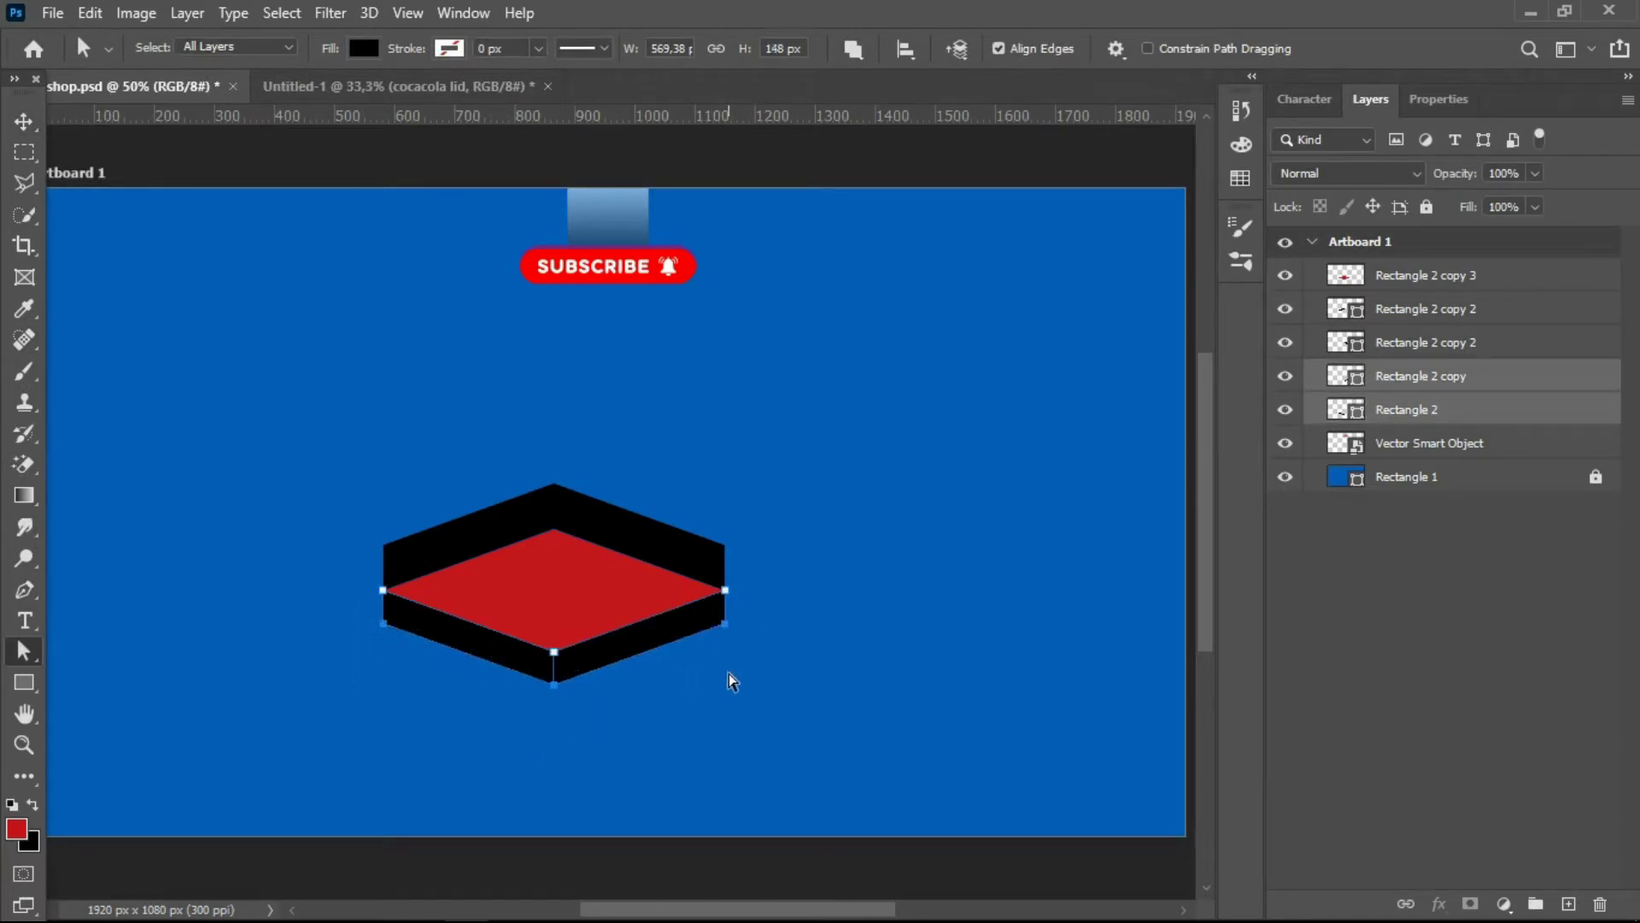
pyautogui.hotkey('shift', 'Up')
pyautogui.hotkey('shift', 'Up')
pyautogui.hotkey('shift', 'Up')
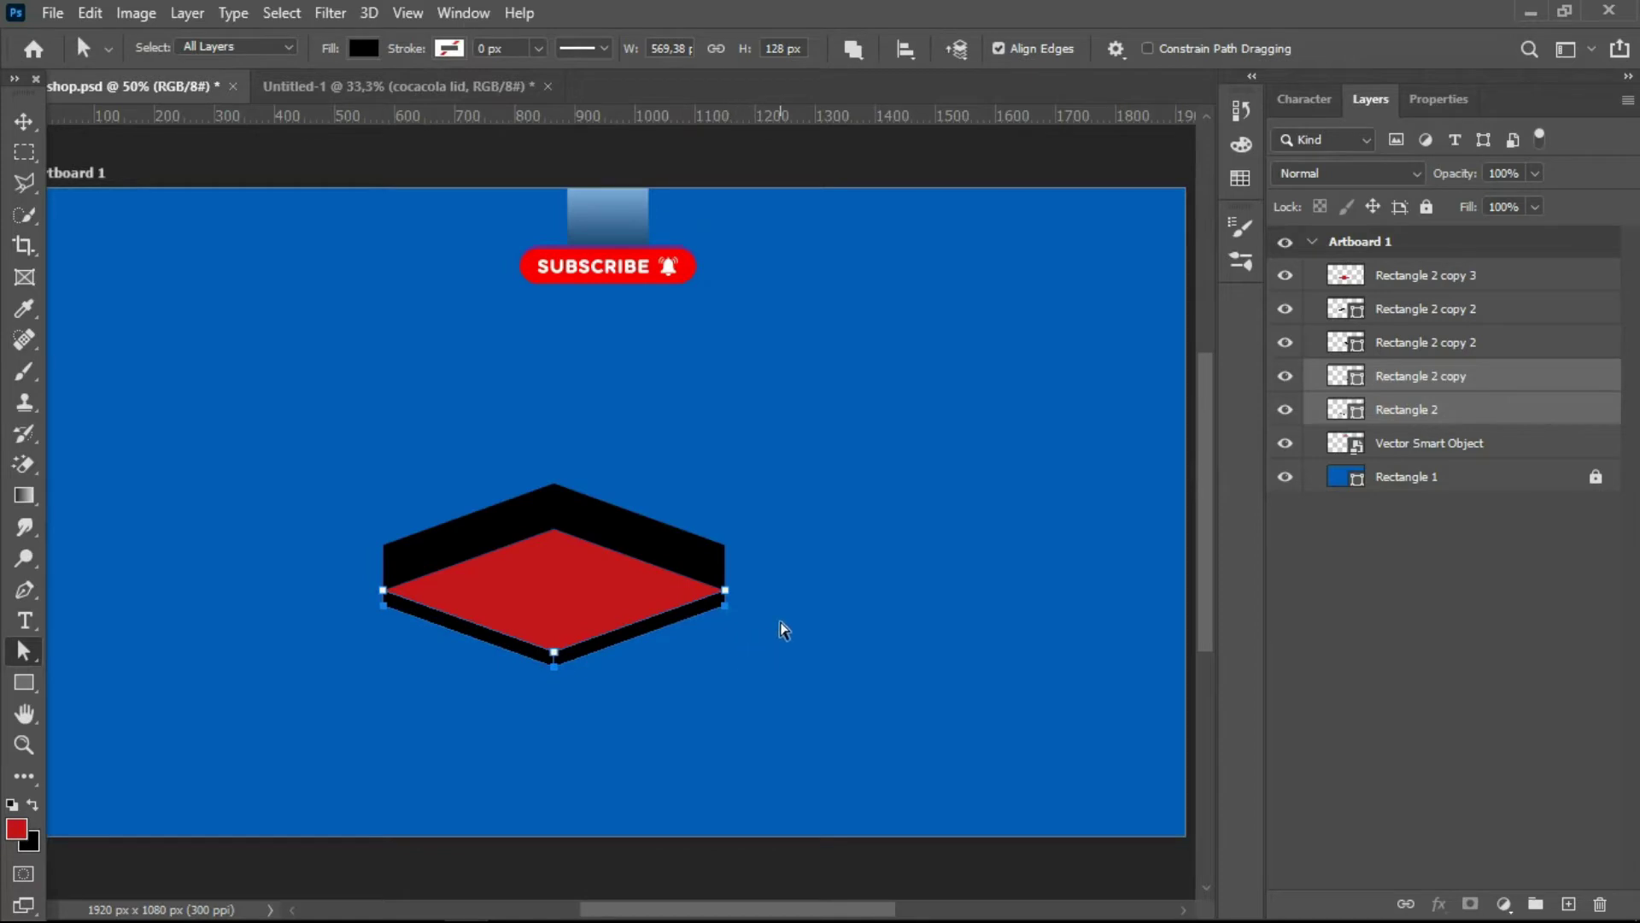
pyautogui.click(839, 603)
pyautogui.click(23, 122)
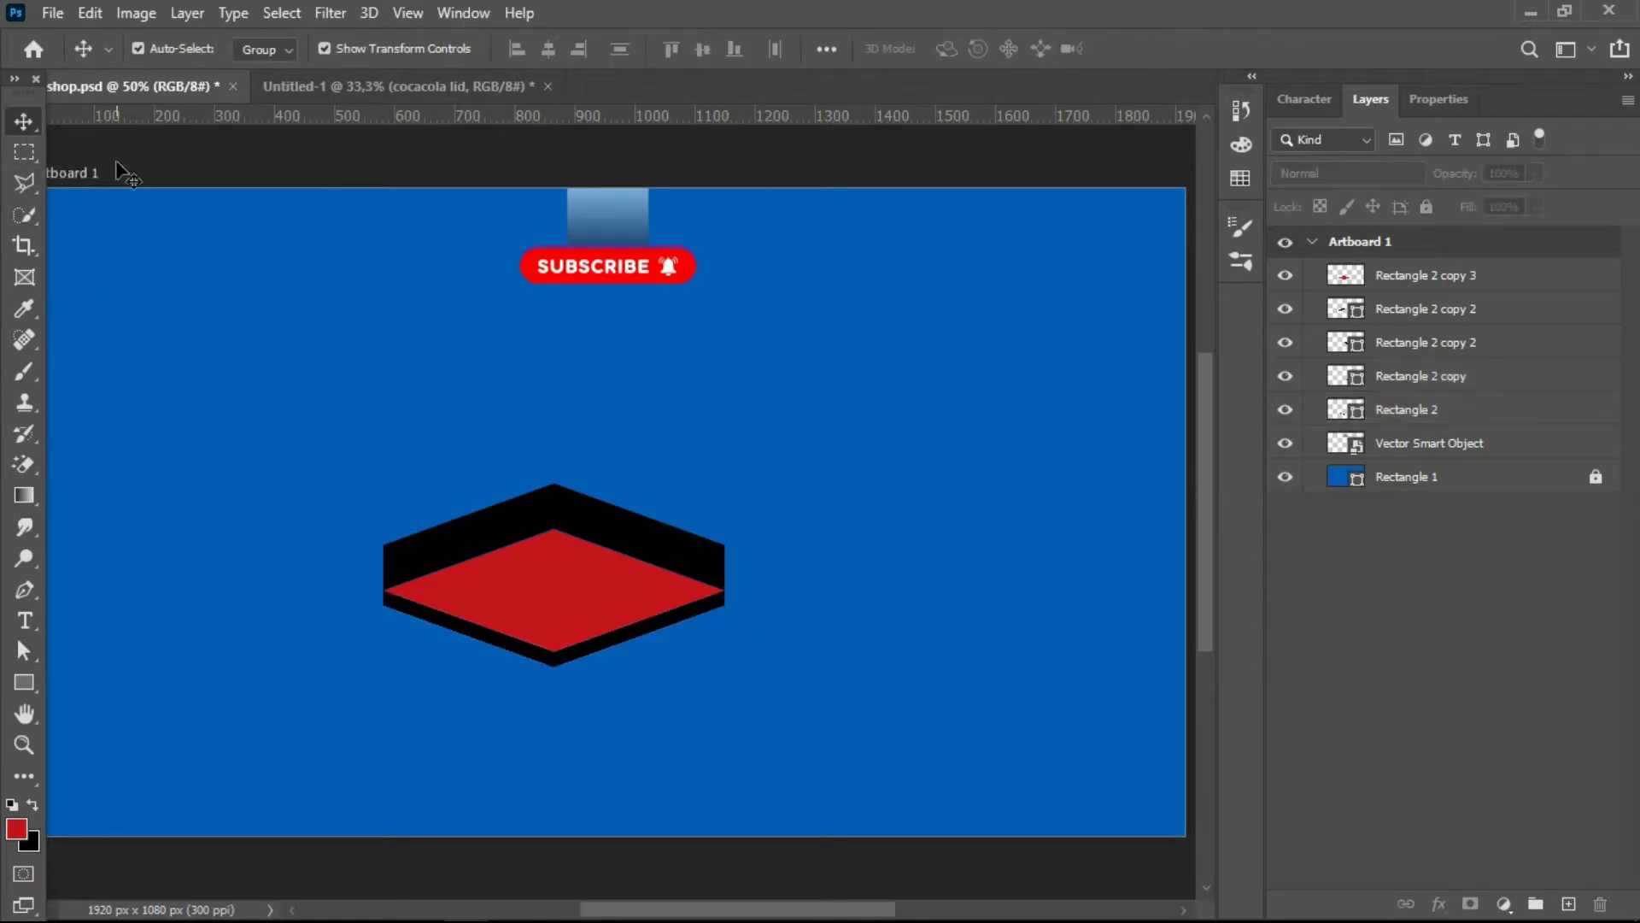
# - Give Rectangle 2 copy 2 Bevel & Emboss and a 250 px inside #ffffff stroke
pyautogui.click(694, 557)
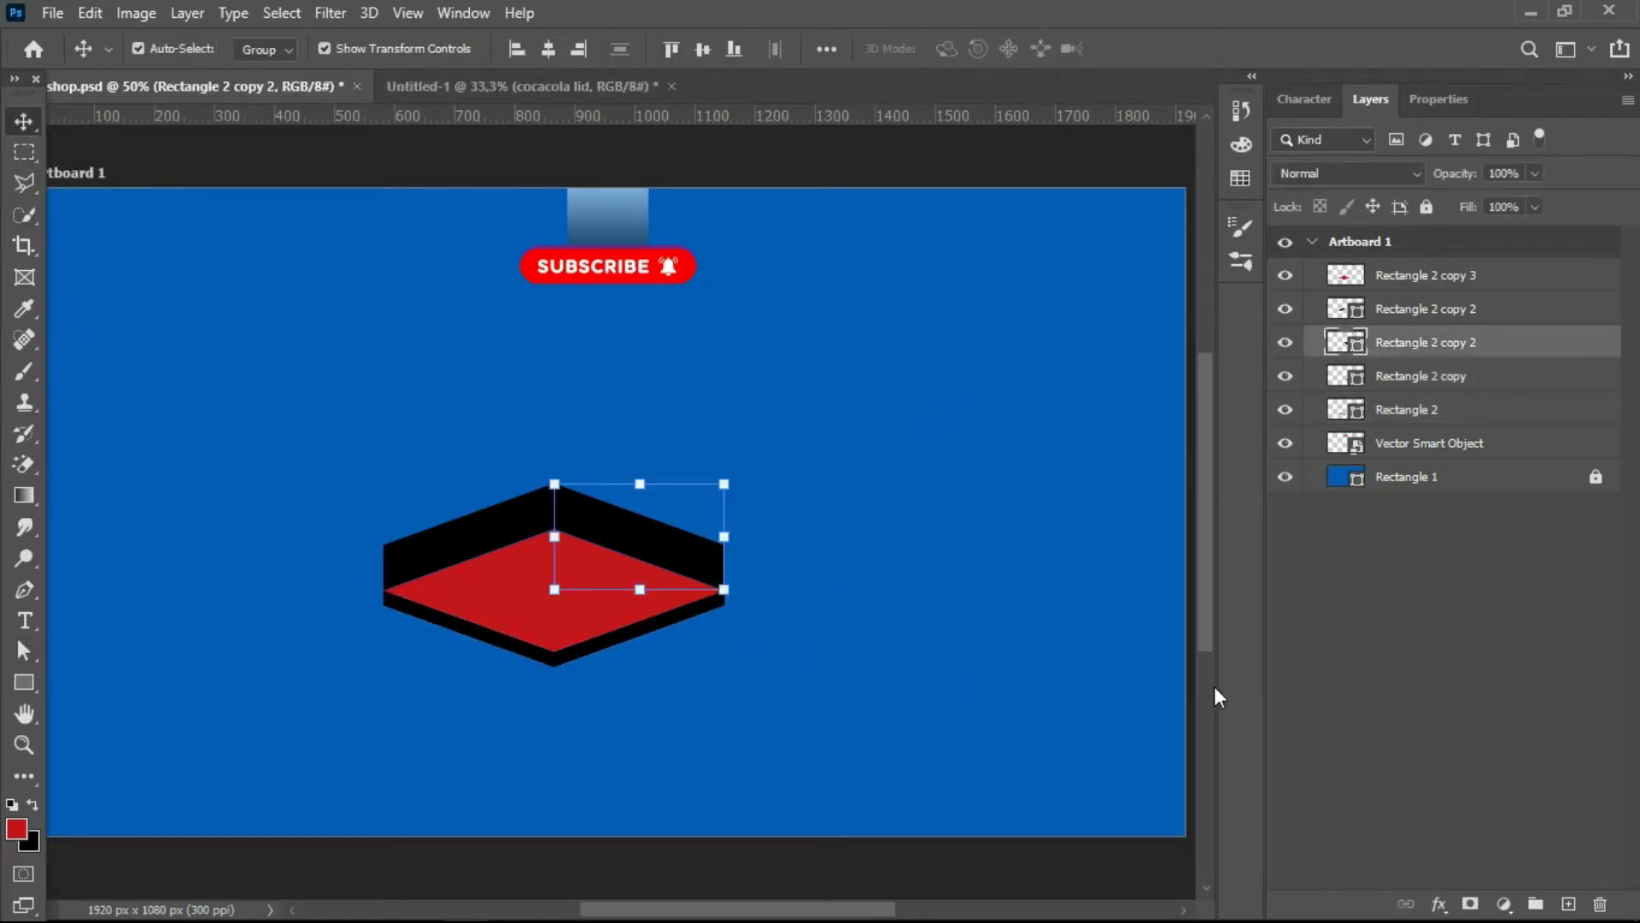
pyautogui.click(1439, 904)
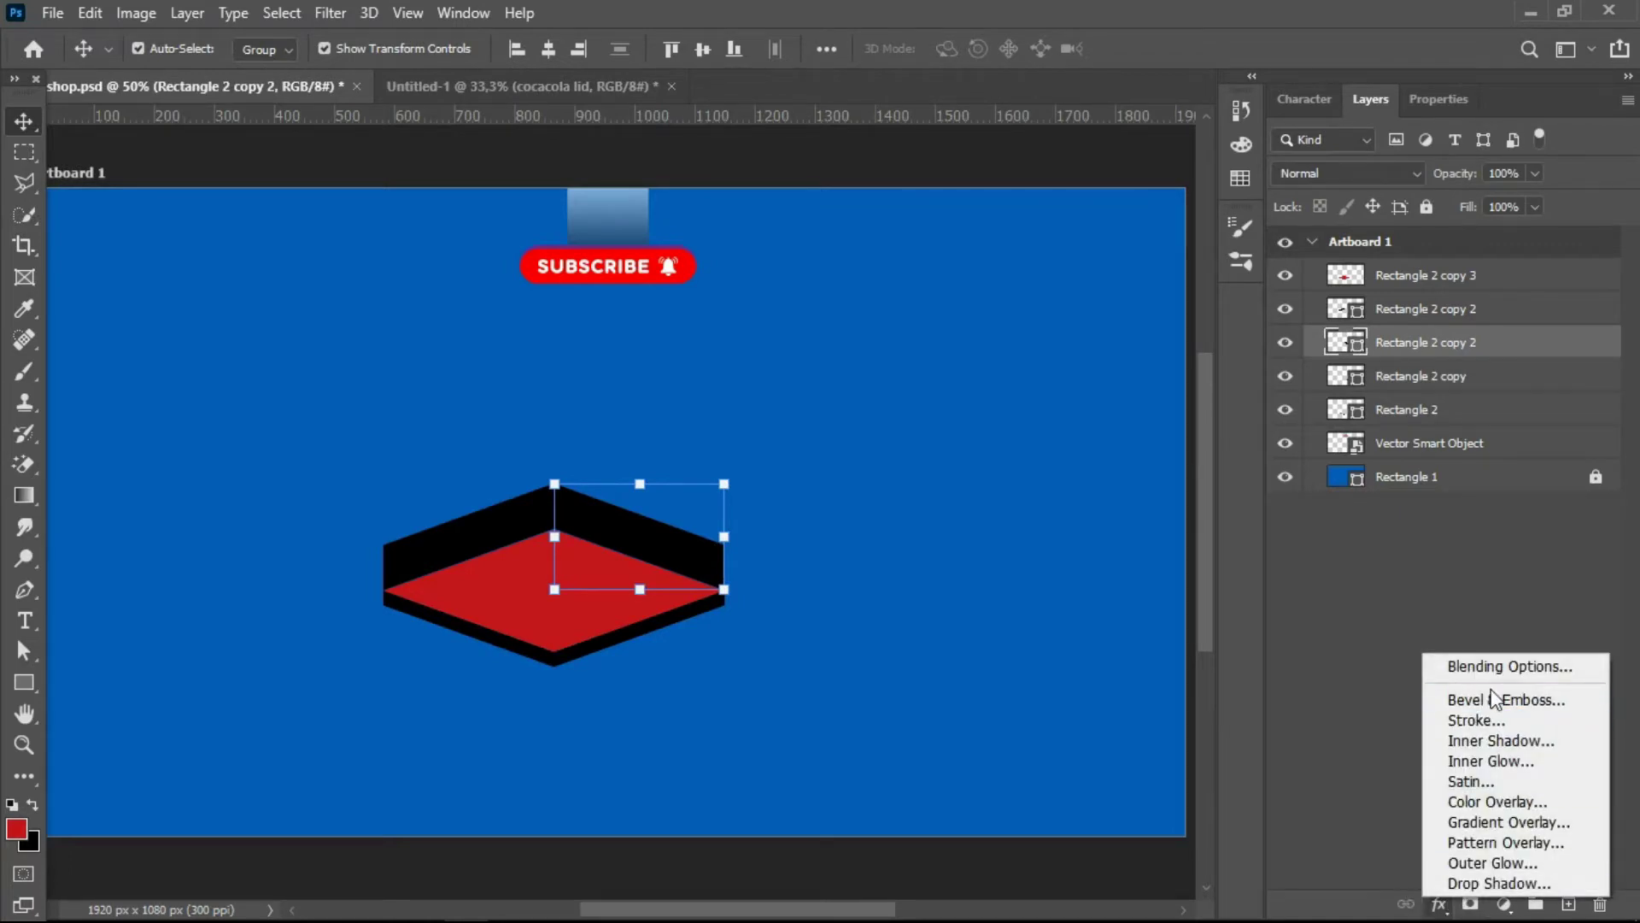
pyautogui.click(1493, 701)
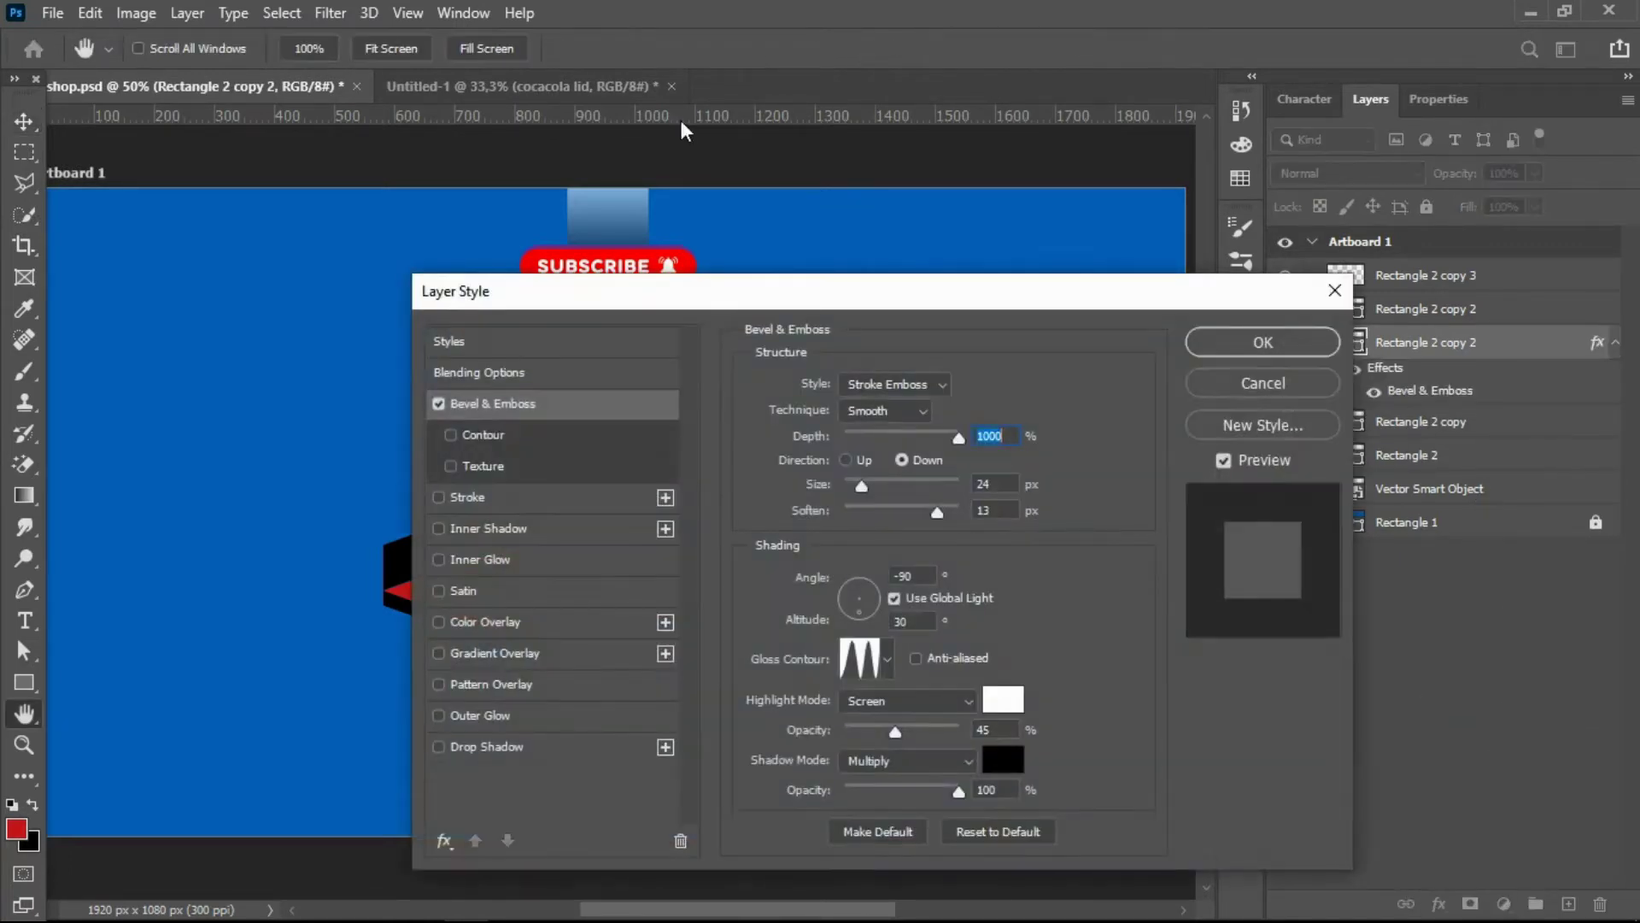
pyautogui.moveTo(804, 312); pyautogui.dragTo(1183, 216)
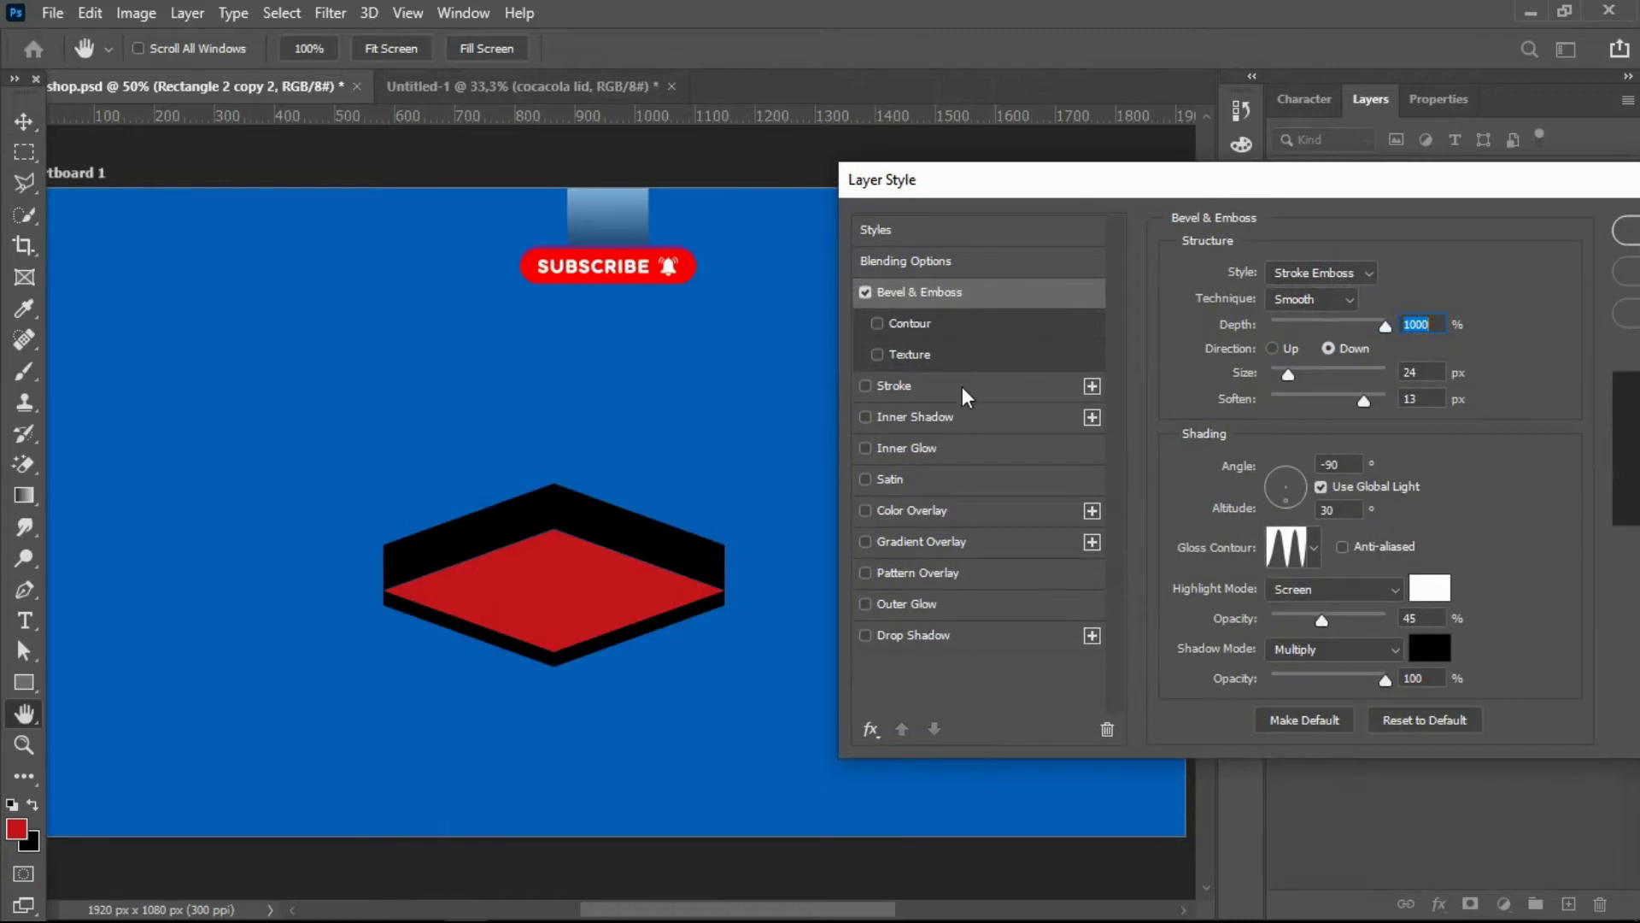
pyautogui.click(929, 386)
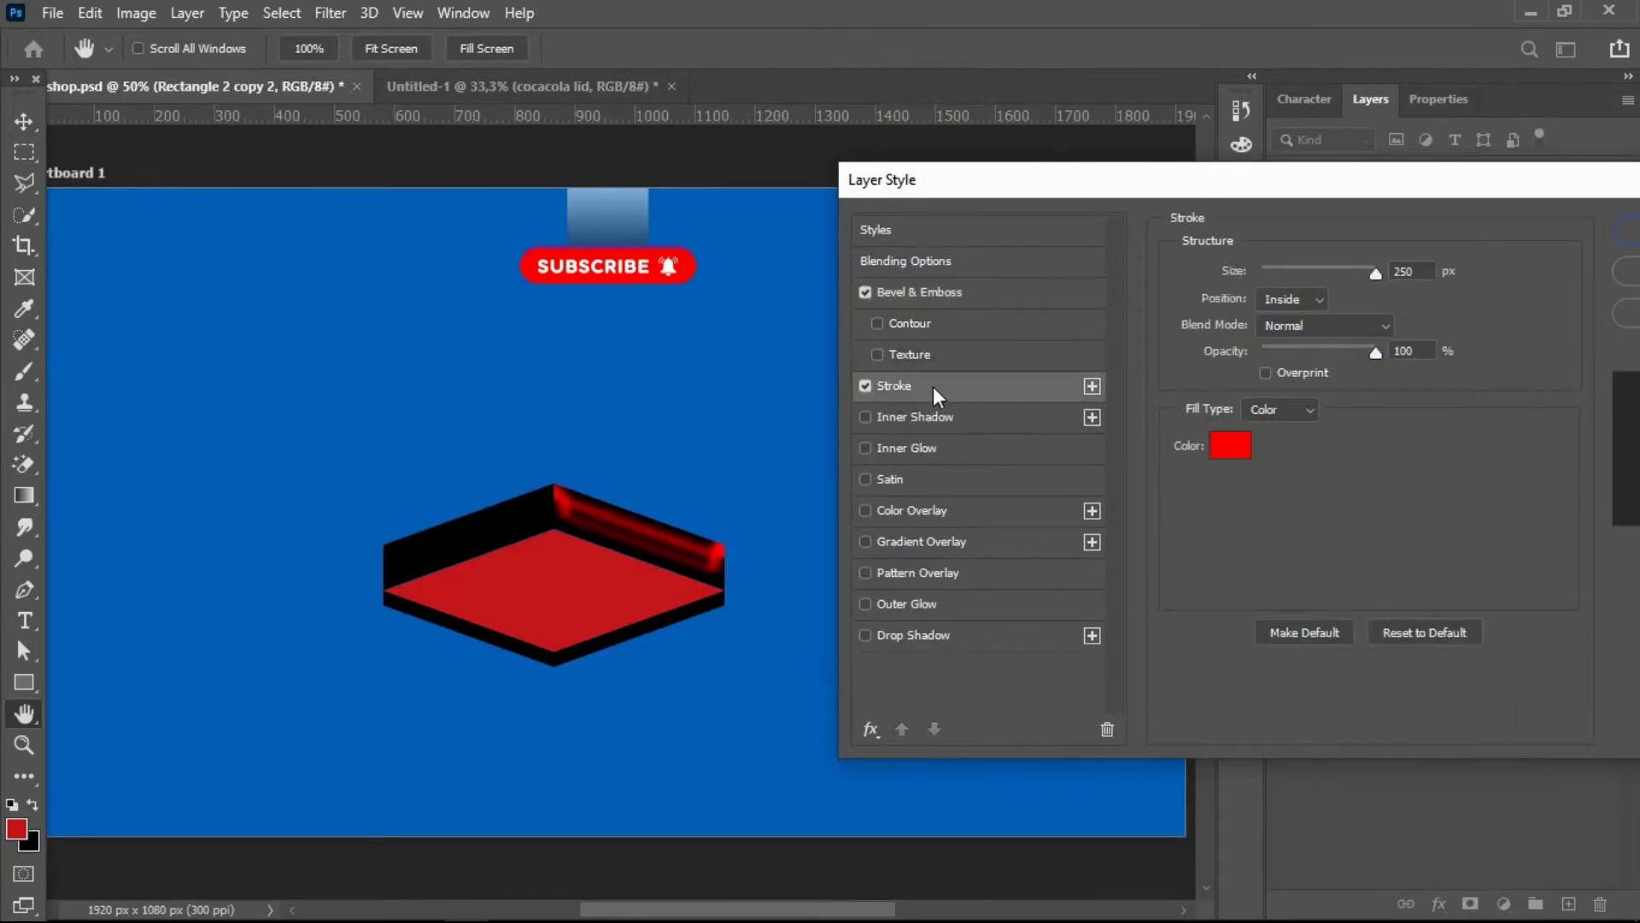
pyautogui.click(1233, 445)
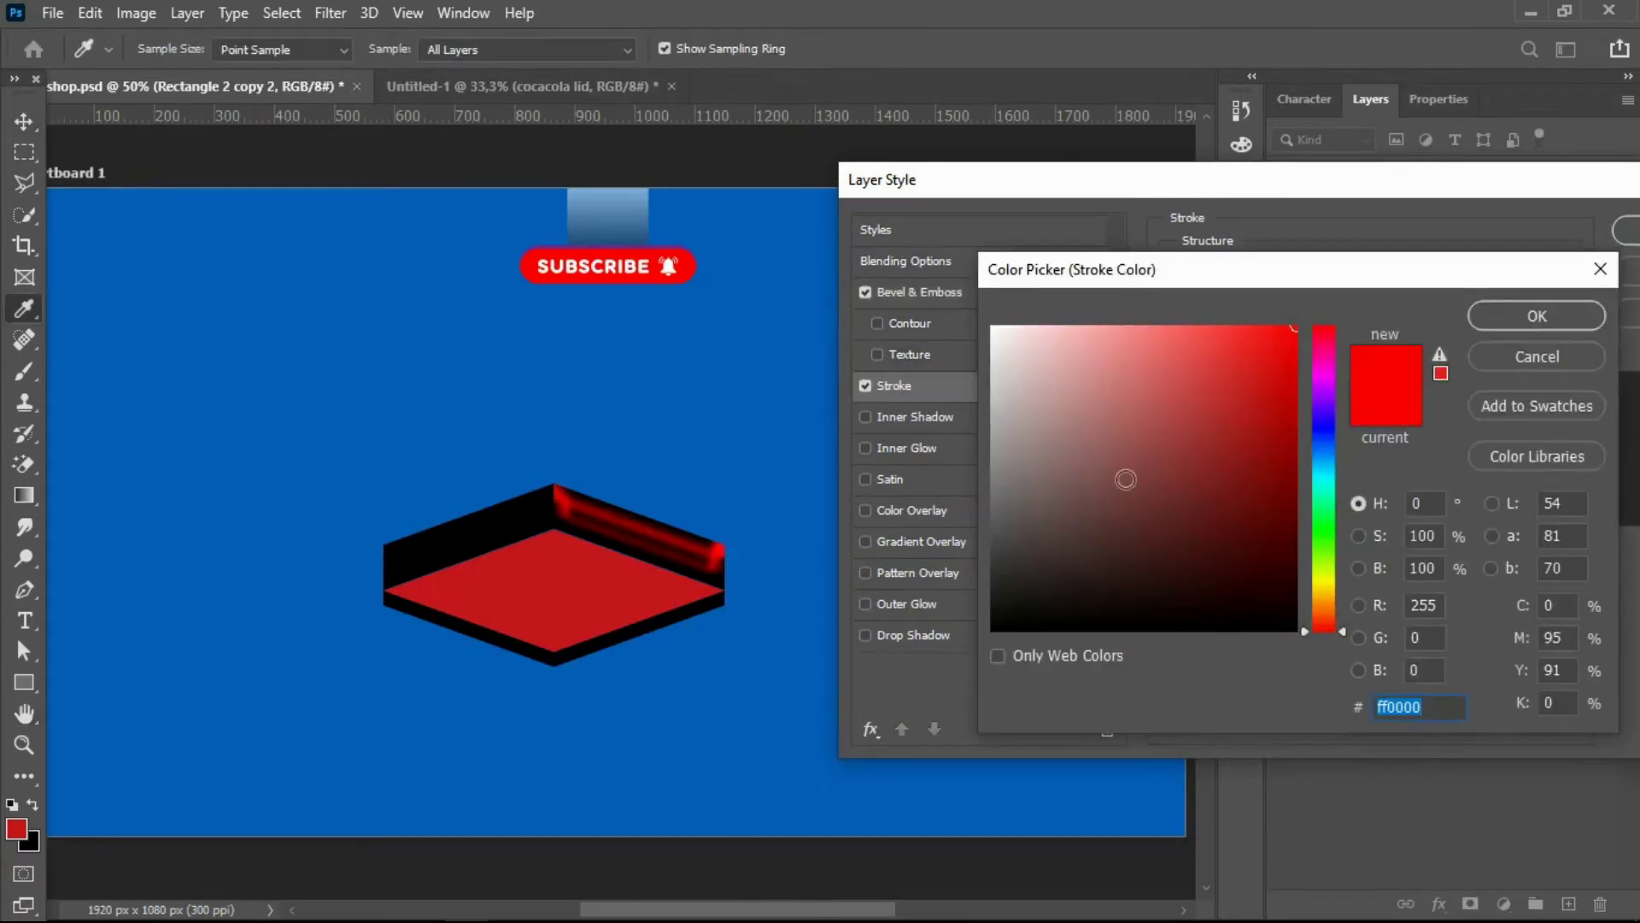
pyautogui.write('ffffff')
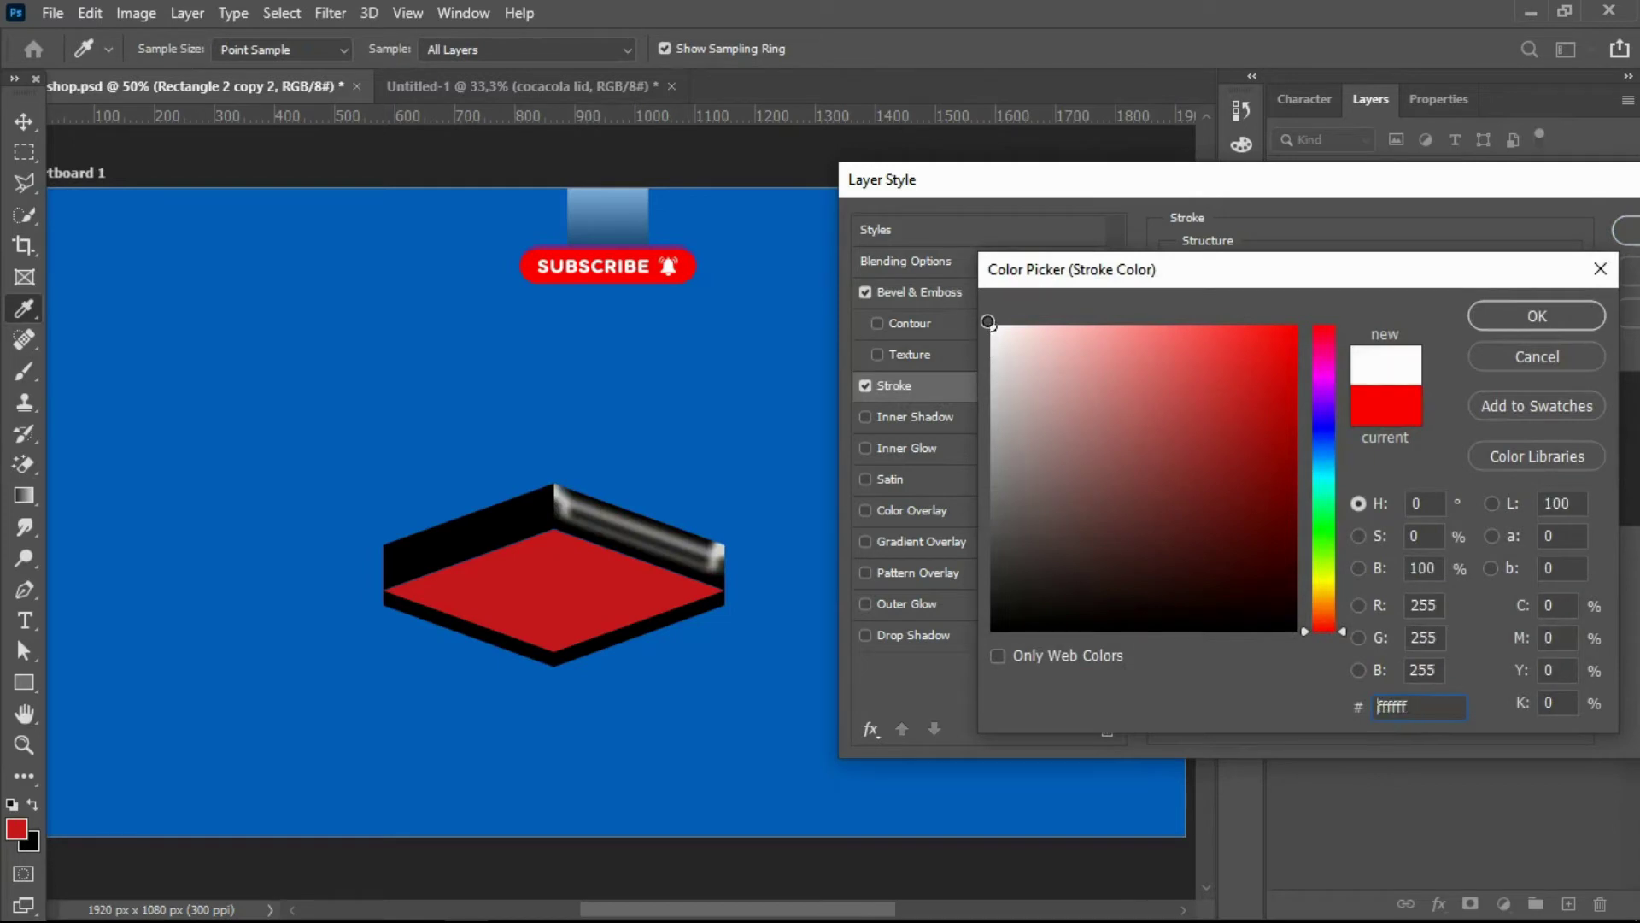
pyautogui.click(1566, 309)
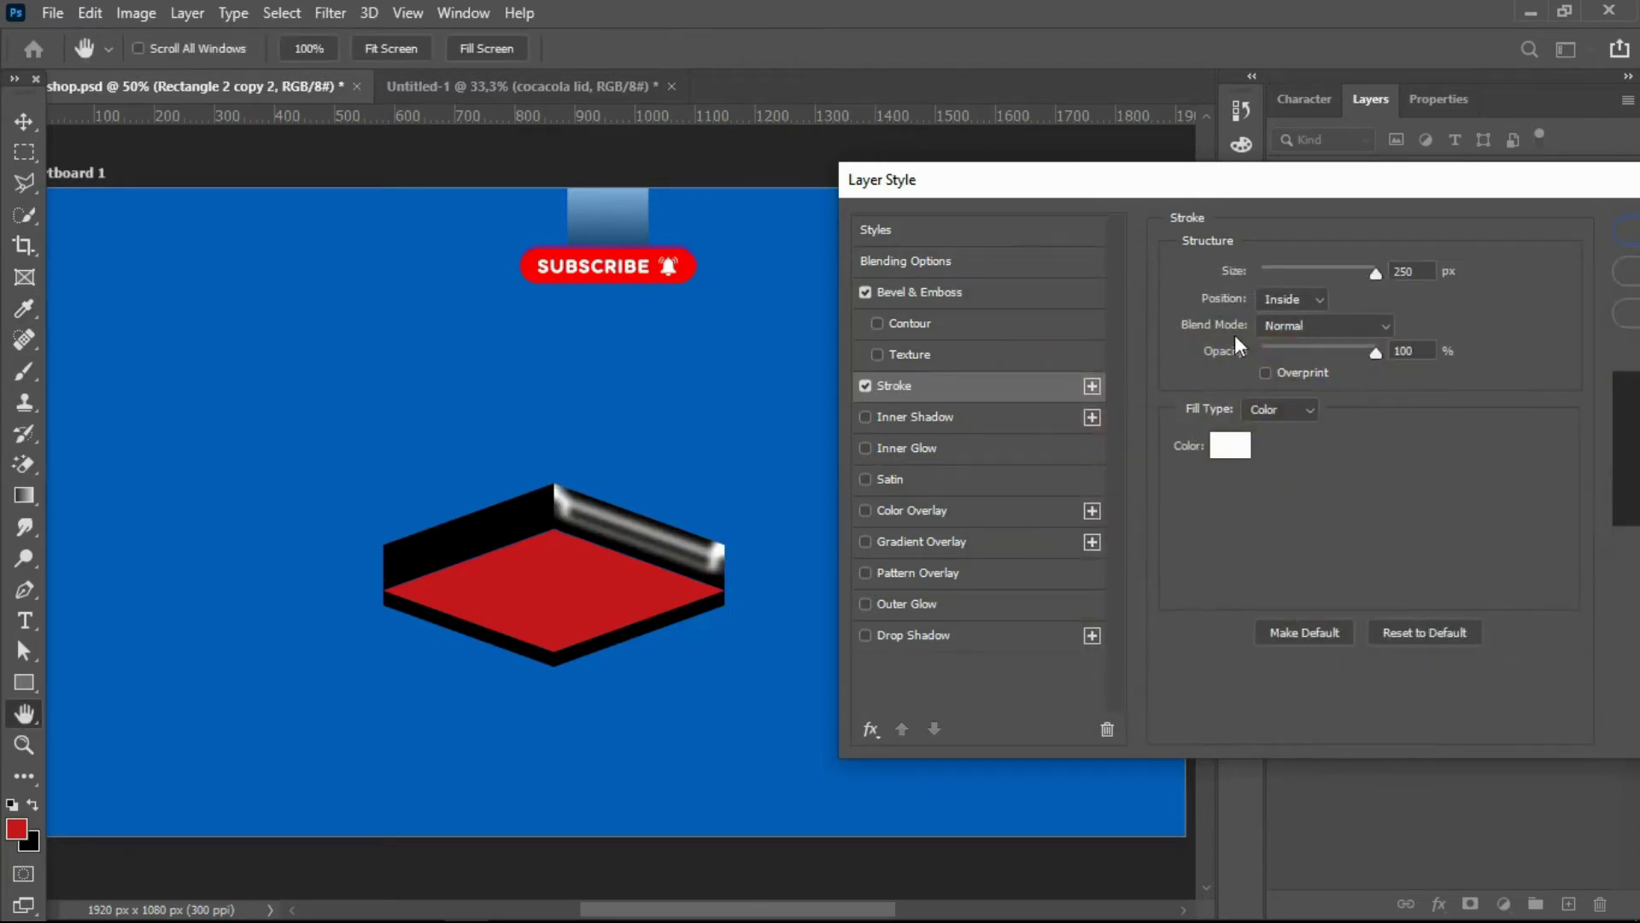
pyautogui.moveTo(1481, 198); pyautogui.dragTo(1423, 184)
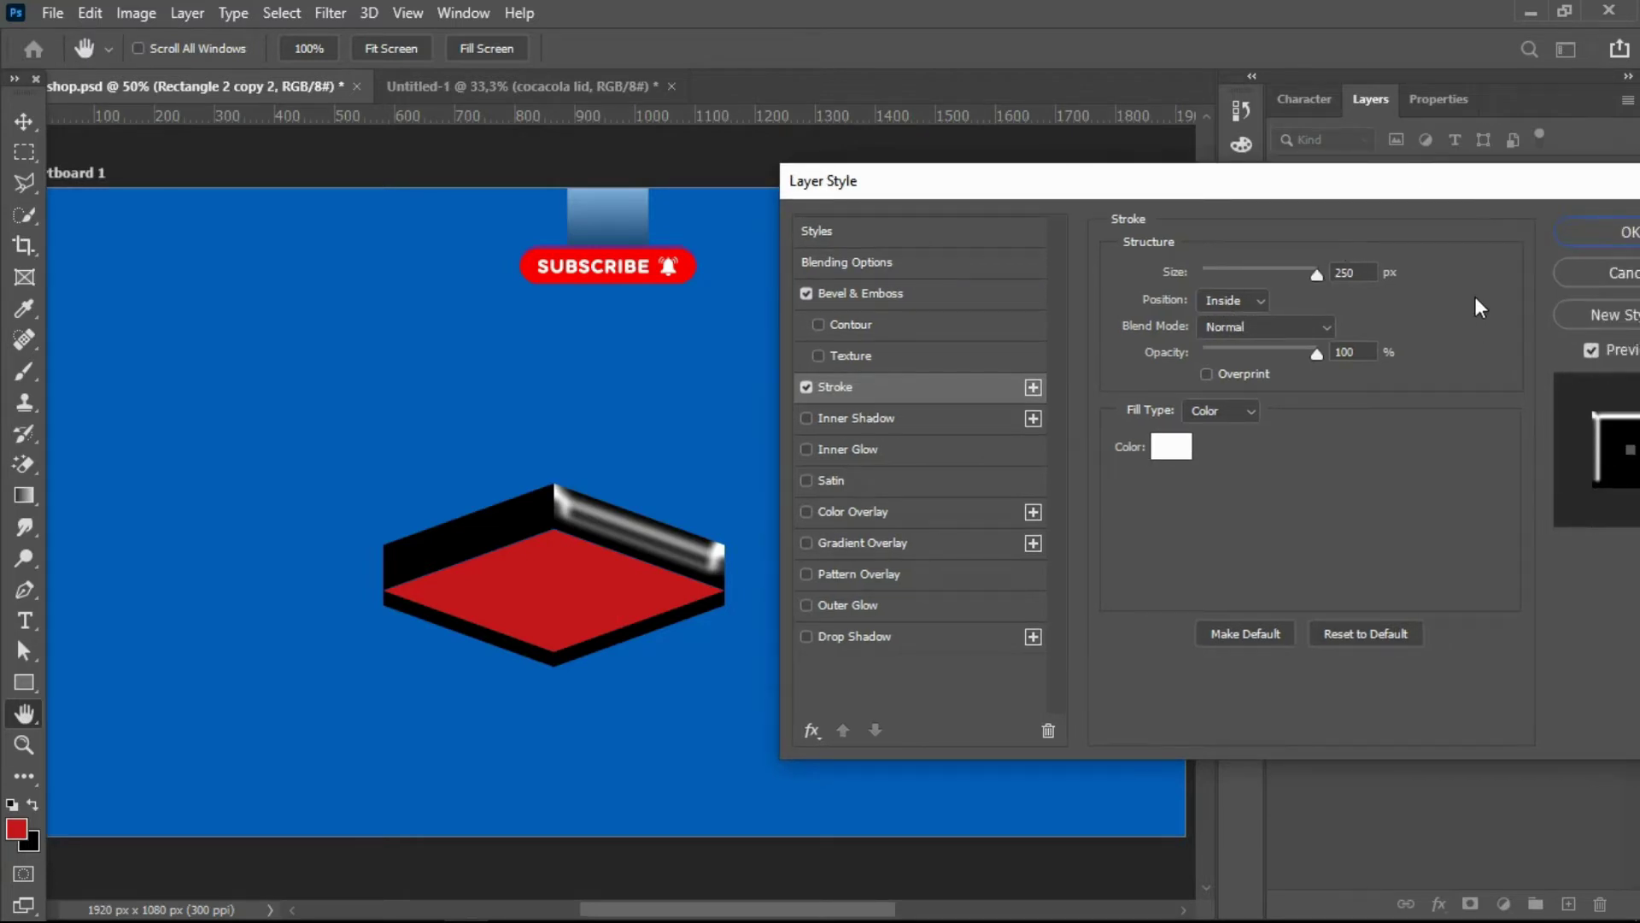
pyautogui.click(1581, 247)
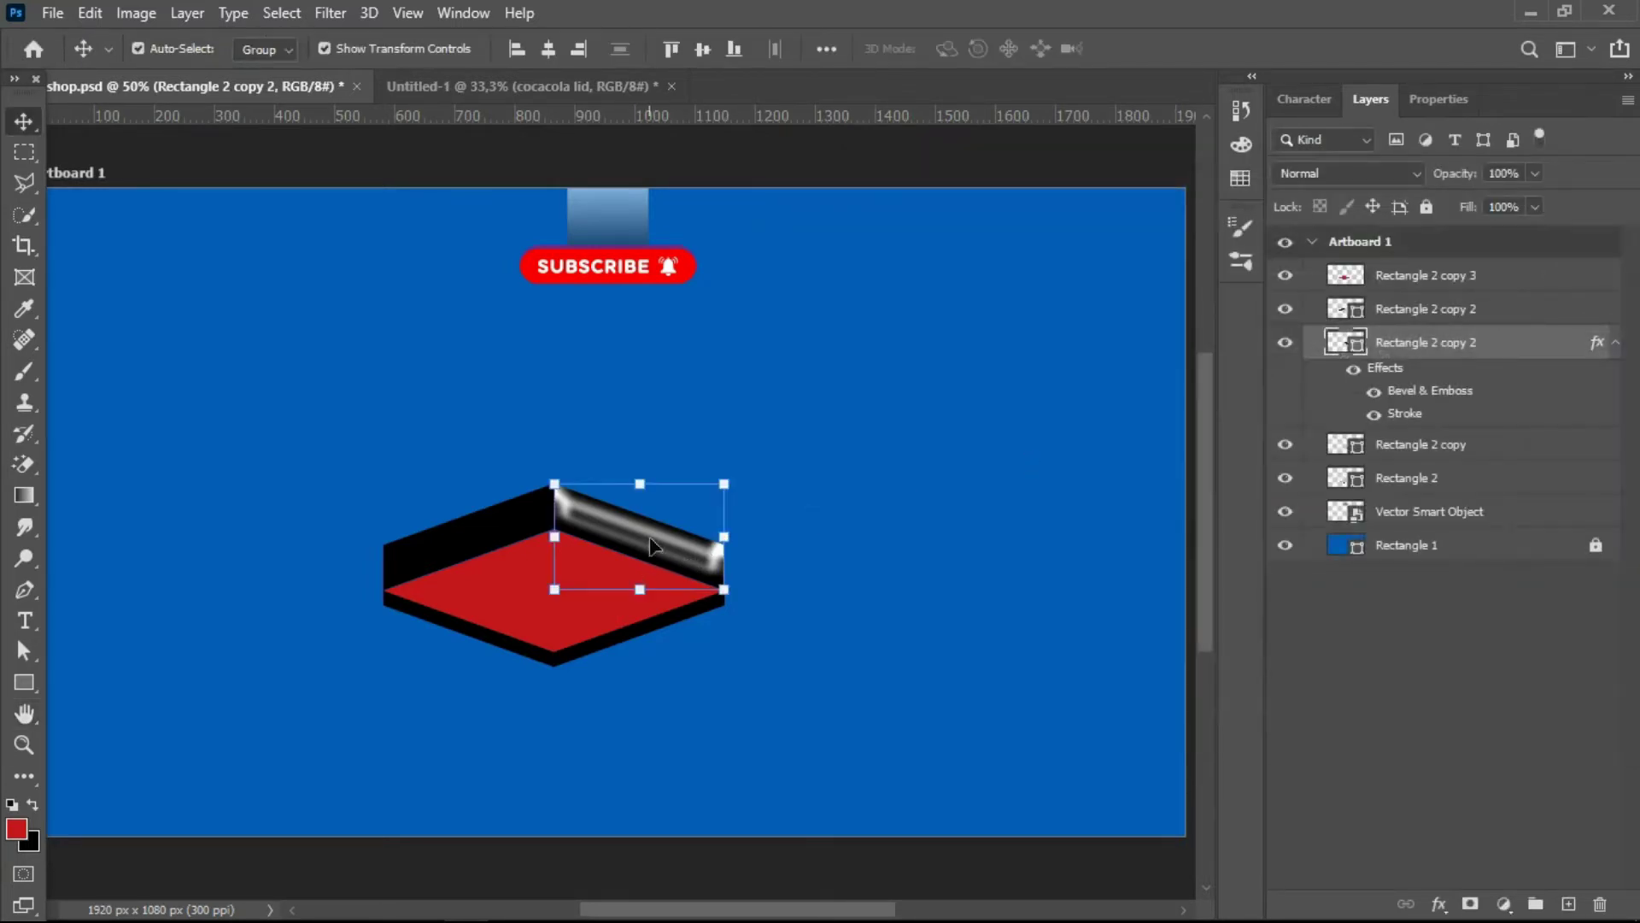
# - Raise the top anchors of both upper black walls to about 378 px tall
pyautogui.keyDown('shift'); pyautogui.click(462, 540); pyautogui.keyUp('shift')
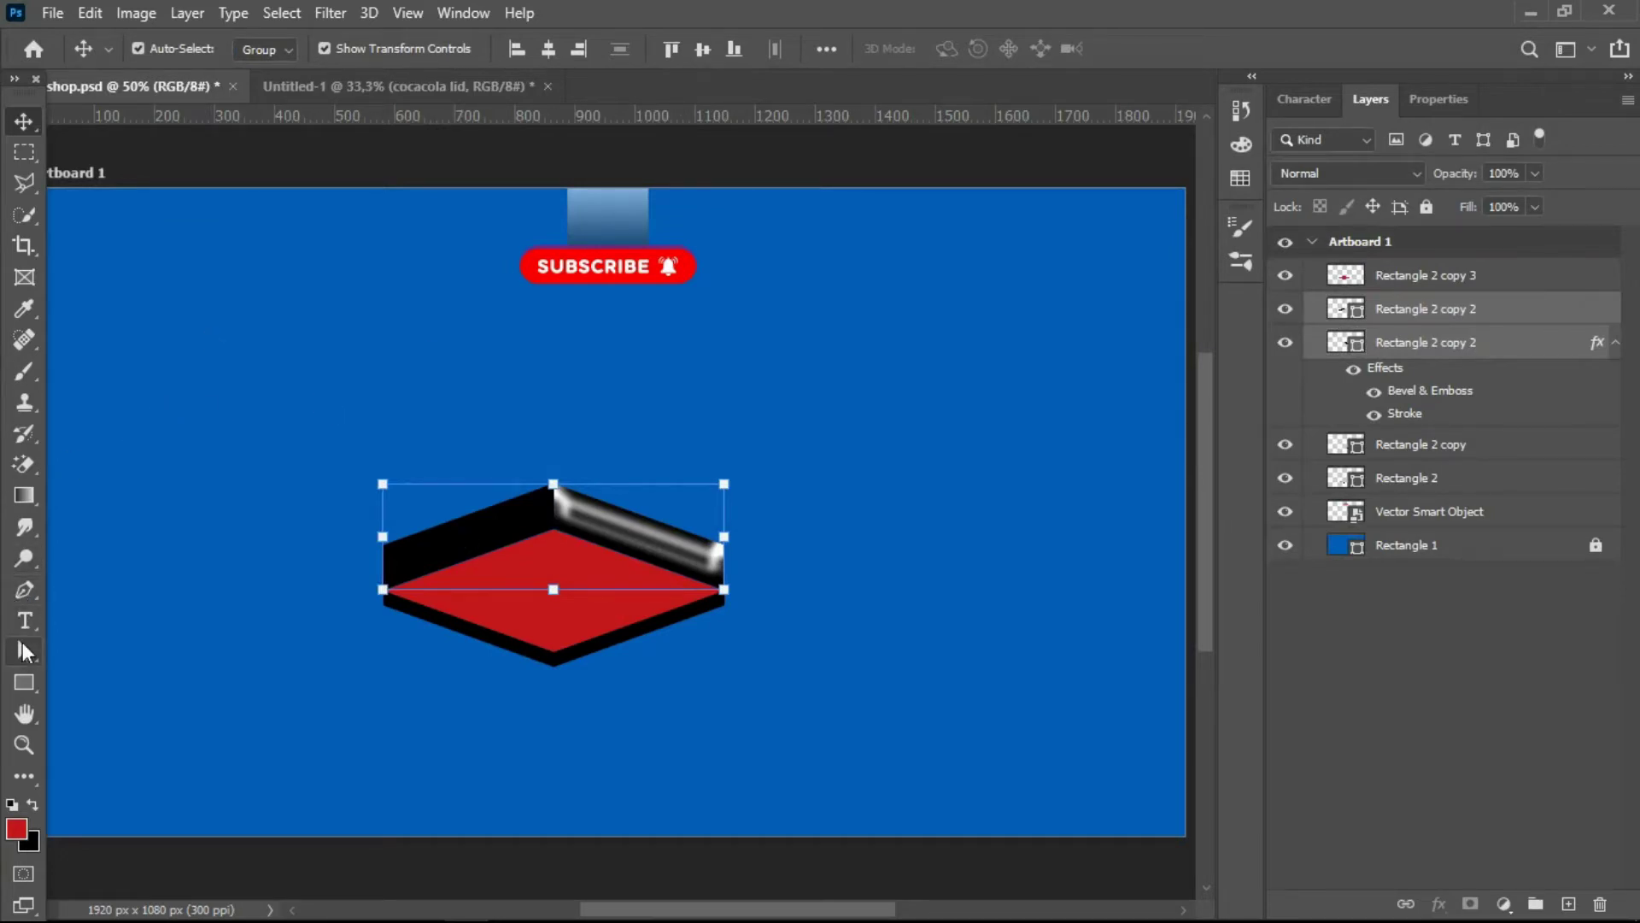
pyautogui.click(23, 651)
pyautogui.moveTo(362, 559); pyautogui.dragTo(419, 596)
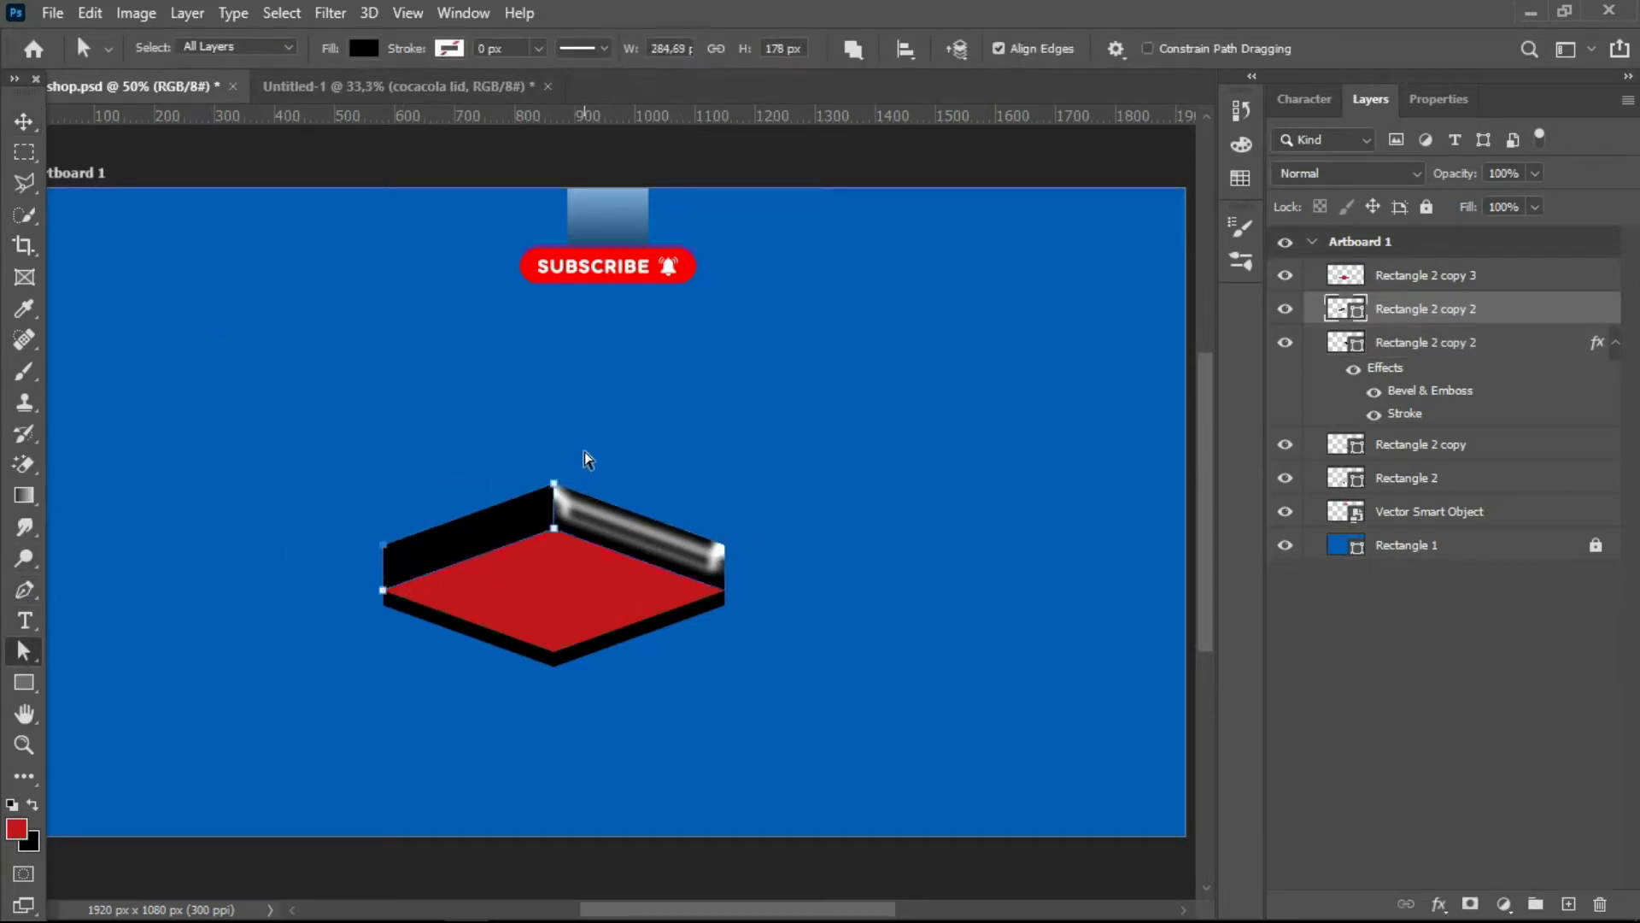
pyautogui.moveTo(731, 569); pyautogui.dragTo(672, 502)
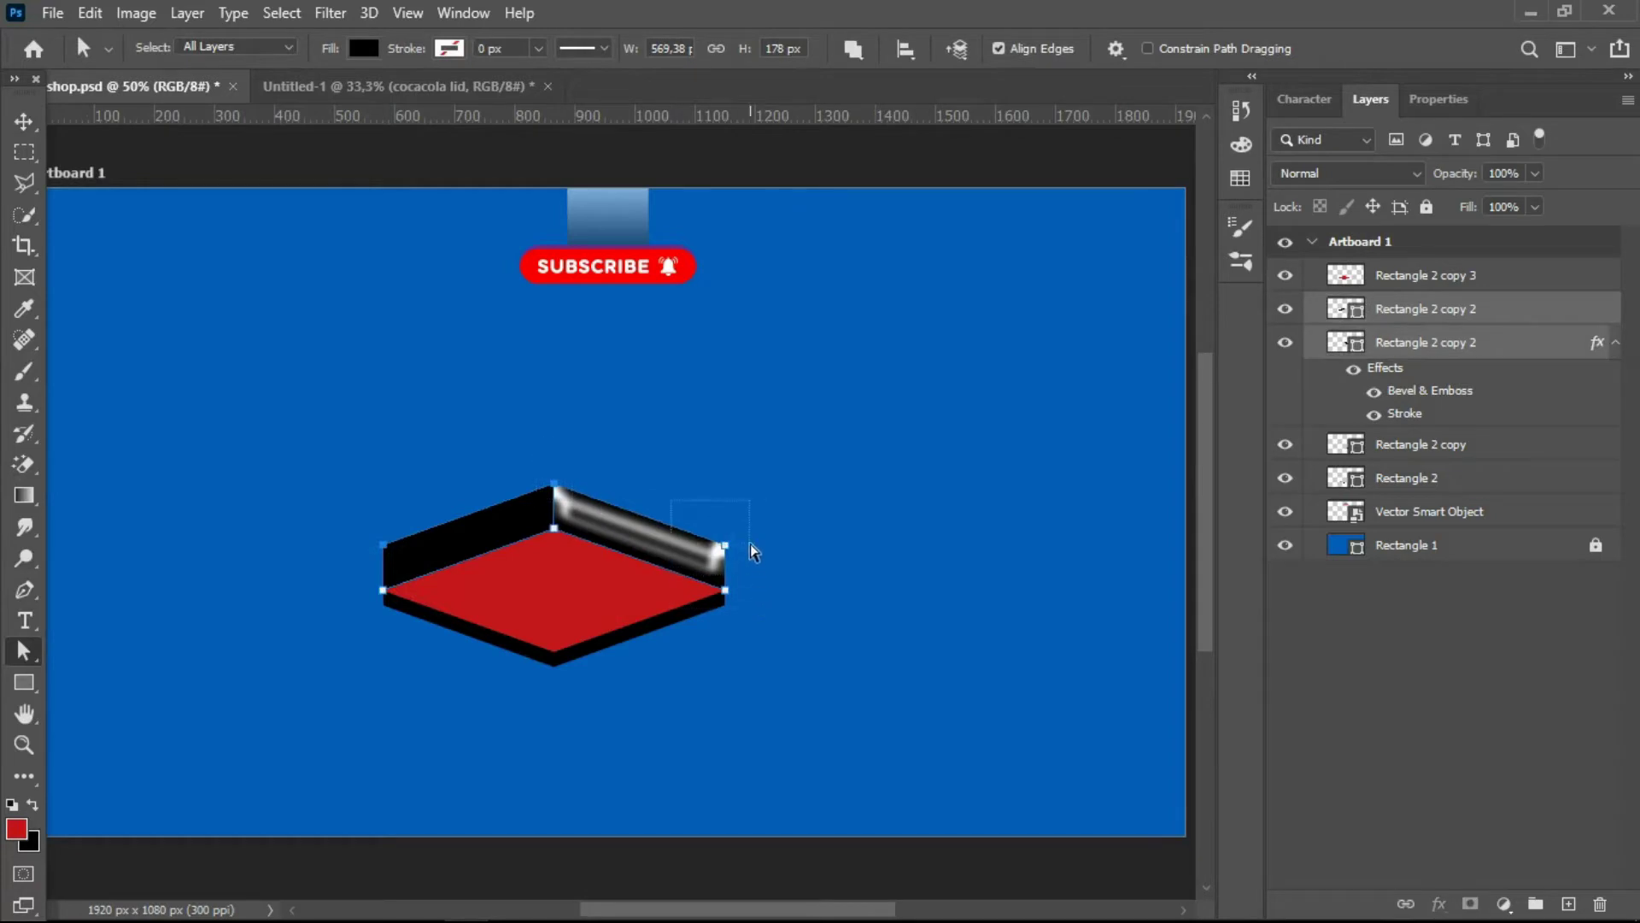
pyautogui.press('Down')
pyautogui.press('Down')
pyautogui.press('Down')
pyautogui.press('Down')
pyautogui.press('Down')
pyautogui.press('Down')
pyautogui.click(433, 502)
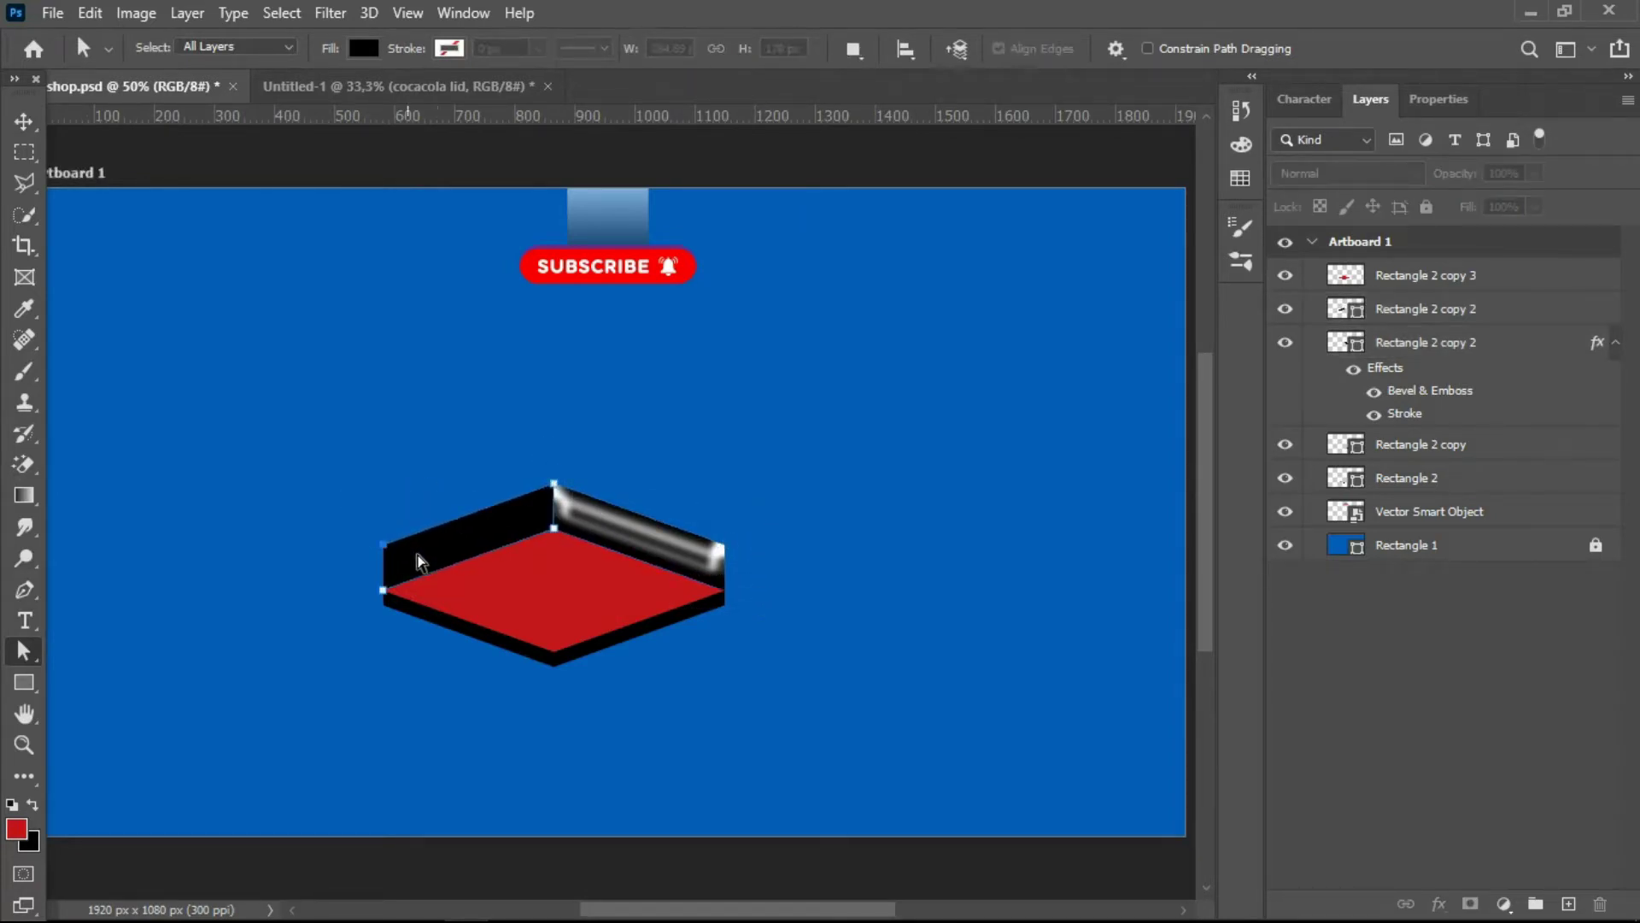
pyautogui.moveTo(357, 502); pyautogui.dragTo(399, 550)
pyautogui.moveTo(601, 540); pyautogui.dragTo(602, 538)
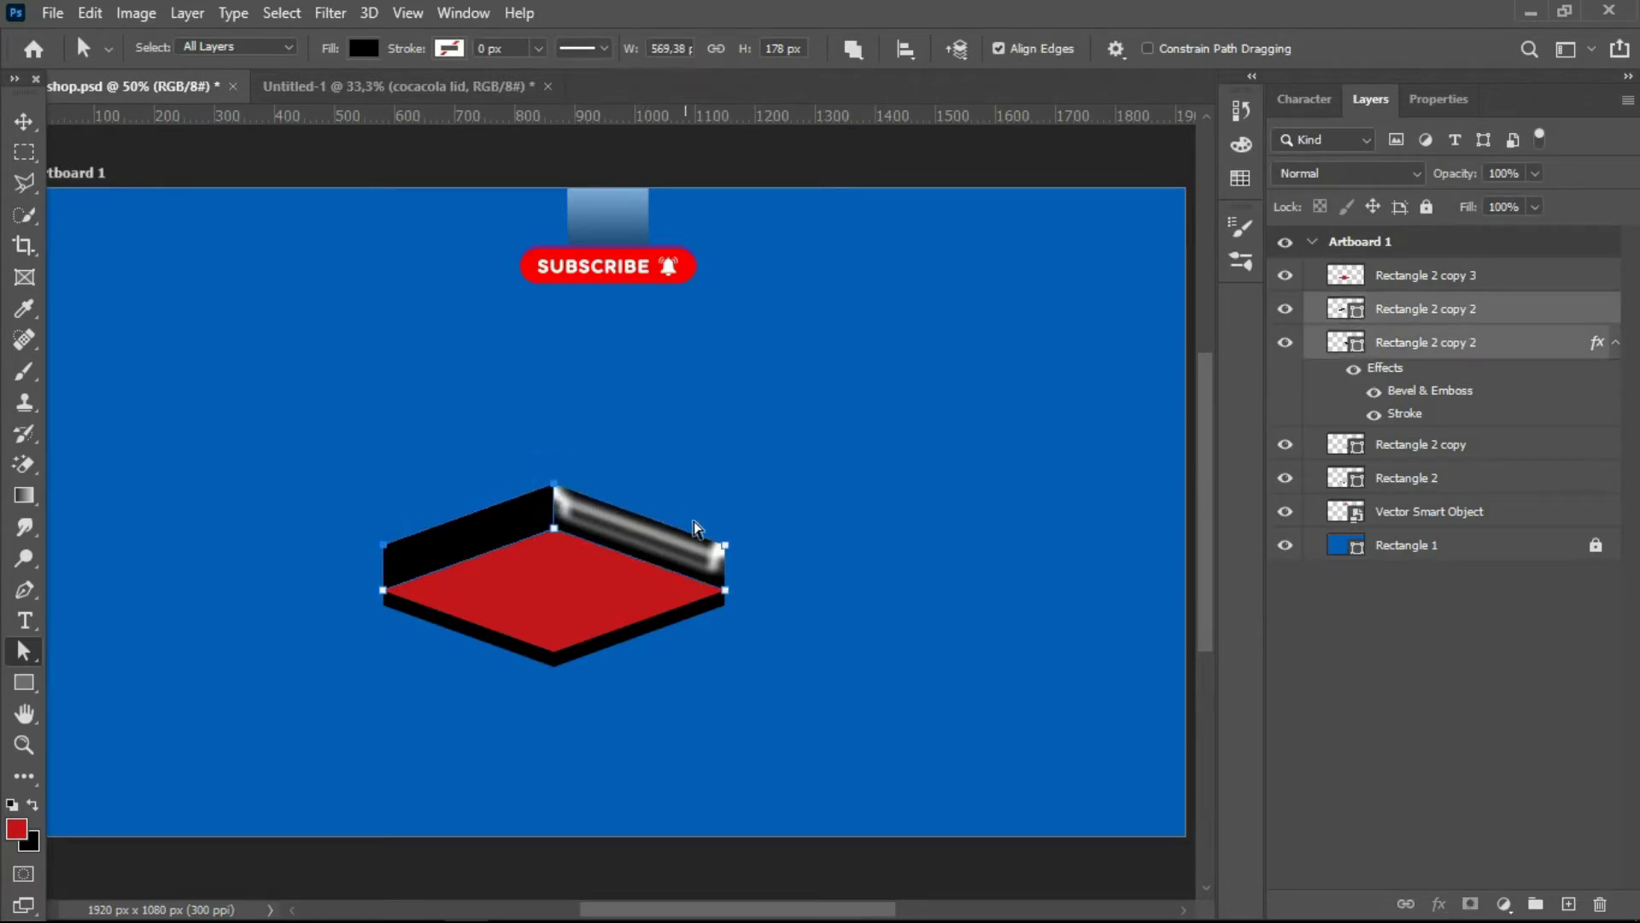
pyautogui.hotkey('shift', 'Up')
pyautogui.hotkey('shift', 'Up')
pyautogui.hotkey('shift', 'Up')
pyautogui.hotkey('shift', 'Up')
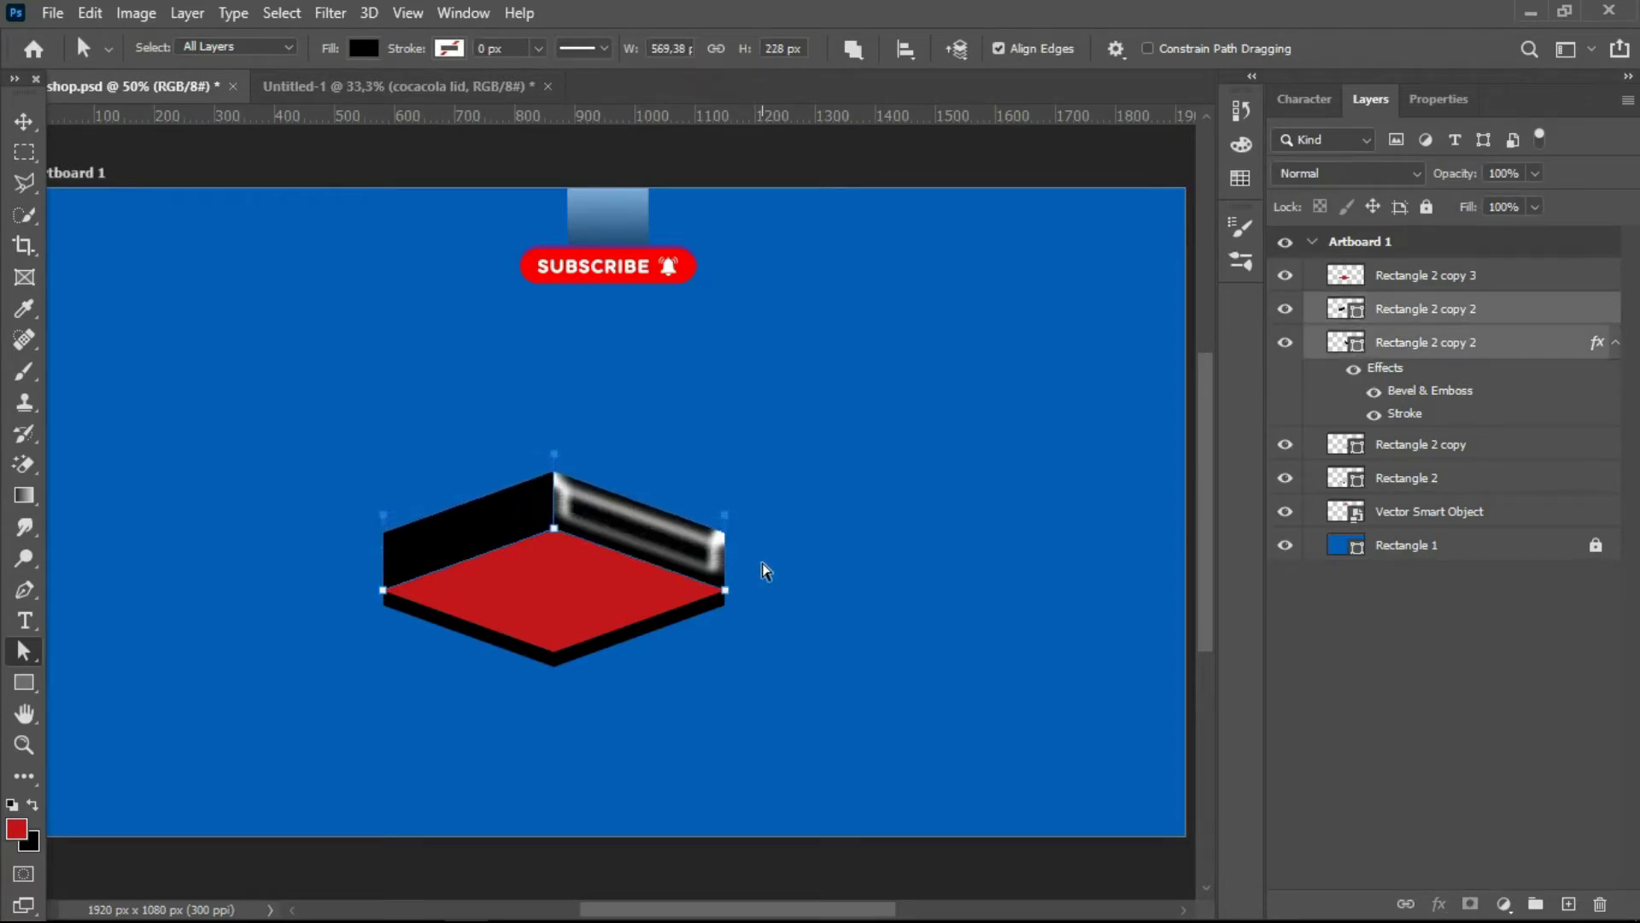
pyautogui.hotkey('shift', 'Up')
pyautogui.hotkey('shift', 'Up')
pyautogui.hotkey('shift', 'Up')
pyautogui.hotkey('shift', 'Up')
pyautogui.hotkey('shift', 'Up')
pyautogui.hotkey('shift', 'Up')
pyautogui.hotkey('shift', 'Up')
pyautogui.hotkey('shift', 'Up')
pyautogui.hotkey('shift', 'Up')
pyautogui.hotkey('shift', 'Up')
pyautogui.hotkey('shift', 'Up')
pyautogui.hotkey('shift', 'Up')
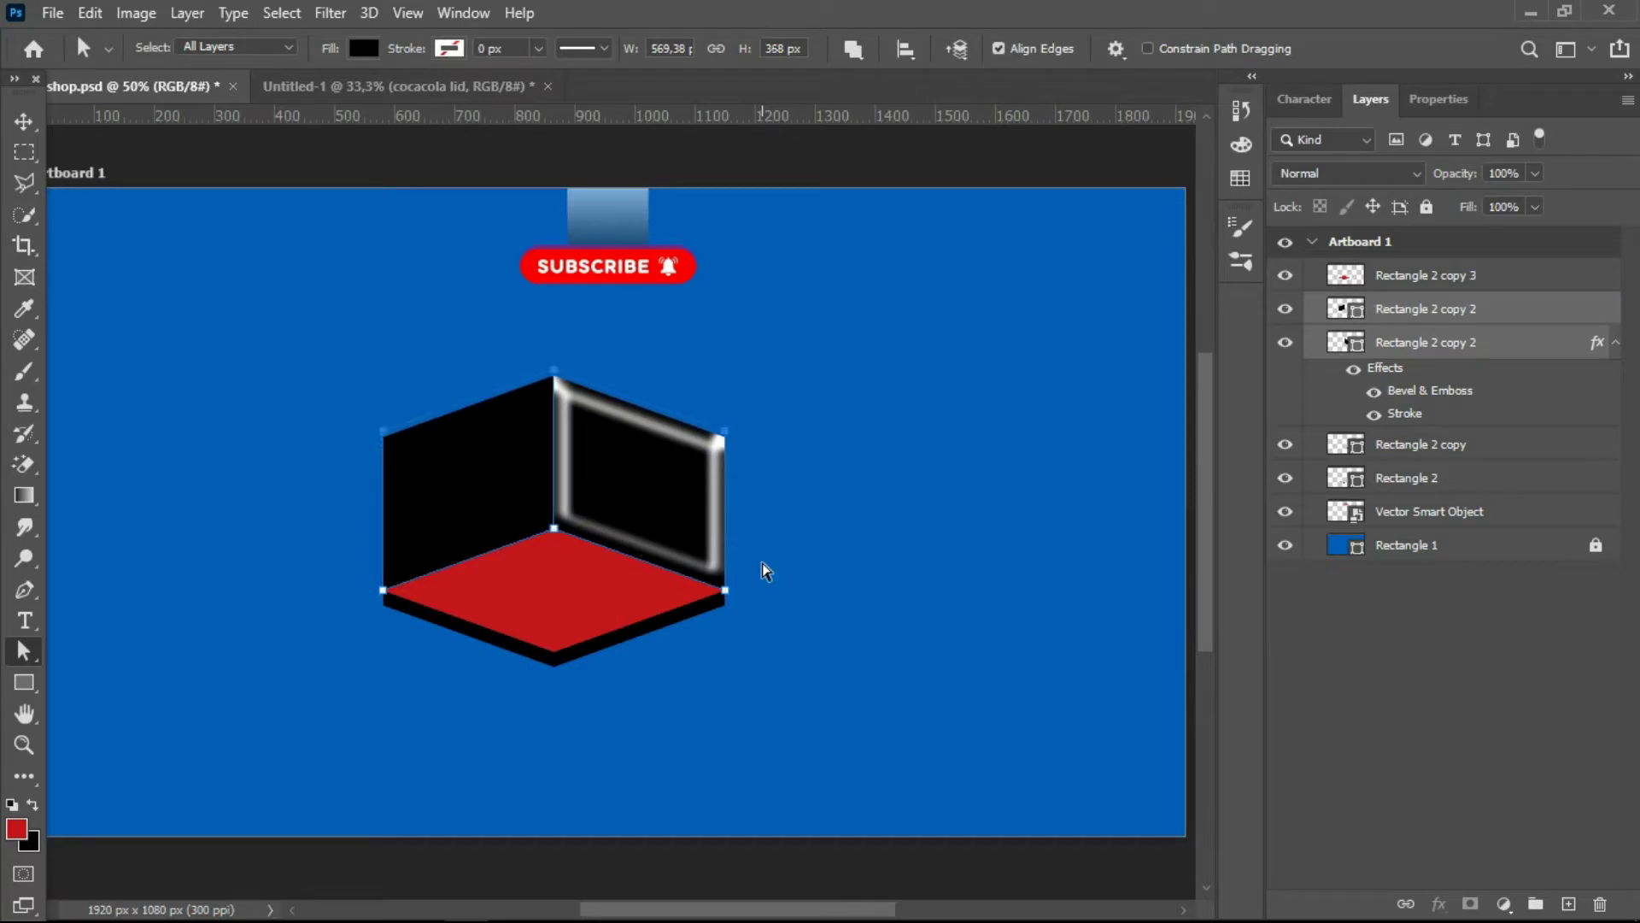
pyautogui.hotkey('shift', 'Up')
pyautogui.hotkey('shift', 'Up')
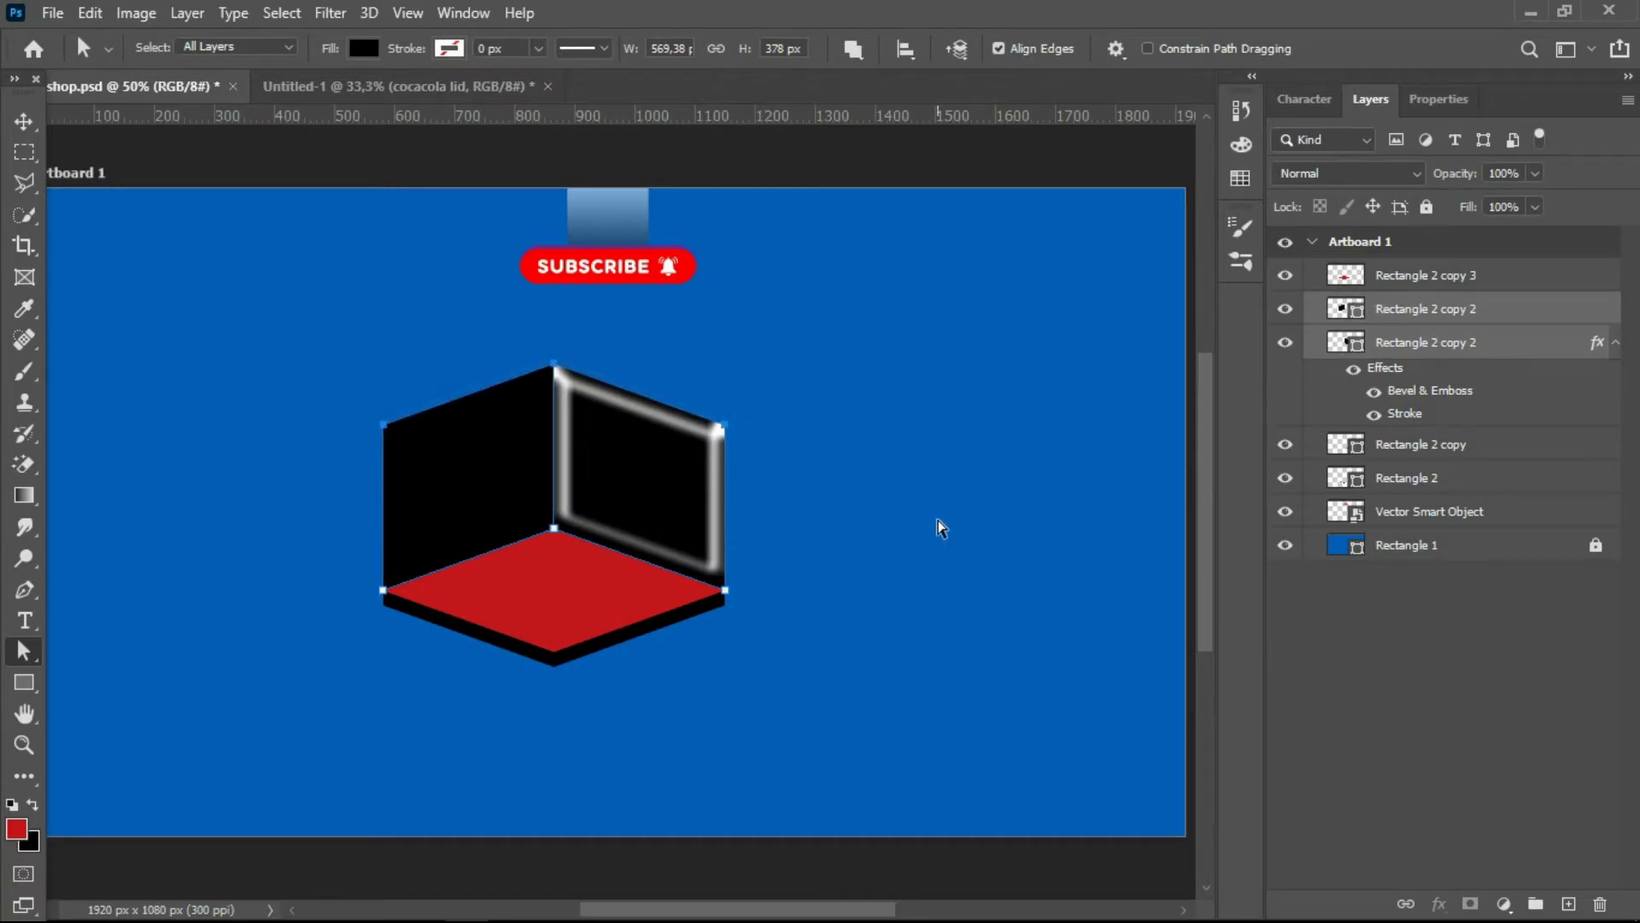
pyautogui.click(24, 121)
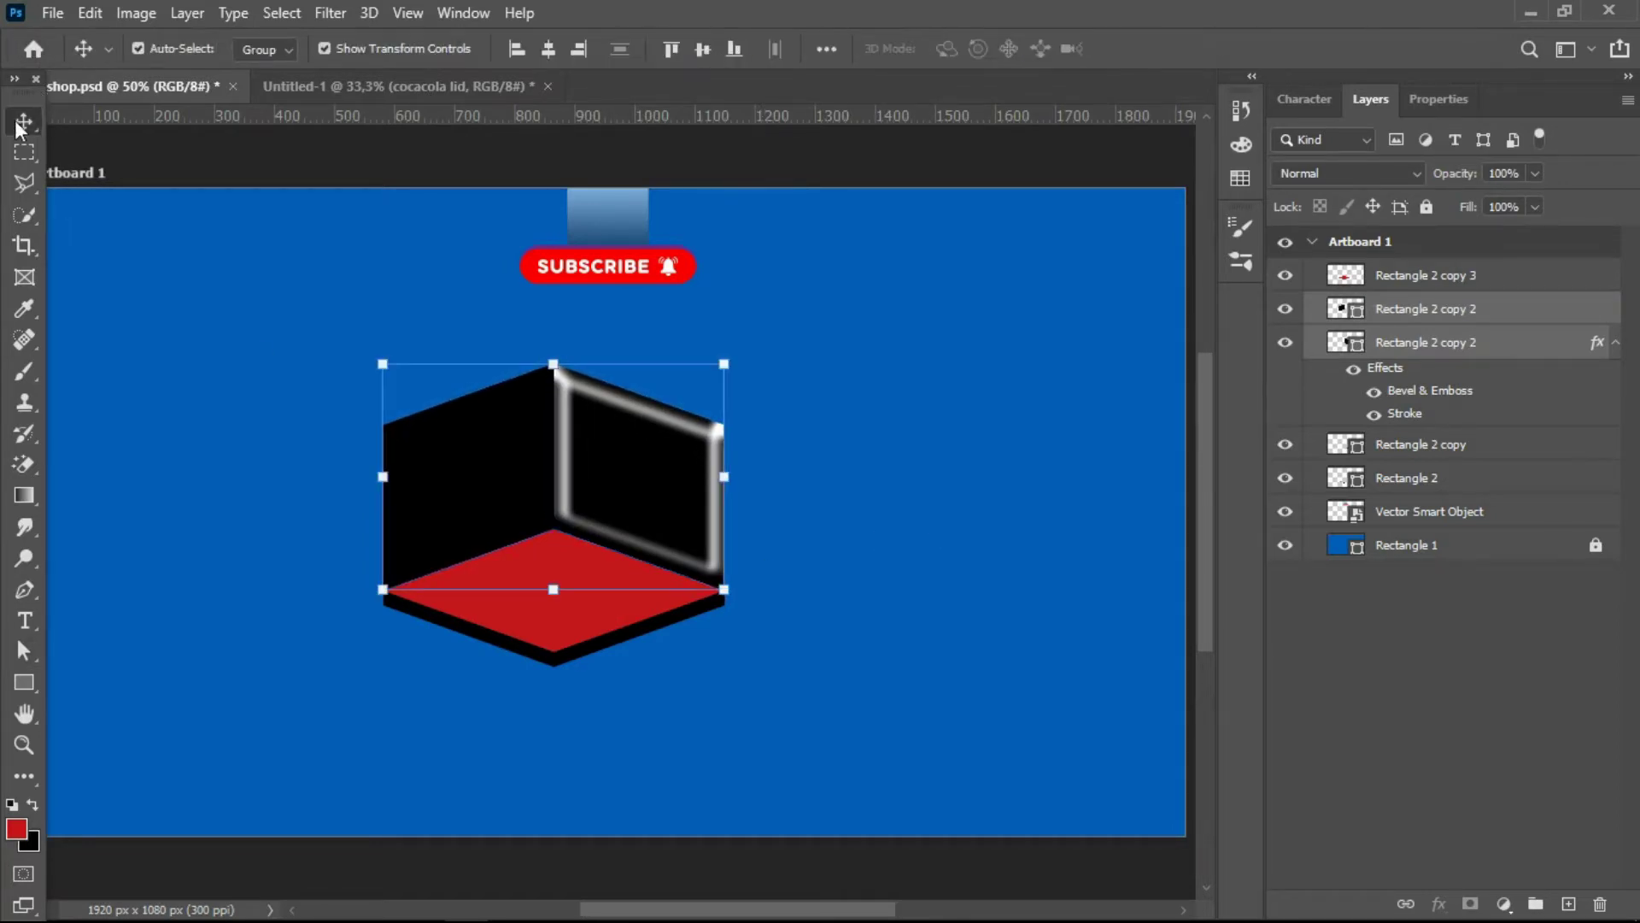
# - Add a Bevel & Emboss effect to the left black wall, leaving Contour off
pyautogui.click(233, 371)
pyautogui.click(458, 469)
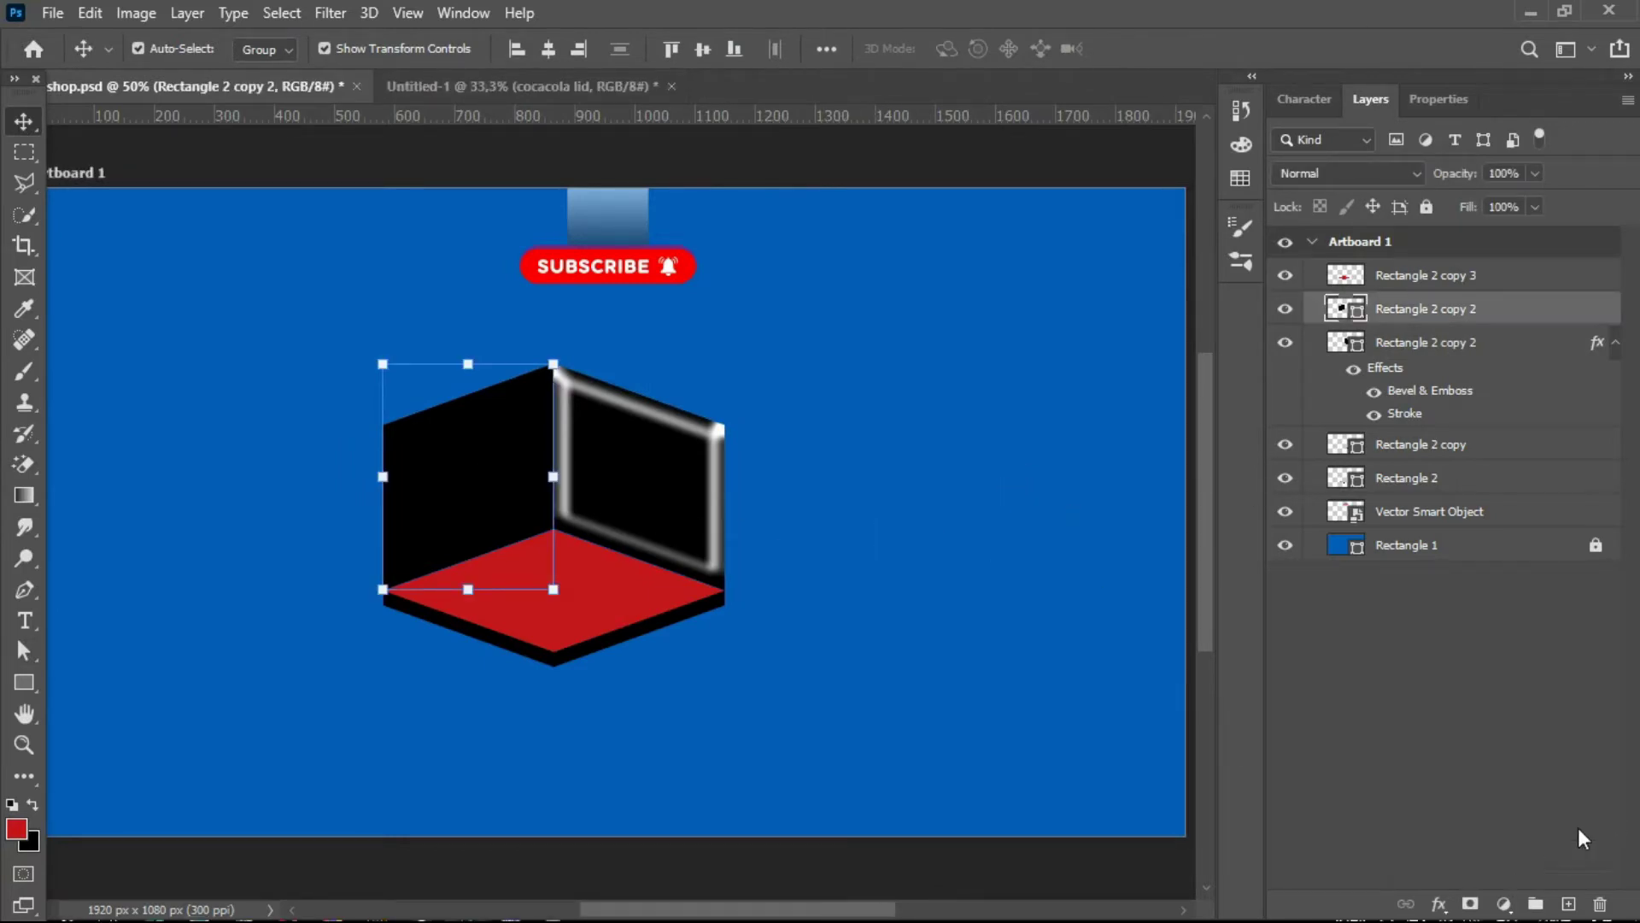
pyautogui.click(1441, 903)
pyautogui.click(1506, 704)
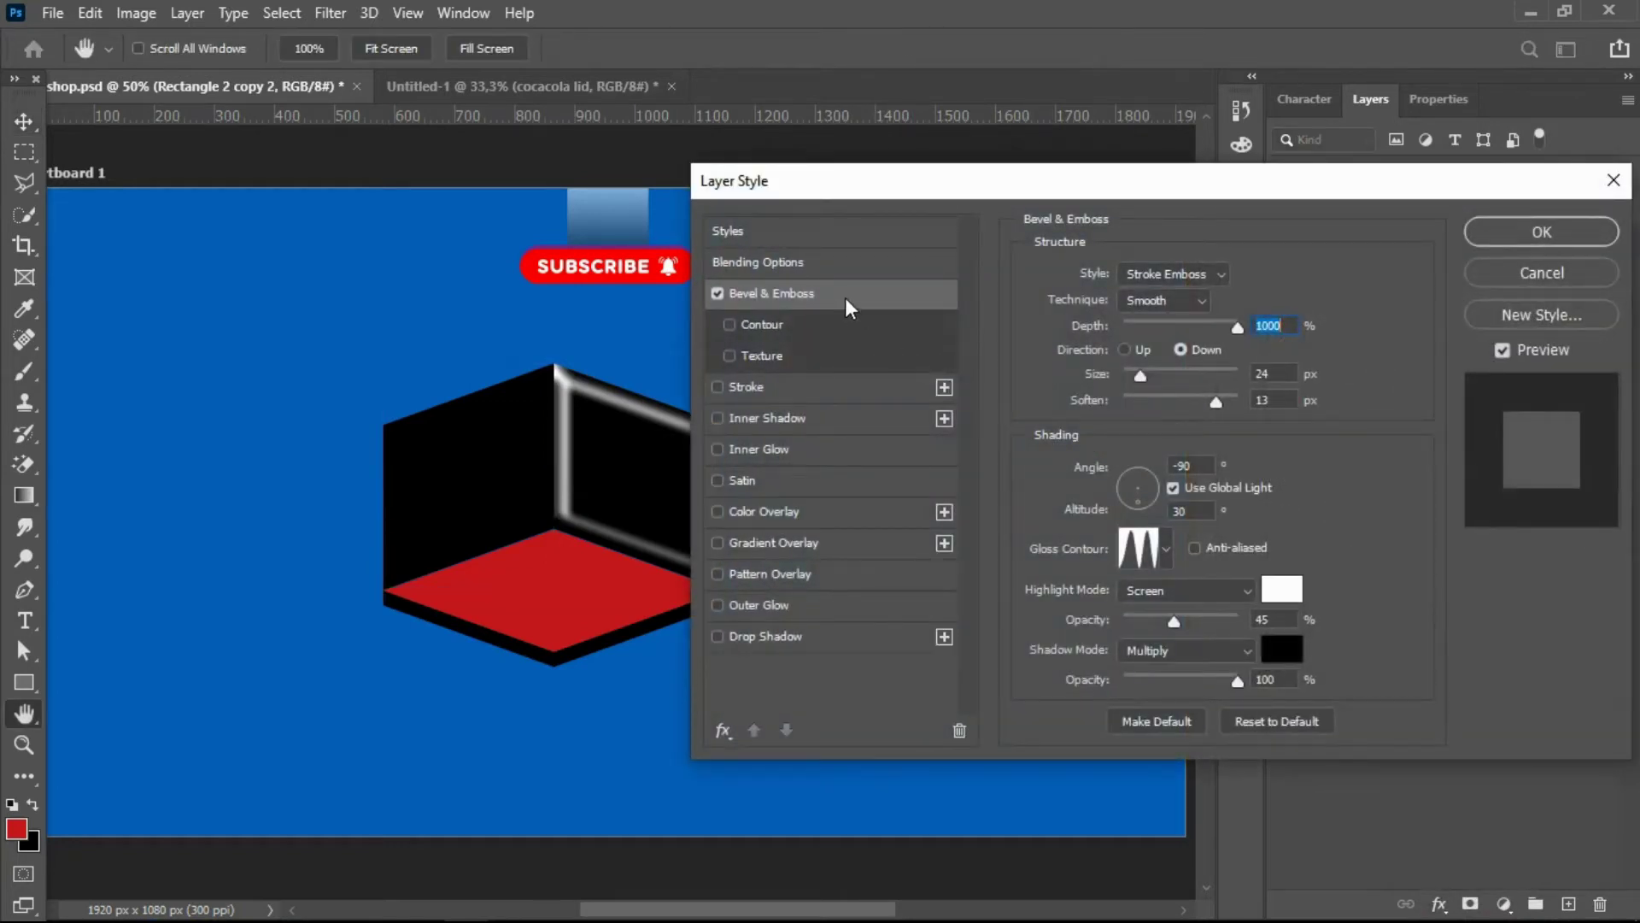
pyautogui.click(746, 321)
pyautogui.click(730, 325)
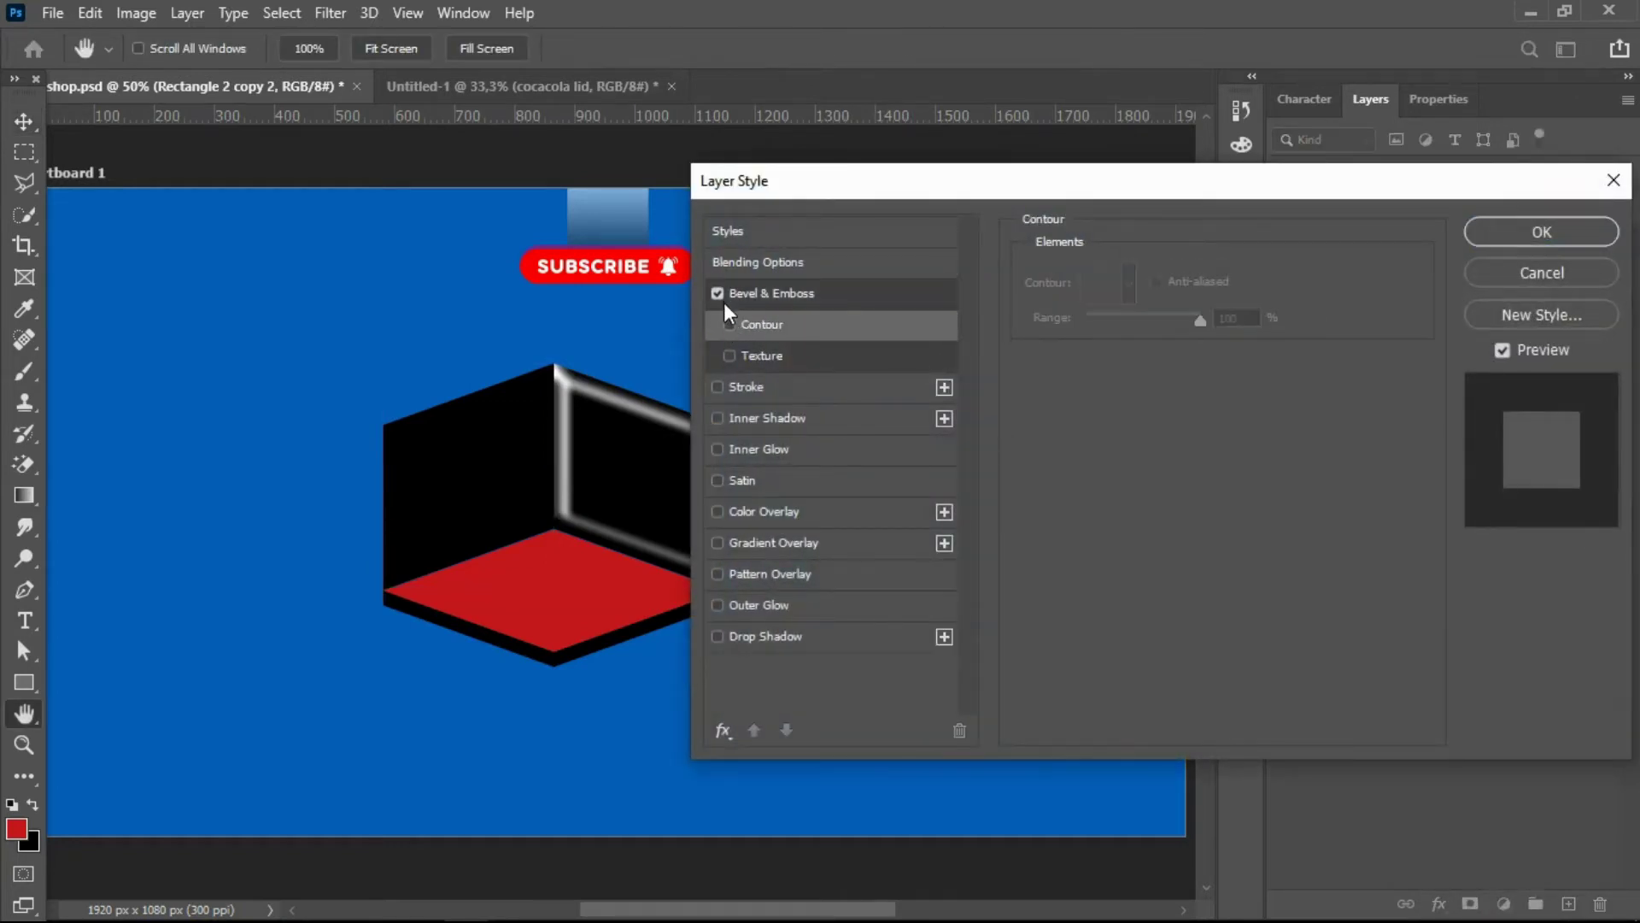
pyautogui.click(779, 294)
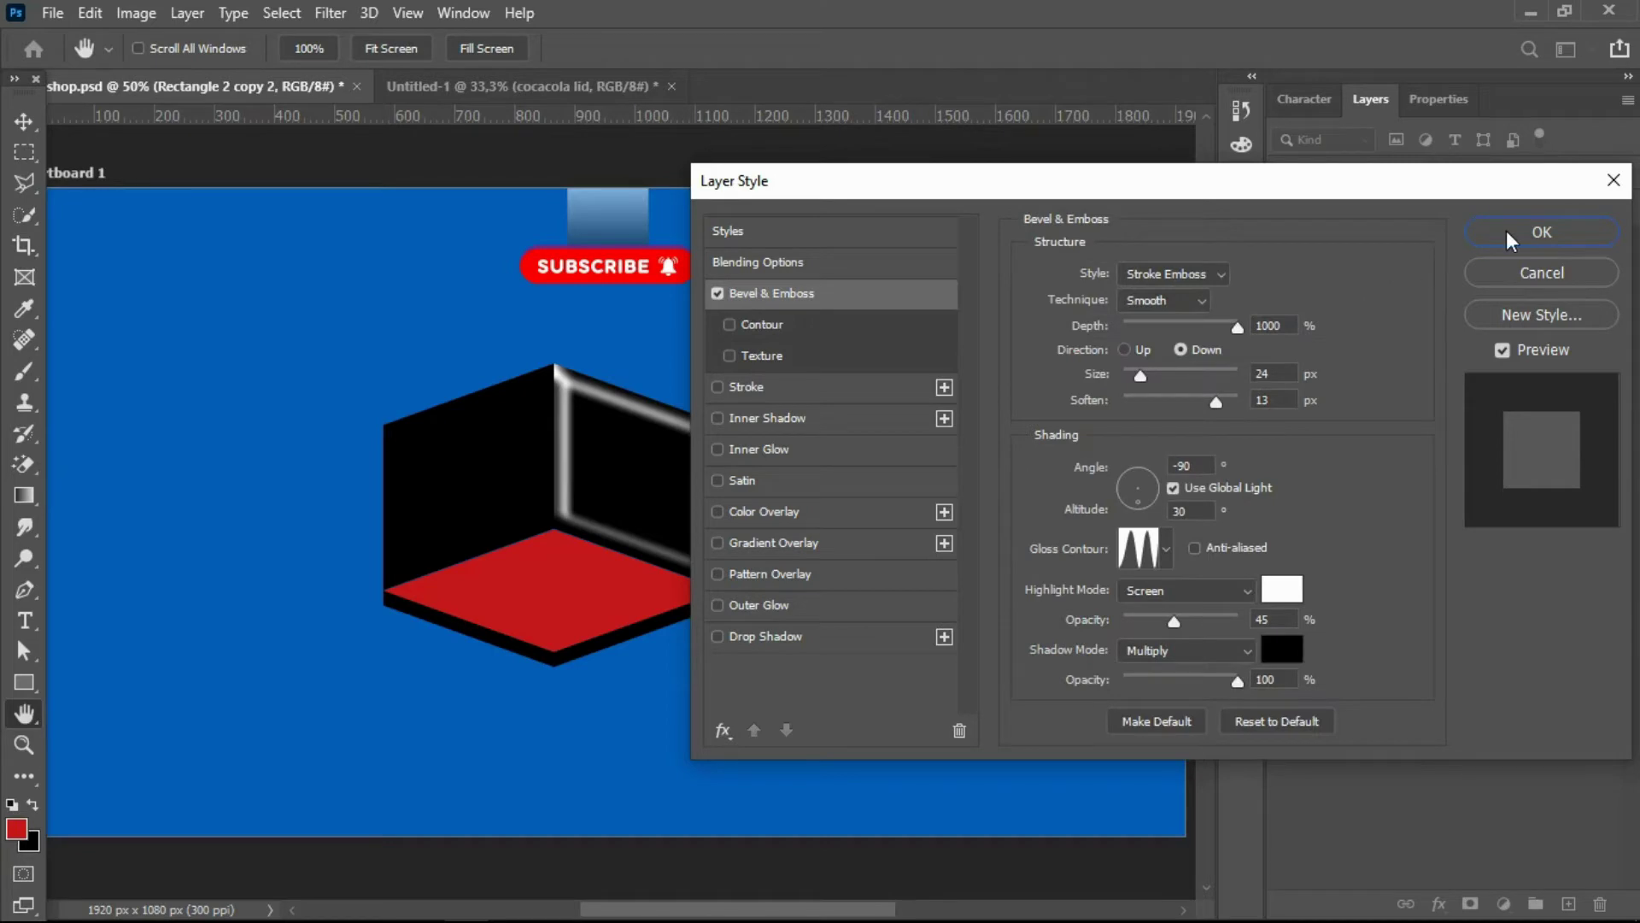
pyautogui.click(1466, 236)
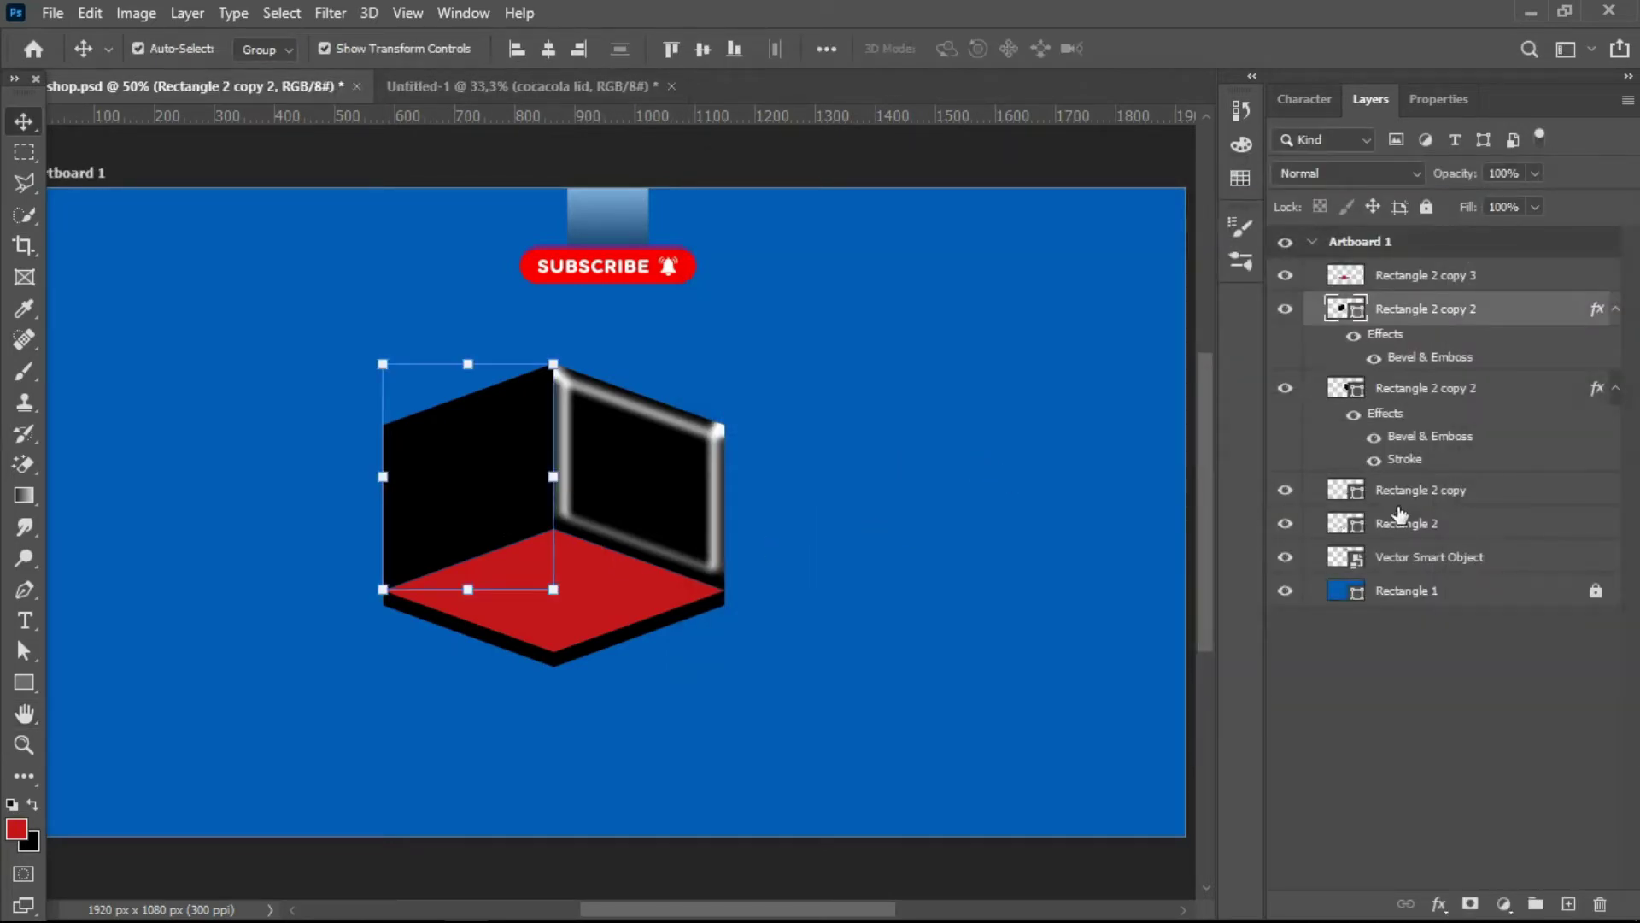
# - Inspect the right wall panel's Bevel & Emboss settings for reference
pyautogui.click(1438, 906)
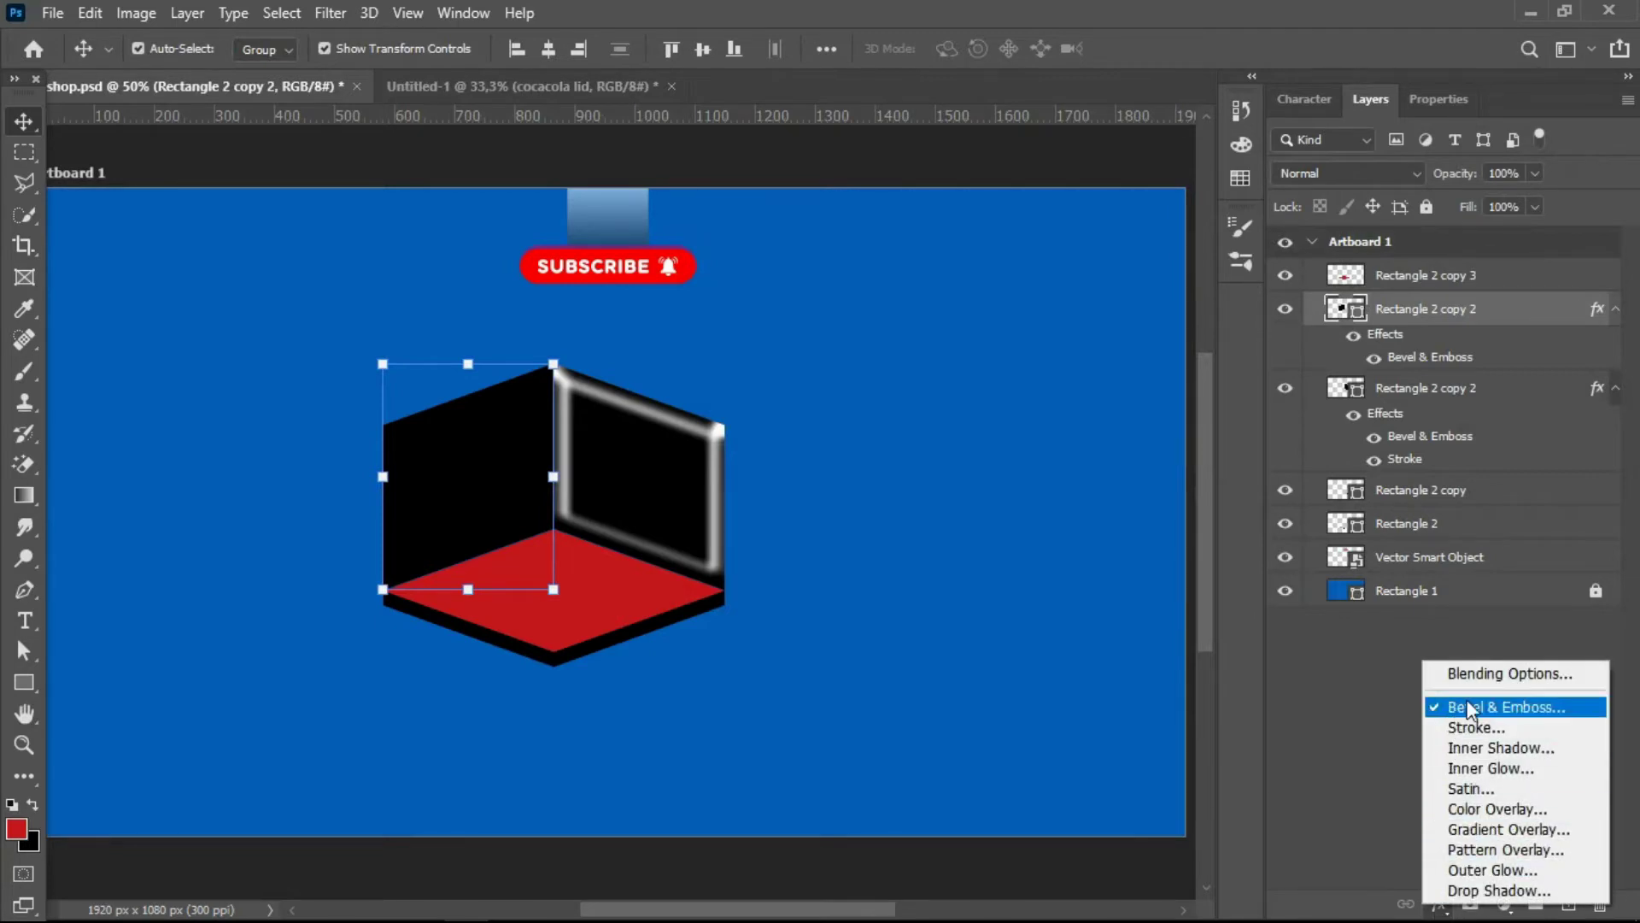
pyautogui.press('Escape')
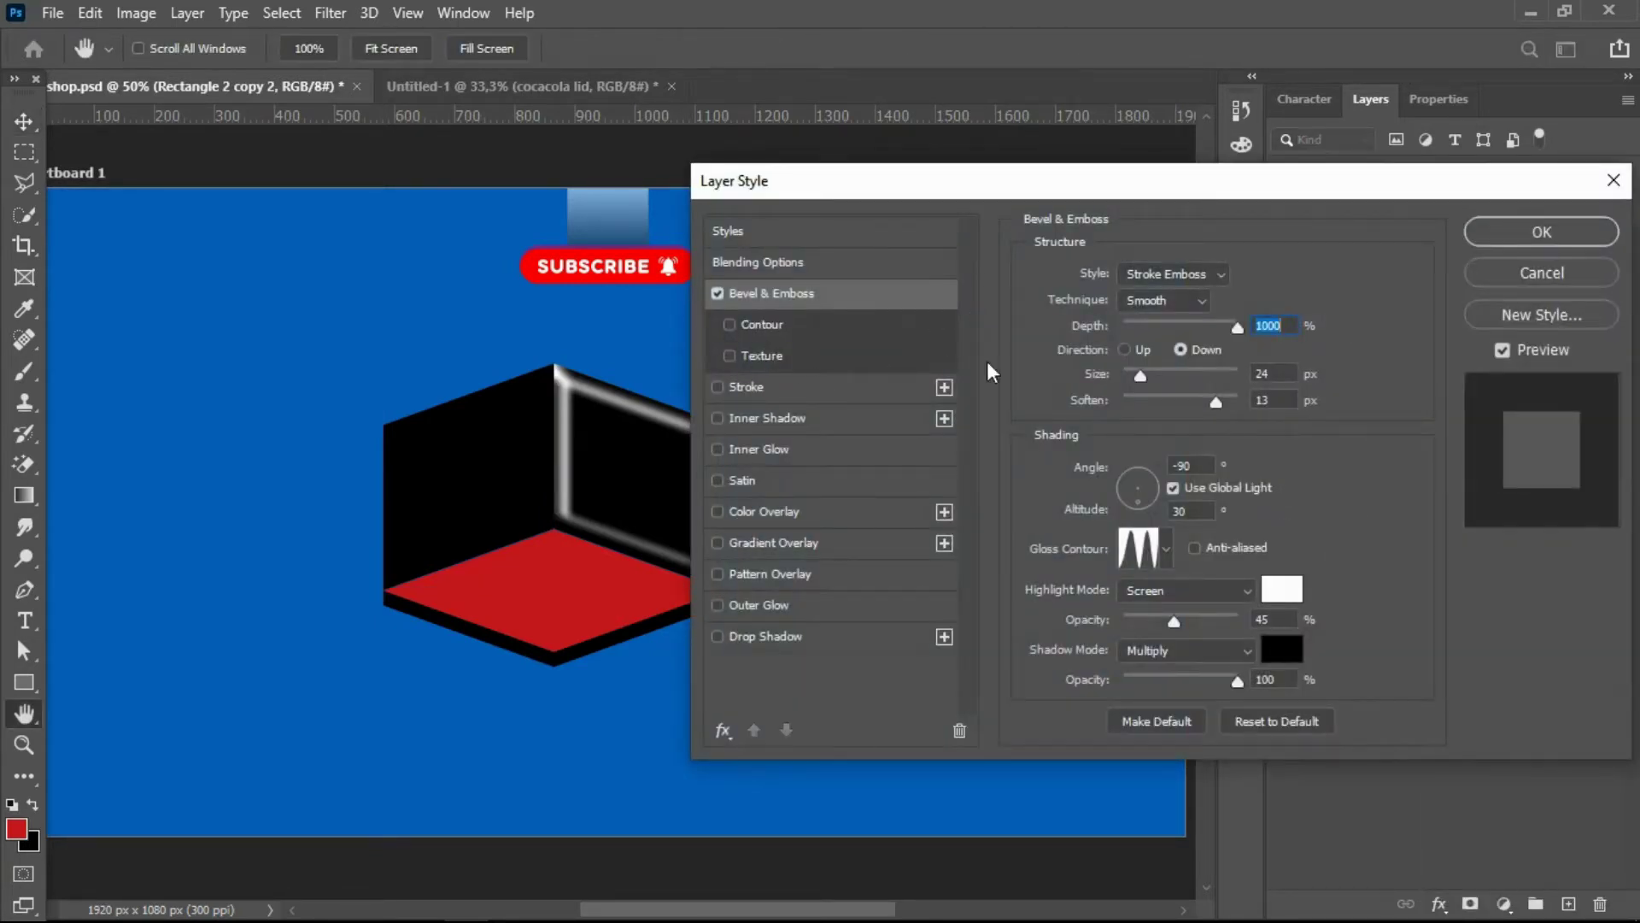
pyautogui.click(1542, 273)
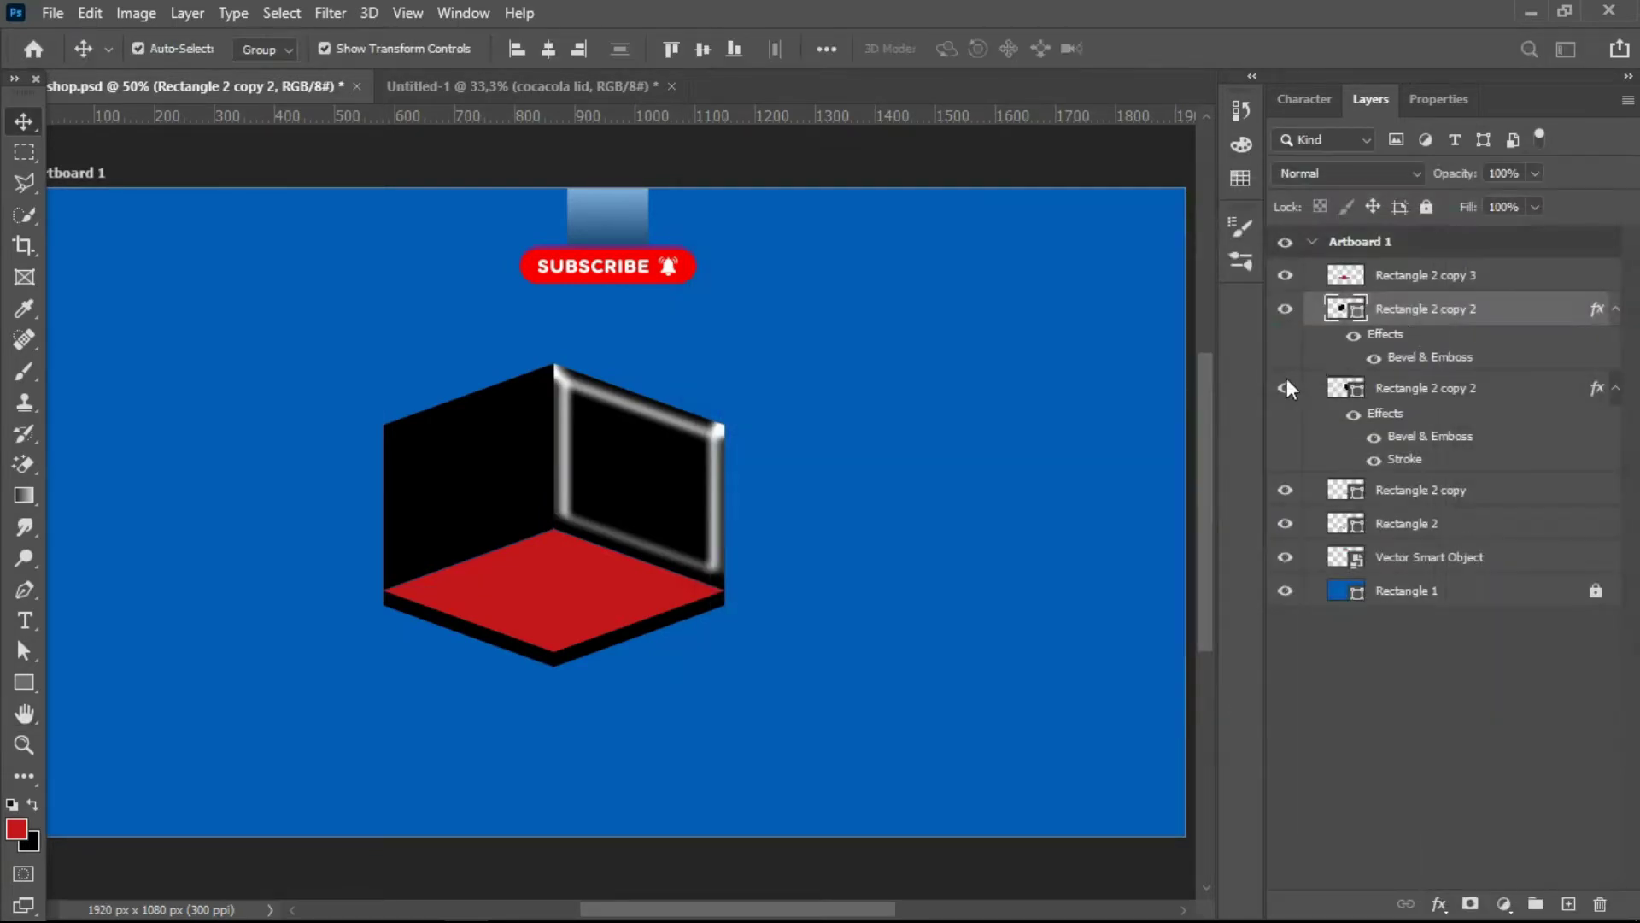
pyautogui.click(636, 487)
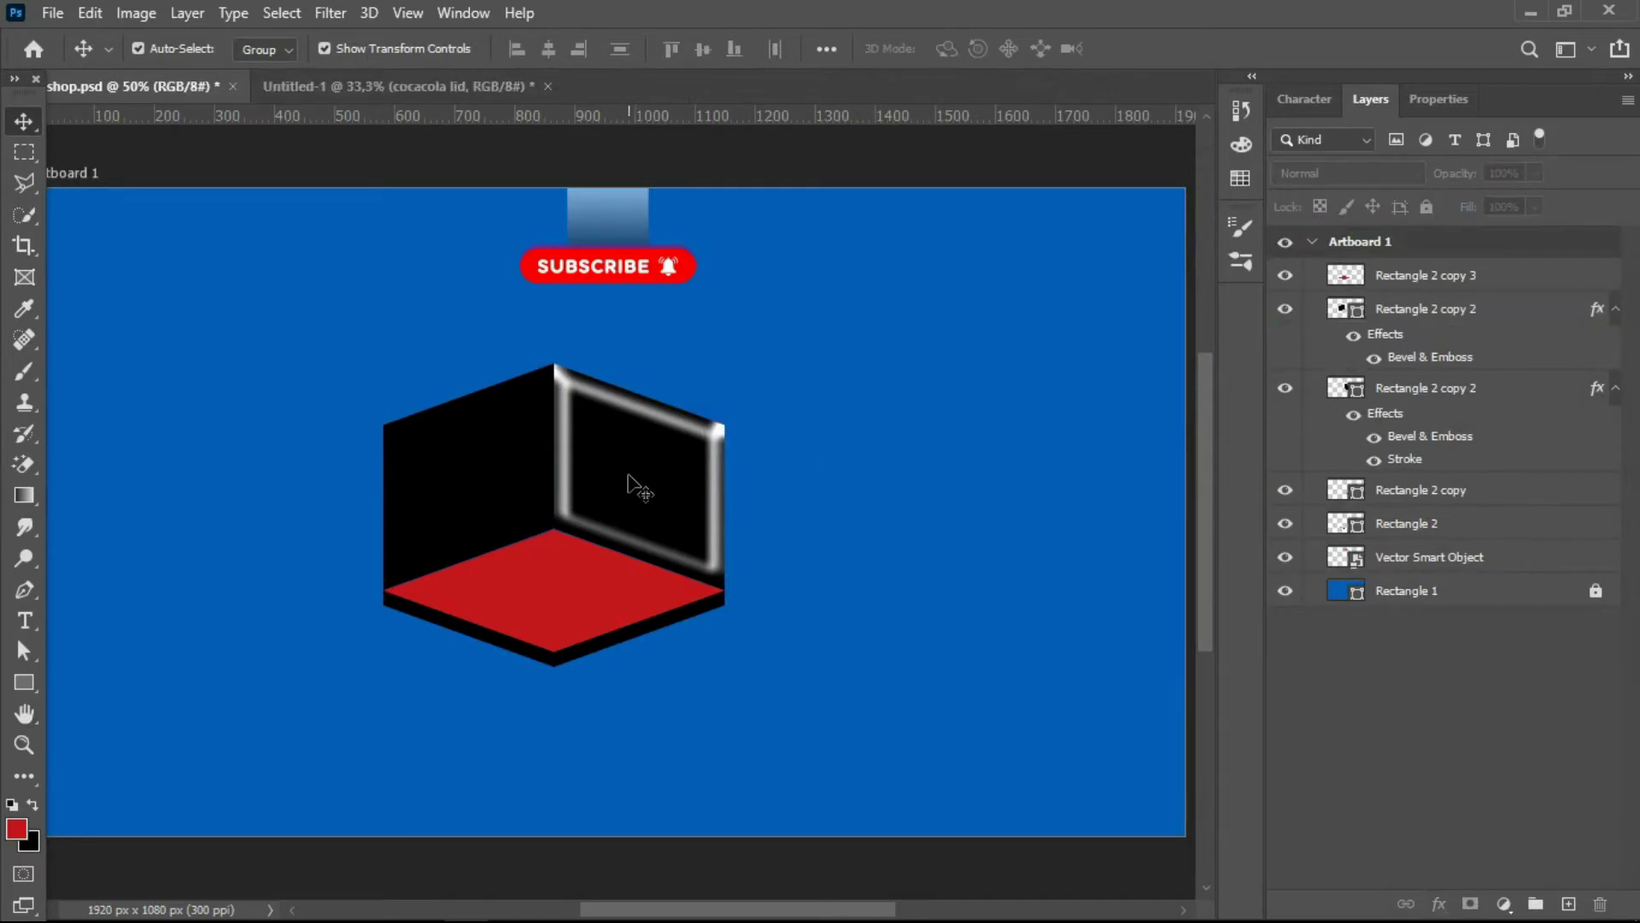
pyautogui.click(1439, 904)
pyautogui.click(1499, 706)
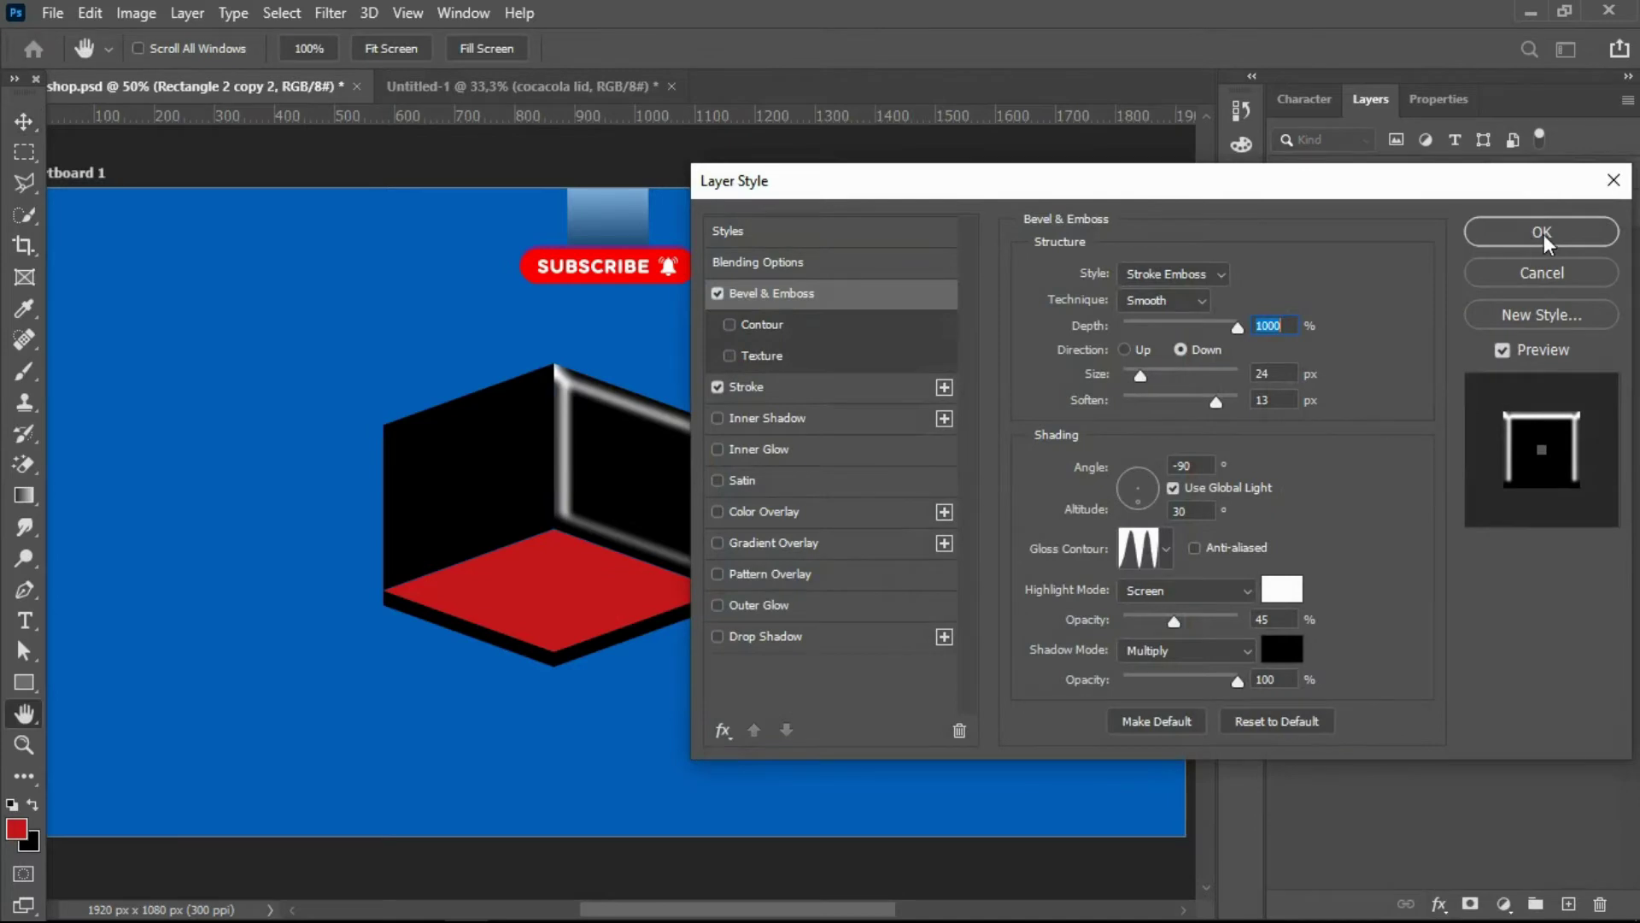
pyautogui.click(1541, 232)
# - Apply Bevel & Emboss with a white stroke to the left wall panel
pyautogui.click(490, 505)
pyautogui.click(1442, 904)
pyautogui.click(1462, 702)
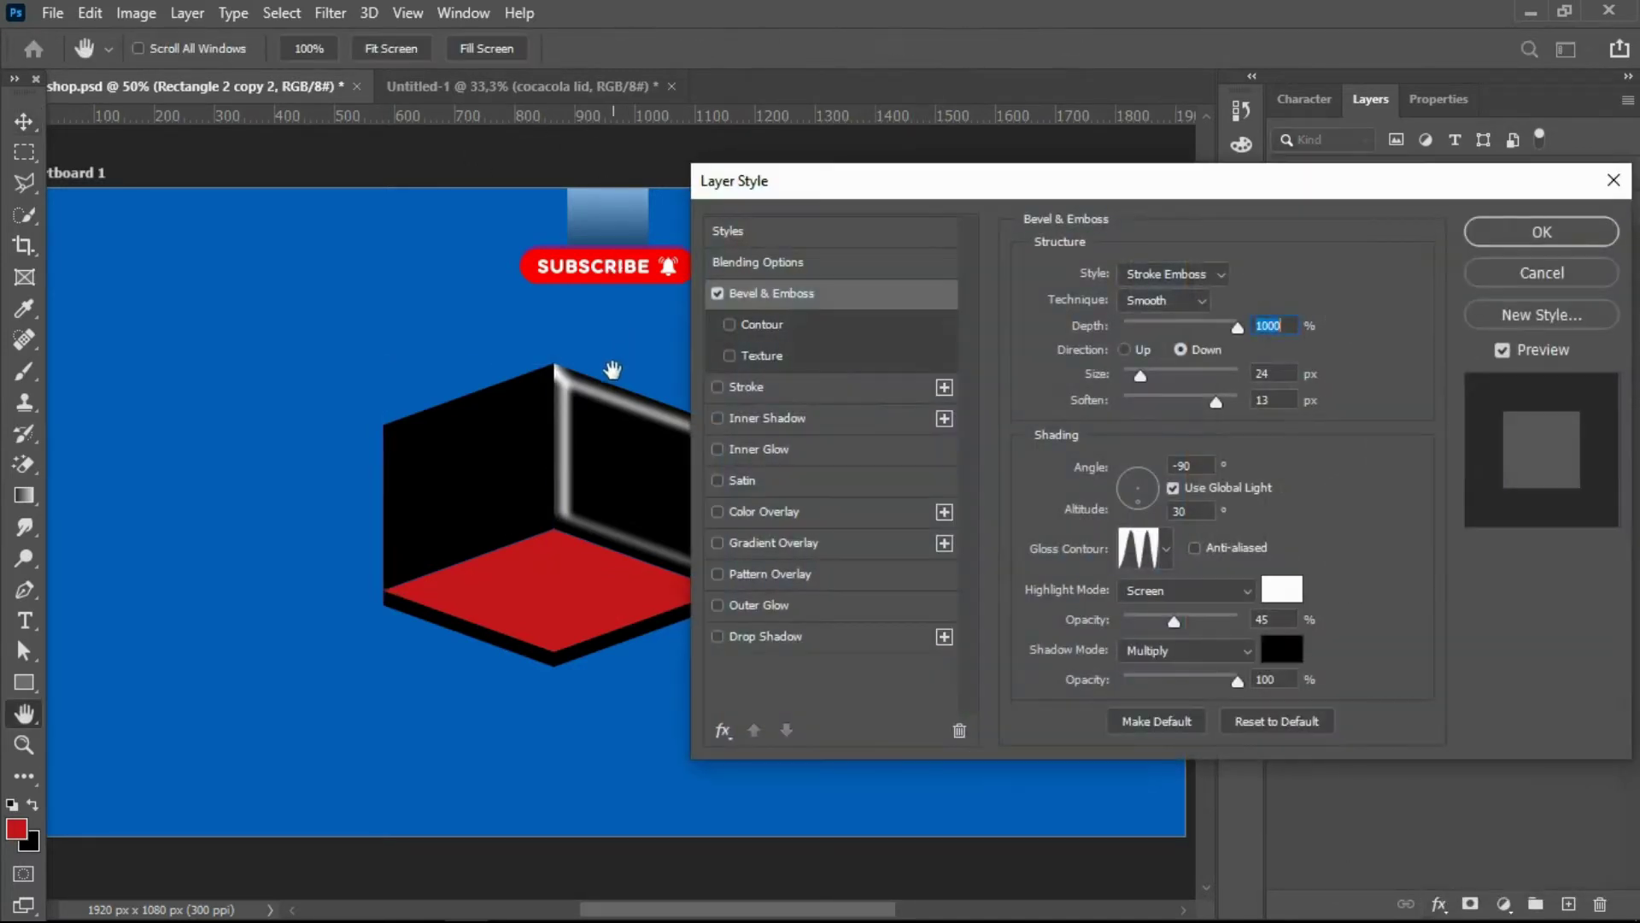
pyautogui.click(854, 389)
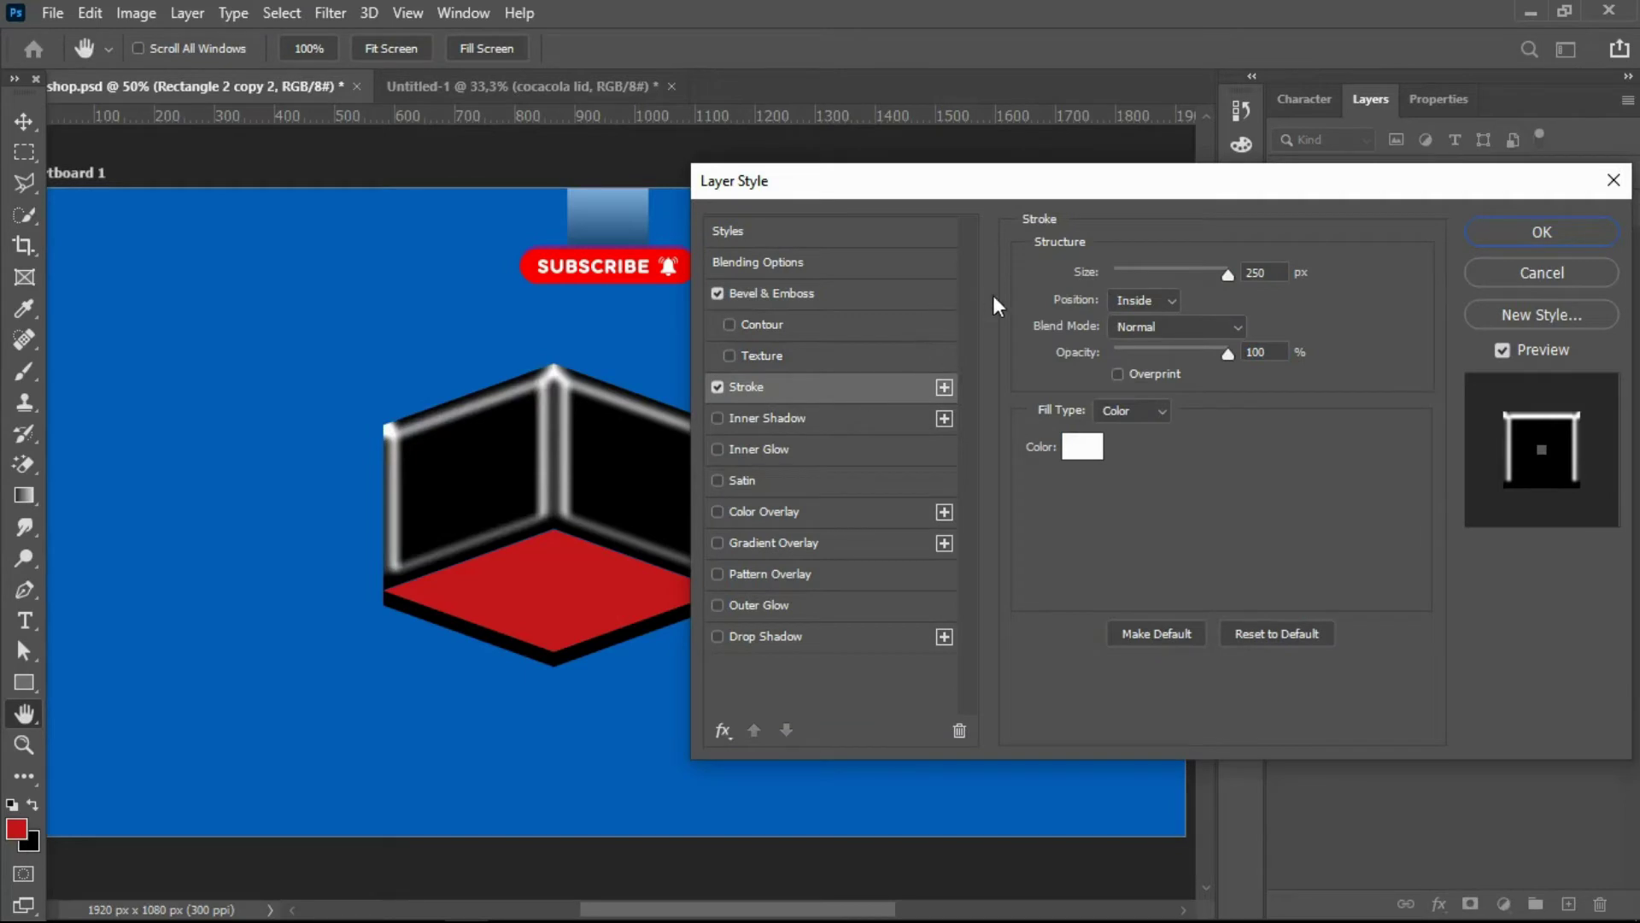
pyautogui.click(1518, 231)
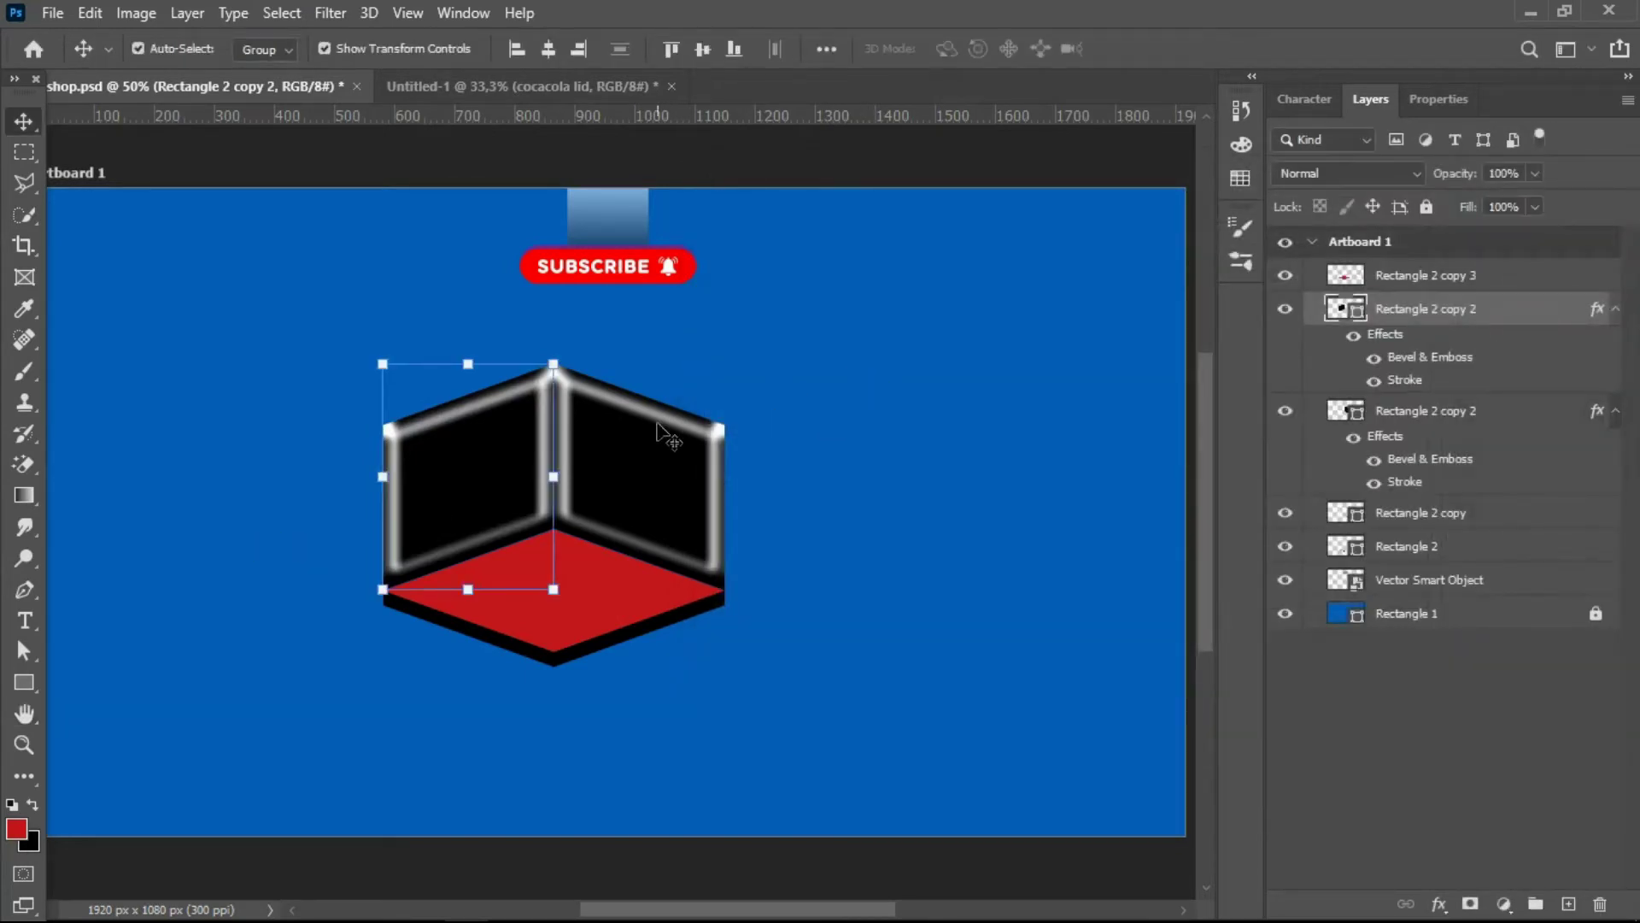
pyautogui.keyDown('shift'); pyautogui.click(669, 460); pyautogui.keyUp('shift')
# - Lower both Rectangle 2 copy 2 wall panels to about 39% opacity
pyautogui.click(1534, 174)
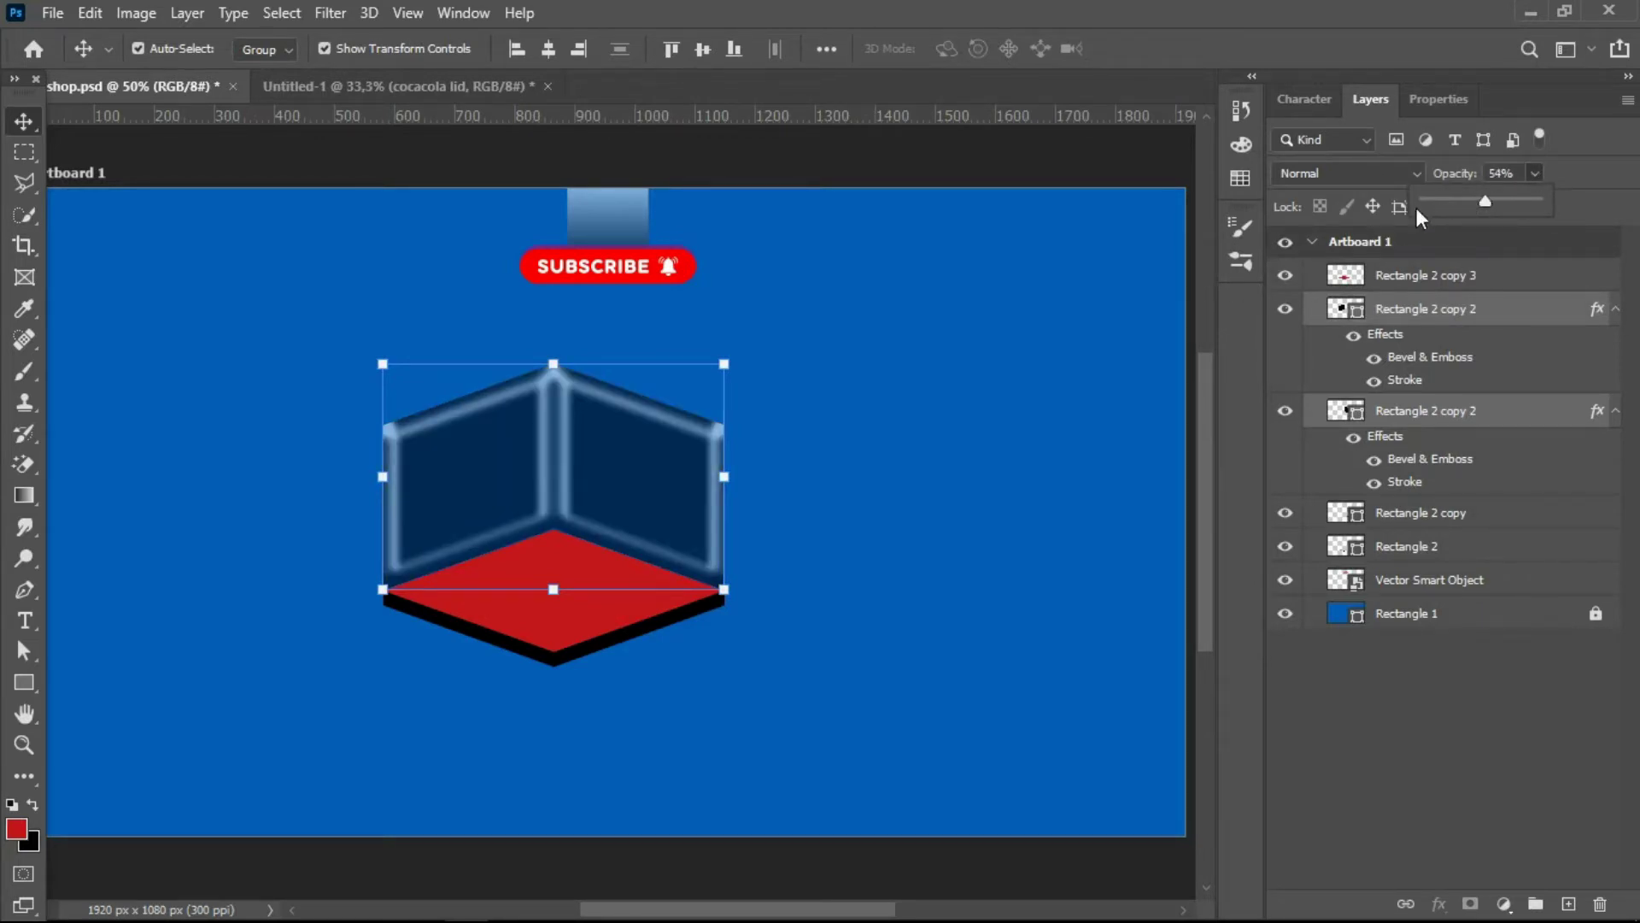
pyautogui.click(1449, 199)
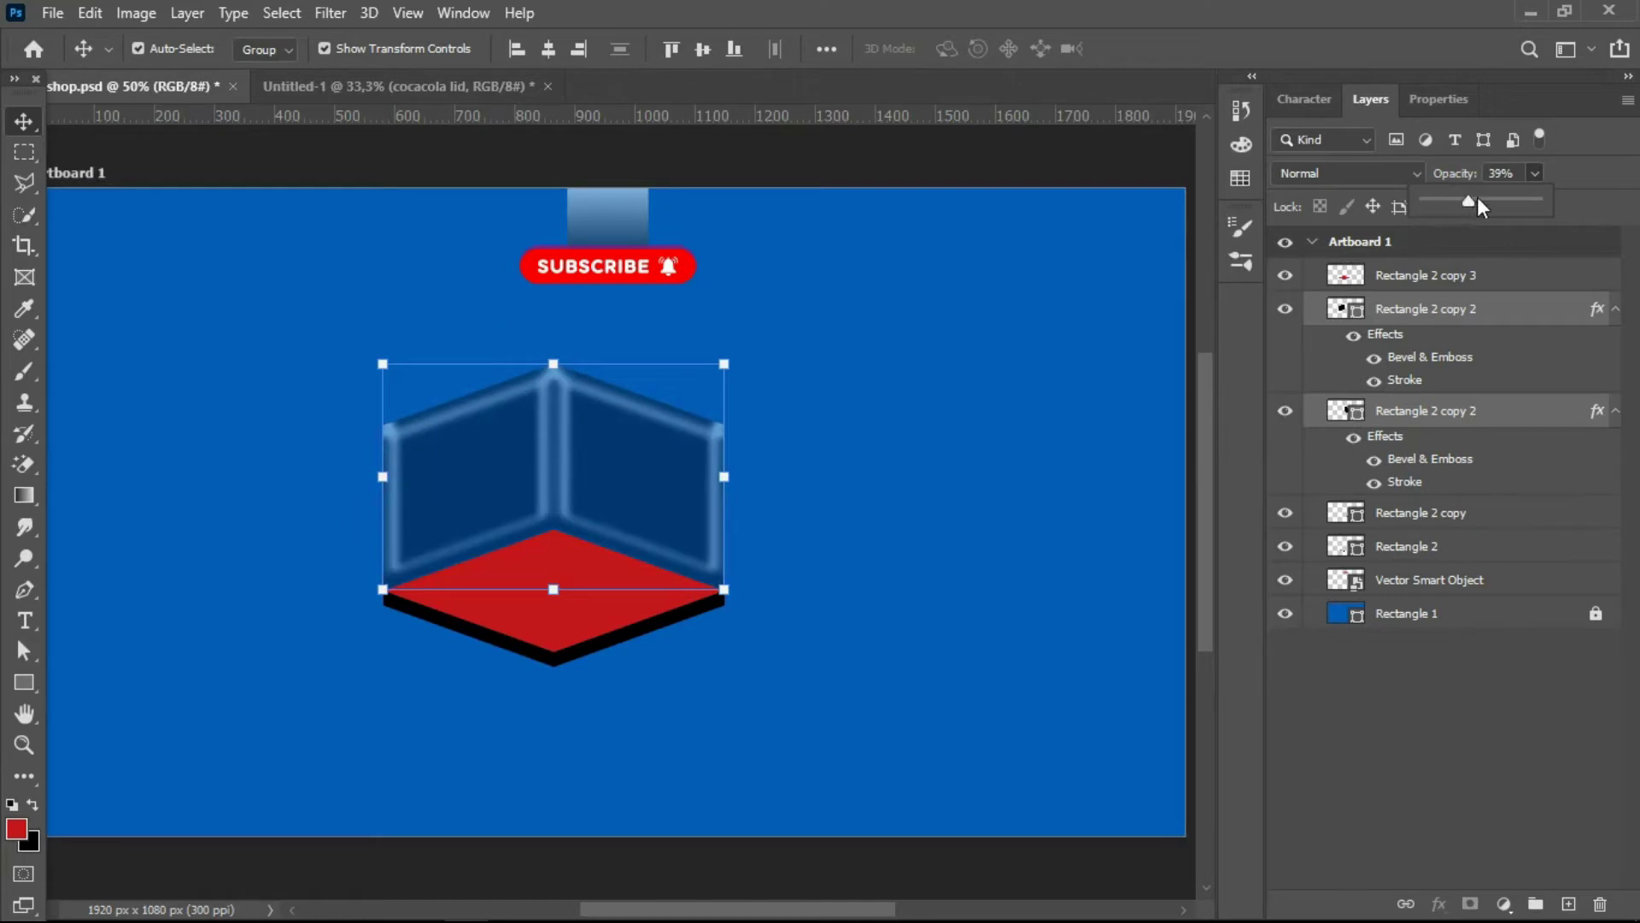
pyautogui.click(962, 423)
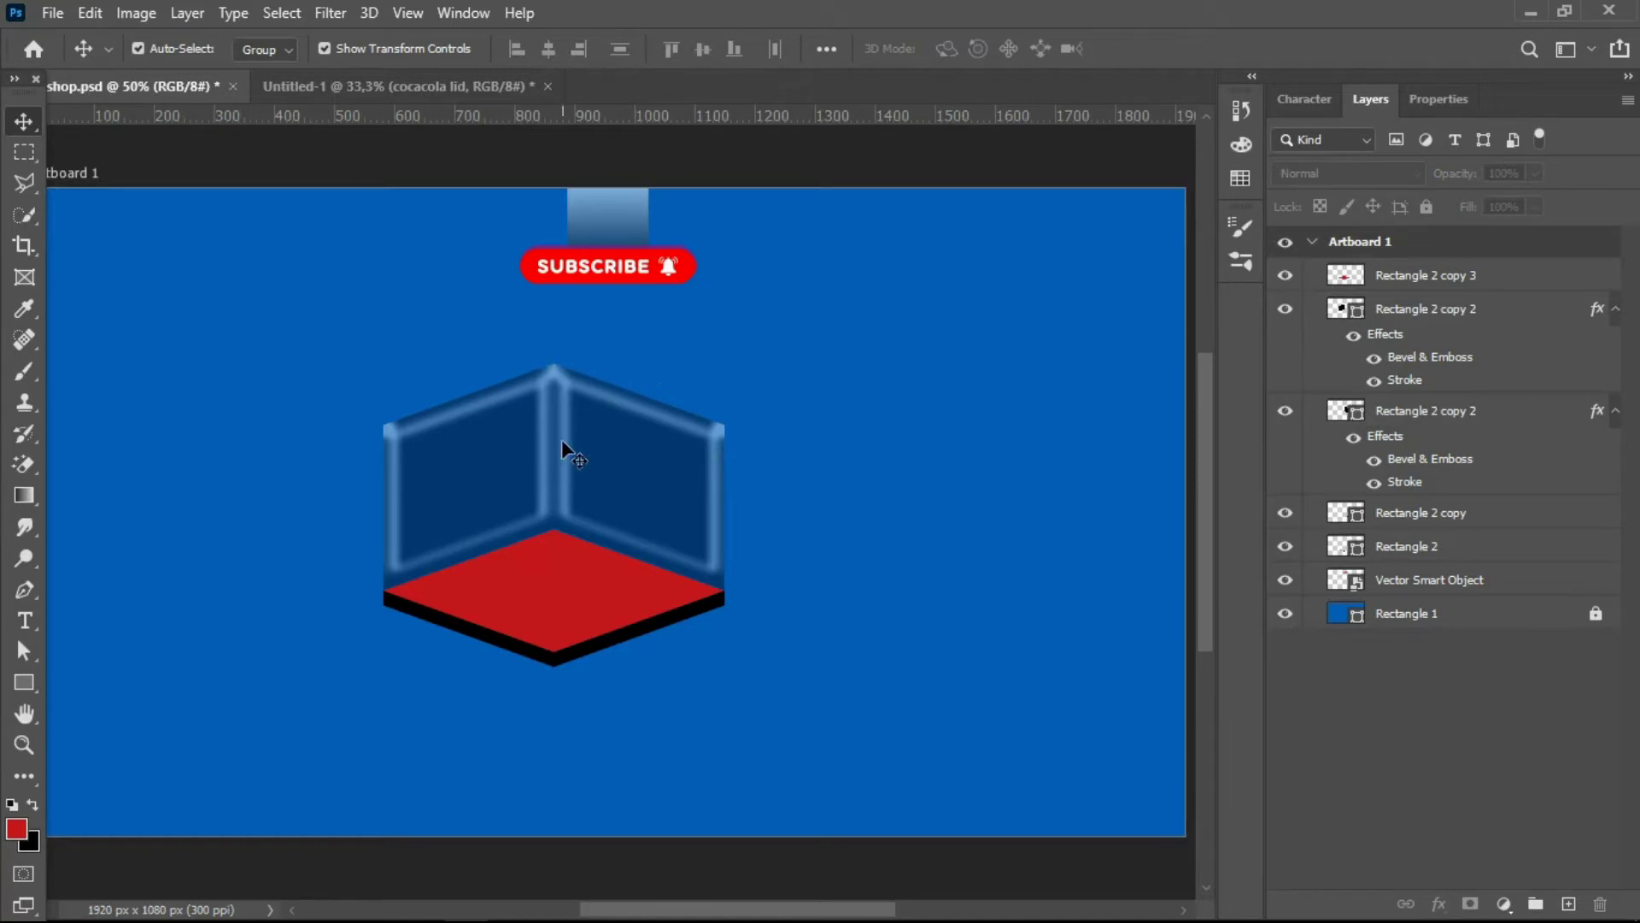
pyautogui.click(568, 588)
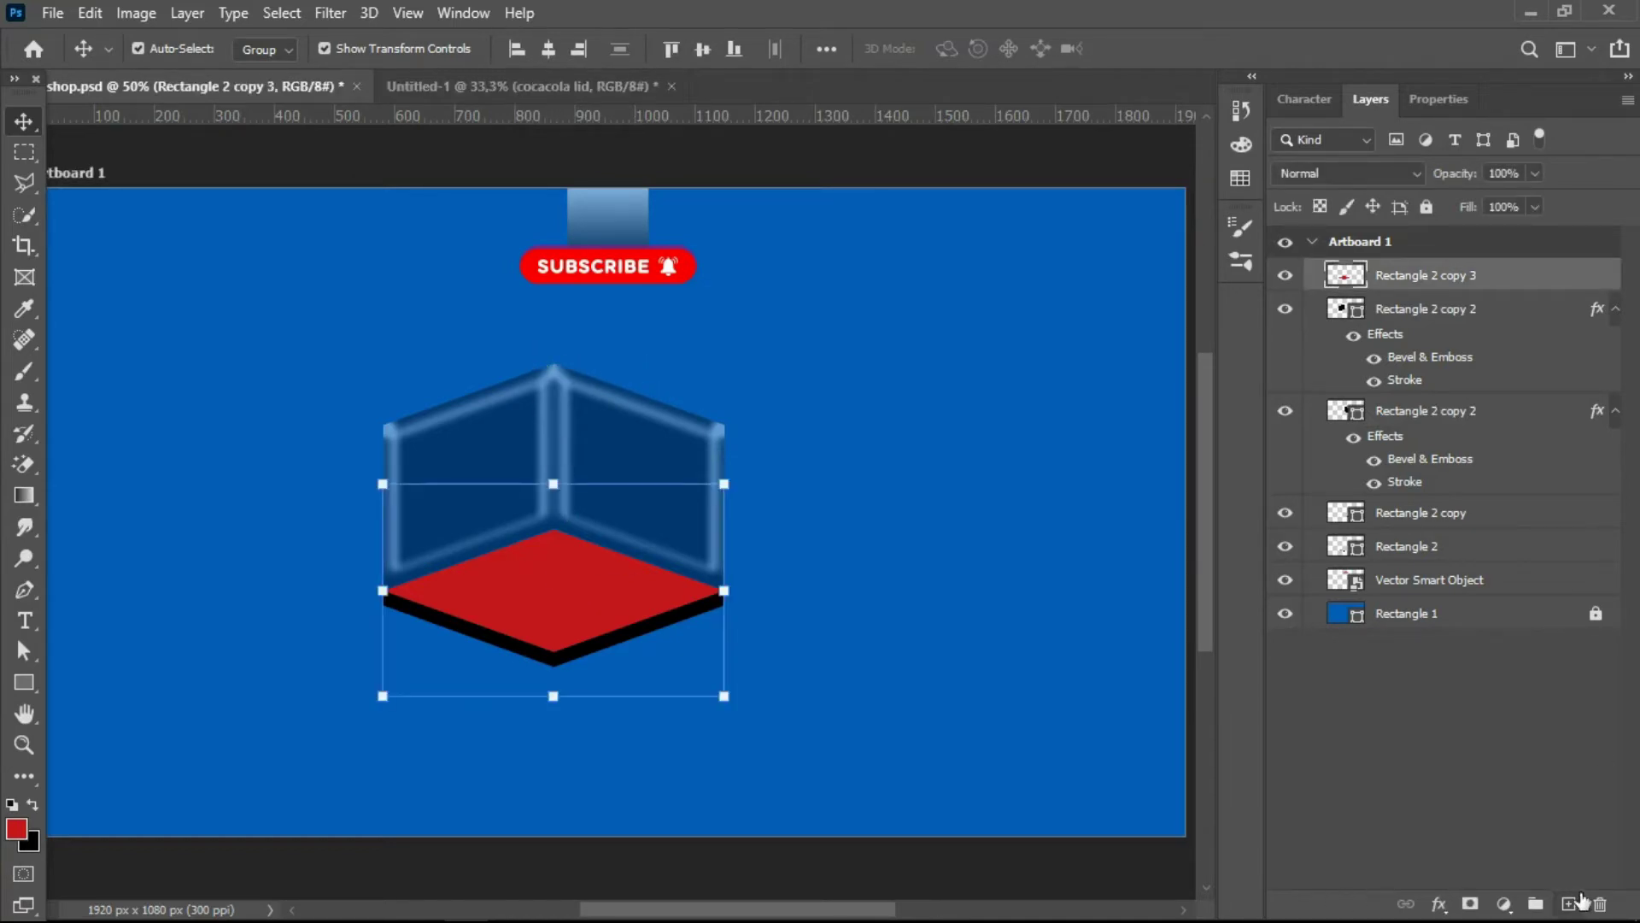
# - Give Rectangle 2 copy 3 Bevel & Emboss and Stroke, highlight opacity 68, shadow opacity 39
pyautogui.click(1439, 904)
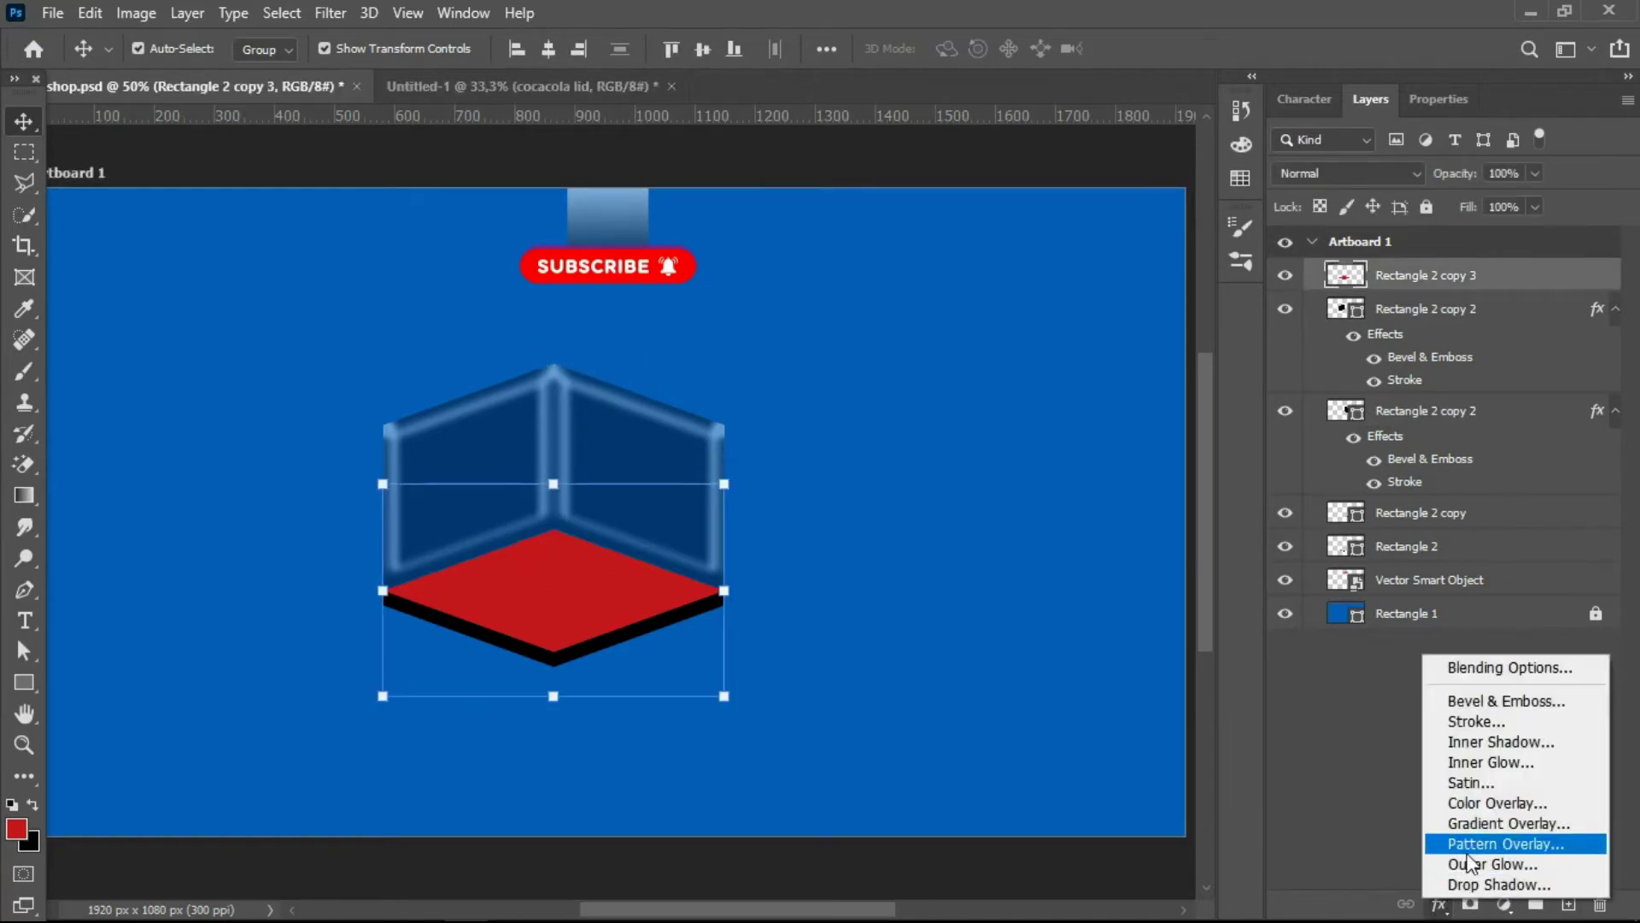
pyautogui.click(1505, 702)
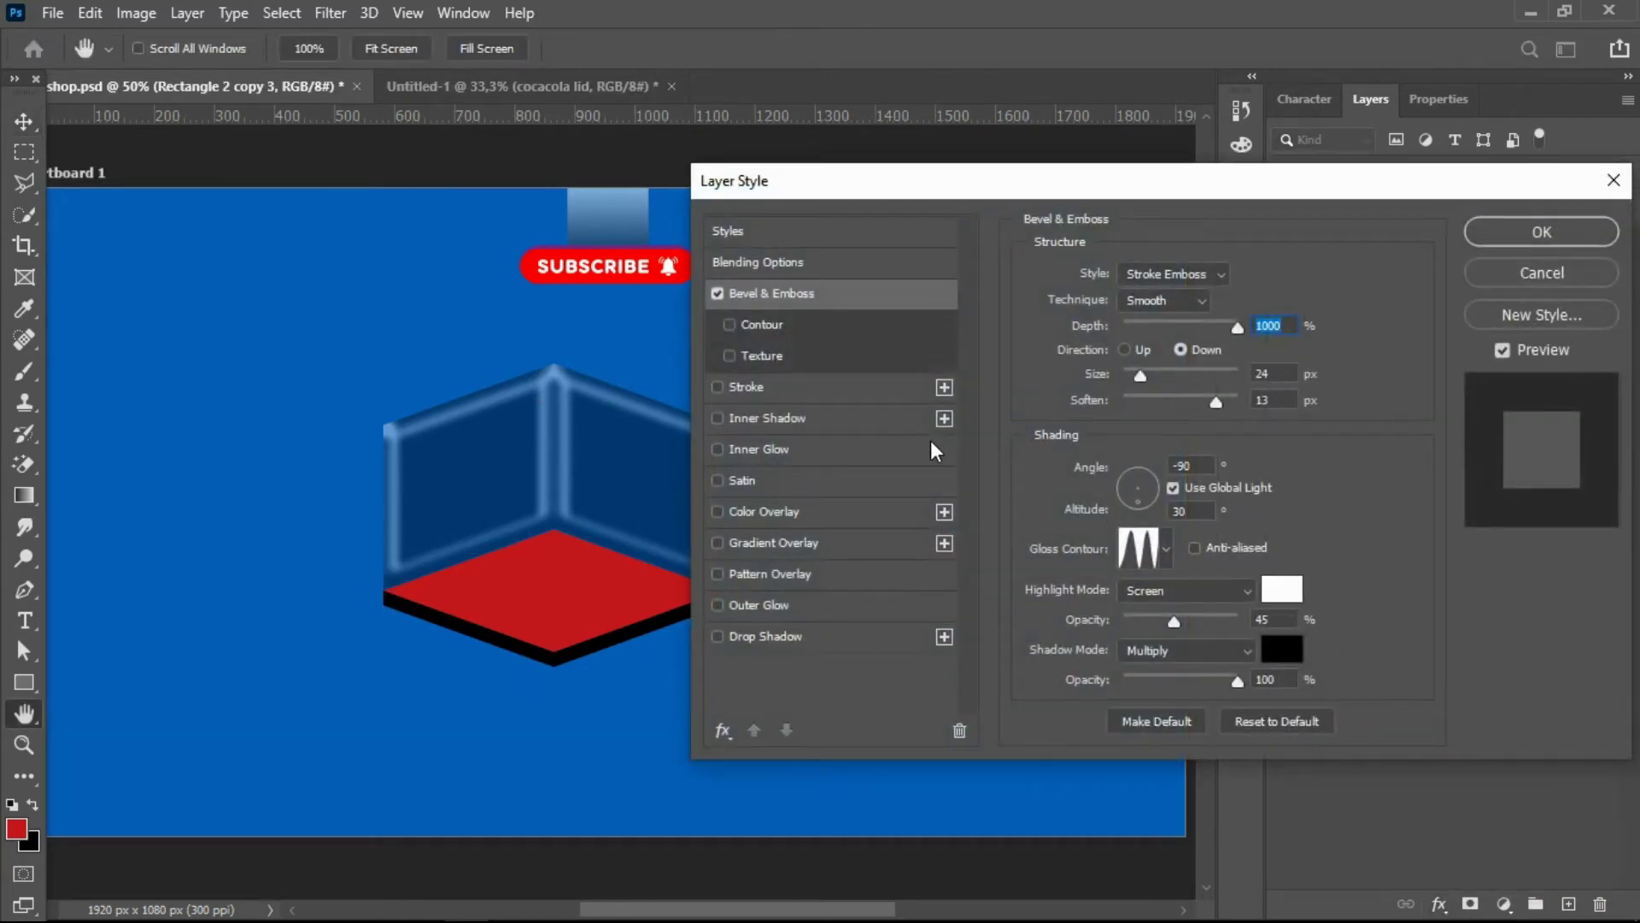
pyautogui.click(745, 386)
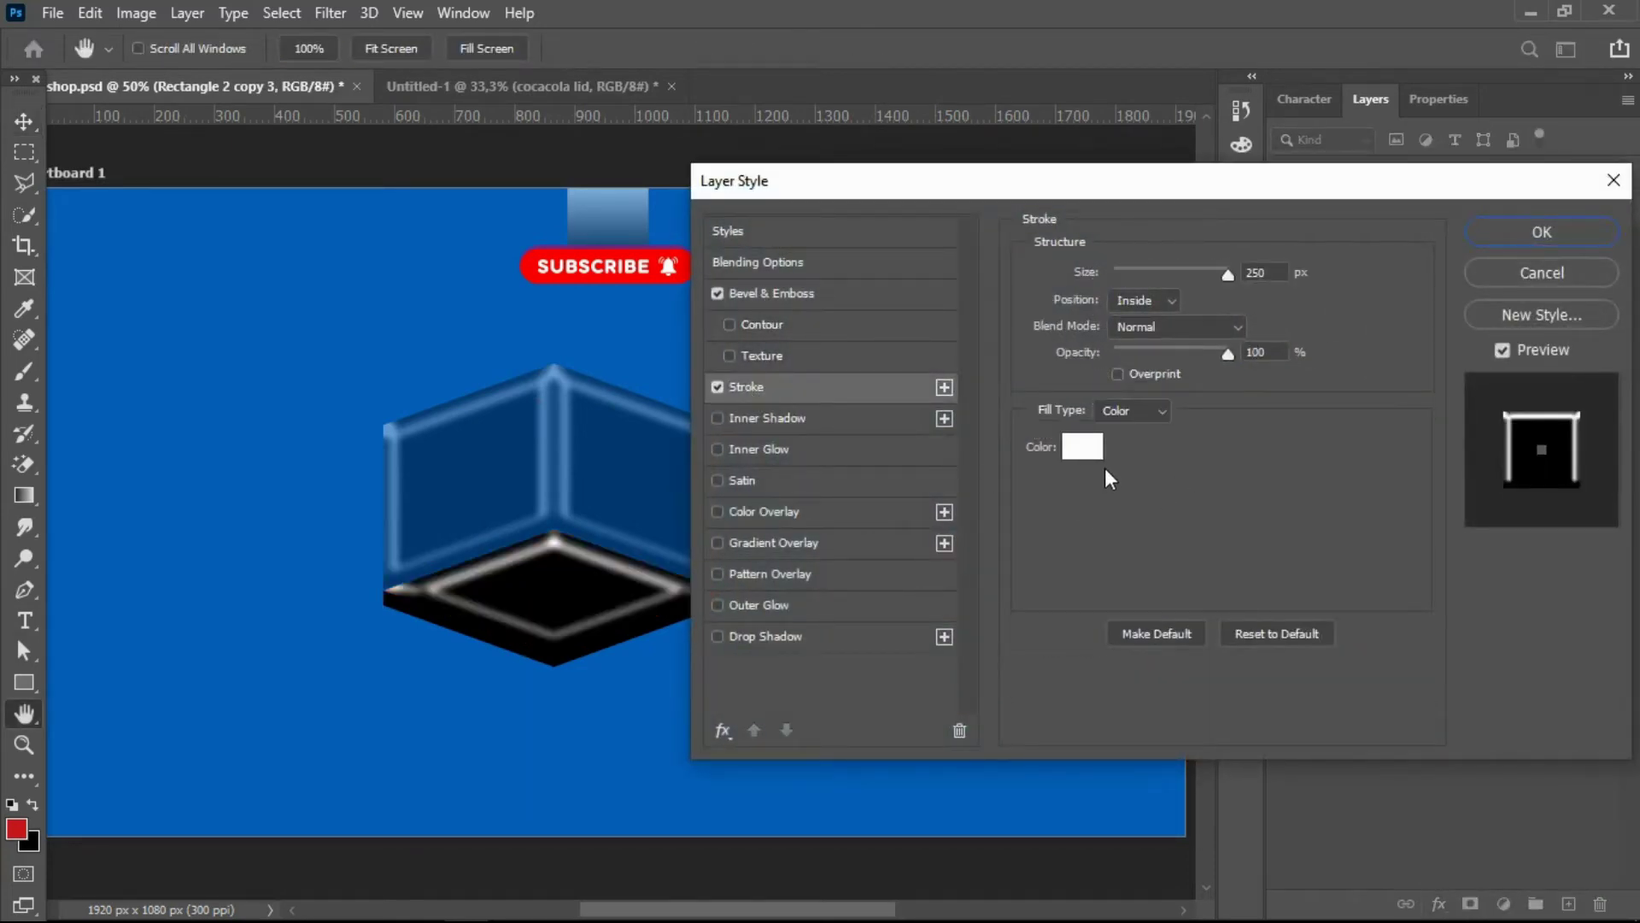
pyautogui.click(784, 293)
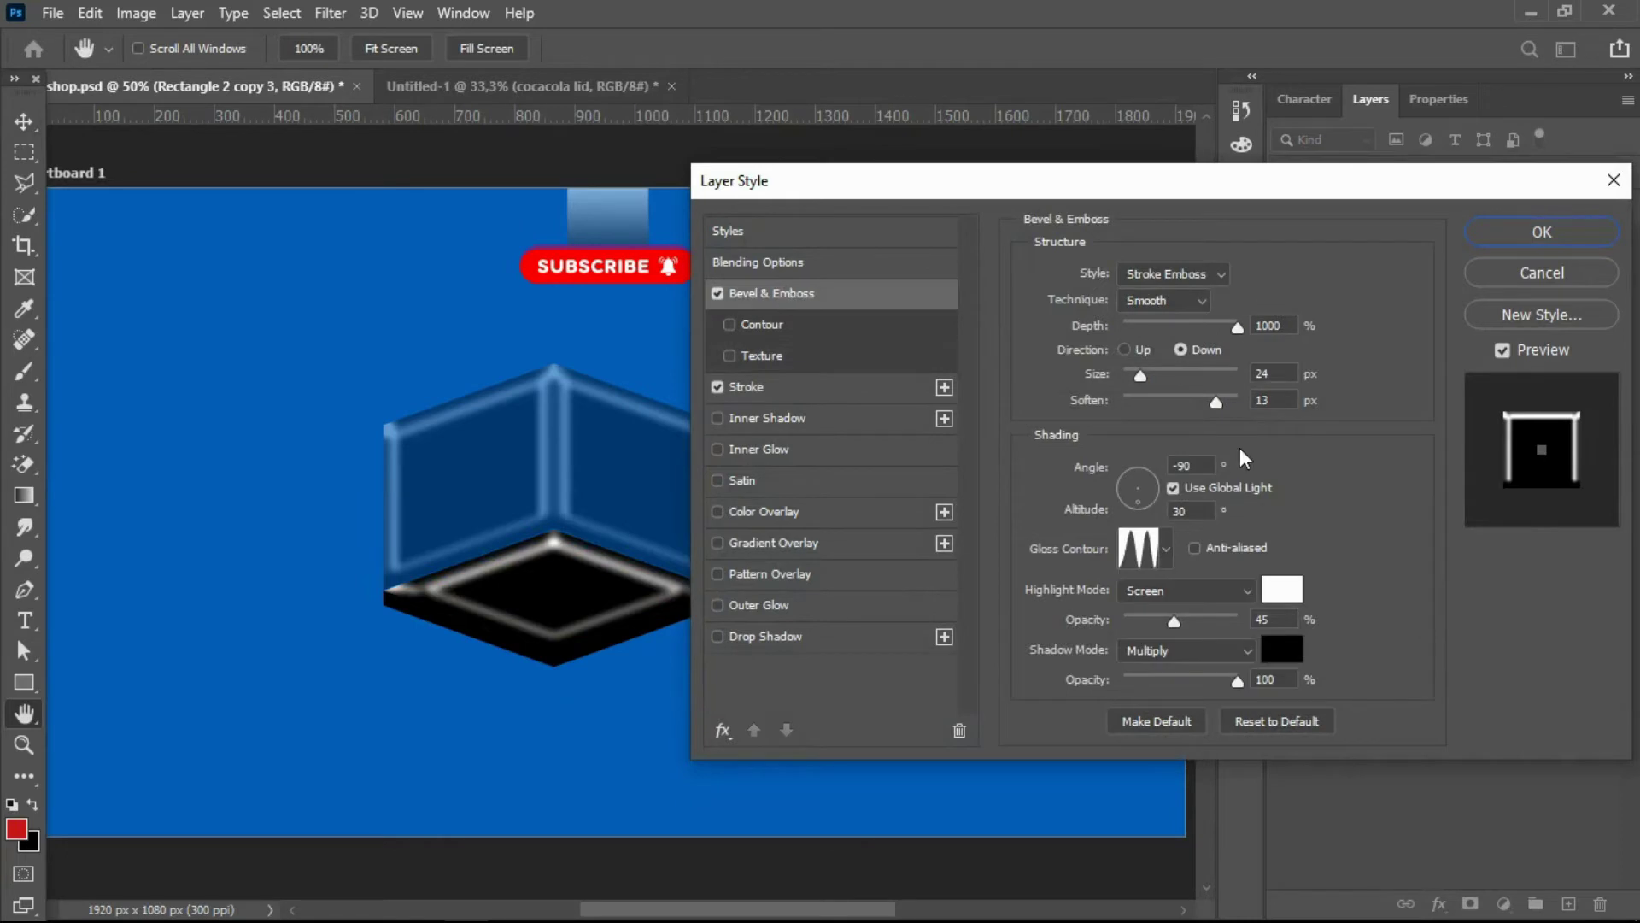
pyautogui.moveTo(1191, 680); pyautogui.dragTo(1152, 684)
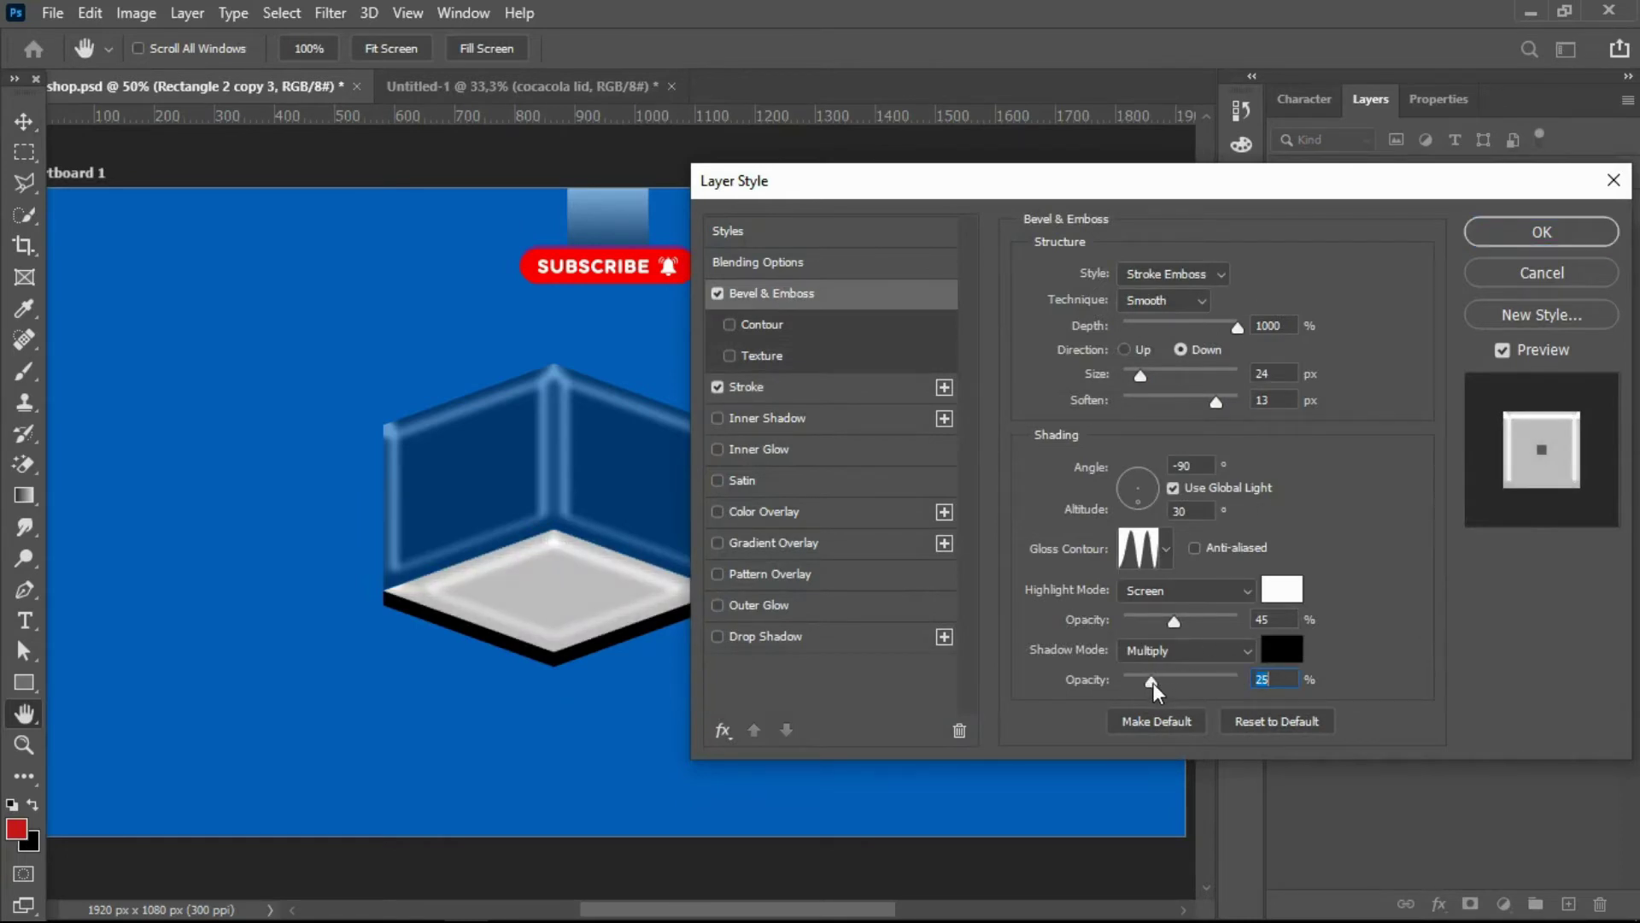
pyautogui.moveTo(1189, 618)
pyautogui.mouseDown()
pyautogui.moveTo(1163, 618)
pyautogui.moveTo(1202, 615)
pyautogui.mouseUp()
pyautogui.moveTo(1151, 681)
pyautogui.mouseDown()
pyautogui.moveTo(1181, 678)
pyautogui.moveTo(1166, 680)
pyautogui.mouseUp()
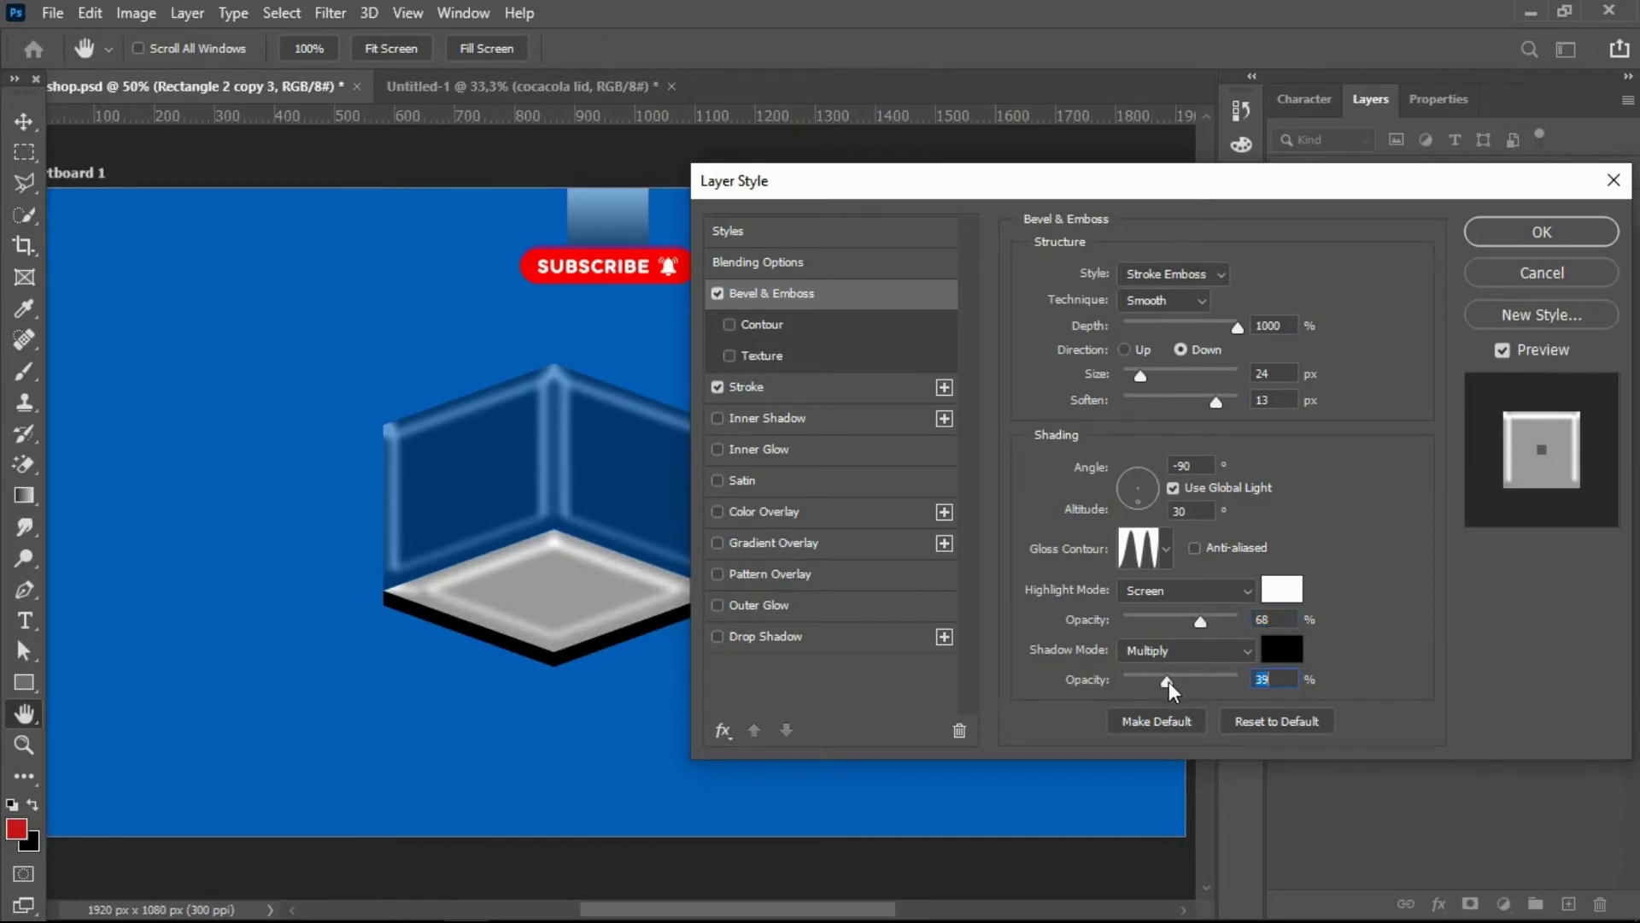
pyautogui.click(1548, 233)
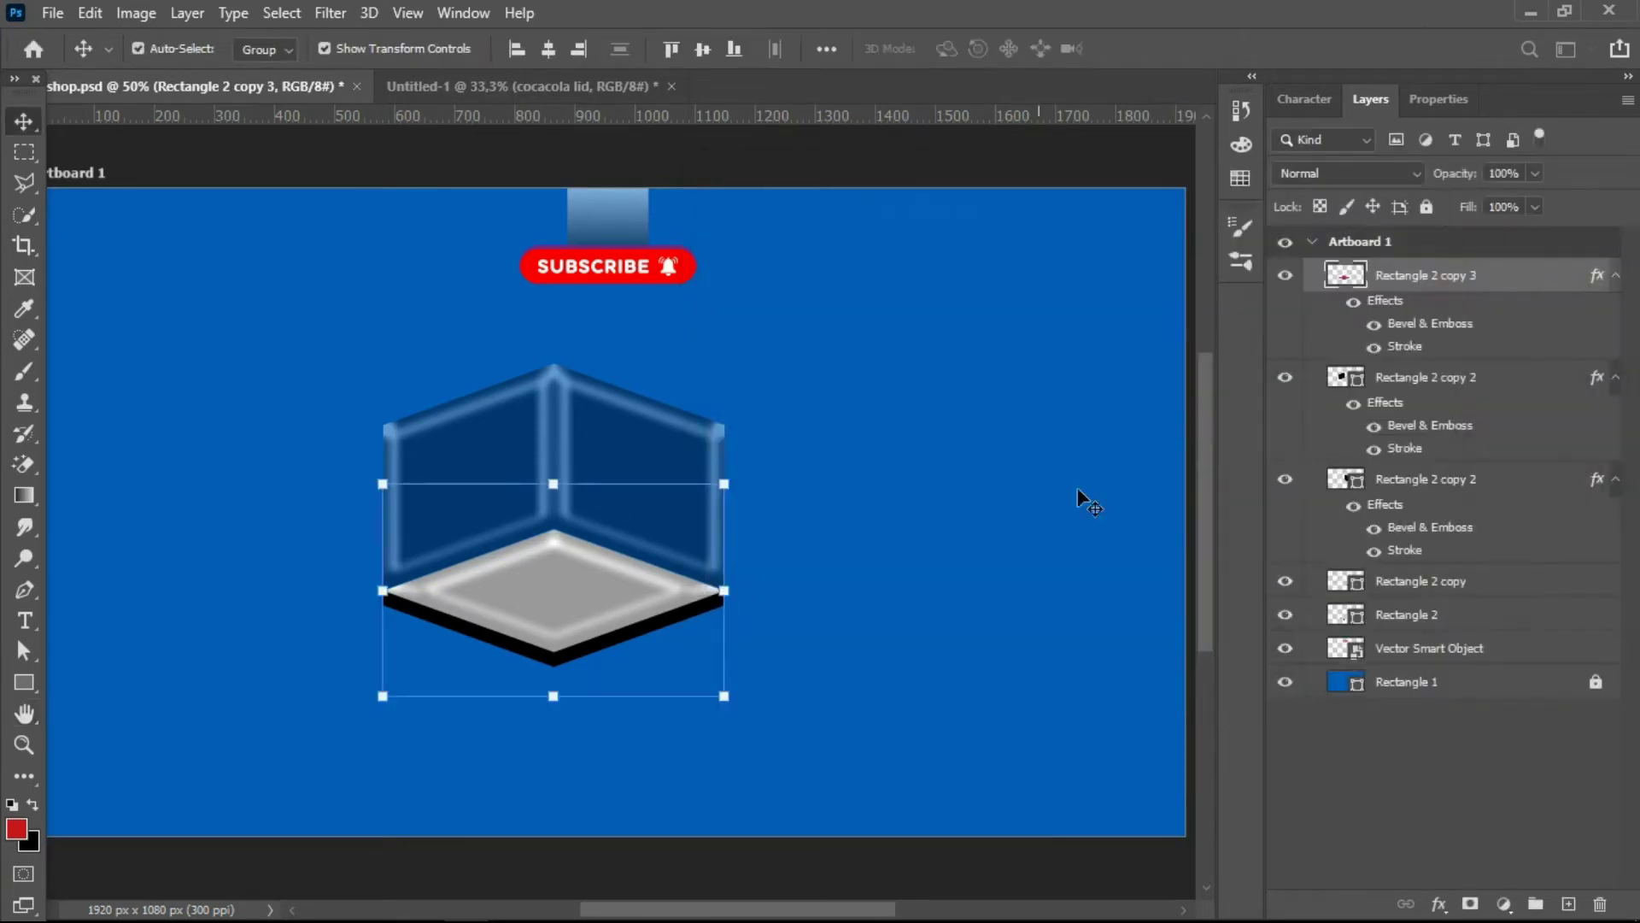
pyautogui.click(765, 622)
# - Combine Rectangle 2 and Rectangle 2 copy into a single smart object
pyautogui.click(705, 612)
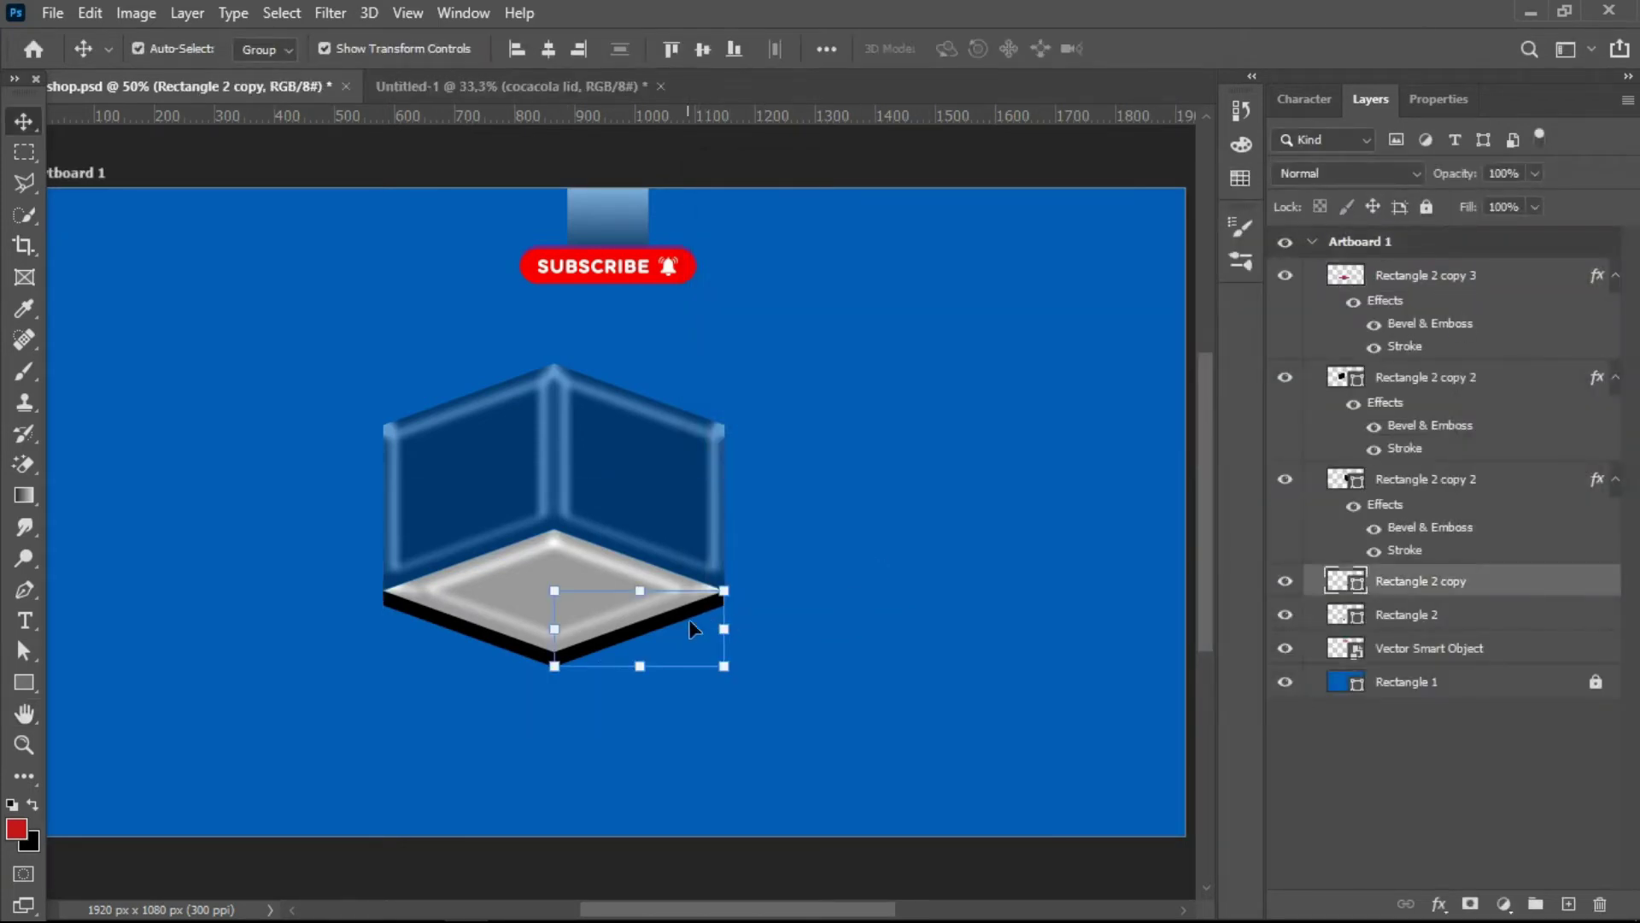
pyautogui.keyDown('shift'); pyautogui.click(516, 656); pyautogui.keyUp('shift')
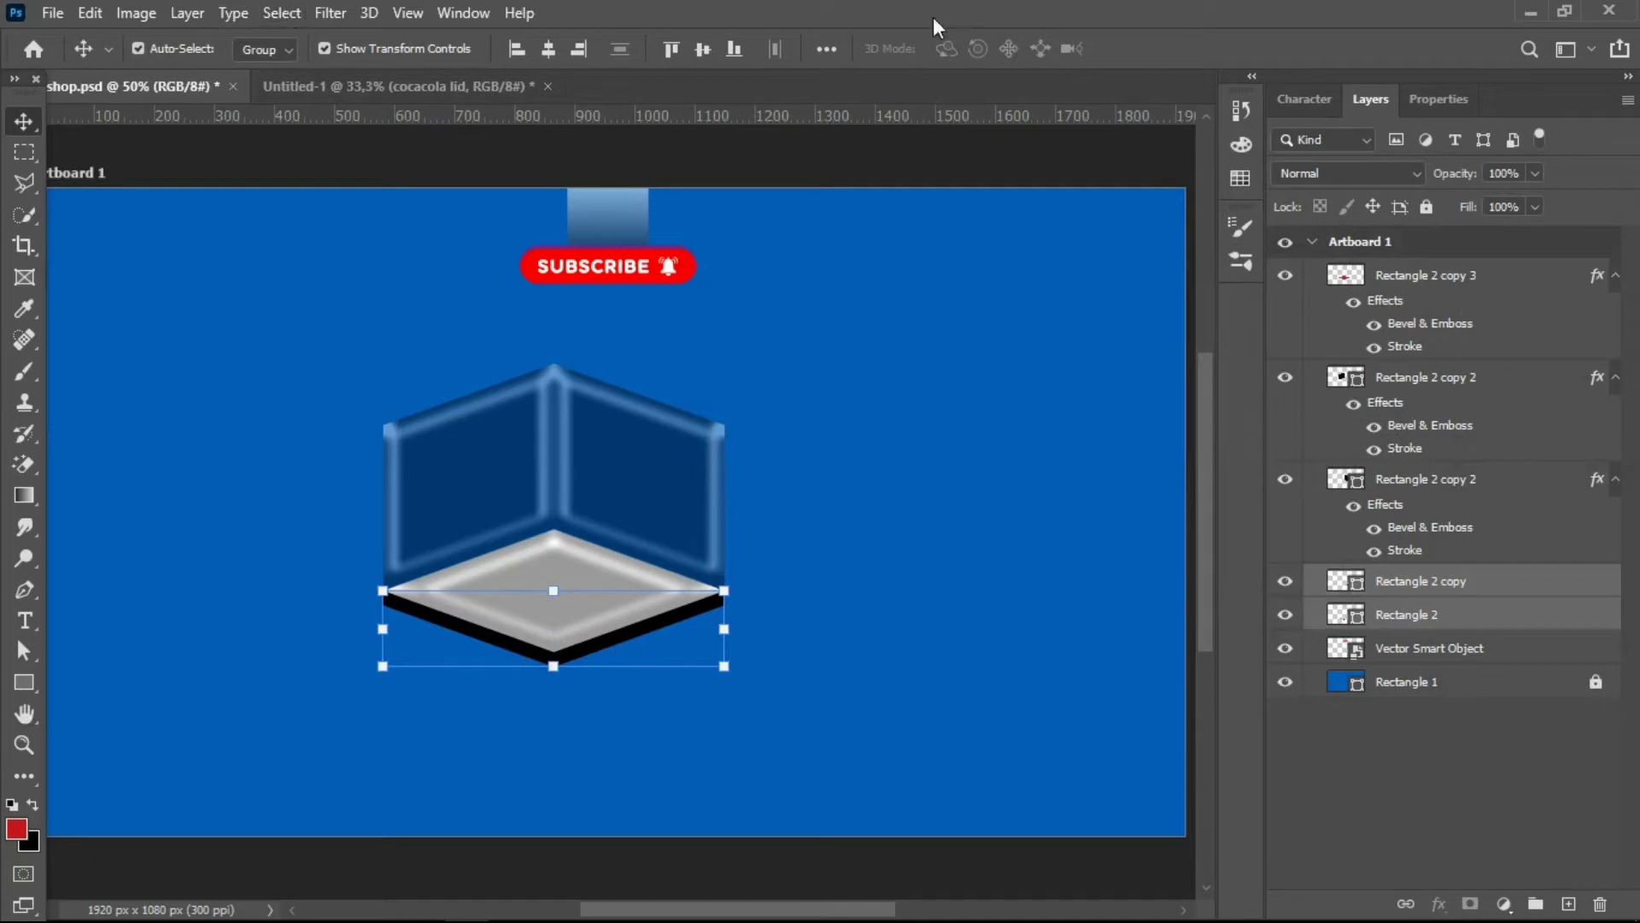
pyautogui.rightClick(1493, 581)
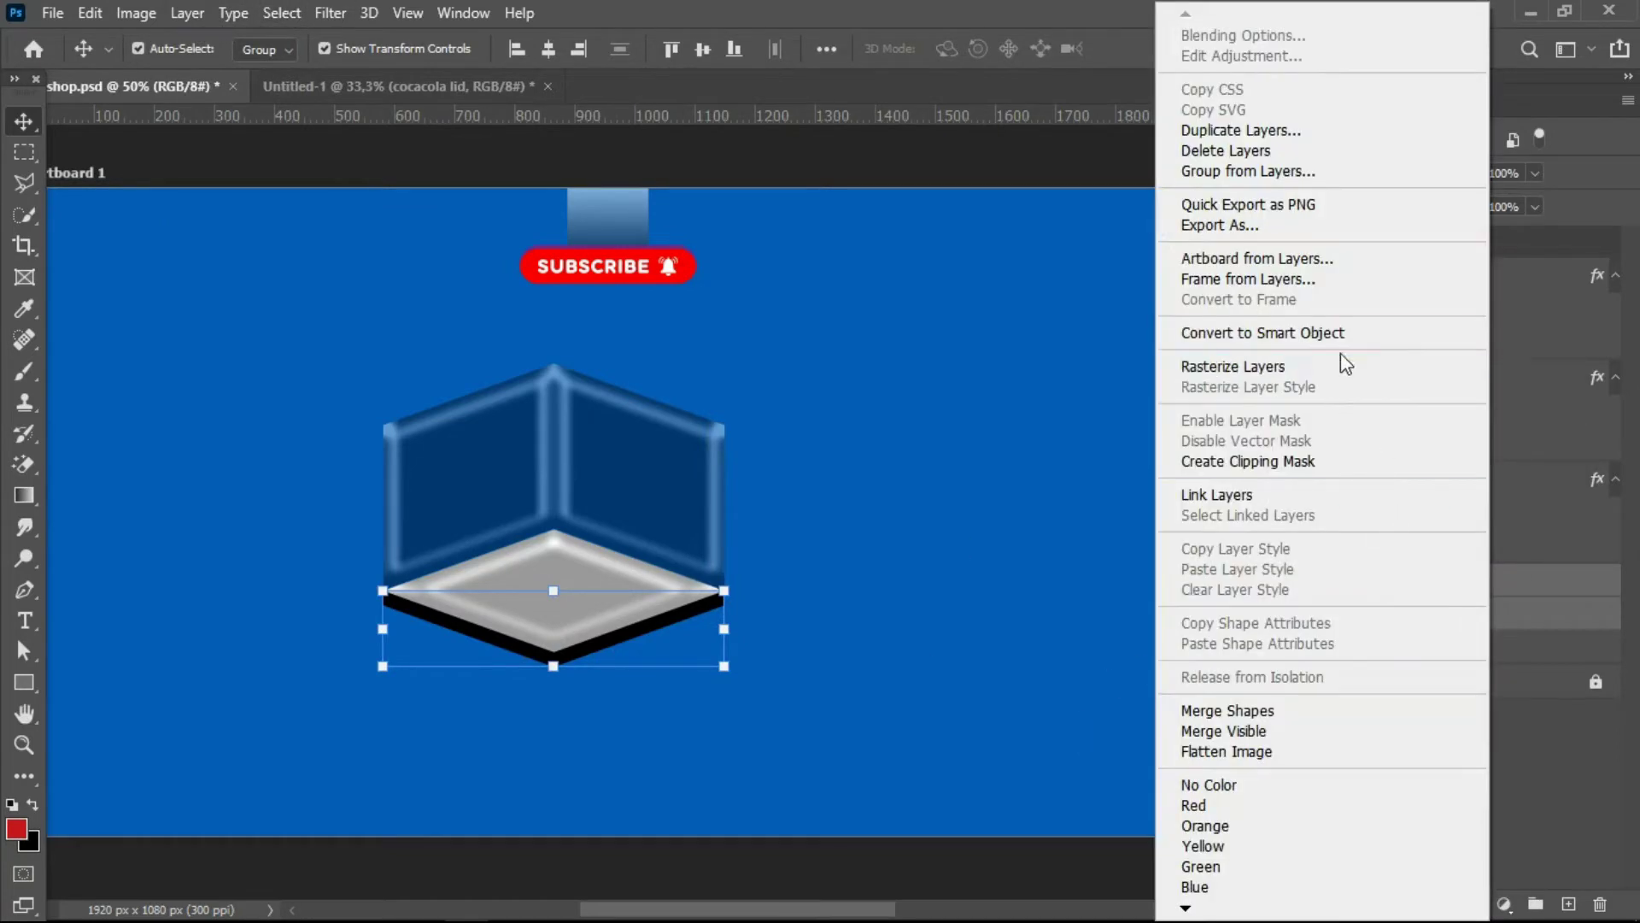
pyautogui.click(1343, 335)
pyautogui.click(909, 557)
pyautogui.click(611, 640)
# - Add Bevel & Emboss and Stroke to the base, with depth 313 and size 250
pyautogui.click(1439, 904)
pyautogui.click(1493, 702)
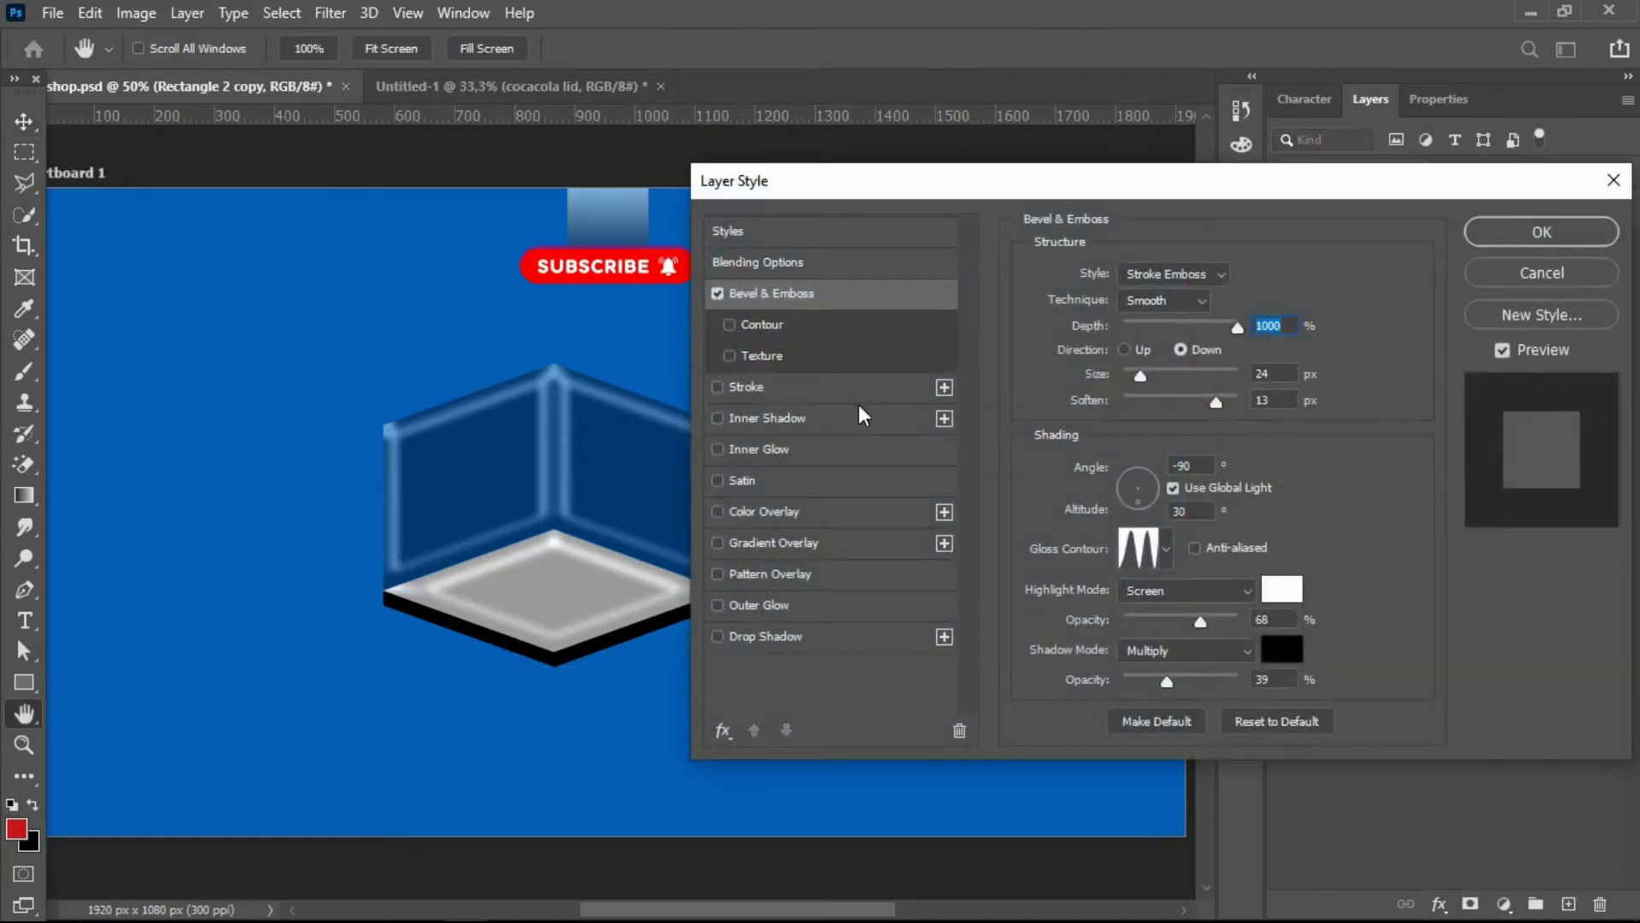
pyautogui.click(779, 387)
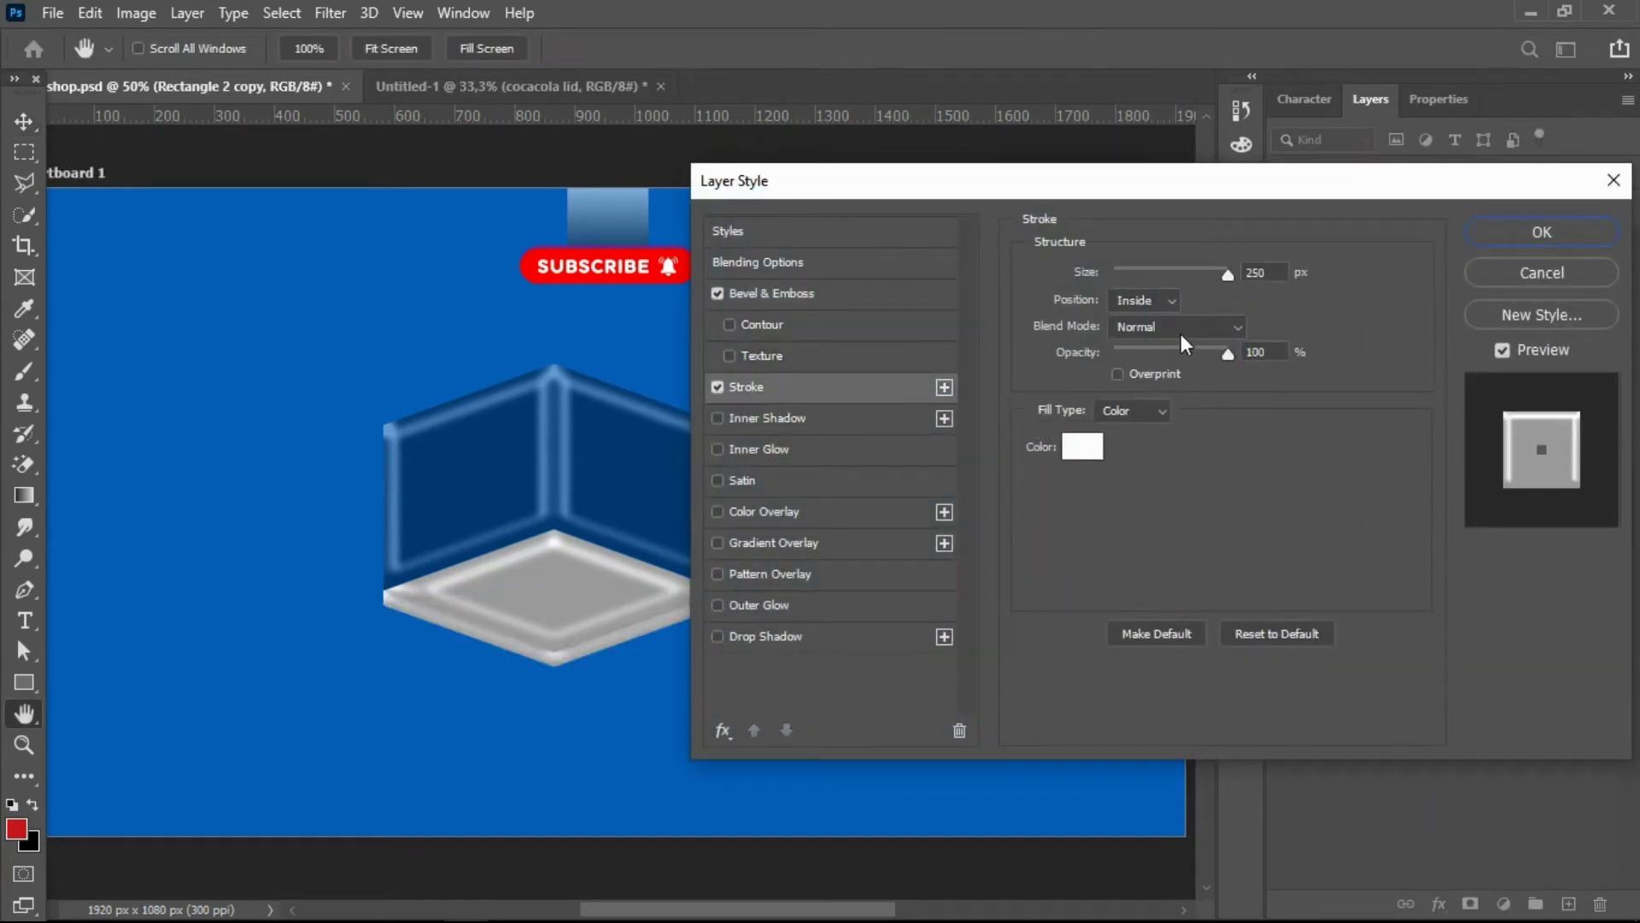
pyautogui.click(888, 297)
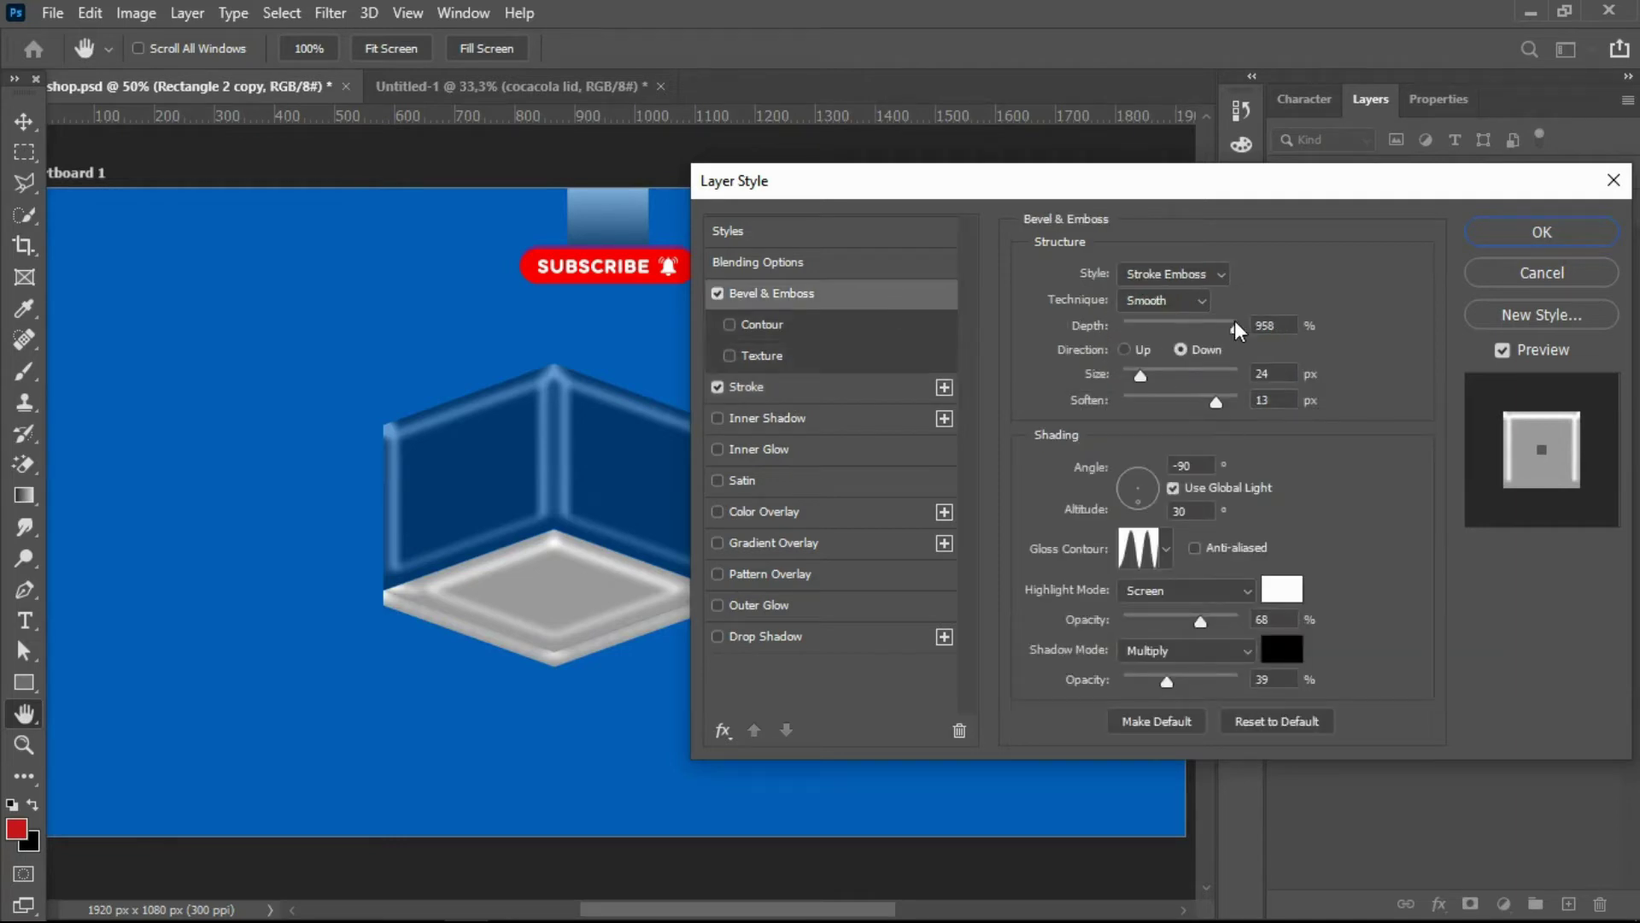
pyautogui.moveTo(1215, 327)
pyautogui.mouseDown()
pyautogui.moveTo(1162, 335)
pyautogui.moveTo(1186, 376)
pyautogui.moveTo(1160, 376)
pyautogui.moveTo(1237, 373)
pyautogui.moveTo(1172, 402)
pyautogui.mouseUp()
pyautogui.click(1285, 377)
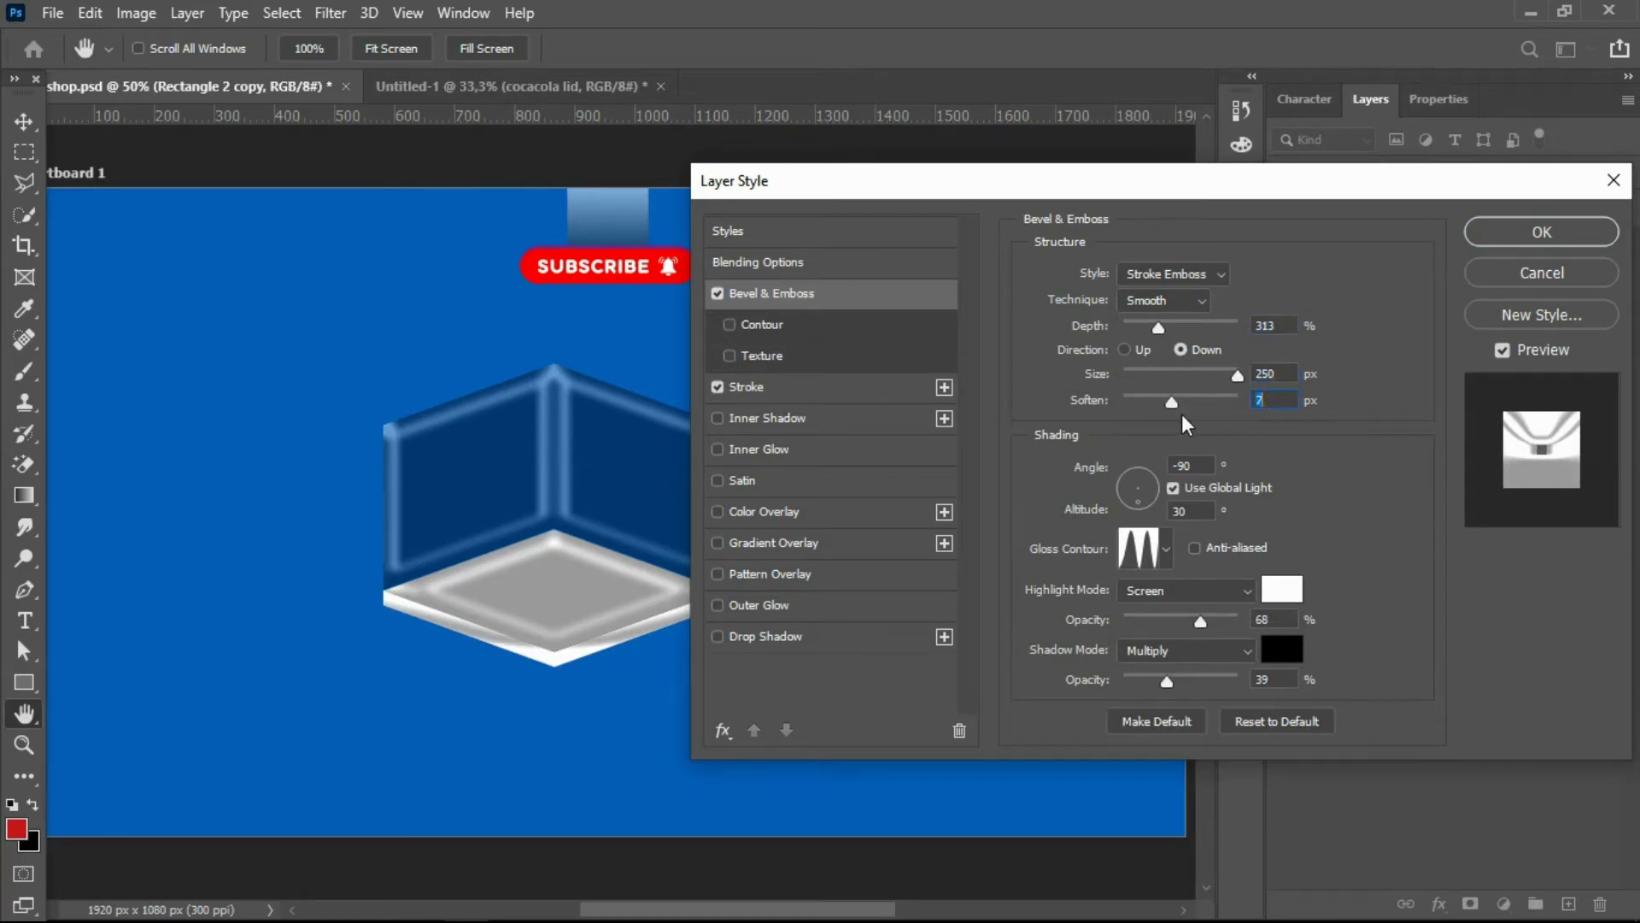
# - Darken the bevel shadow, use Inner Bevel, cut softening to 2 px, and apply
pyautogui.moveTo(1166, 681); pyautogui.dragTo(1204, 680)
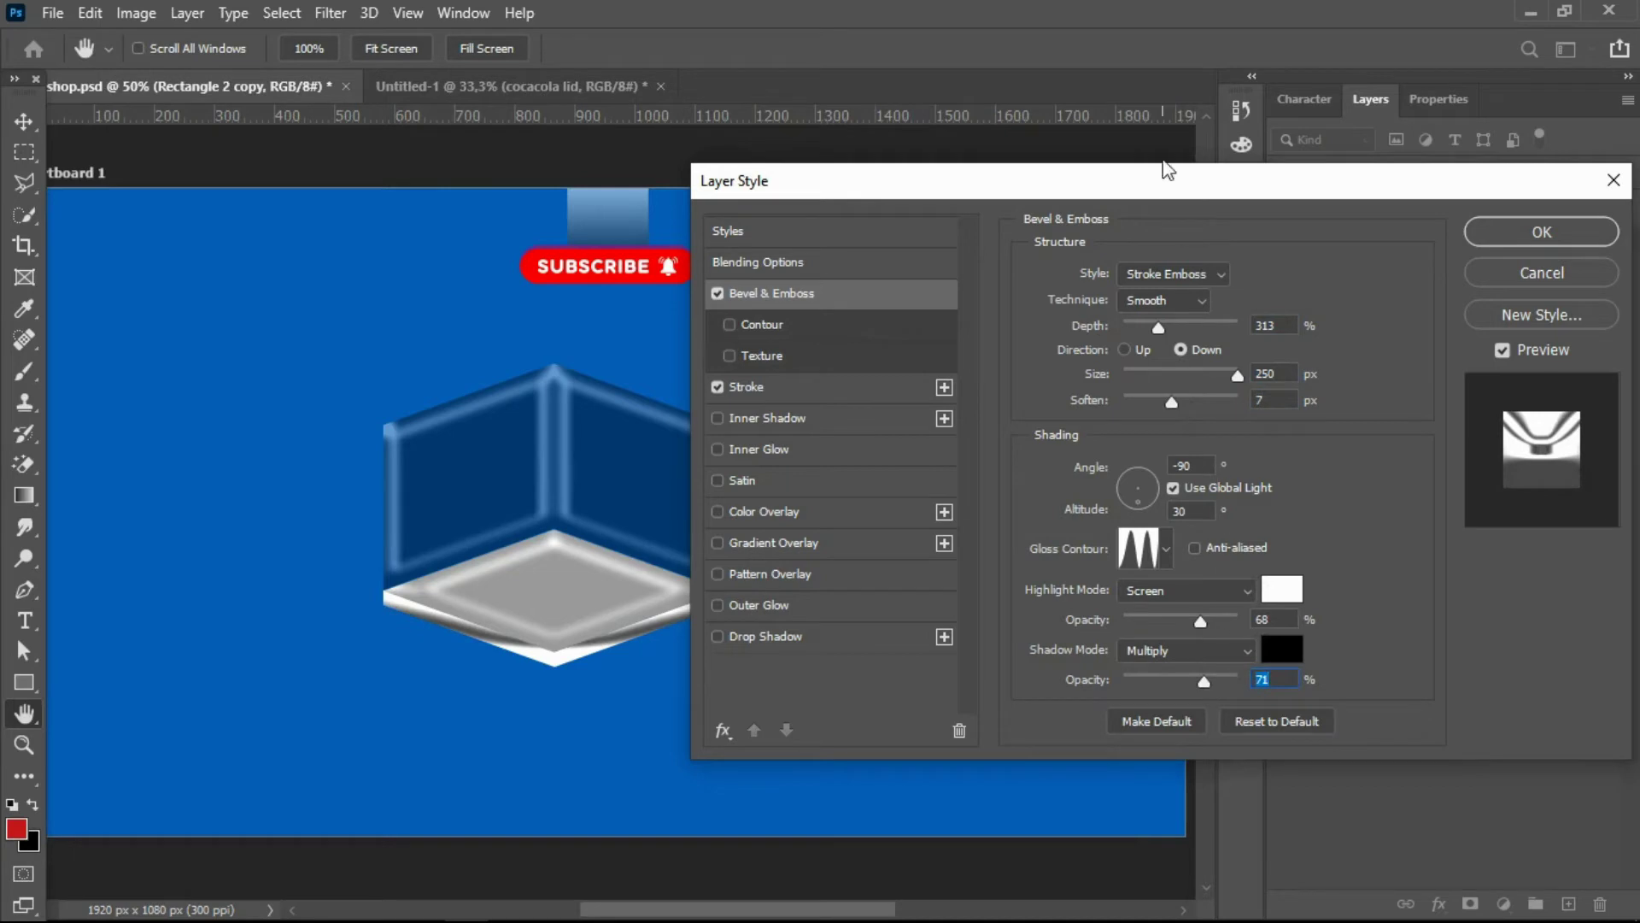
pyautogui.click(1193, 275)
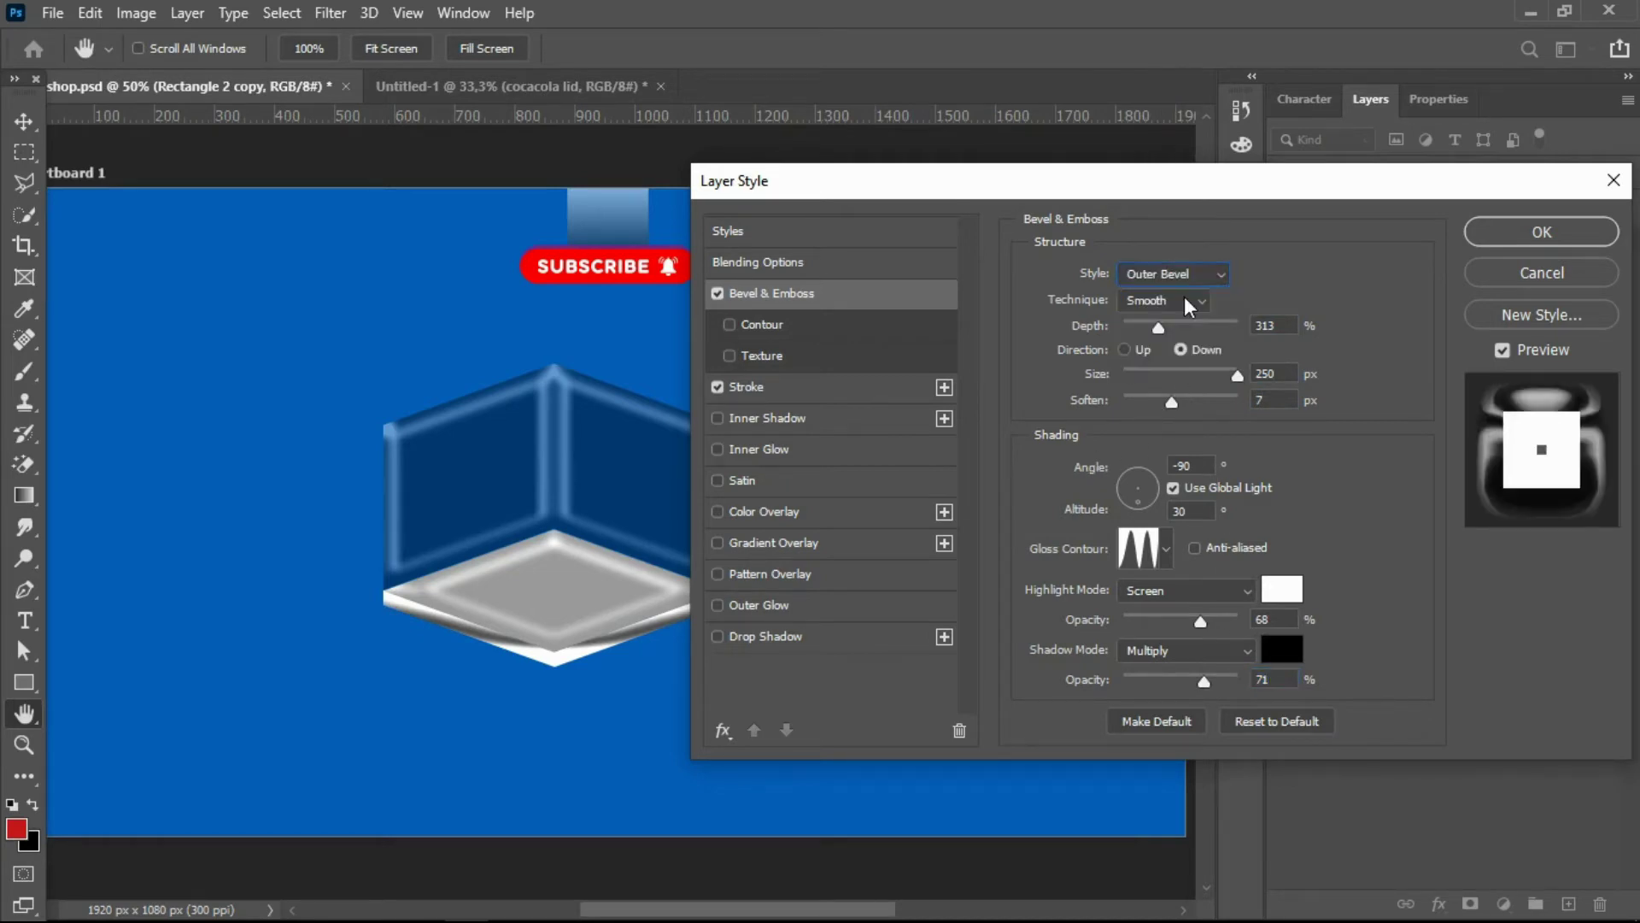
pyautogui.click(1180, 274)
pyautogui.click(1177, 301)
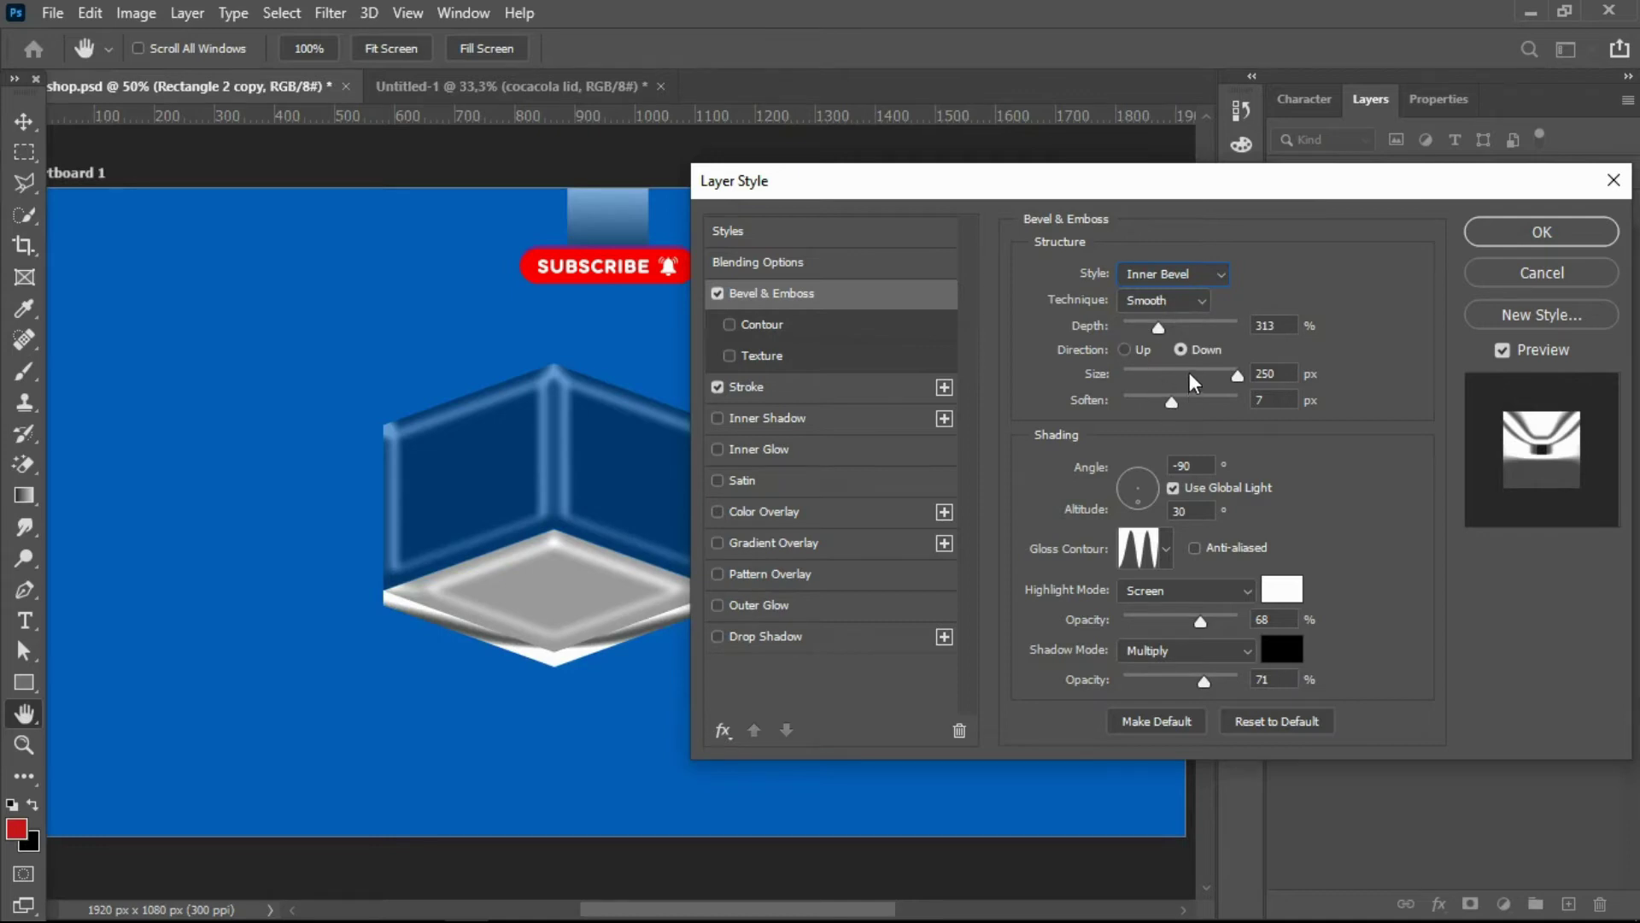
pyautogui.moveTo(1175, 369); pyautogui.dragTo(1279, 374)
pyautogui.moveTo(1177, 409); pyautogui.dragTo(1136, 404)
pyautogui.click(1596, 234)
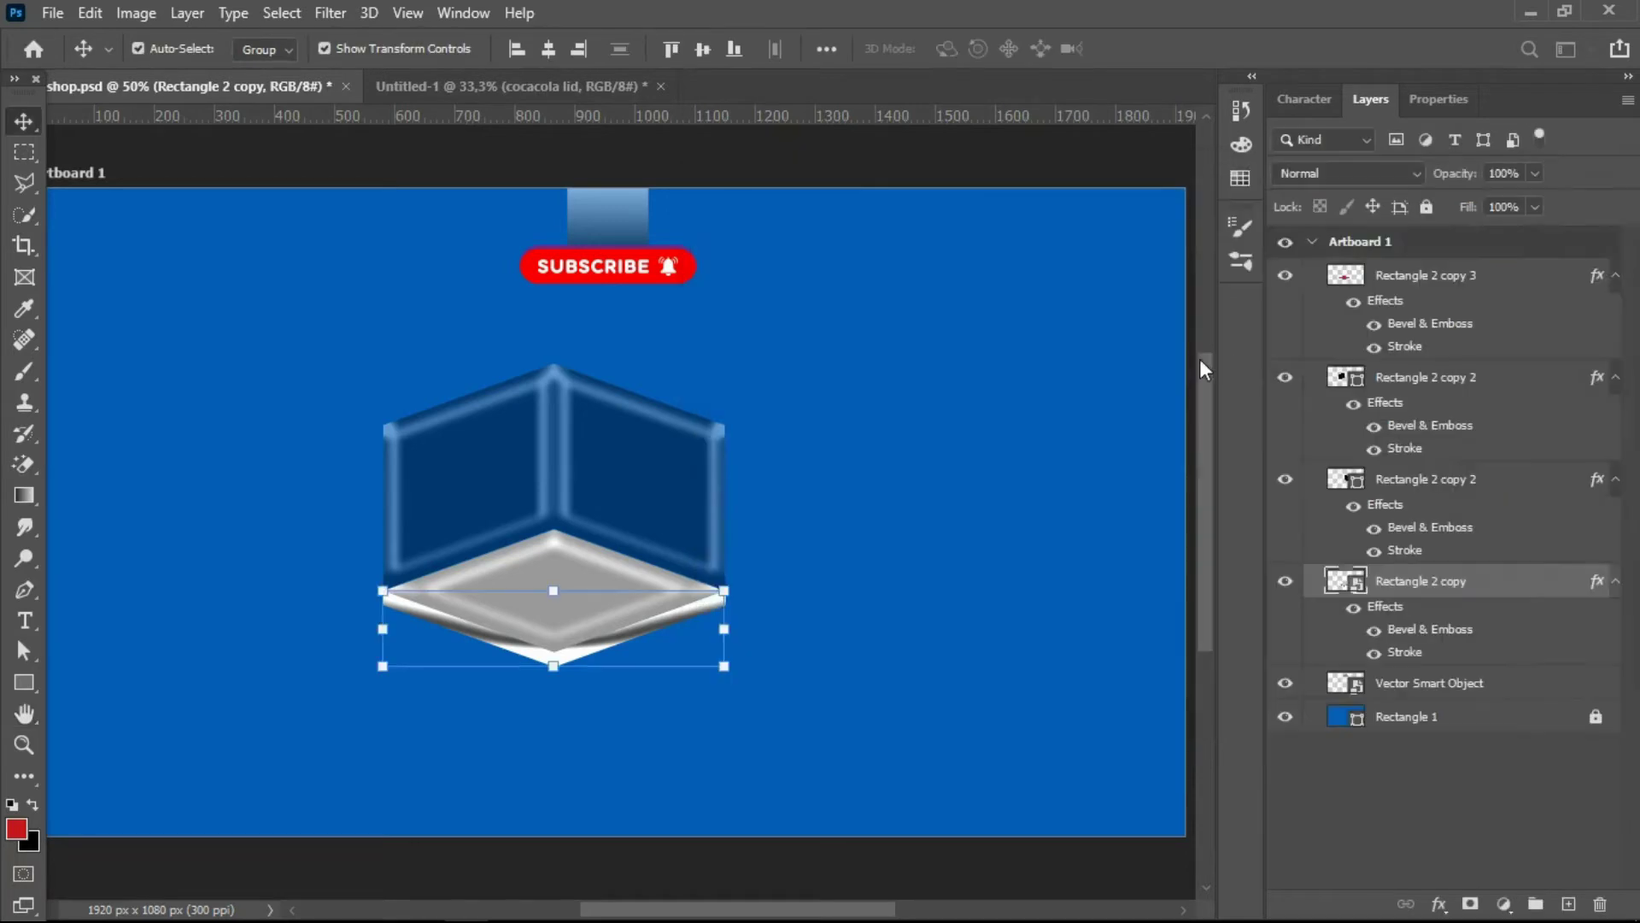
# - Select the cube's floor layer, Rectangle 2 copy 3, with the Move tool
pyautogui.click(20, 651)
pyautogui.click(430, 613)
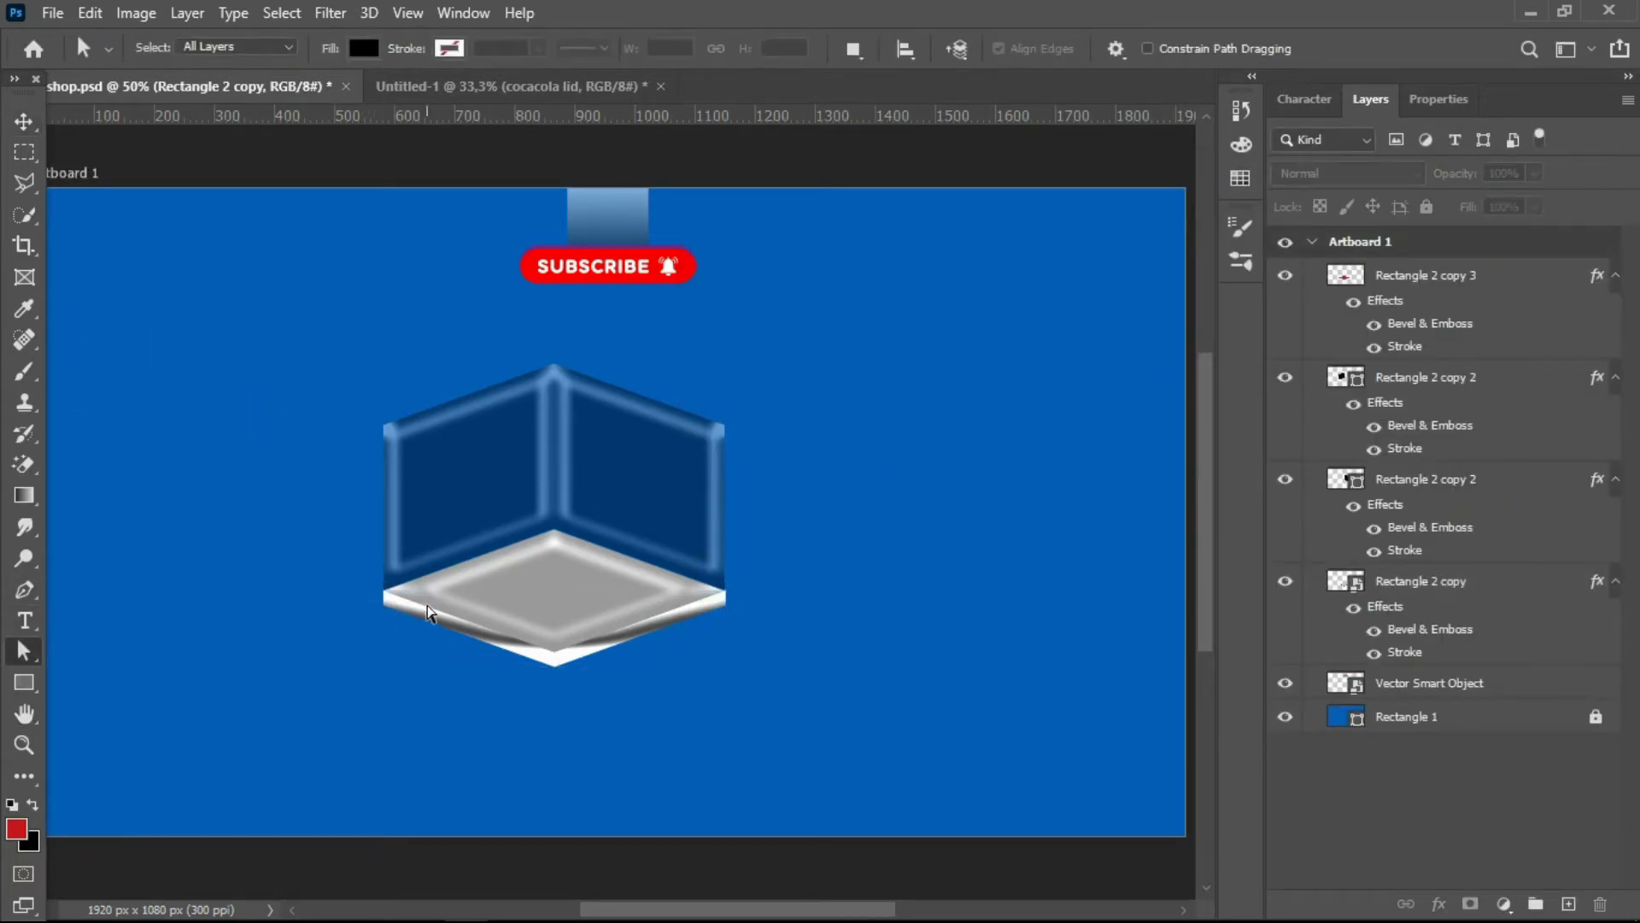
pyautogui.click(24, 122)
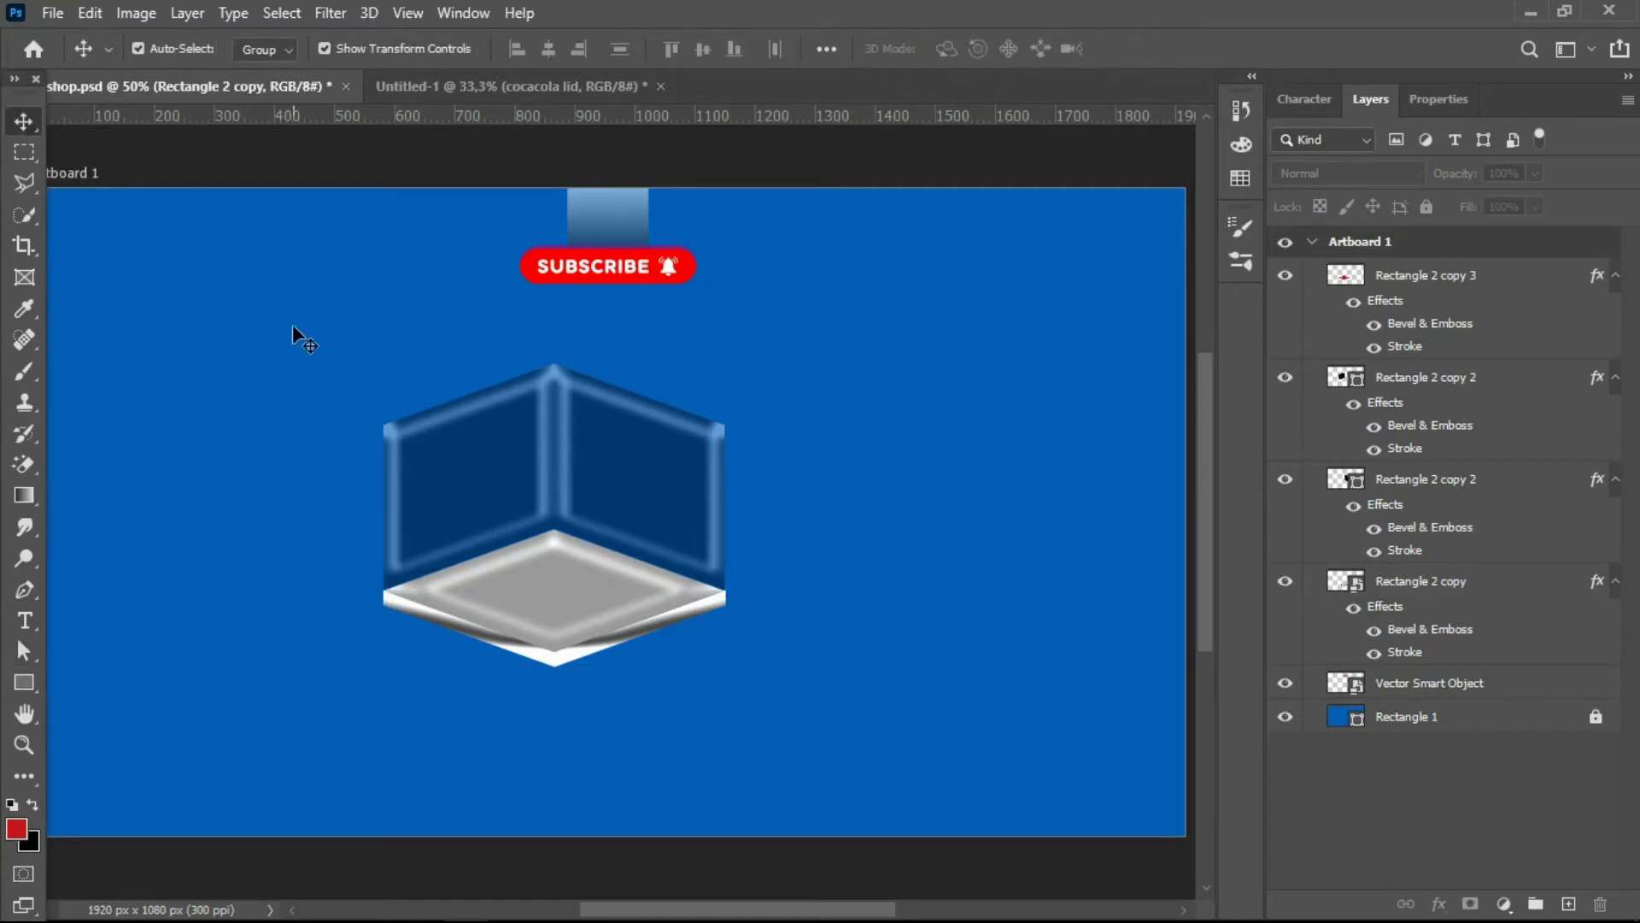
pyautogui.click(566, 557)
pyautogui.click(844, 589)
pyautogui.click(582, 588)
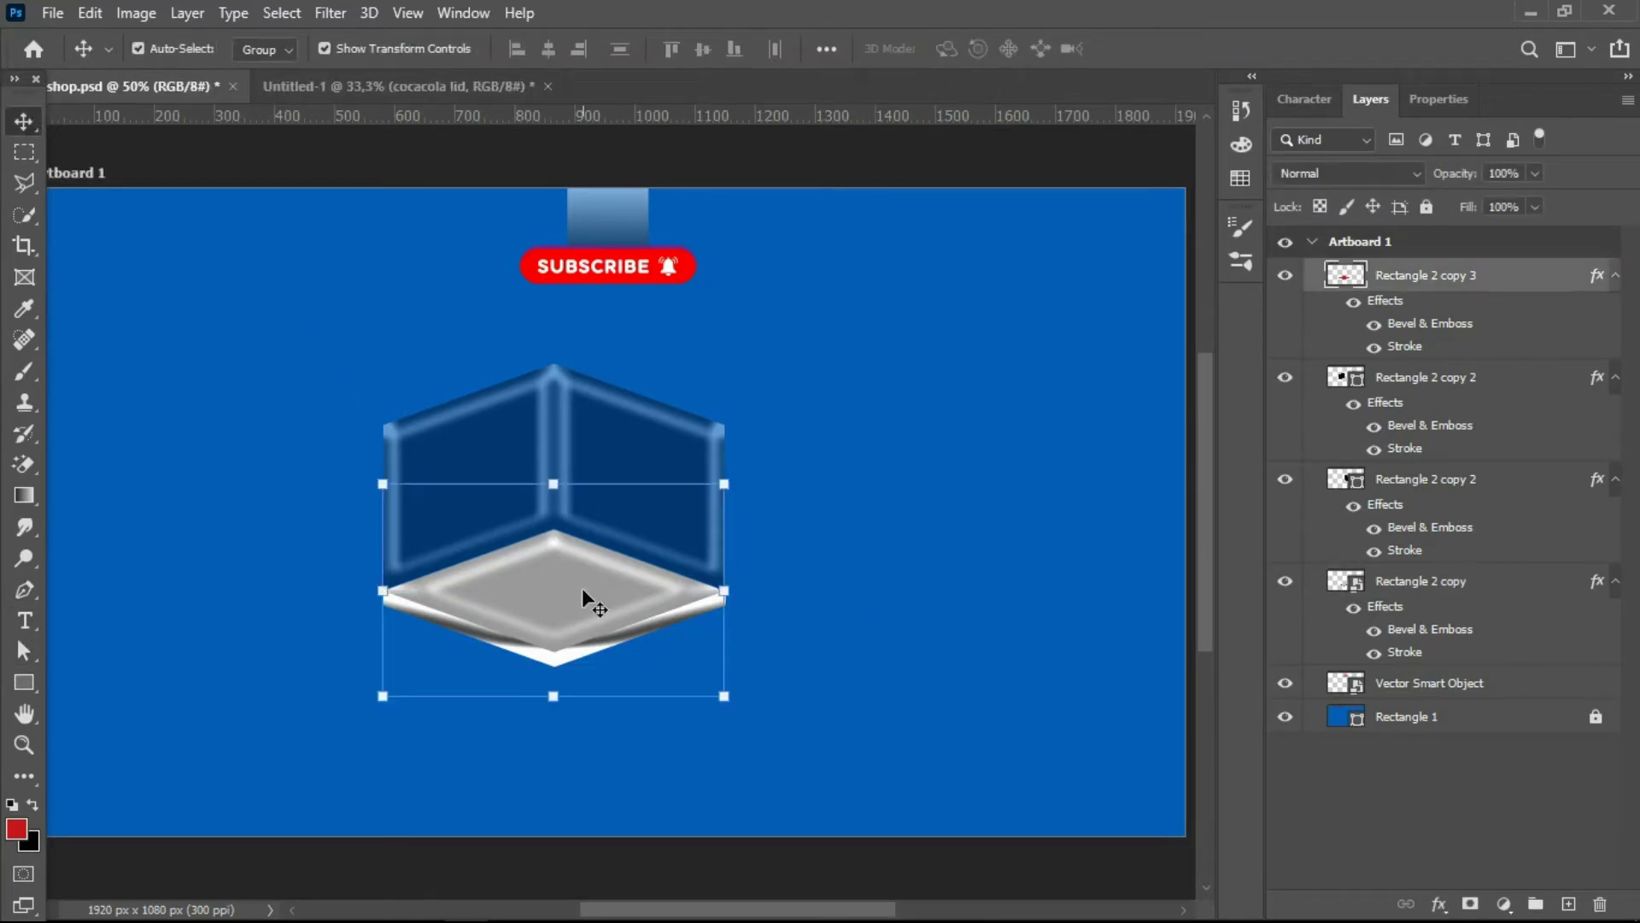
# - Set the floor bevel to 43 px size, 84% highlight and 58% shadow opacity
pyautogui.click(1435, 902)
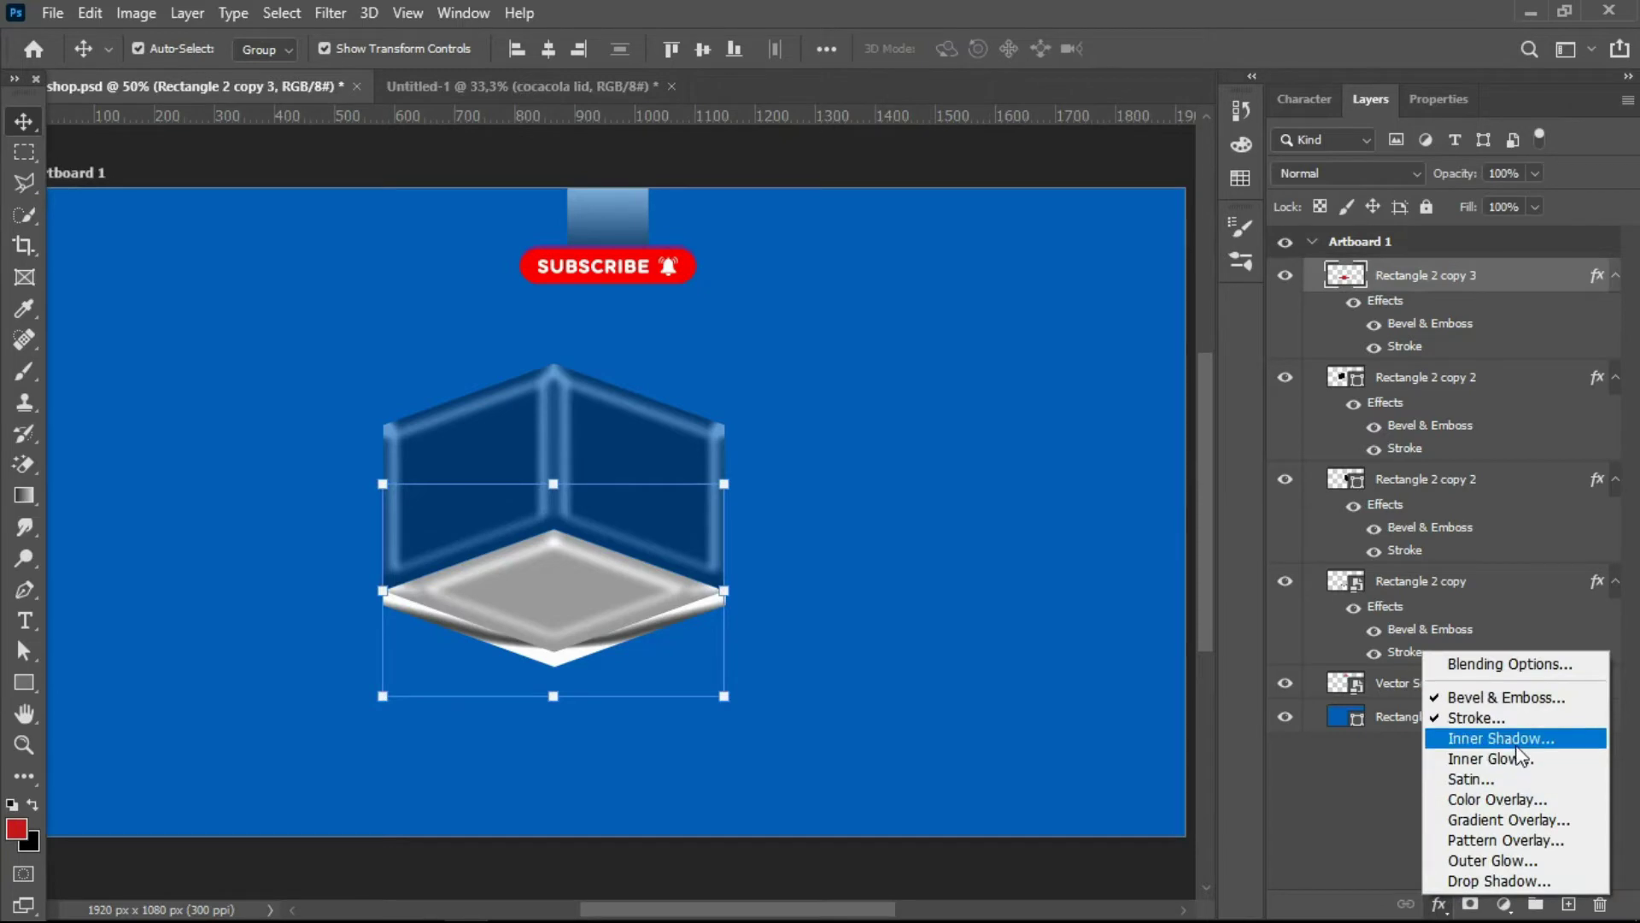
pyautogui.click(1520, 699)
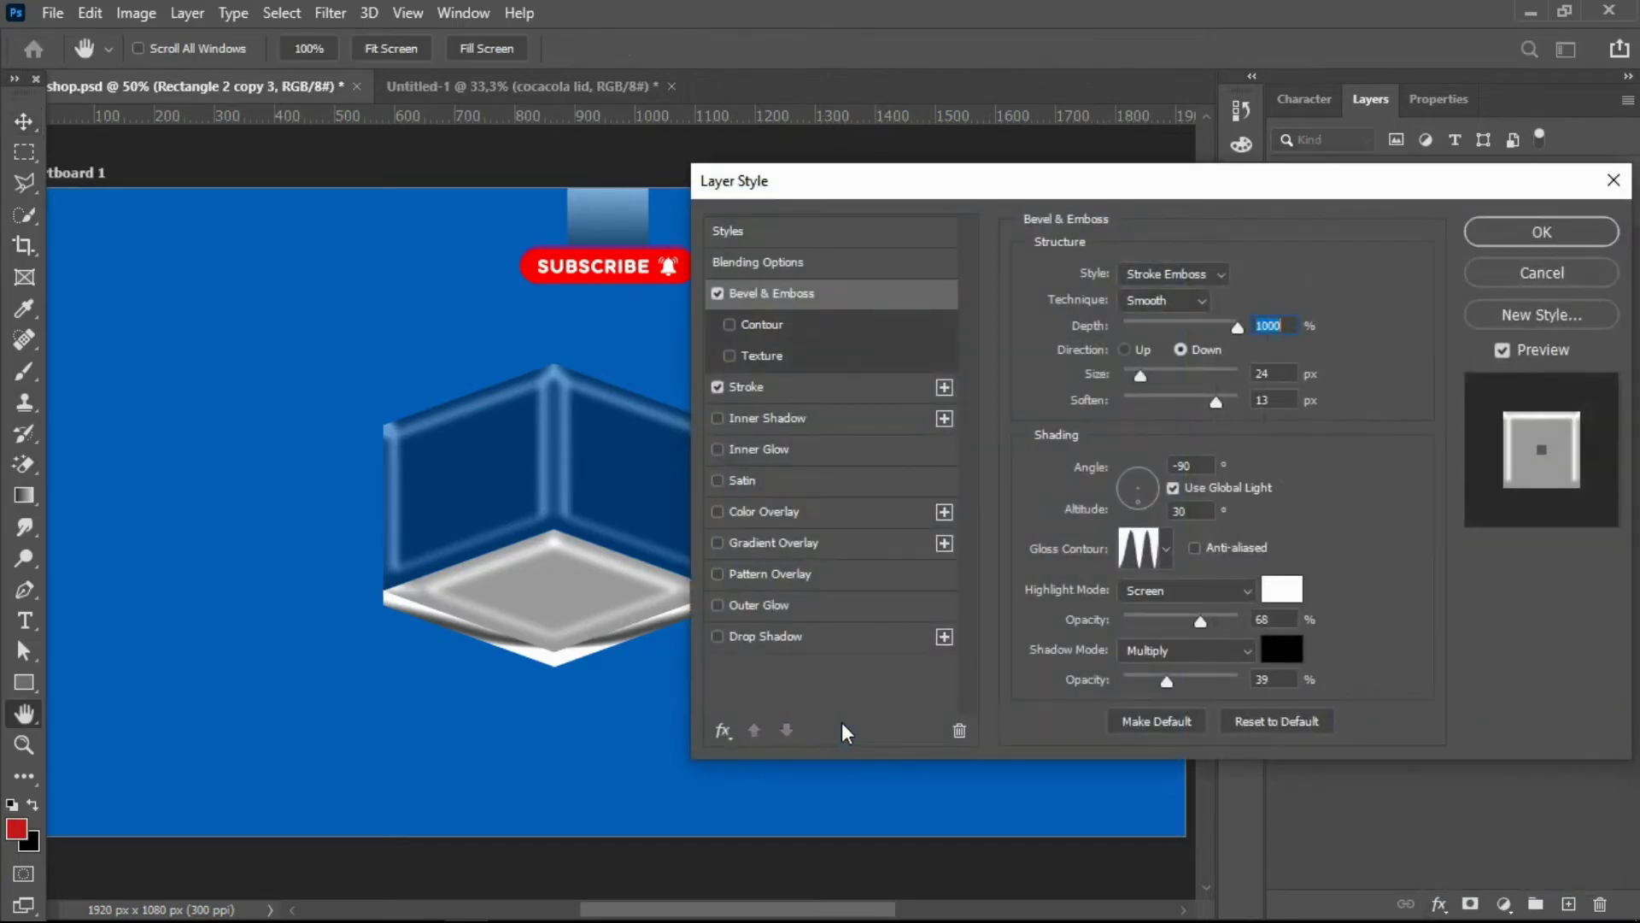
pyautogui.moveTo(1169, 682); pyautogui.dragTo(1190, 680)
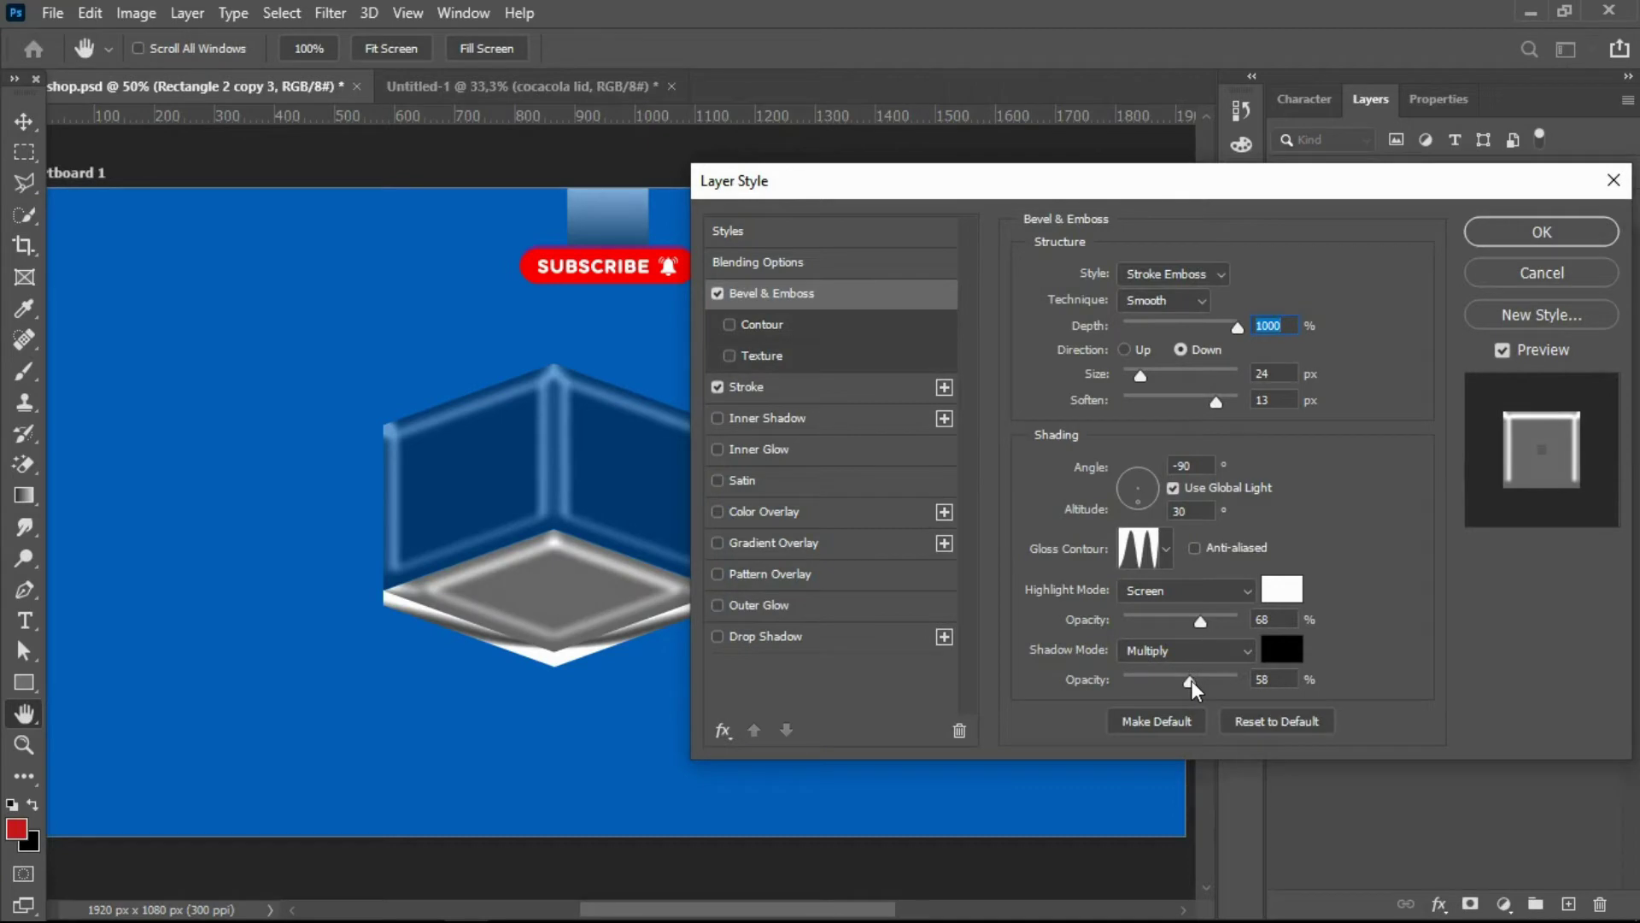
pyautogui.click(1191, 680)
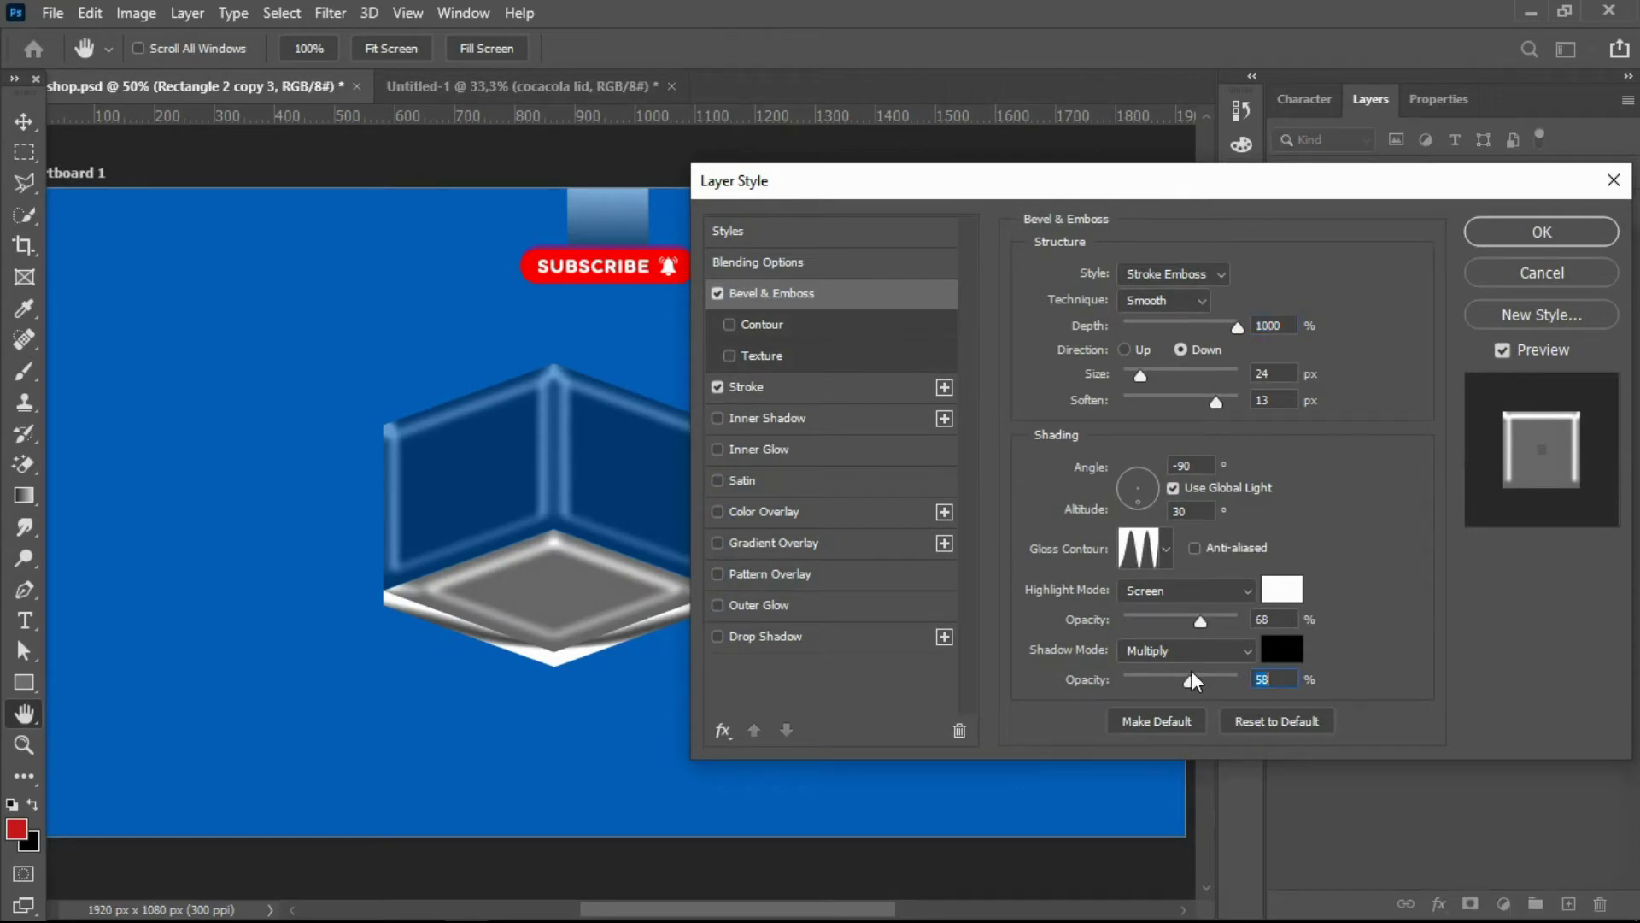
pyautogui.moveTo(1202, 617); pyautogui.dragTo(1131, 630)
pyautogui.click(1222, 619)
pyautogui.moveTo(1145, 381); pyautogui.dragTo(1151, 378)
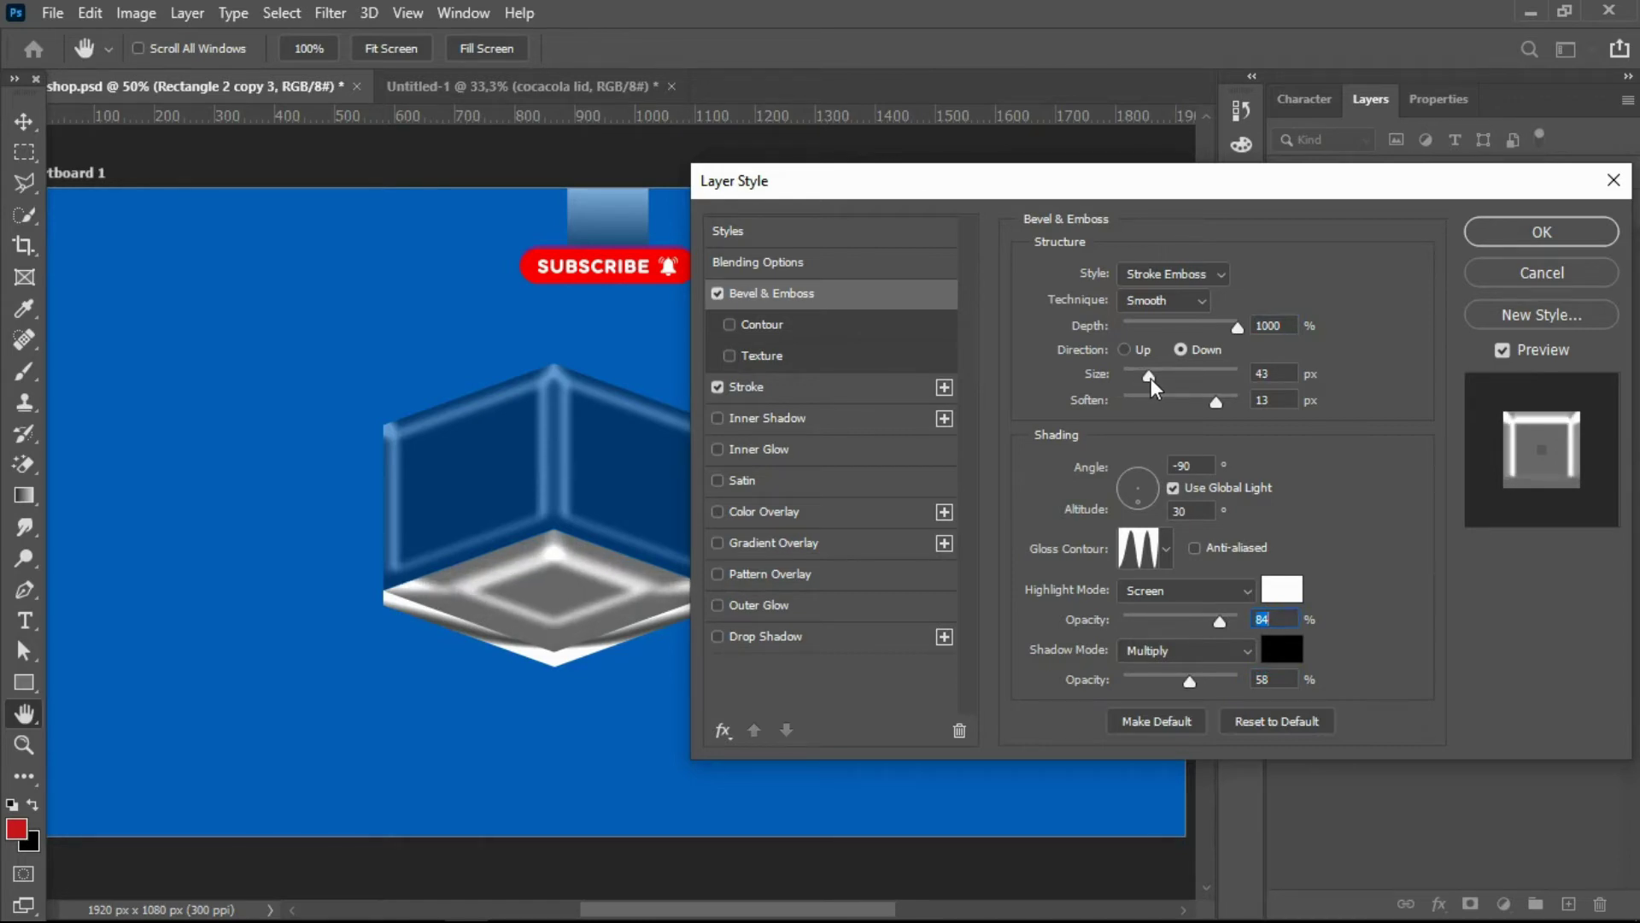
pyautogui.click(1480, 241)
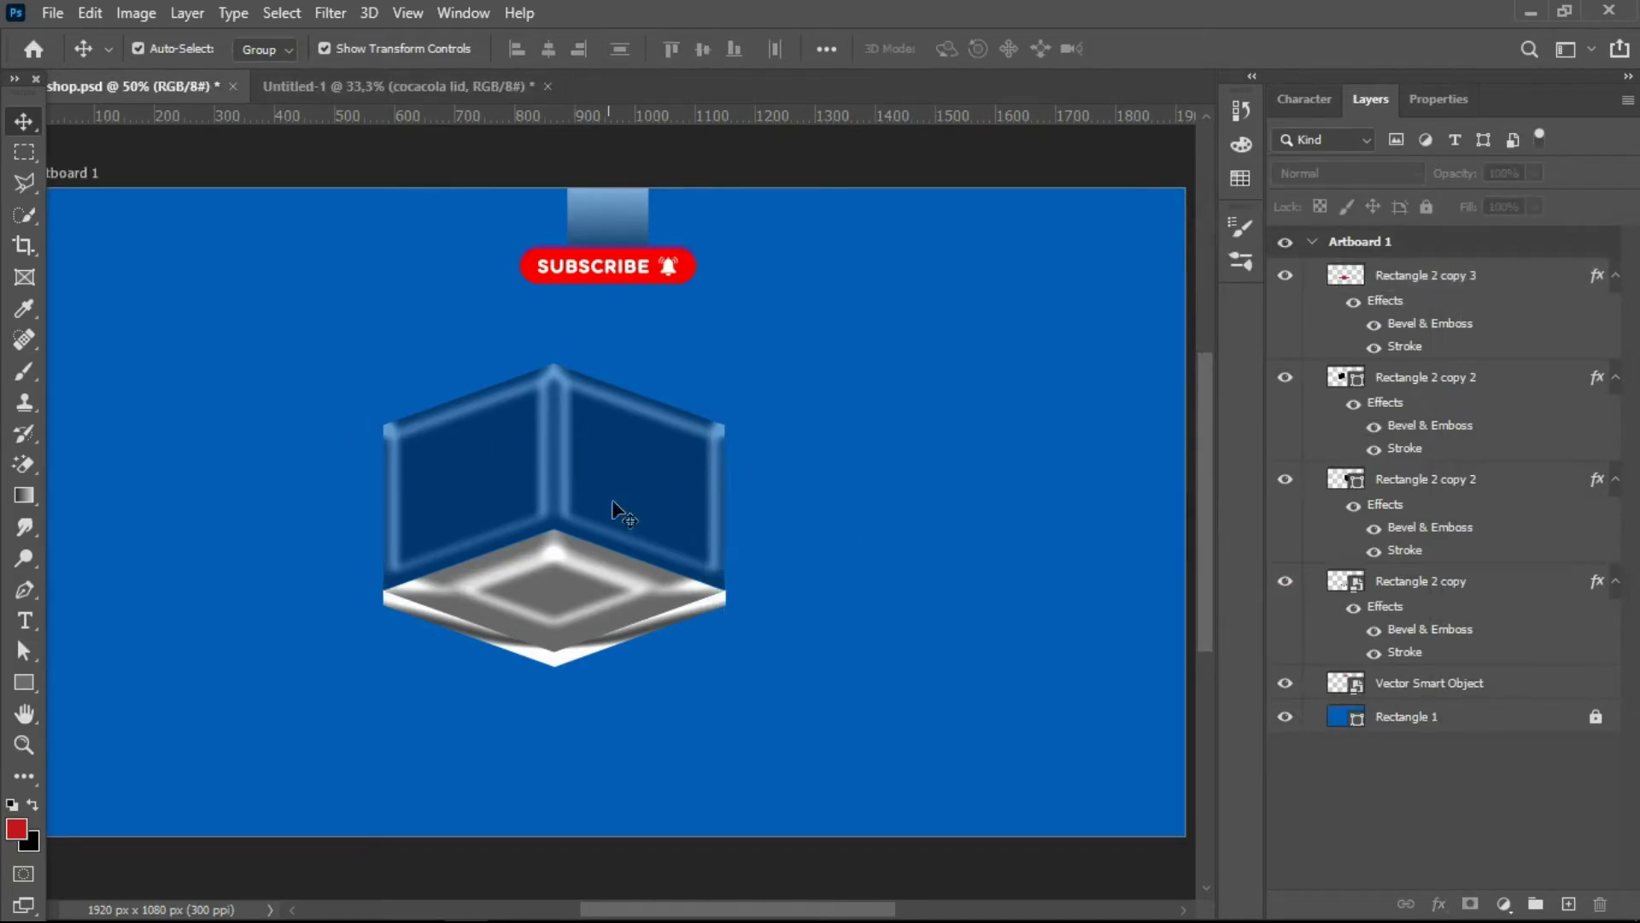
# - Duplicate the two translucent walls and rotate the copies 180° onto the cube's front
pyautogui.moveTo(520, 346)
pyautogui.mouseDown()
pyautogui.moveTo(551, 446)
pyautogui.moveTo(868, 411)
pyautogui.mouseUp()
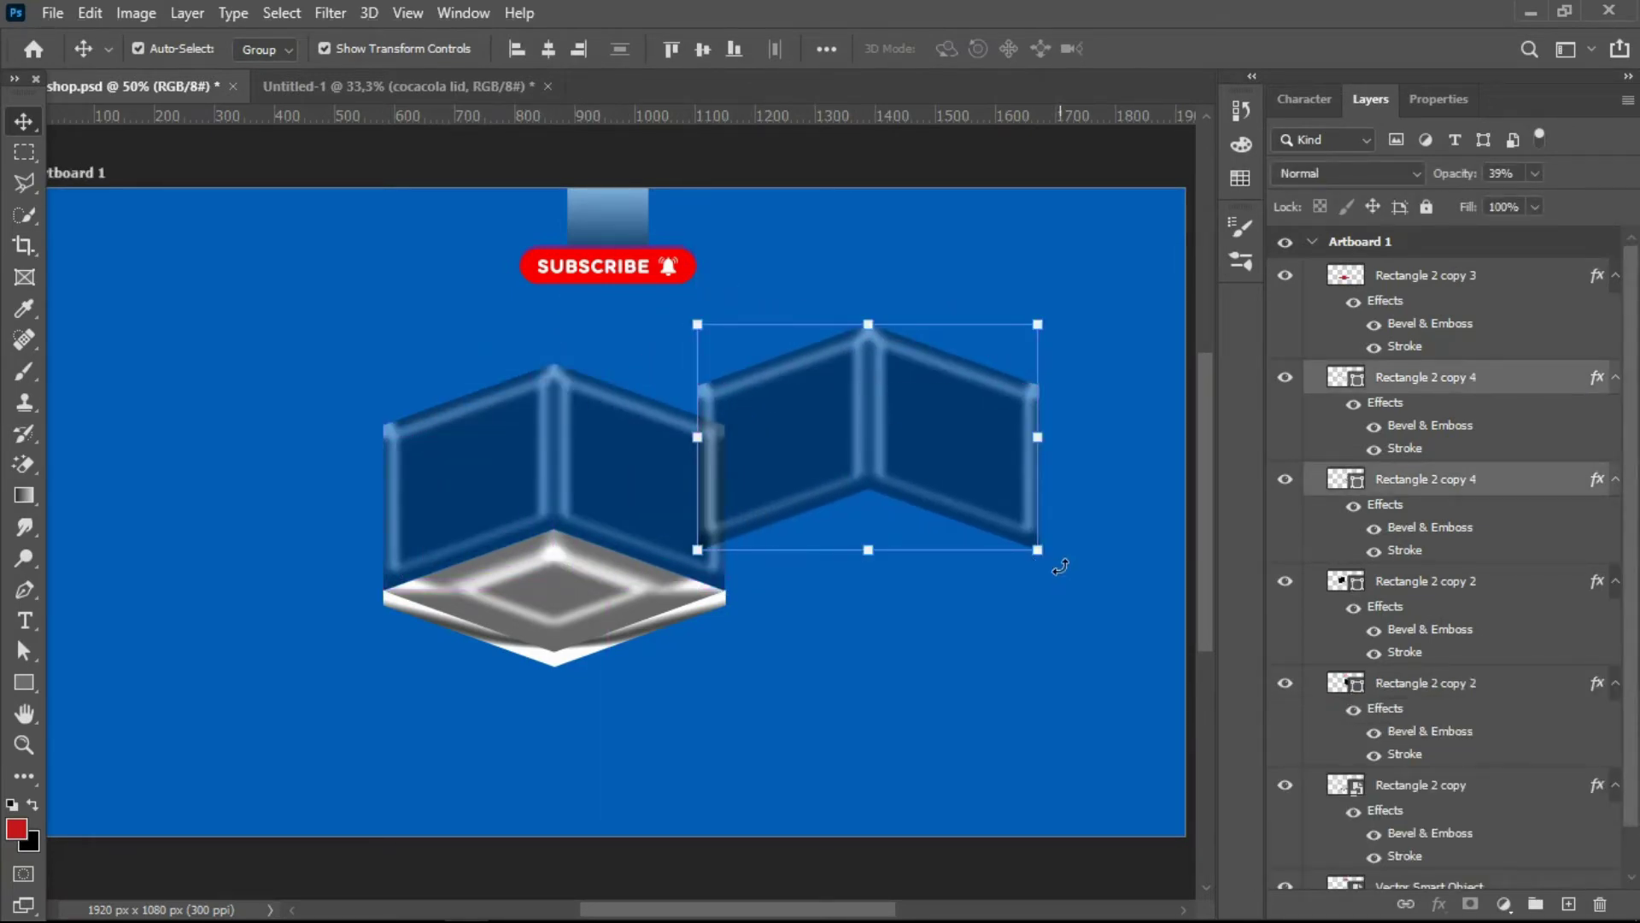
pyautogui.hotkey('ctrl', 't')
pyautogui.moveTo(1059, 577); pyautogui.dragTo(743, 363)
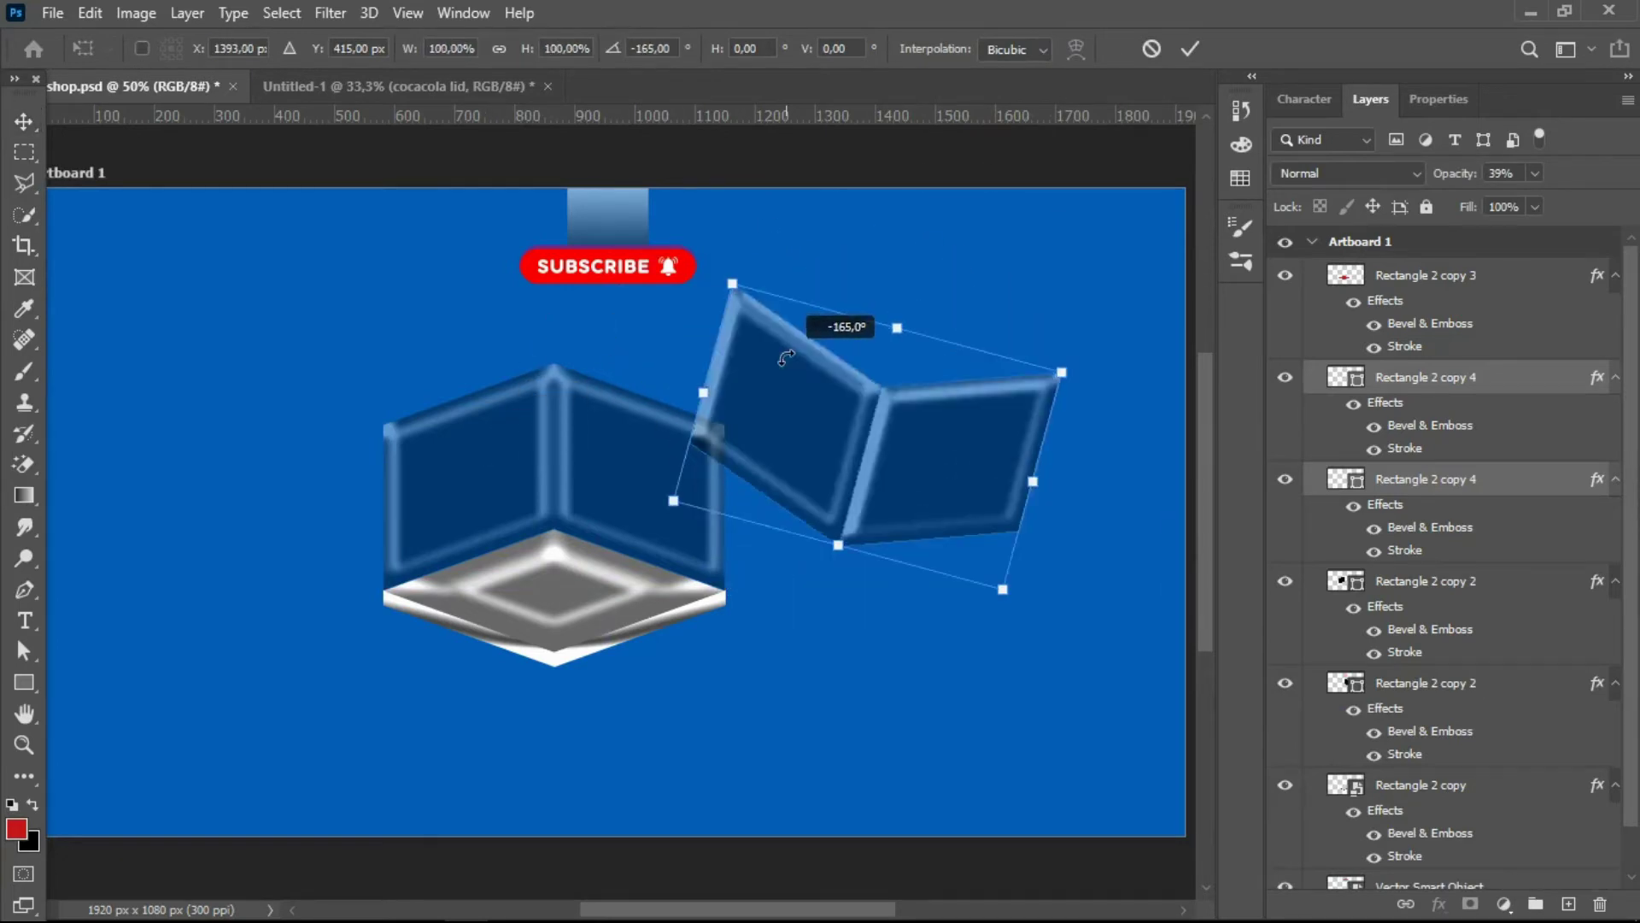
pyautogui.moveTo(744, 362)
pyautogui.mouseDown()
pyautogui.moveTo(806, 403)
pyautogui.moveTo(566, 536)
pyautogui.moveTo(562, 514)
pyautogui.moveTo(564, 541)
pyautogui.mouseUp()
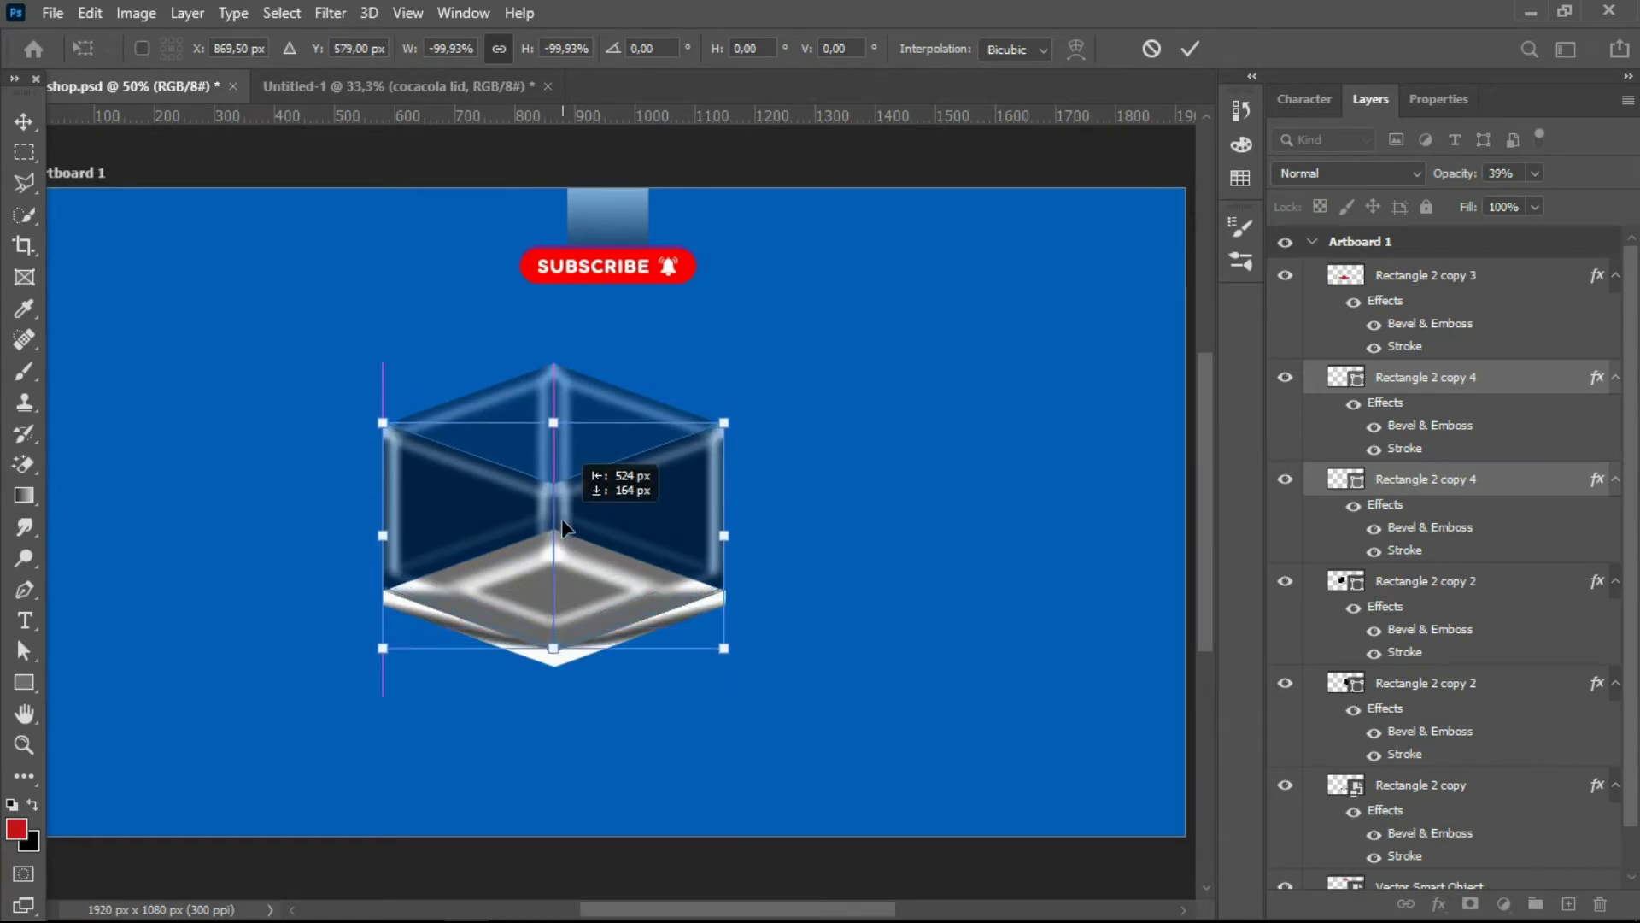
pyautogui.press('Return')
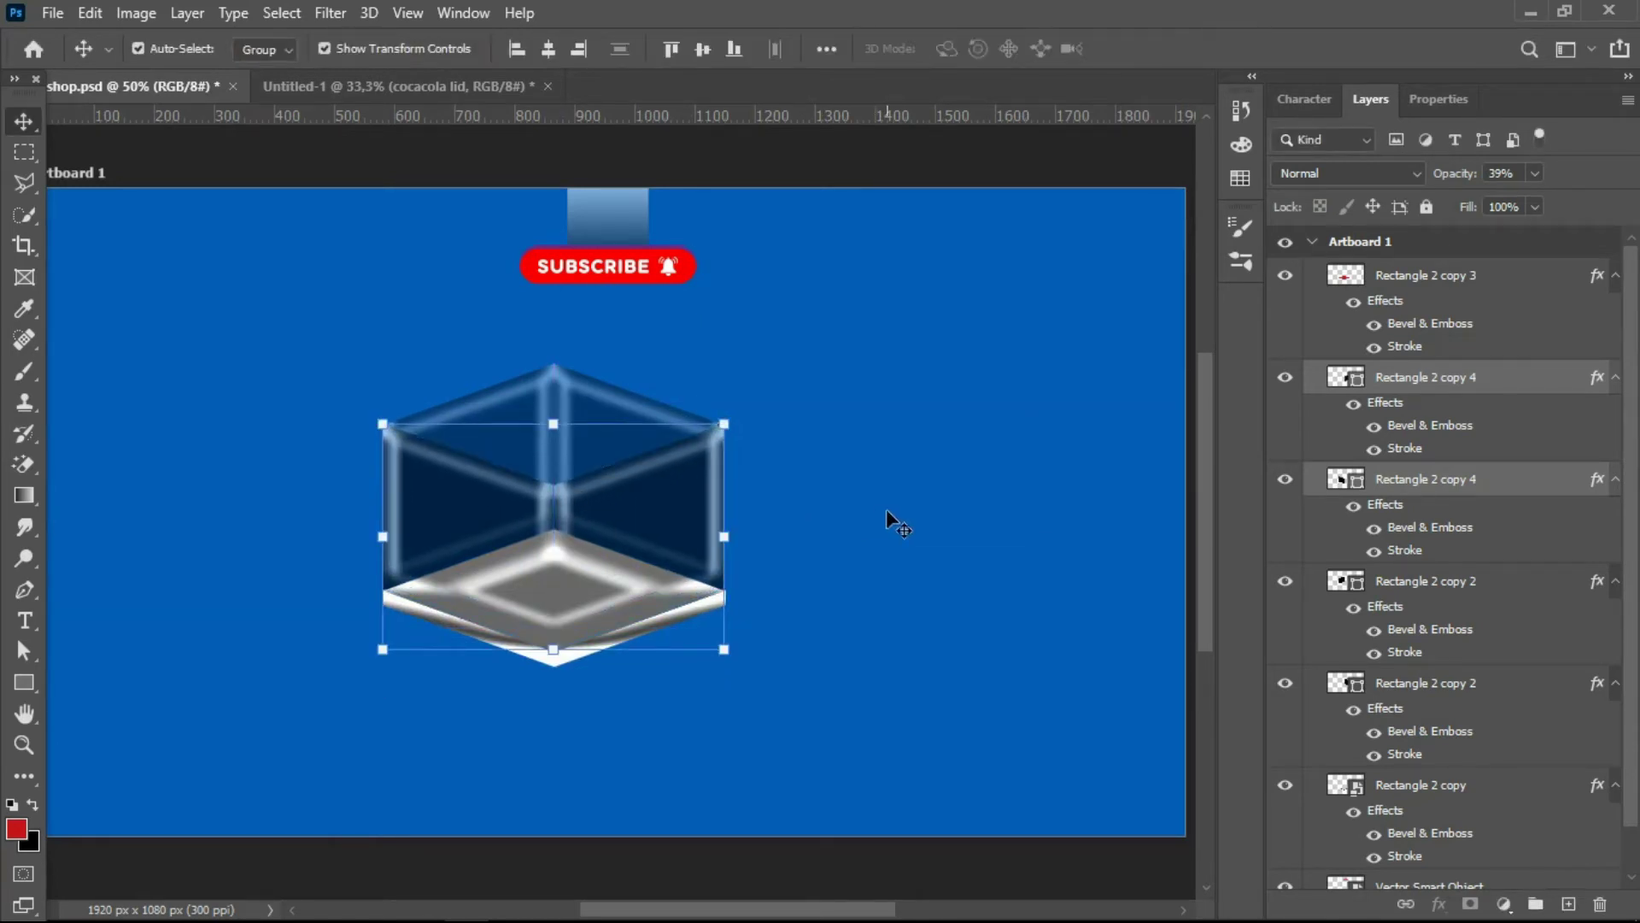
# - Nudge the two new front walls into alignment with the cube
pyautogui.click(887, 509)
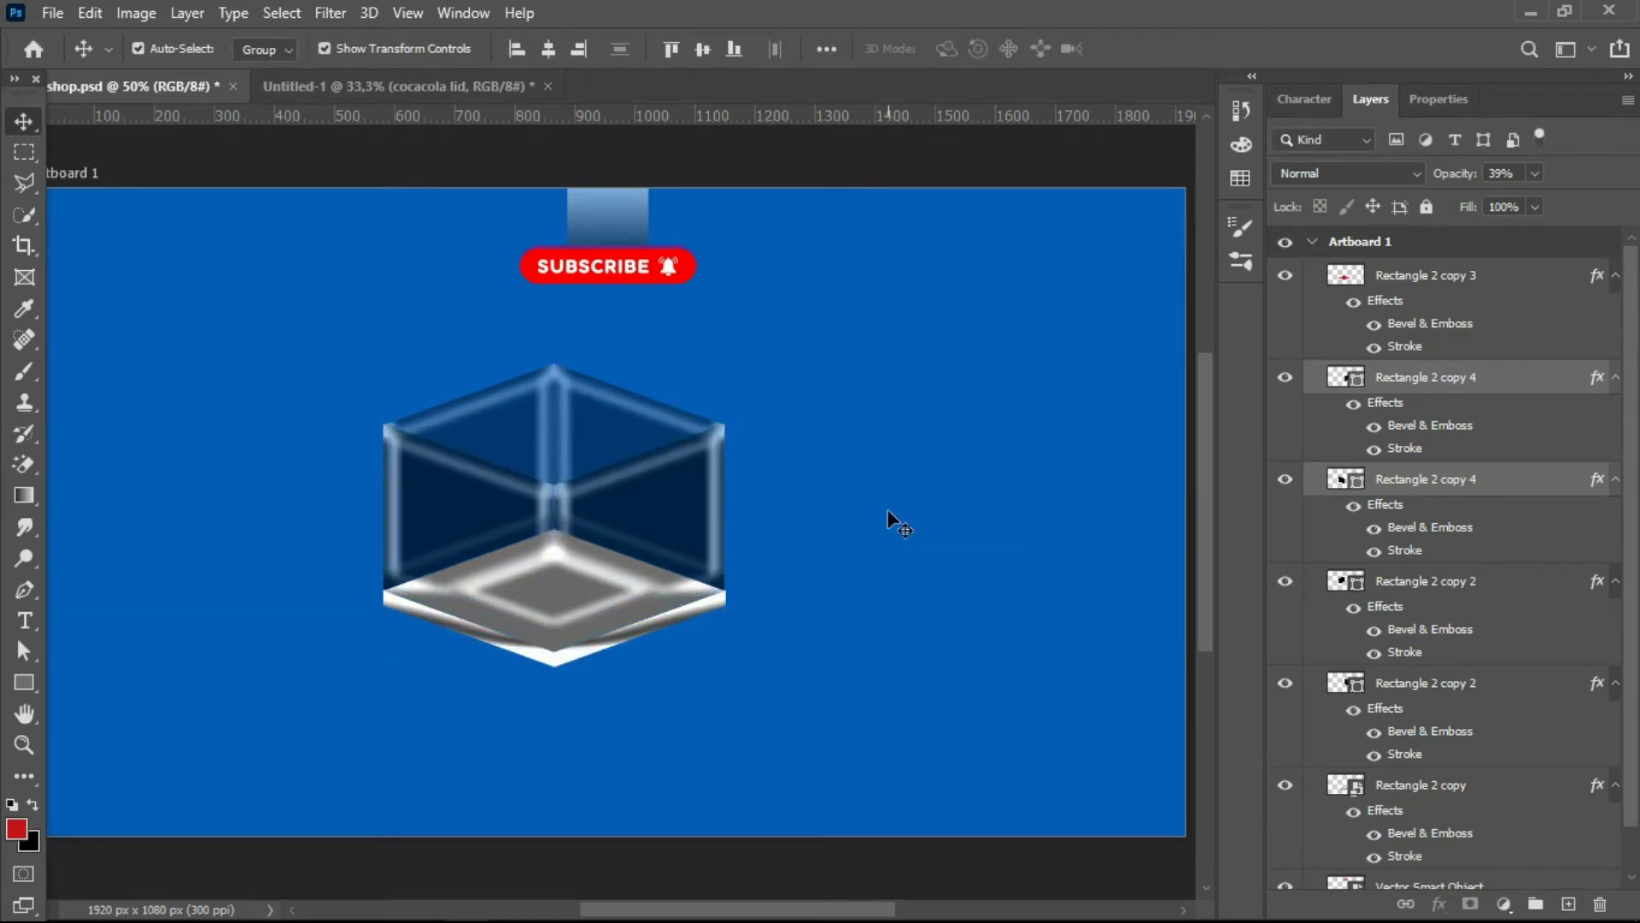
pyautogui.click(615, 517)
pyautogui.keyDown('shift'); pyautogui.click(495, 512); pyautogui.keyUp('shift')
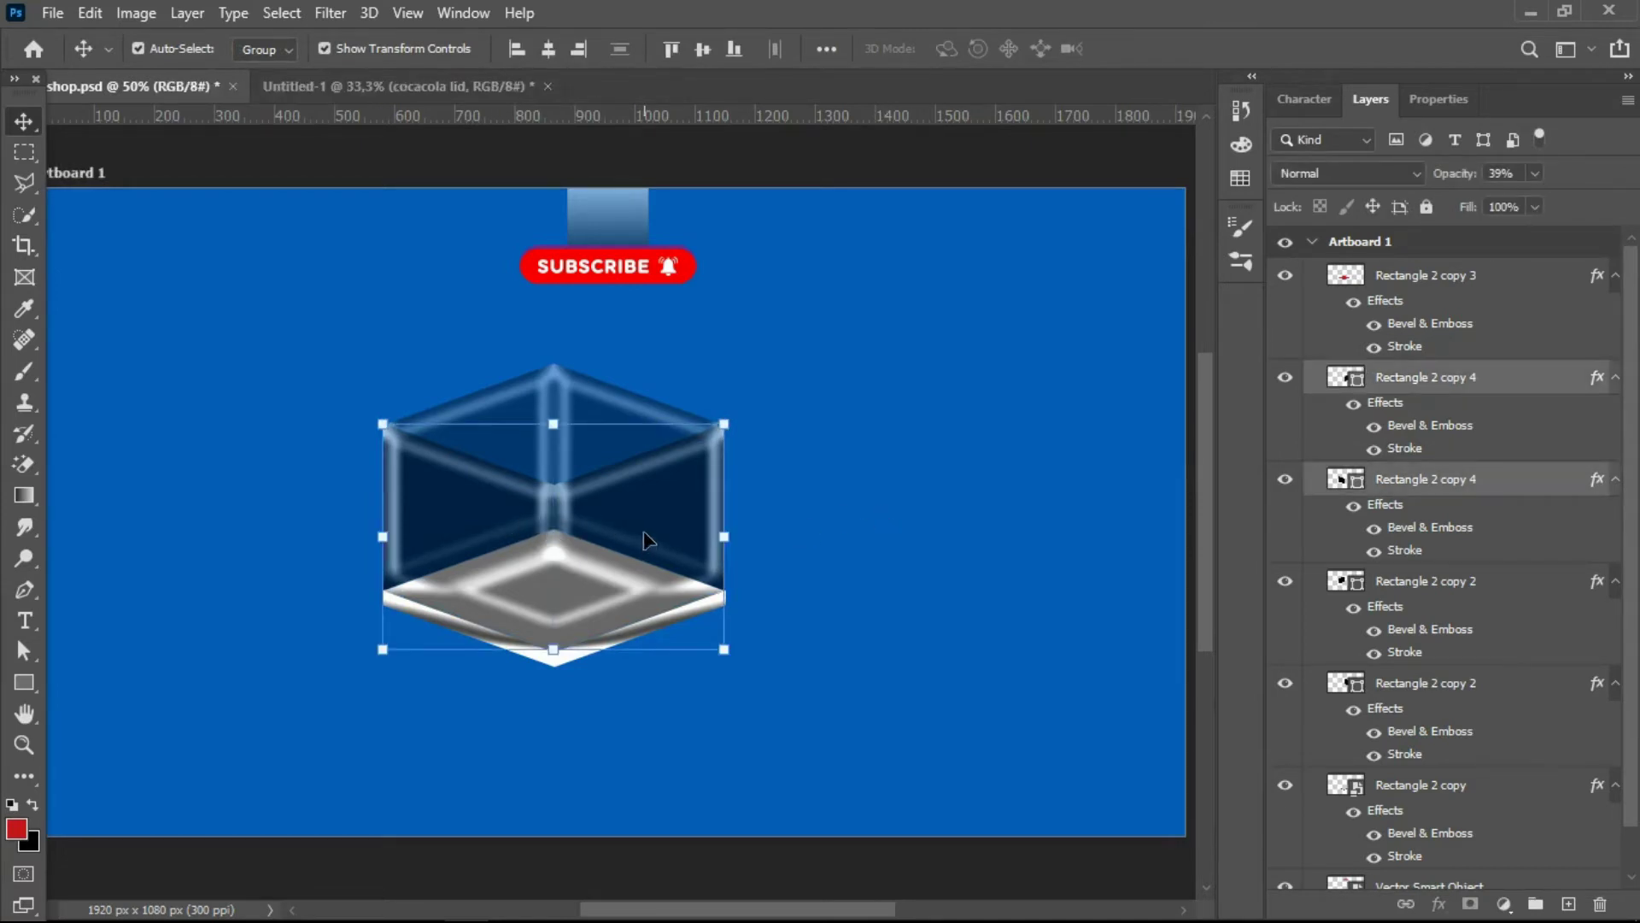
pyautogui.moveTo(651, 465); pyautogui.dragTo(651, 478)
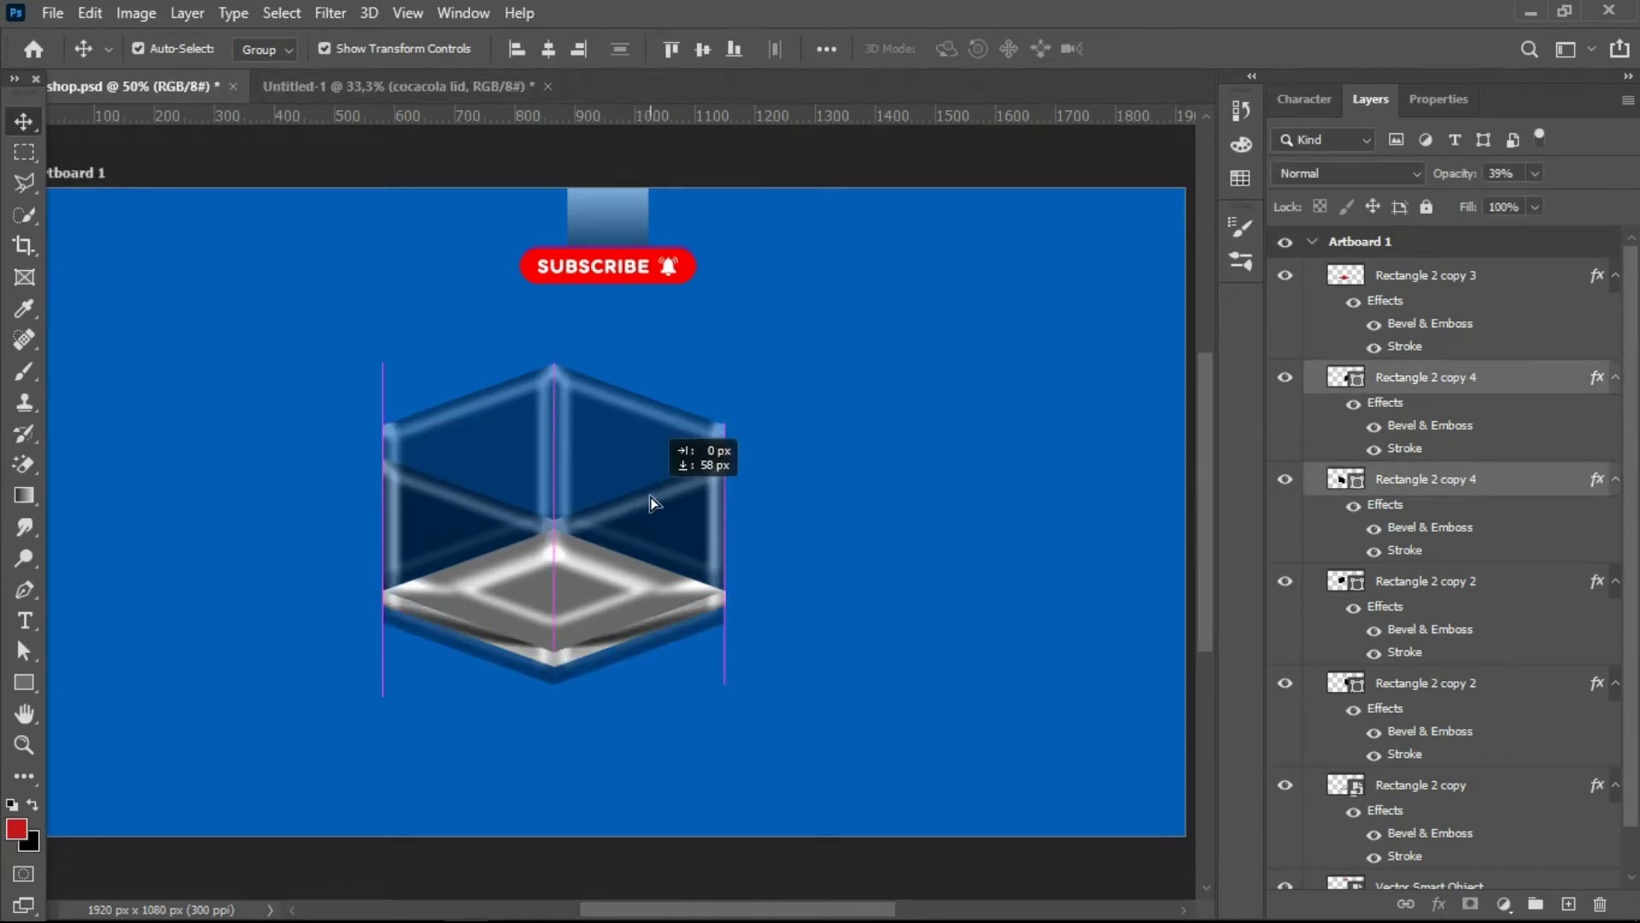
pyautogui.moveTo(649, 472); pyautogui.dragTo(648, 466)
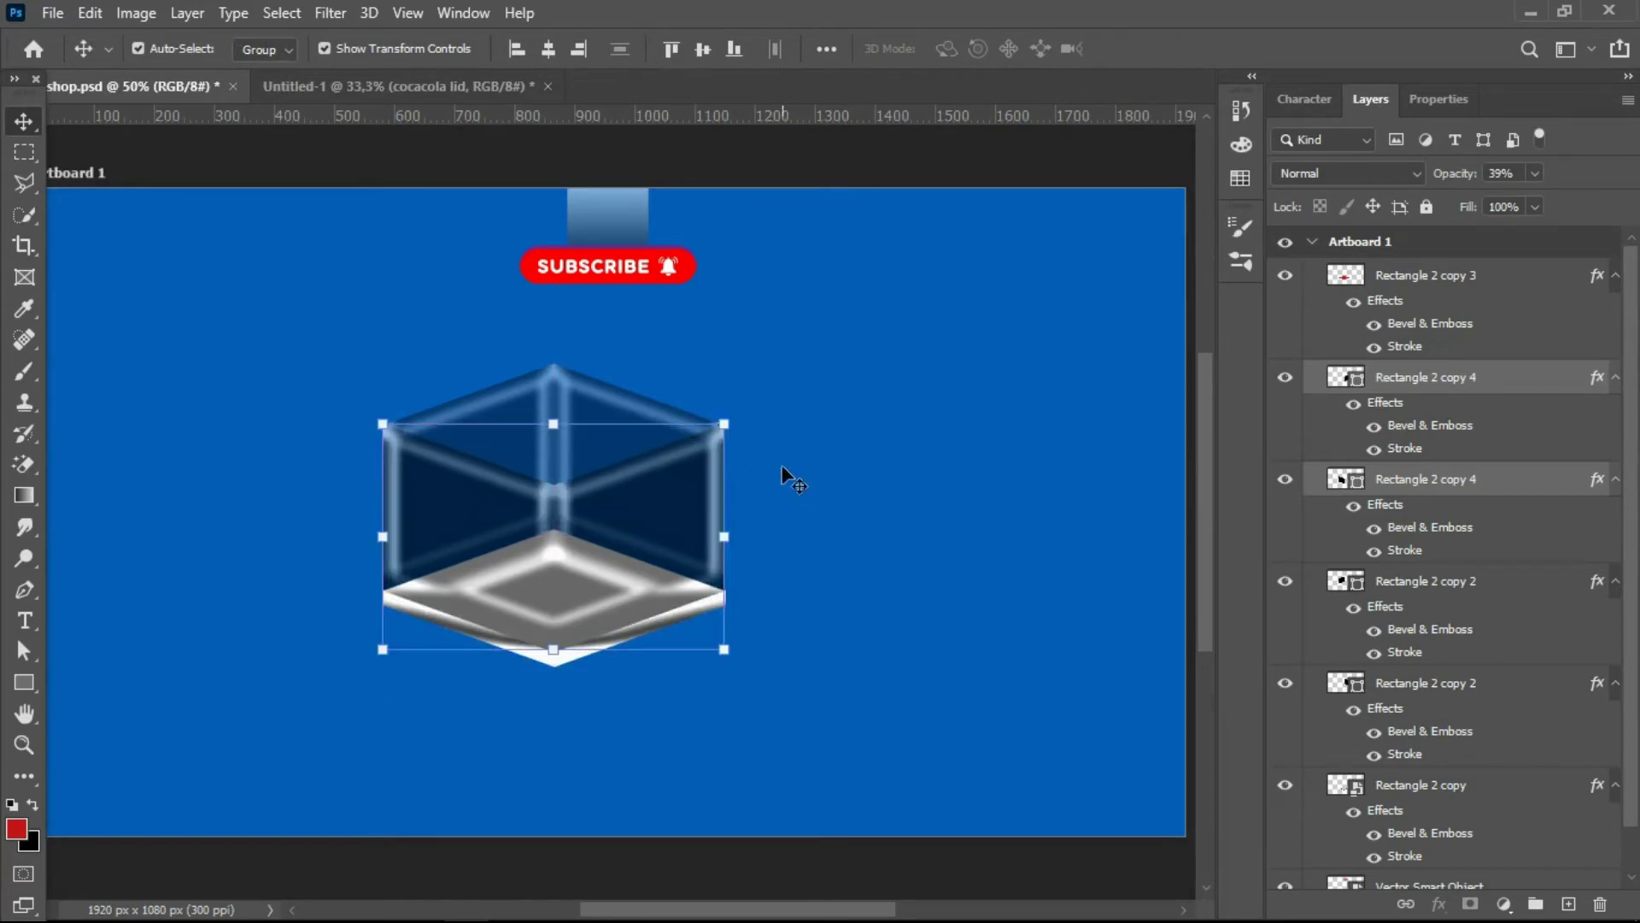
pyautogui.click(837, 485)
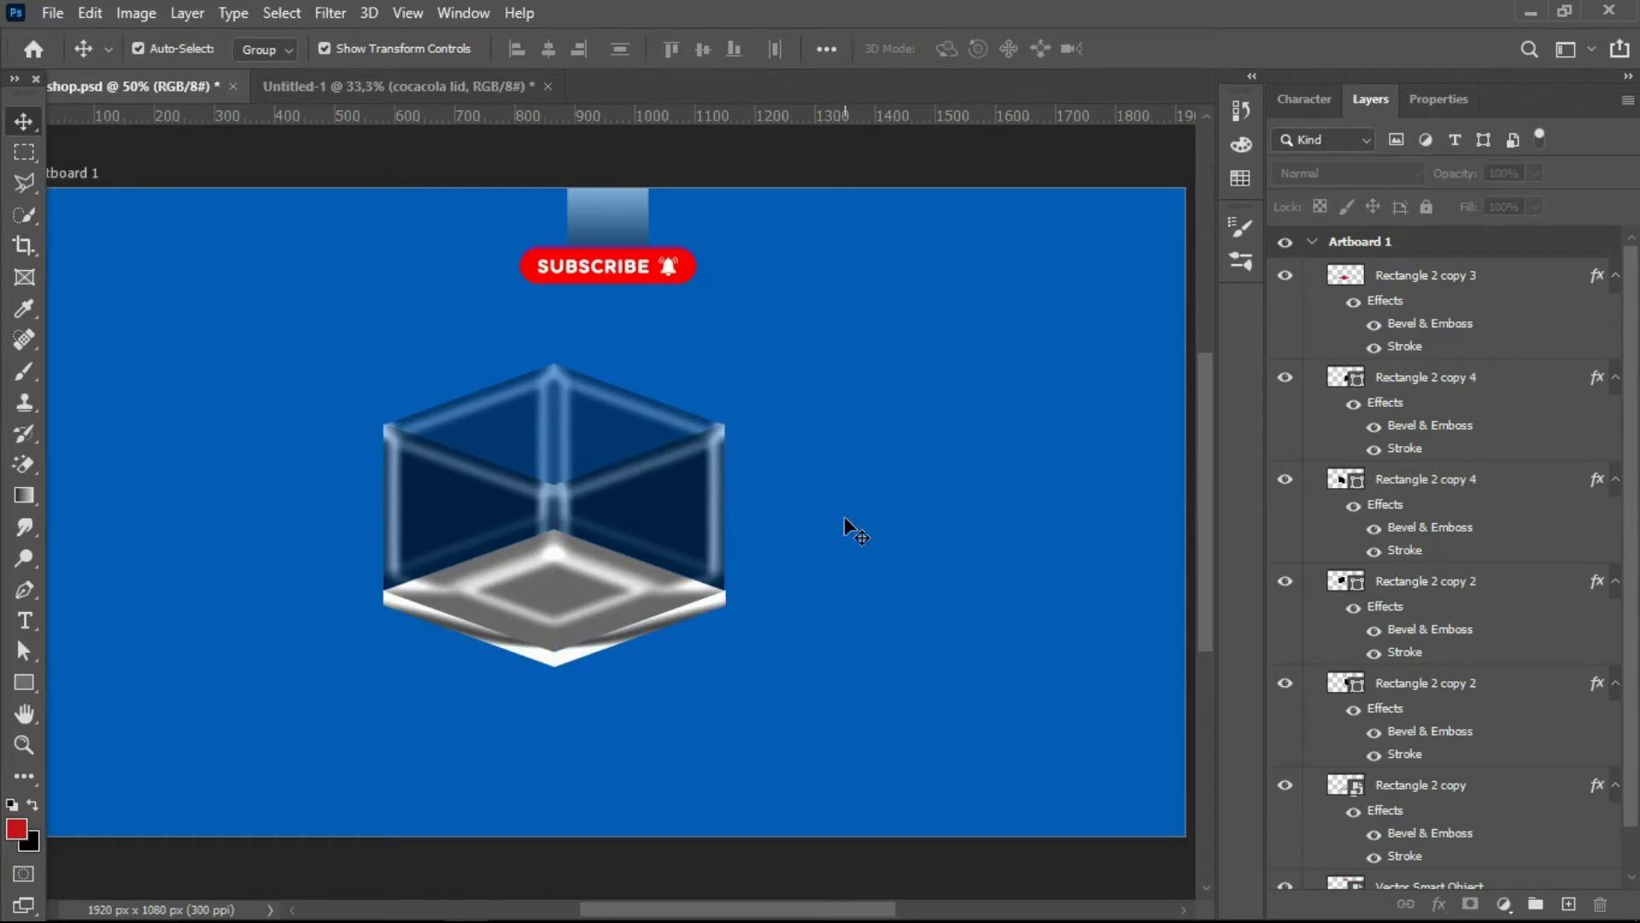
pyautogui.click(583, 584)
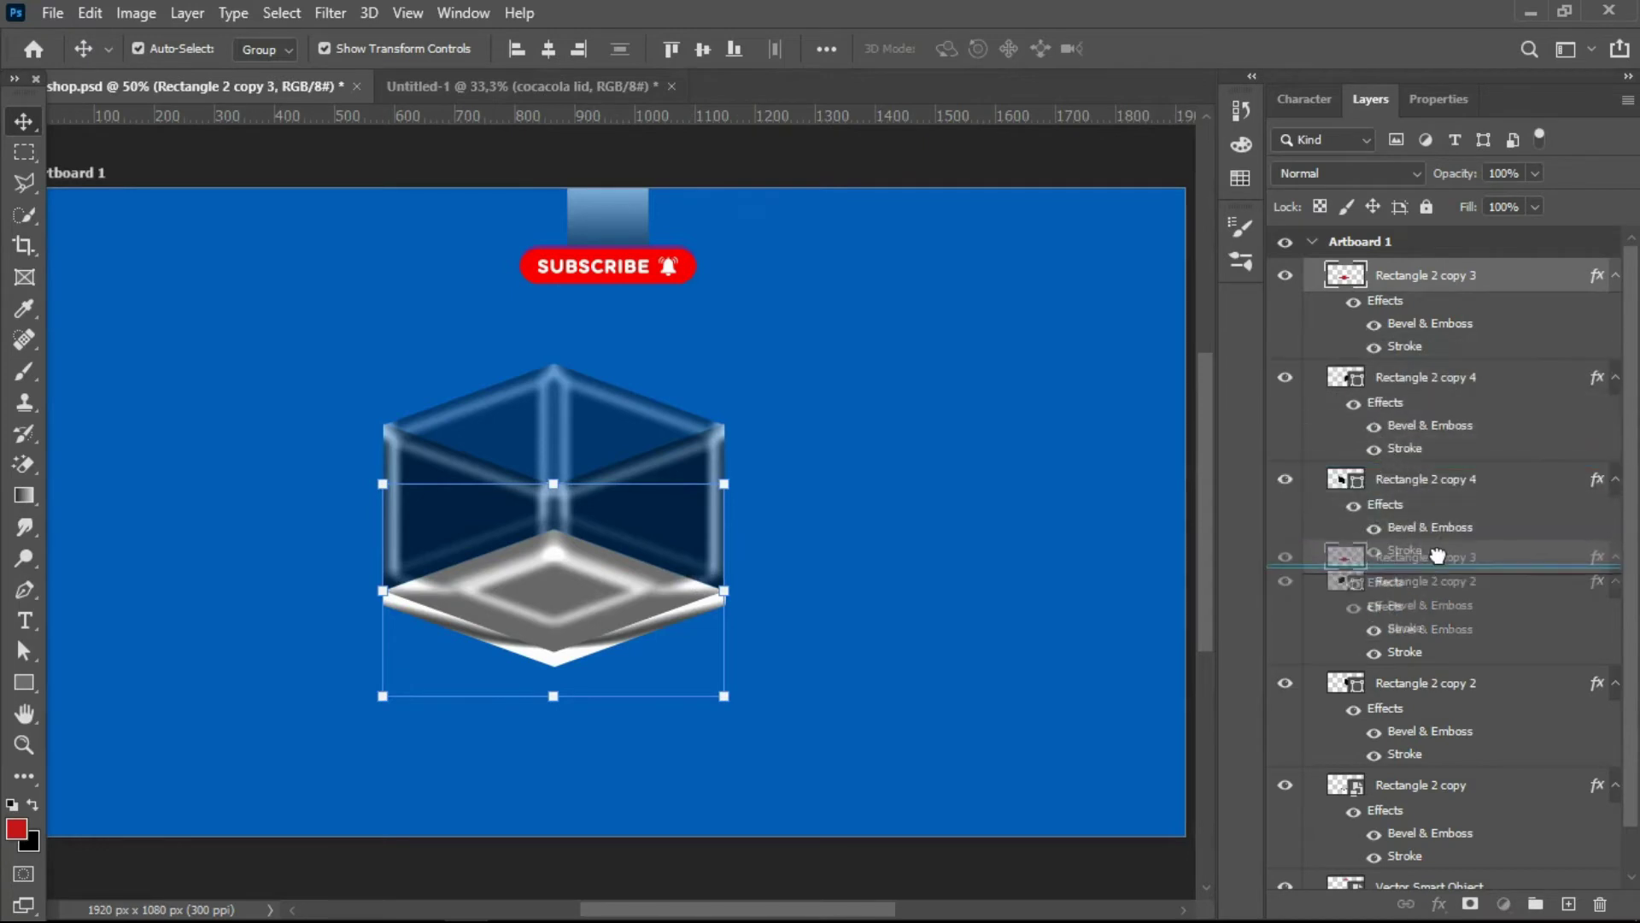
# - Move the floor layer beneath the front walls in the layer stack
pyautogui.moveTo(1442, 270); pyautogui.dragTo(1442, 562)
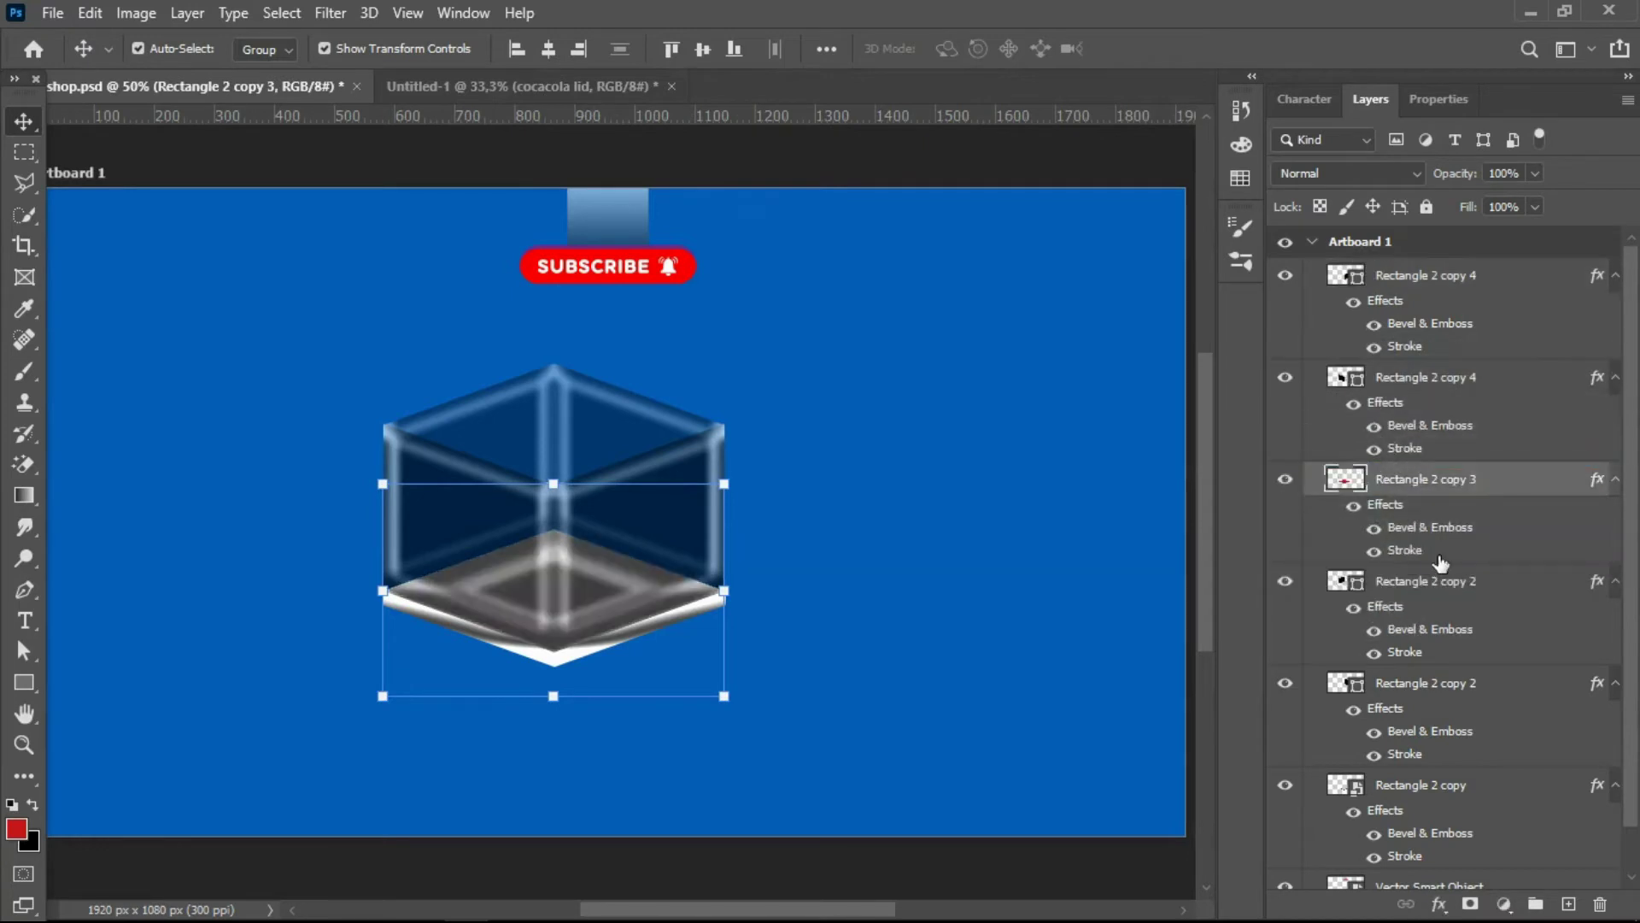
pyautogui.click(900, 571)
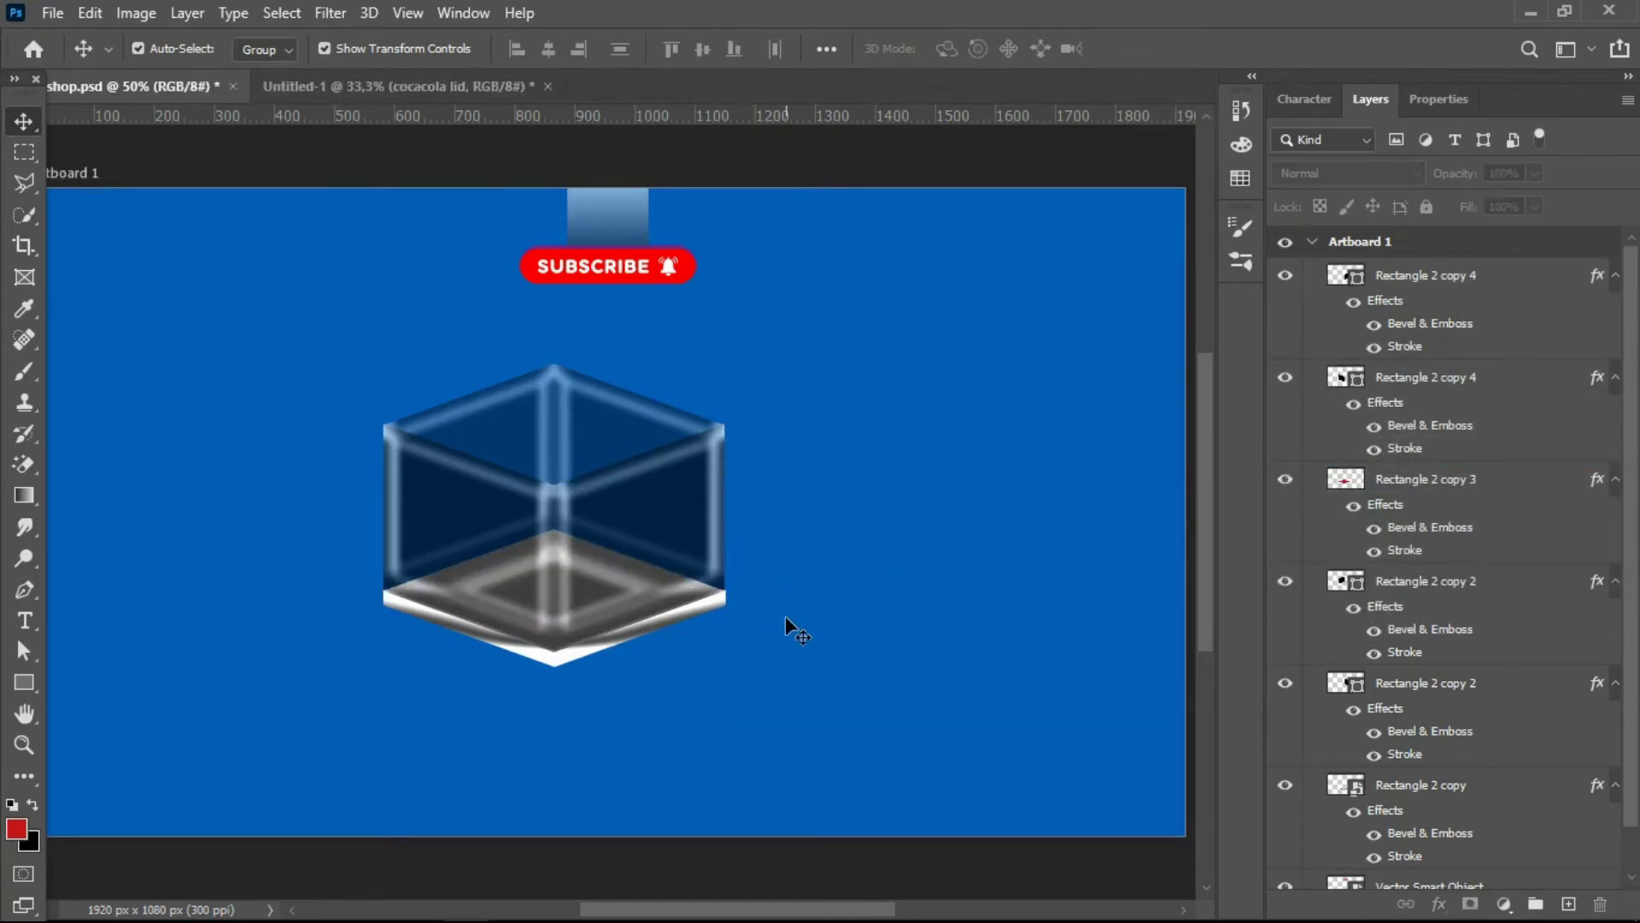
pyautogui.click(566, 583)
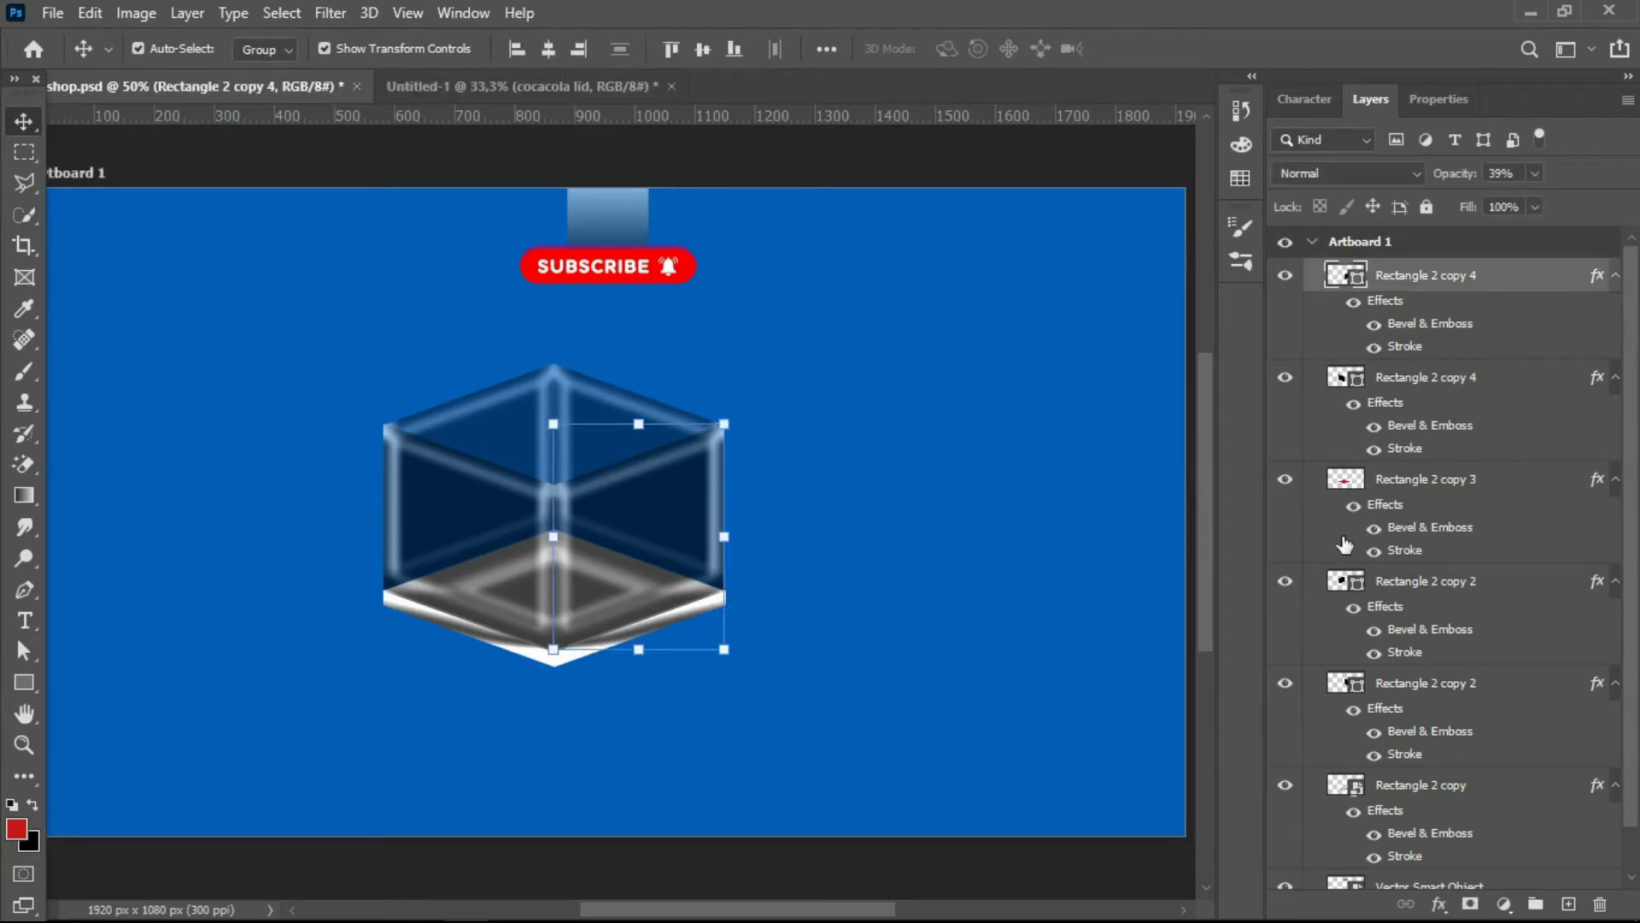
pyautogui.click(1420, 481)
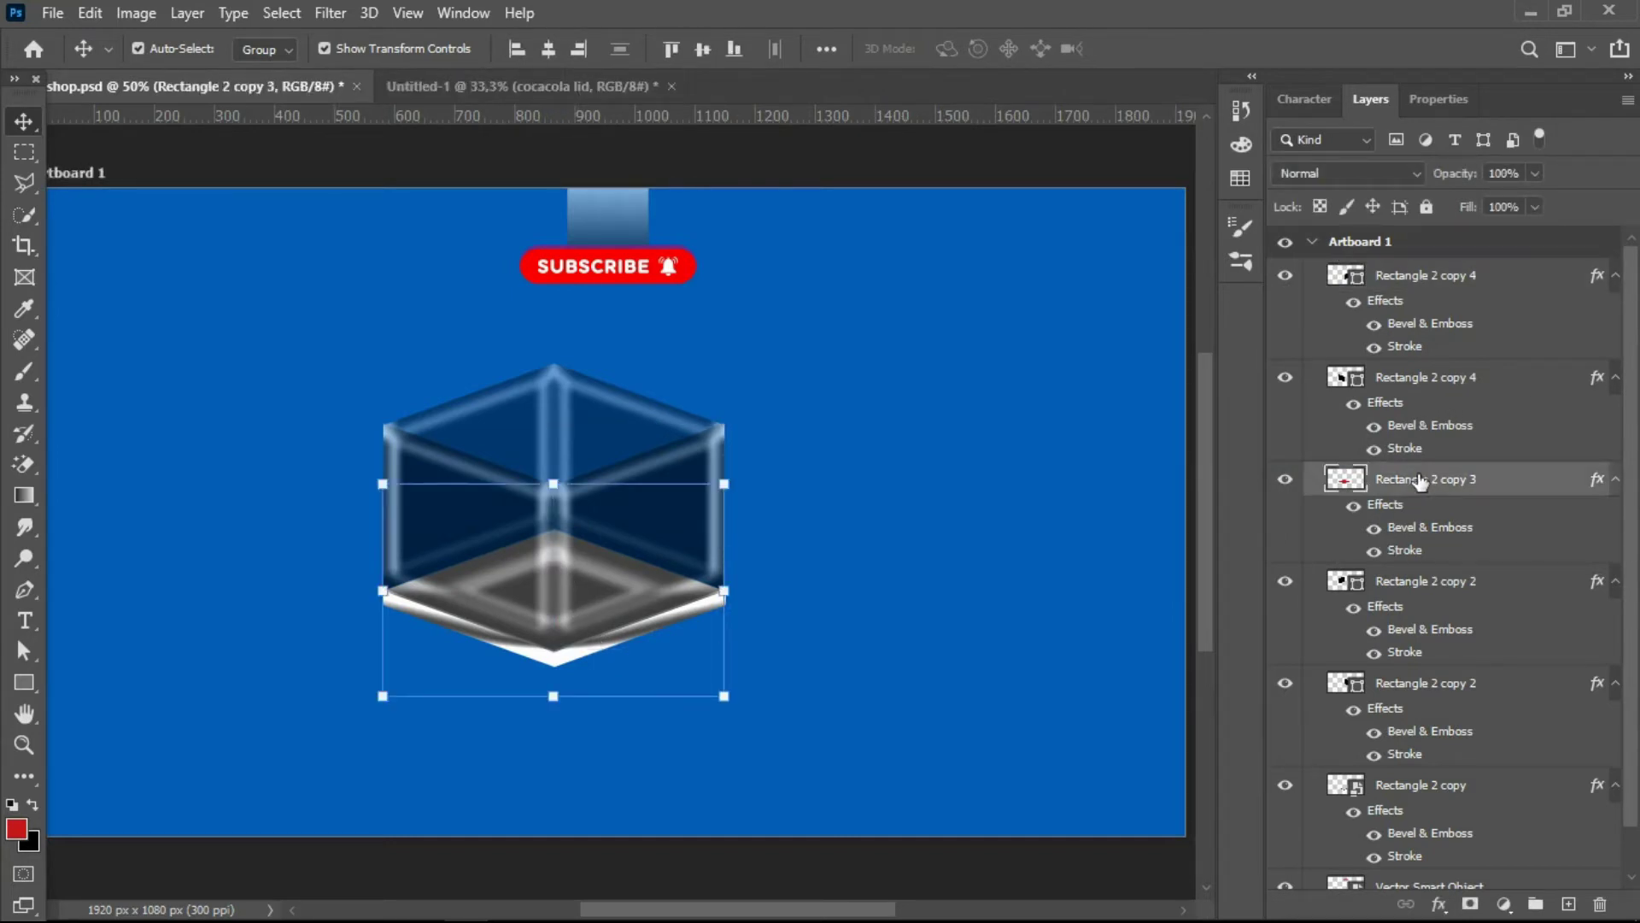
# - Duplicate the floor and flip the copy over the cube as a 62%-opacity lid
pyautogui.hotkey('ctrl', 'j')
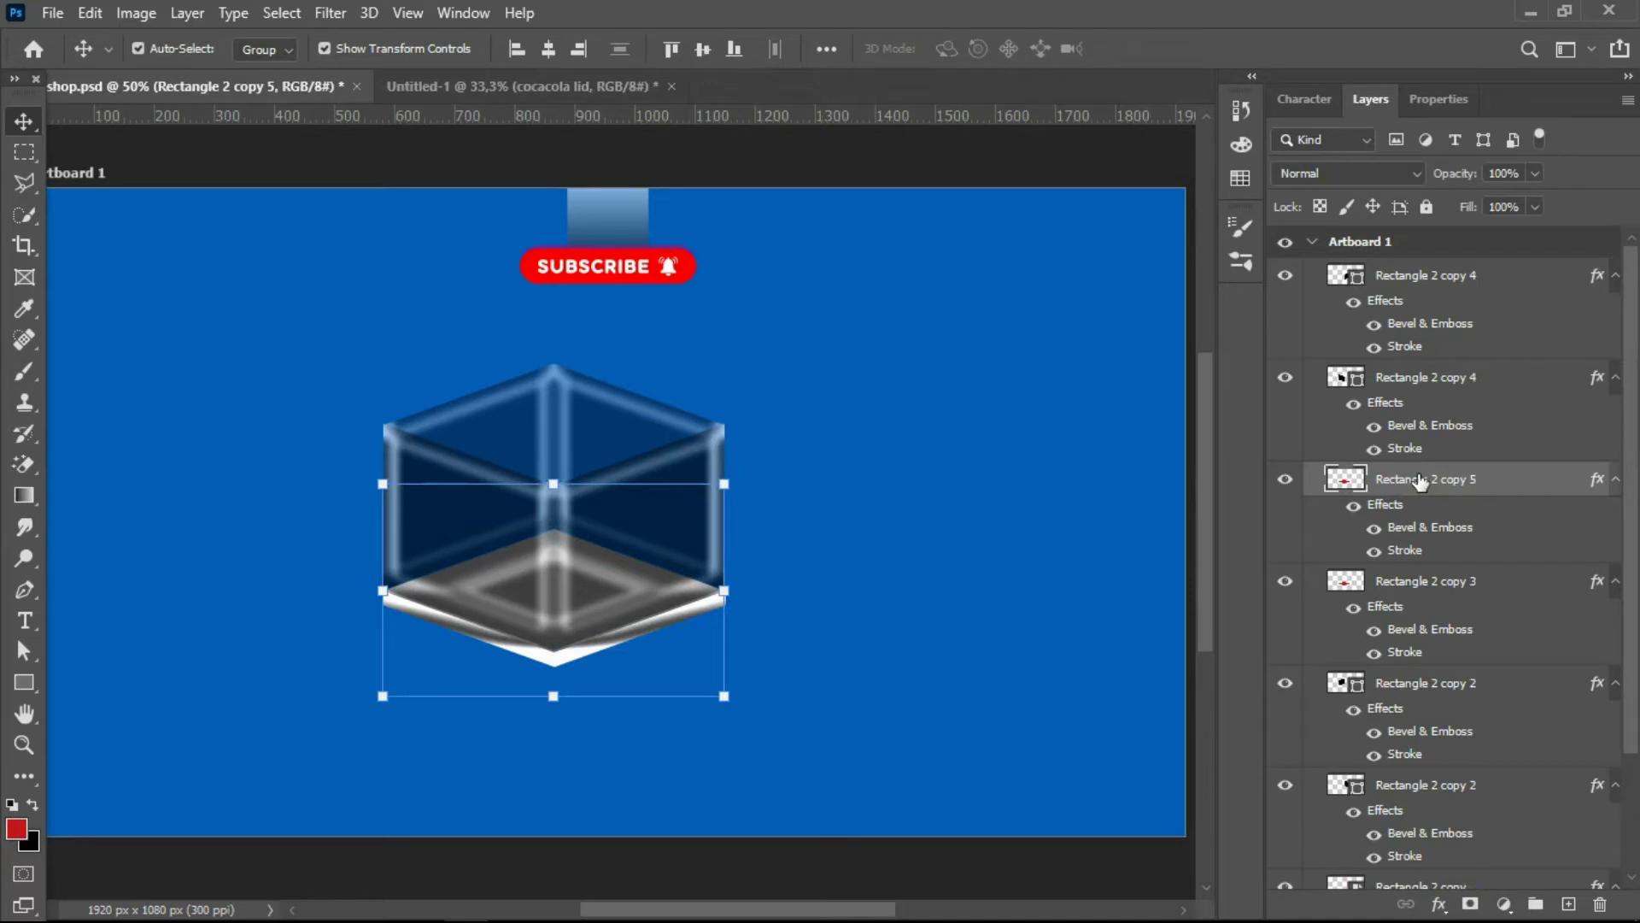
pyautogui.hotkey('shift', 'Right')
pyautogui.hotkey('shift', 'Right')
pyautogui.hotkey('shift', 'Right')
pyautogui.hotkey('shift', 'Right')
pyautogui.hotkey('shift', 'Right')
pyautogui.hotkey('shift', 'Right')
pyautogui.hotkey('shift', 'Right')
pyautogui.hotkey('shift', 'Right')
pyautogui.hotkey('shift', 'Right')
pyautogui.hotkey('shift', 'Right')
pyautogui.hotkey('shift', 'Right')
pyautogui.hotkey('shift', 'Right')
pyautogui.hotkey('shift', 'Right')
pyautogui.hotkey('shift', 'Right')
pyautogui.hotkey('shift', 'Right')
pyautogui.hotkey('shift', 'Right')
pyautogui.hotkey('shift', 'Right')
pyautogui.hotkey('shift', 'Right')
pyautogui.hotkey('shift', 'Right')
pyautogui.hotkey('shift', 'Right')
pyautogui.hotkey('shift', 'Right')
pyautogui.hotkey('shift', 'Right')
pyautogui.hotkey('shift', 'Right')
pyautogui.hotkey('shift', 'Right')
pyautogui.hotkey('shift', 'Right')
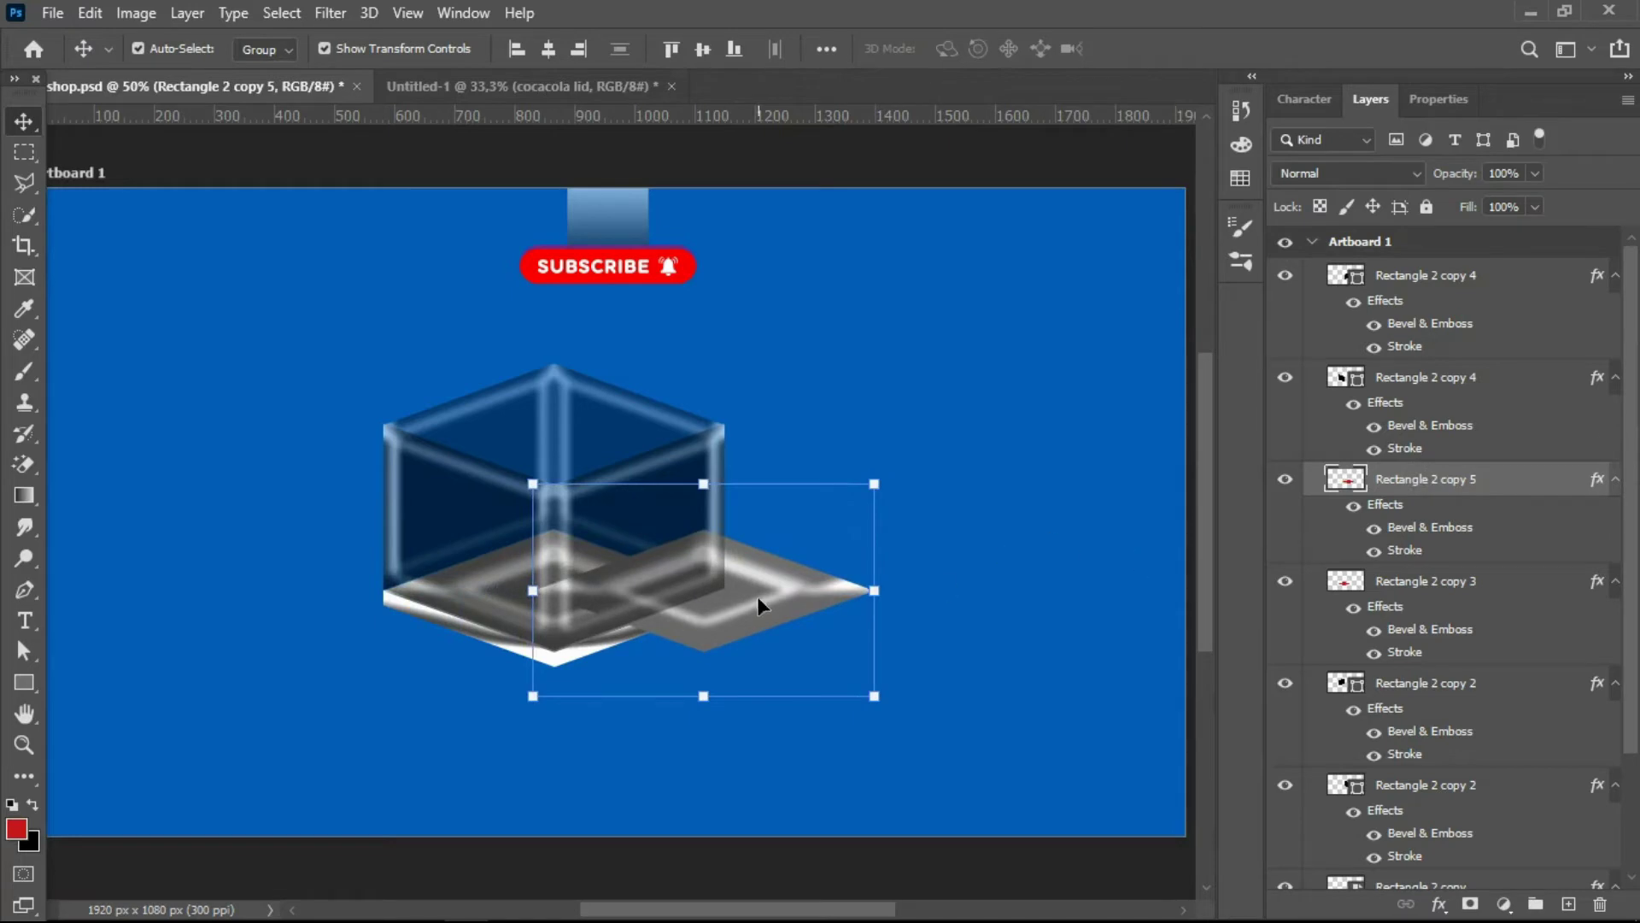
pyautogui.moveTo(756, 605); pyautogui.dragTo(948, 538)
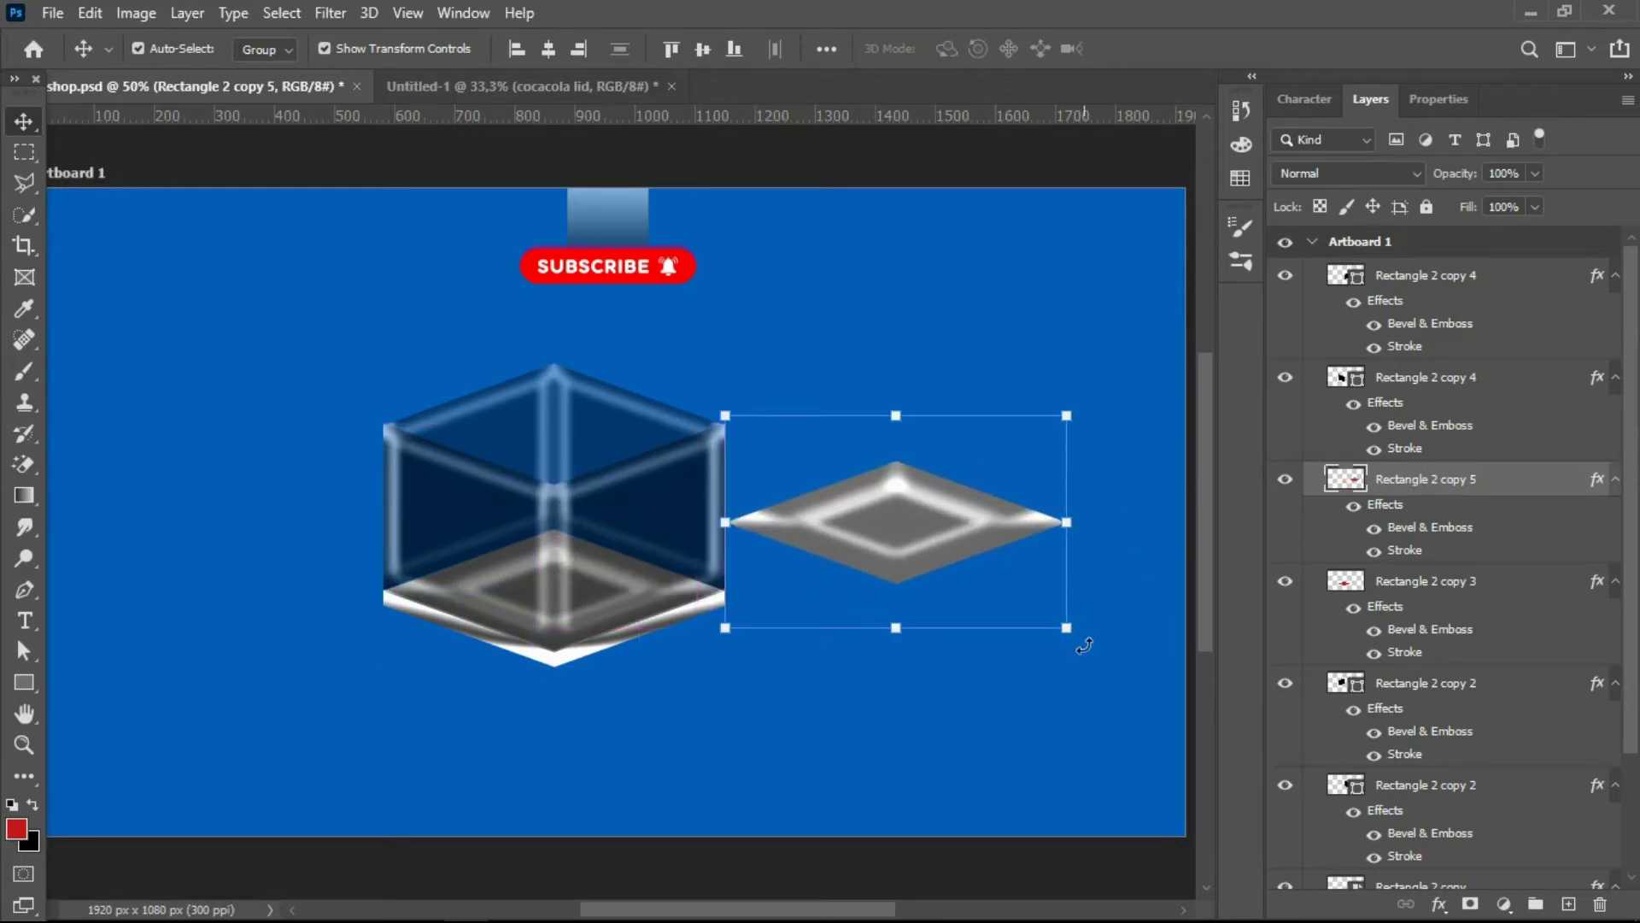
pyautogui.moveTo(1084, 645); pyautogui.dragTo(696, 407)
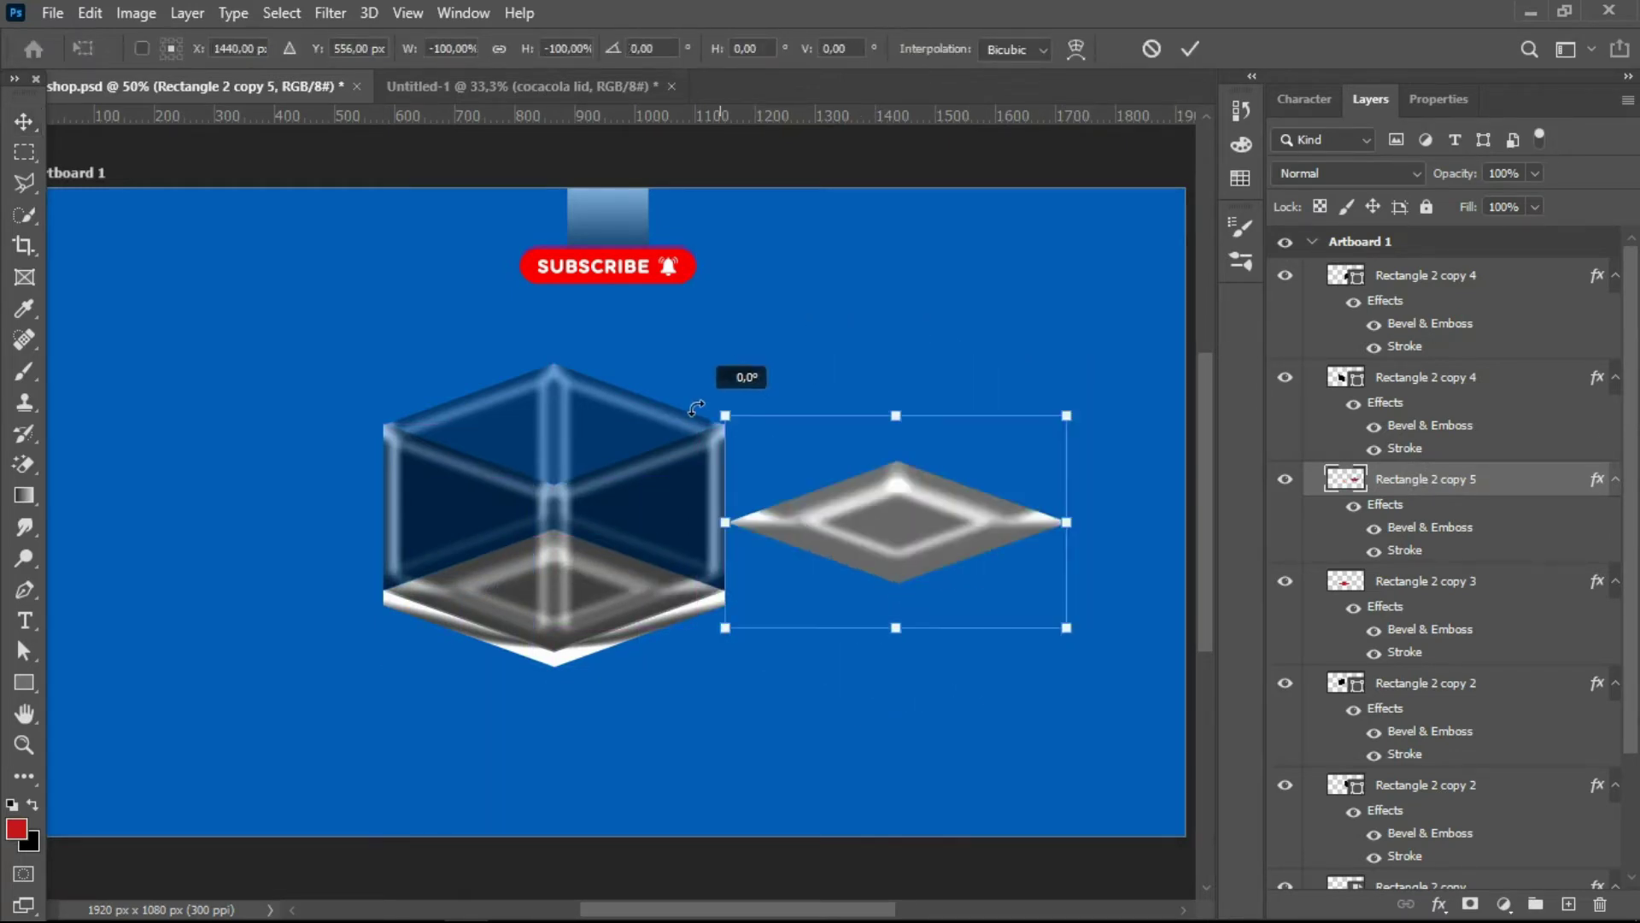
pyautogui.moveTo(912, 532)
pyautogui.mouseDown()
pyautogui.moveTo(693, 408)
pyautogui.moveTo(572, 433)
pyautogui.mouseUp()
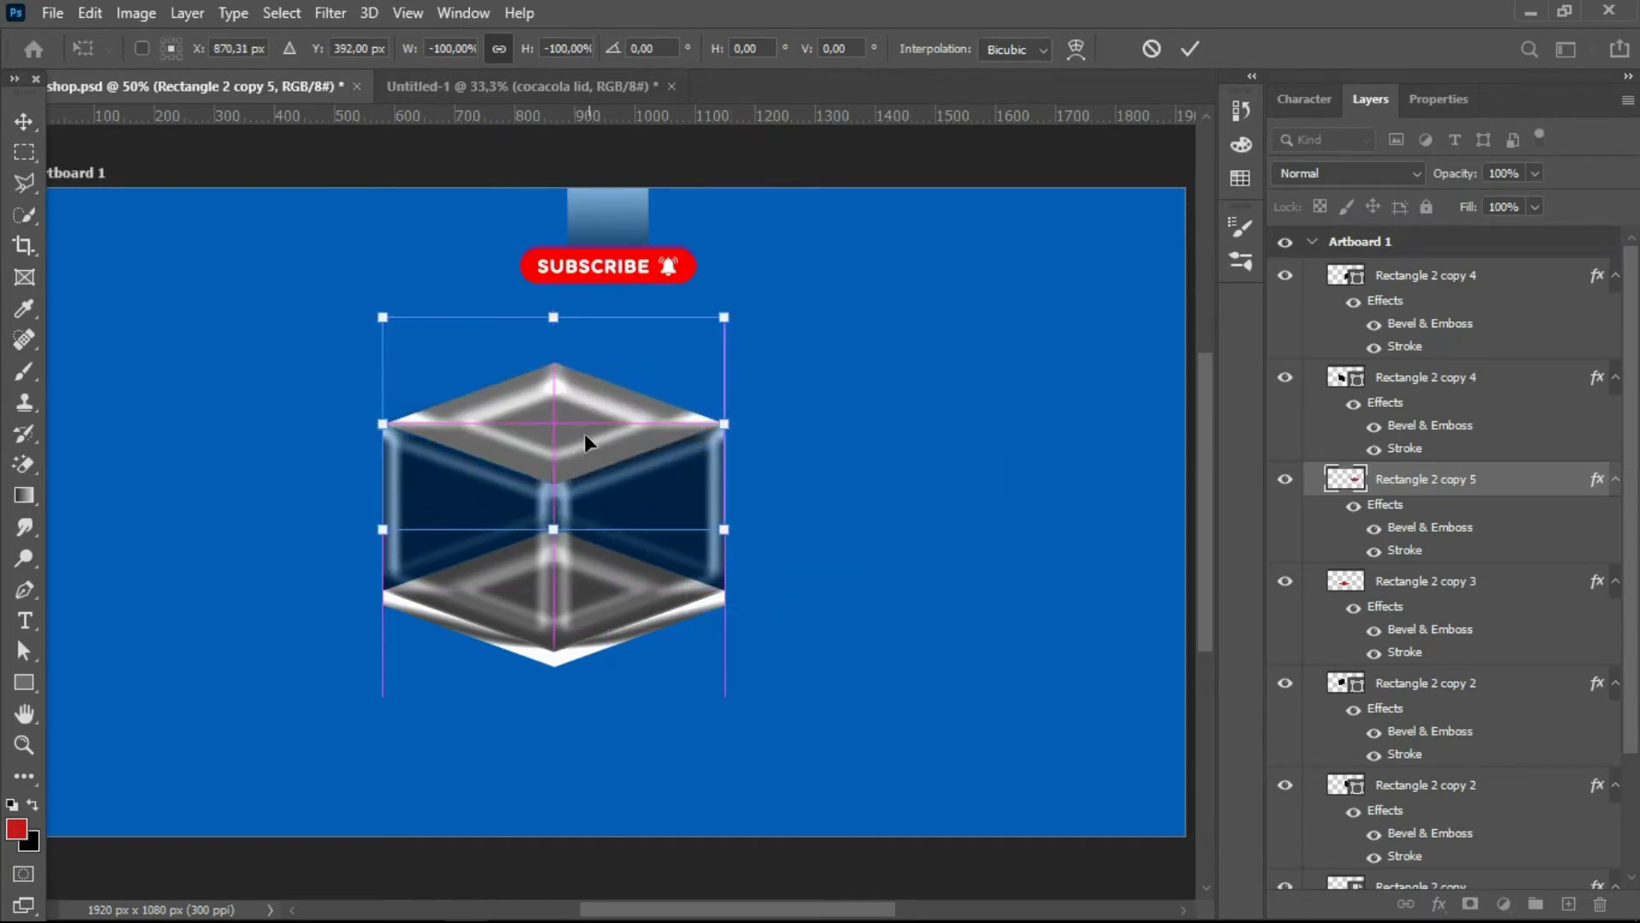
pyautogui.click(1537, 174)
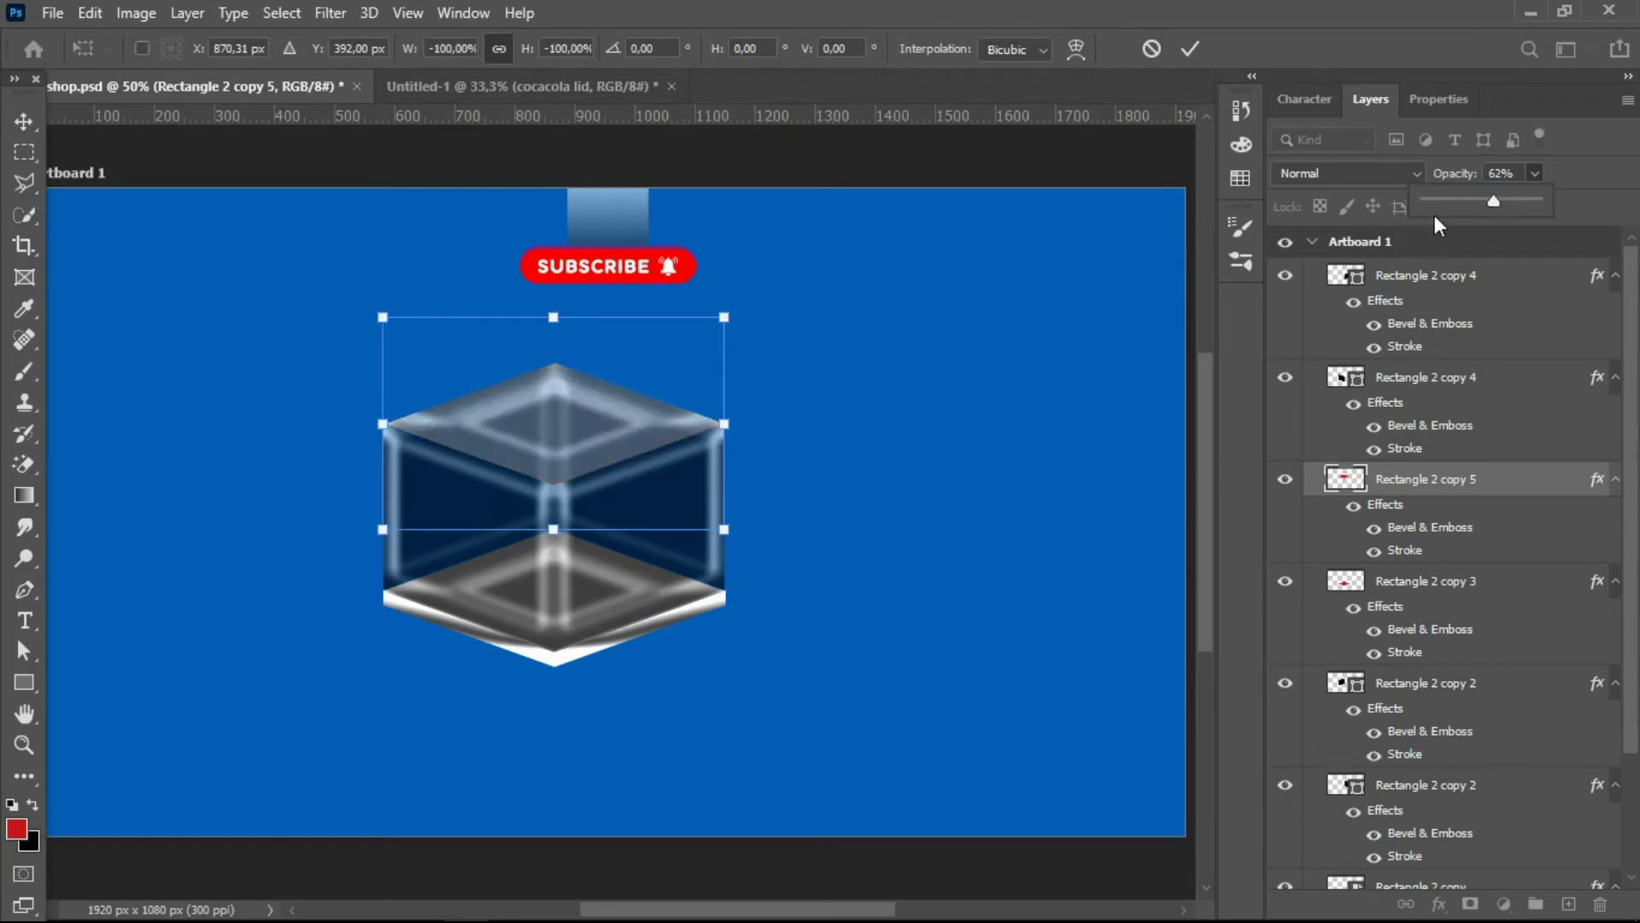
pyautogui.click(1016, 380)
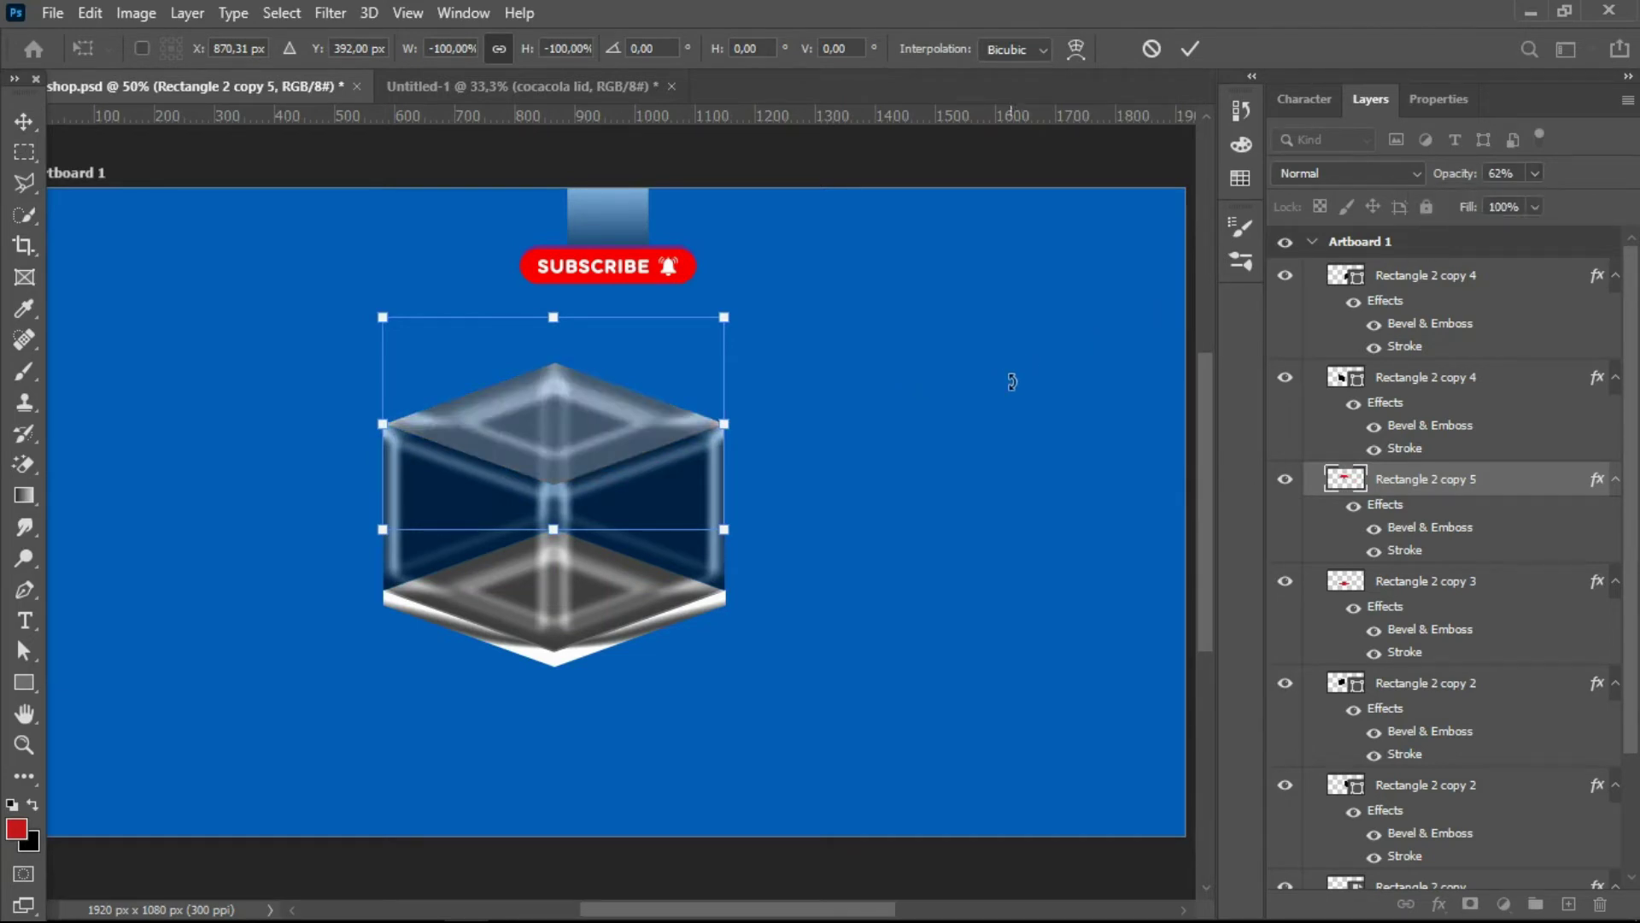
pyautogui.click(21, 124)
# - Reposition the lid on the cube's top and nudge the face up slightly
pyautogui.moveTo(681, 421); pyautogui.dragTo(732, 491)
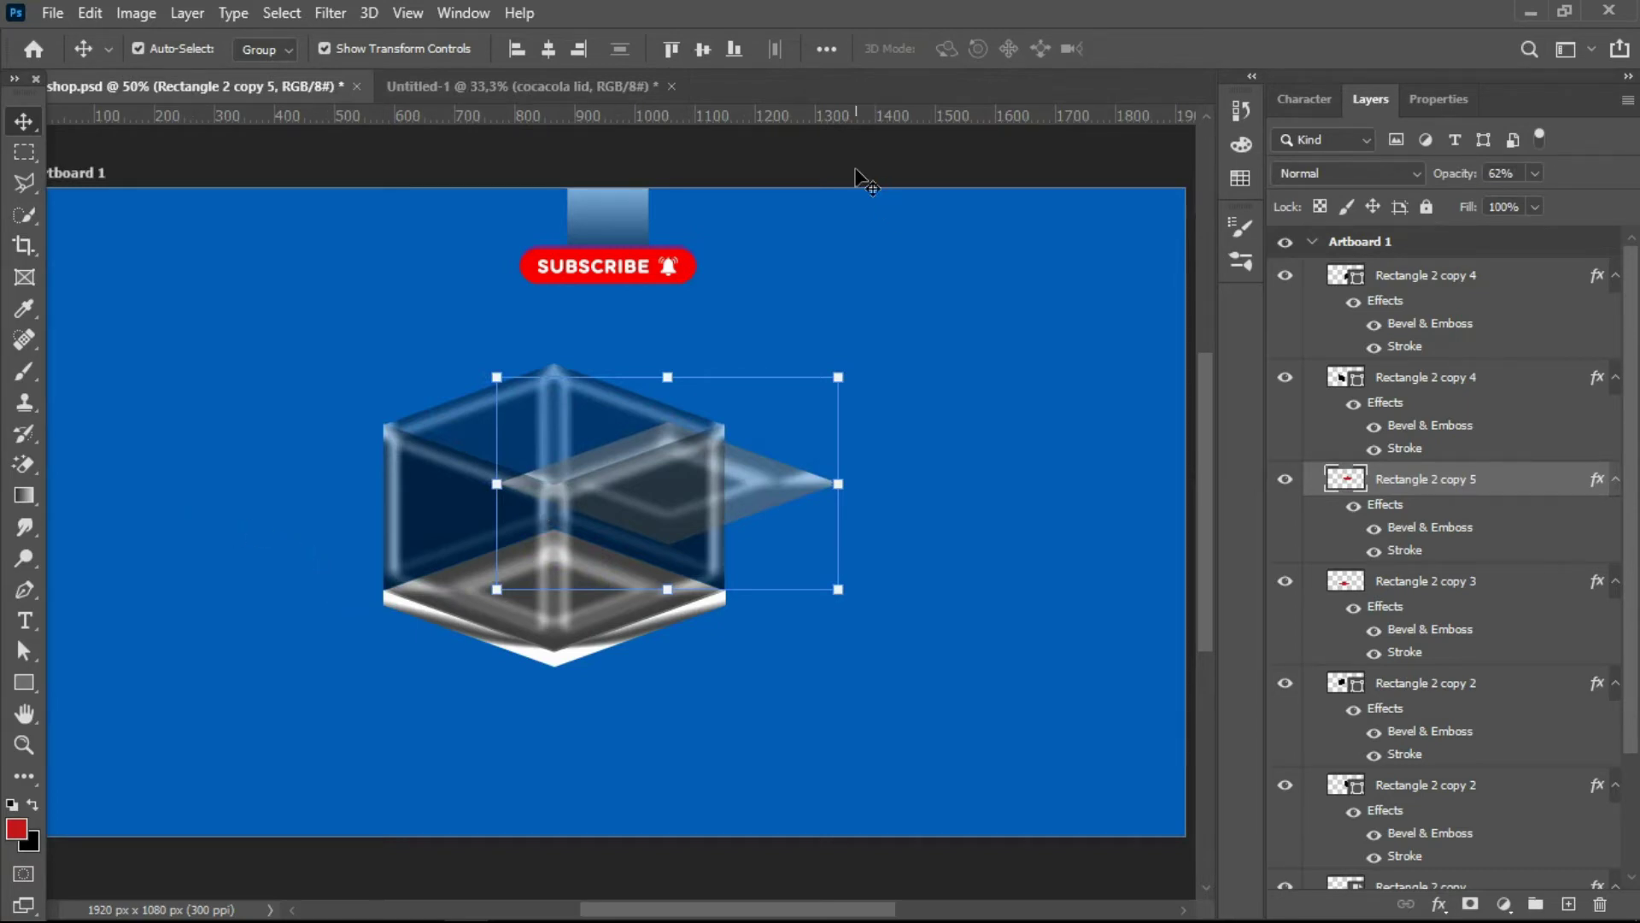
pyautogui.moveTo(752, 507); pyautogui.dragTo(665, 440)
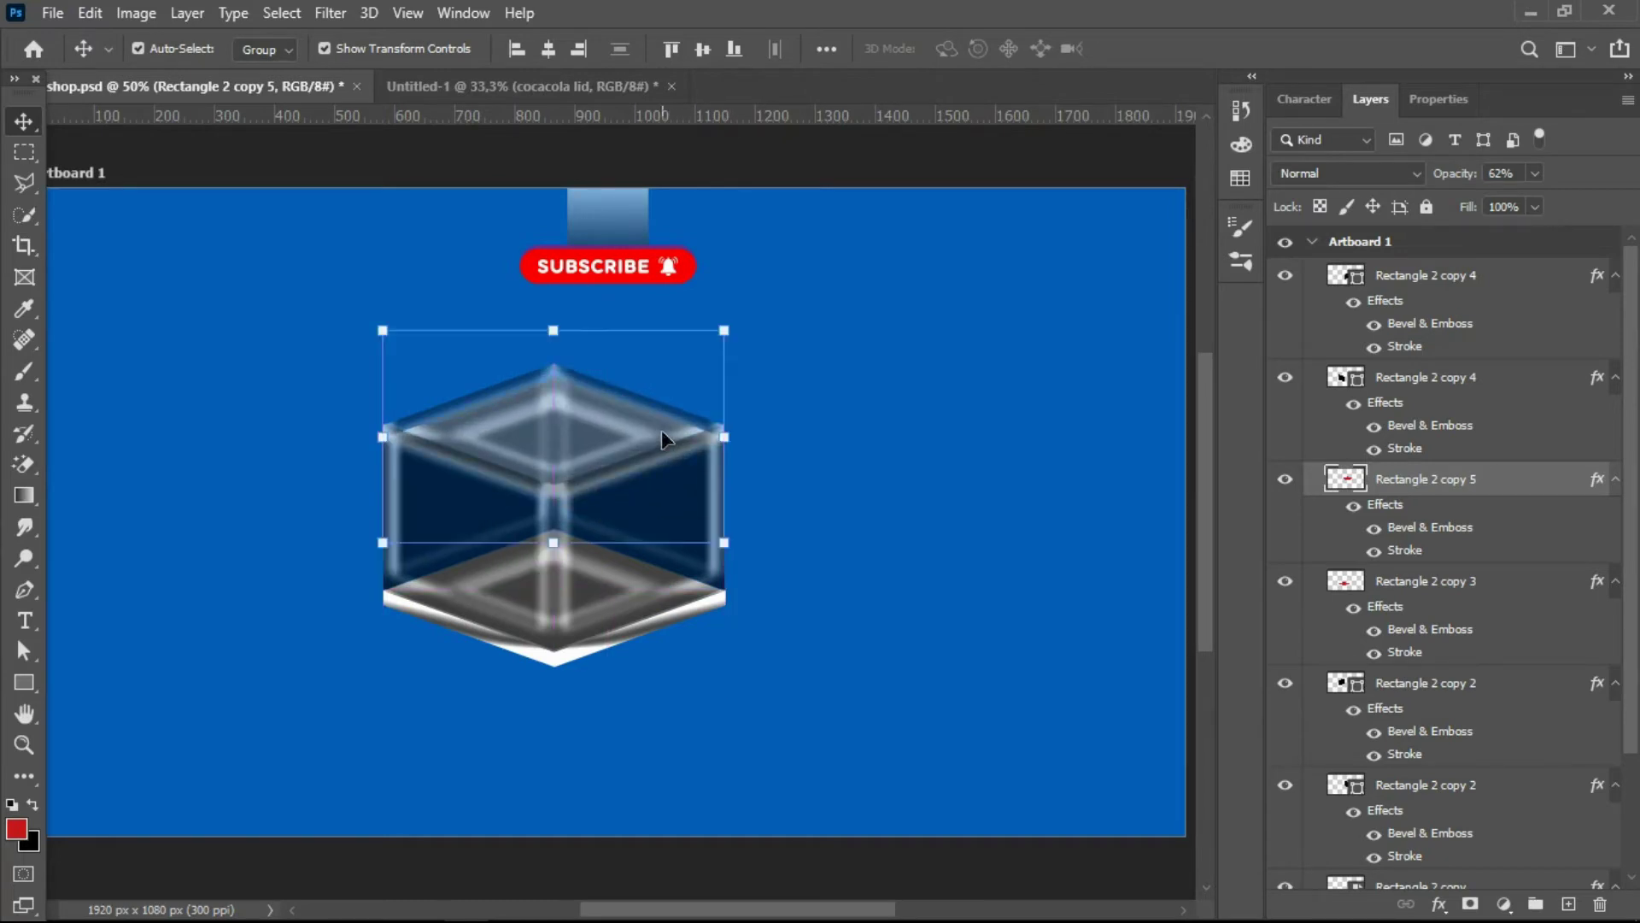
pyautogui.press('Up')
pyautogui.press('Up')
pyautogui.press('Up')
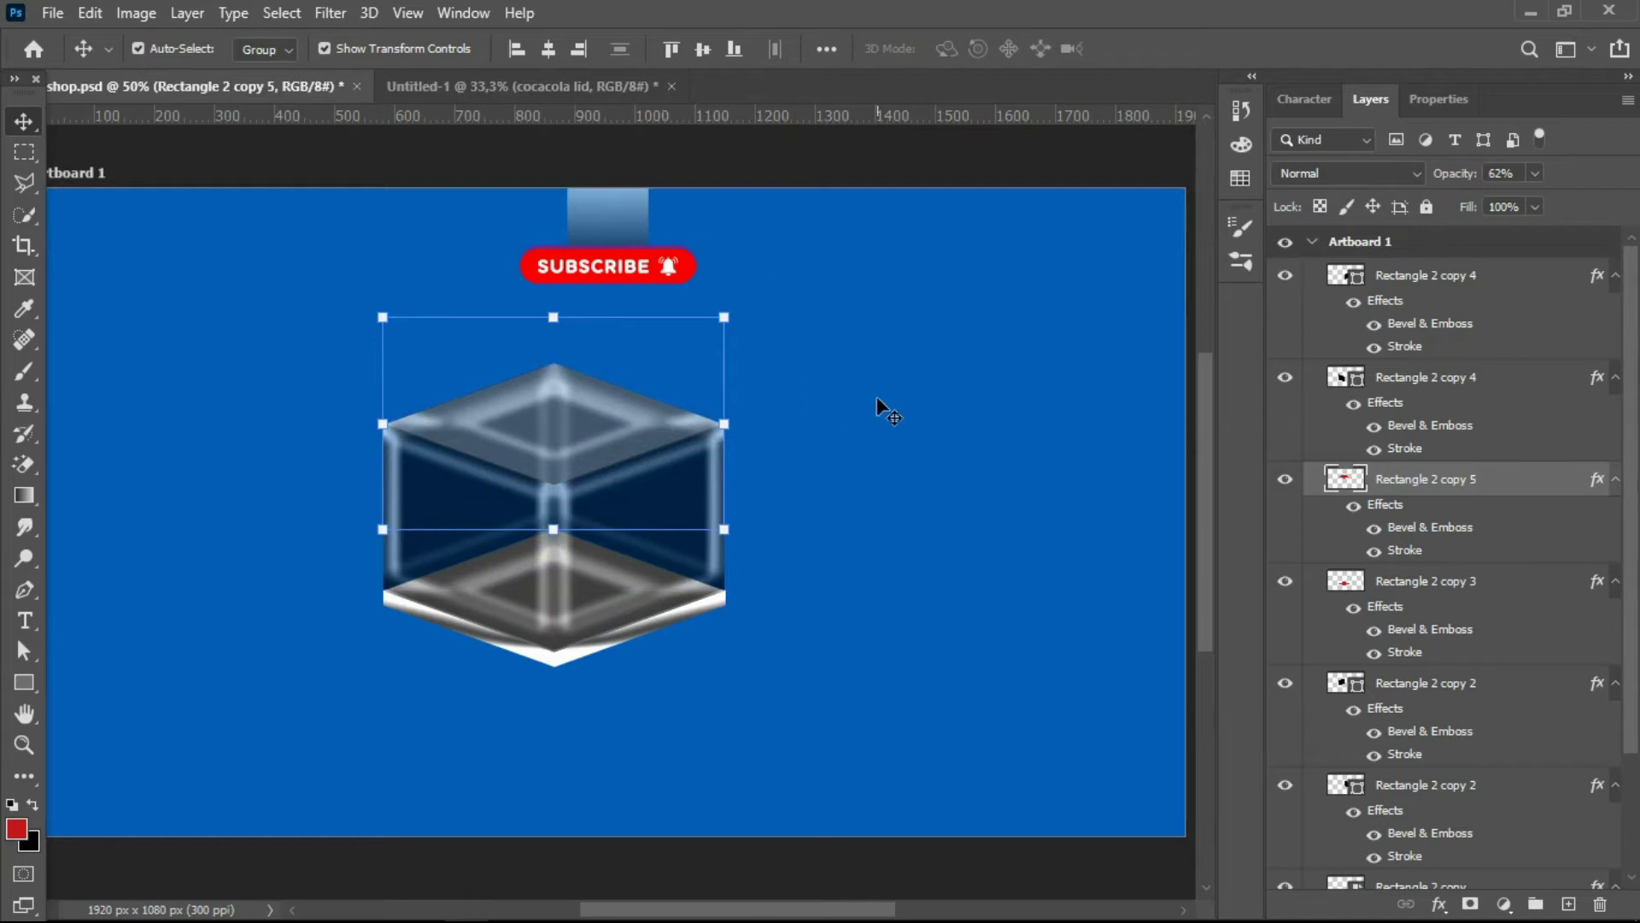
pyautogui.click(876, 397)
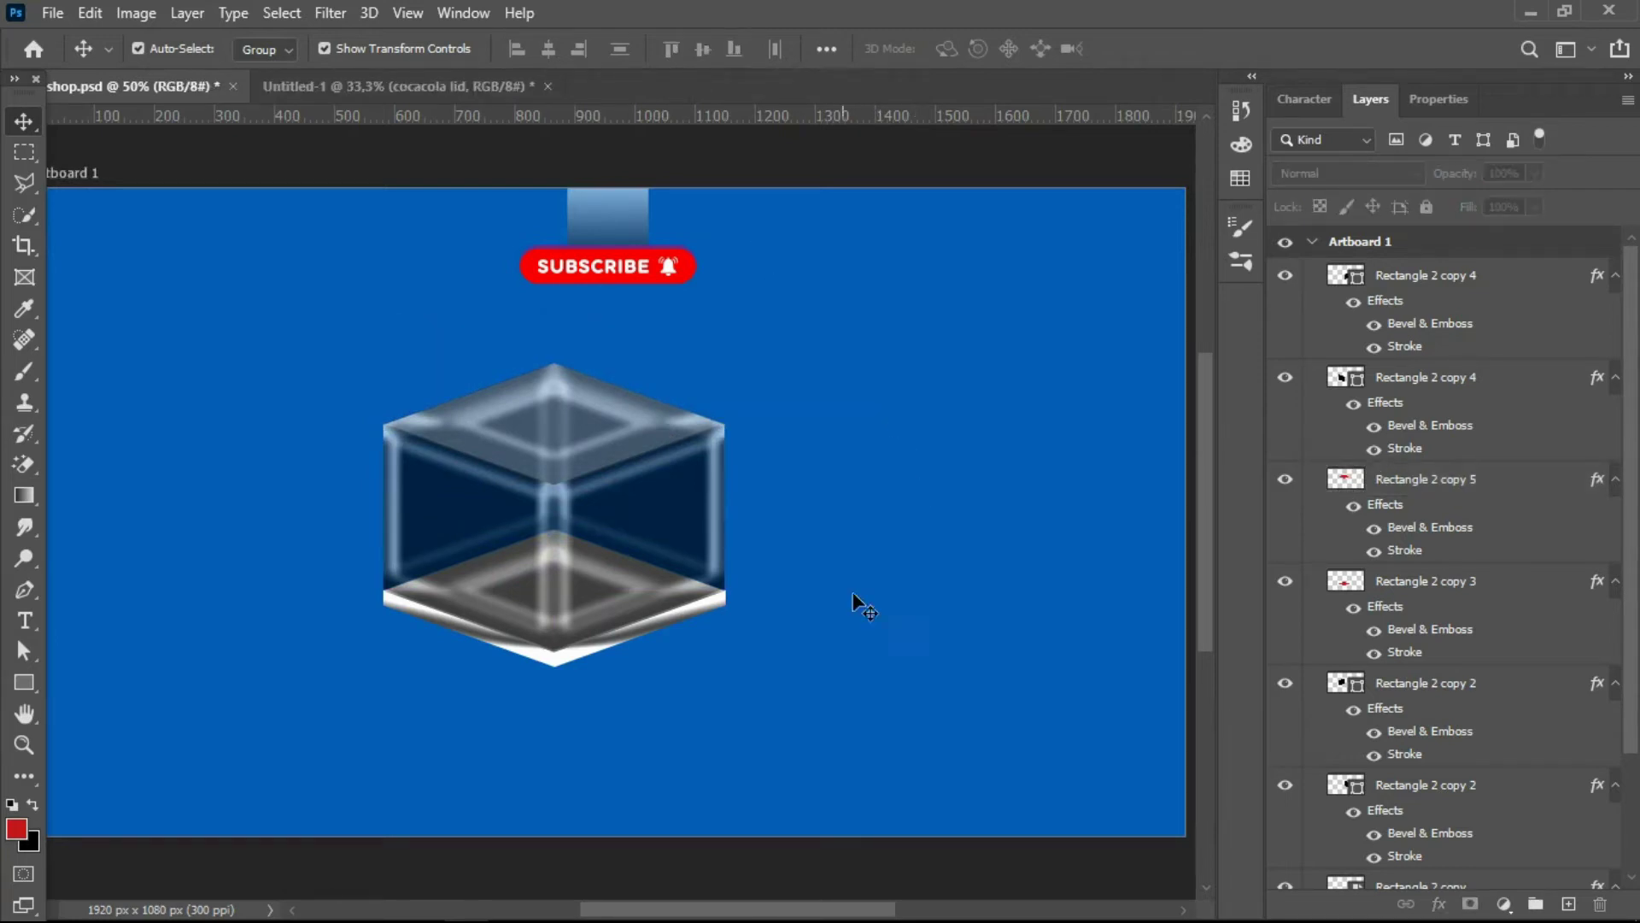
pyautogui.click(625, 540)
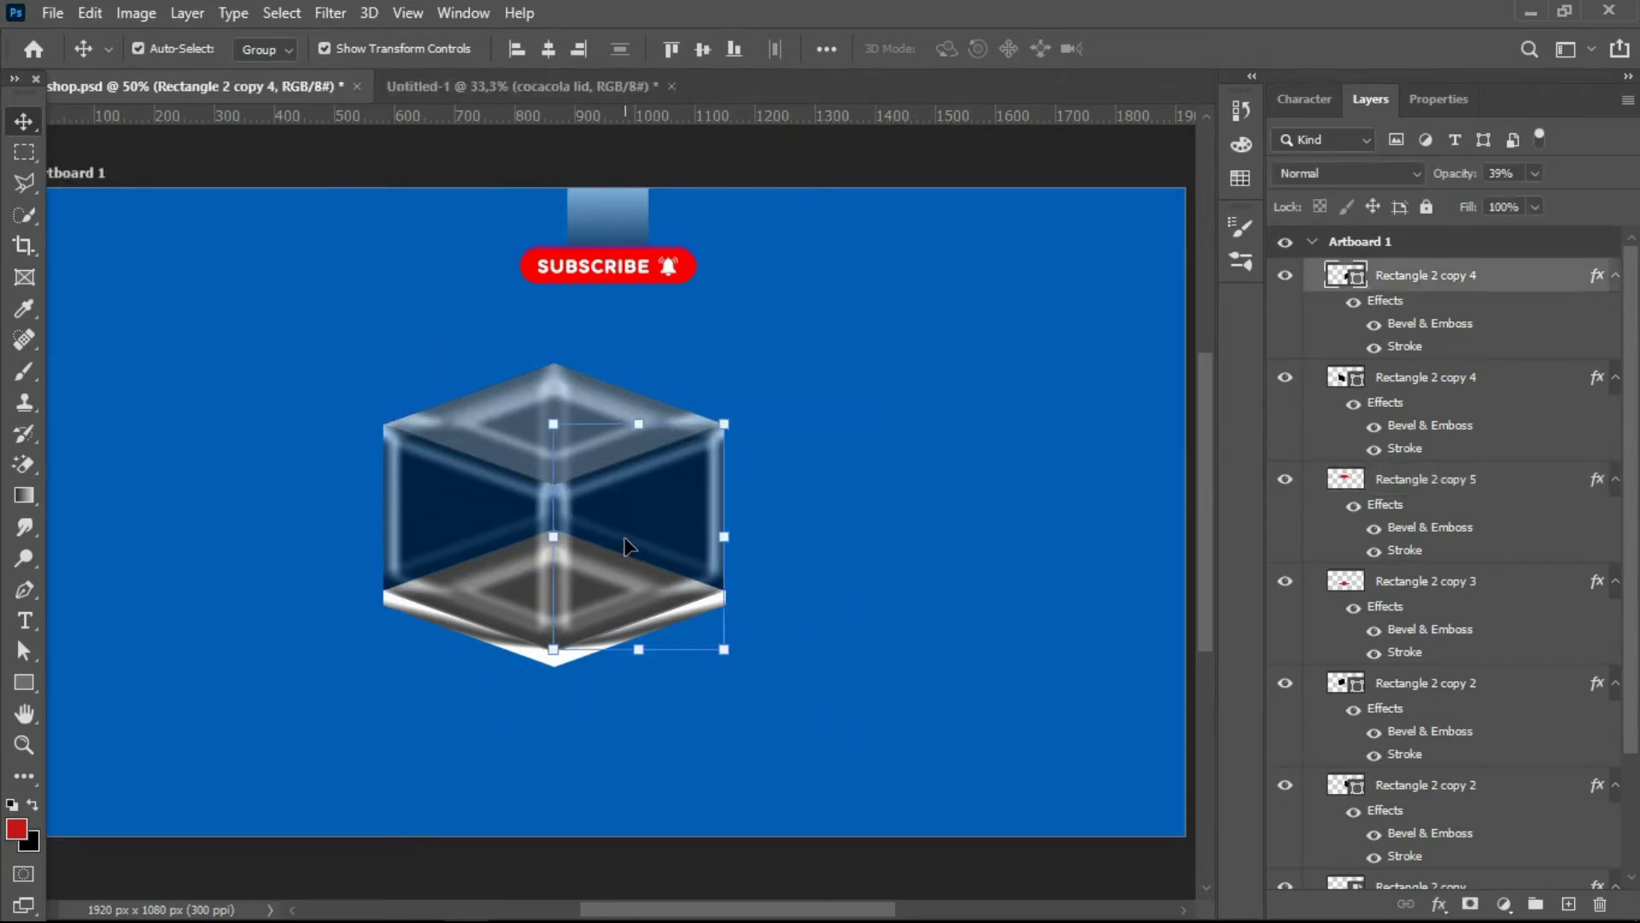
# - Duplicate the glass cube to the right and open its right face's Bevel & Emboss
pyautogui.keyDown('shift'); pyautogui.click(494, 542); pyautogui.keyUp('shift')
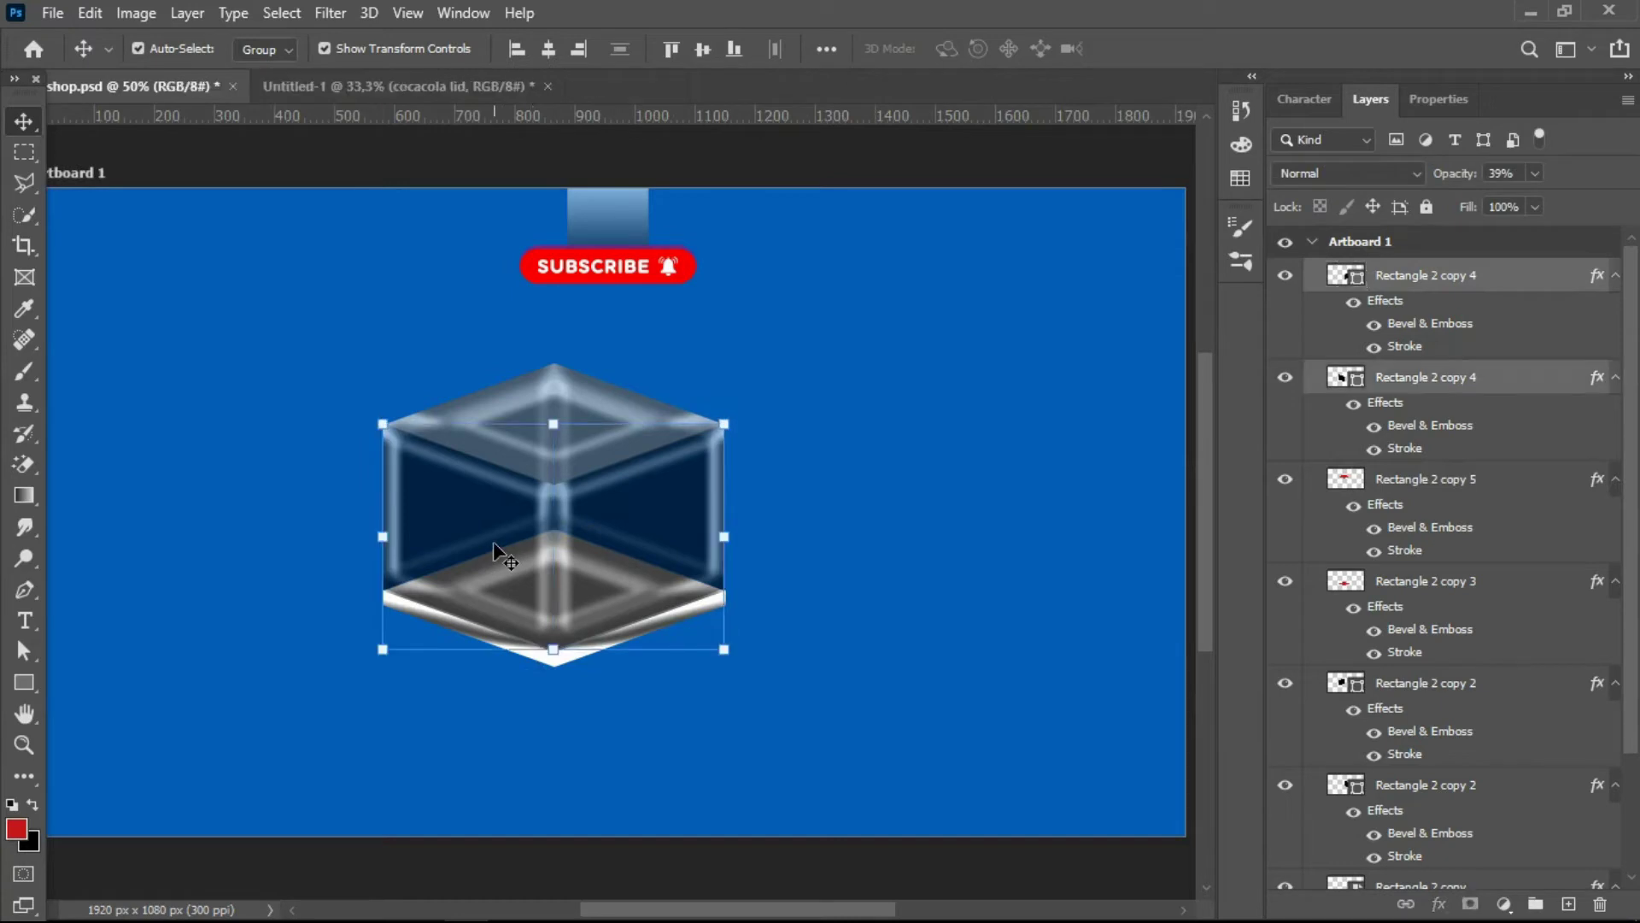
pyautogui.keyDown('shift'); pyautogui.click(556, 394); pyautogui.keyUp('shift')
pyautogui.keyDown('alt'); pyautogui.moveTo(557, 394); pyautogui.dragTo(951, 398); pyautogui.keyUp('alt')
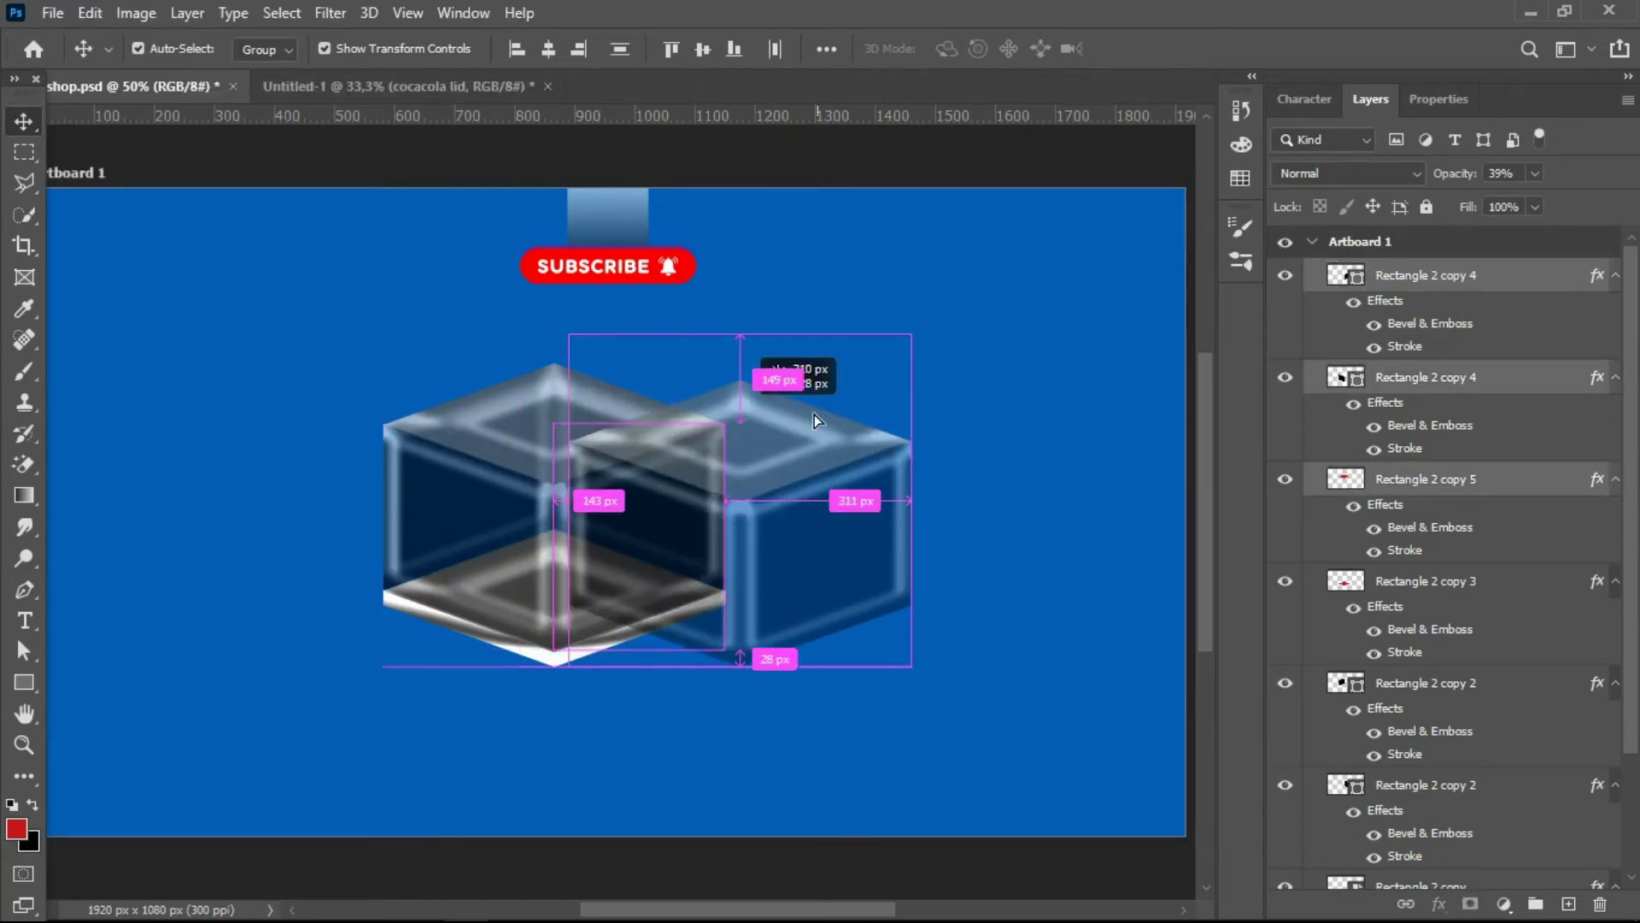
pyautogui.click(974, 714)
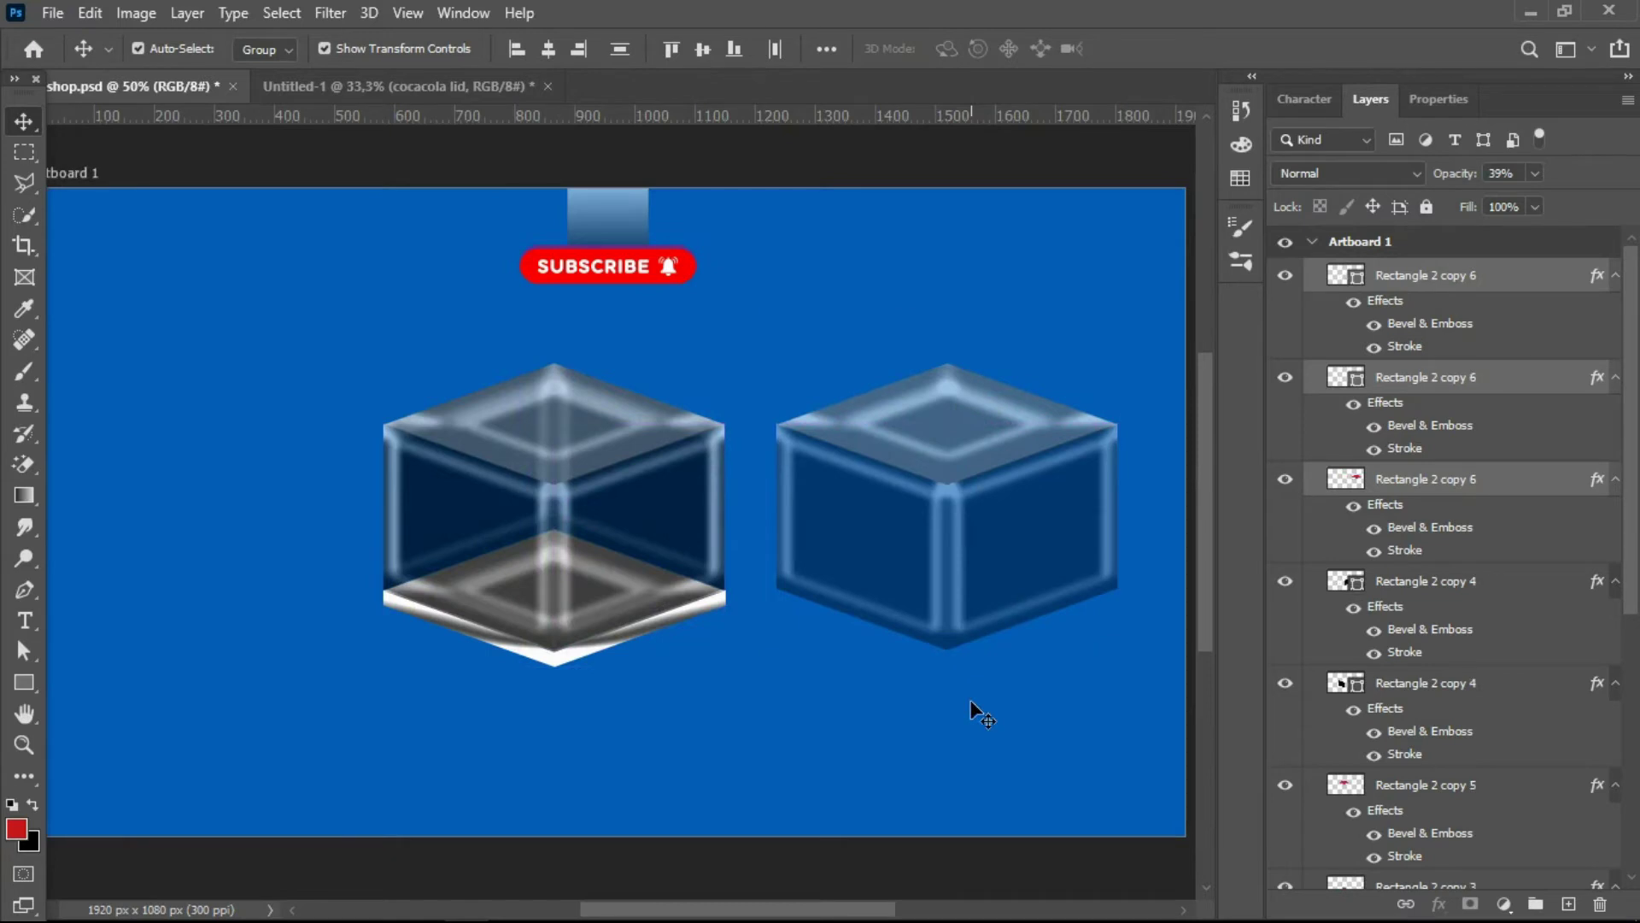
pyautogui.click(1024, 536)
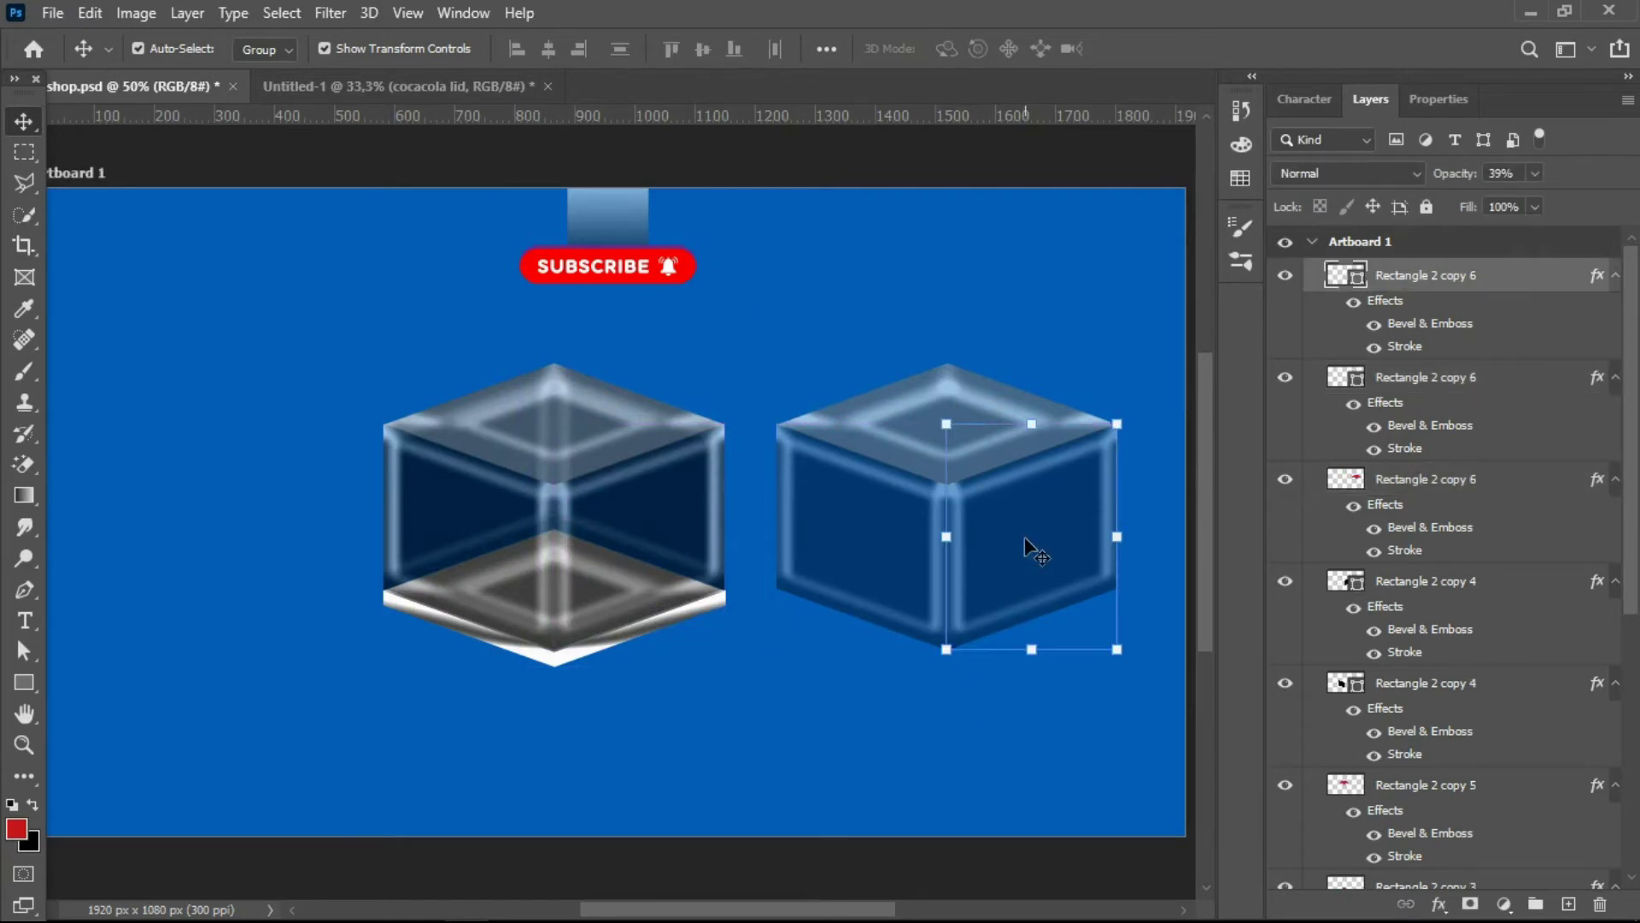
pyautogui.click(1439, 904)
pyautogui.click(1476, 704)
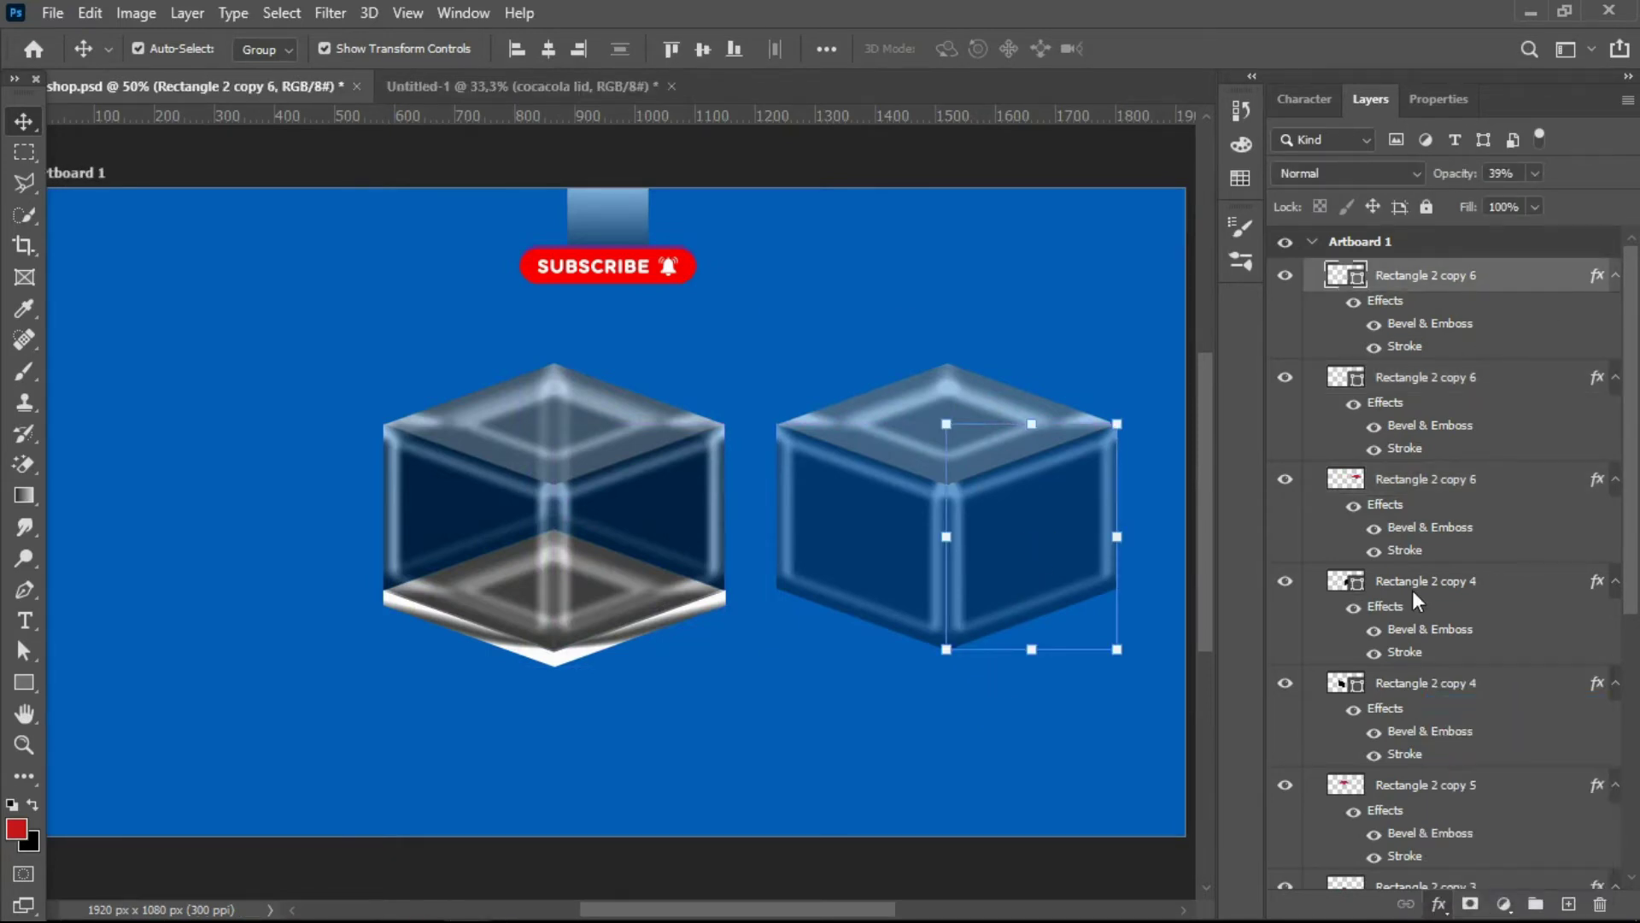
# - Remove the right face's bevel, give it a red stroke, and set 100% opacity
pyautogui.moveTo(1136, 192)
pyautogui.mouseDown()
pyautogui.moveTo(779, 231)
pyautogui.moveTo(393, 443)
pyautogui.moveTo(341, 247)
pyautogui.moveTo(398, 170)
pyautogui.moveTo(365, 178)
pyautogui.moveTo(504, 178)
pyautogui.moveTo(1454, 308)
pyautogui.moveTo(1456, 286)
pyautogui.mouseUp()
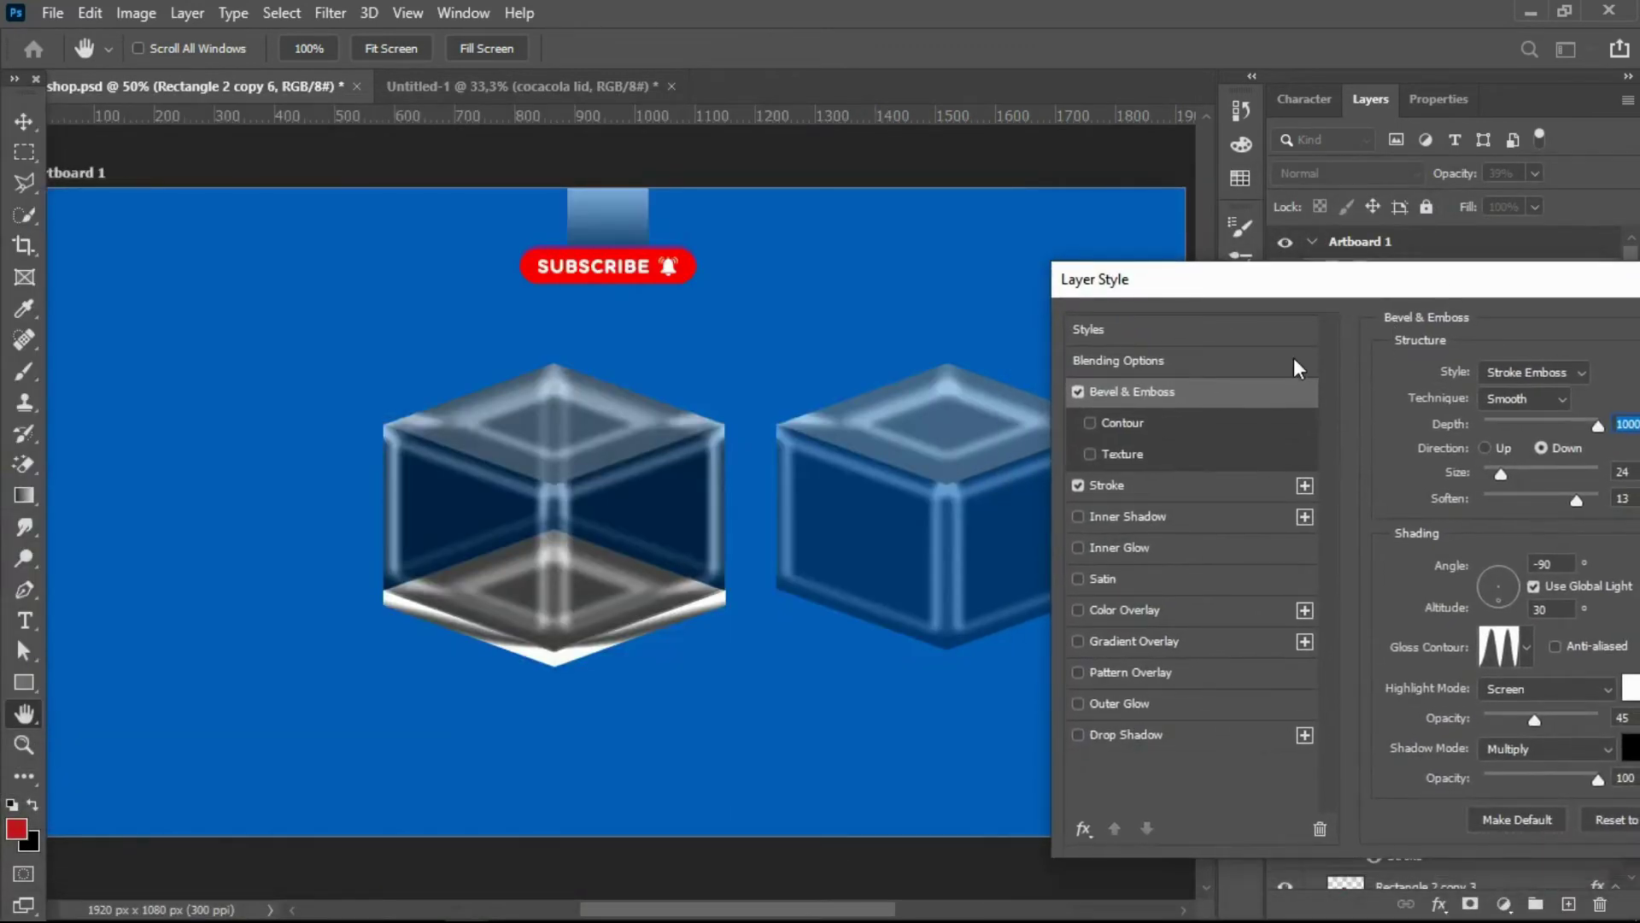
pyautogui.click(1078, 392)
pyautogui.click(1128, 485)
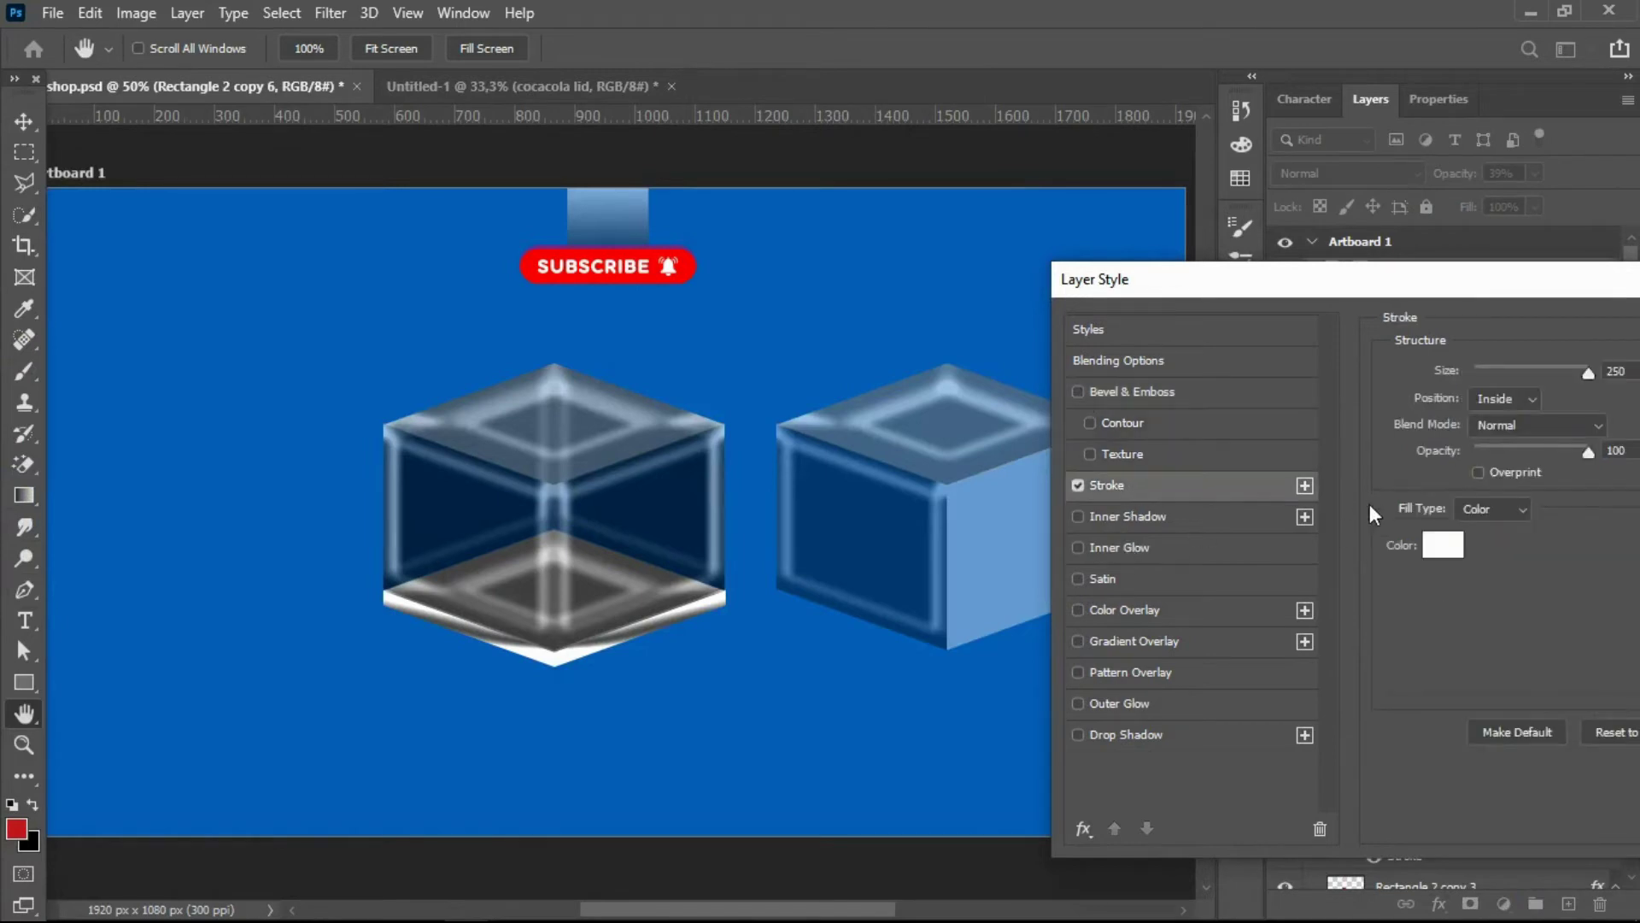
pyautogui.click(1437, 545)
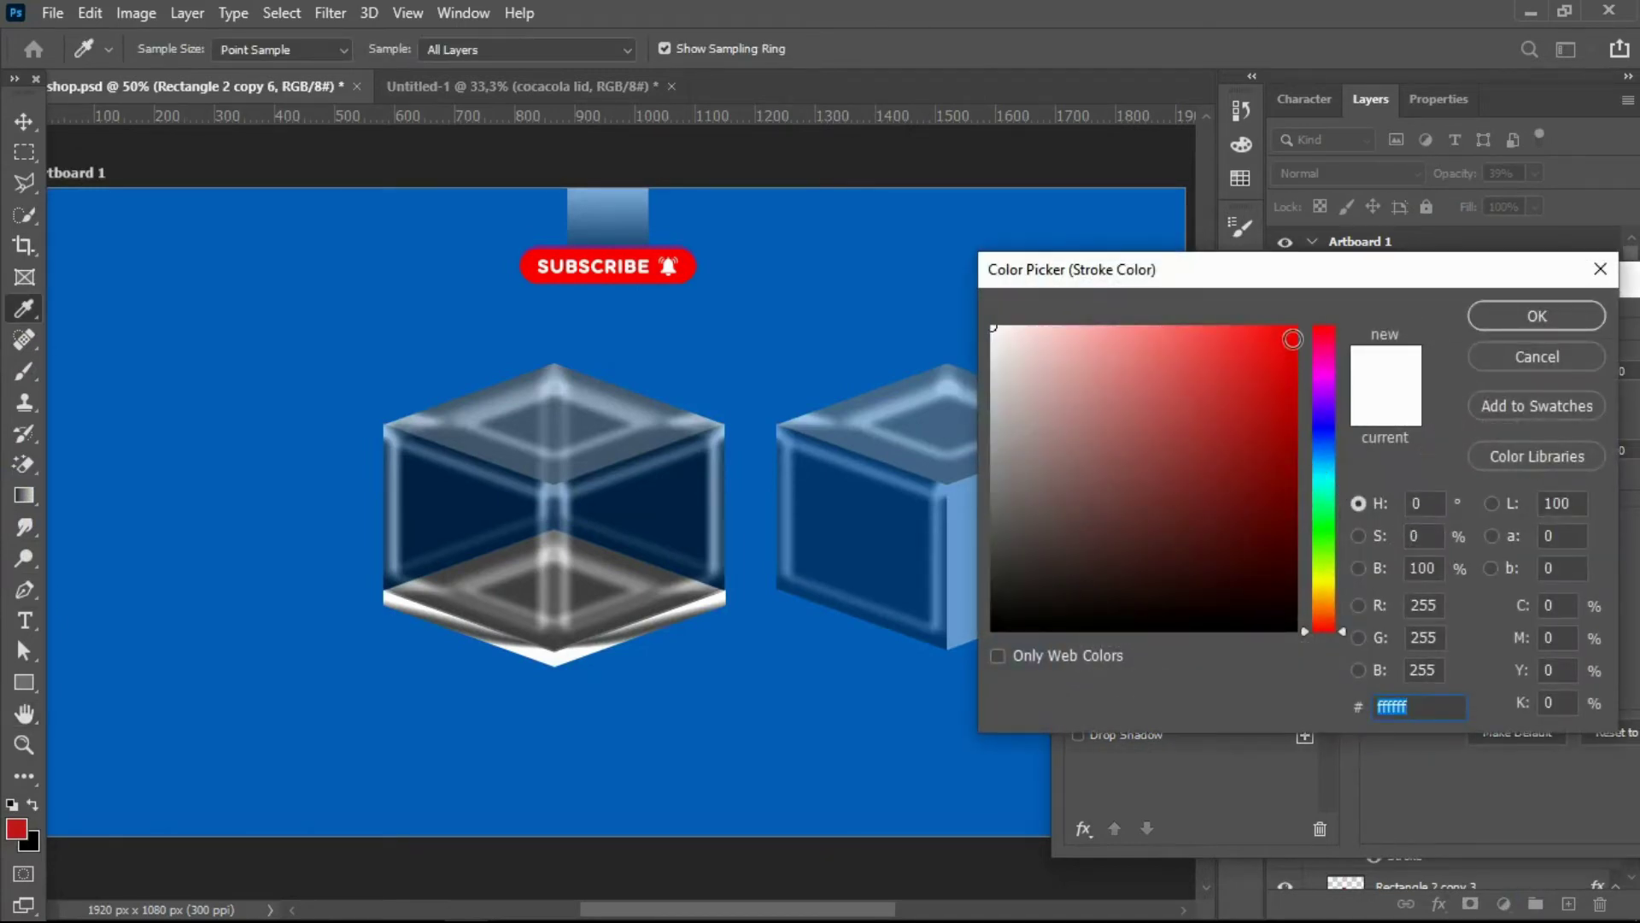
pyautogui.click(1292, 329)
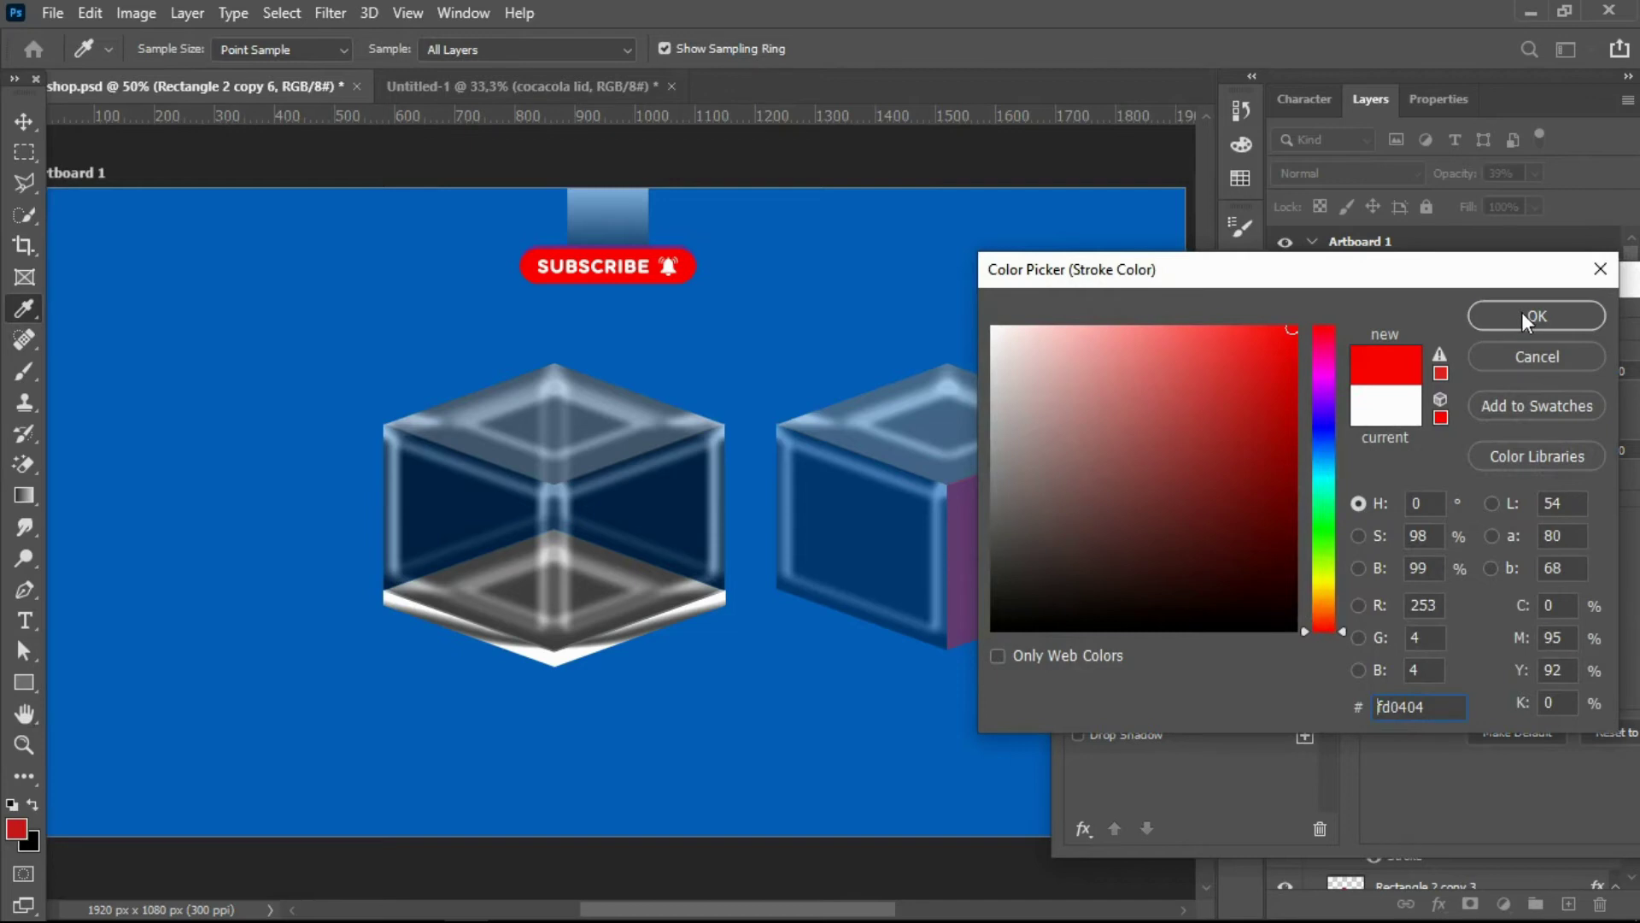
pyautogui.click(1526, 320)
pyautogui.moveTo(1537, 277); pyautogui.dragTo(882, 409)
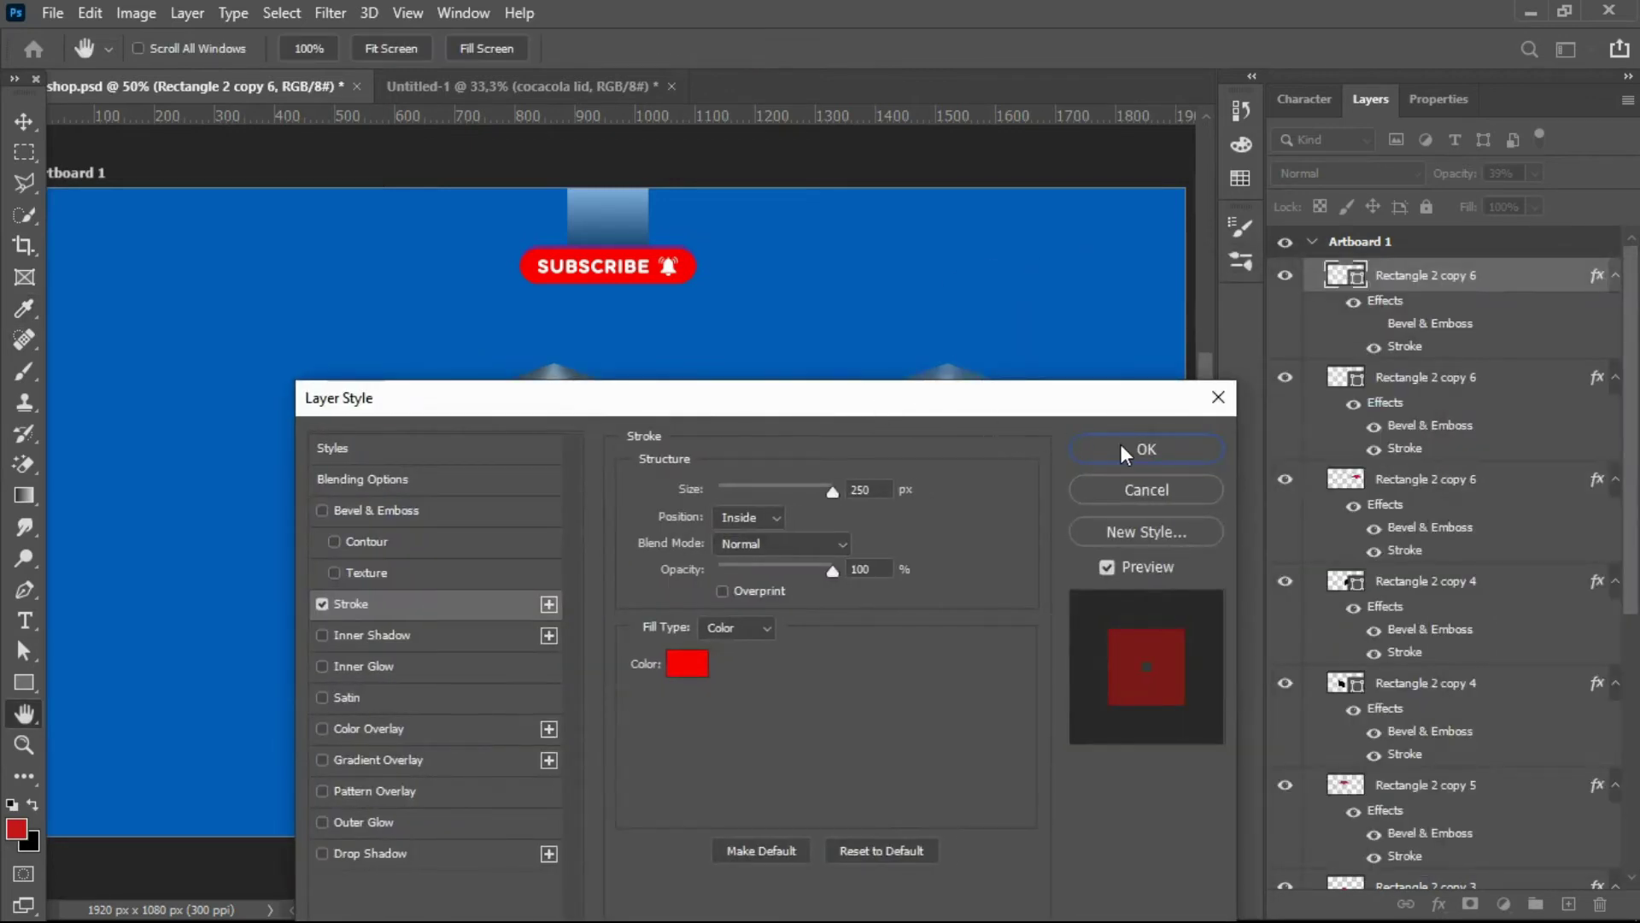
pyautogui.click(1123, 451)
pyautogui.click(1534, 173)
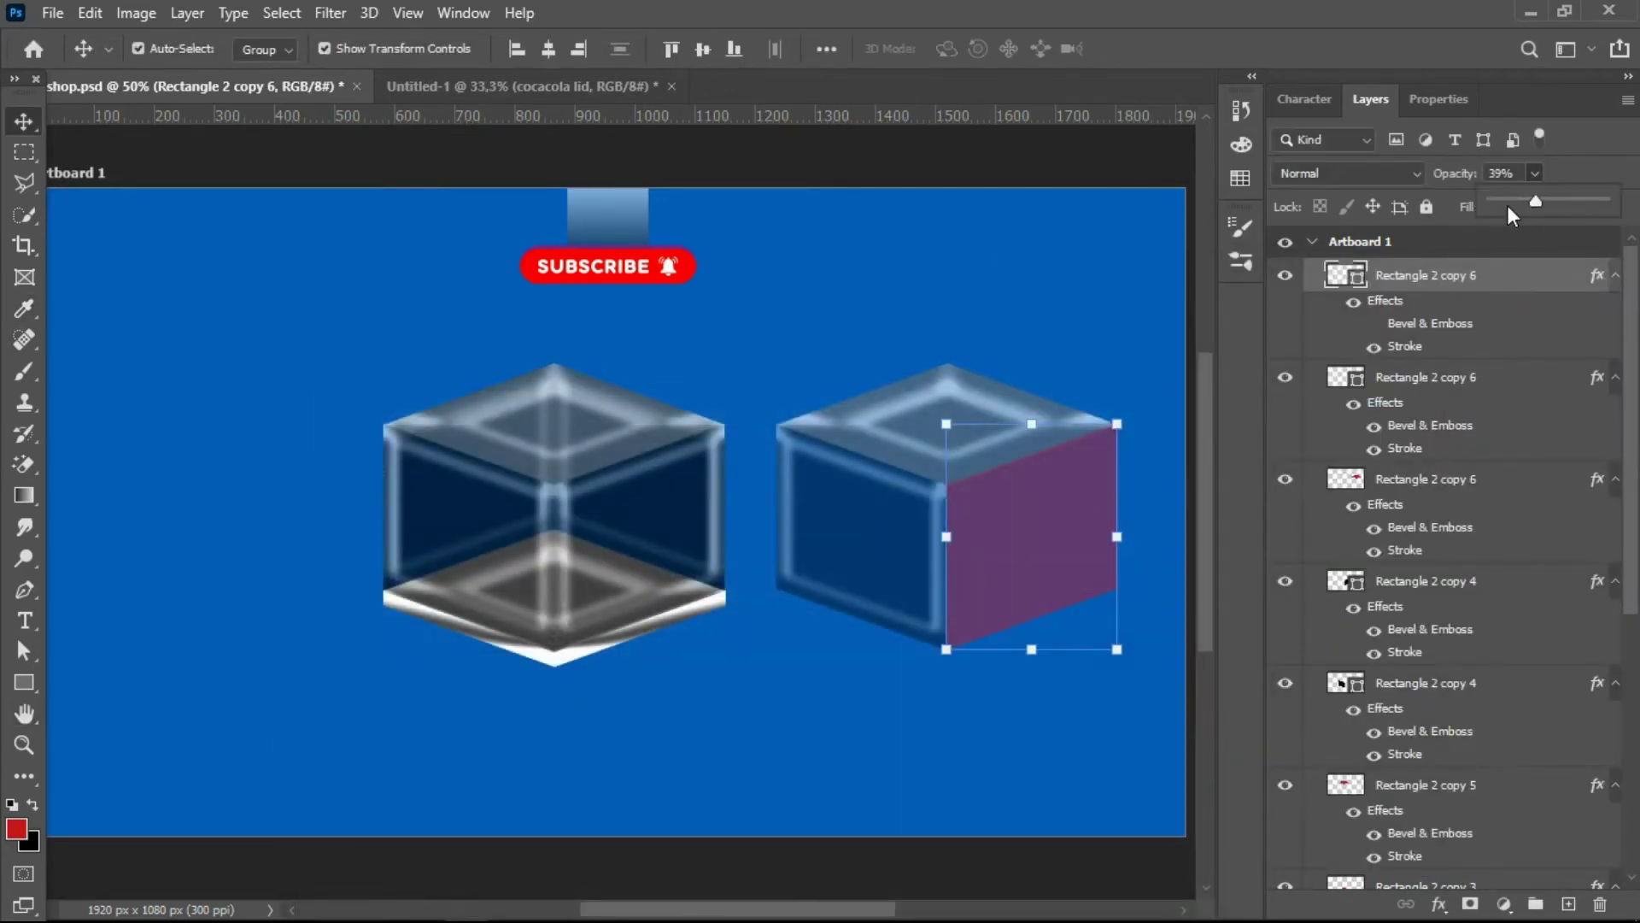
pyautogui.moveTo(1535, 204); pyautogui.dragTo(1604, 201)
pyautogui.click(863, 647)
# - Remove the Bevel & Emboss effect from the copied cube's left face
pyautogui.click(869, 547)
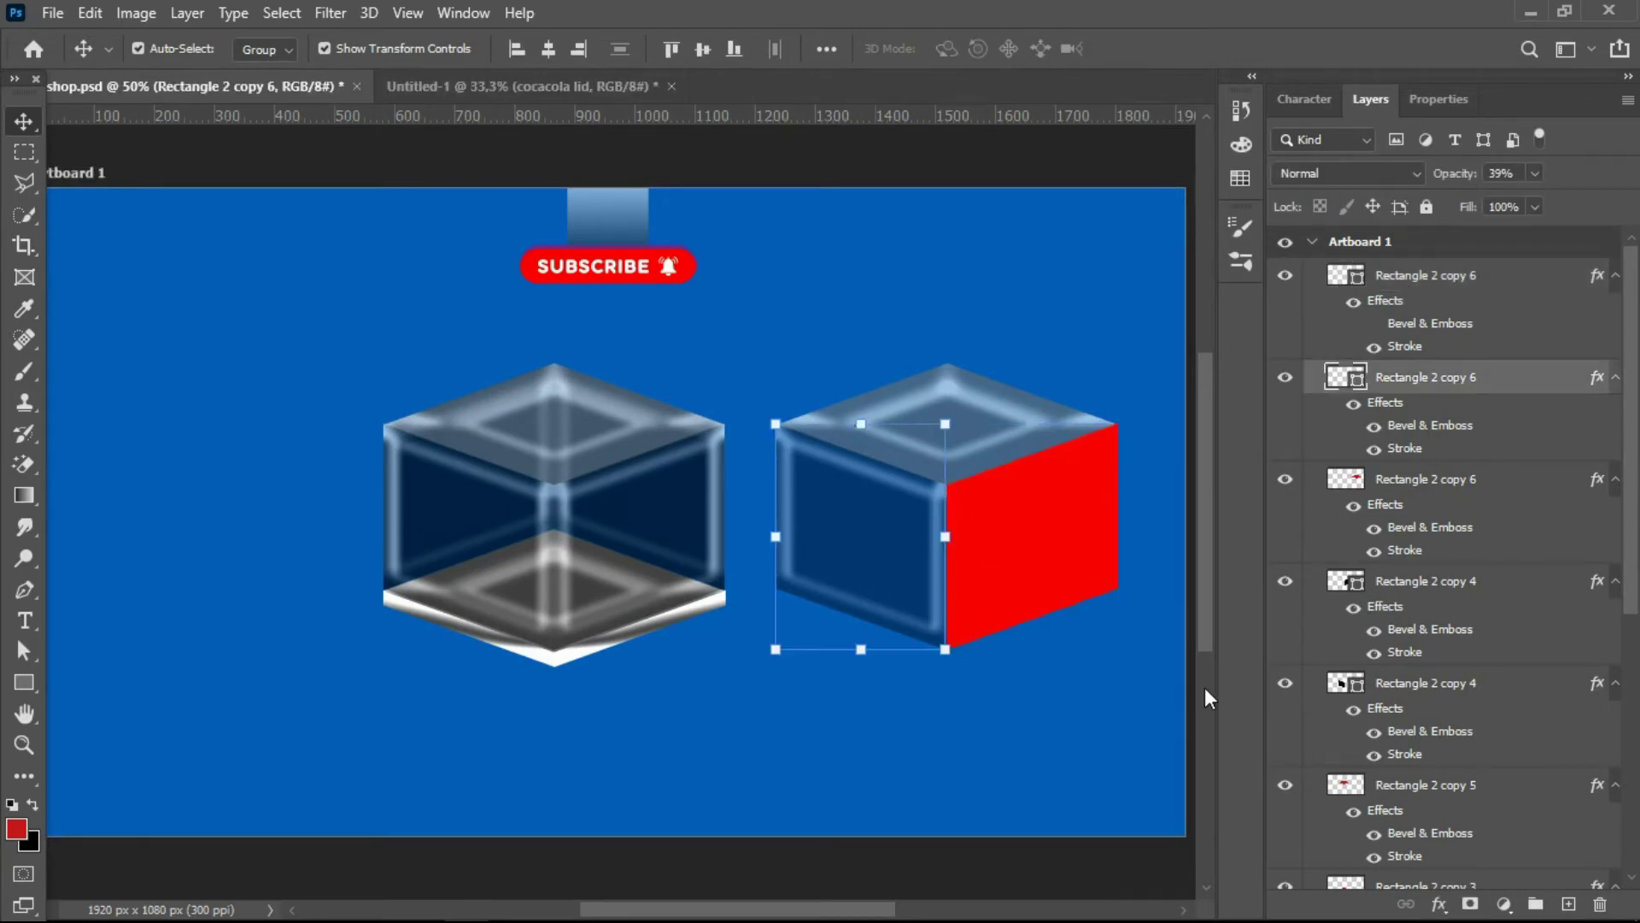
pyautogui.click(1440, 905)
pyautogui.click(1471, 658)
pyautogui.click(322, 445)
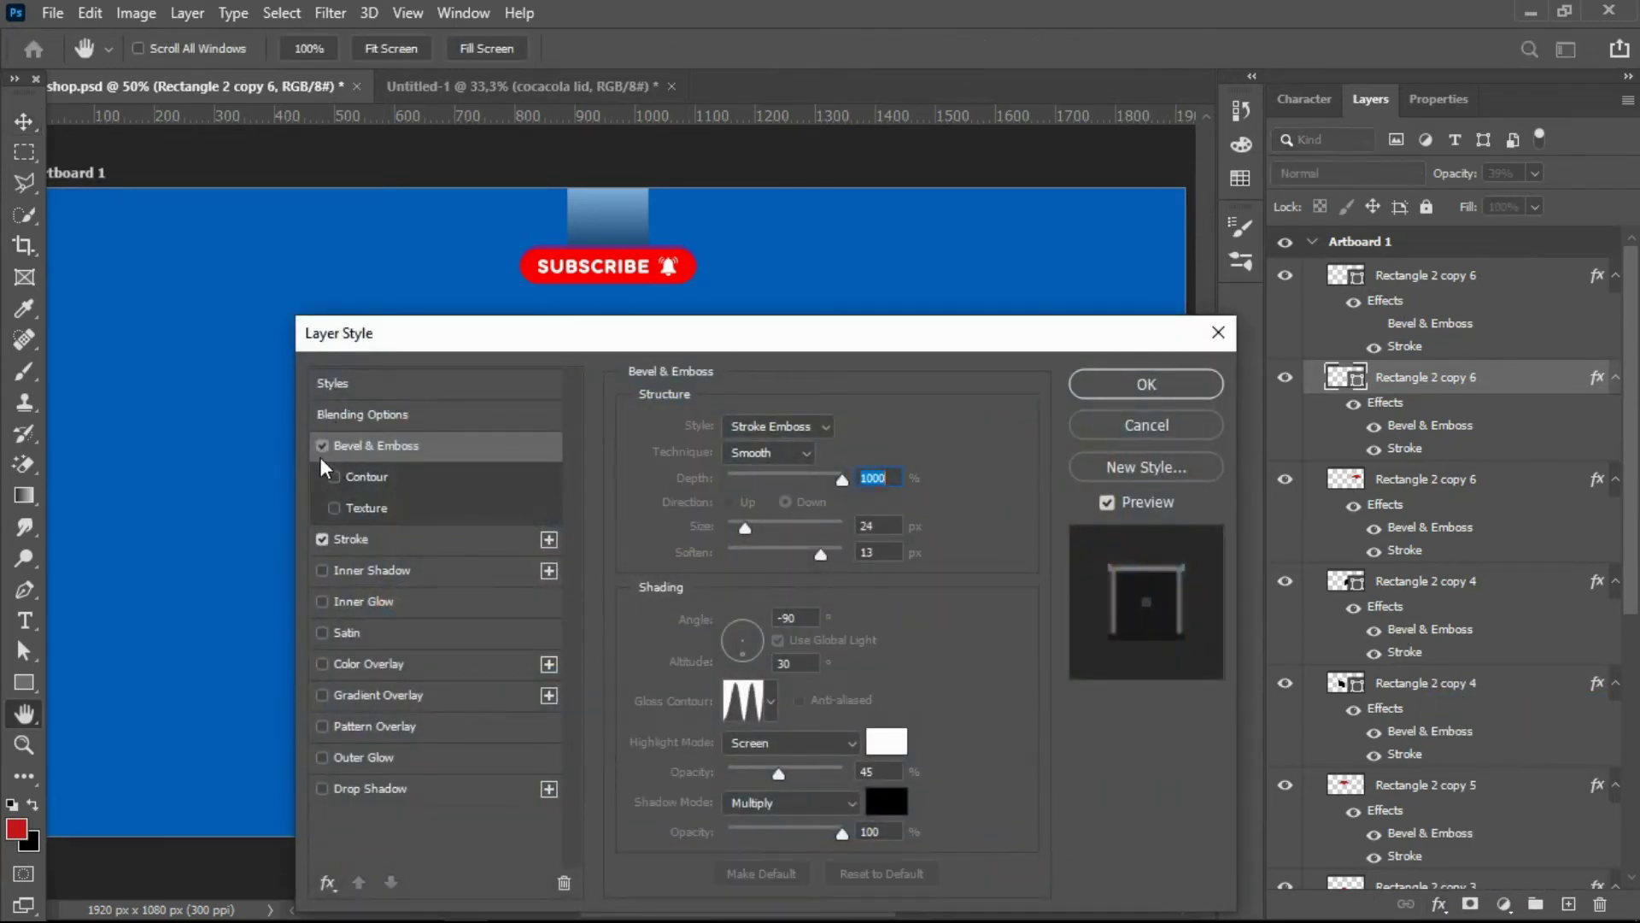
pyautogui.click(350, 536)
pyautogui.moveTo(540, 333); pyautogui.dragTo(1424, 284)
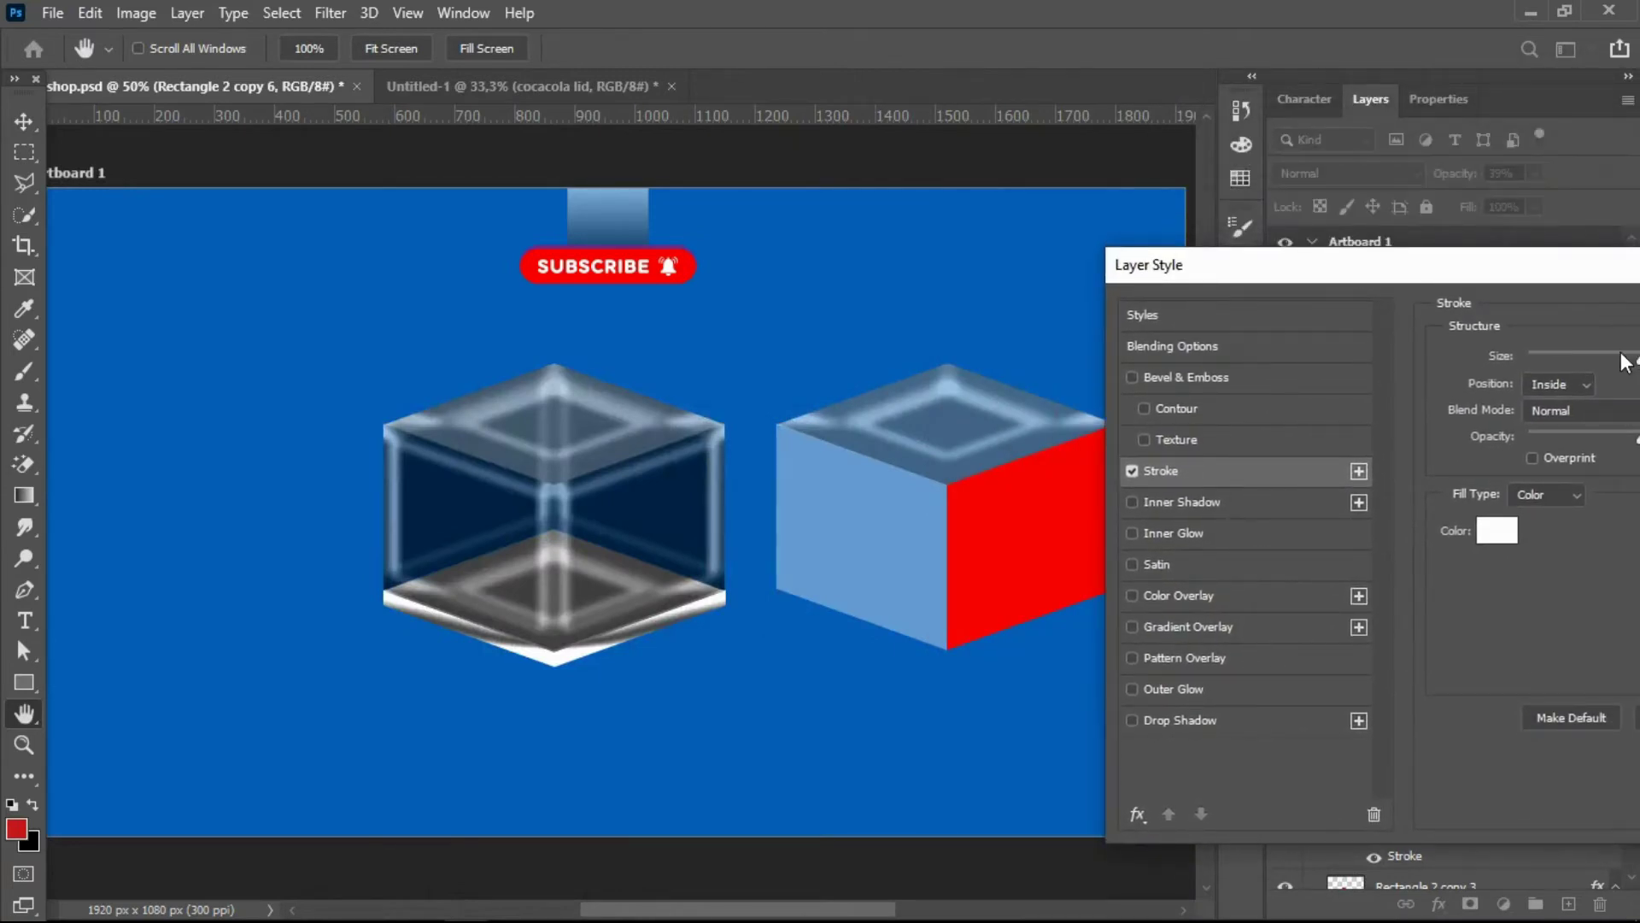
pyautogui.moveTo(1606, 273); pyautogui.dragTo(504, 310)
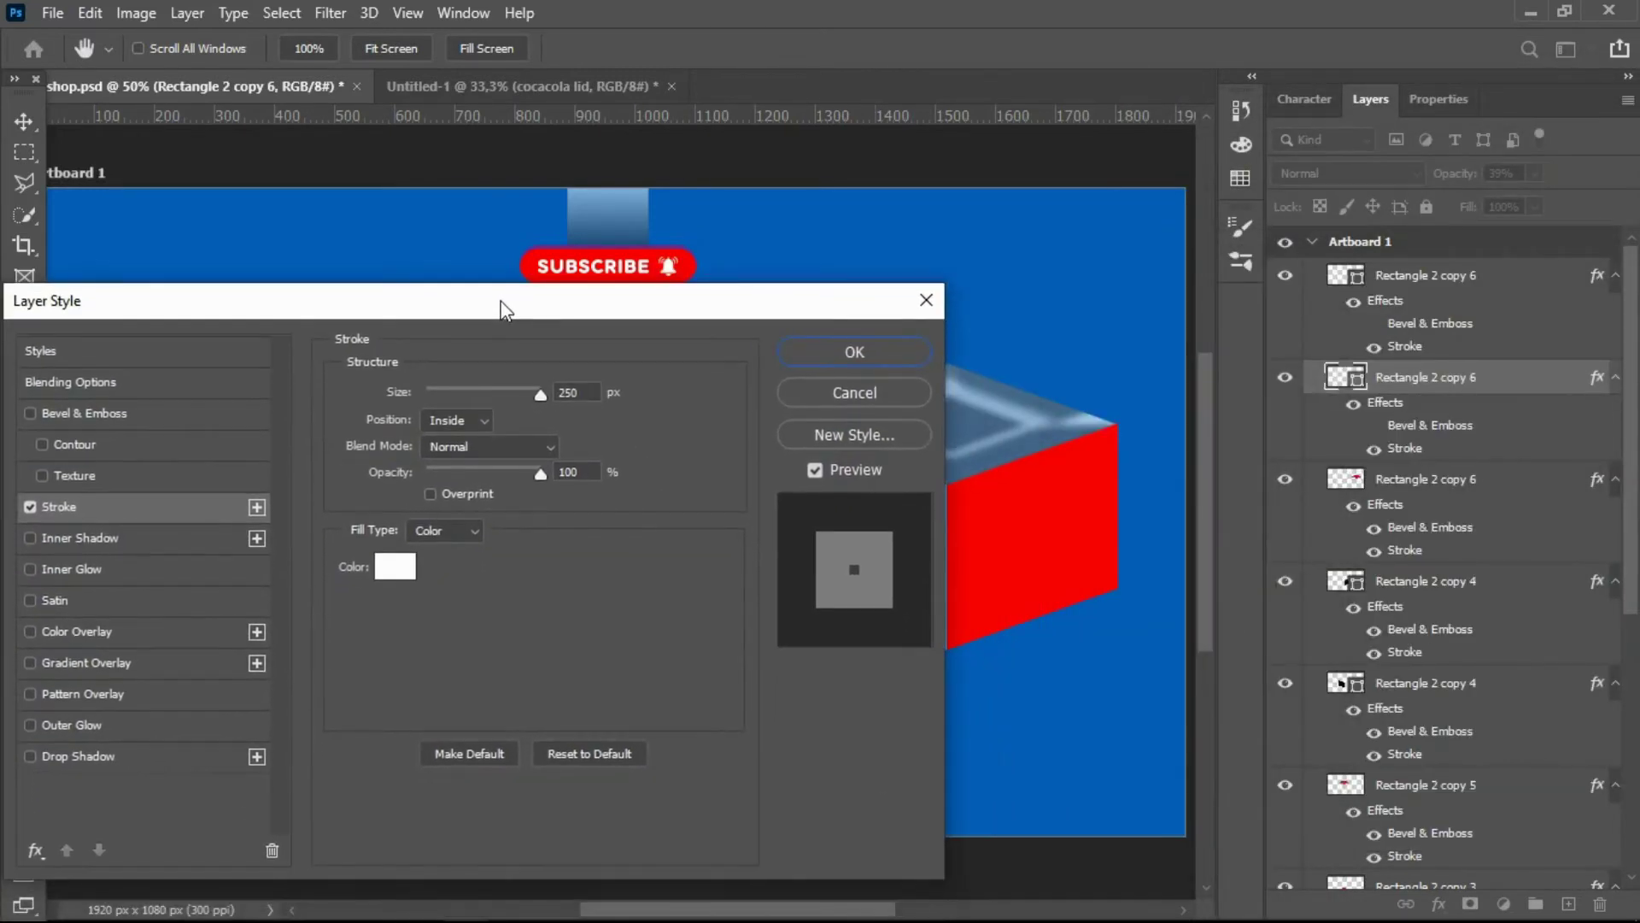
# - Give the left face a ce0303 red stroke and raise its opacity to 100%
pyautogui.click(395, 565)
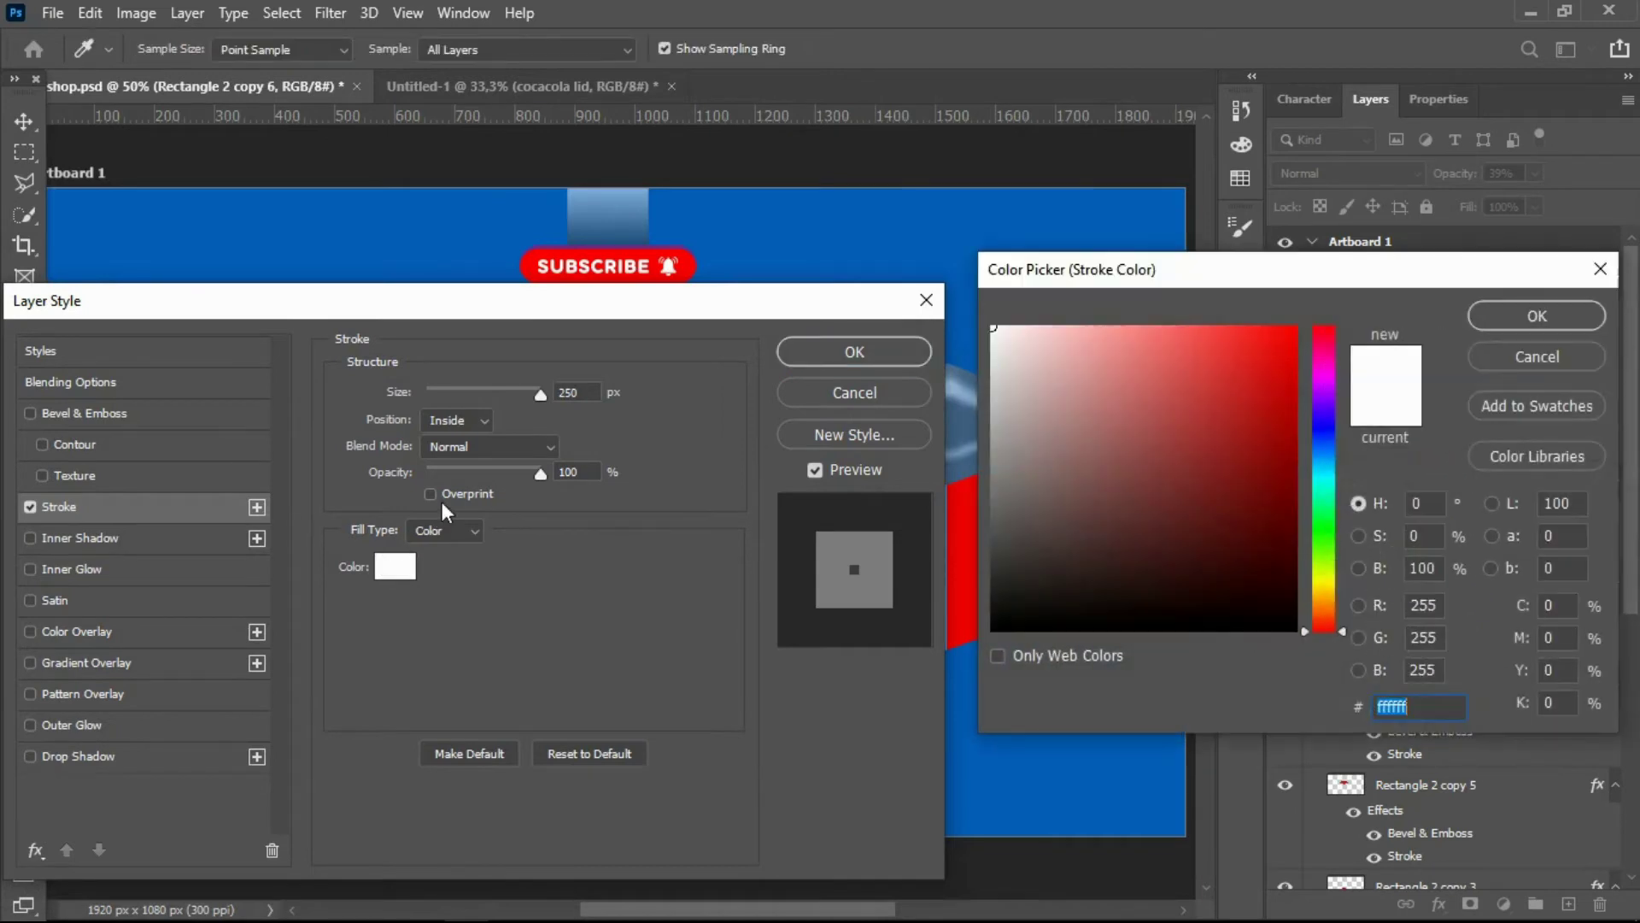
pyautogui.click(1289, 416)
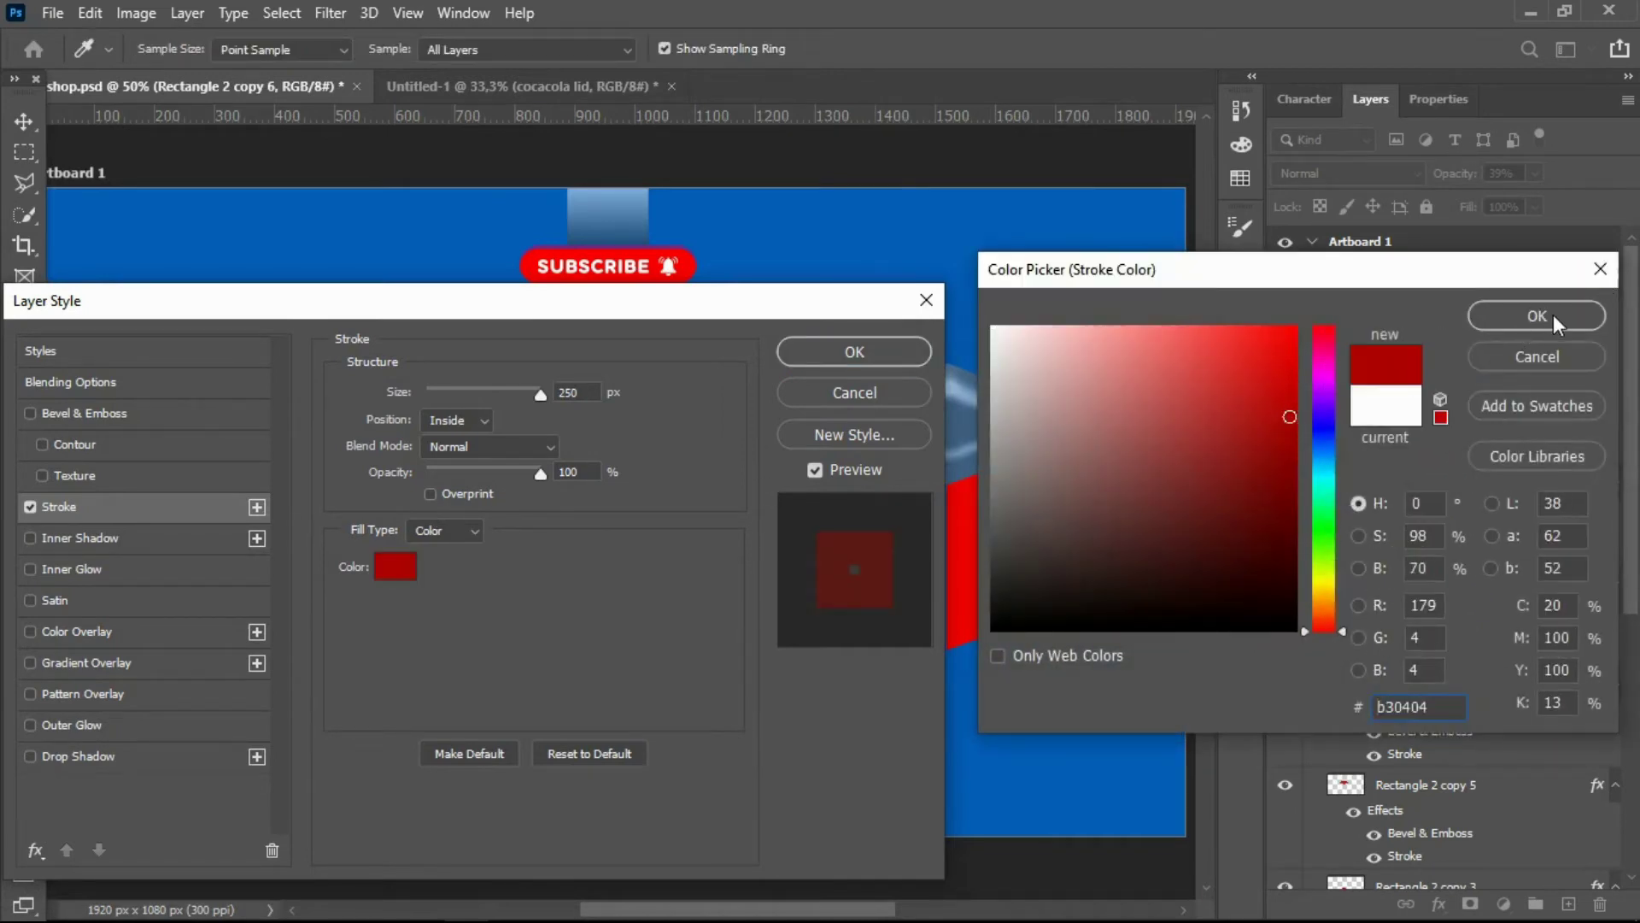
pyautogui.click(1290, 386)
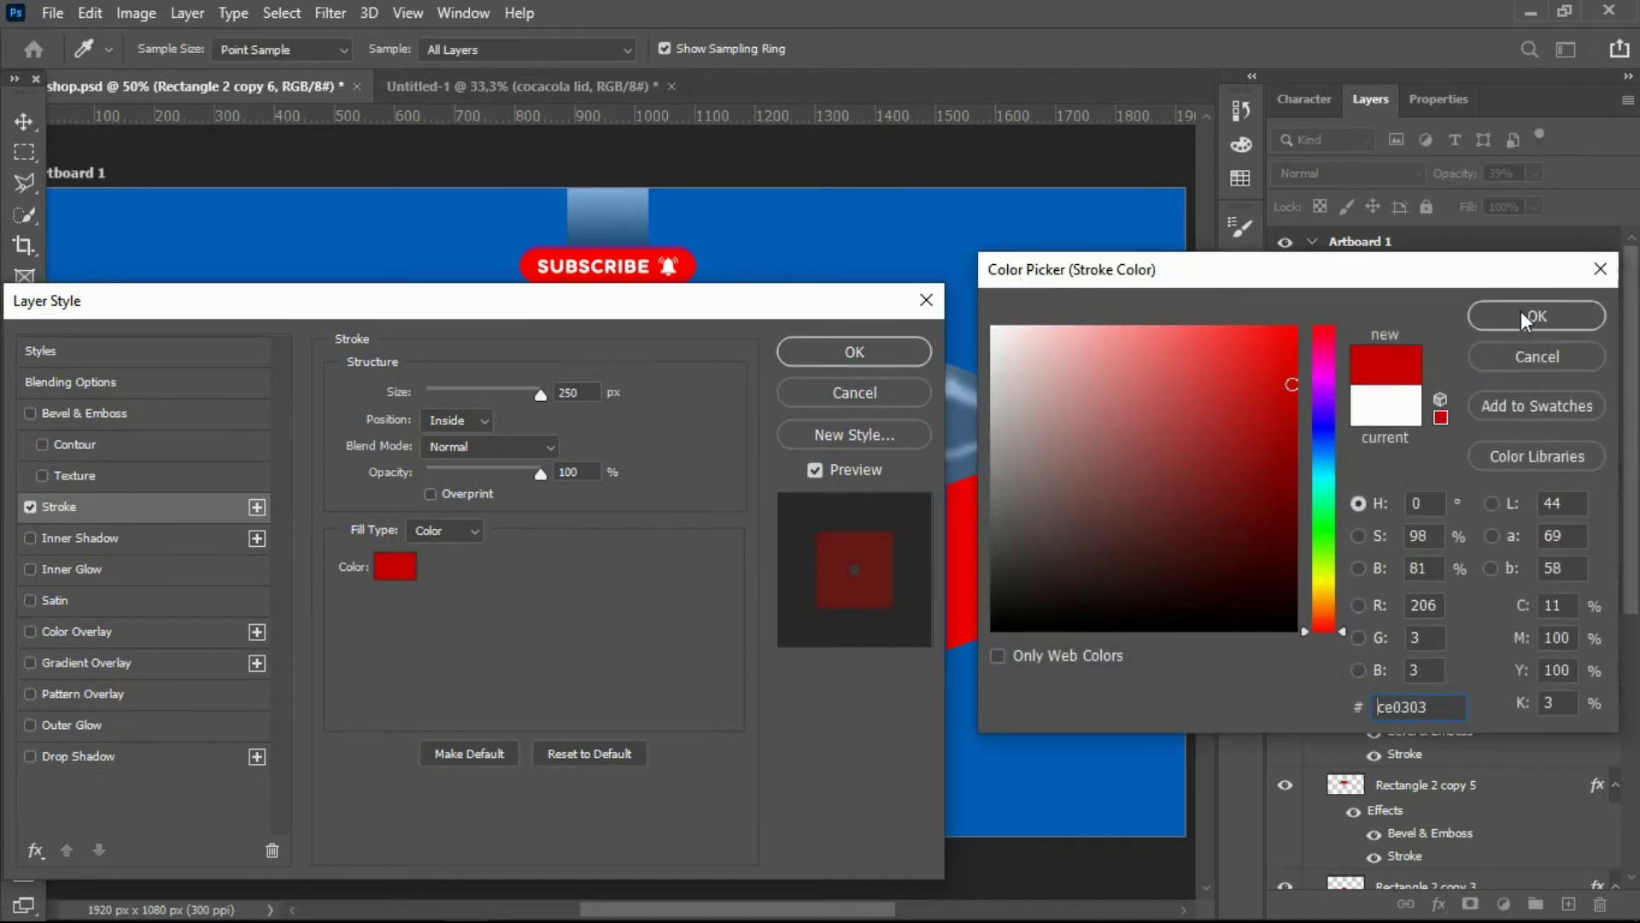
pyautogui.click(1524, 320)
pyautogui.moveTo(802, 310); pyautogui.dragTo(1316, 453)
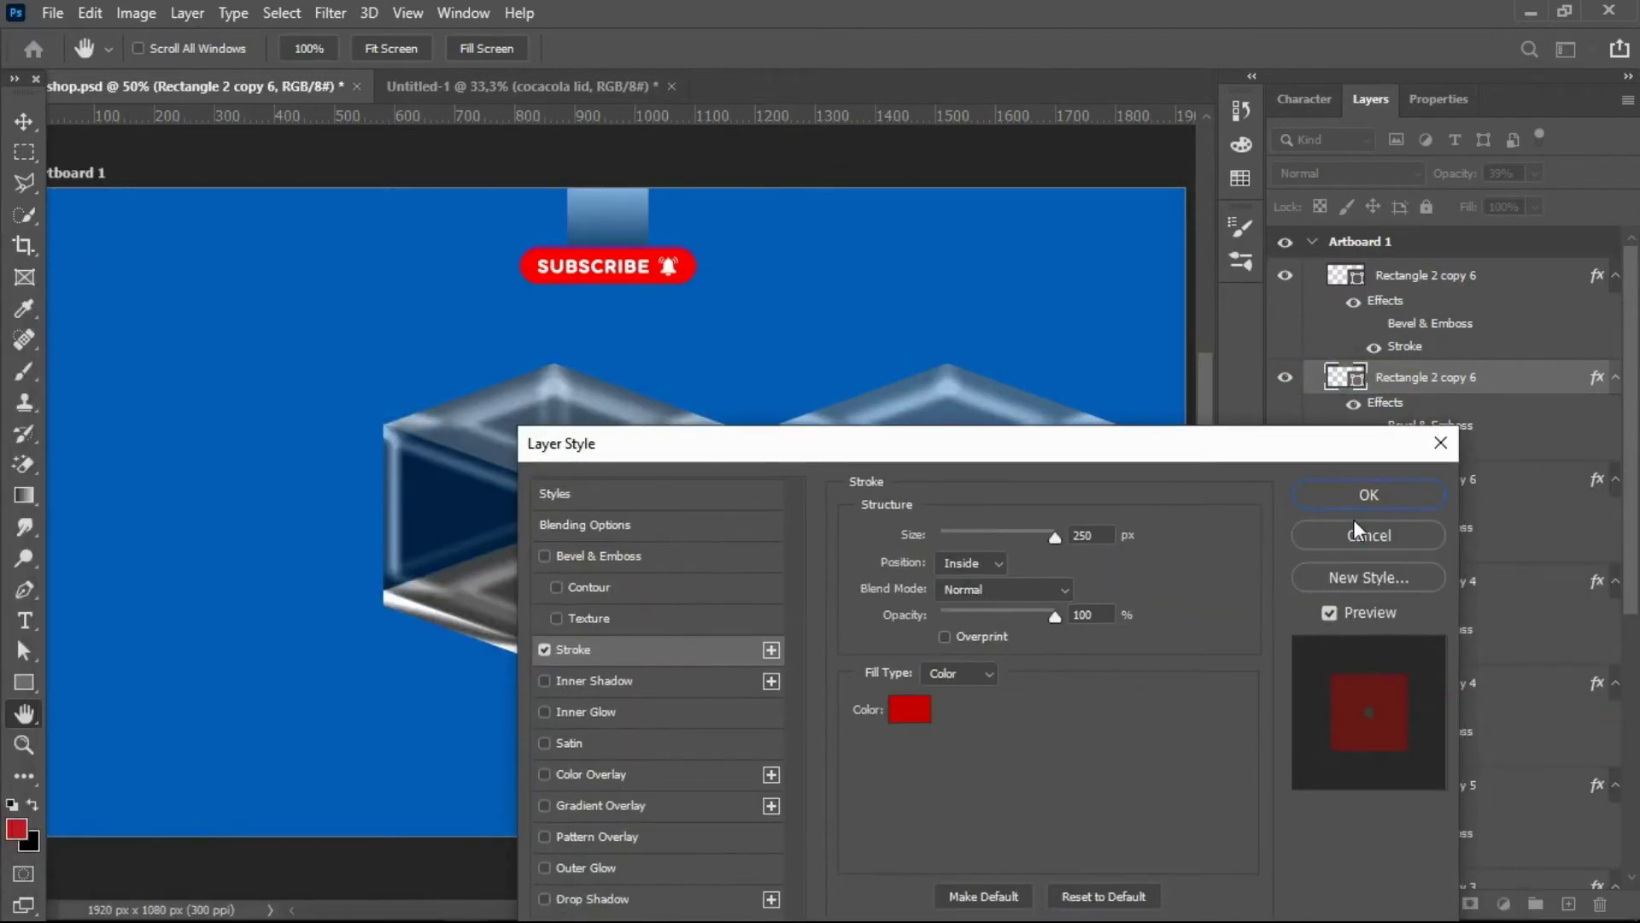
pyautogui.click(1386, 495)
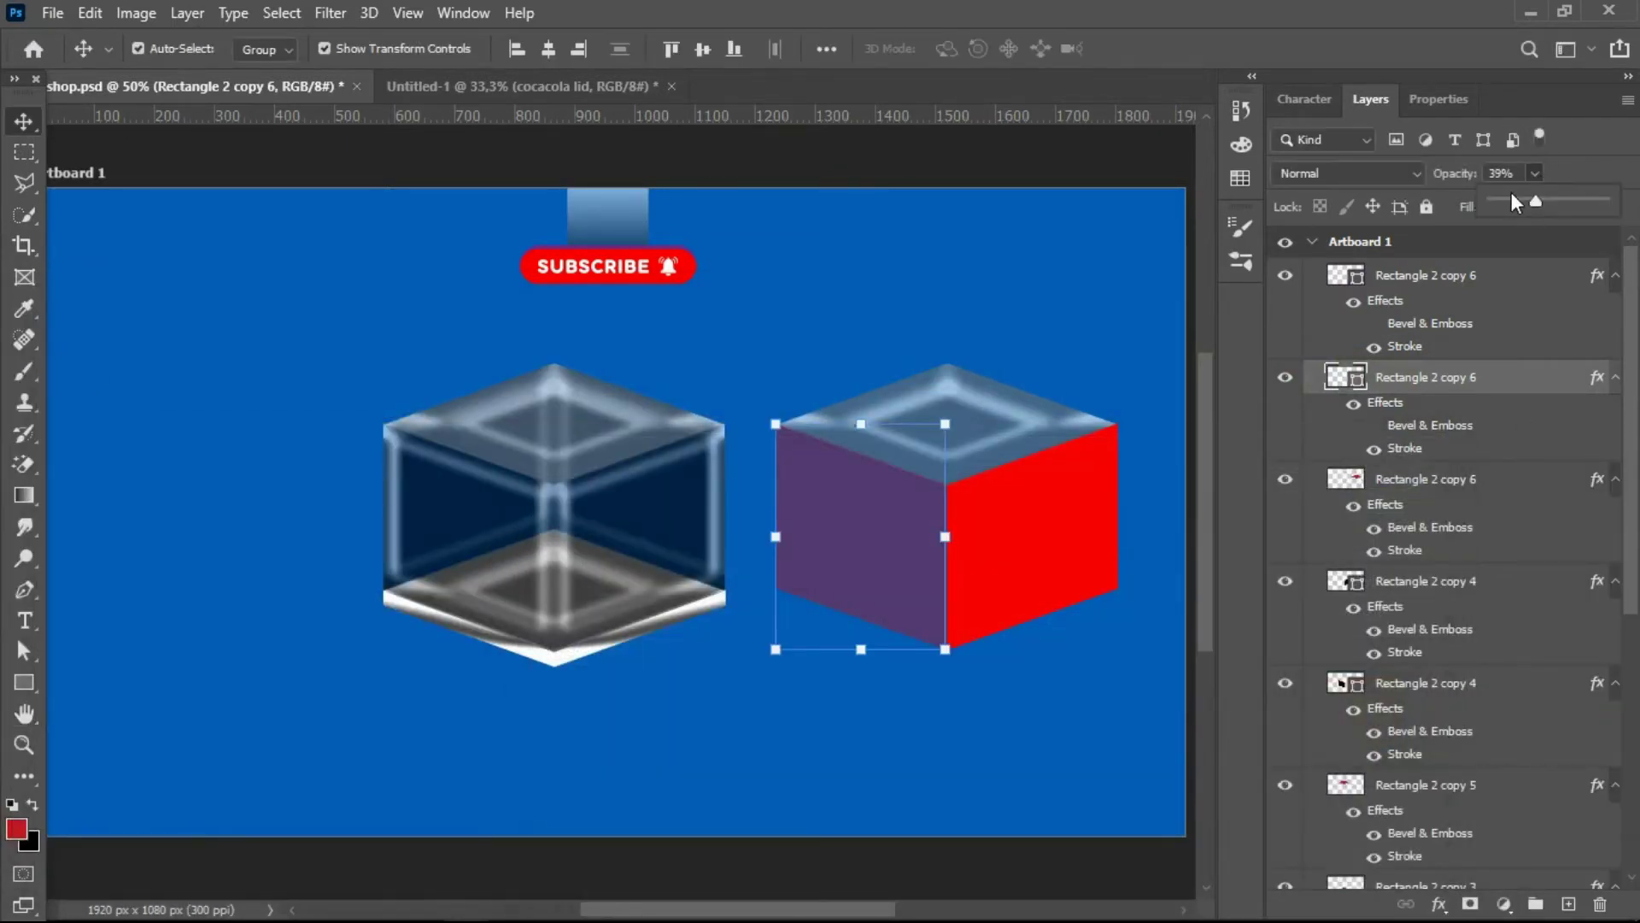
pyautogui.moveTo(1529, 206)
pyautogui.mouseDown()
pyautogui.moveTo(1462, 205)
pyautogui.moveTo(1602, 202)
pyautogui.mouseUp()
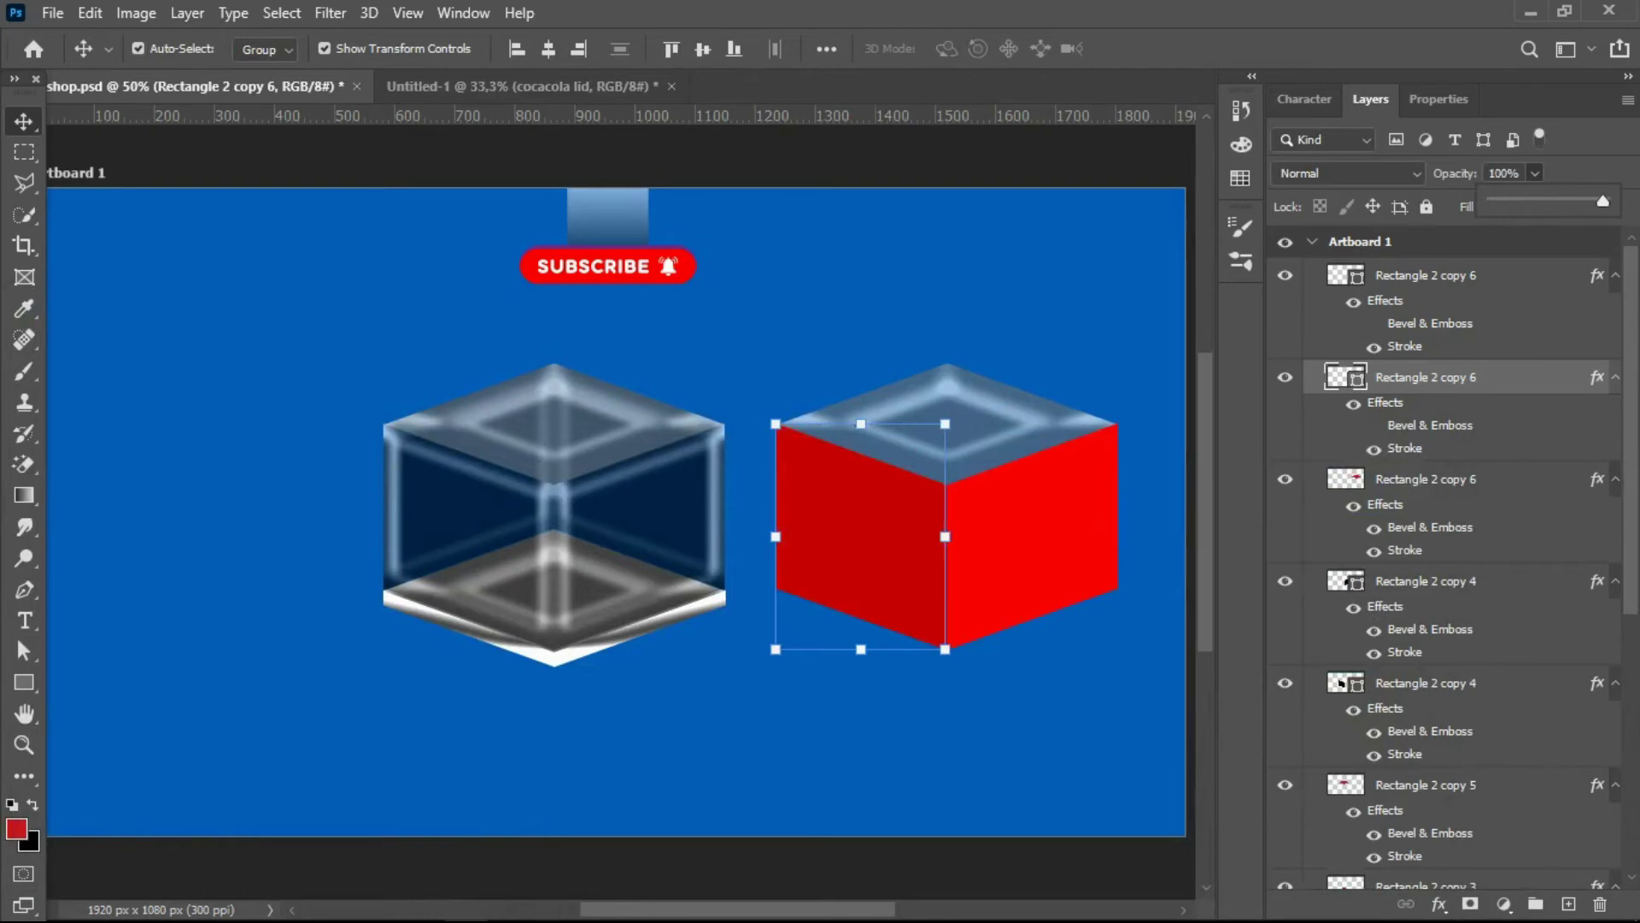
pyautogui.click(1439, 904)
# - Darken the left face's stroke colour to 950202 and apply it
pyautogui.click(1487, 728)
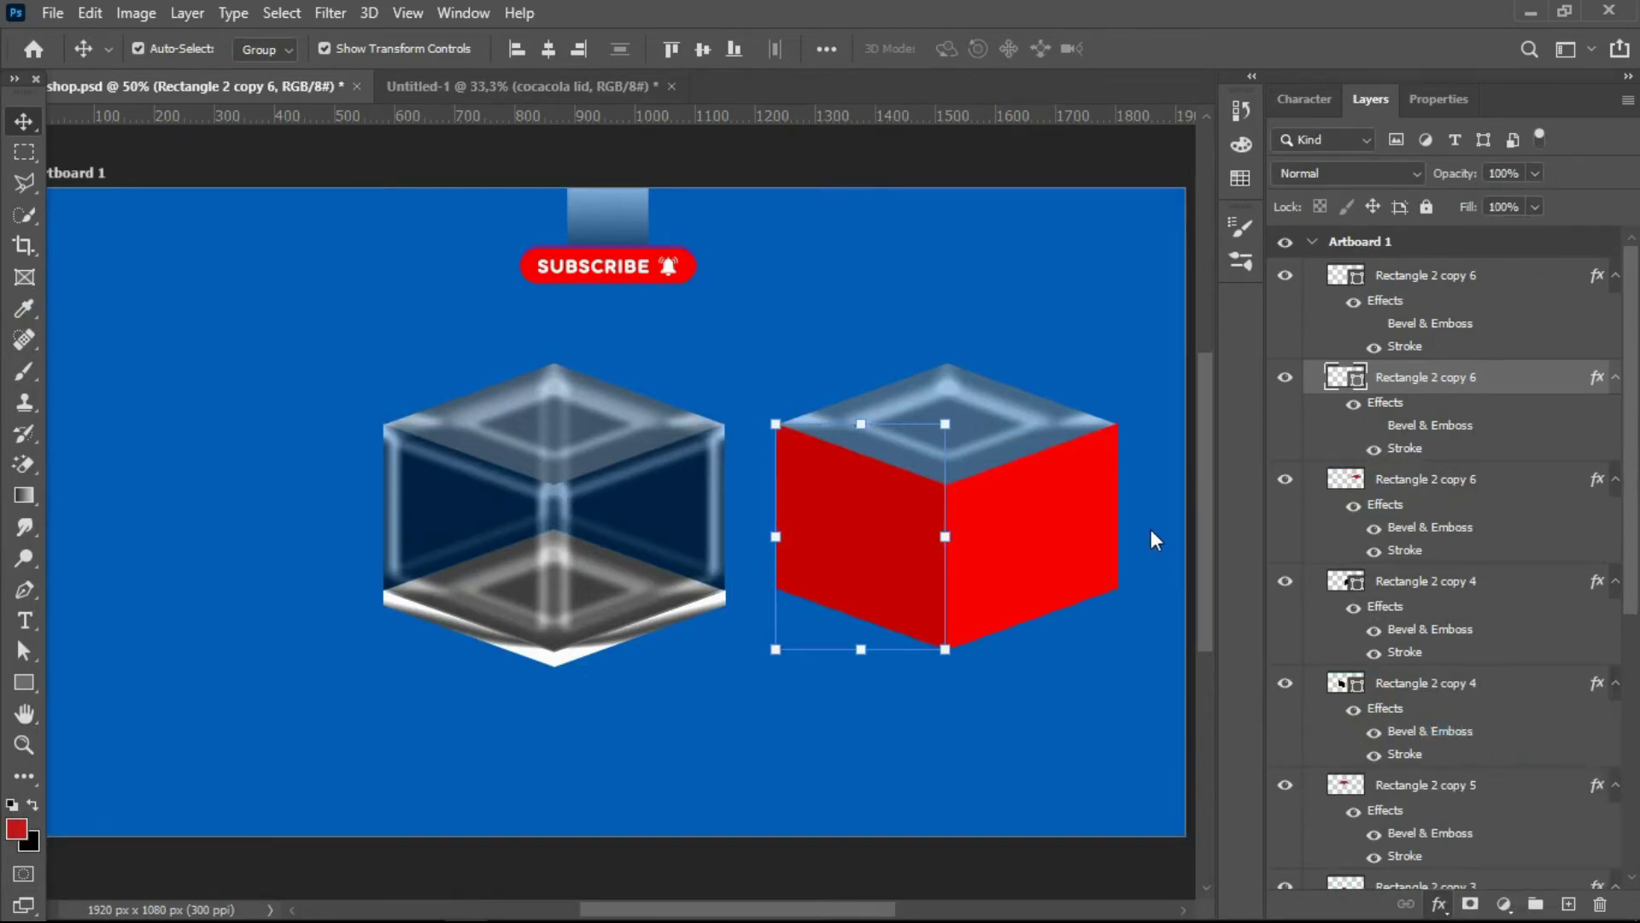
pyautogui.moveTo(1092, 371); pyautogui.dragTo(1206, 688)
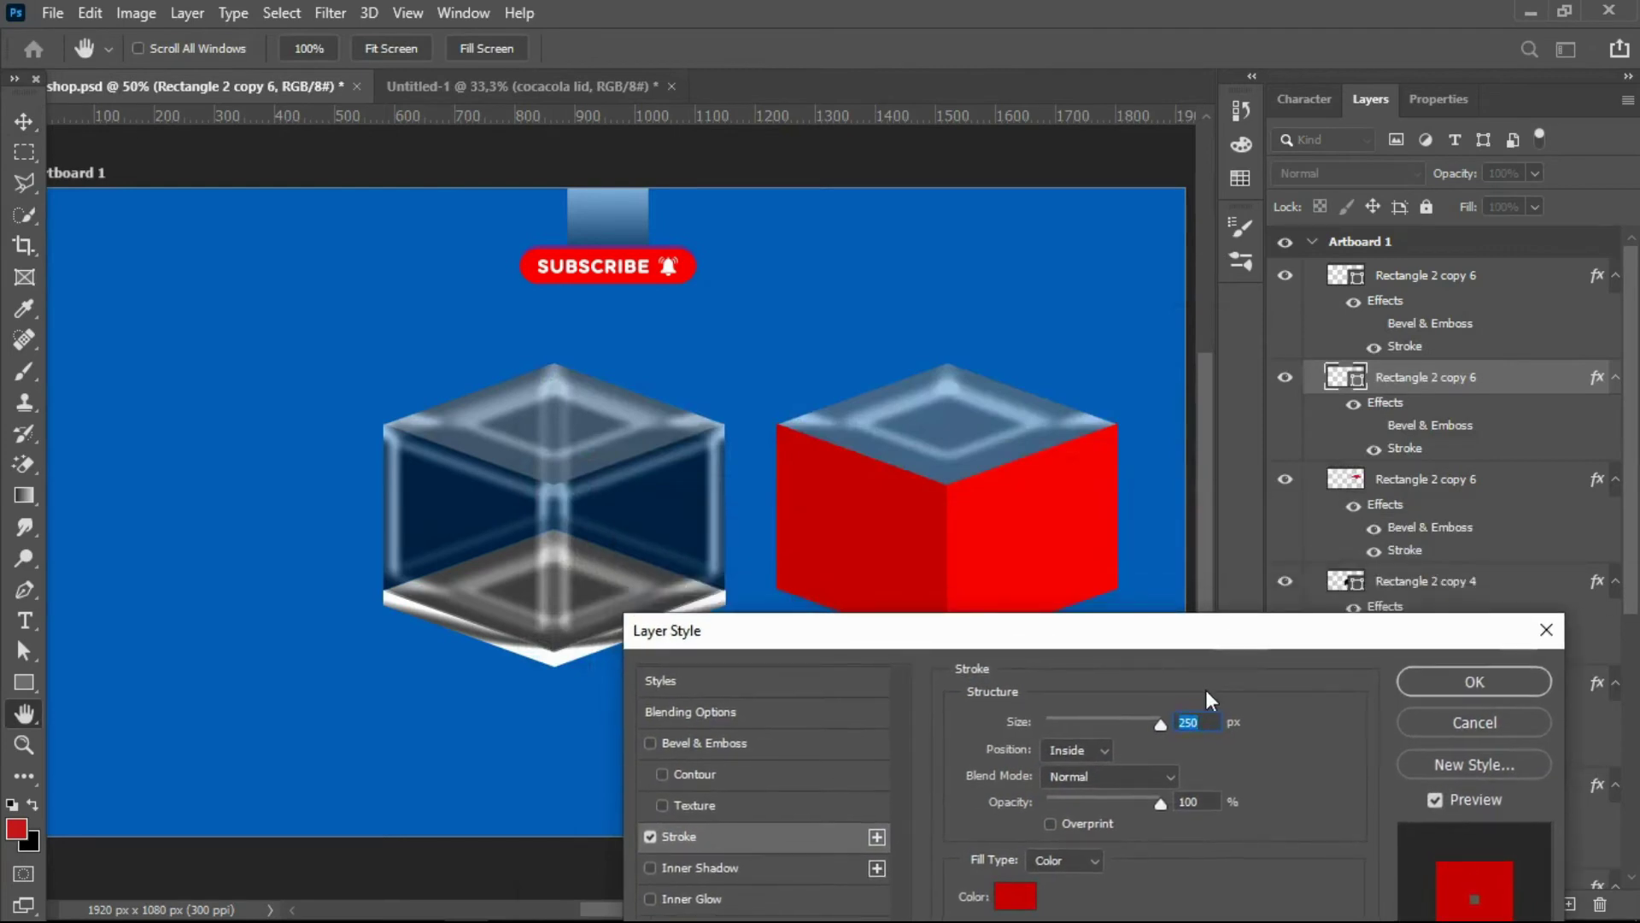
pyautogui.click(1017, 897)
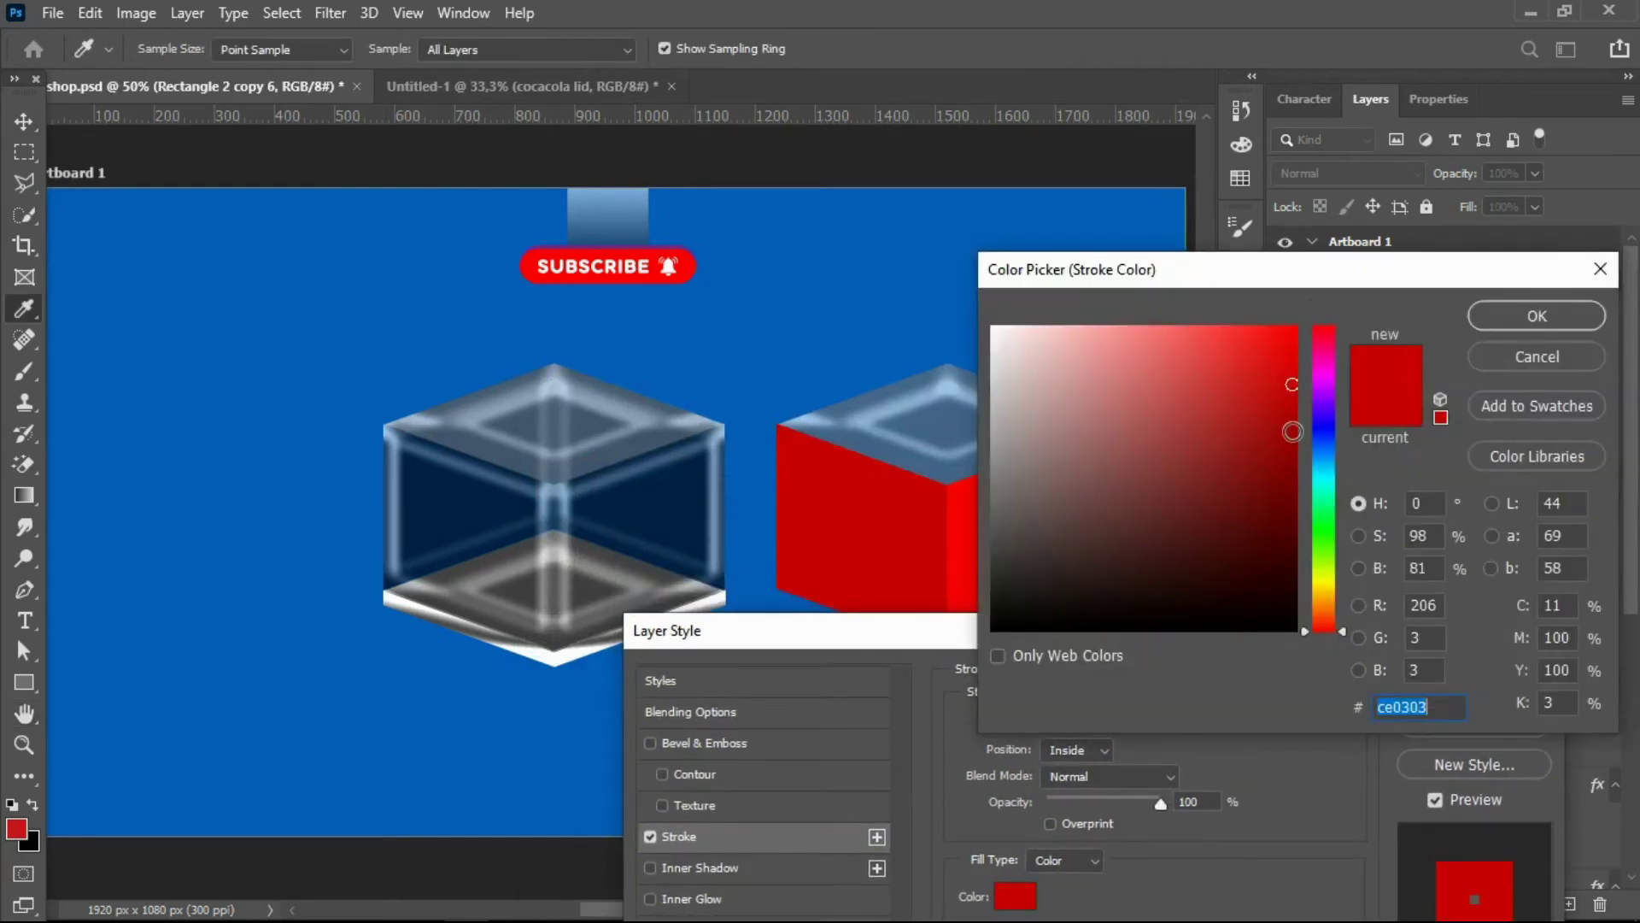
pyautogui.click(1292, 421)
pyautogui.click(1294, 442)
pyautogui.moveTo(1293, 436); pyautogui.dragTo(1291, 454)
pyautogui.click(1529, 317)
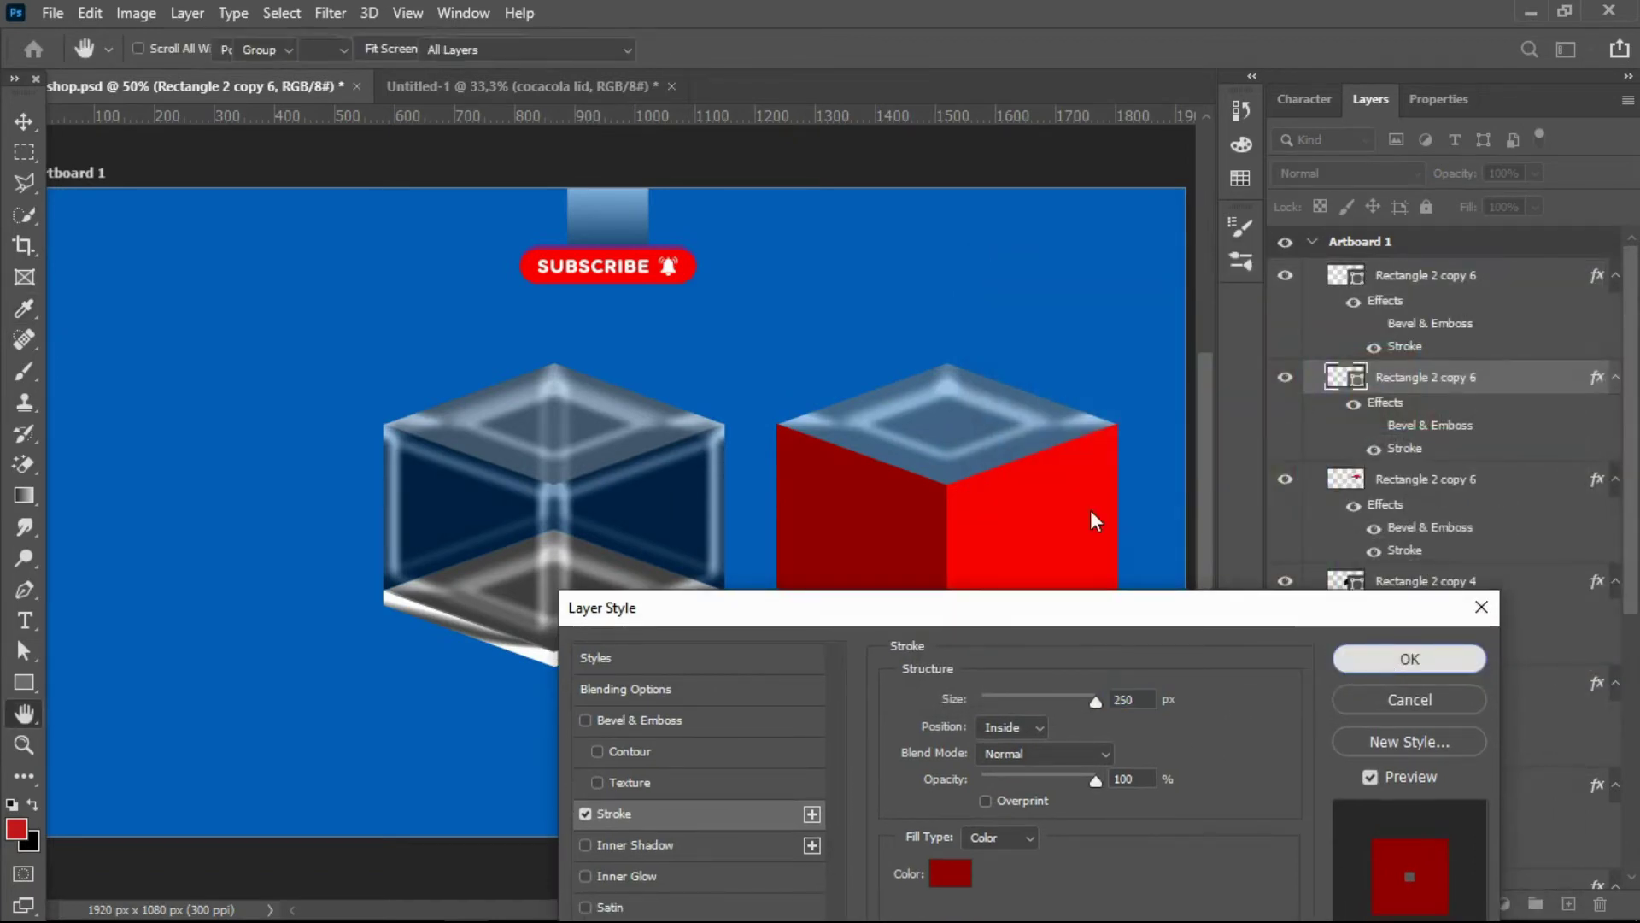
pyautogui.press('Return')
pyautogui.click(1034, 412)
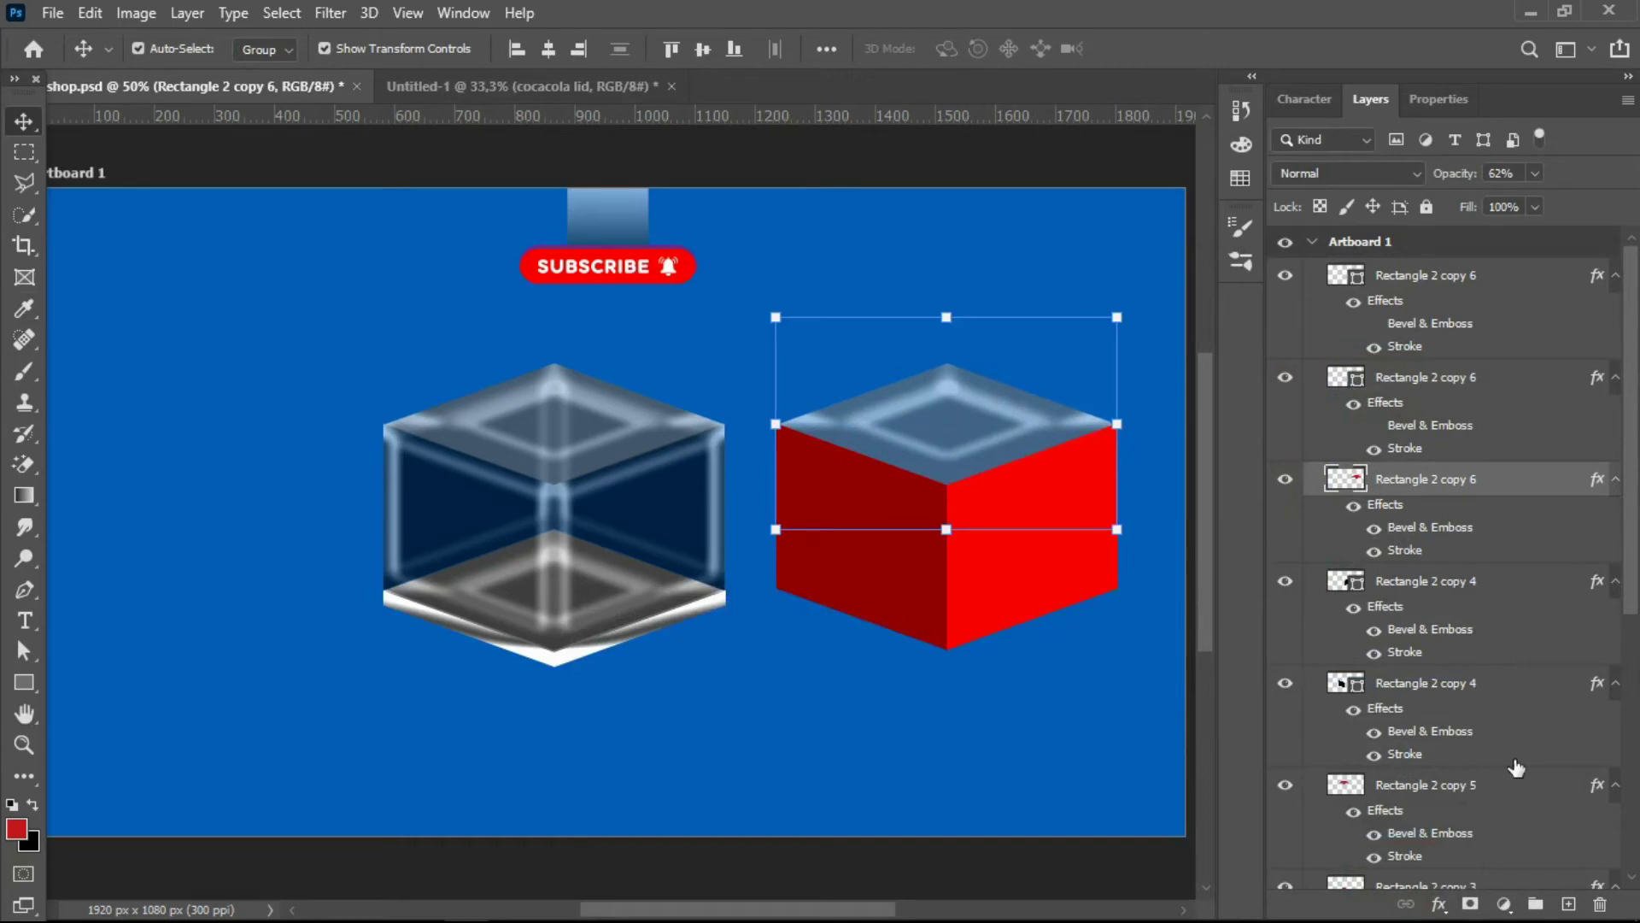
# - Give the red cube's top face a 550202 dark red stroke and 100% opacity
pyautogui.click(1439, 906)
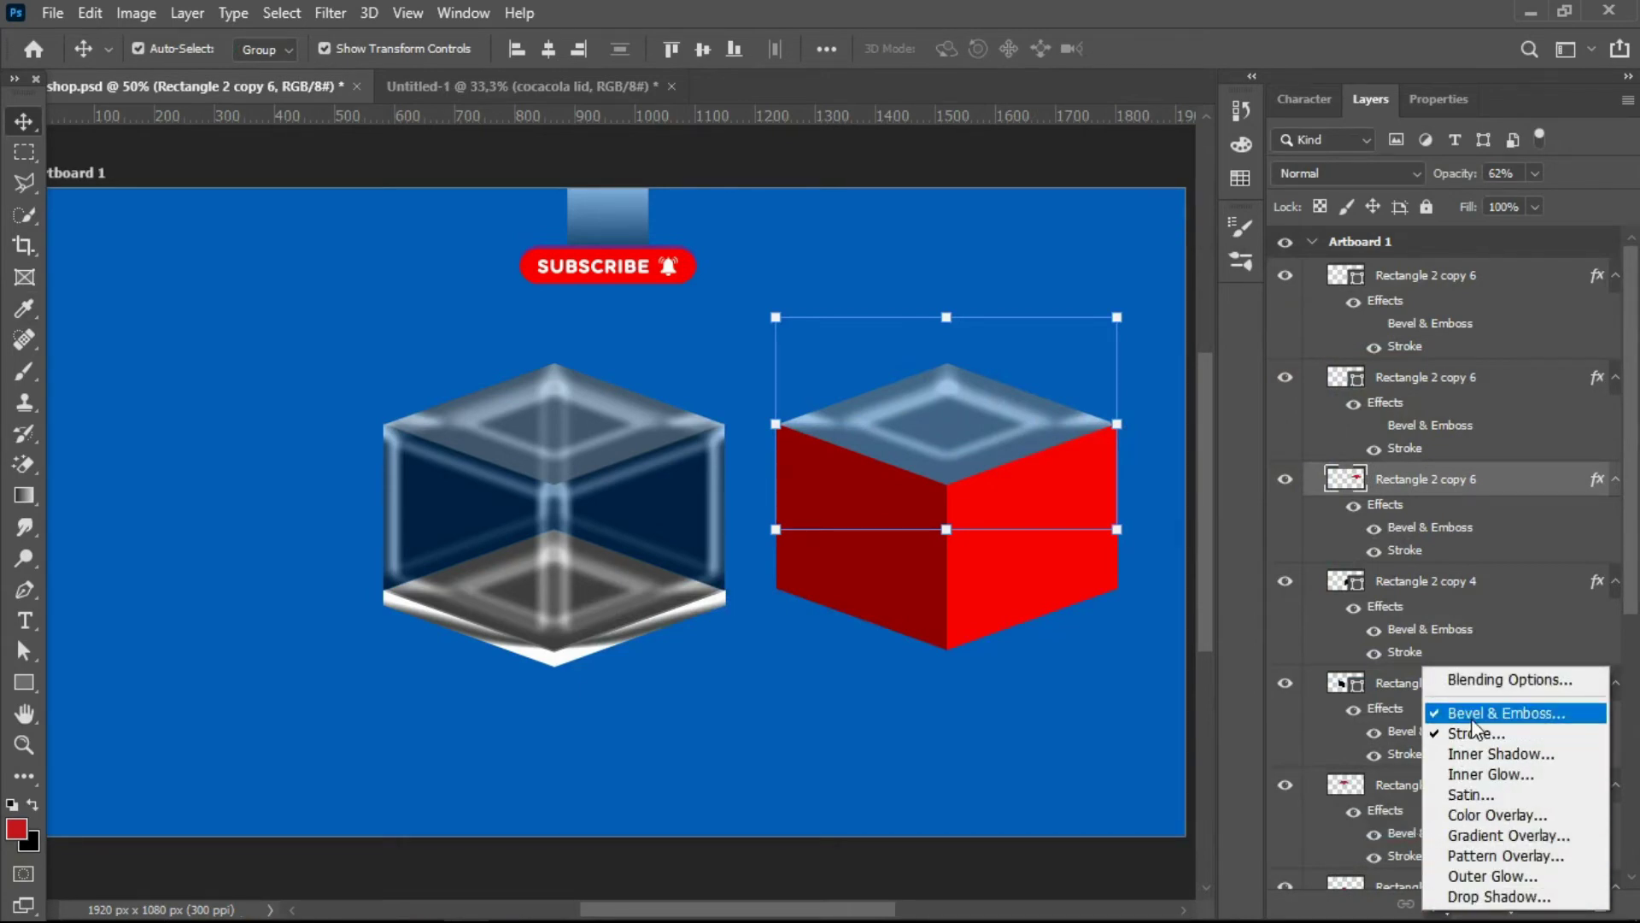
pyautogui.click(1321, 468)
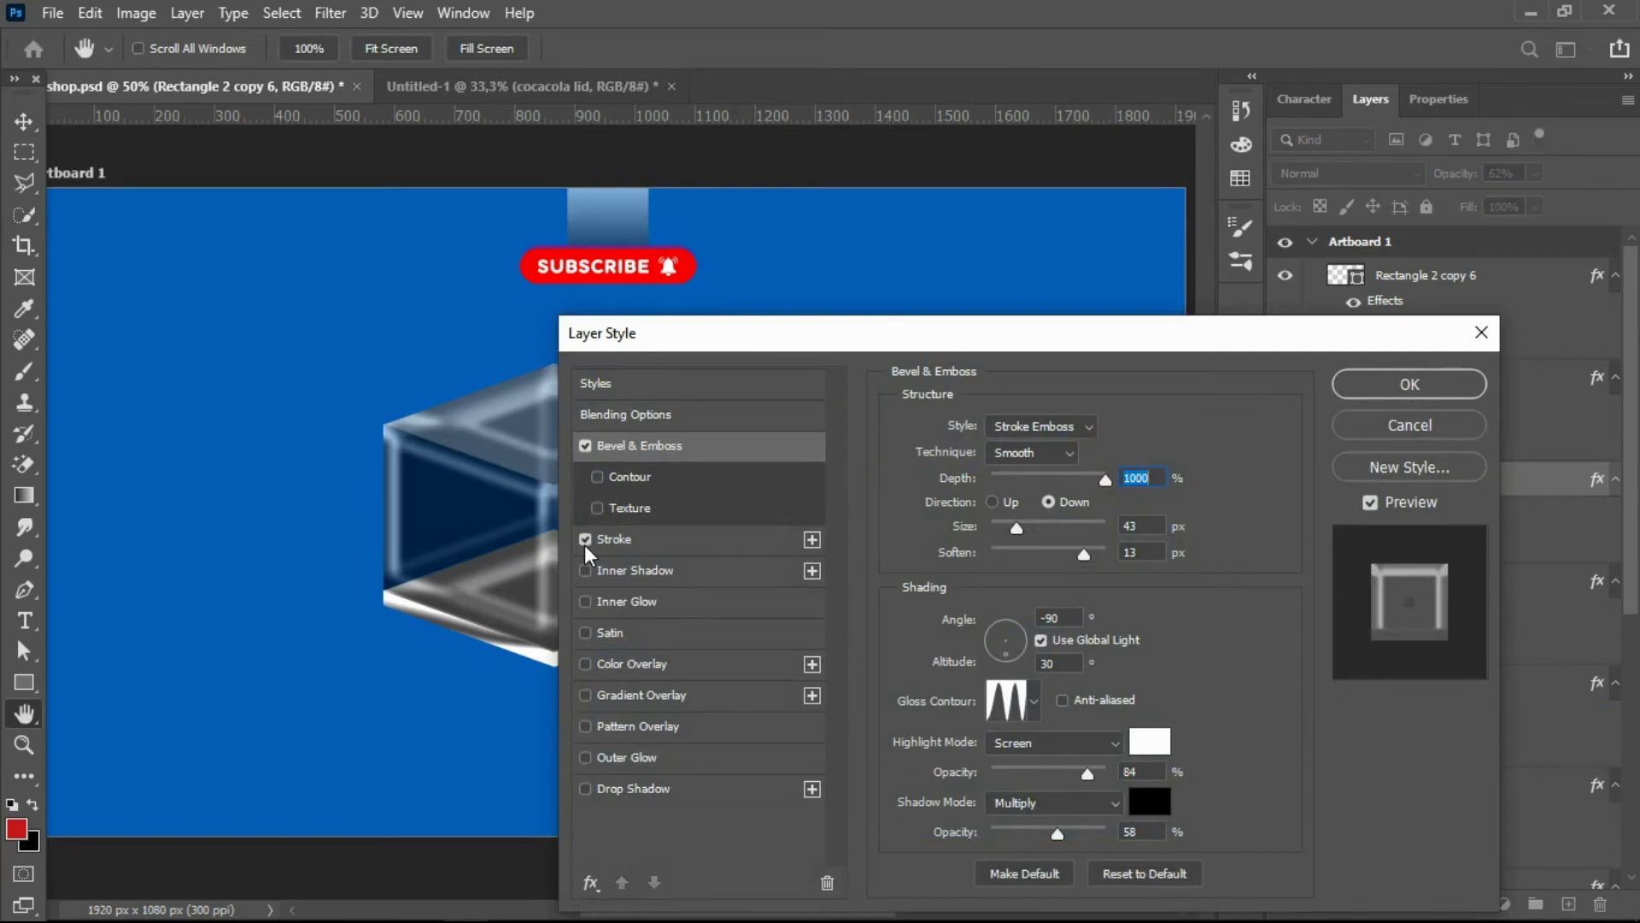
pyautogui.moveTo(1019, 342); pyautogui.dragTo(340, 40)
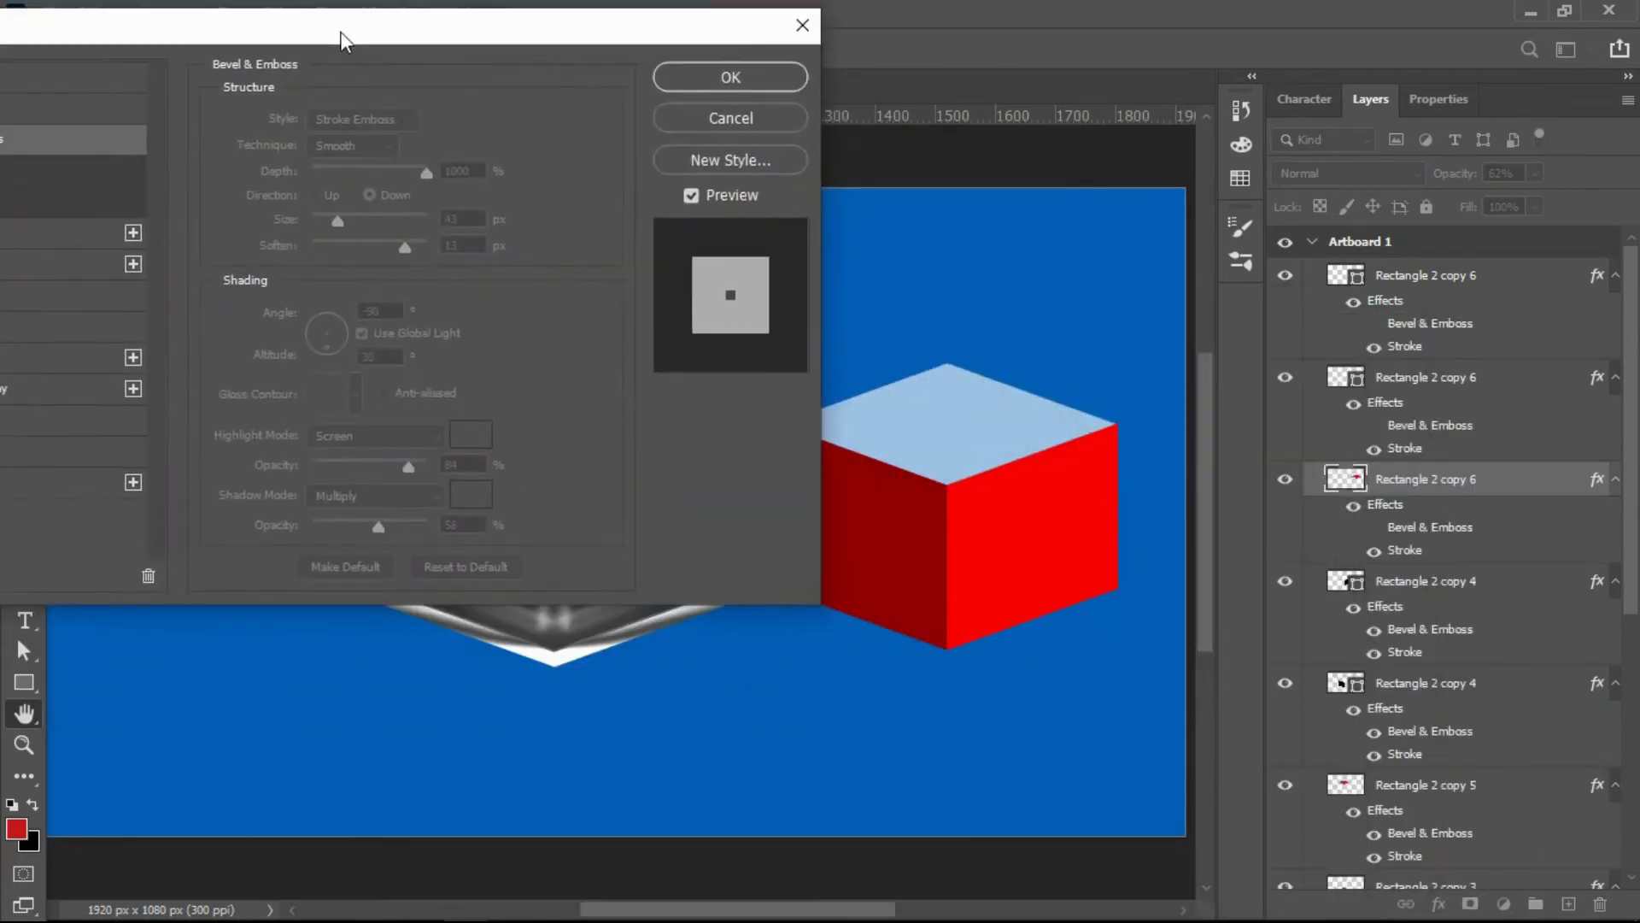
pyautogui.click(66, 242)
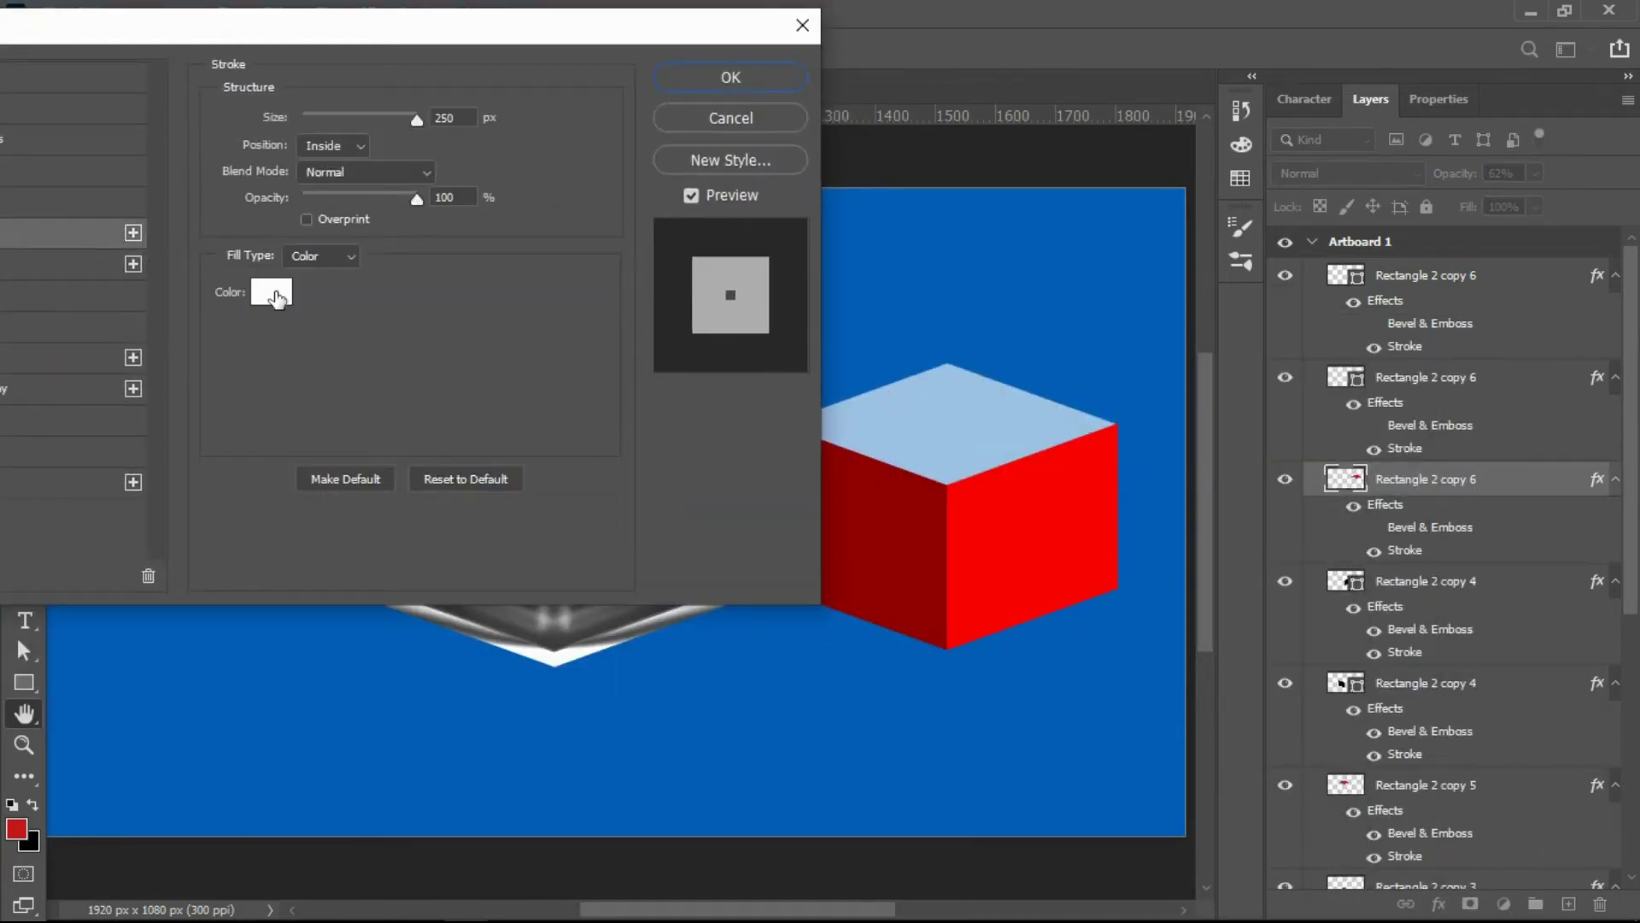
pyautogui.click(272, 293)
pyautogui.click(1290, 530)
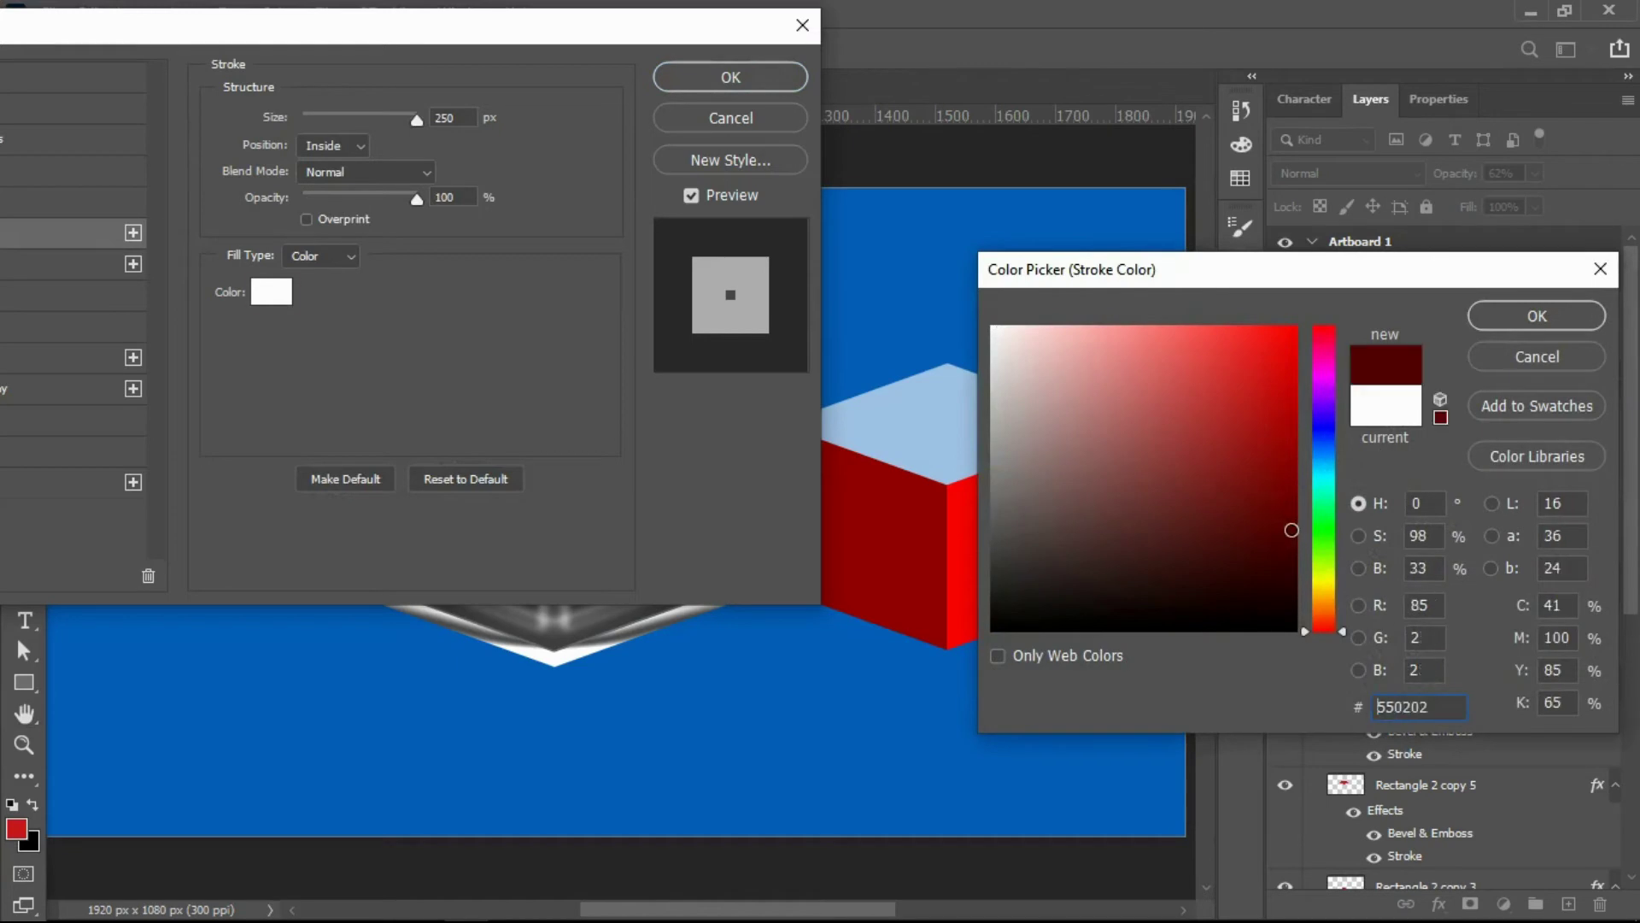
pyautogui.click(1524, 312)
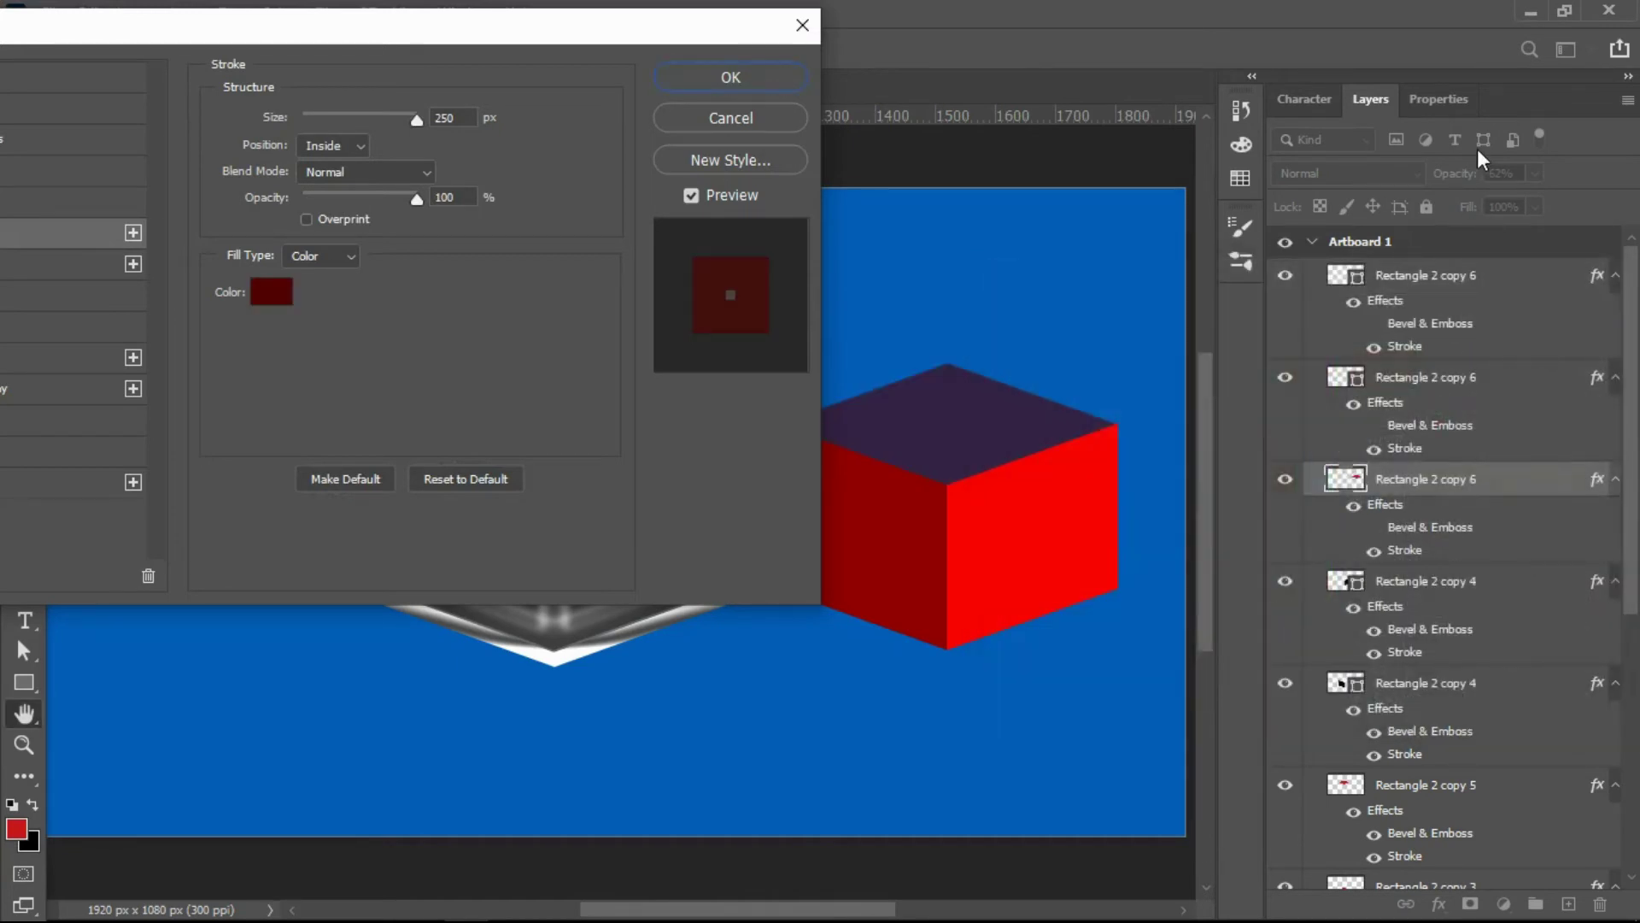
pyautogui.click(782, 79)
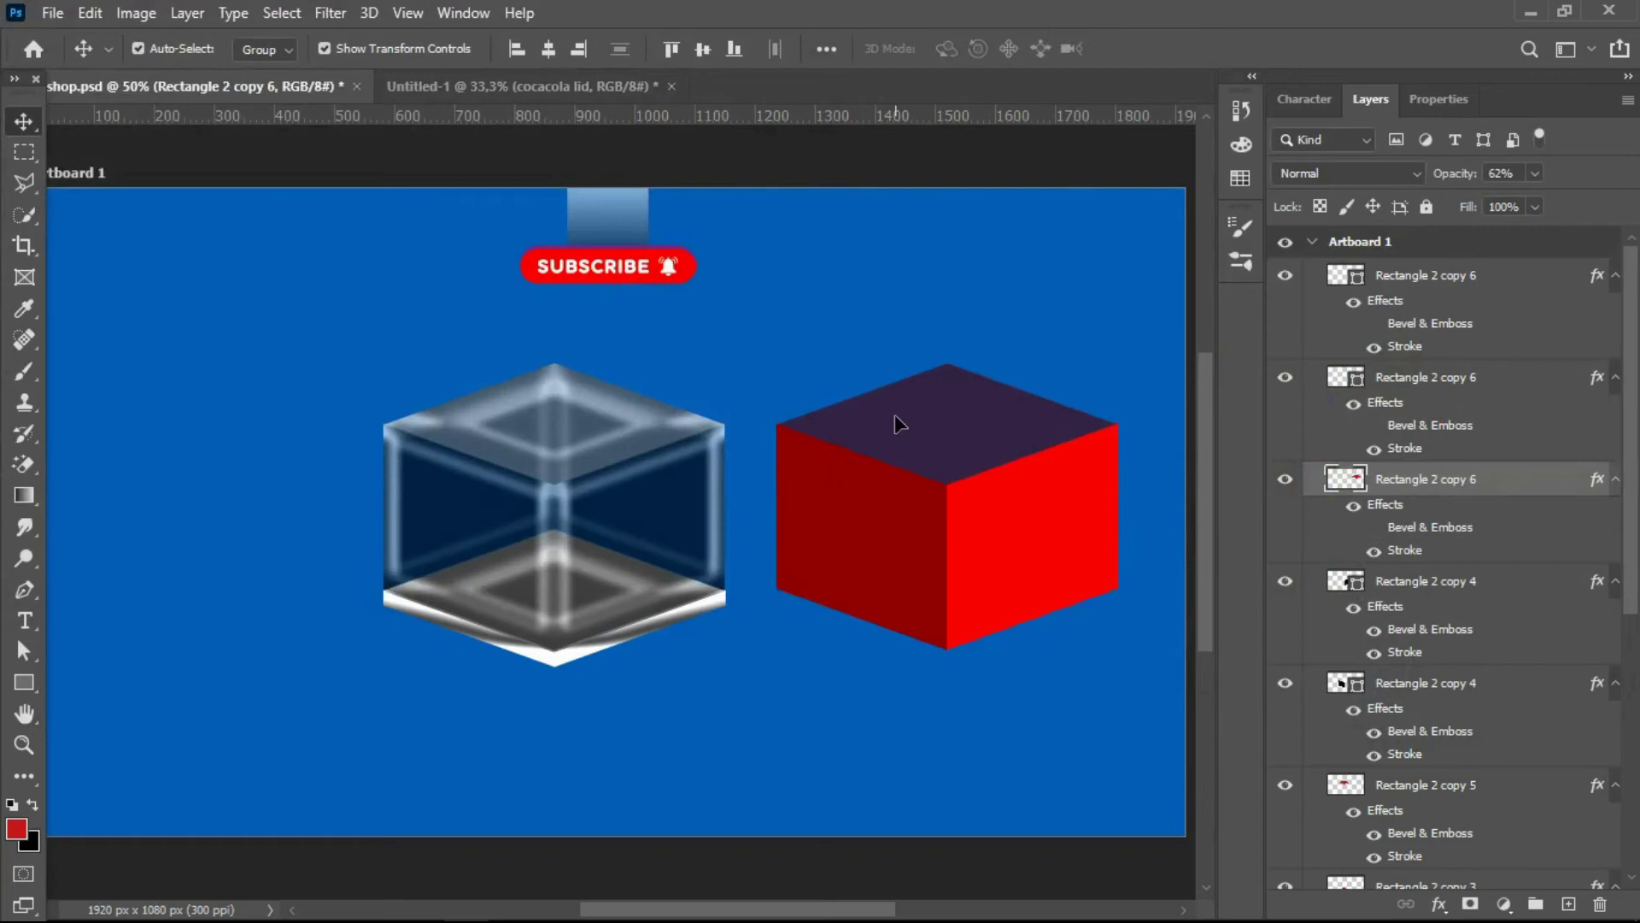
pyautogui.click(1535, 173)
pyautogui.moveTo(1534, 201); pyautogui.dragTo(1578, 201)
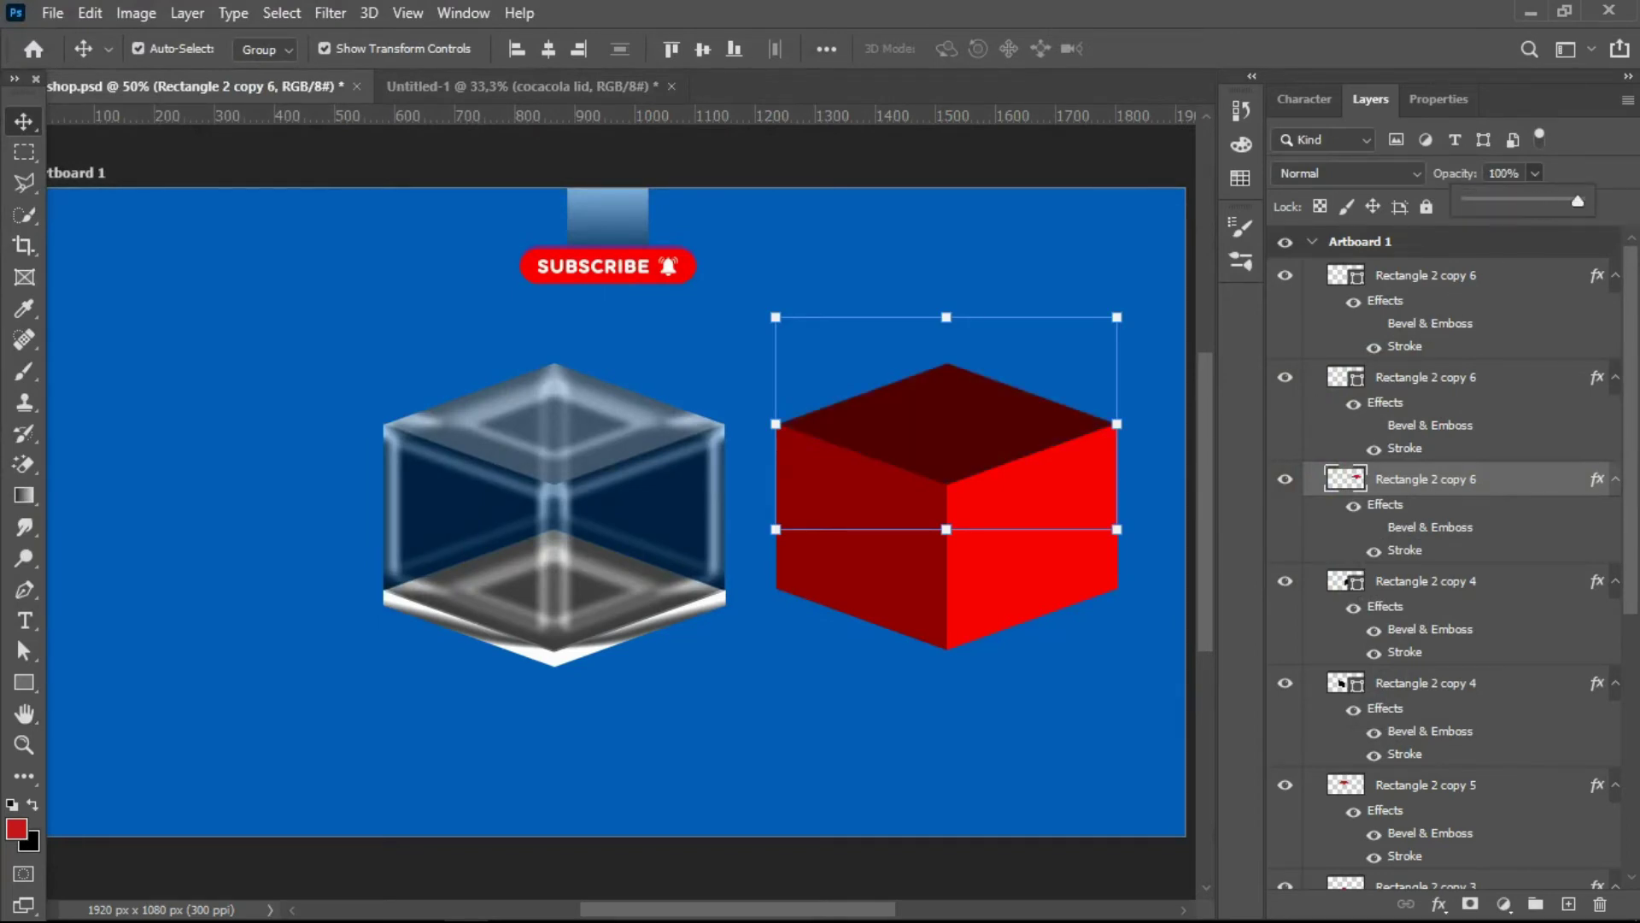
pyautogui.click(816, 250)
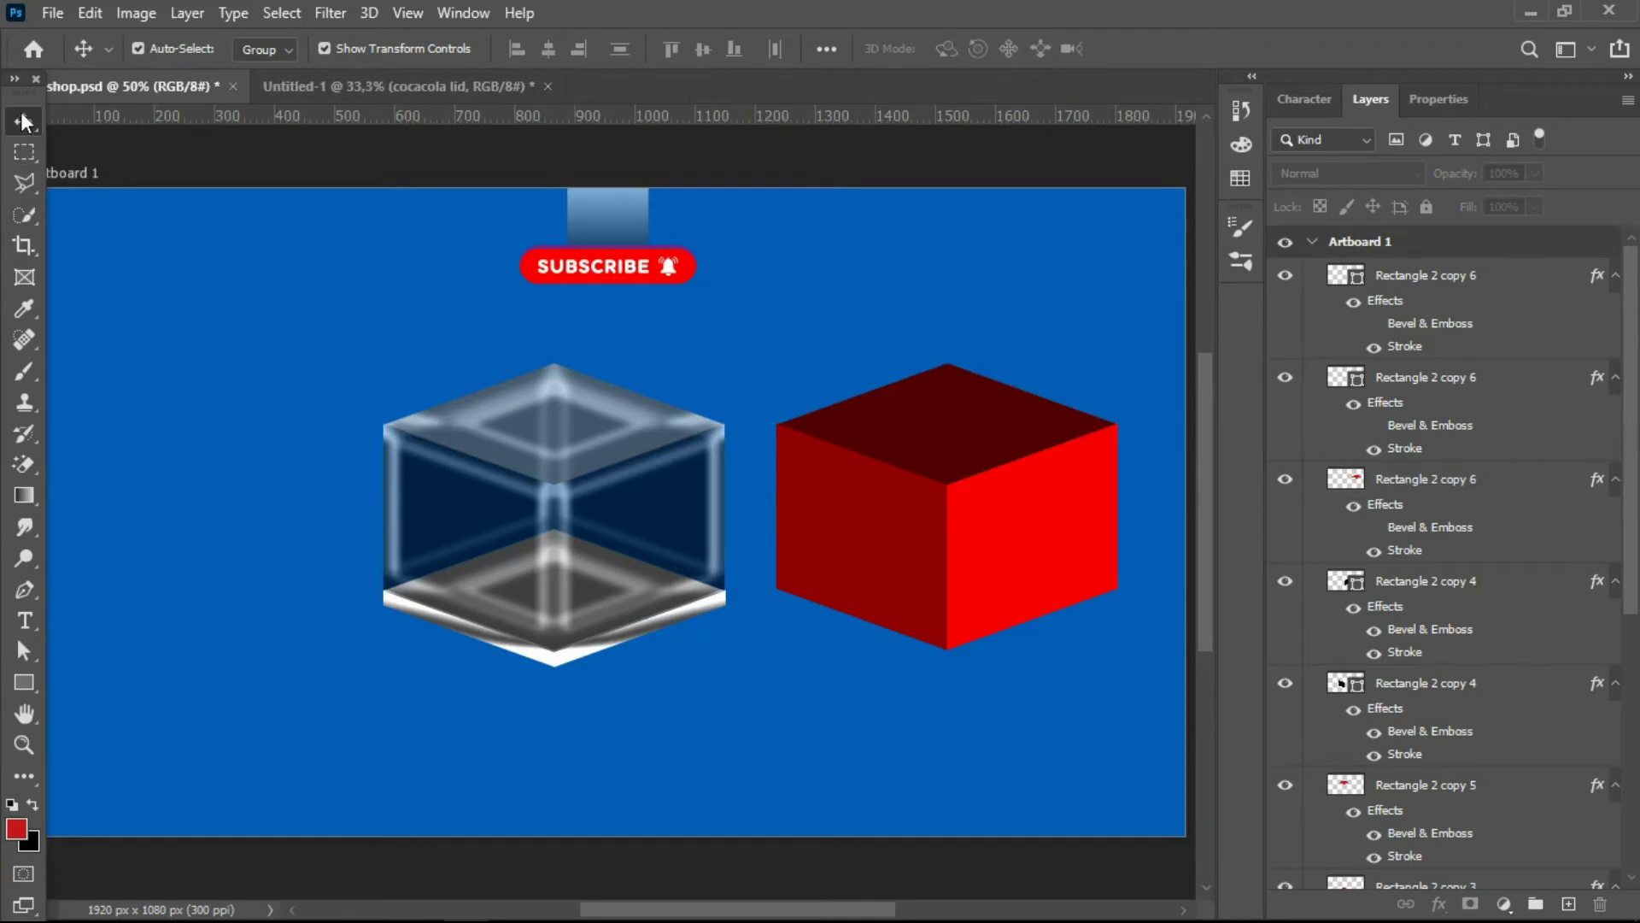
# - Bring the Coca-Cola lid from Untitled-1 onto the blue artboard in shop.psd
pyautogui.moveTo(860, 323); pyautogui.dragTo(1073, 586)
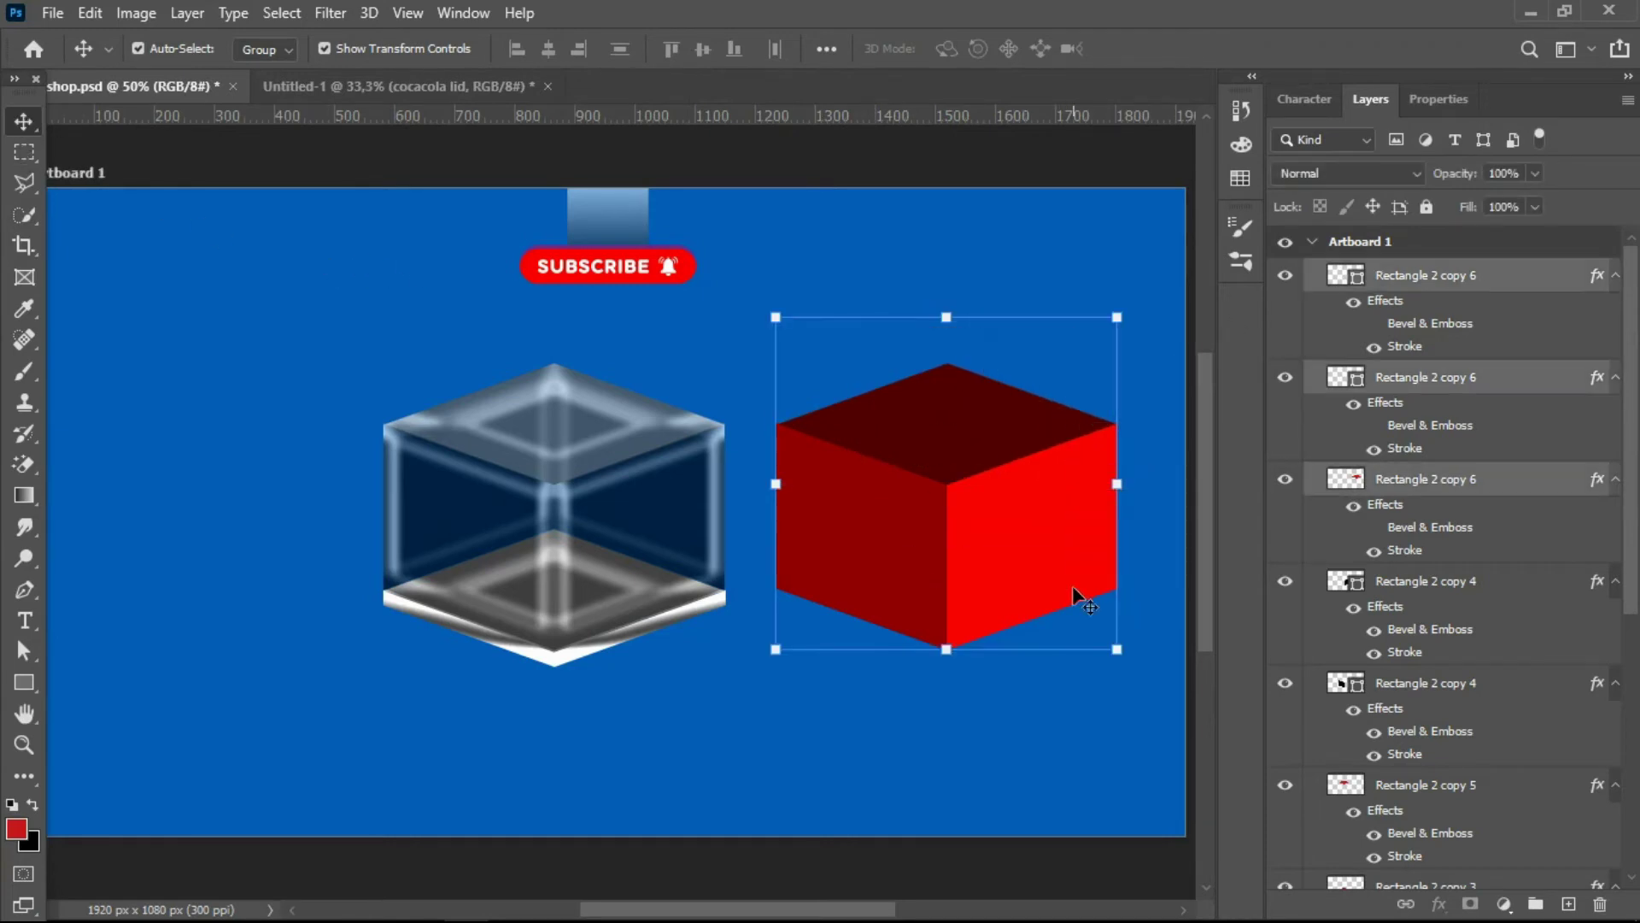
pyautogui.click(822, 773)
pyautogui.click(367, 86)
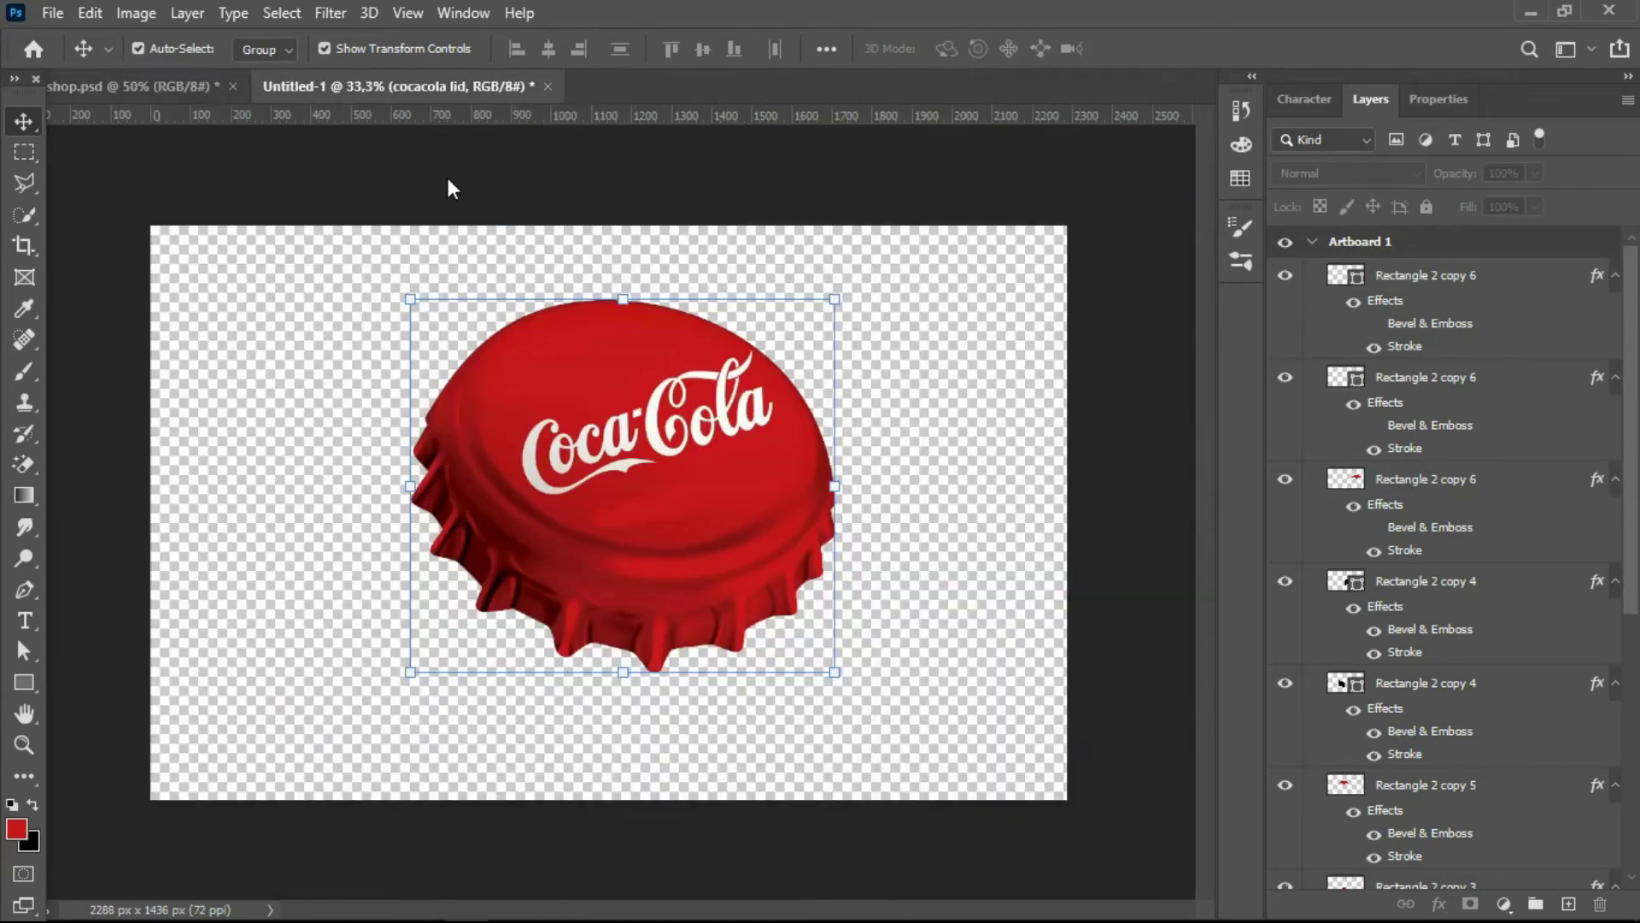
pyautogui.moveTo(561, 371); pyautogui.dragTo(666, 269)
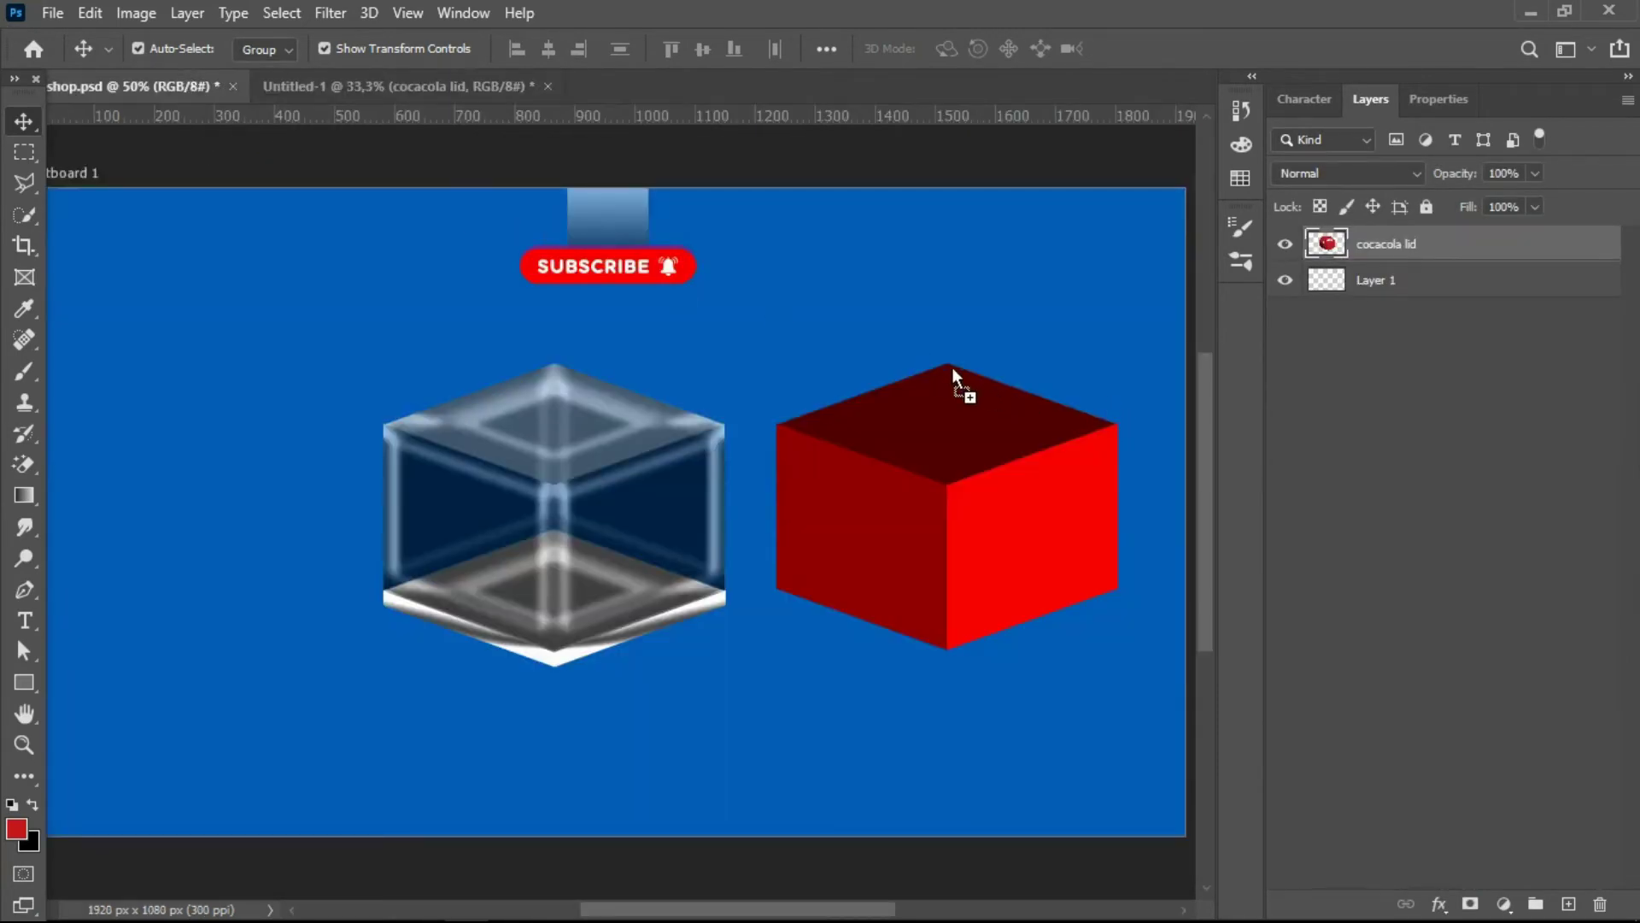
pyautogui.moveTo(952, 367); pyautogui.dragTo(960, 377)
pyautogui.moveTo(932, 504)
pyautogui.mouseDown()
pyautogui.moveTo(710, 714)
pyautogui.moveTo(711, 748)
pyautogui.mouseUp()
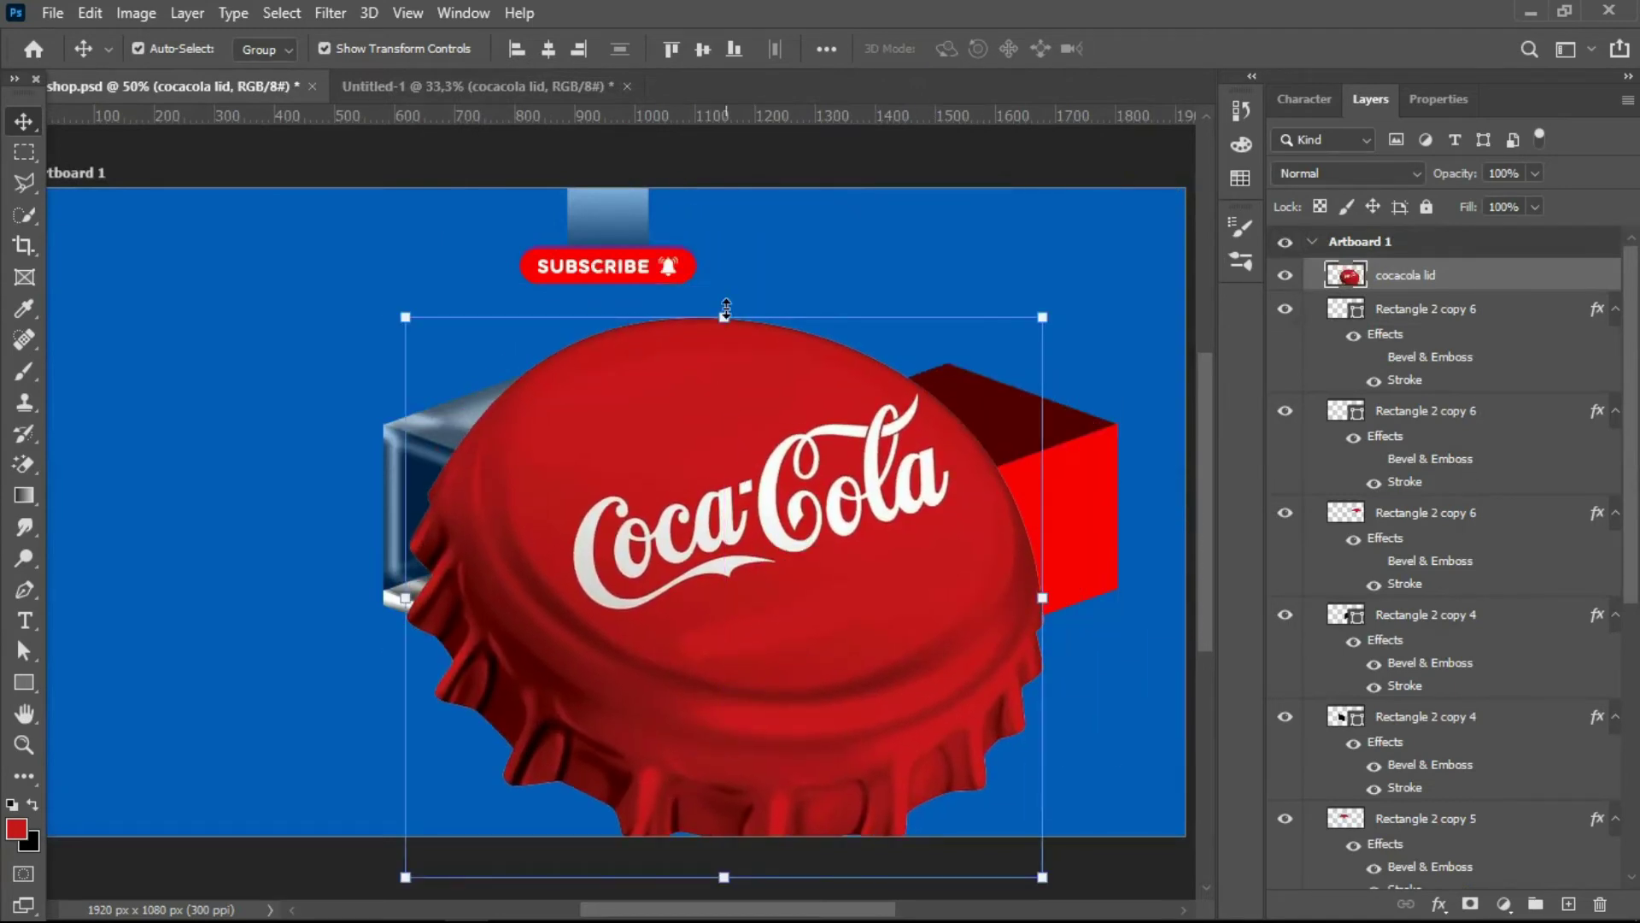
# - Scale the lid down to about 26% and seat it on the red cube's top
pyautogui.moveTo(725, 317); pyautogui.dragTo(725, 617)
pyautogui.moveTo(741, 718); pyautogui.dragTo(975, 316)
pyautogui.moveTo(946, 201); pyautogui.dragTo(946, 318)
pyautogui.moveTo(962, 437); pyautogui.dragTo(980, 418)
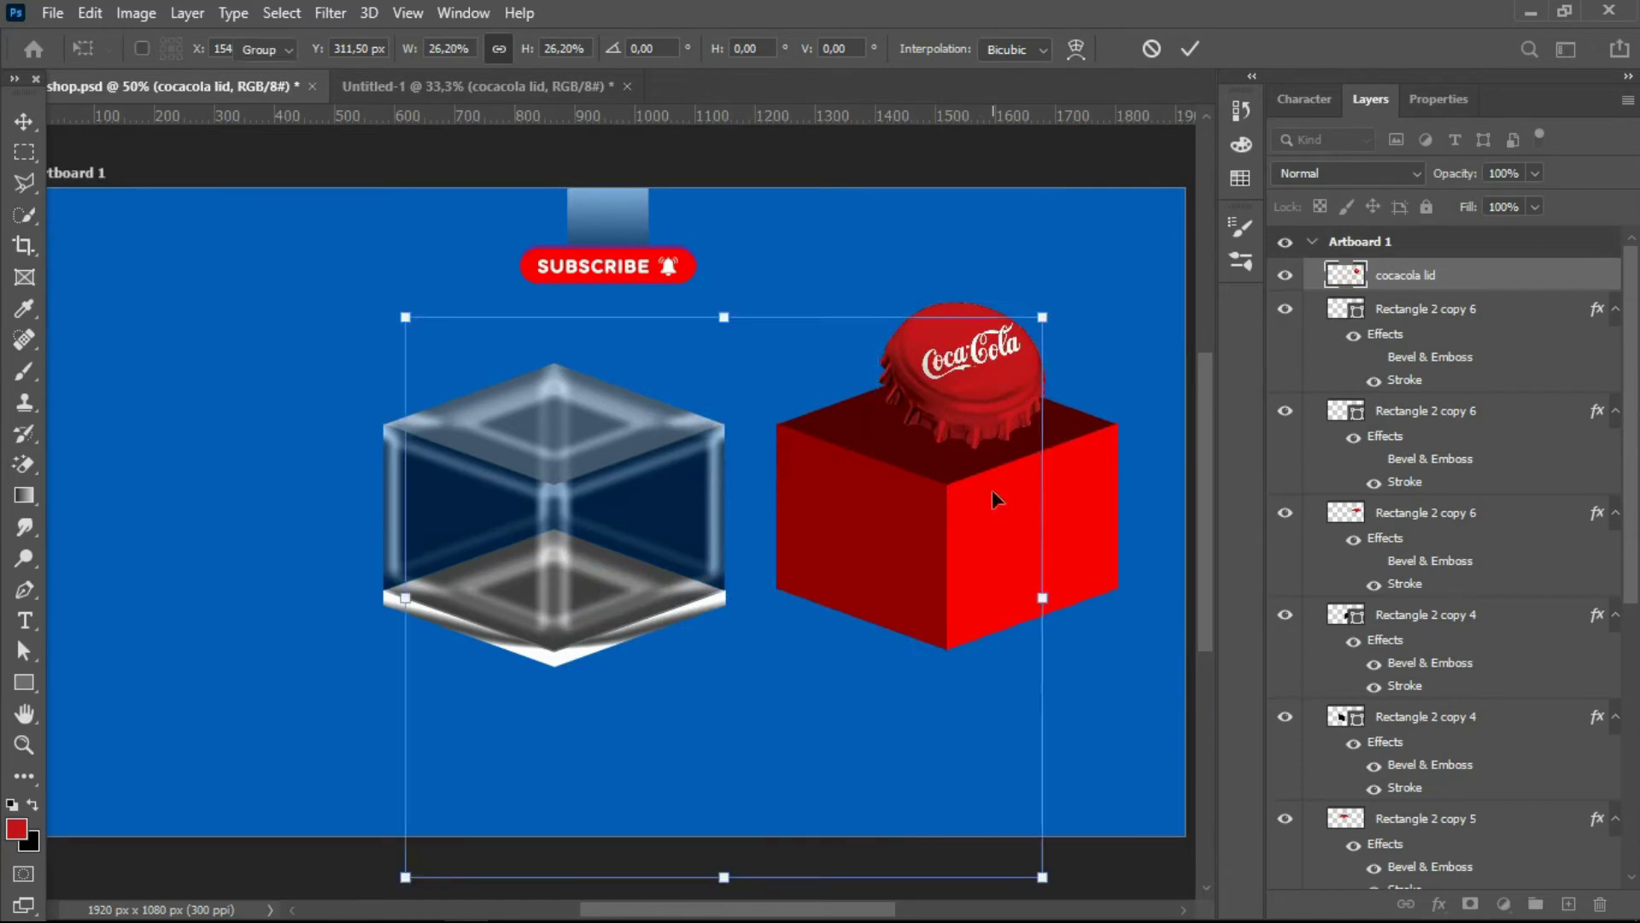
pyautogui.press('Return')
pyautogui.click(1051, 644)
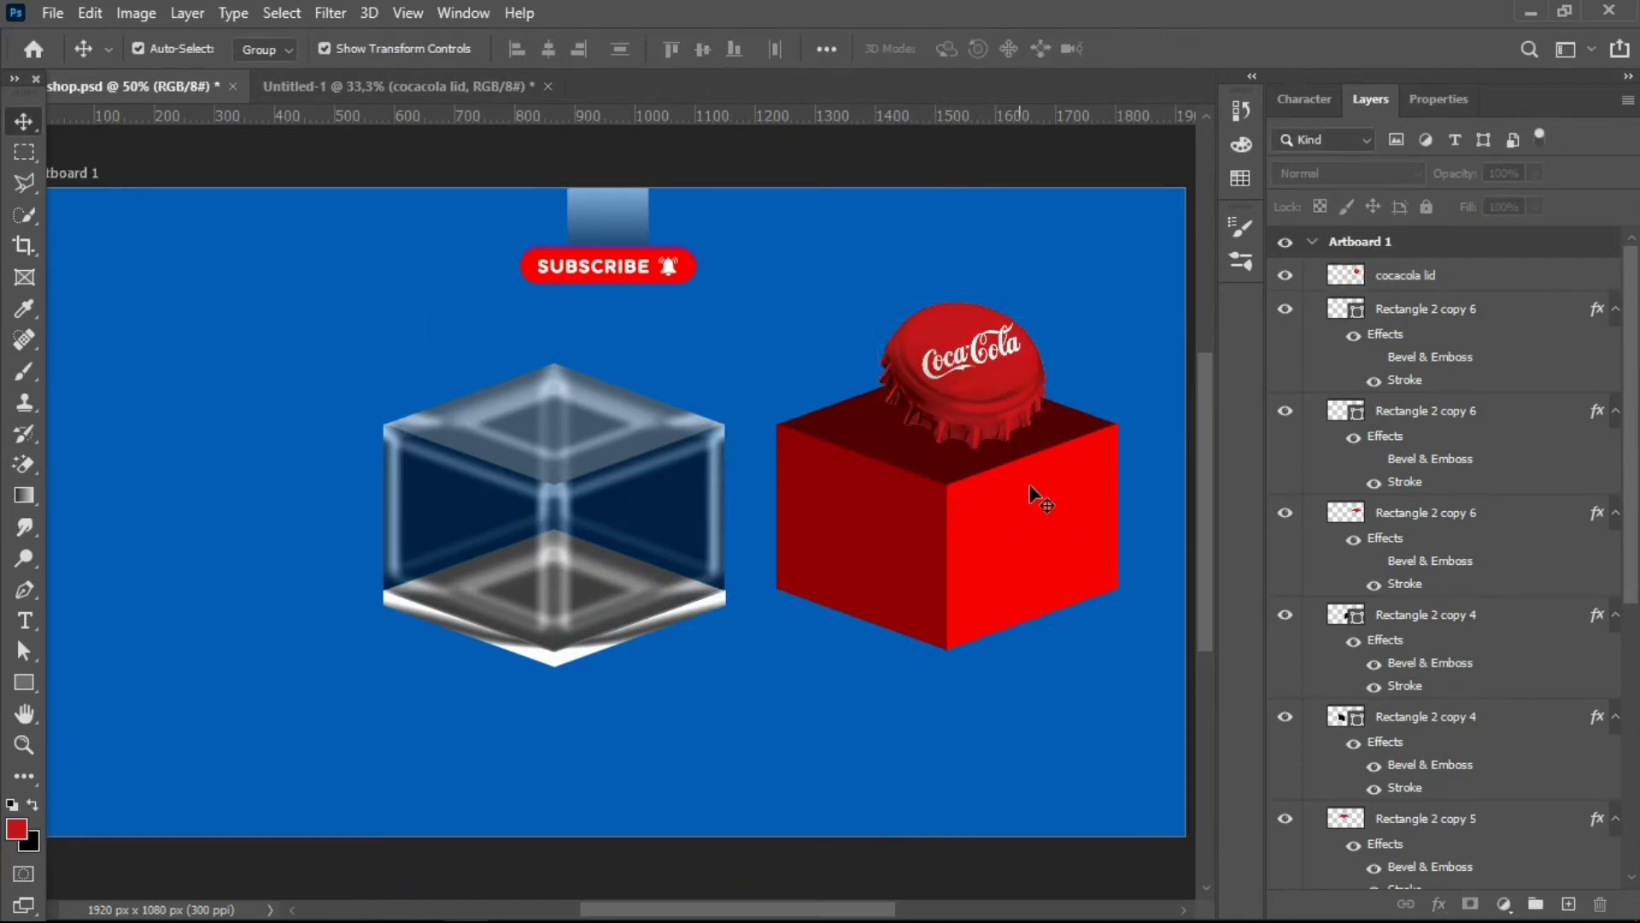
pyautogui.click(1367, 512)
# - Give the red cube's top face a bright red Stroke effect
pyautogui.click(1438, 904)
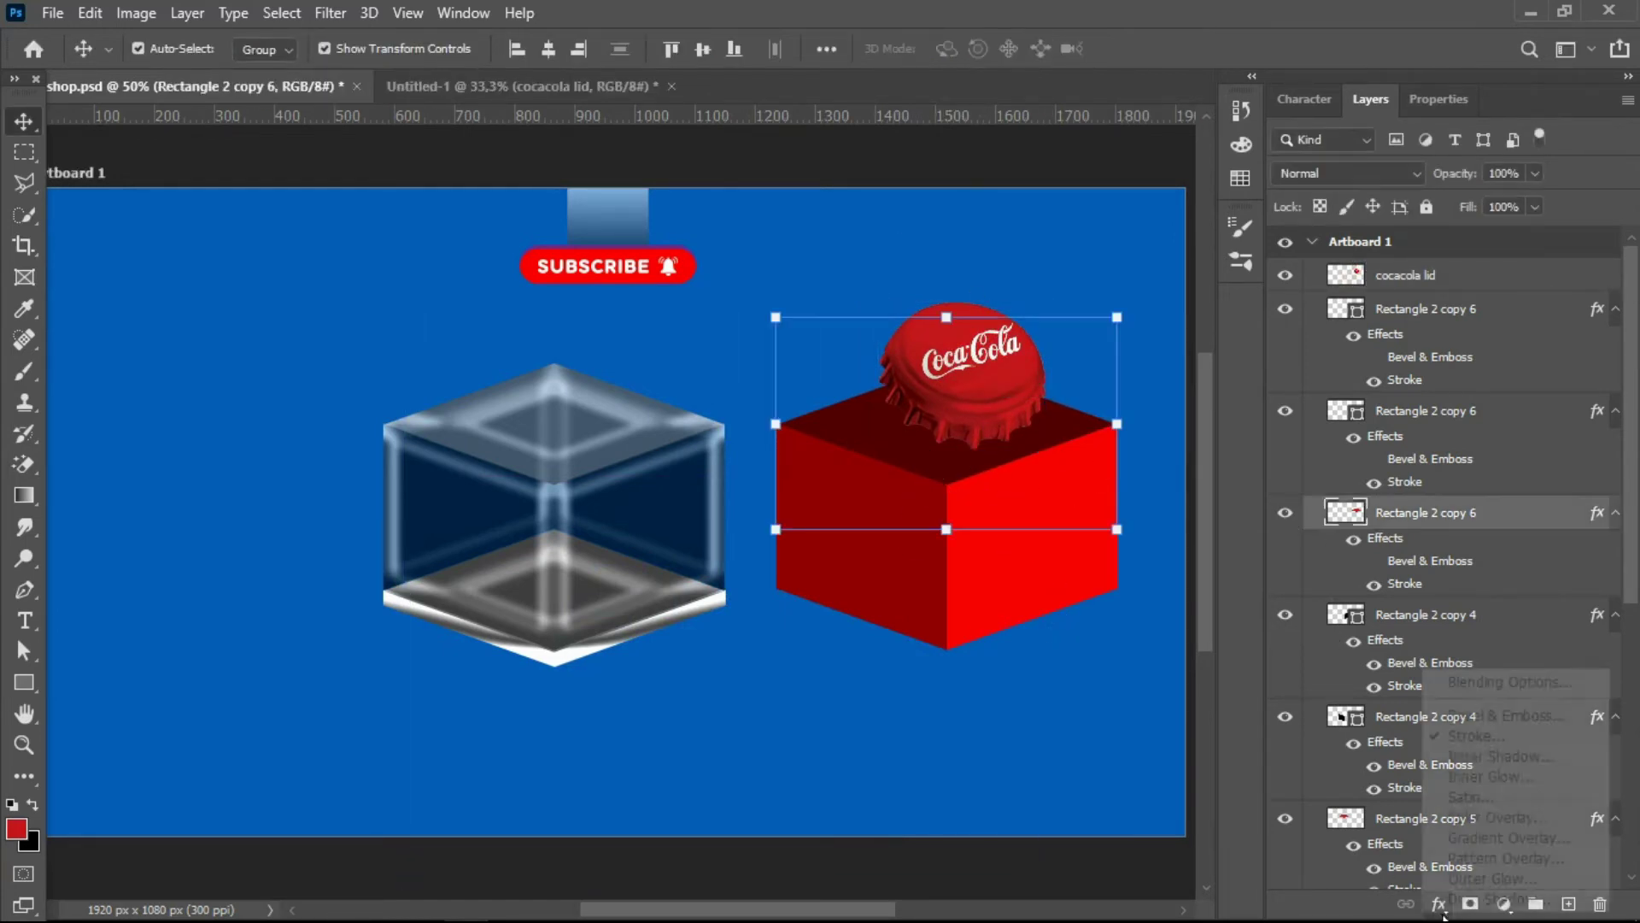
pyautogui.click(1476, 735)
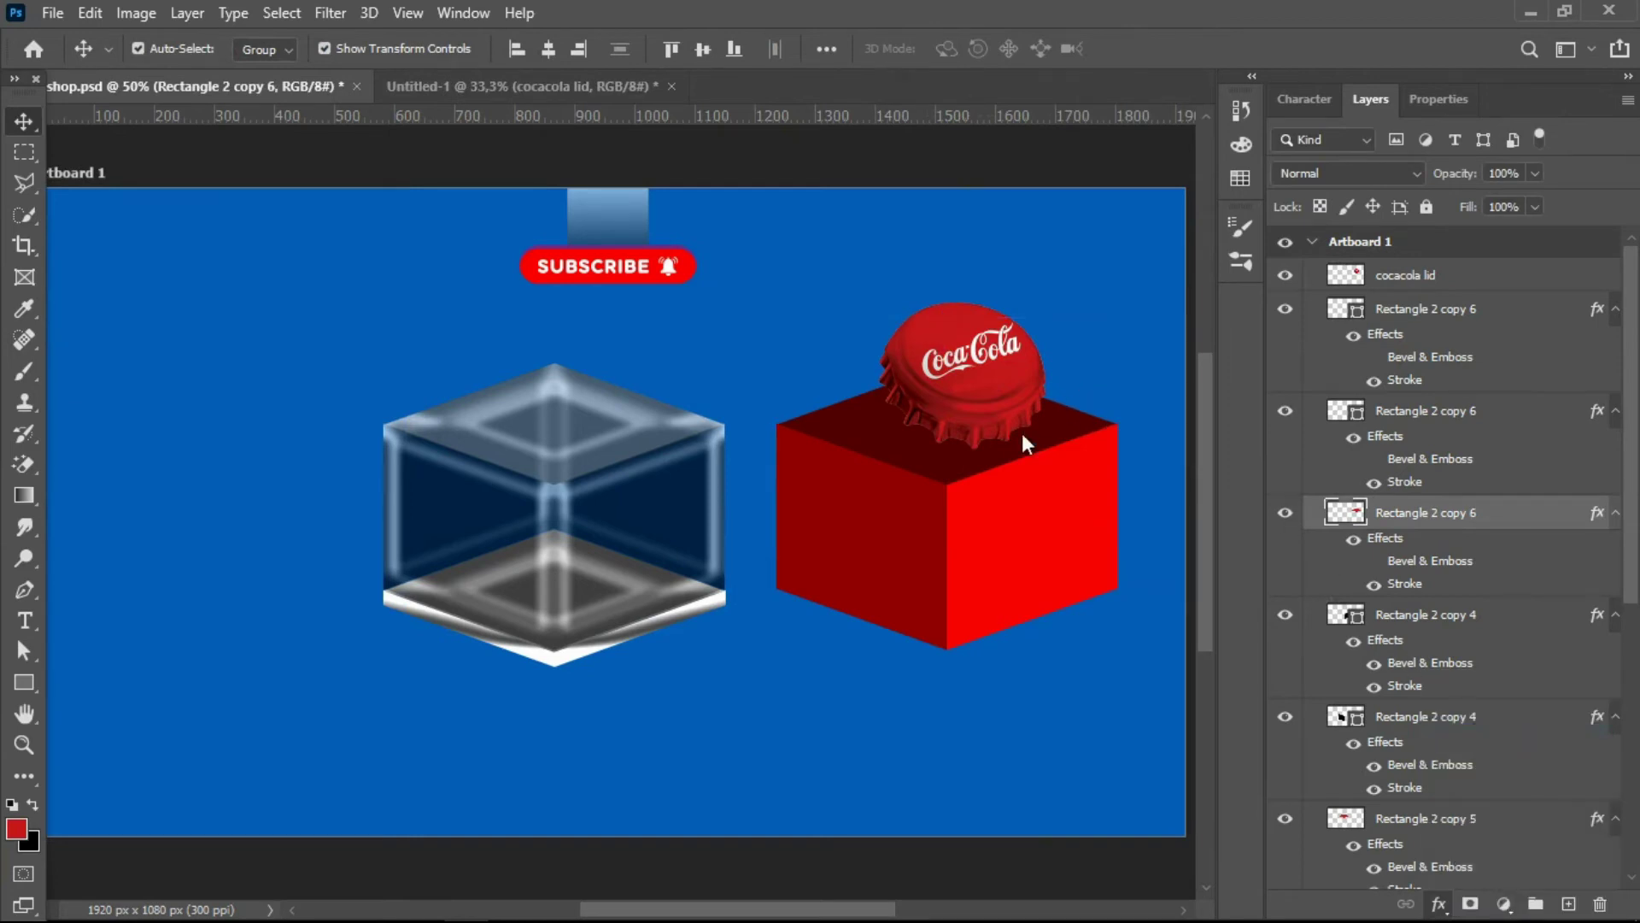
pyautogui.click(391, 292)
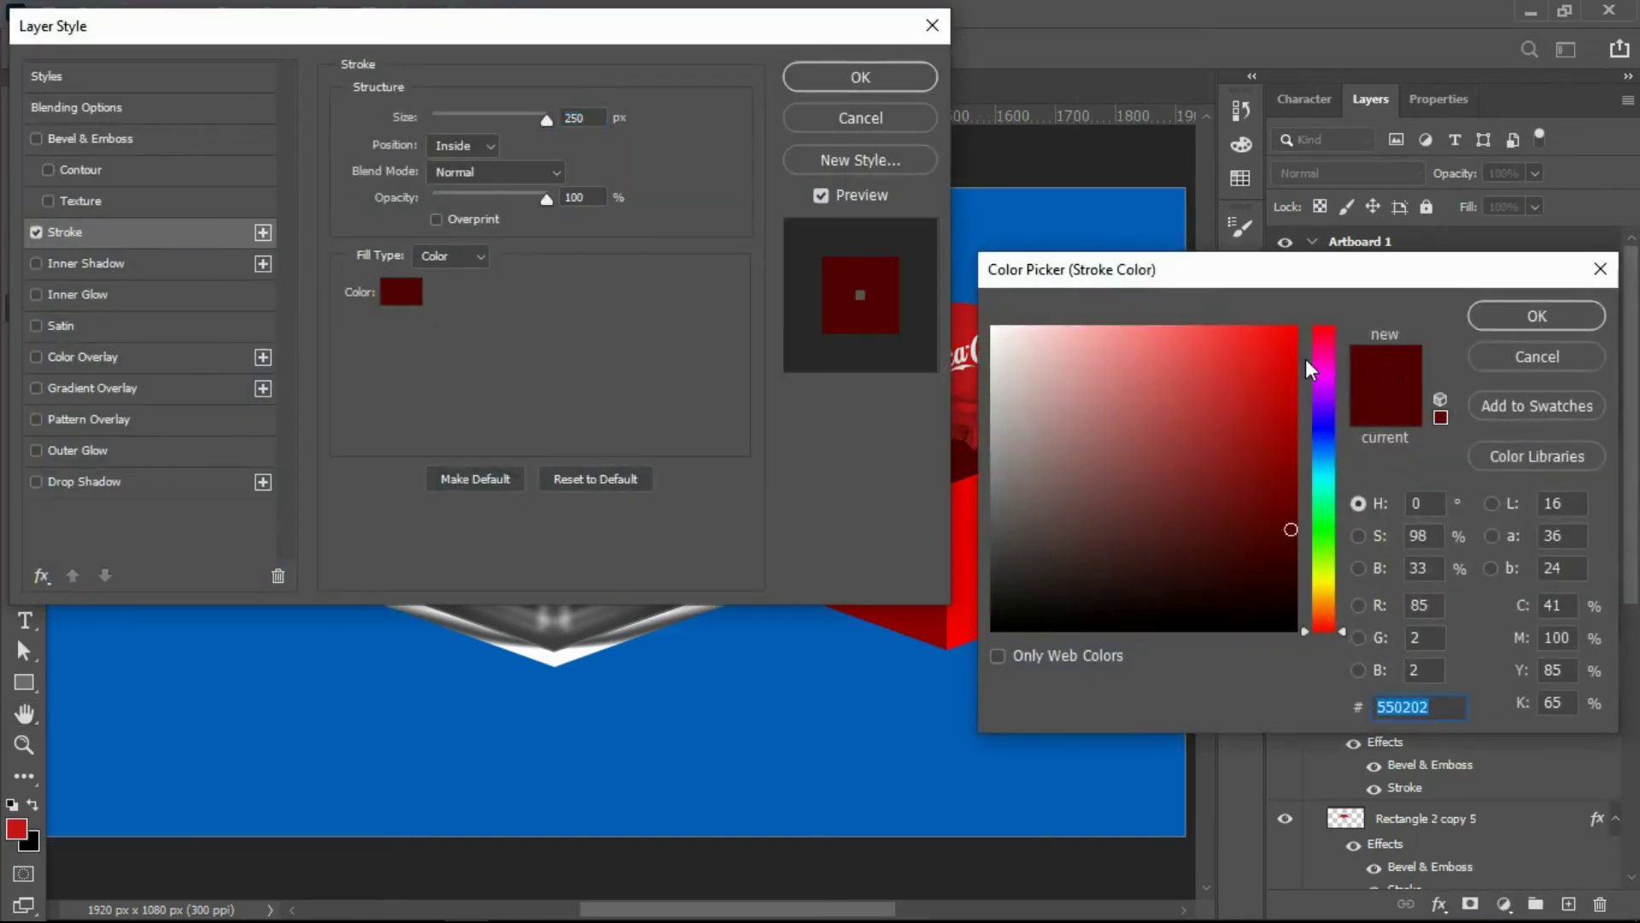
pyautogui.click(1294, 328)
pyautogui.click(1498, 319)
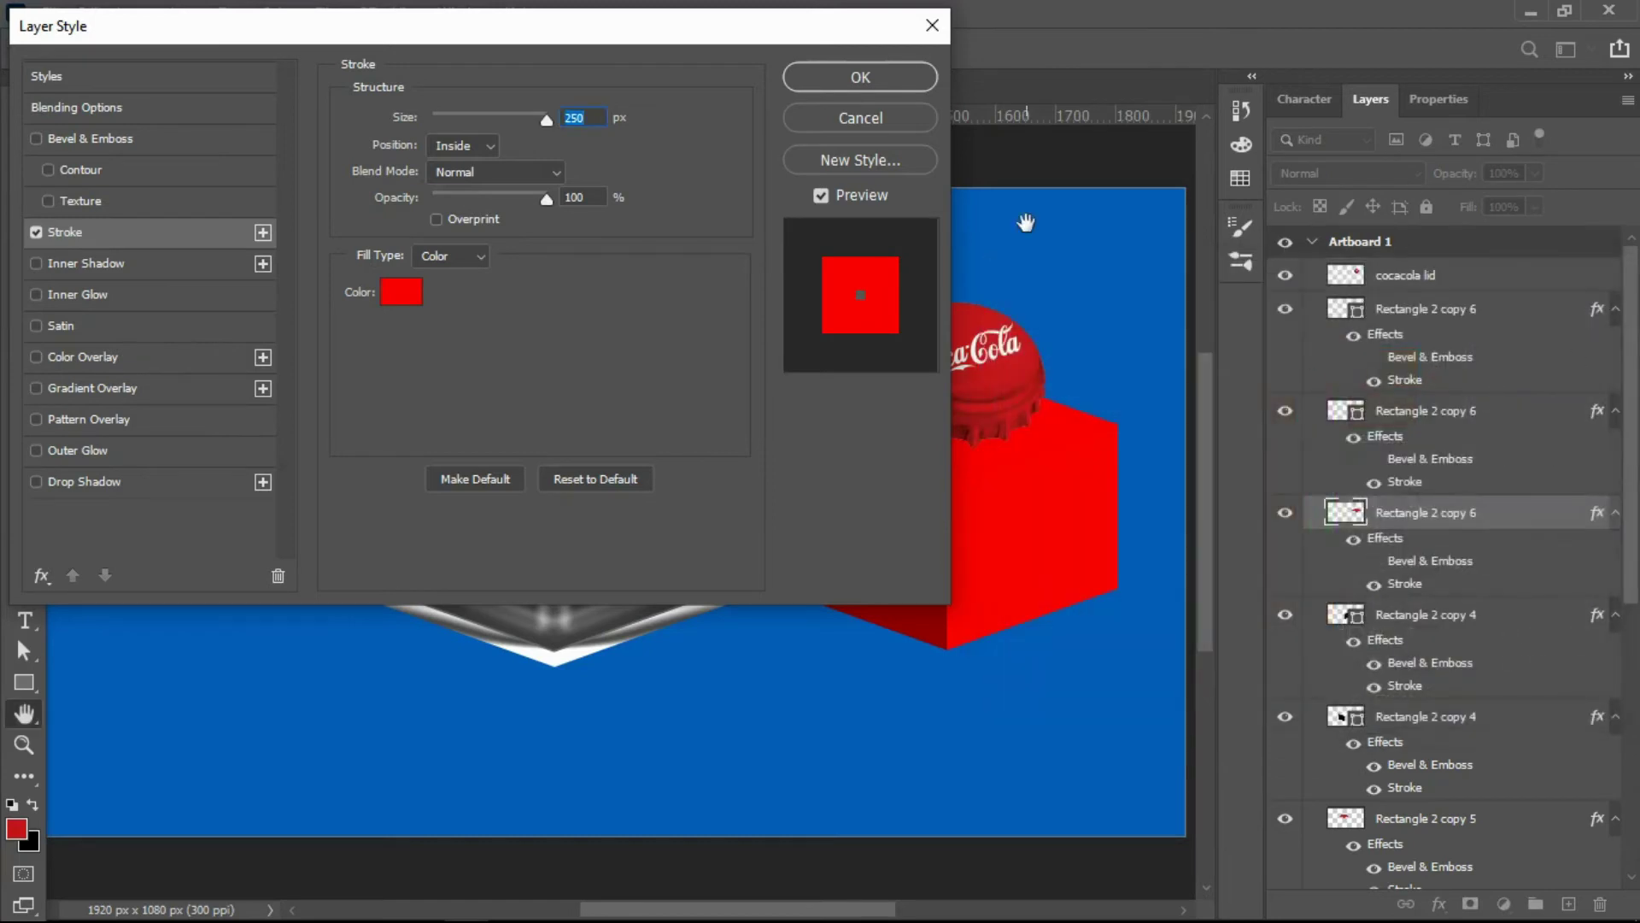
pyautogui.click(881, 77)
# - Give the red cube's right face a darker #a70202 Stroke effect
pyautogui.click(996, 585)
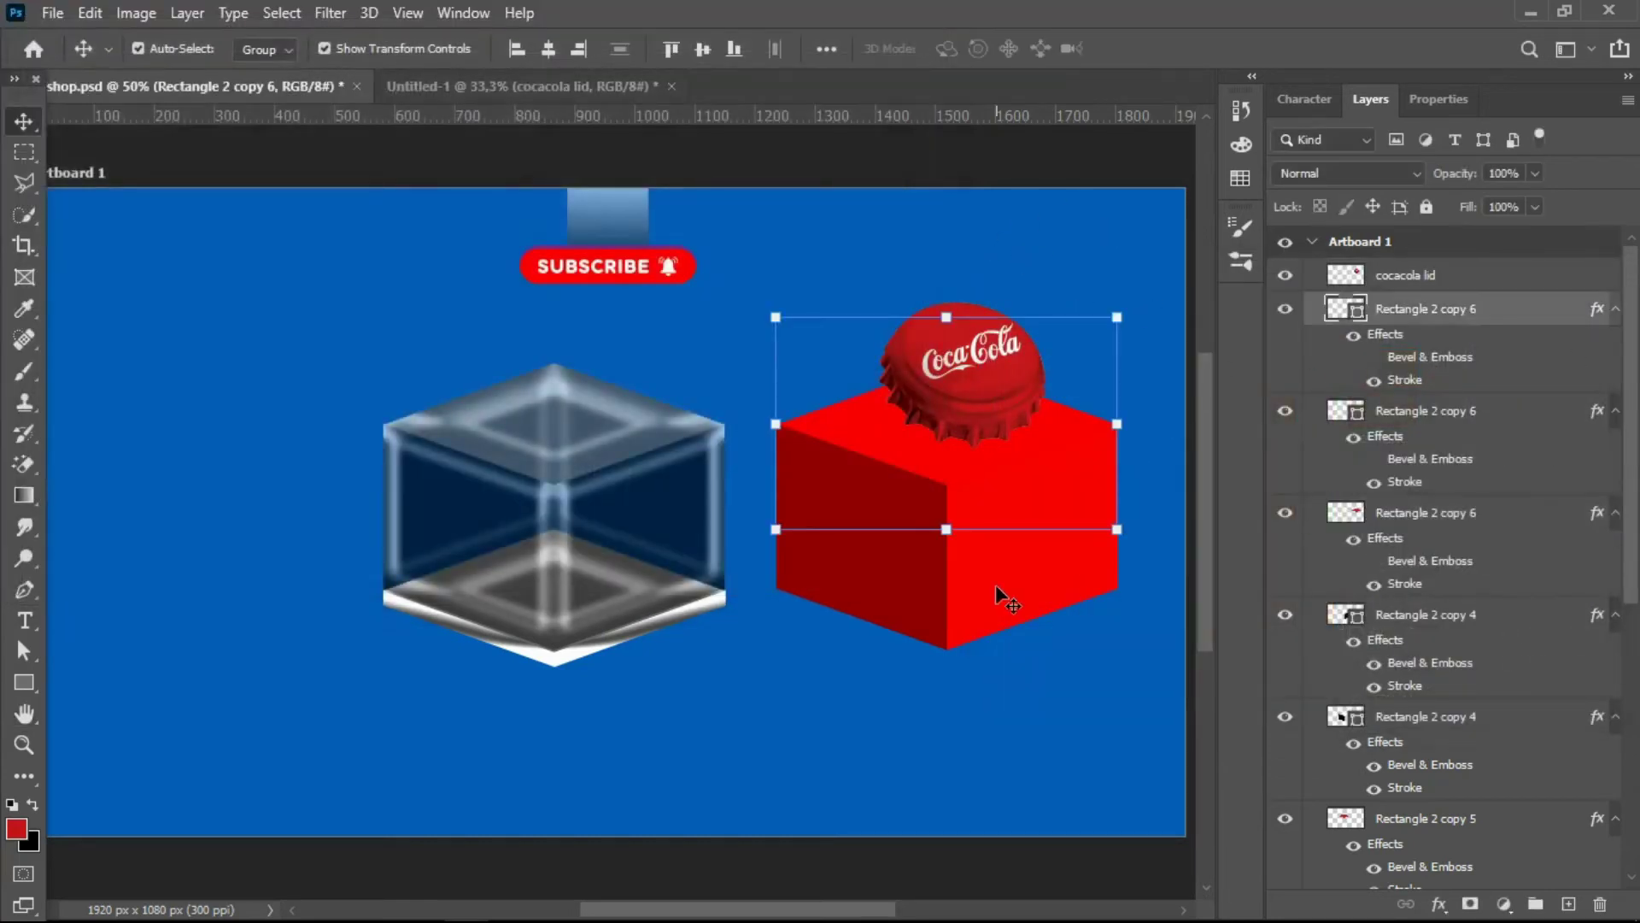
pyautogui.rightClick(1442, 803)
pyautogui.click(1471, 725)
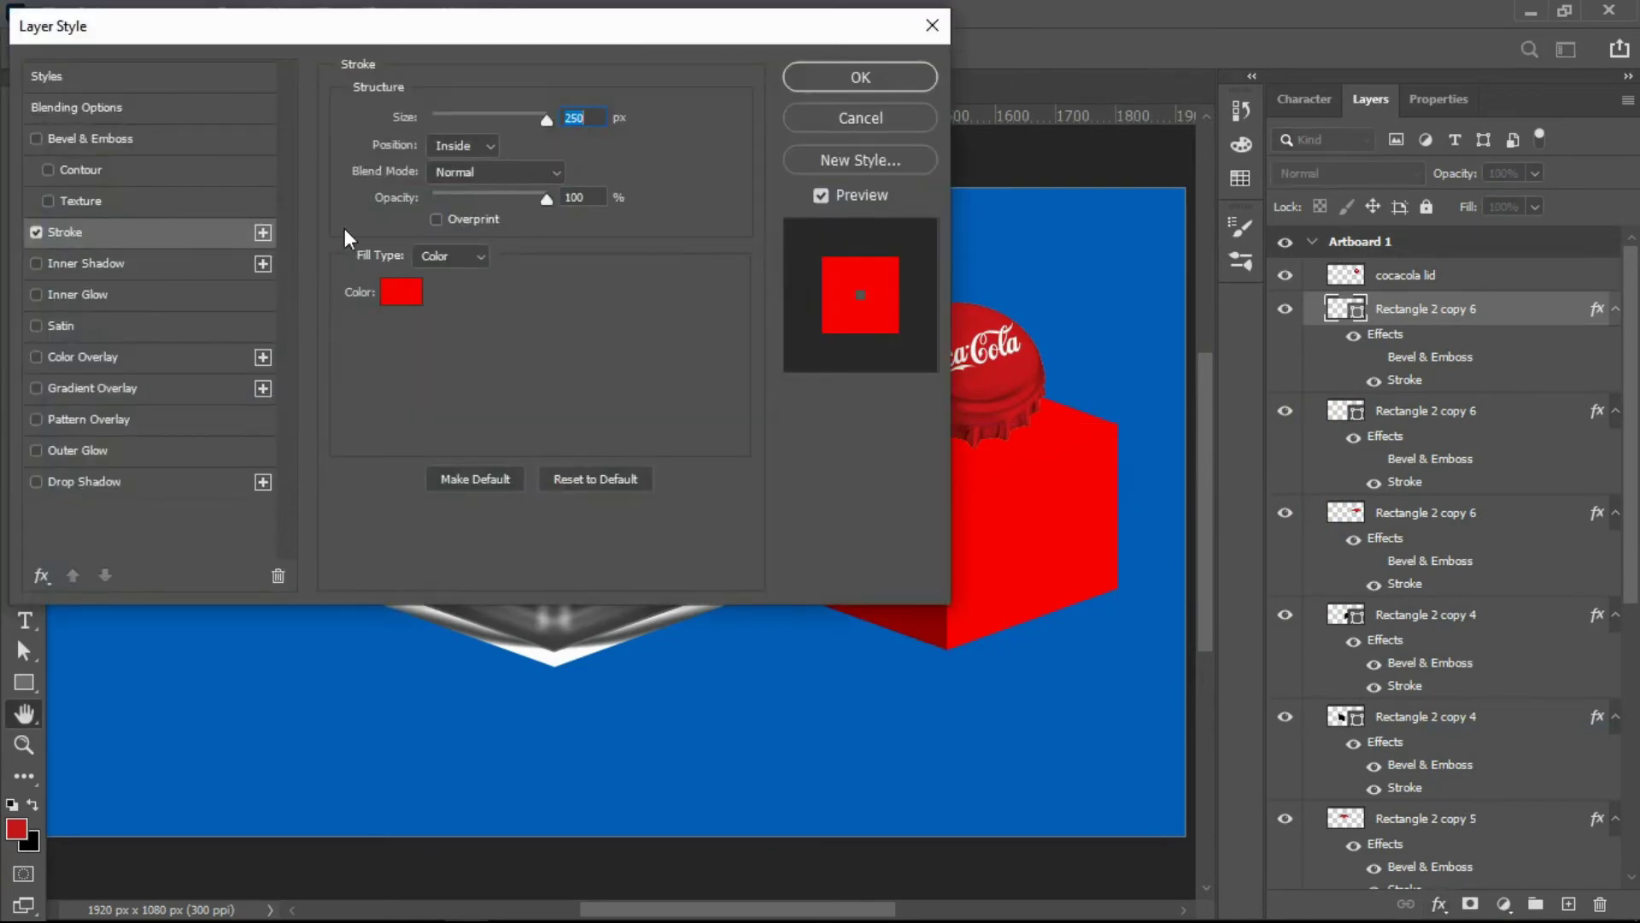
pyautogui.click(409, 297)
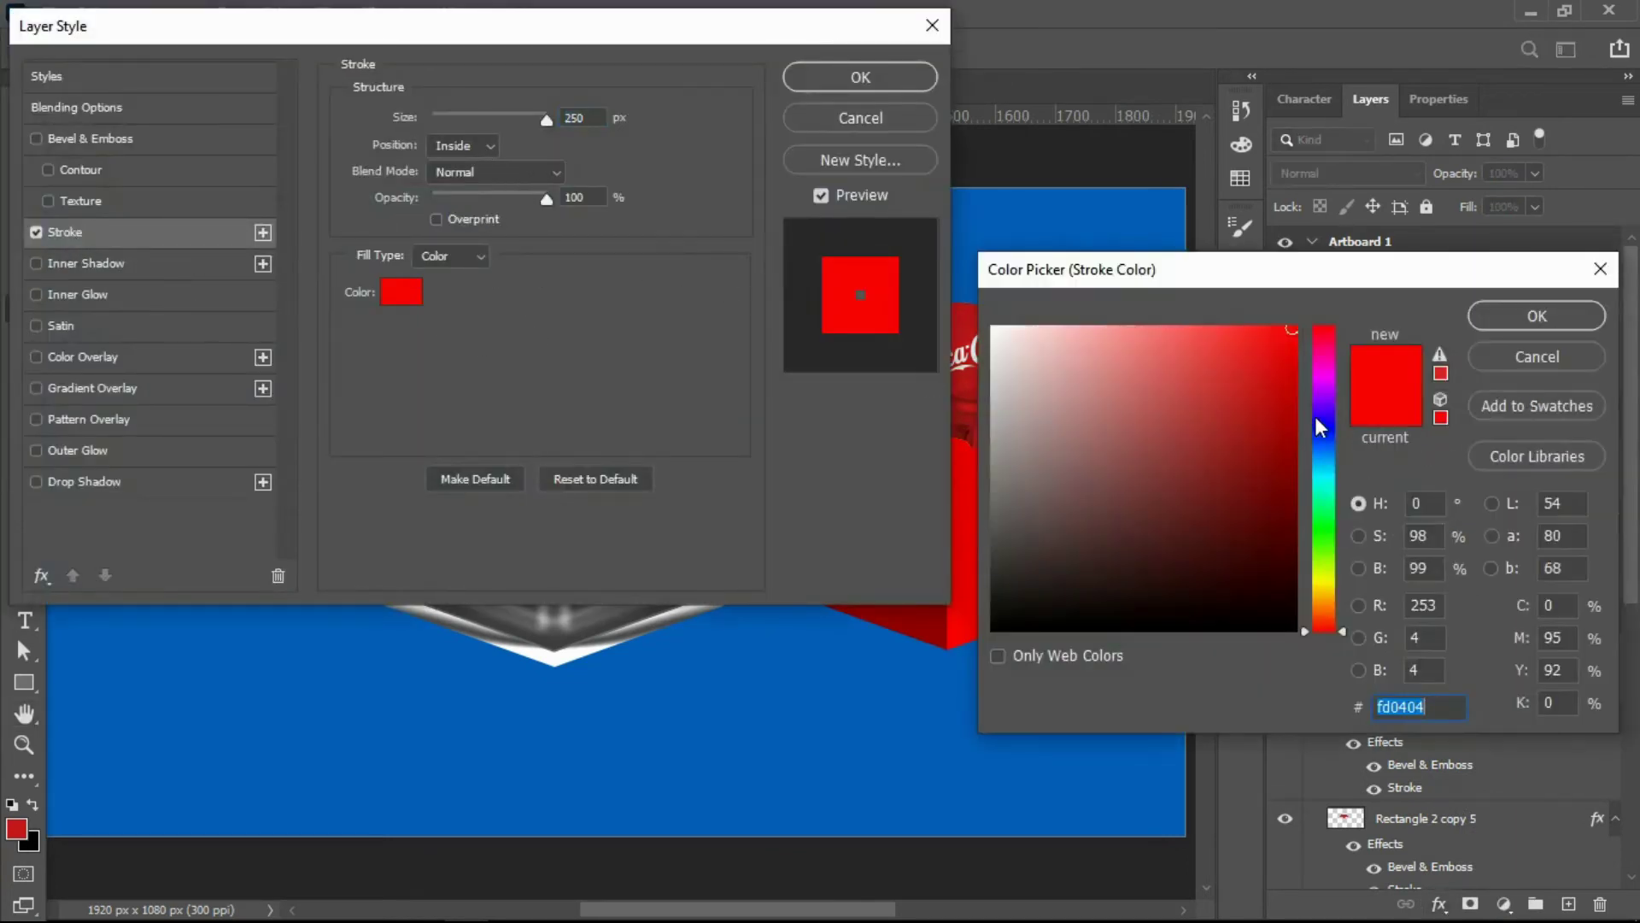
pyautogui.click(1291, 396)
pyautogui.click(1293, 431)
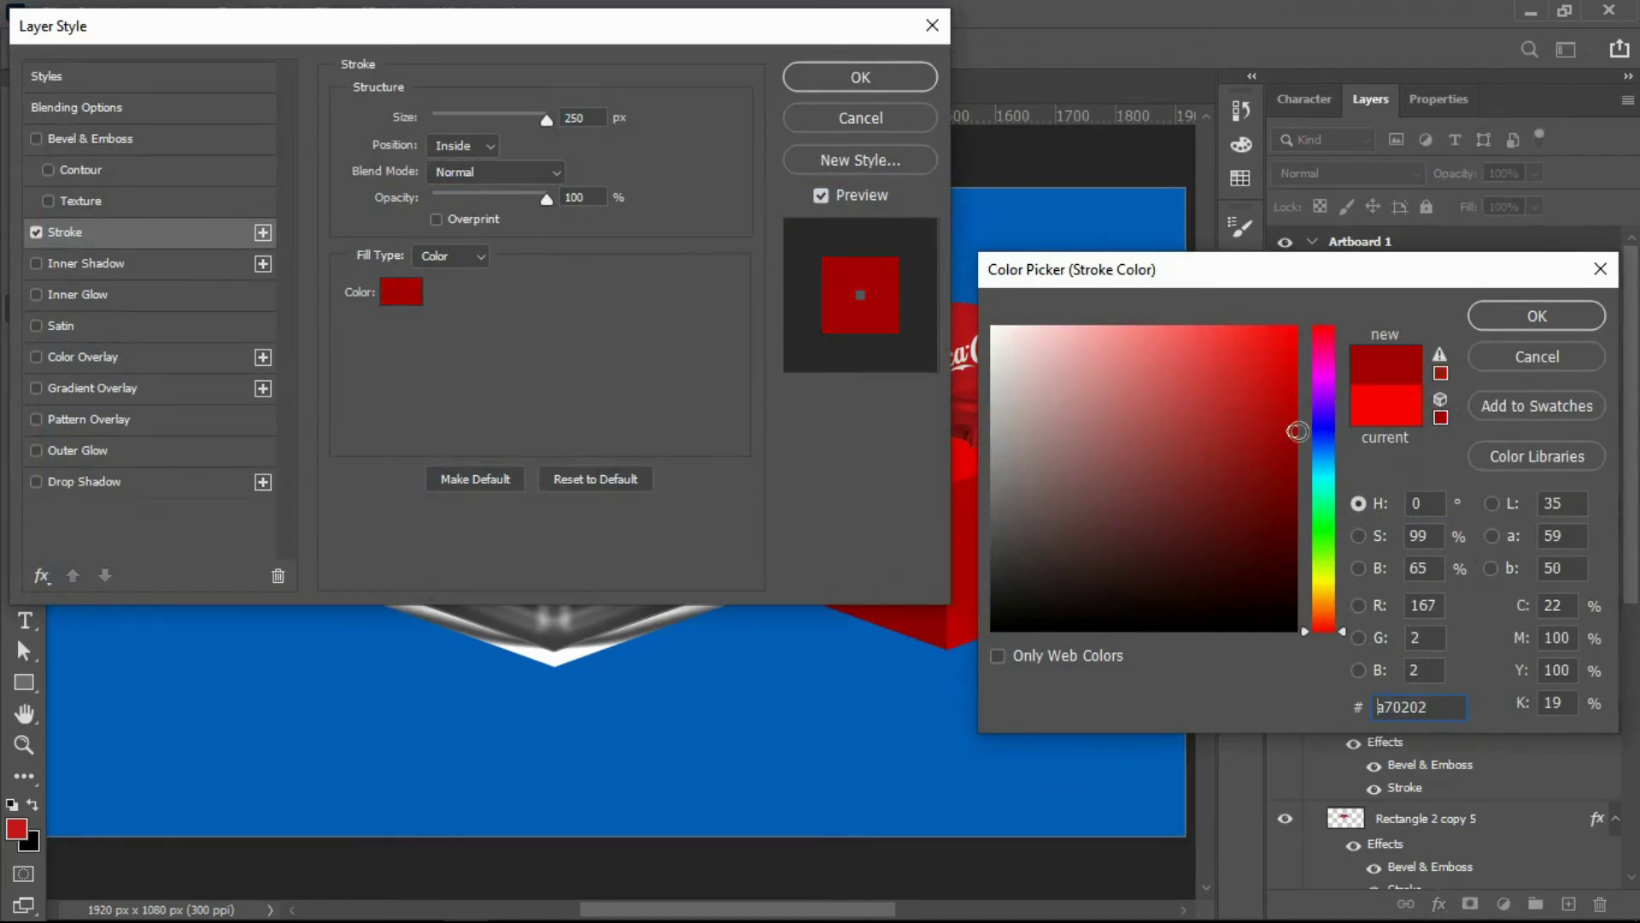
pyautogui.click(1548, 317)
pyautogui.click(901, 77)
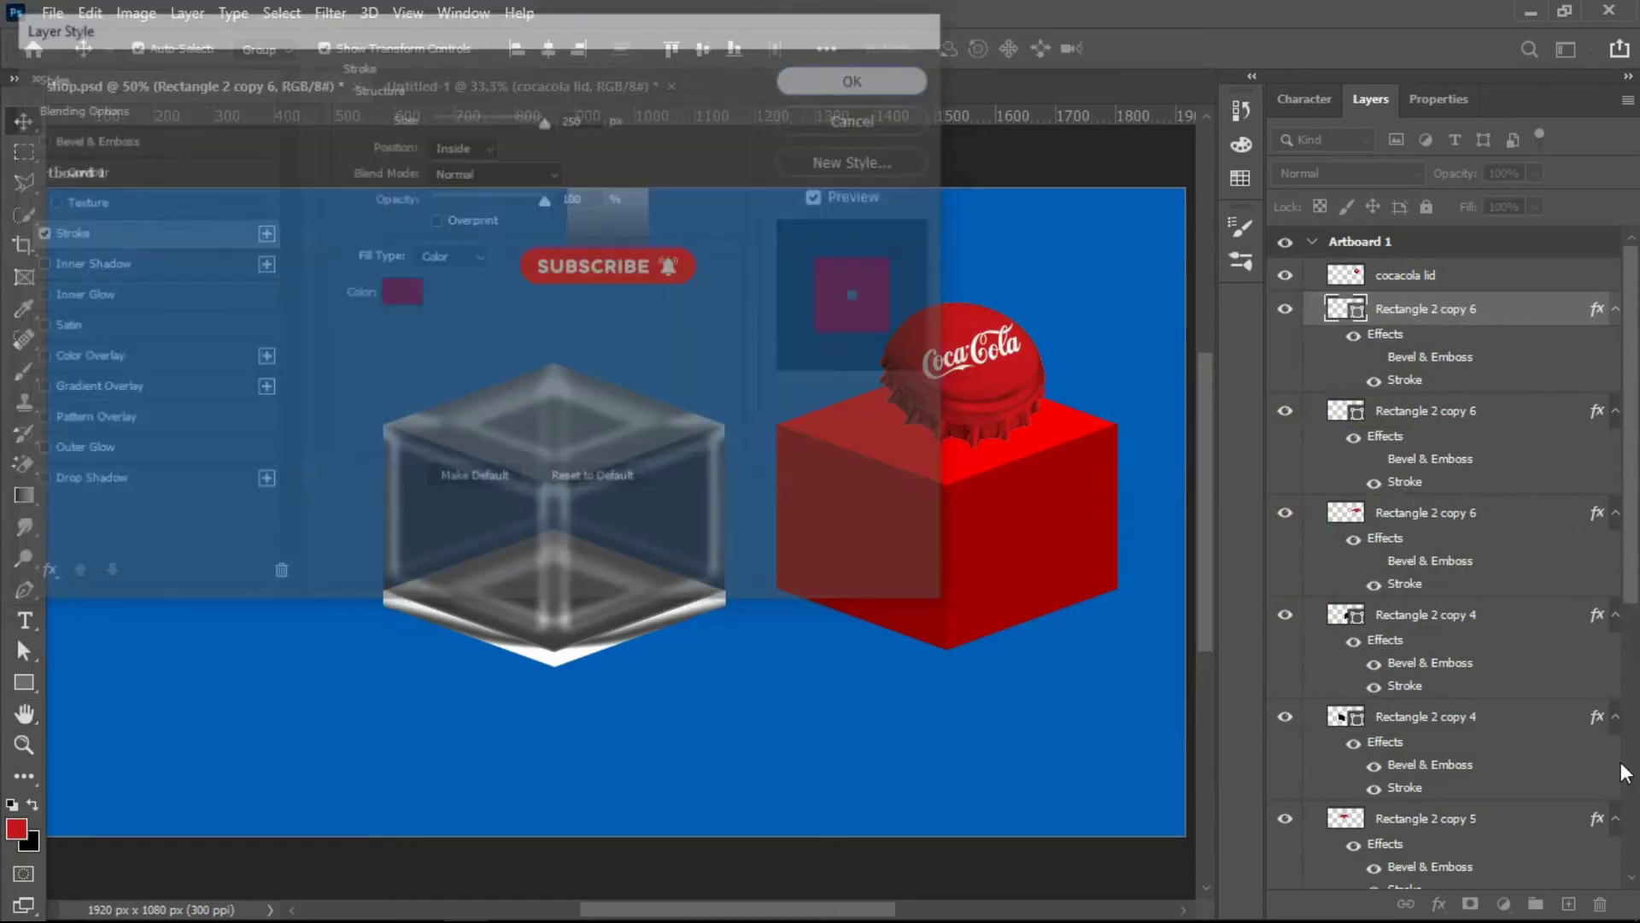
# - Give the red cube's left face the darkest #5d0202 Stroke effect
pyautogui.click(795, 525)
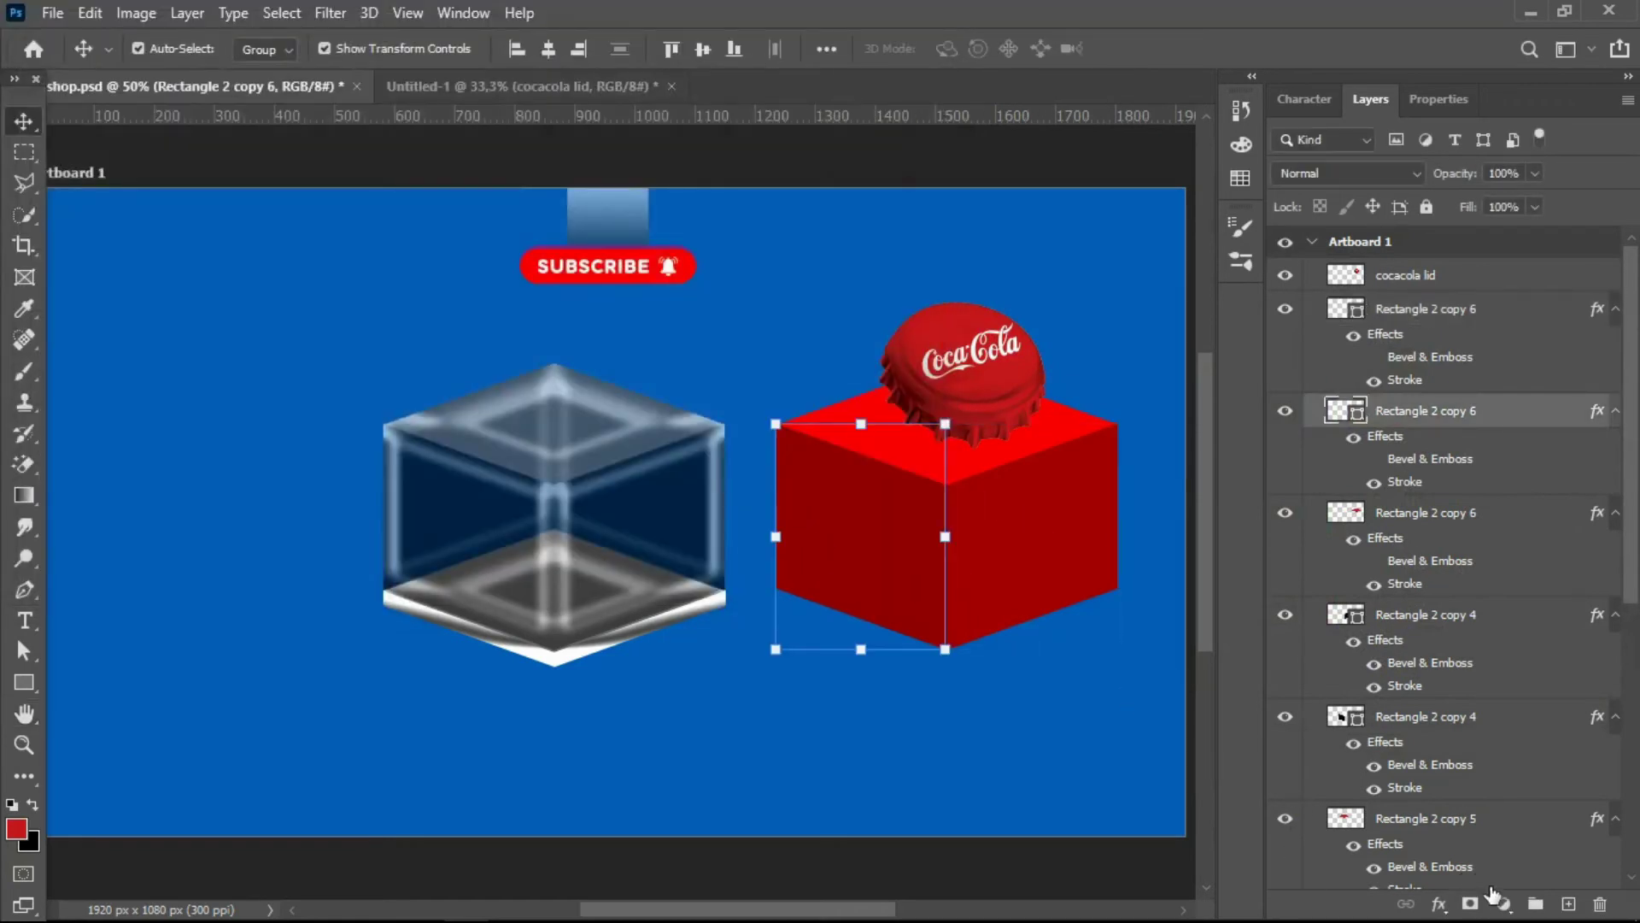
pyautogui.click(1438, 903)
pyautogui.click(1491, 724)
pyautogui.click(416, 292)
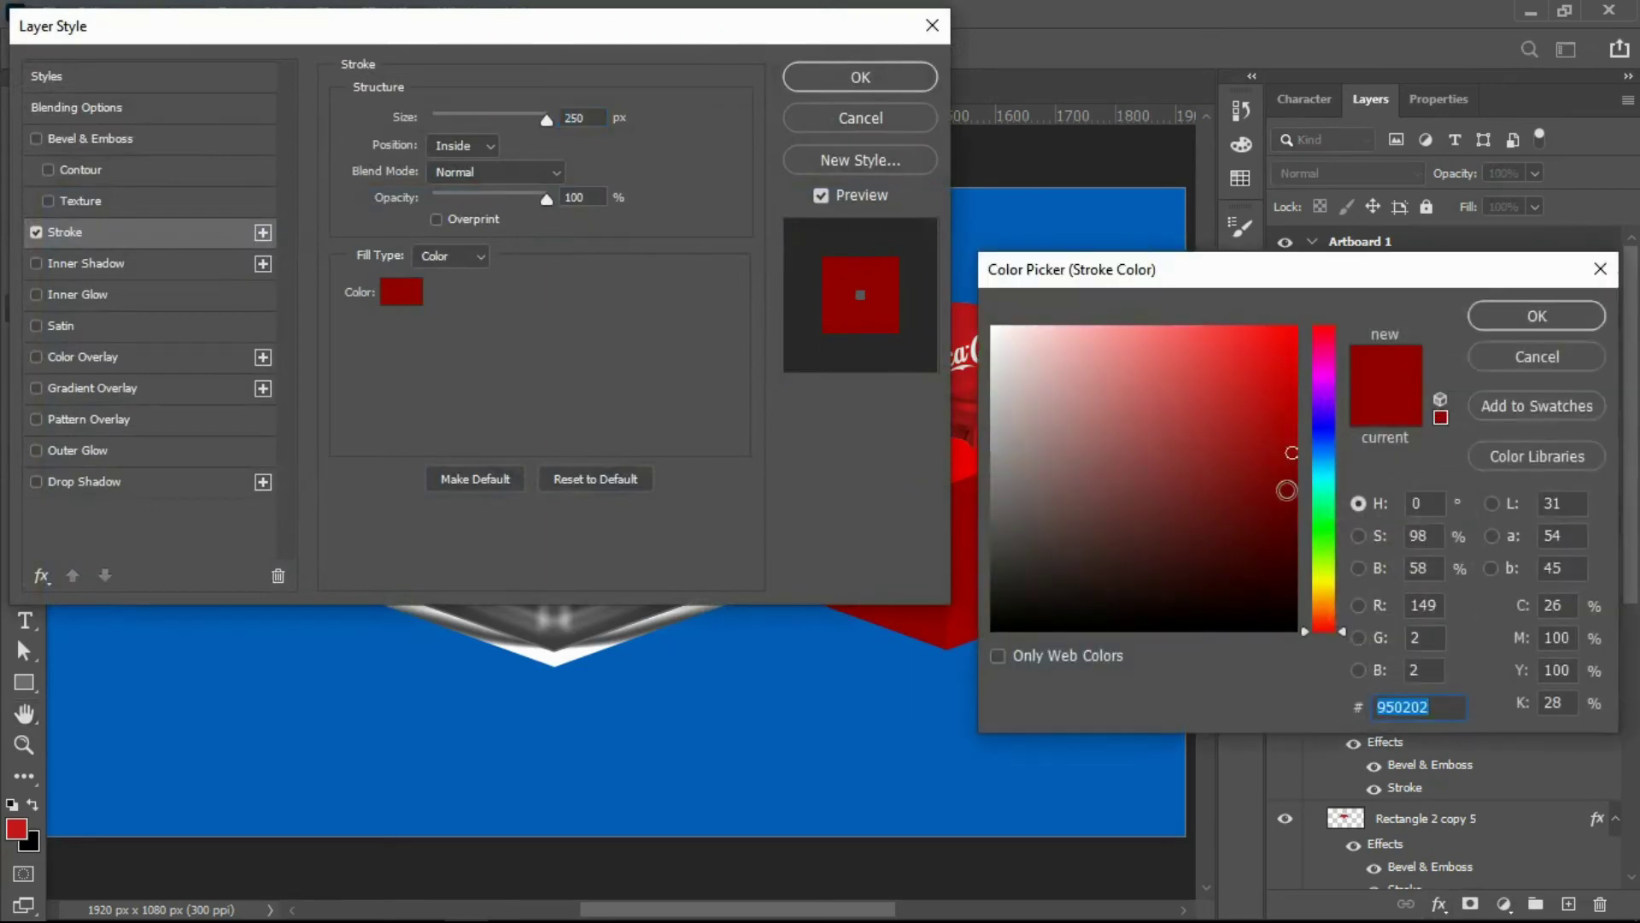
pyautogui.click(1290, 512)
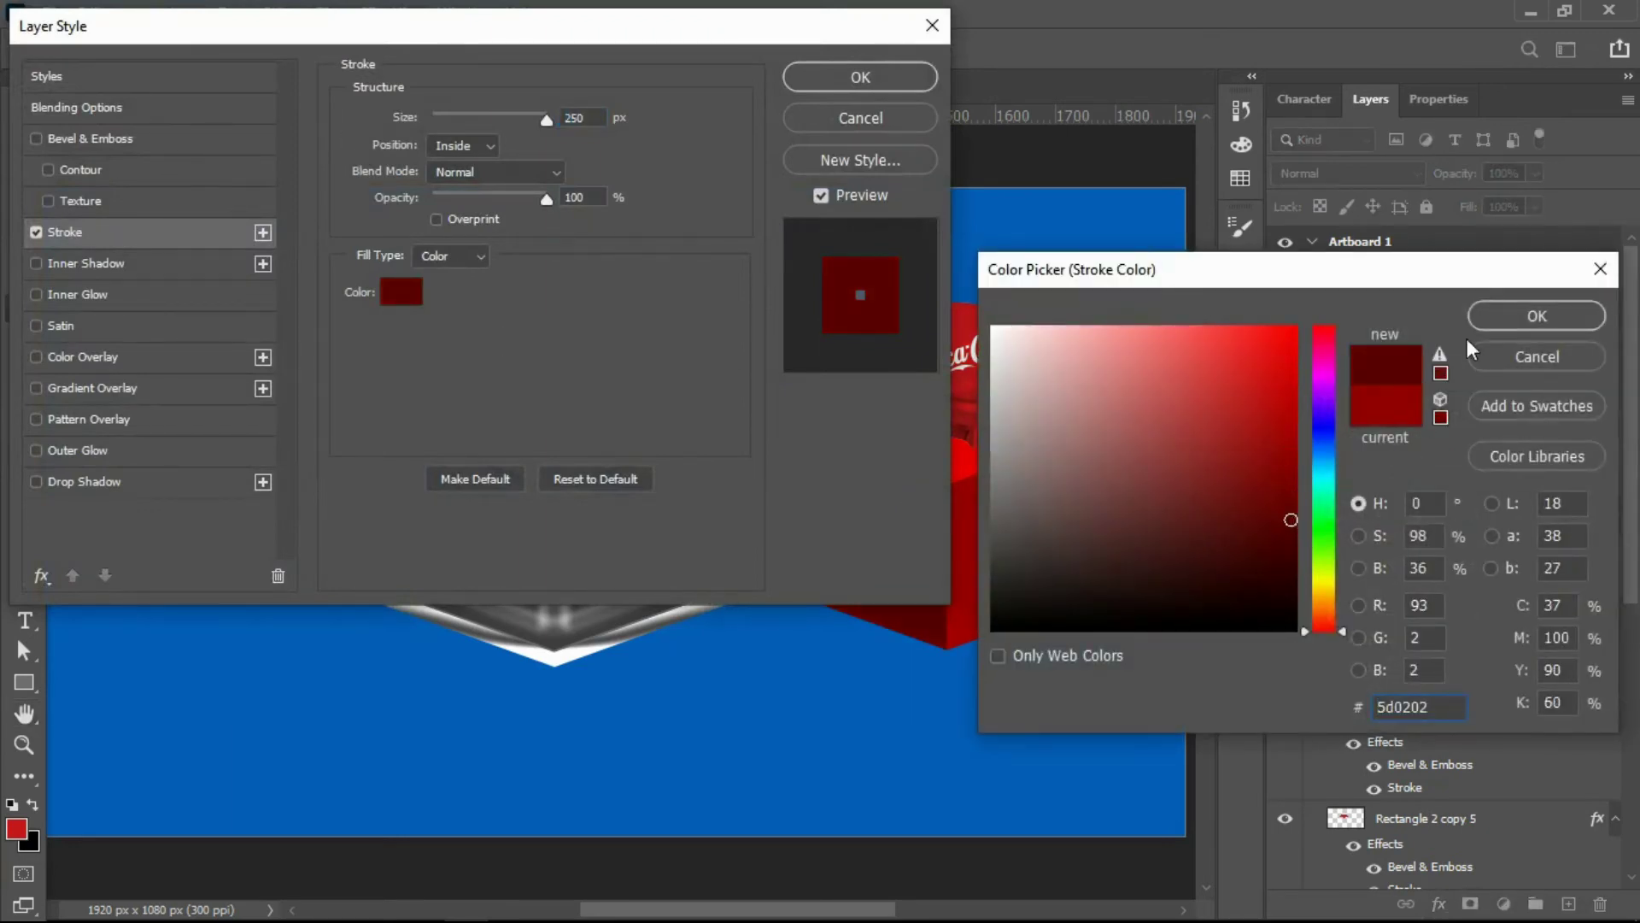
pyautogui.click(1537, 315)
pyautogui.click(860, 79)
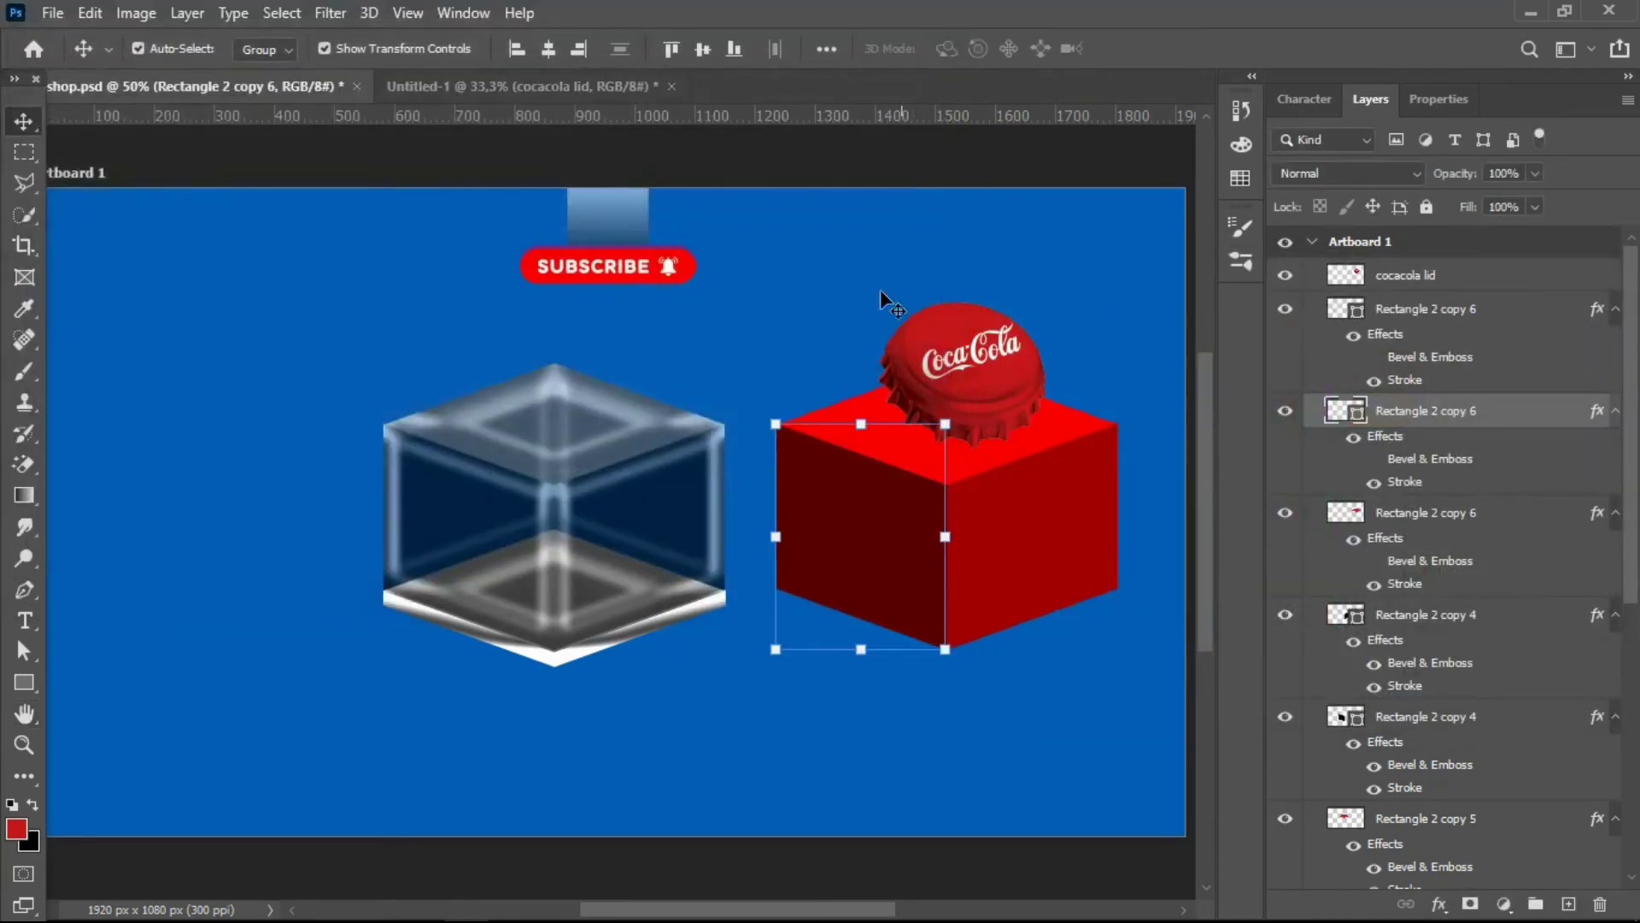
pyautogui.click(978, 686)
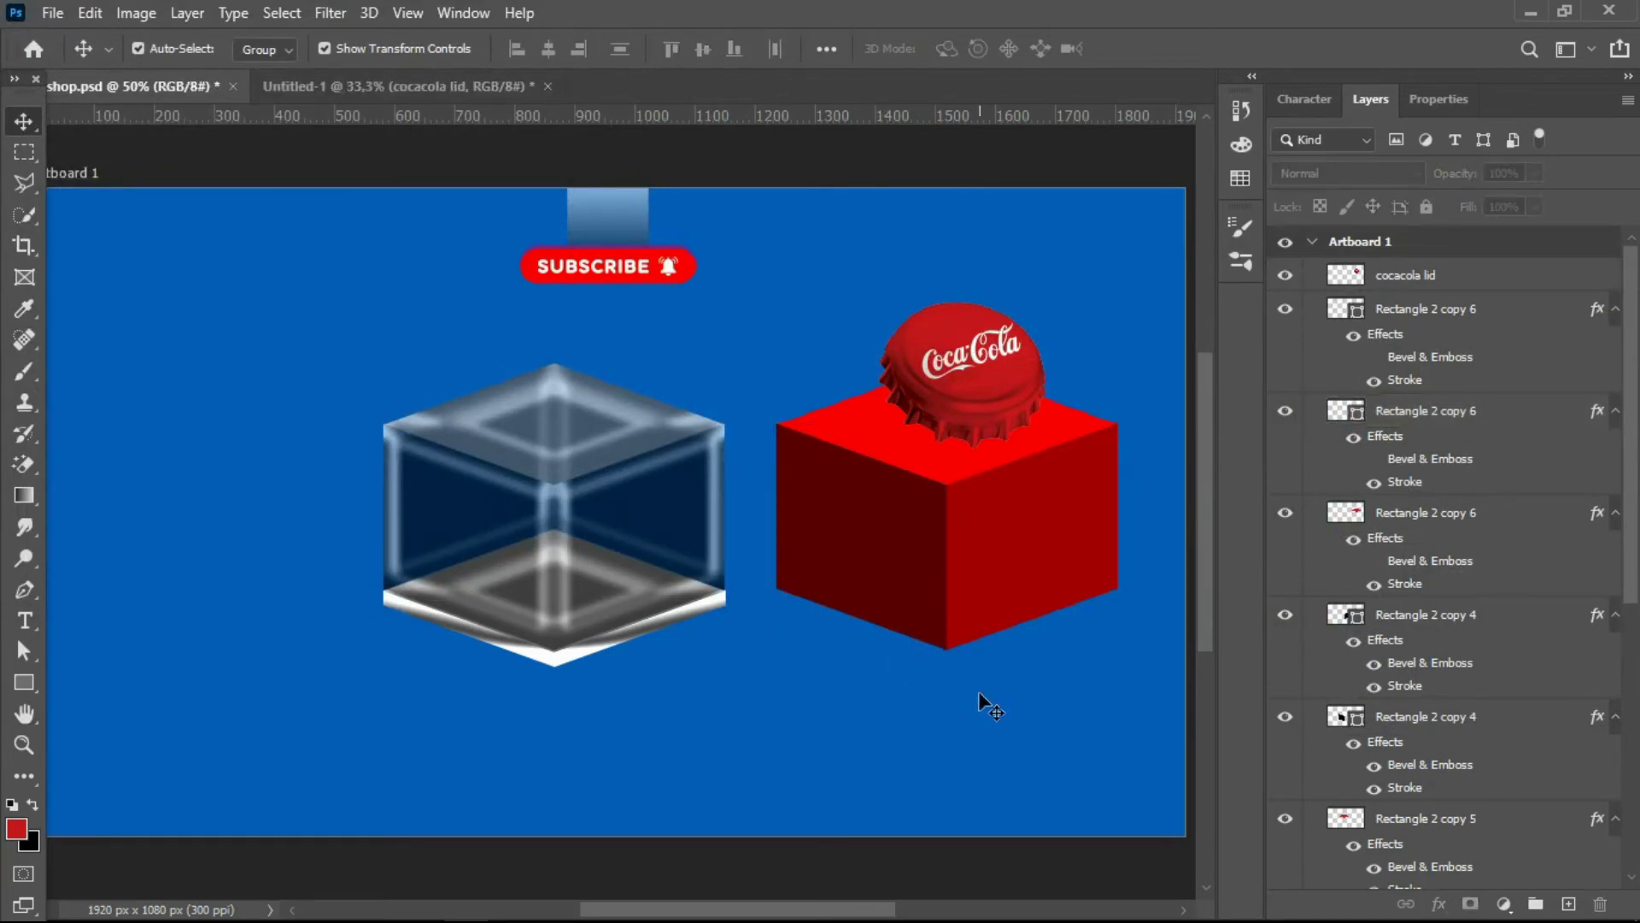
# - Duplicate the Coca-Cola lid, skew the copy flat, and place it beneath the original
pyautogui.click(960, 383)
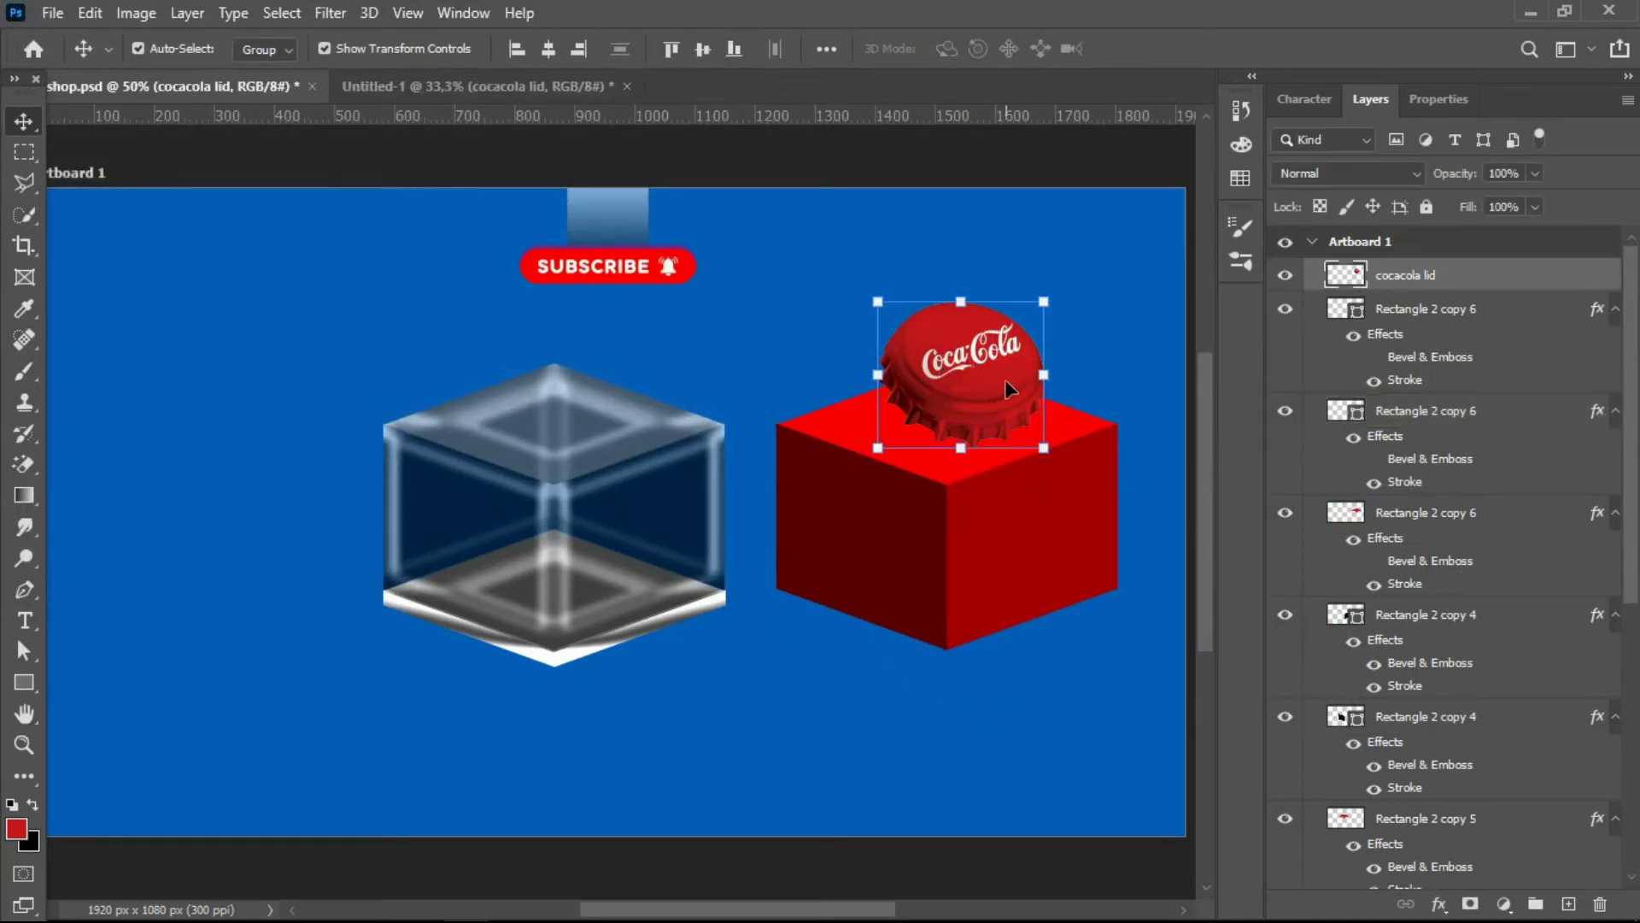
pyautogui.hotkey('ctrl', 'j')
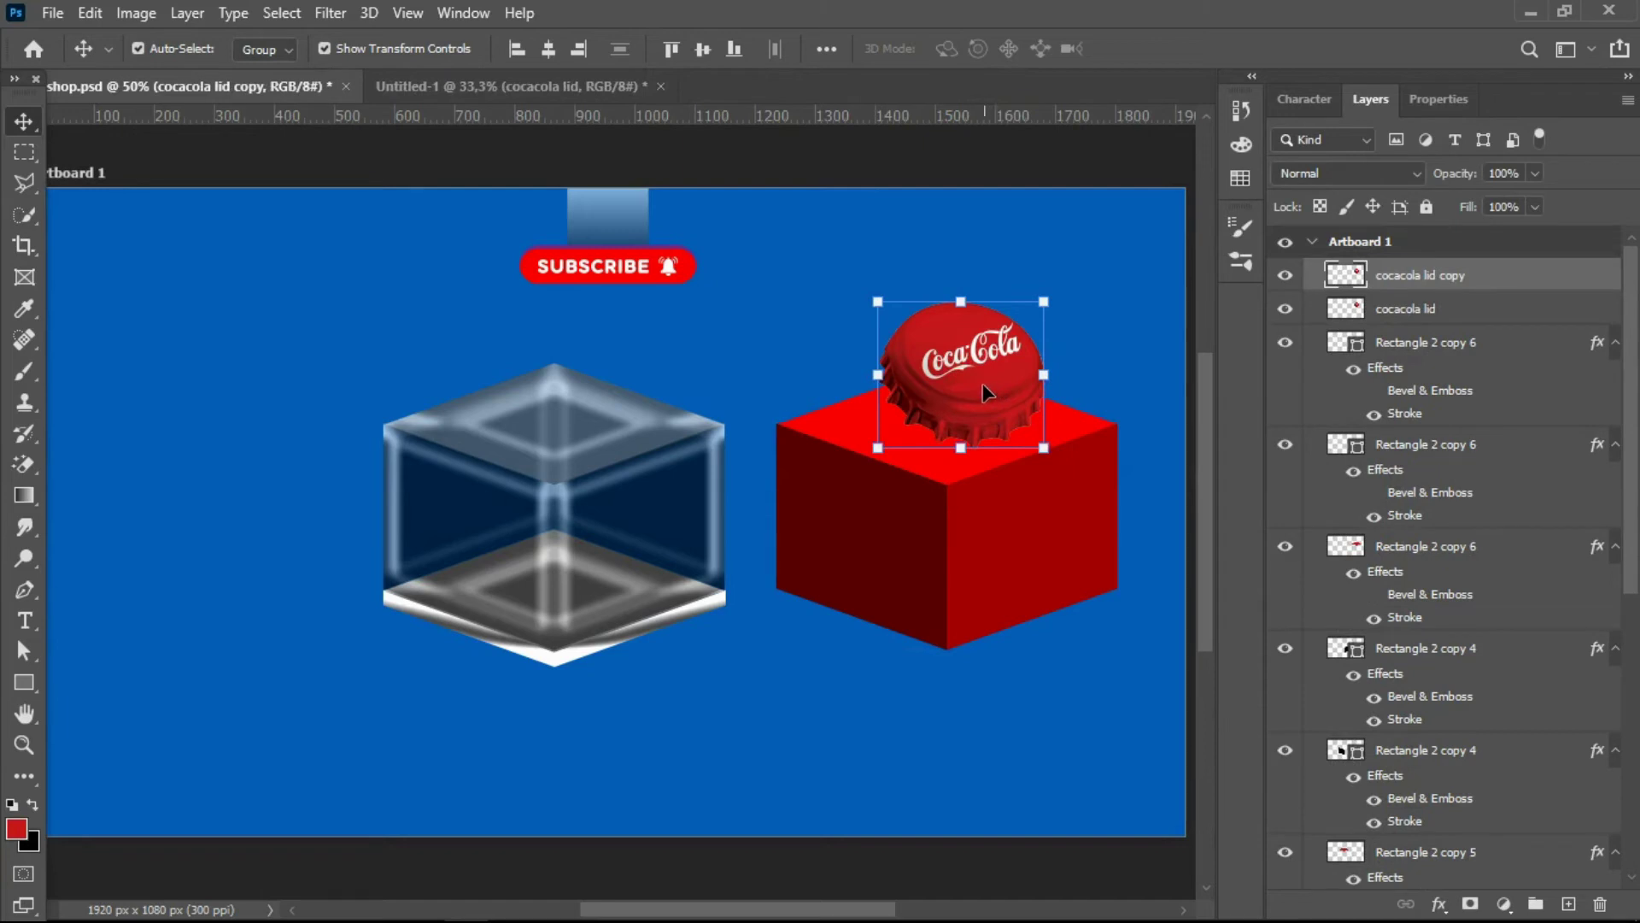
pyautogui.press('ctrl')
pyautogui.moveTo(919, 304); pyautogui.dragTo(829, 379)
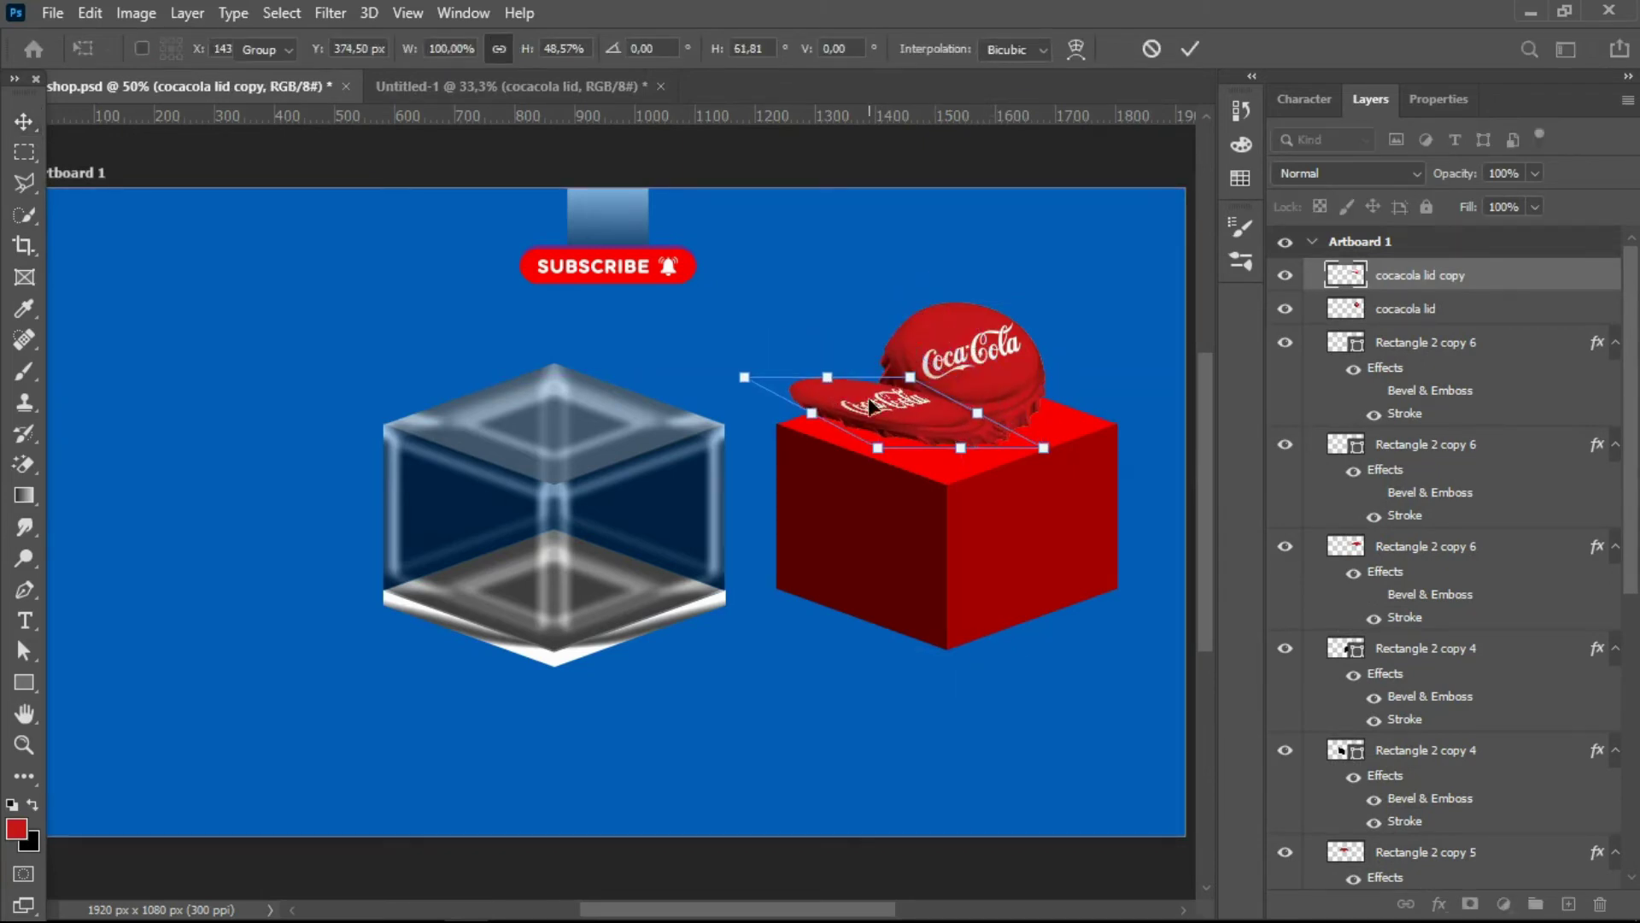
pyautogui.press('Return')
pyautogui.moveTo(1452, 275); pyautogui.dragTo(1478, 329)
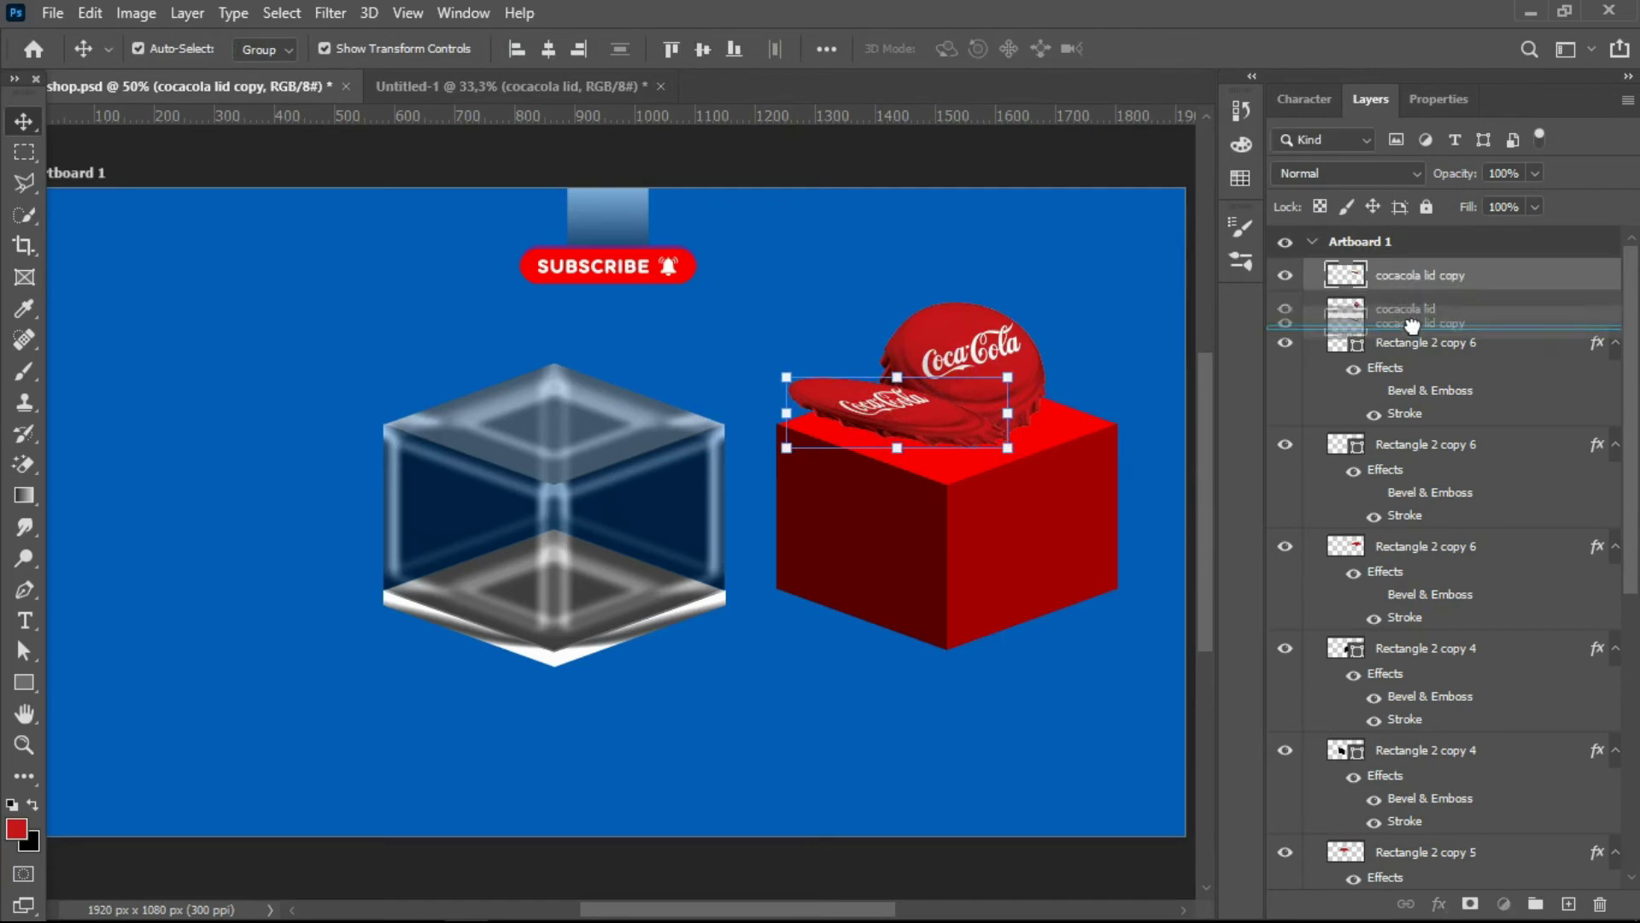
# - Give the flattened lid copy a black Stroke effect
pyautogui.click(1455, 275)
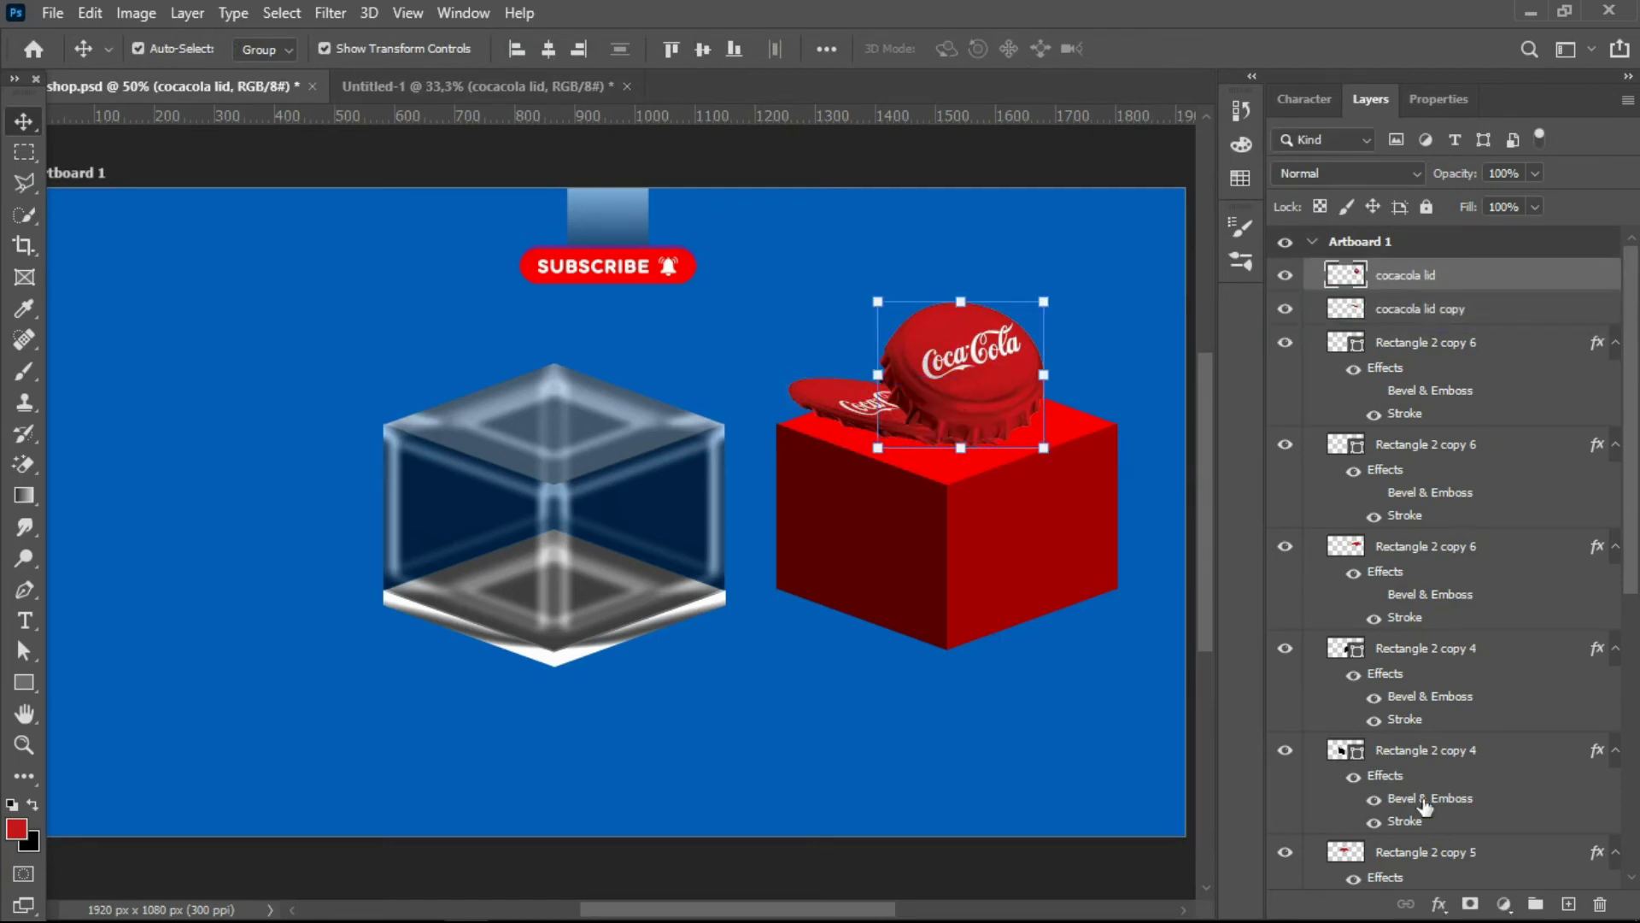
pyautogui.click(1439, 904)
pyautogui.click(1453, 309)
pyautogui.click(1441, 910)
pyautogui.click(1465, 728)
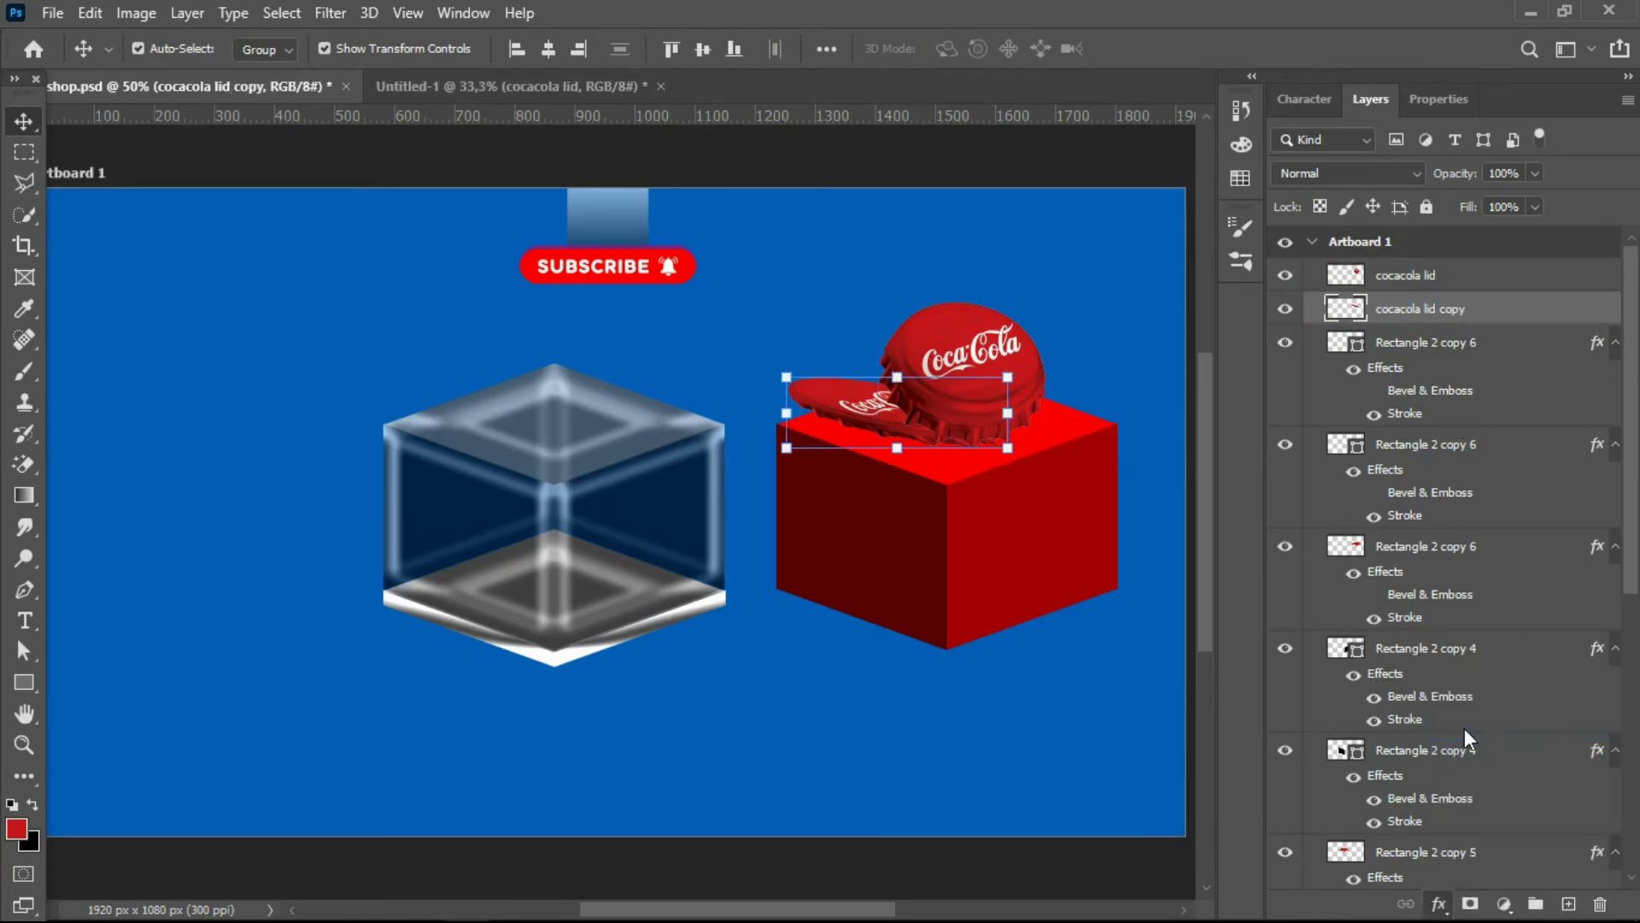
pyautogui.click(411, 292)
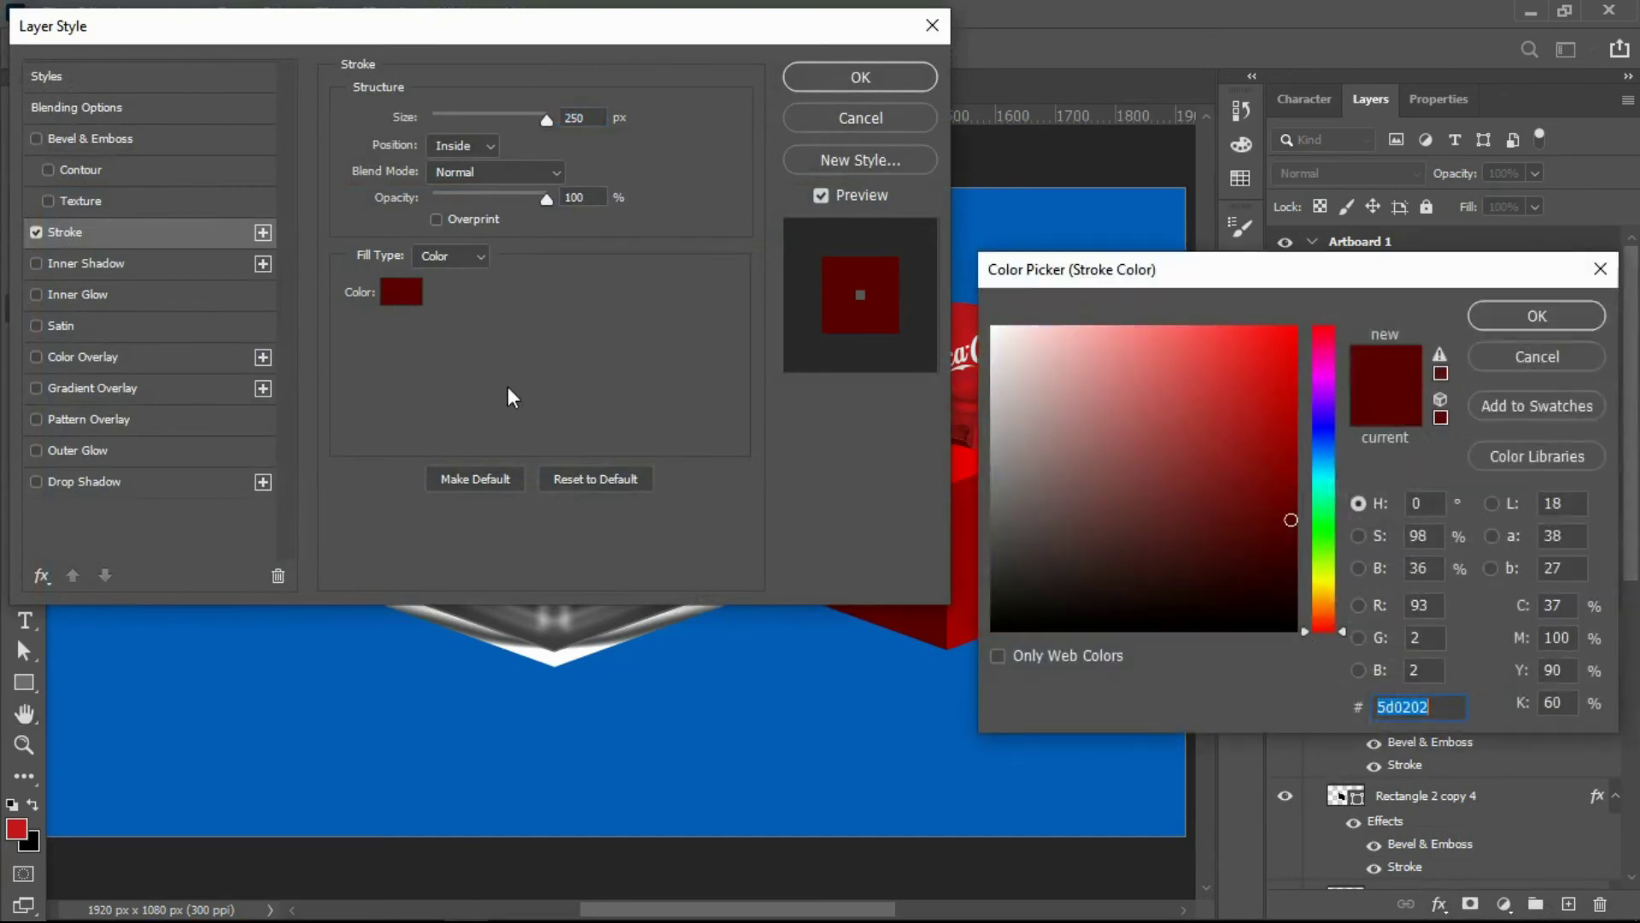
pyautogui.click(1297, 632)
pyautogui.click(1536, 318)
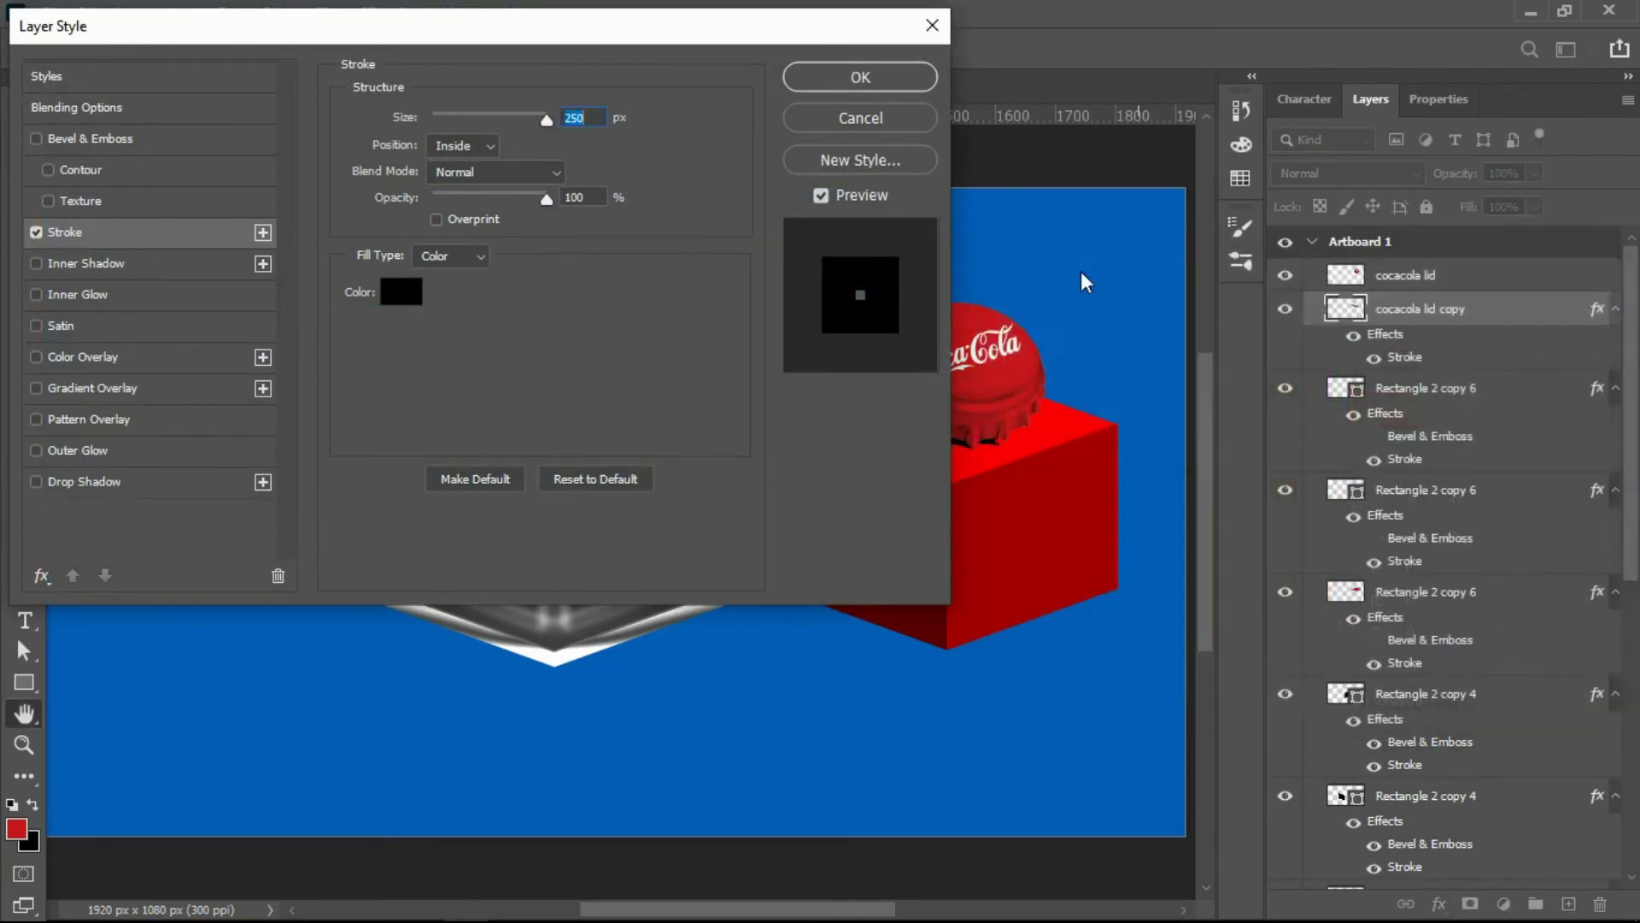
pyautogui.click(838, 82)
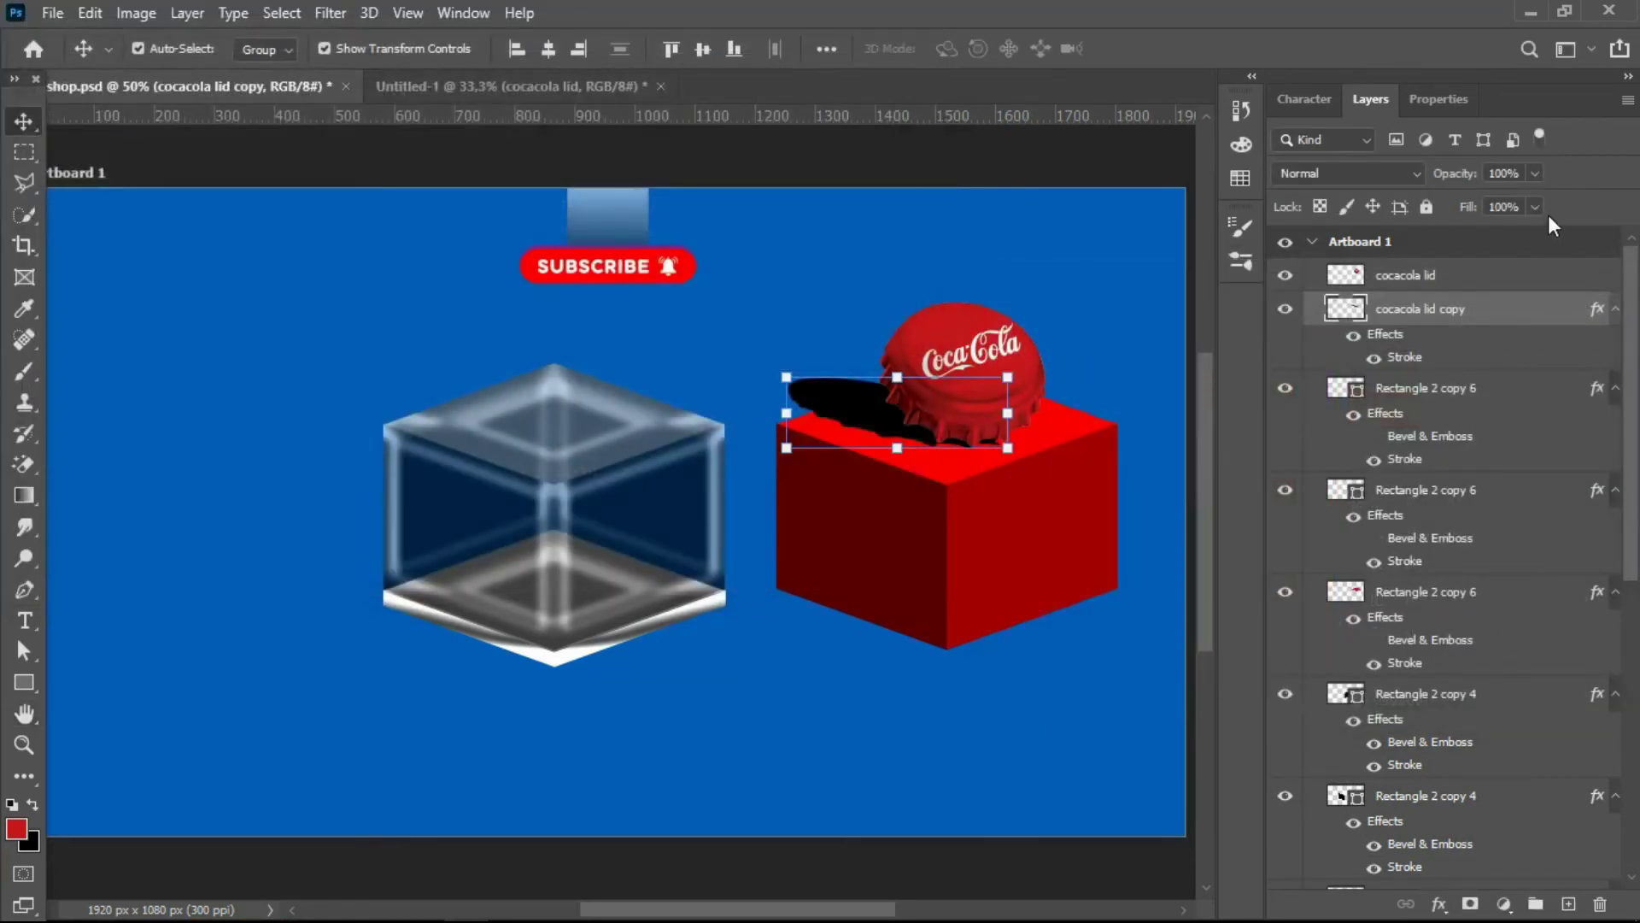
# - Set the black cap copy to 50% opacity and skew it across the cube's top
pyautogui.moveTo(1535, 173); pyautogui.dragTo(1478, 203)
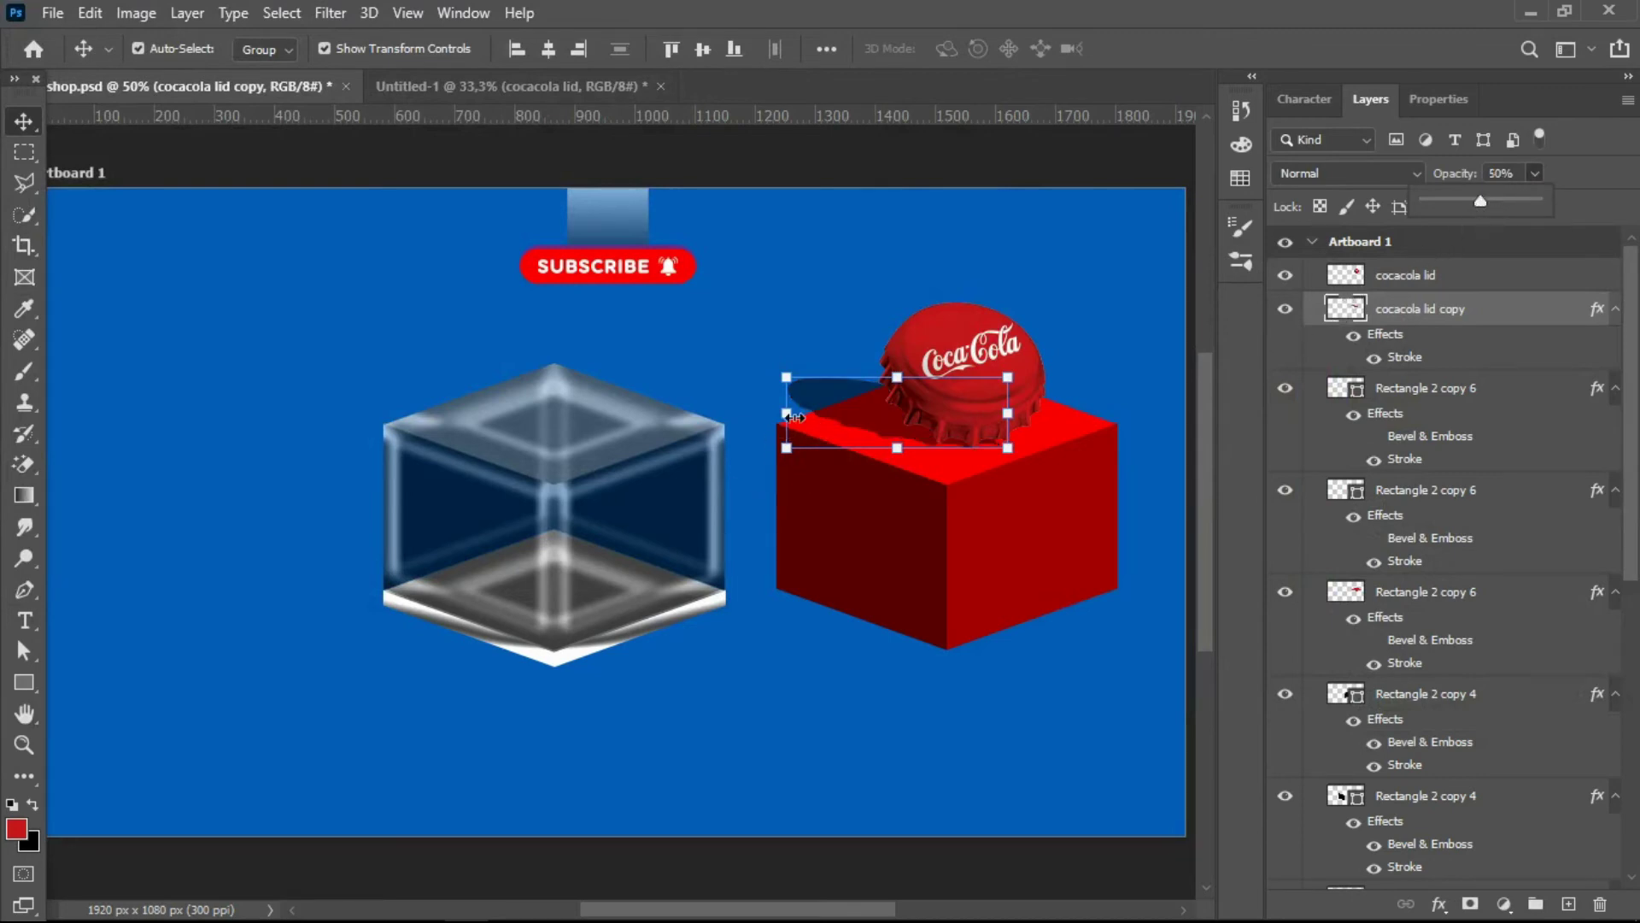
pyautogui.moveTo(788, 416); pyautogui.dragTo(808, 449)
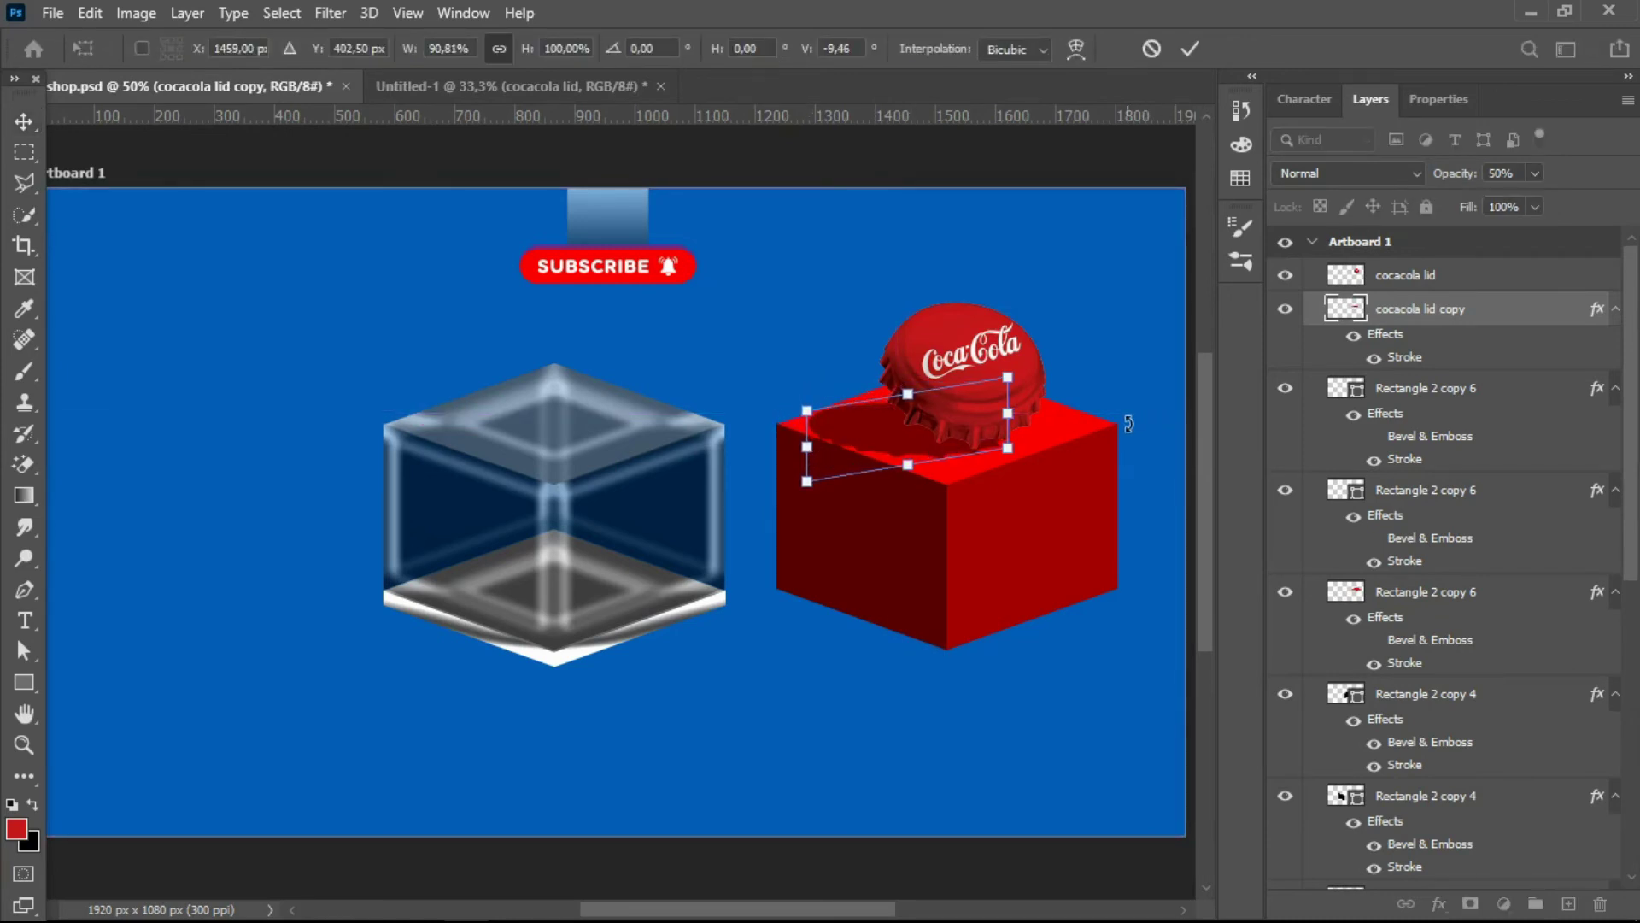
pyautogui.press('Return')
pyautogui.click(1116, 311)
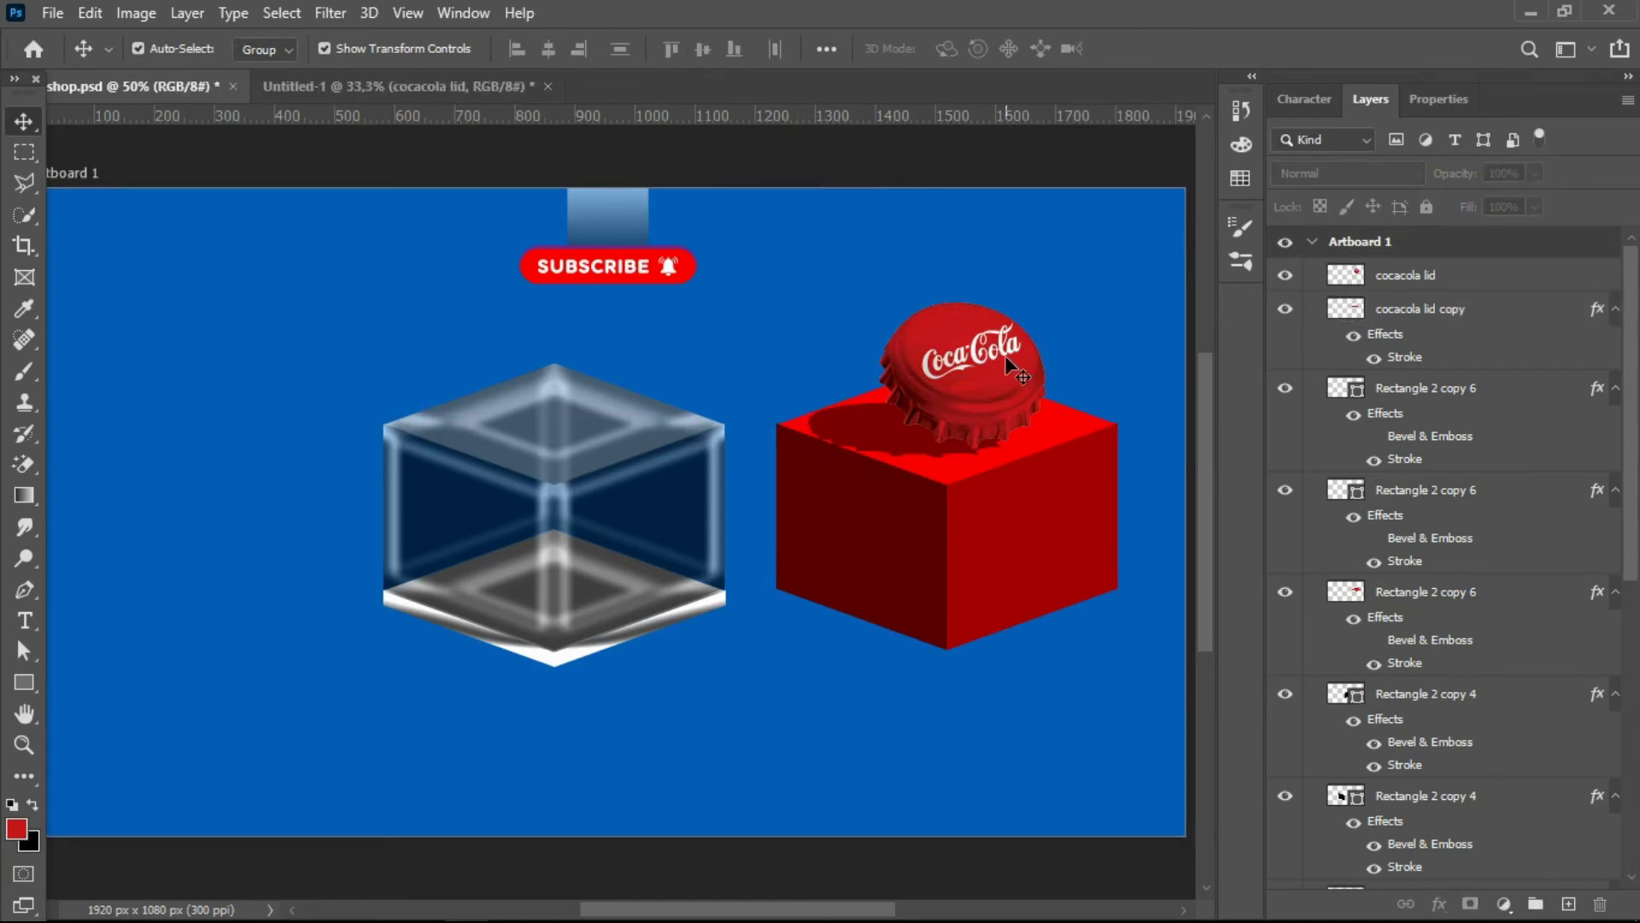
# - Nudge the cap onto the cube, group cap and red cube as Group 1, glass cube as Group 2
pyautogui.click(1005, 357)
pyautogui.hotkey('shift', 'Down')
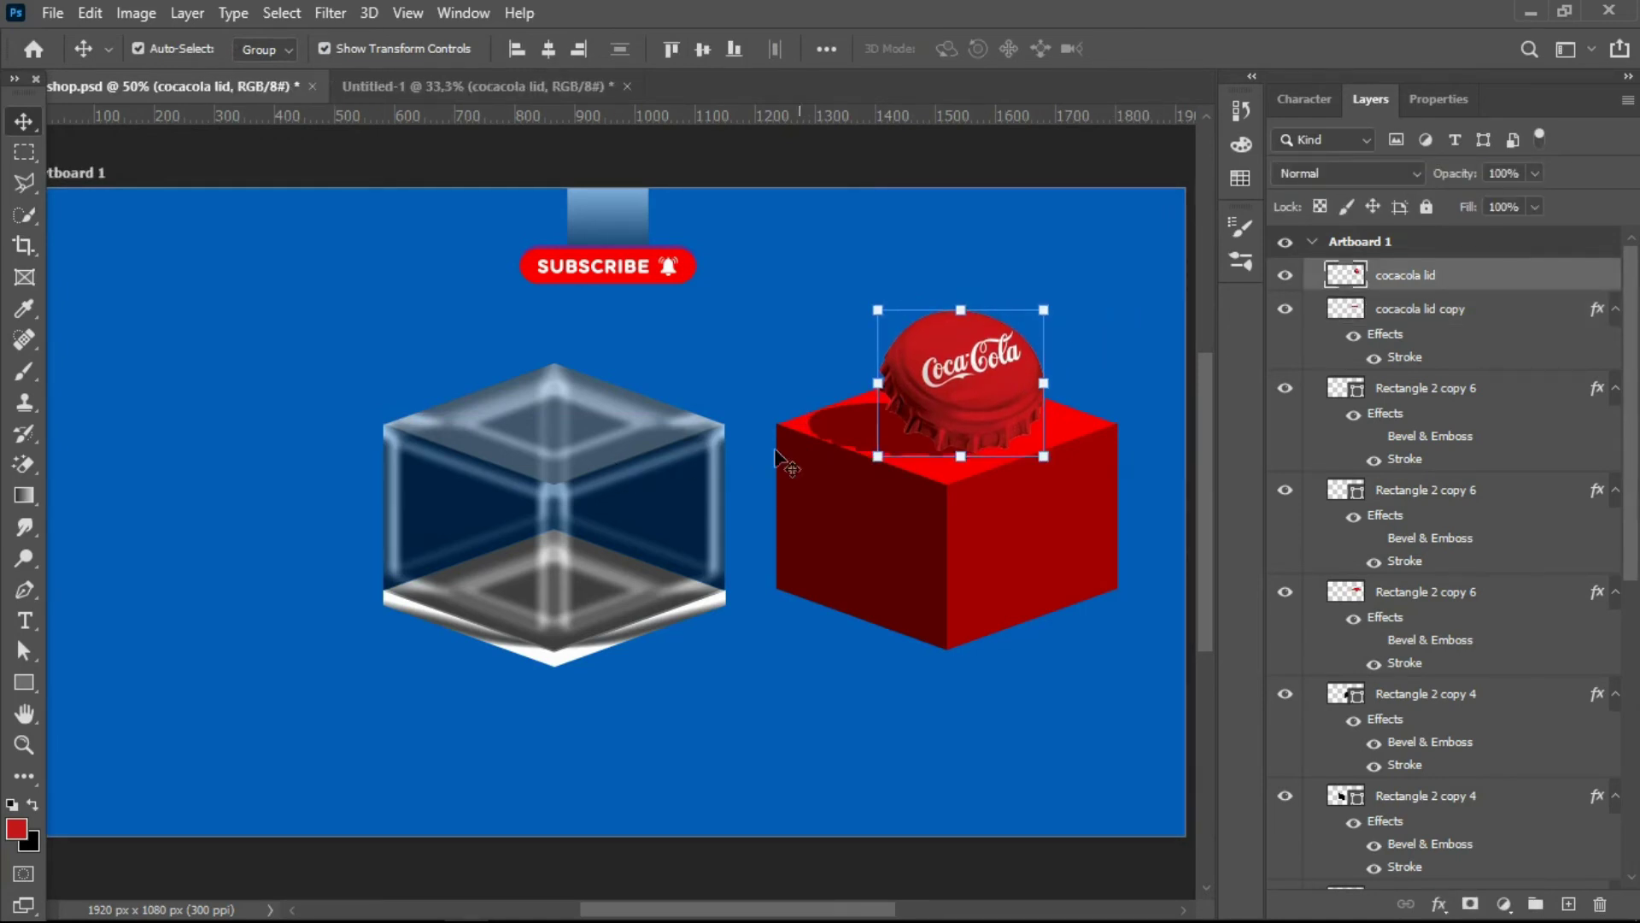
pyautogui.click(428, 321)
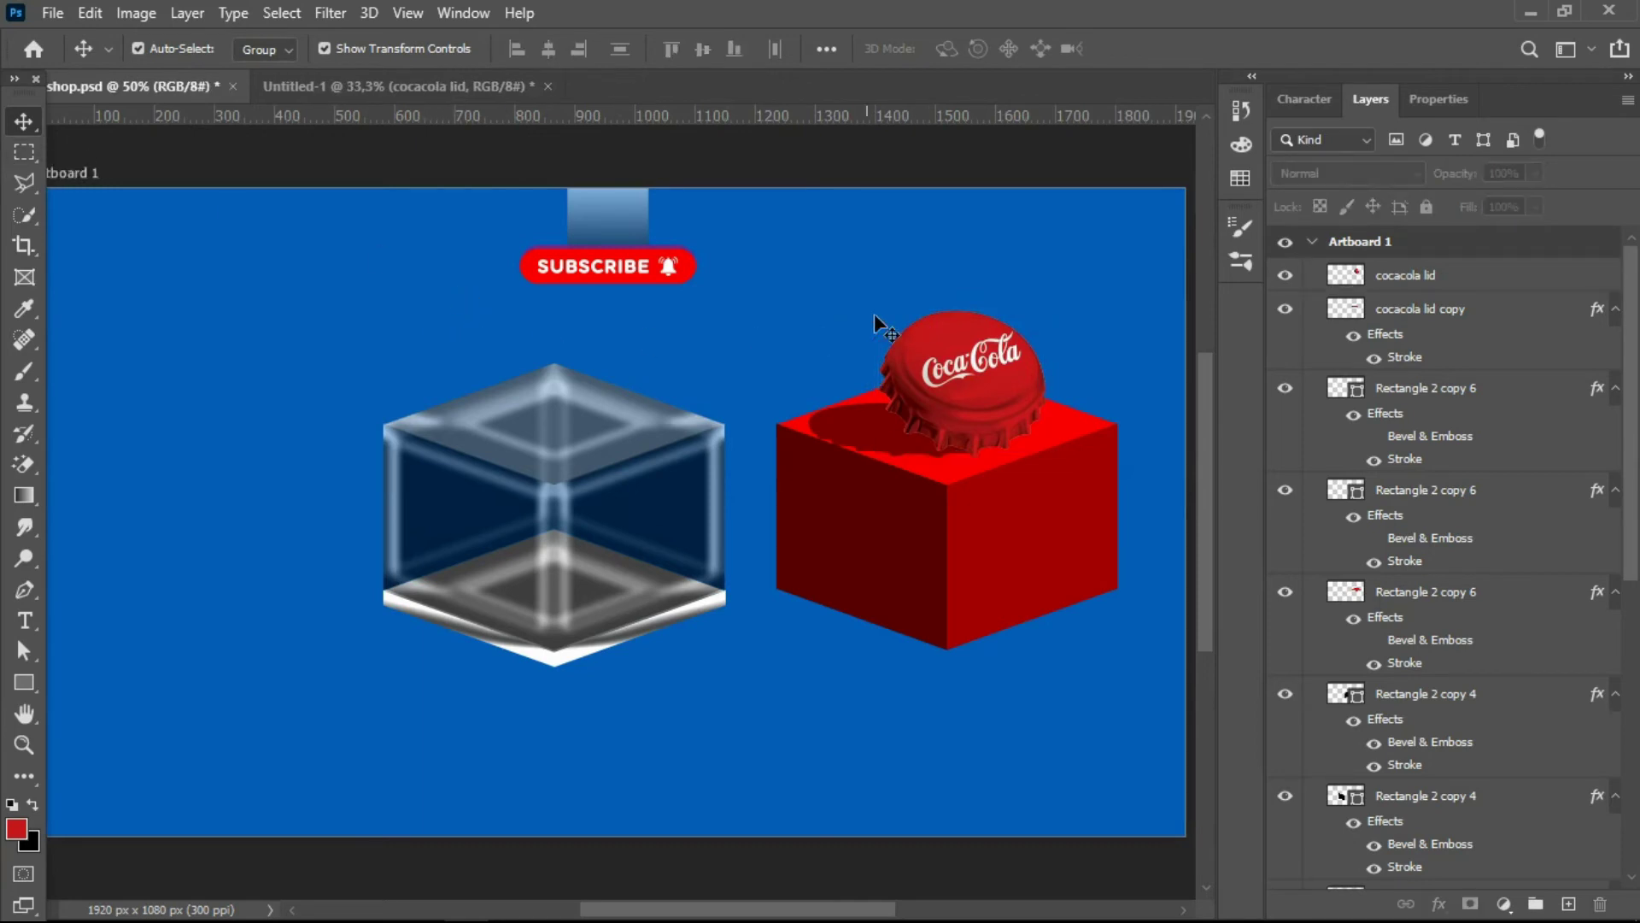
pyautogui.moveTo(864, 310); pyautogui.dragTo(1111, 654)
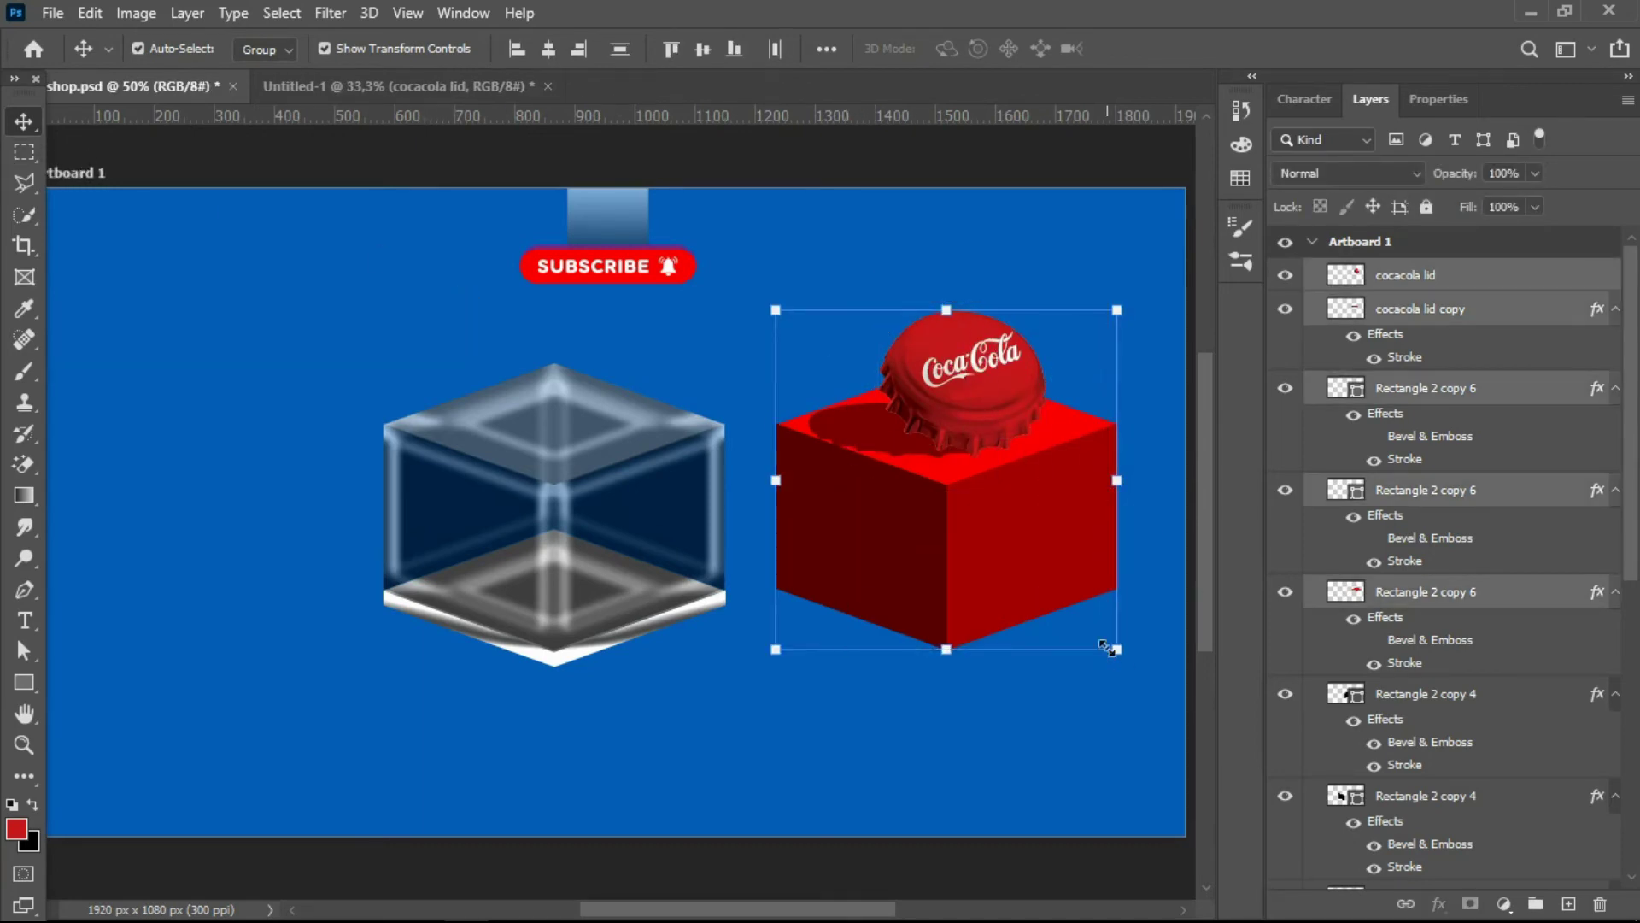
pyautogui.hotkey('ctrl', 'g')
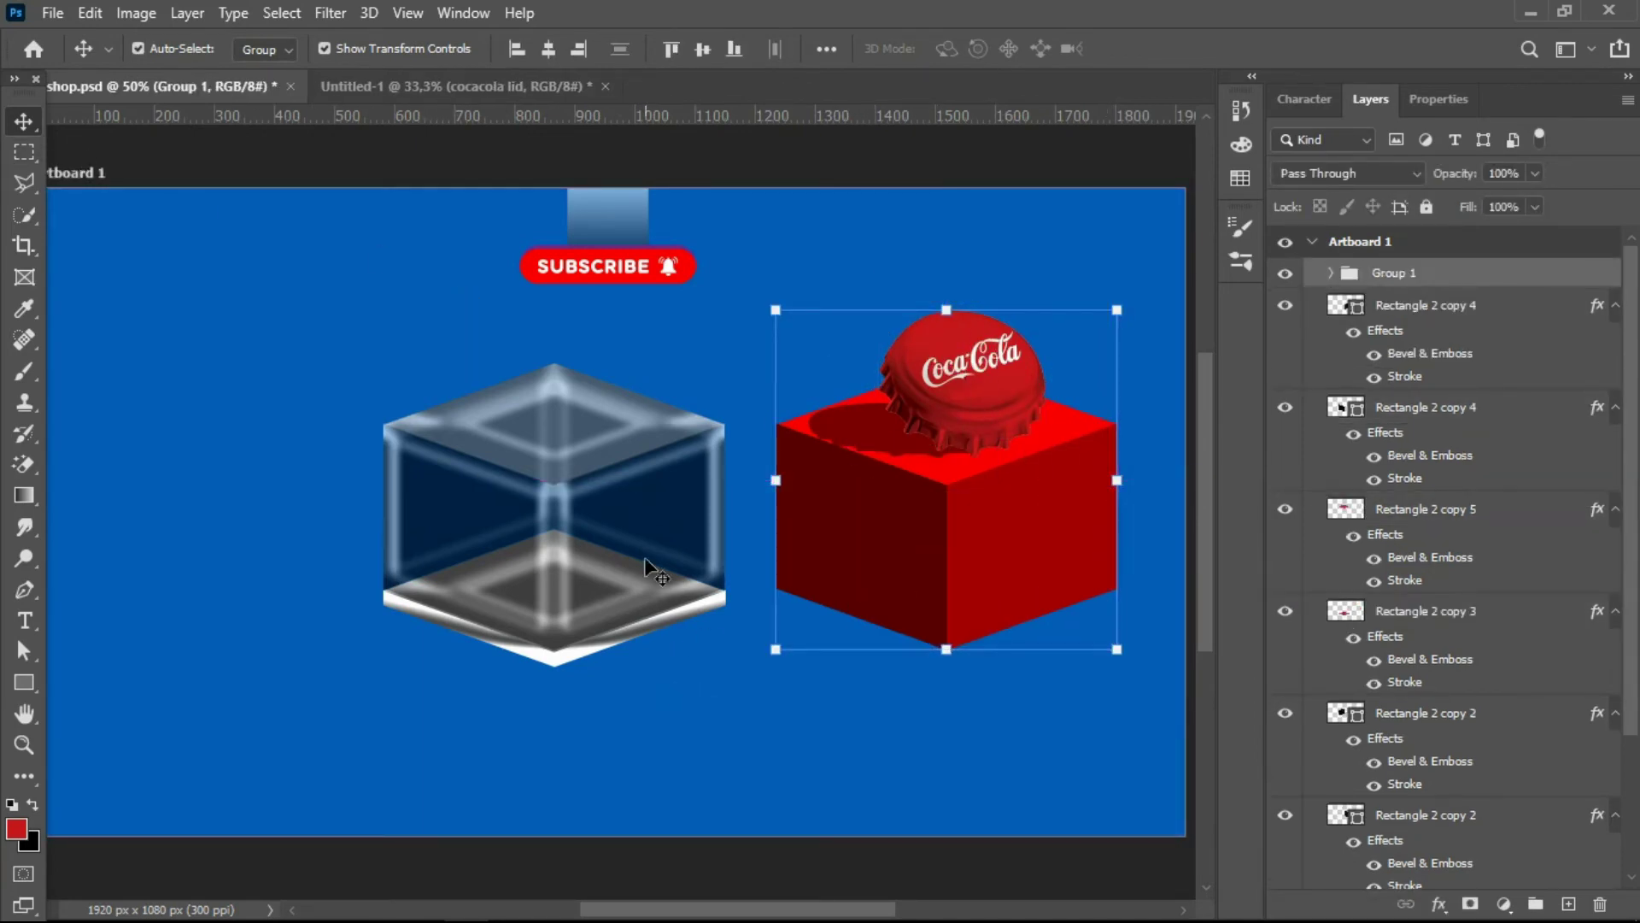
pyautogui.click(647, 565)
pyautogui.keyDown('shift'); pyautogui.click(491, 547); pyautogui.keyUp('shift')
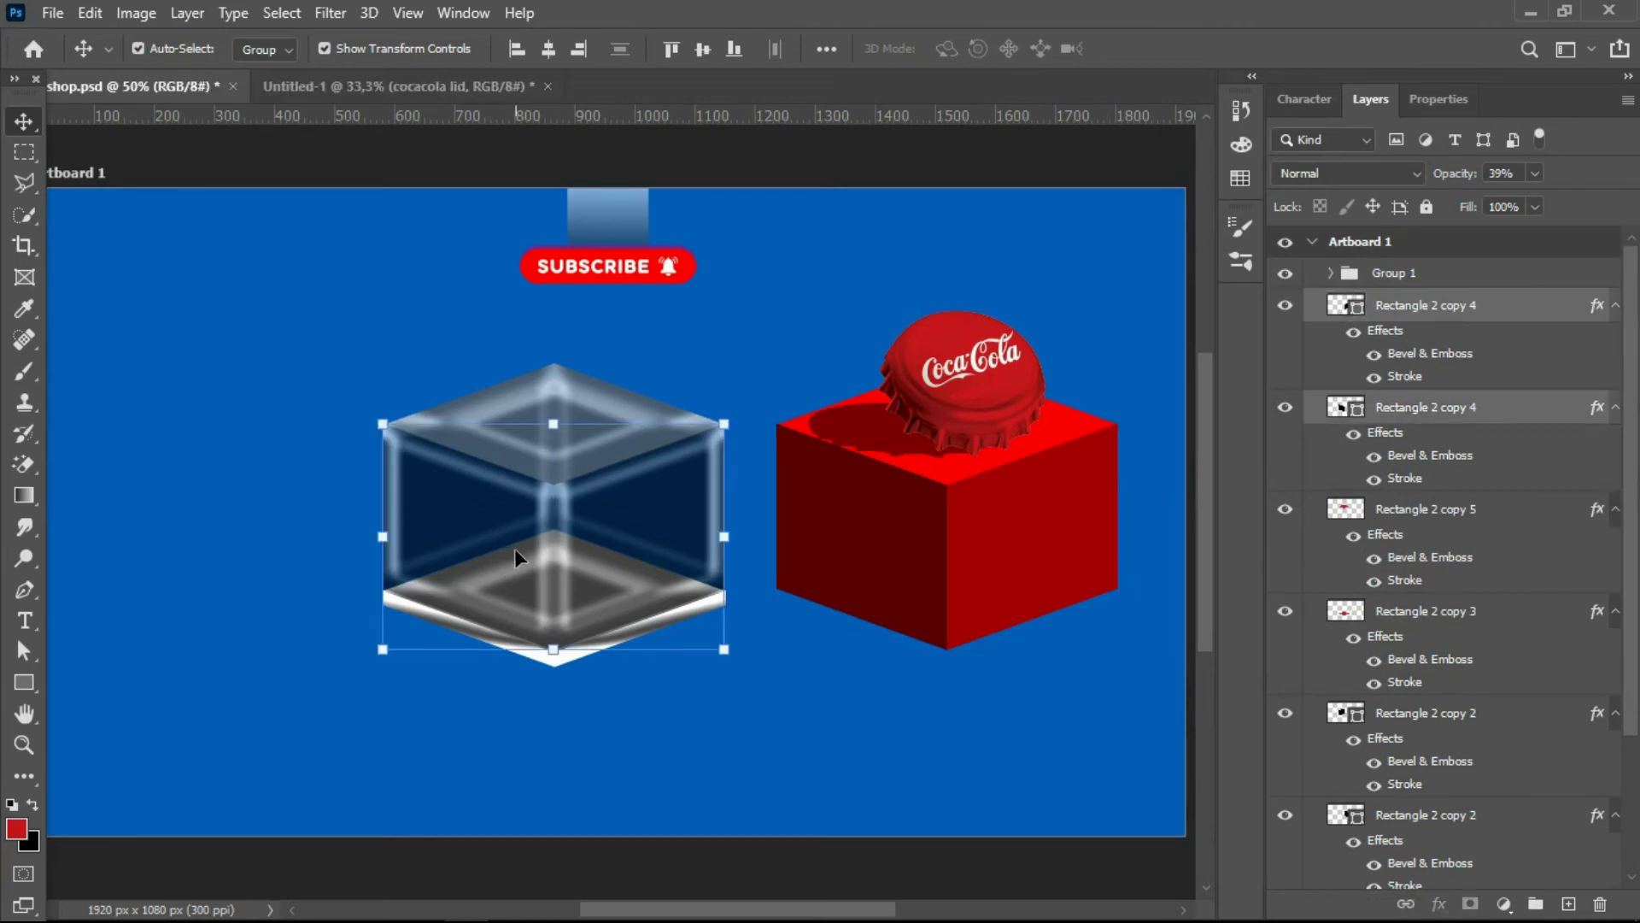
pyautogui.hotkey('ctrl', 'g')
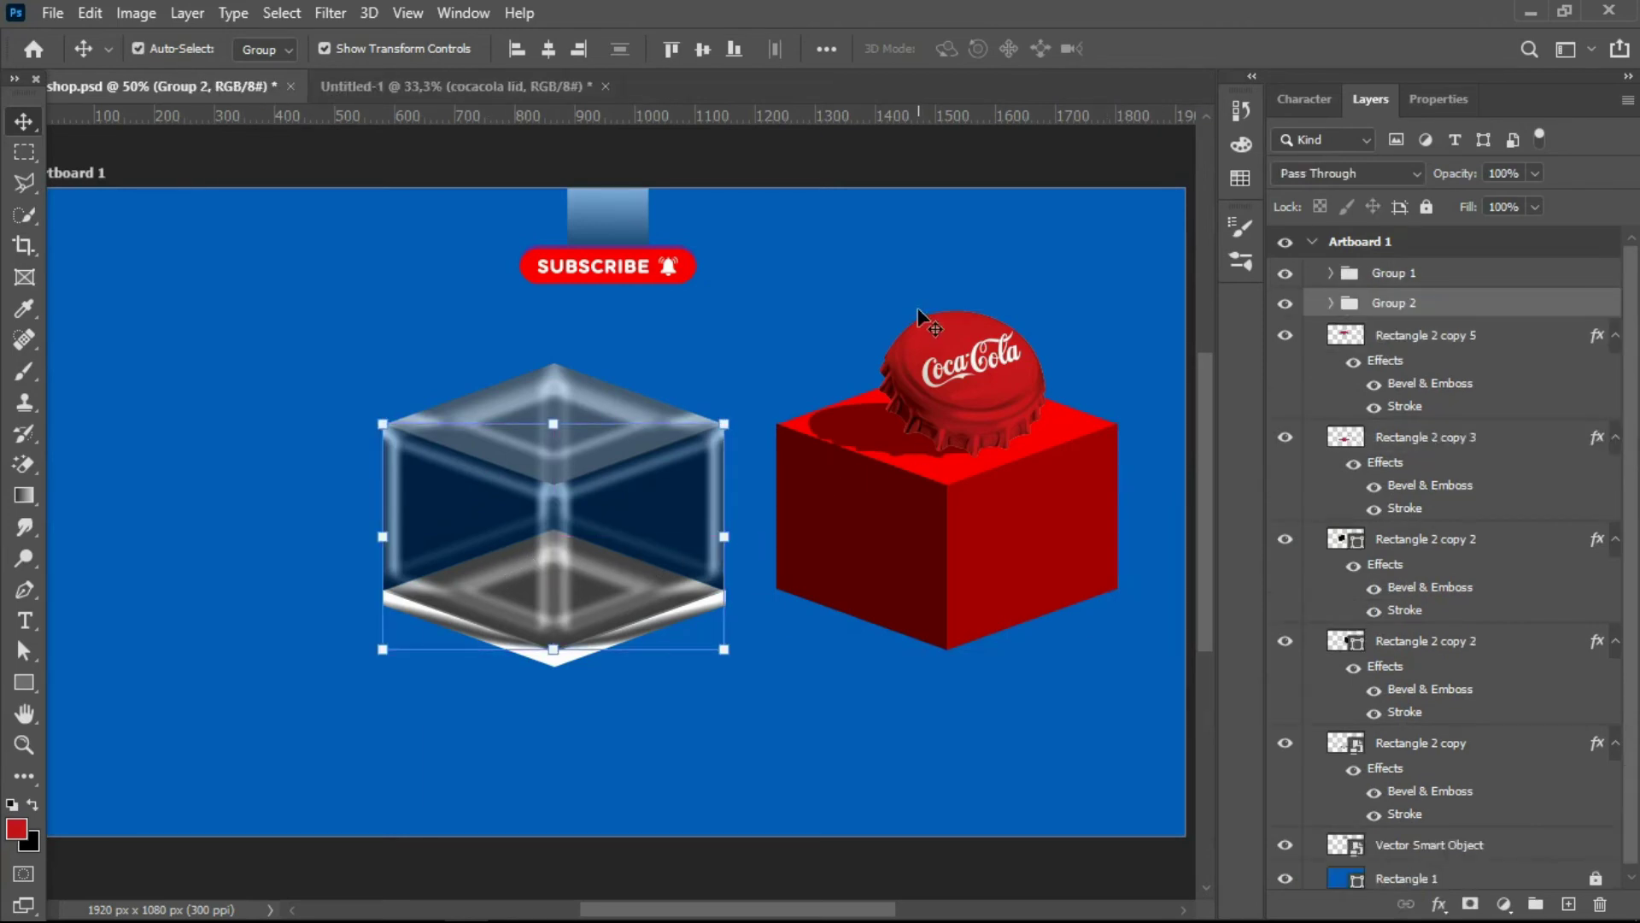
# - Scale Group 1 to about 51% and move it inside the glass cube
pyautogui.click(927, 329)
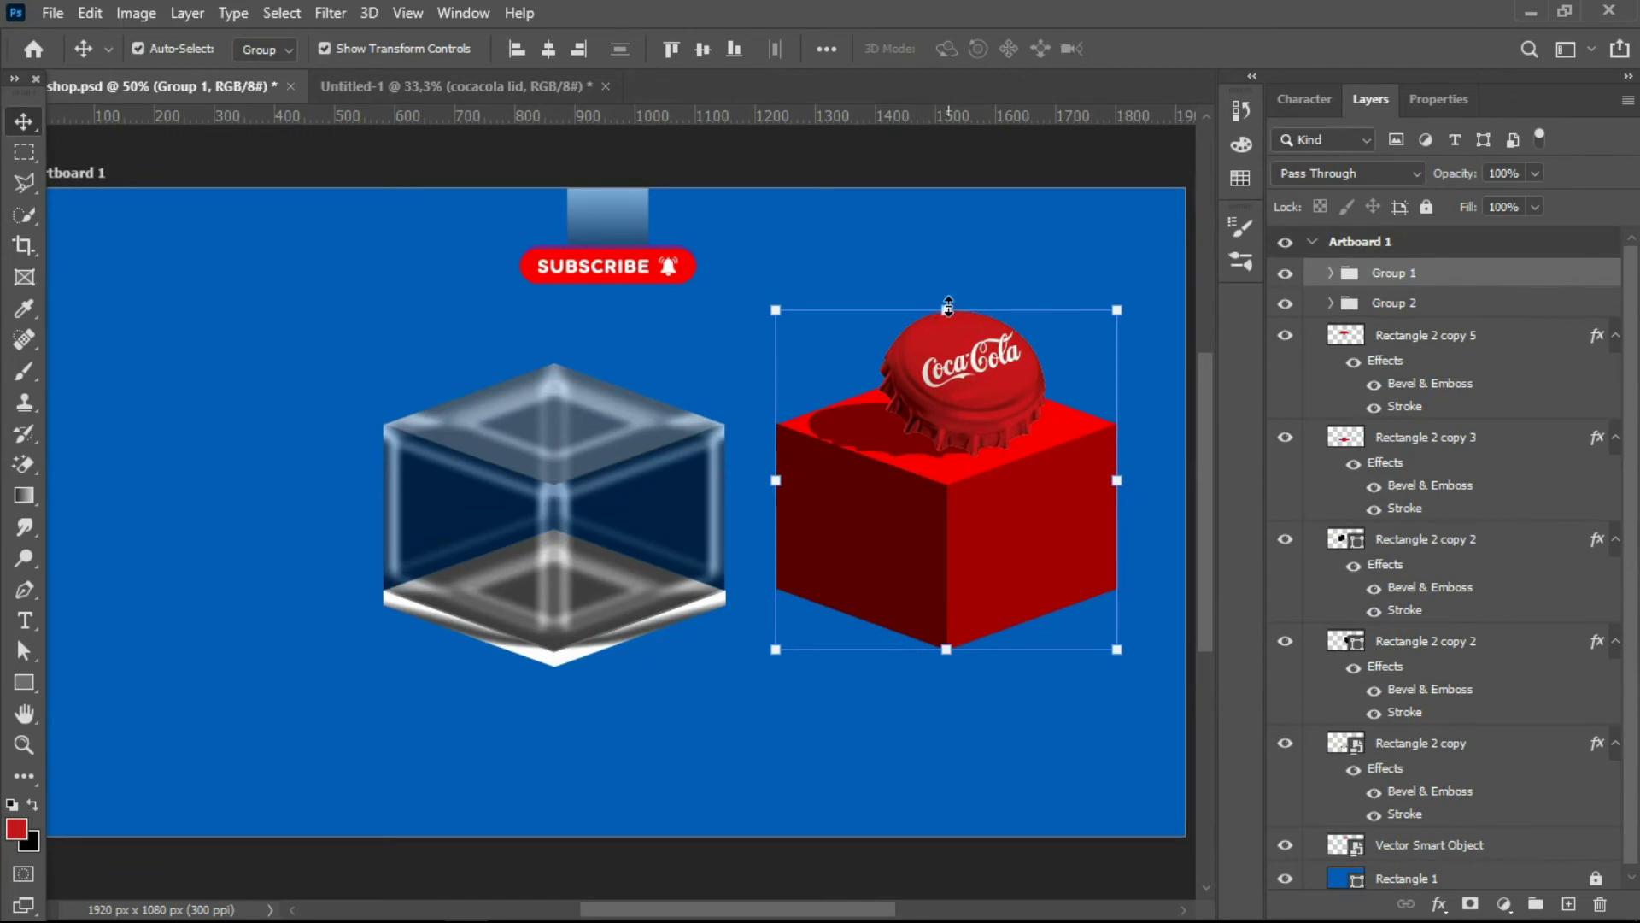
pyautogui.moveTo(949, 305); pyautogui.dragTo(947, 476)
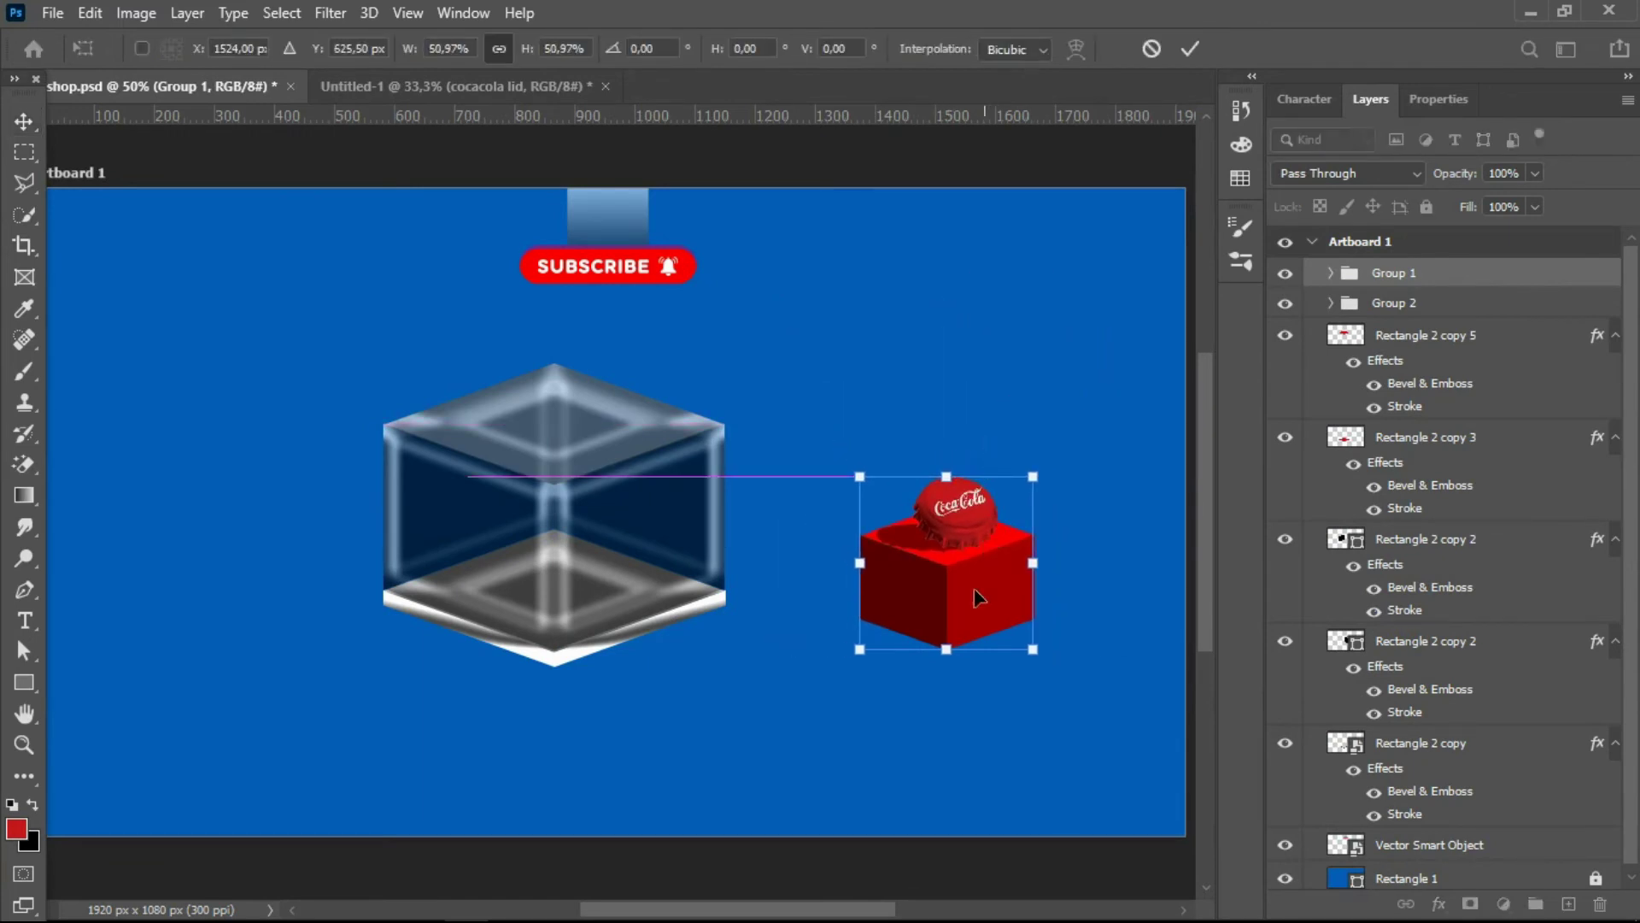
pyautogui.moveTo(978, 605); pyautogui.dragTo(586, 589)
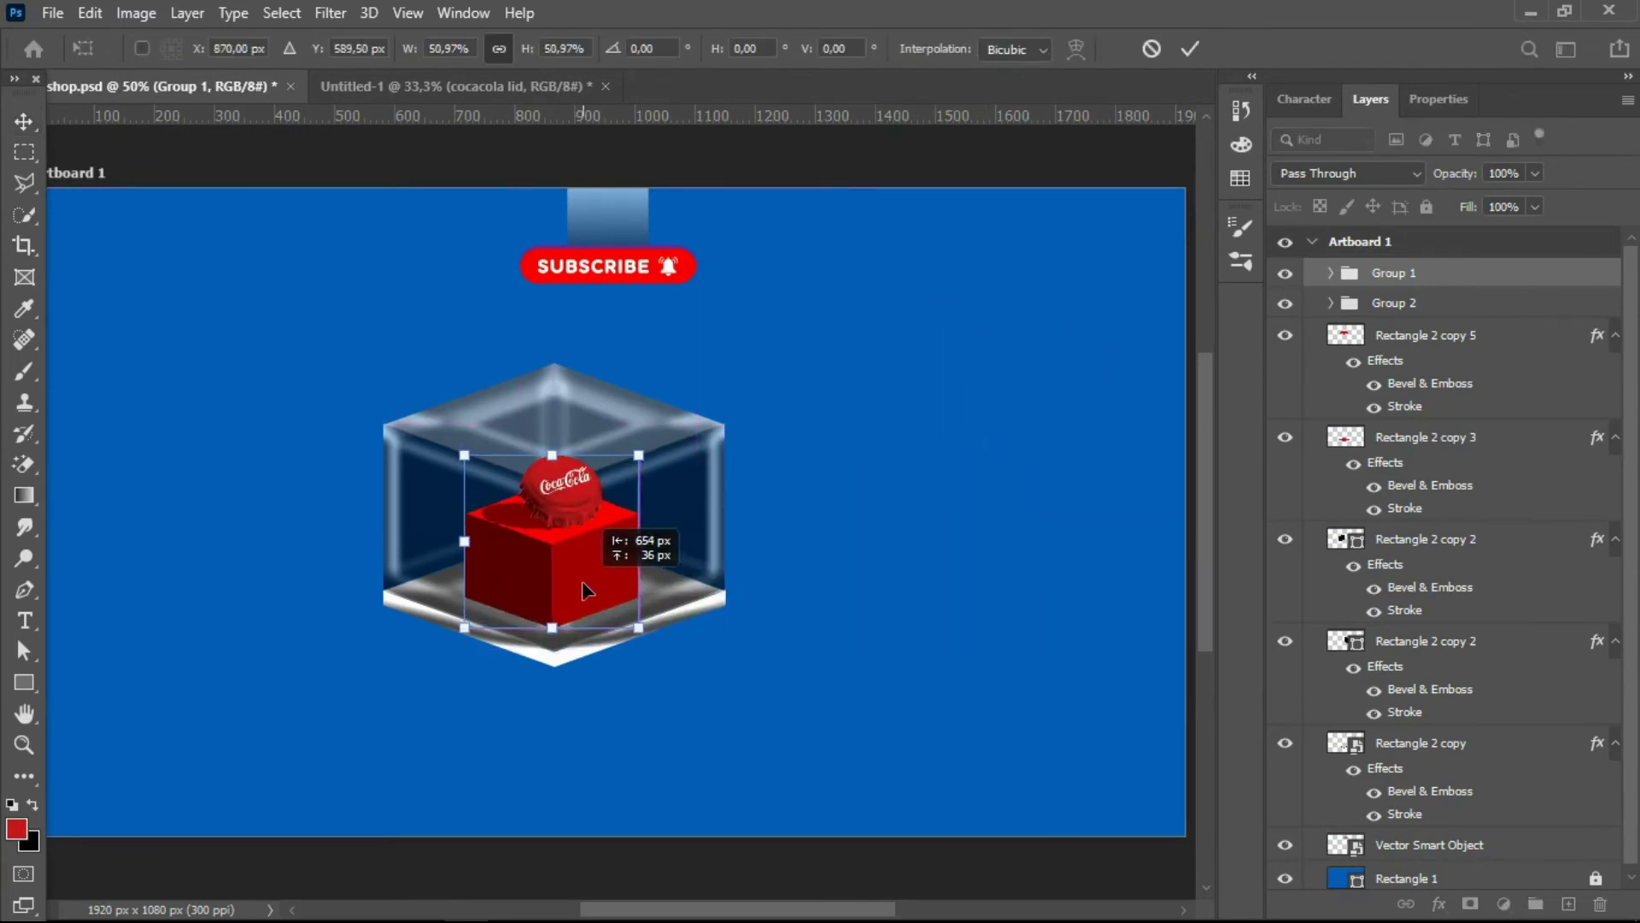
pyautogui.moveTo(586, 590); pyautogui.dragTo(582, 576)
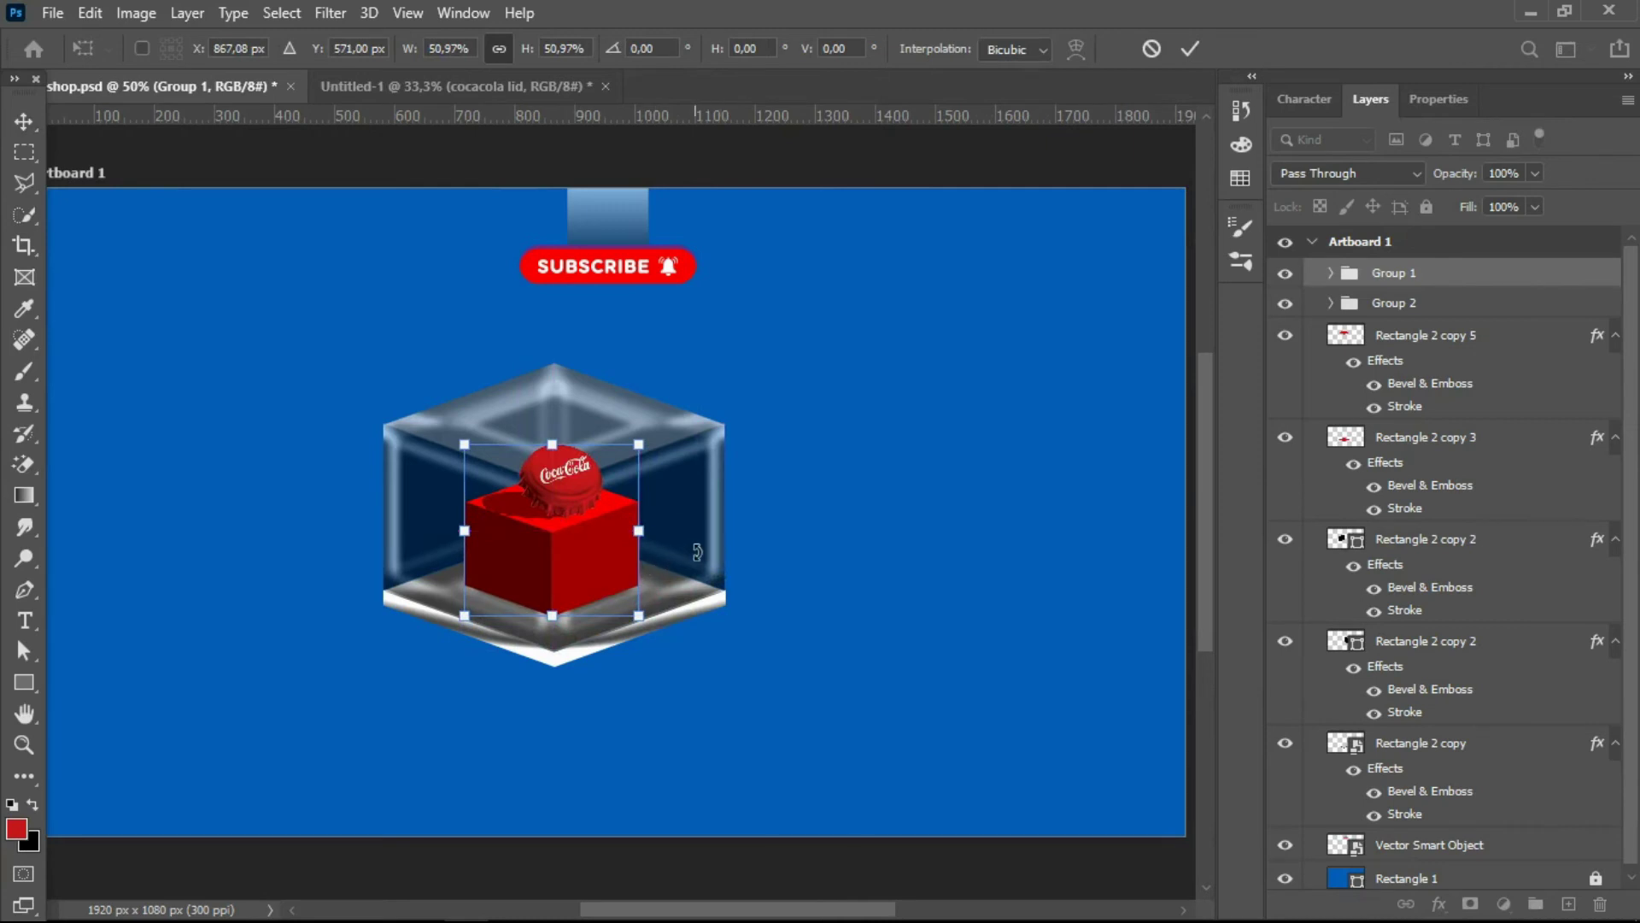
pyautogui.press('Return')
pyautogui.click(731, 575)
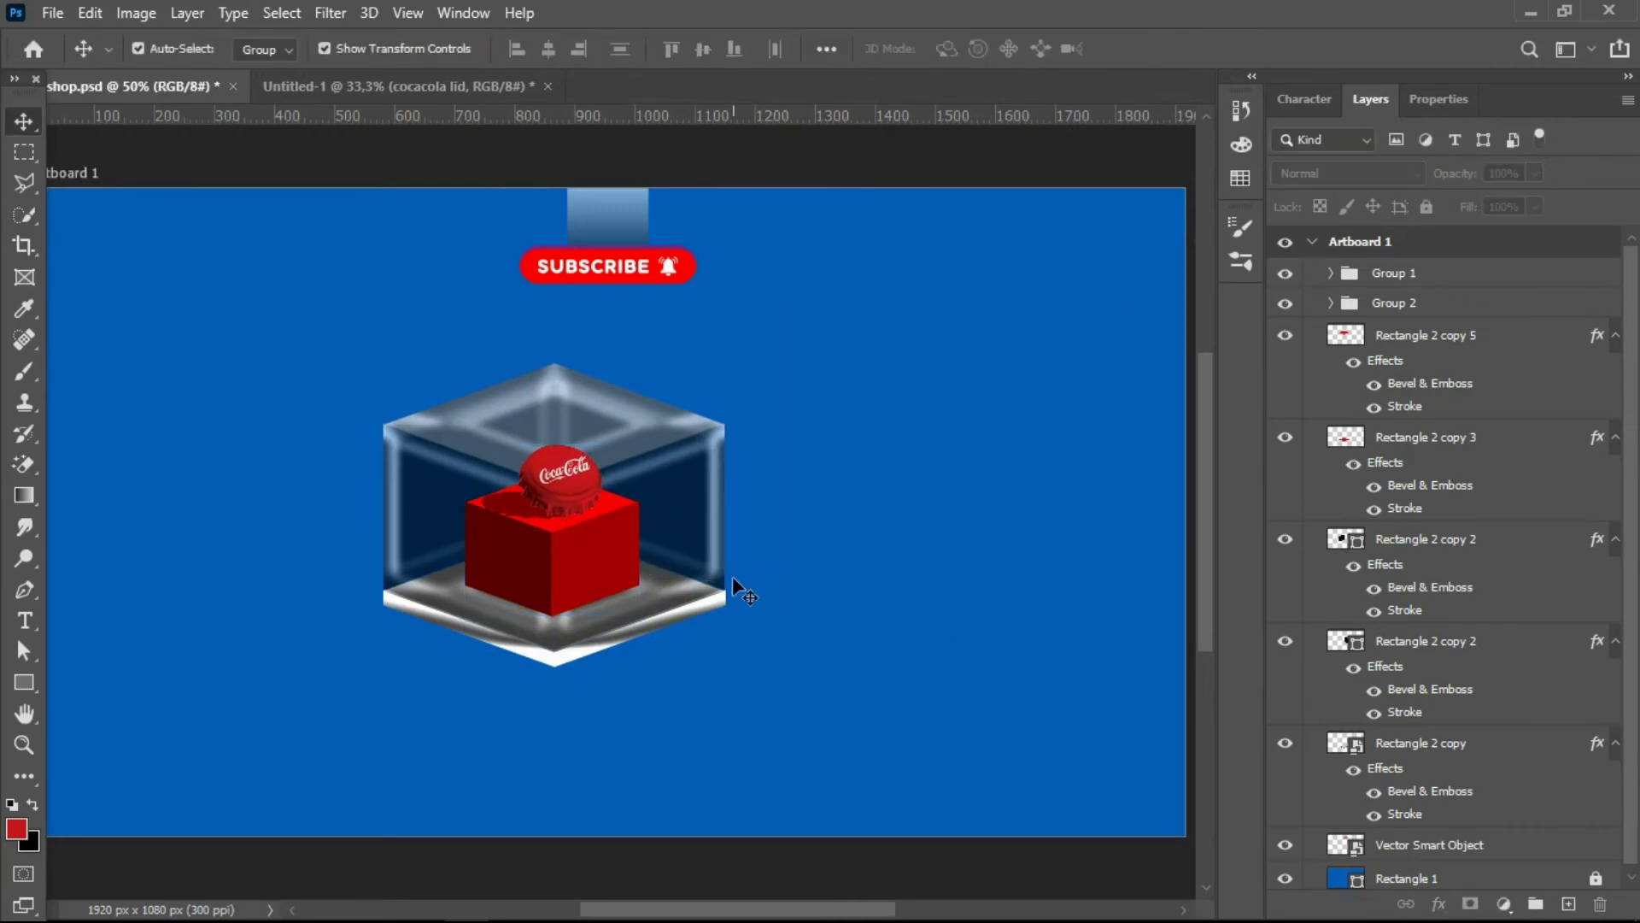
# - Move Group 2 above Group 1 and Rectangle 2 copy 5 to the top of the layer stack
pyautogui.click(683, 546)
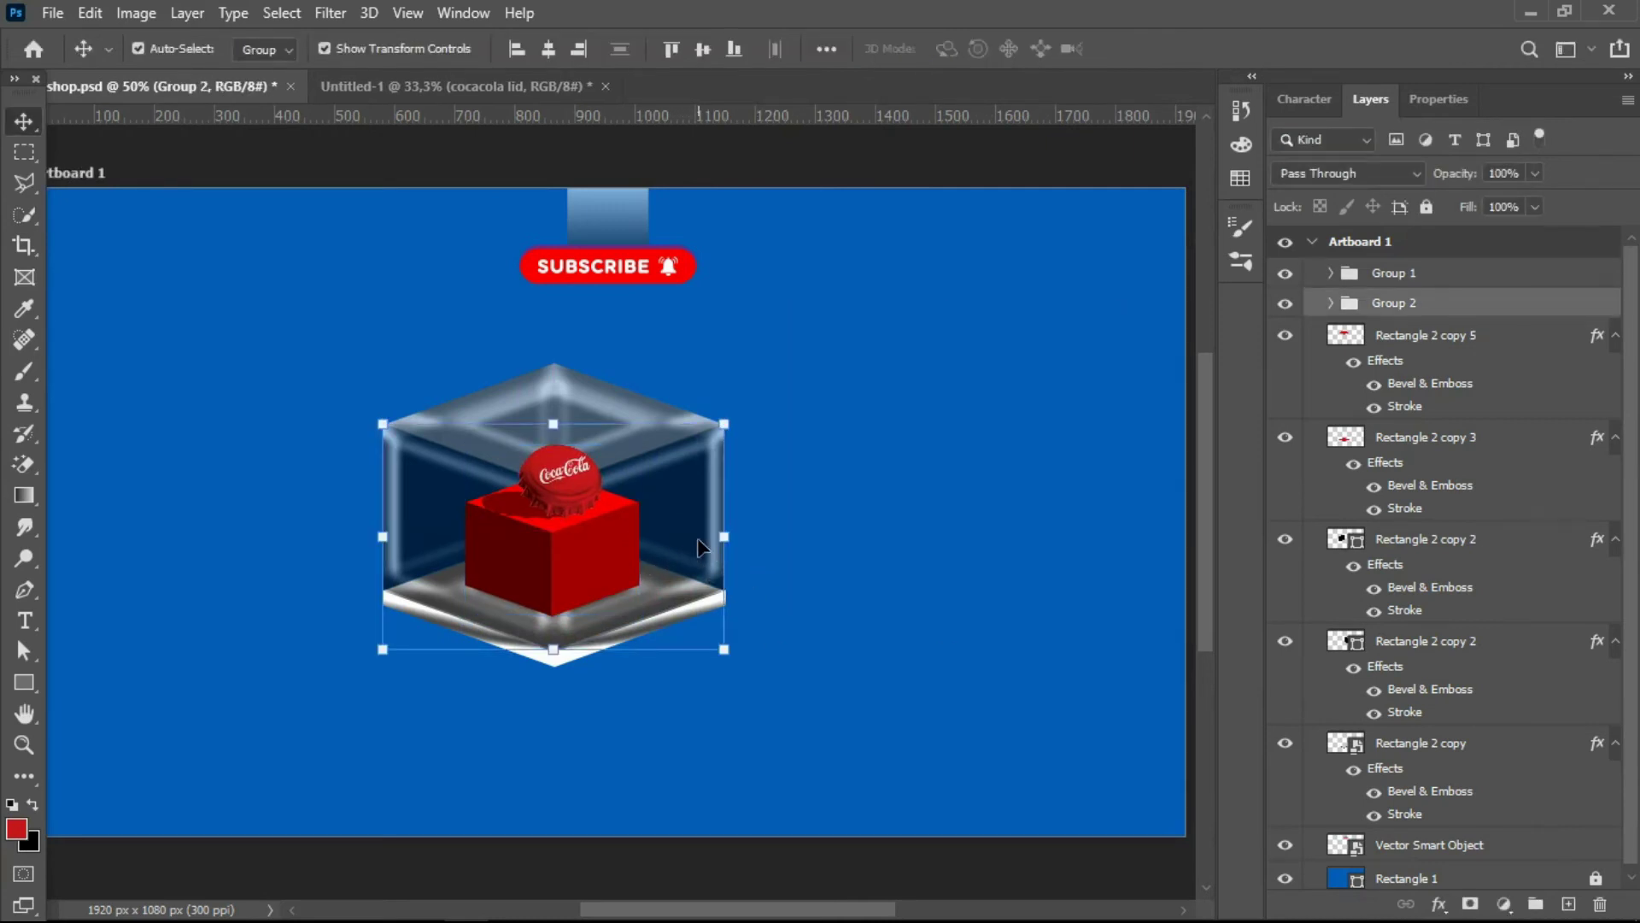
pyautogui.moveTo(1444, 316); pyautogui.dragTo(1443, 271)
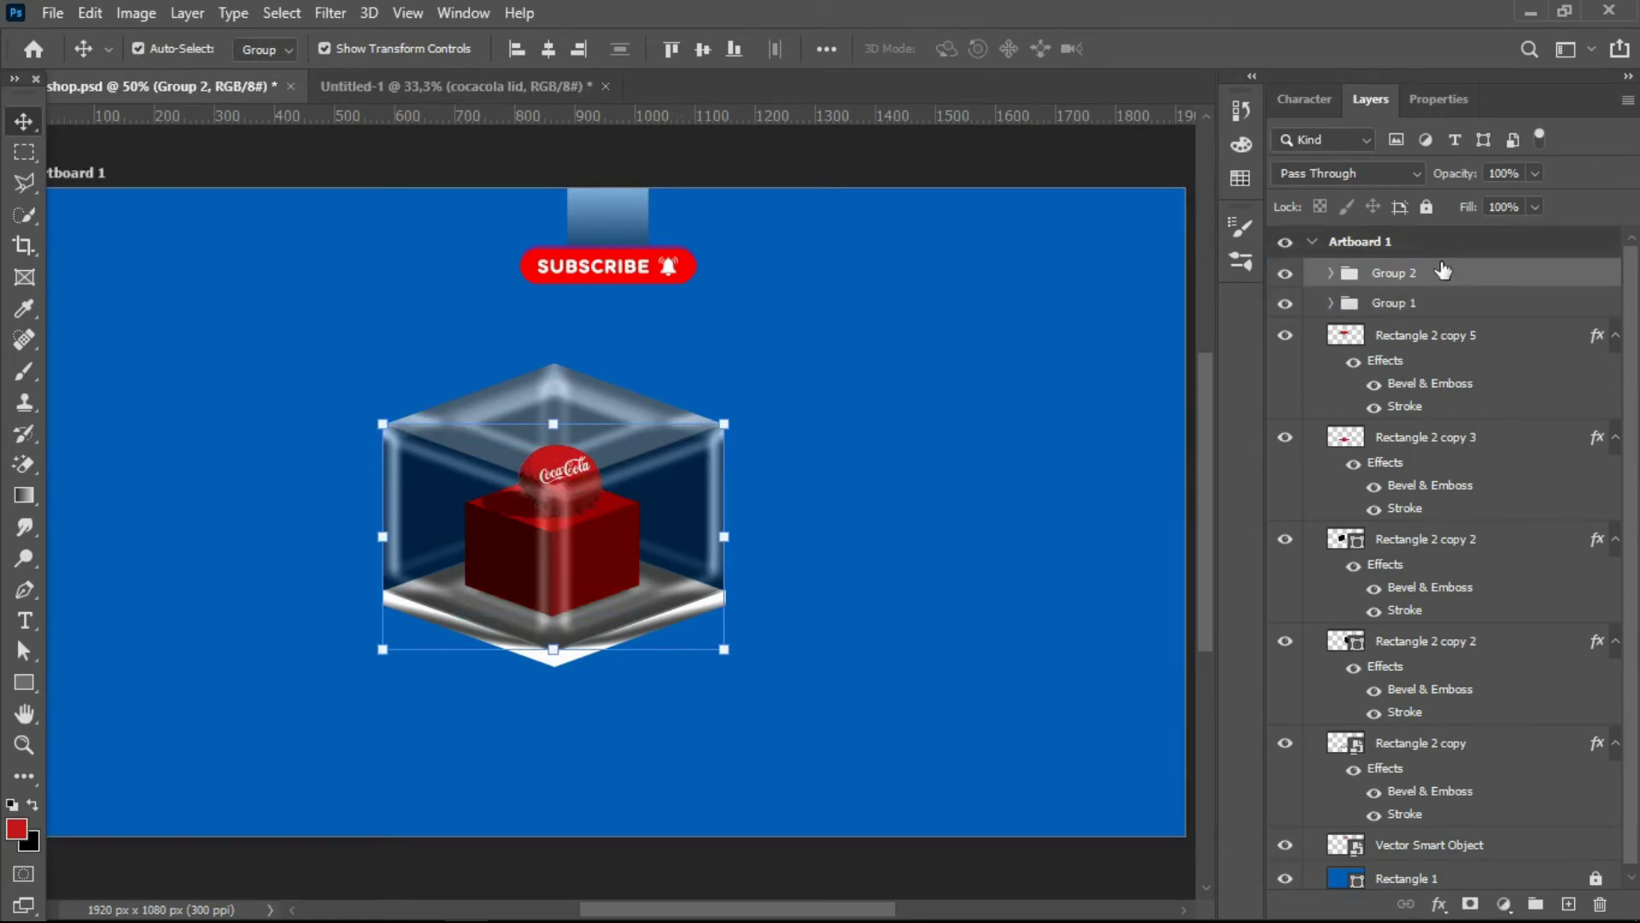
pyautogui.click(574, 389)
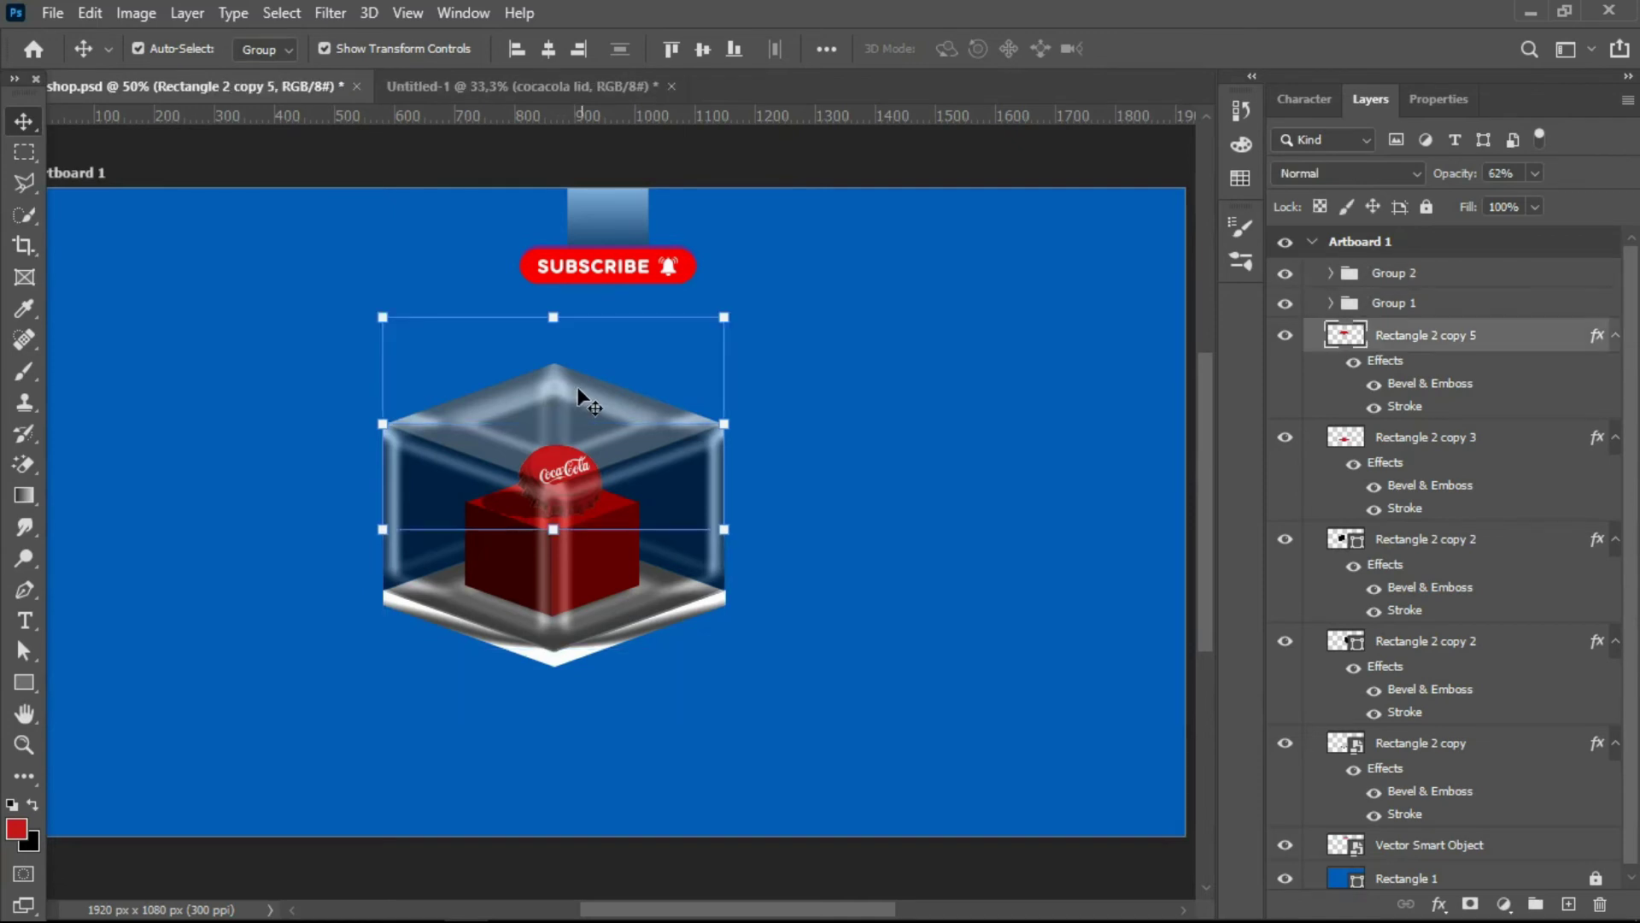
pyautogui.moveTo(1457, 352); pyautogui.dragTo(1467, 258)
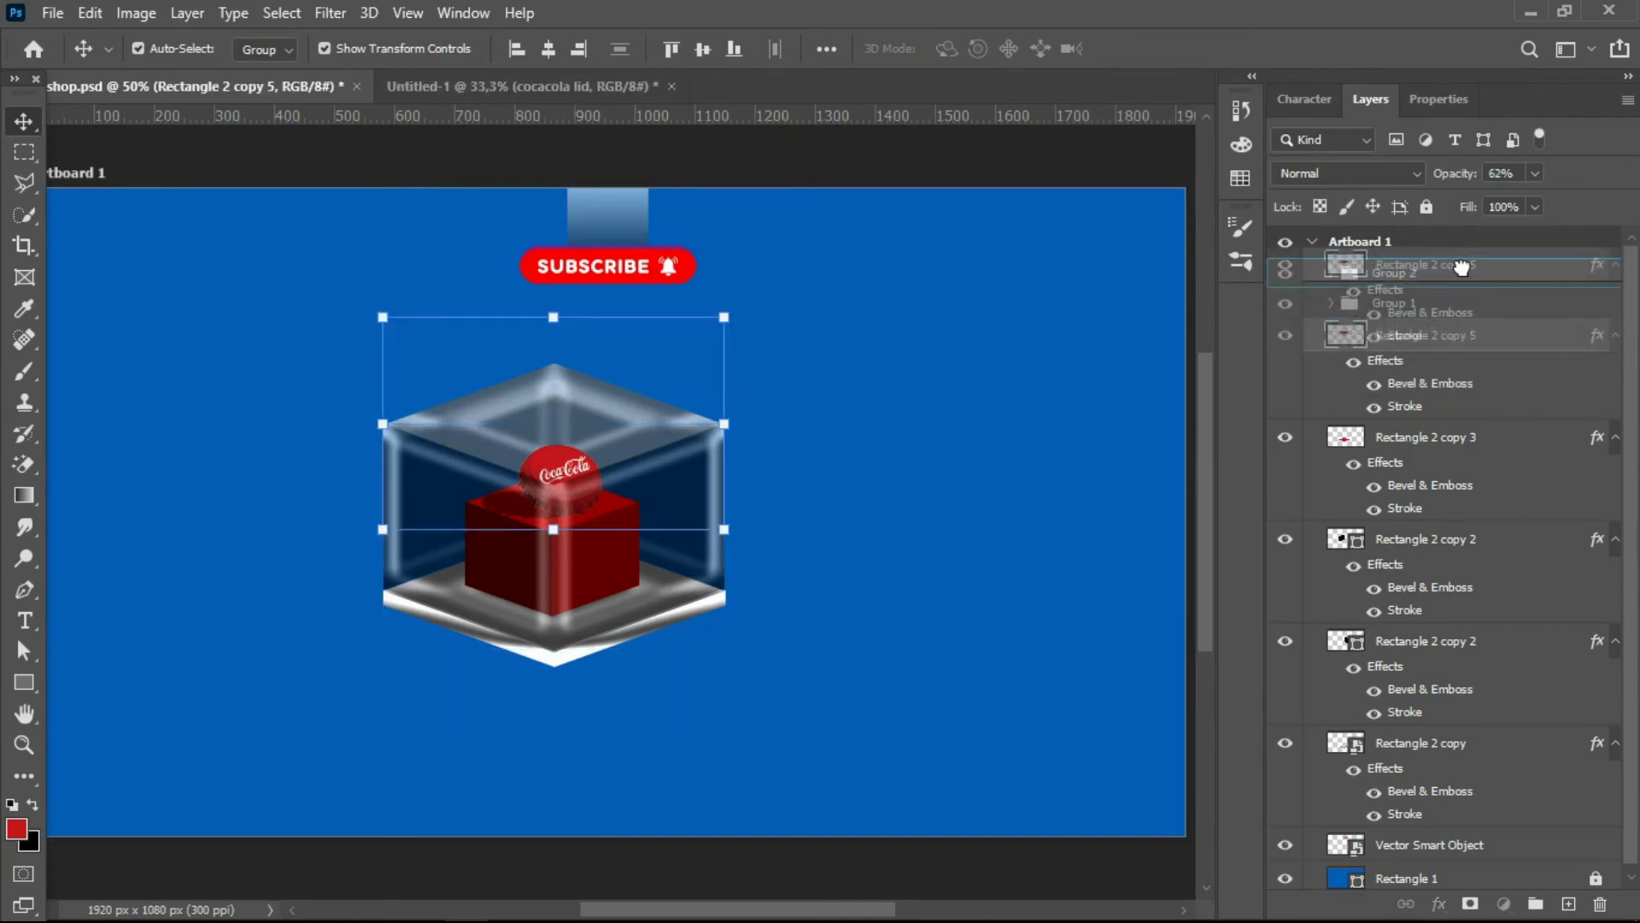
pyautogui.click(882, 502)
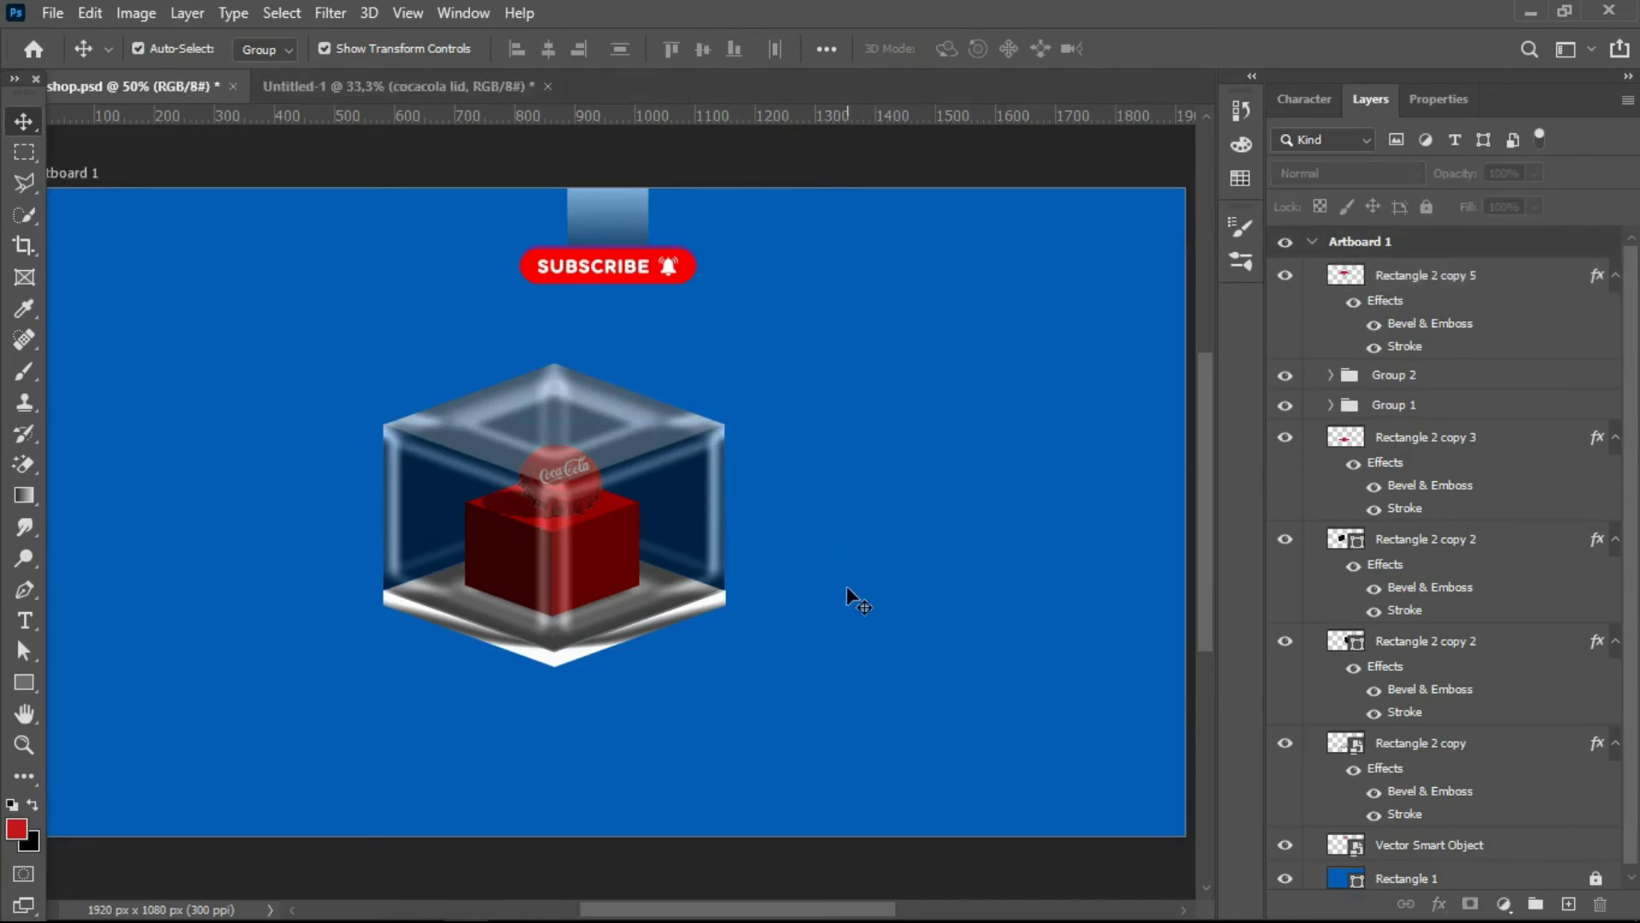
# - Nudge Group 1 down, set the glass top face to 33% opacity, and duplicate it to the right
pyautogui.click(1404, 402)
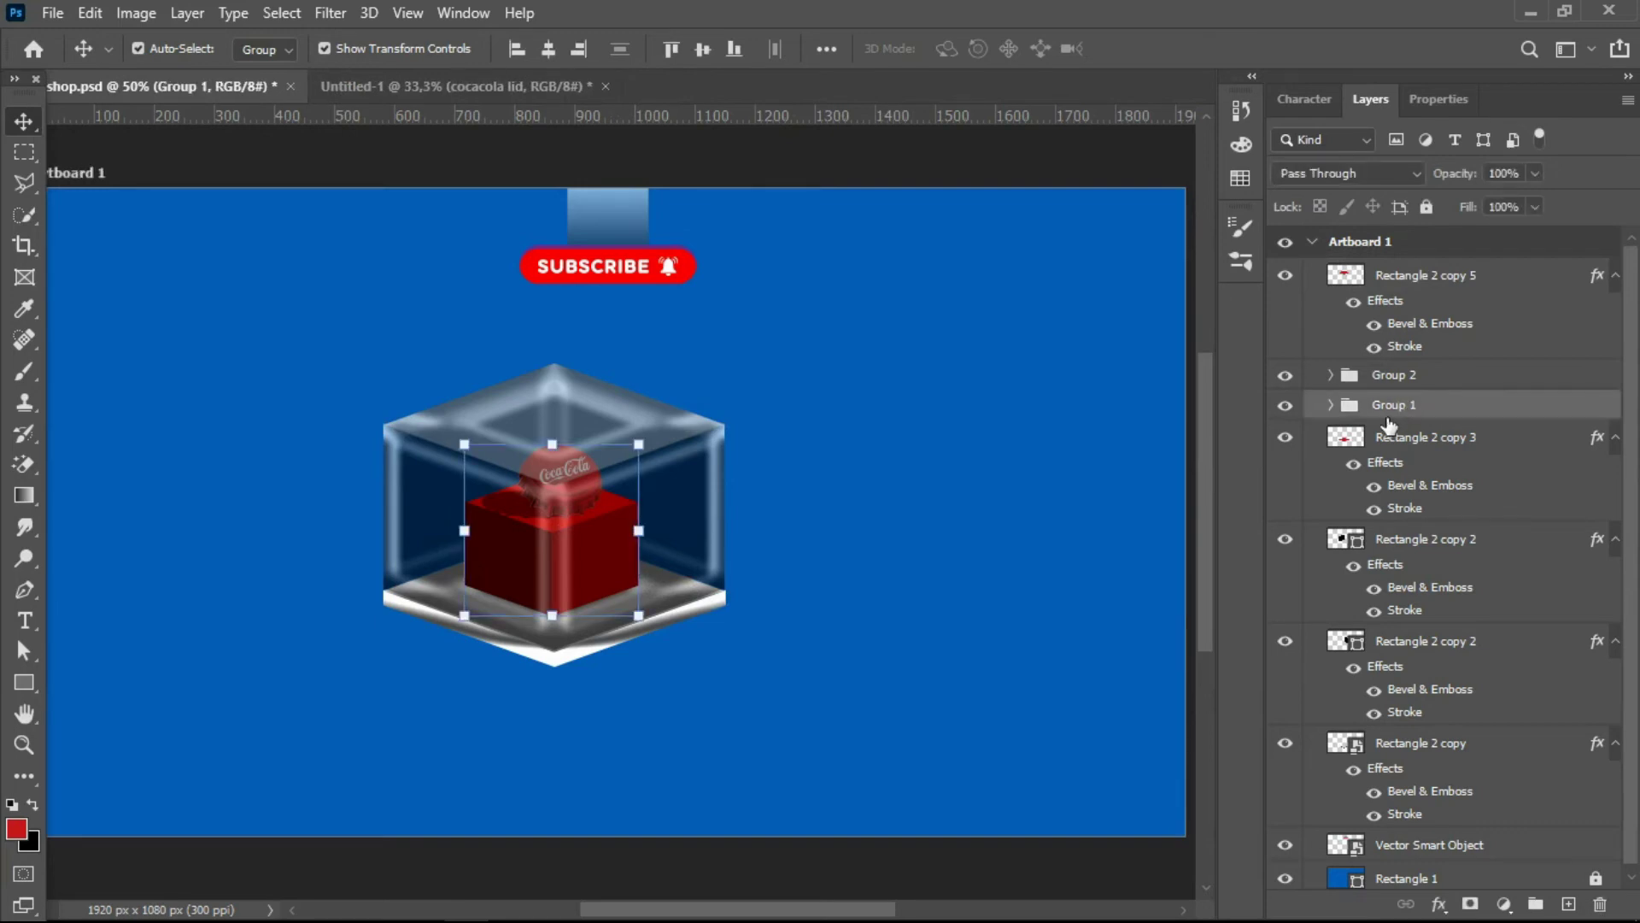
pyautogui.hotkey('shift', 'Down')
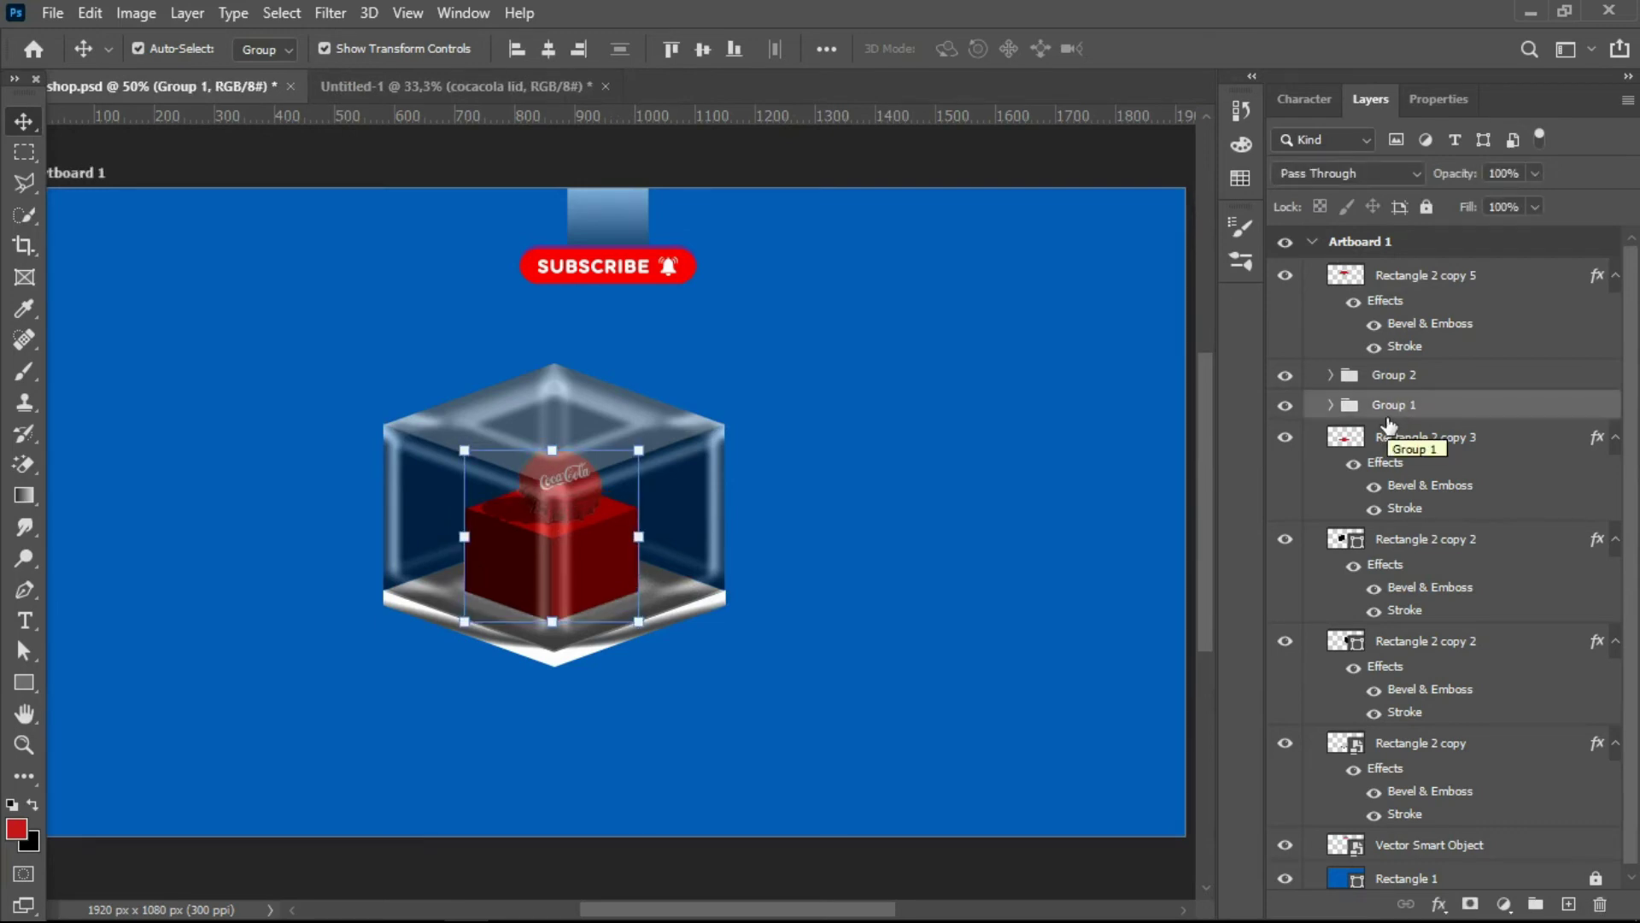
pyautogui.click(877, 463)
pyautogui.click(697, 420)
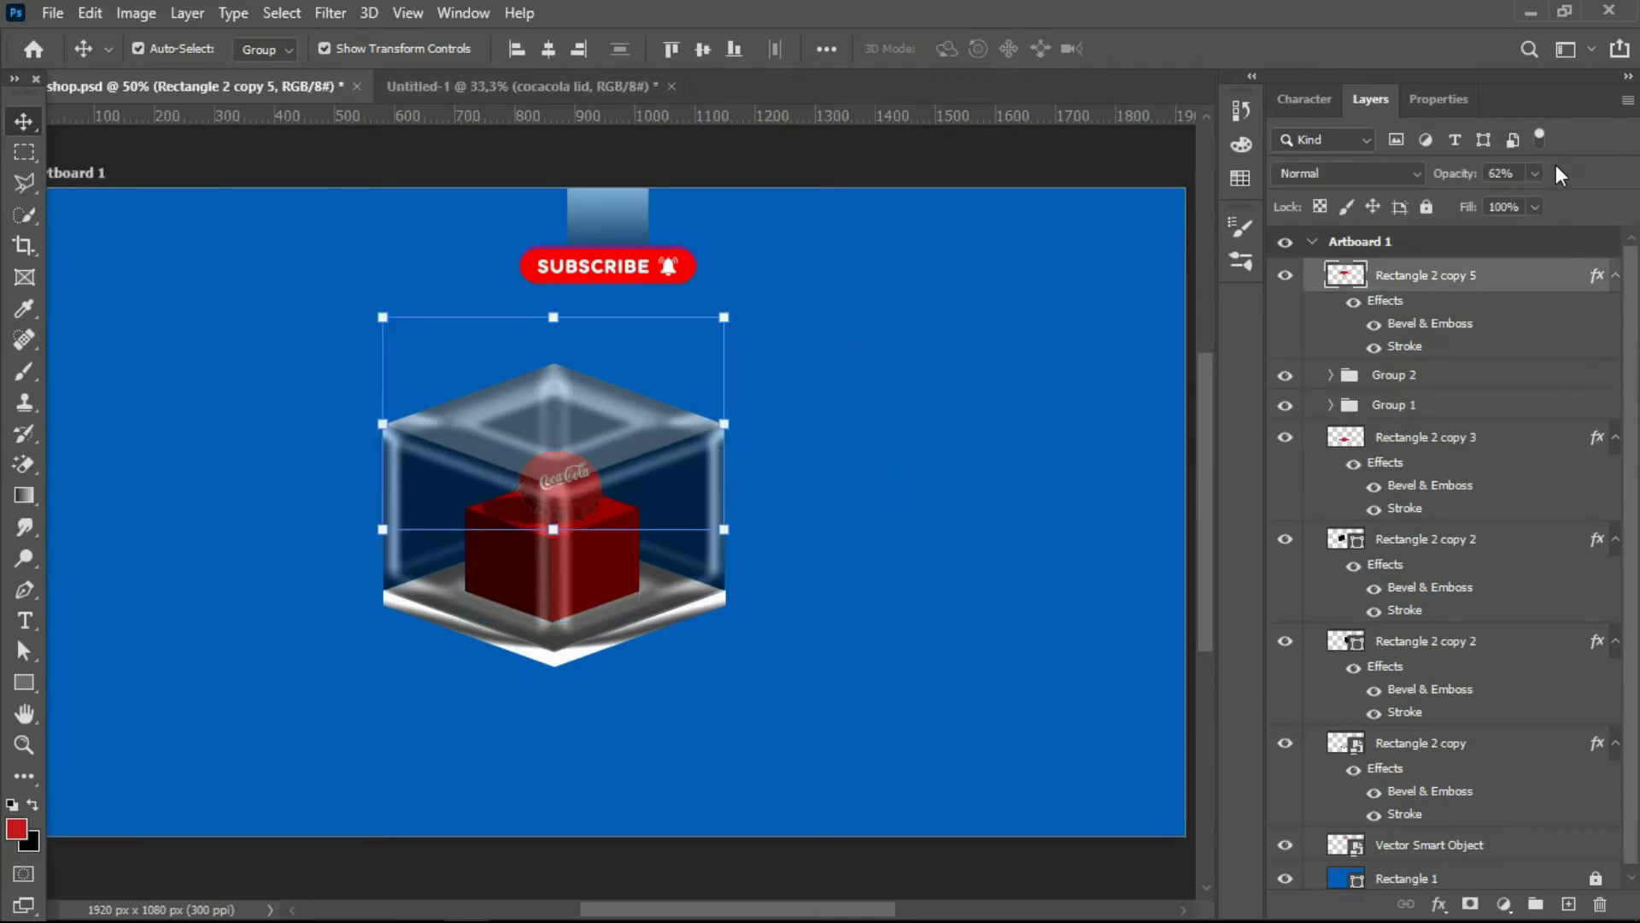
pyautogui.moveTo(1506, 198); pyautogui.dragTo(1499, 203)
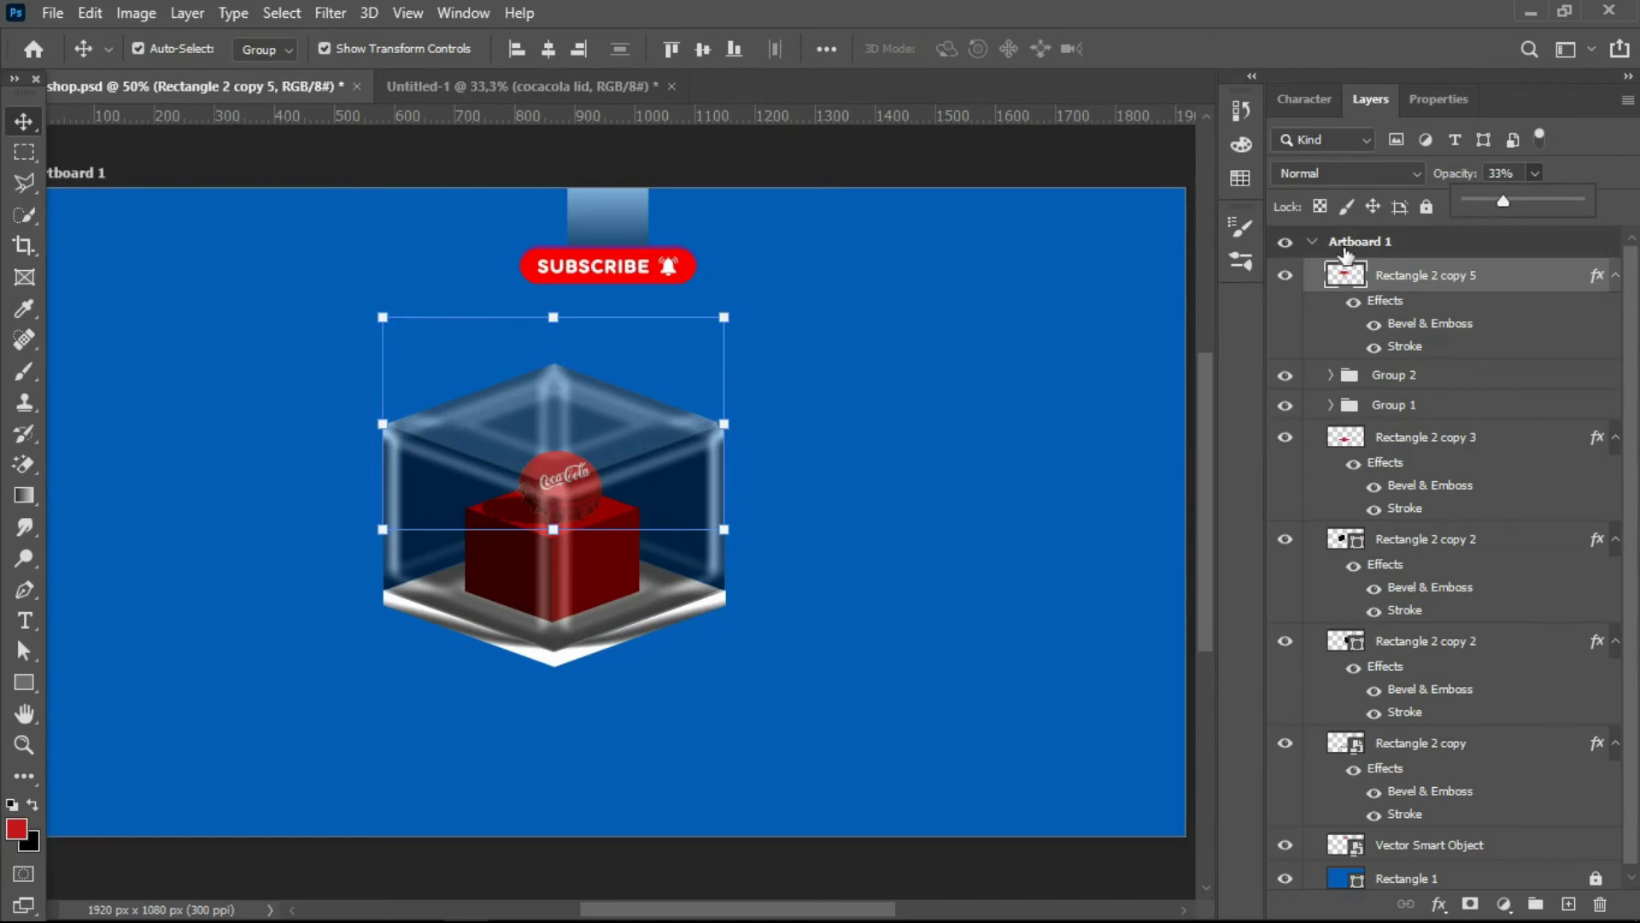
pyautogui.click(949, 496)
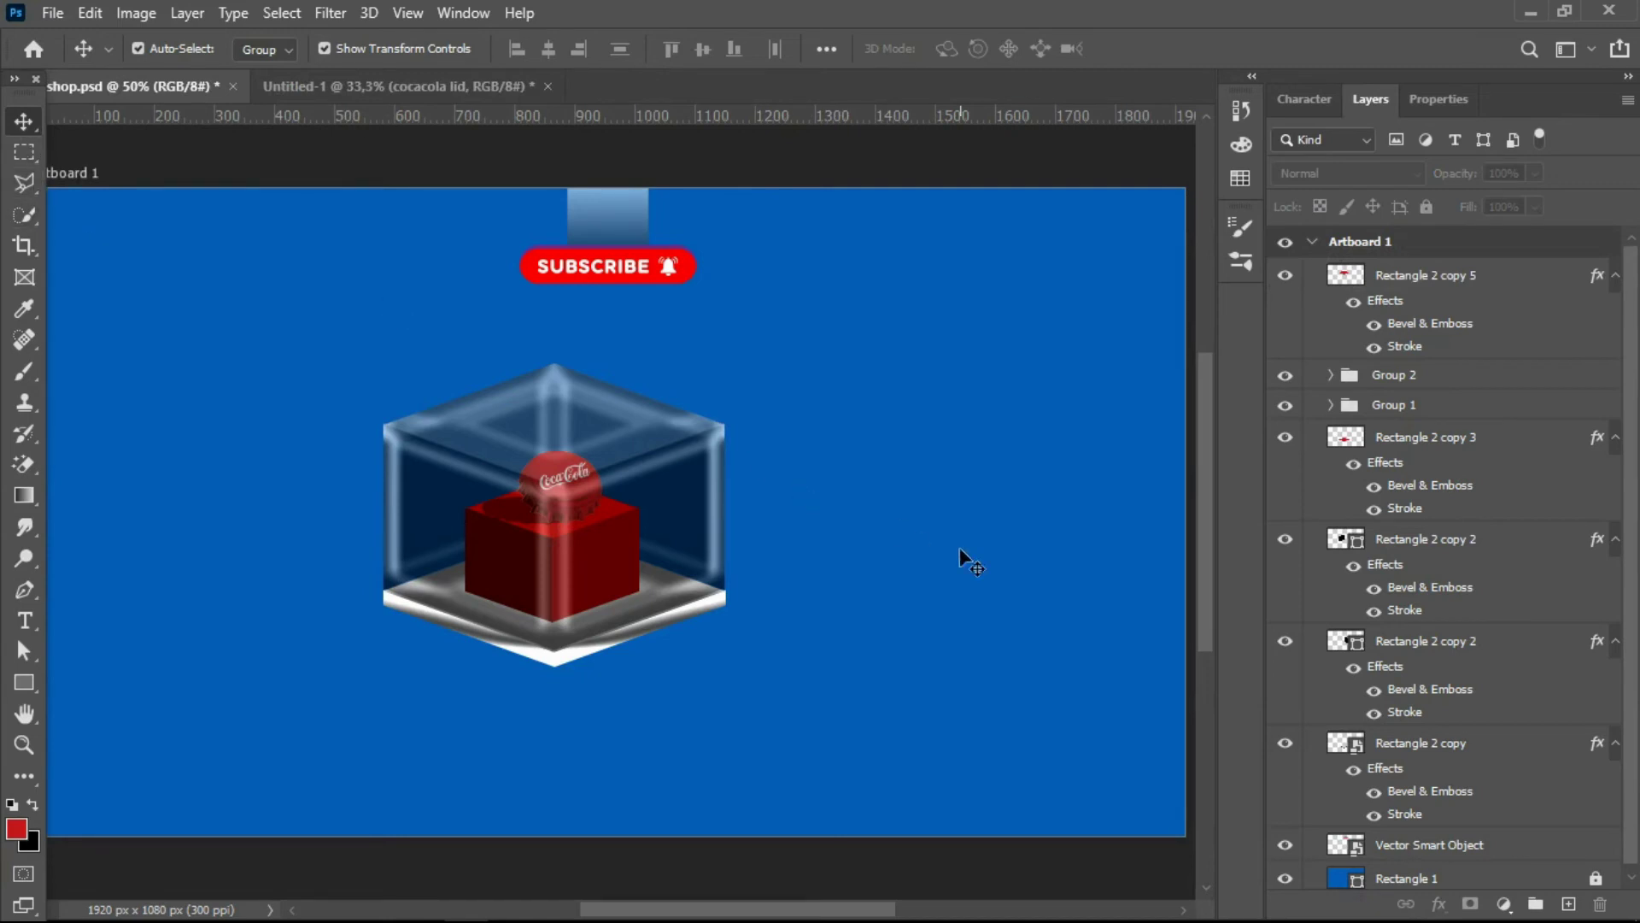
pyautogui.moveTo(611, 431); pyautogui.dragTo(1050, 438)
# - Raise the diamond copy's opacity to 100% and bring up its Bevel & Emboss settings
pyautogui.click(1539, 172)
pyautogui.moveTo(1535, 202); pyautogui.dragTo(1610, 202)
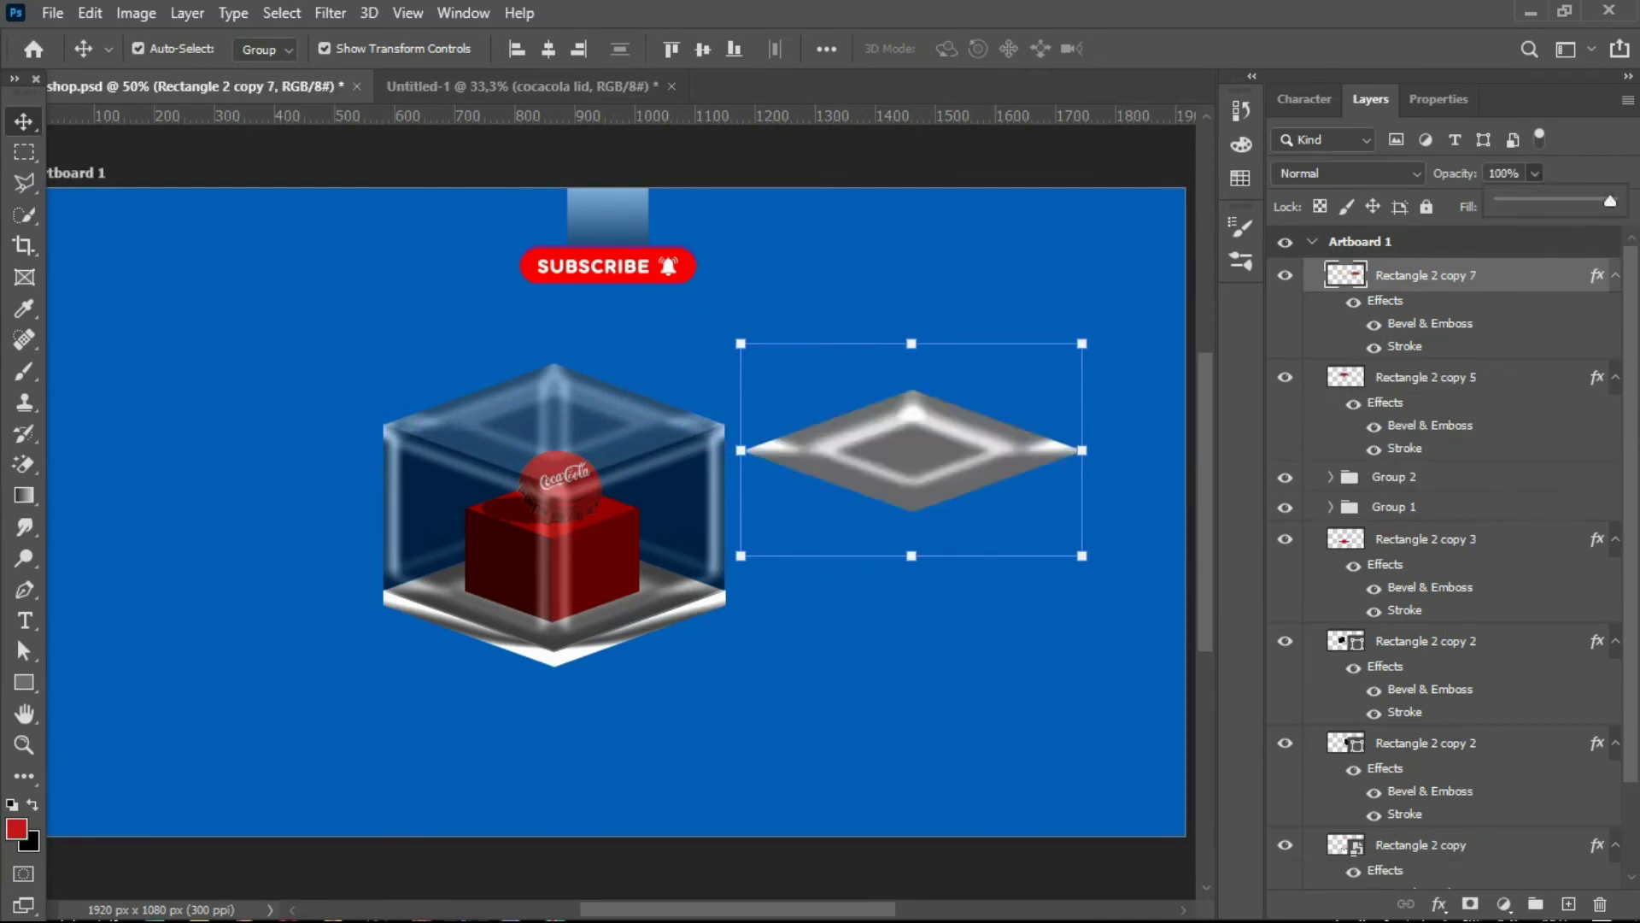
pyautogui.click(1440, 903)
pyautogui.click(1453, 693)
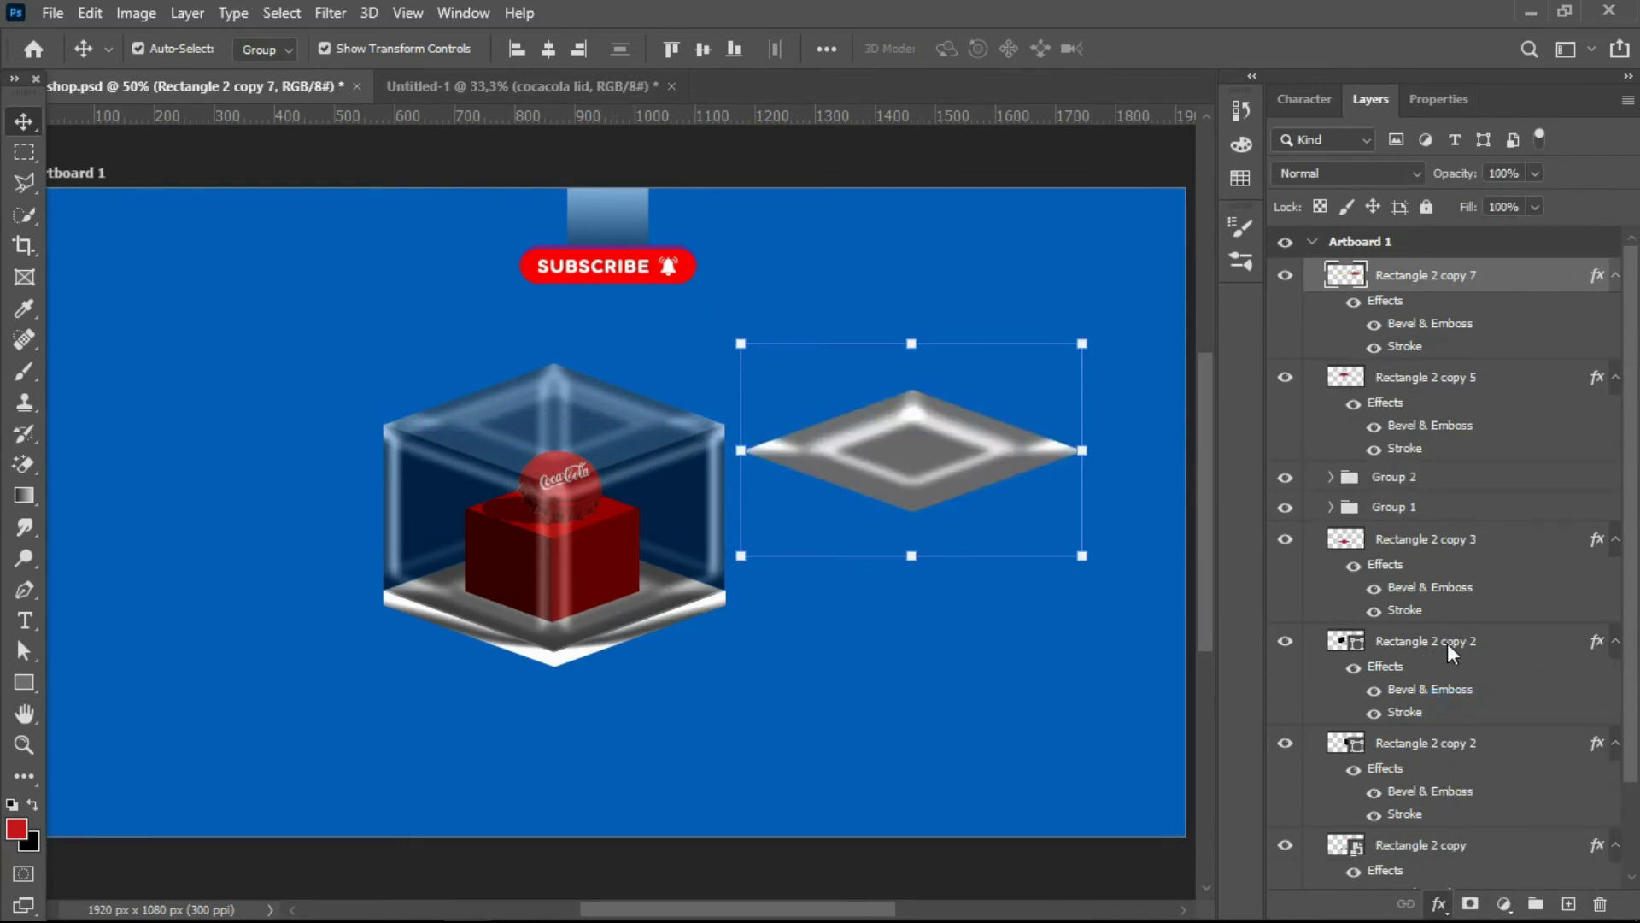
pyautogui.moveTo(640, 48); pyautogui.dragTo(427, 170)
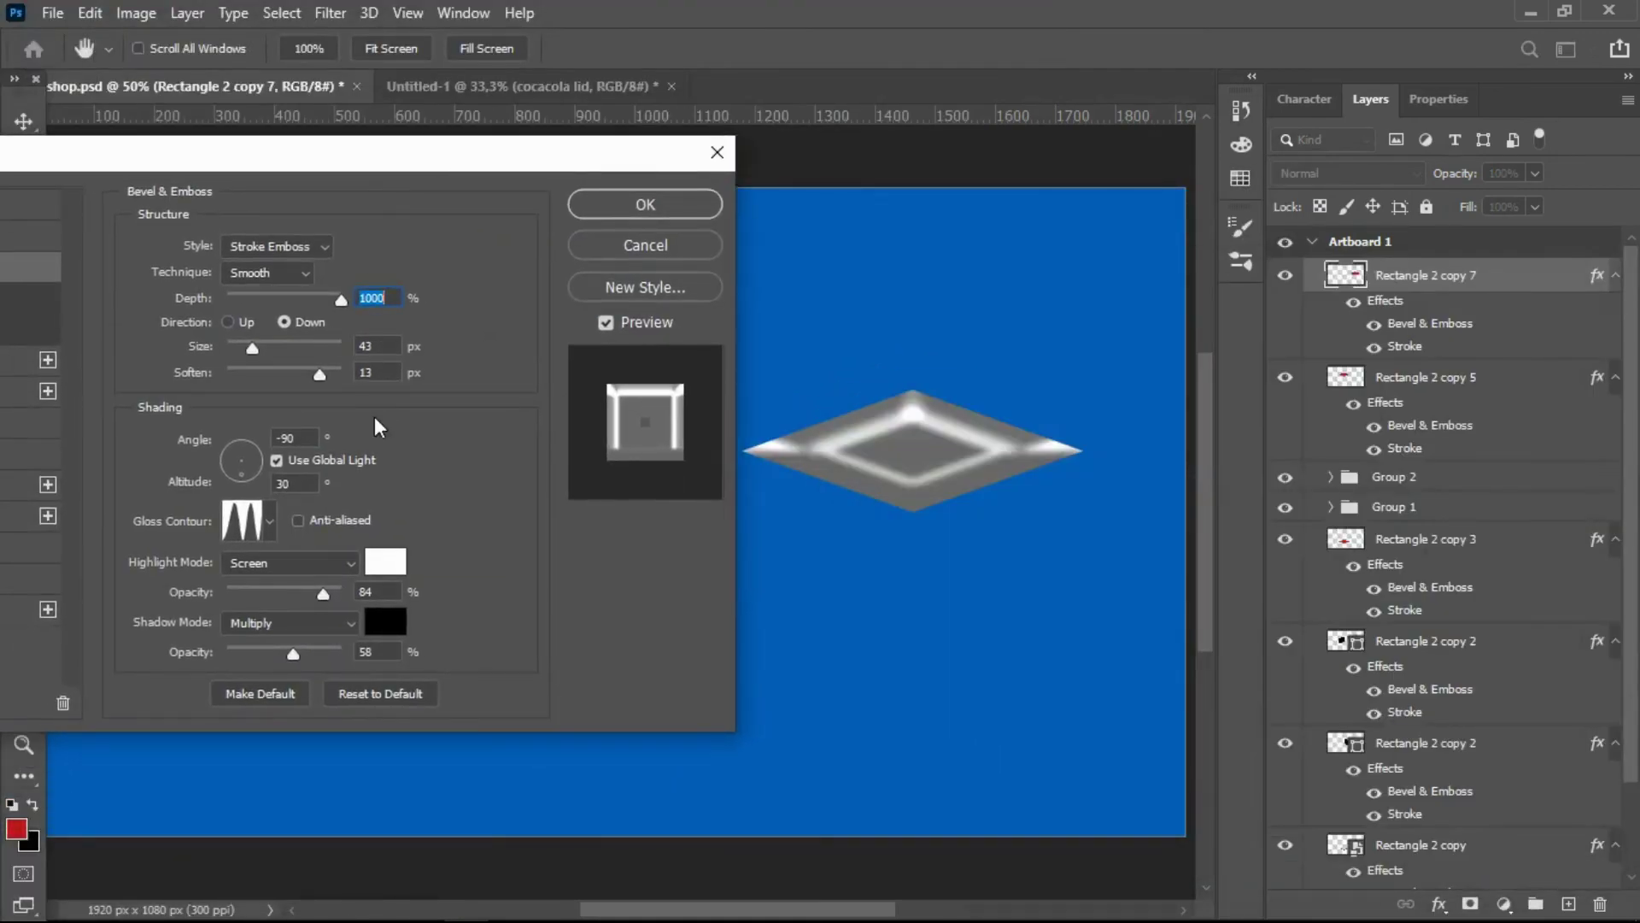
pyautogui.moveTo(415, 177); pyautogui.dragTo(592, 141)
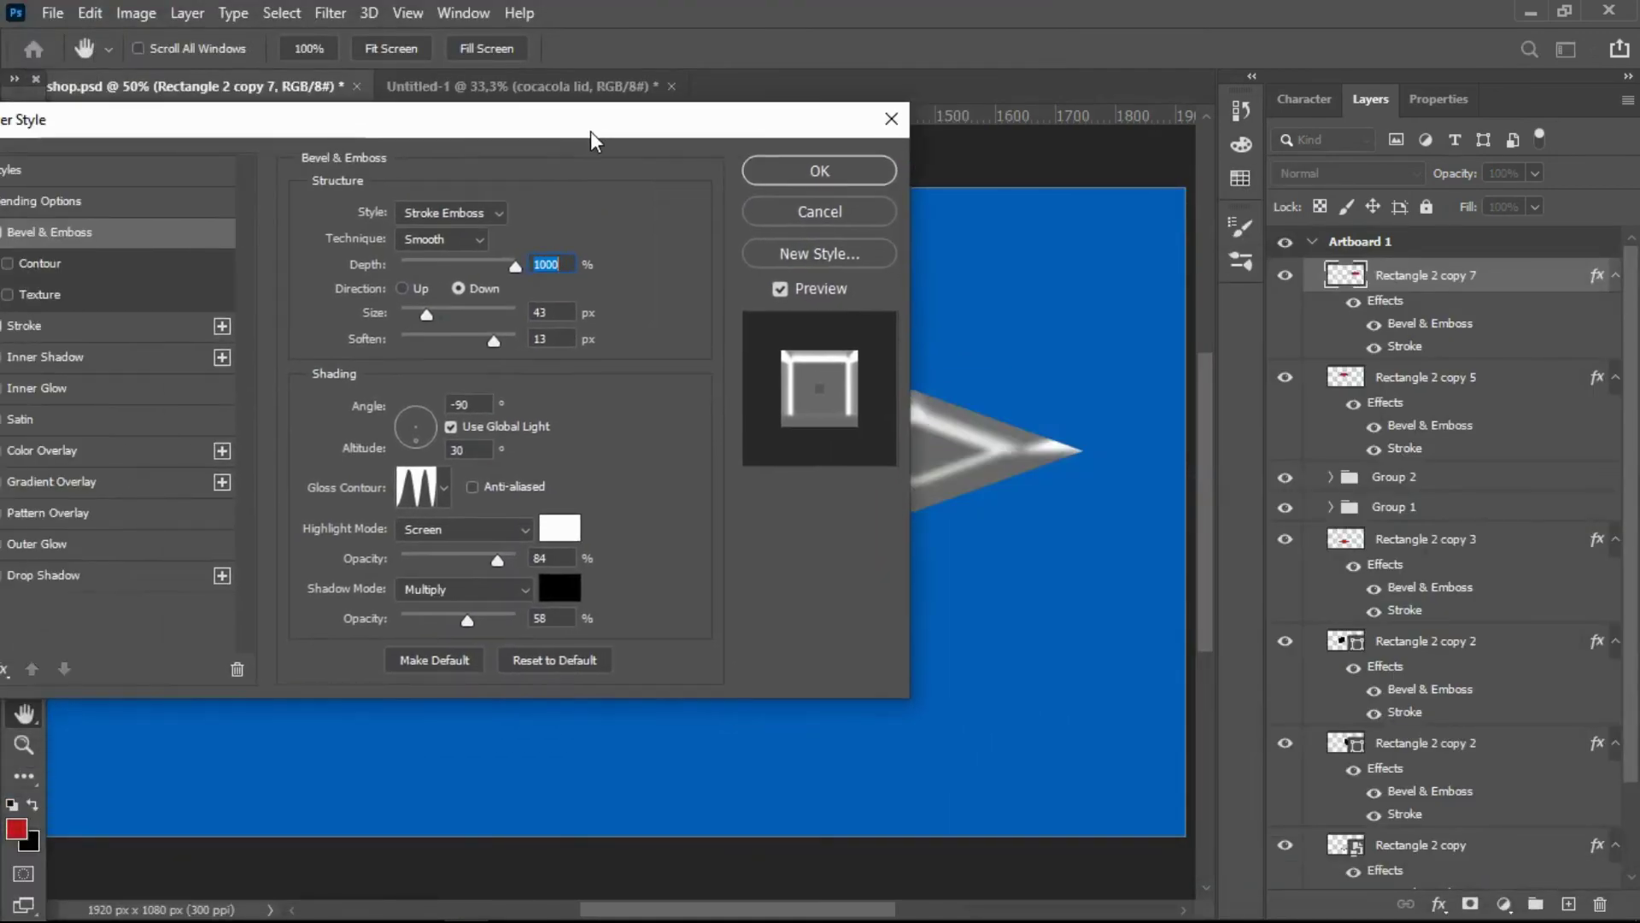
pyautogui.moveTo(265, 128); pyautogui.dragTo(315, 128)
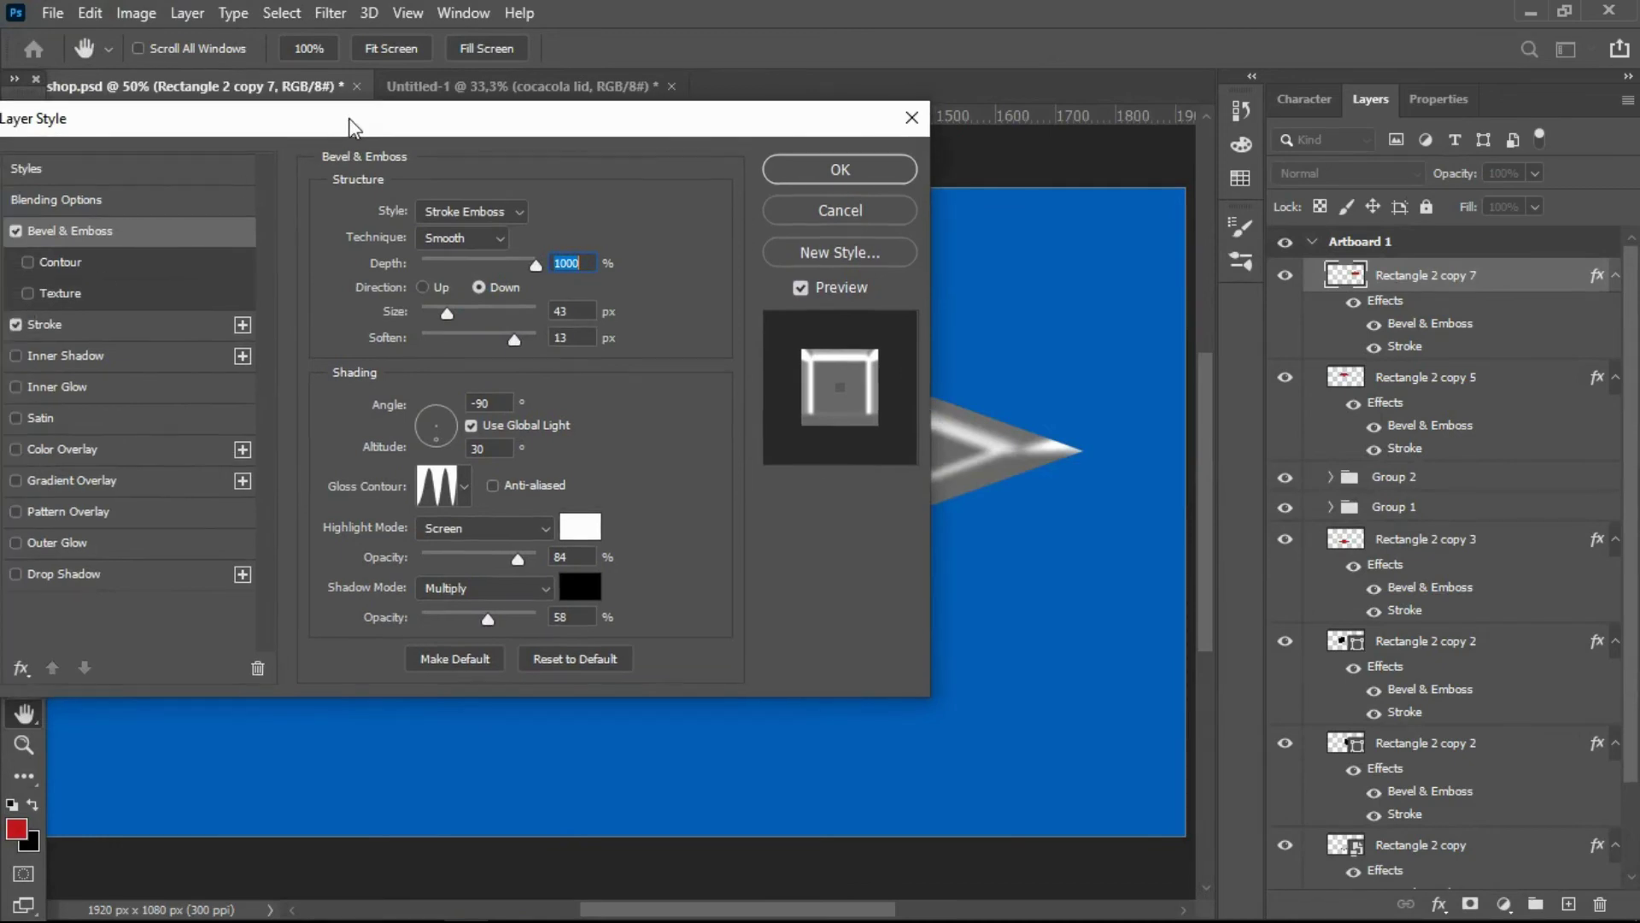
# - Remove the bevel, set the stroke to black 000000, and move the shape under the cube
pyautogui.click(47, 231)
pyautogui.click(47, 324)
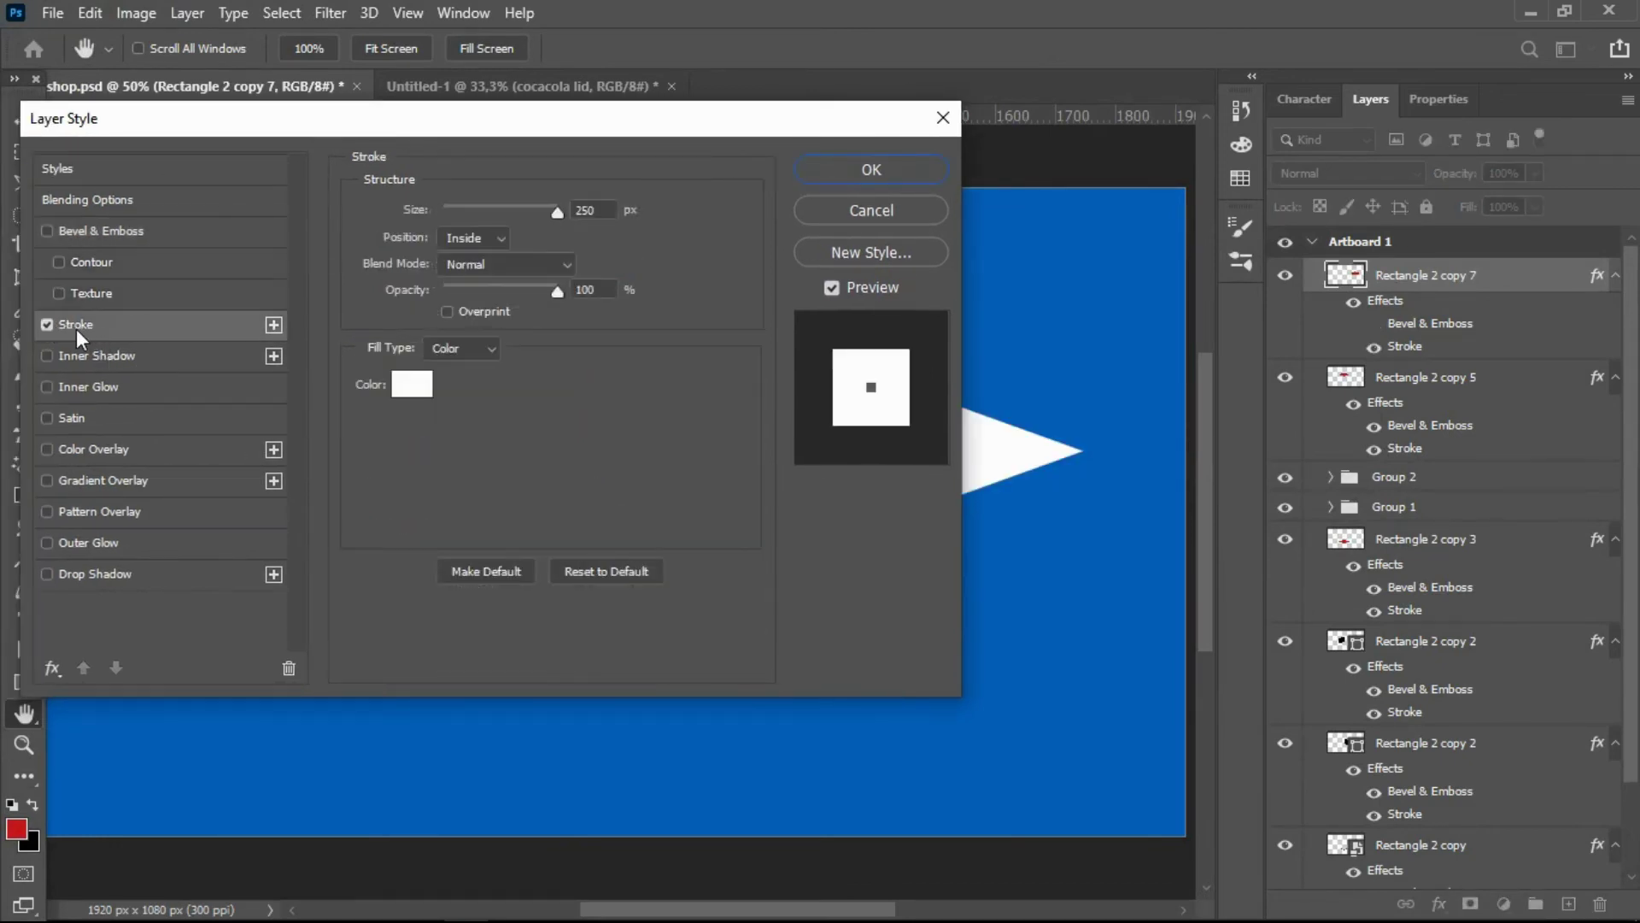
pyautogui.click(411, 393)
pyautogui.moveTo(1043, 575); pyautogui.dragTo(901, 697)
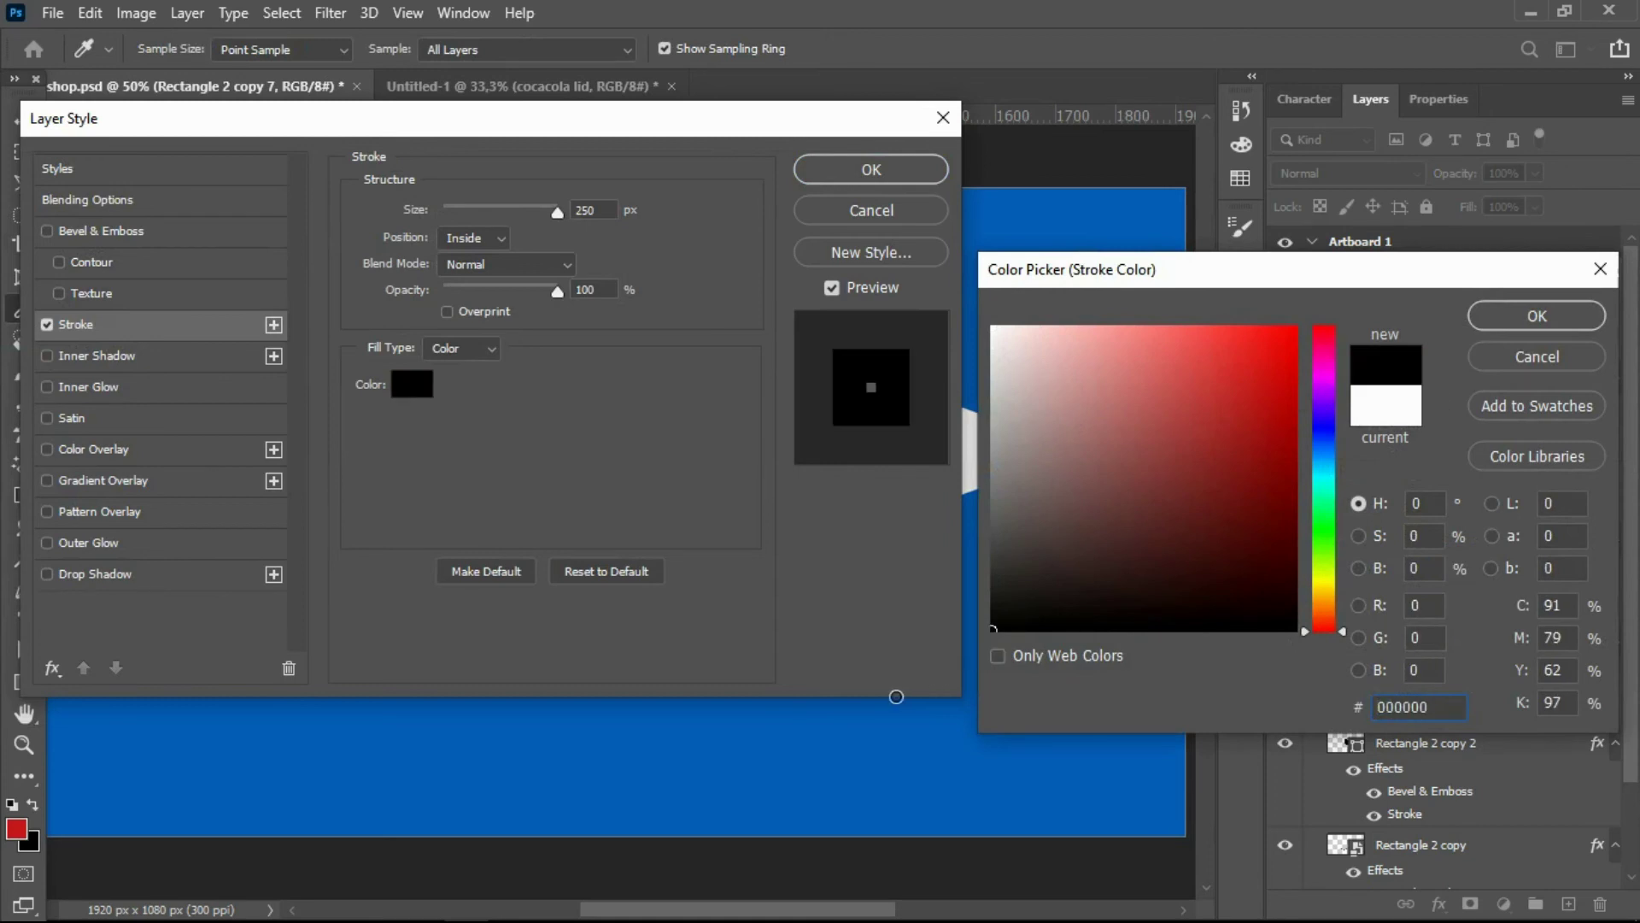
pyautogui.click(1537, 315)
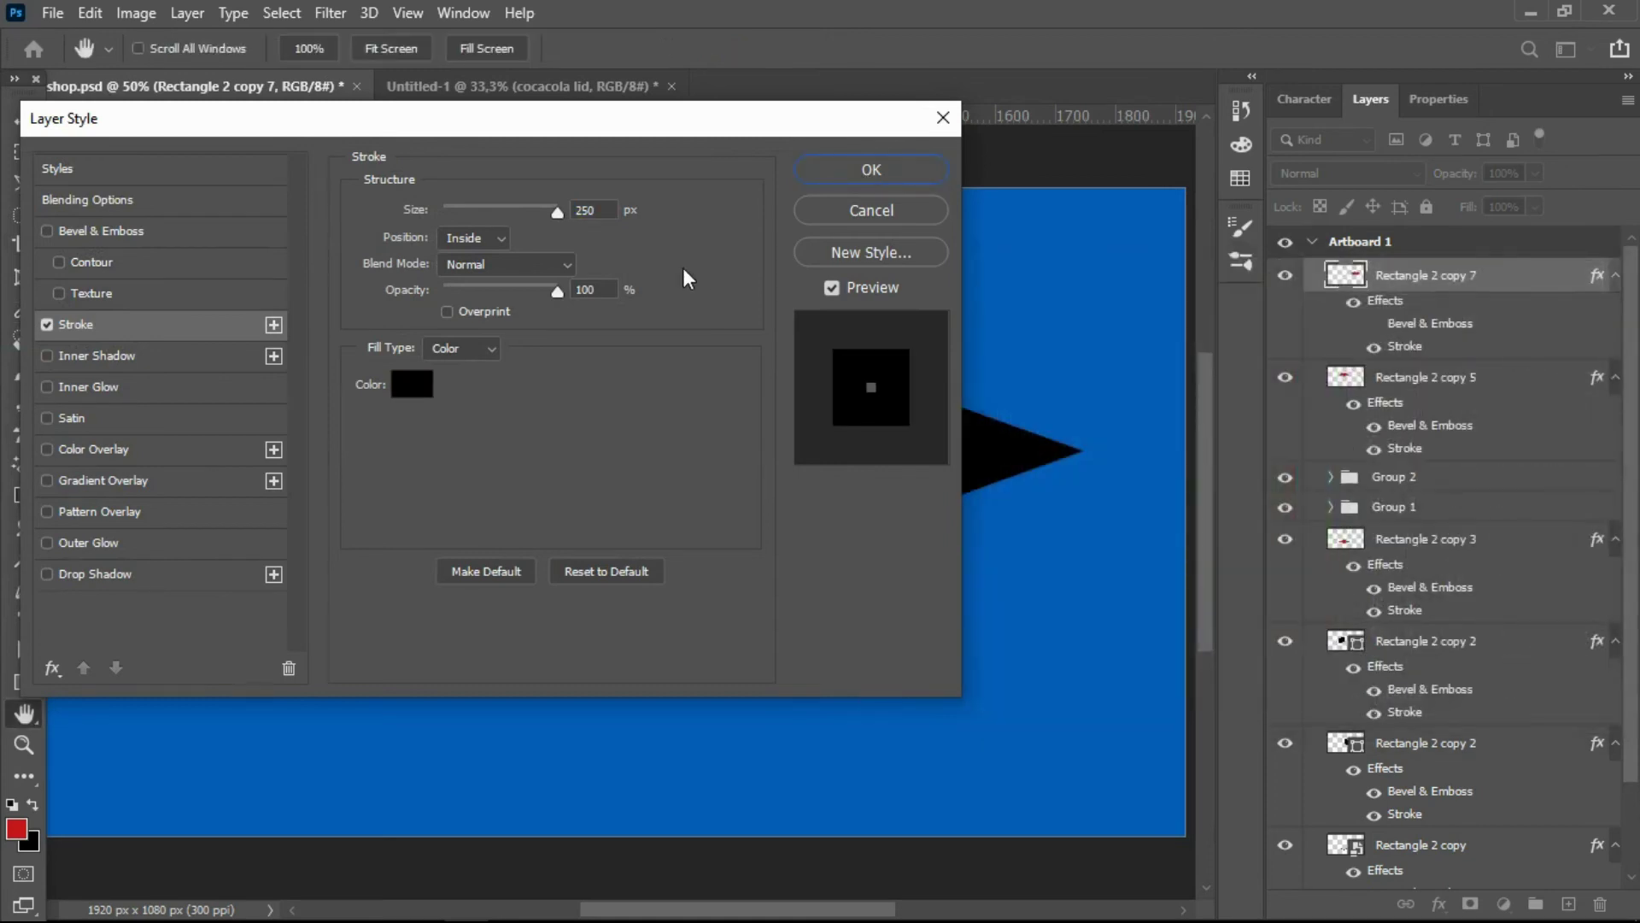
pyautogui.click(871, 171)
pyautogui.moveTo(934, 439)
pyautogui.mouseDown()
pyautogui.moveTo(786, 719)
pyautogui.moveTo(707, 608)
pyautogui.mouseUp()
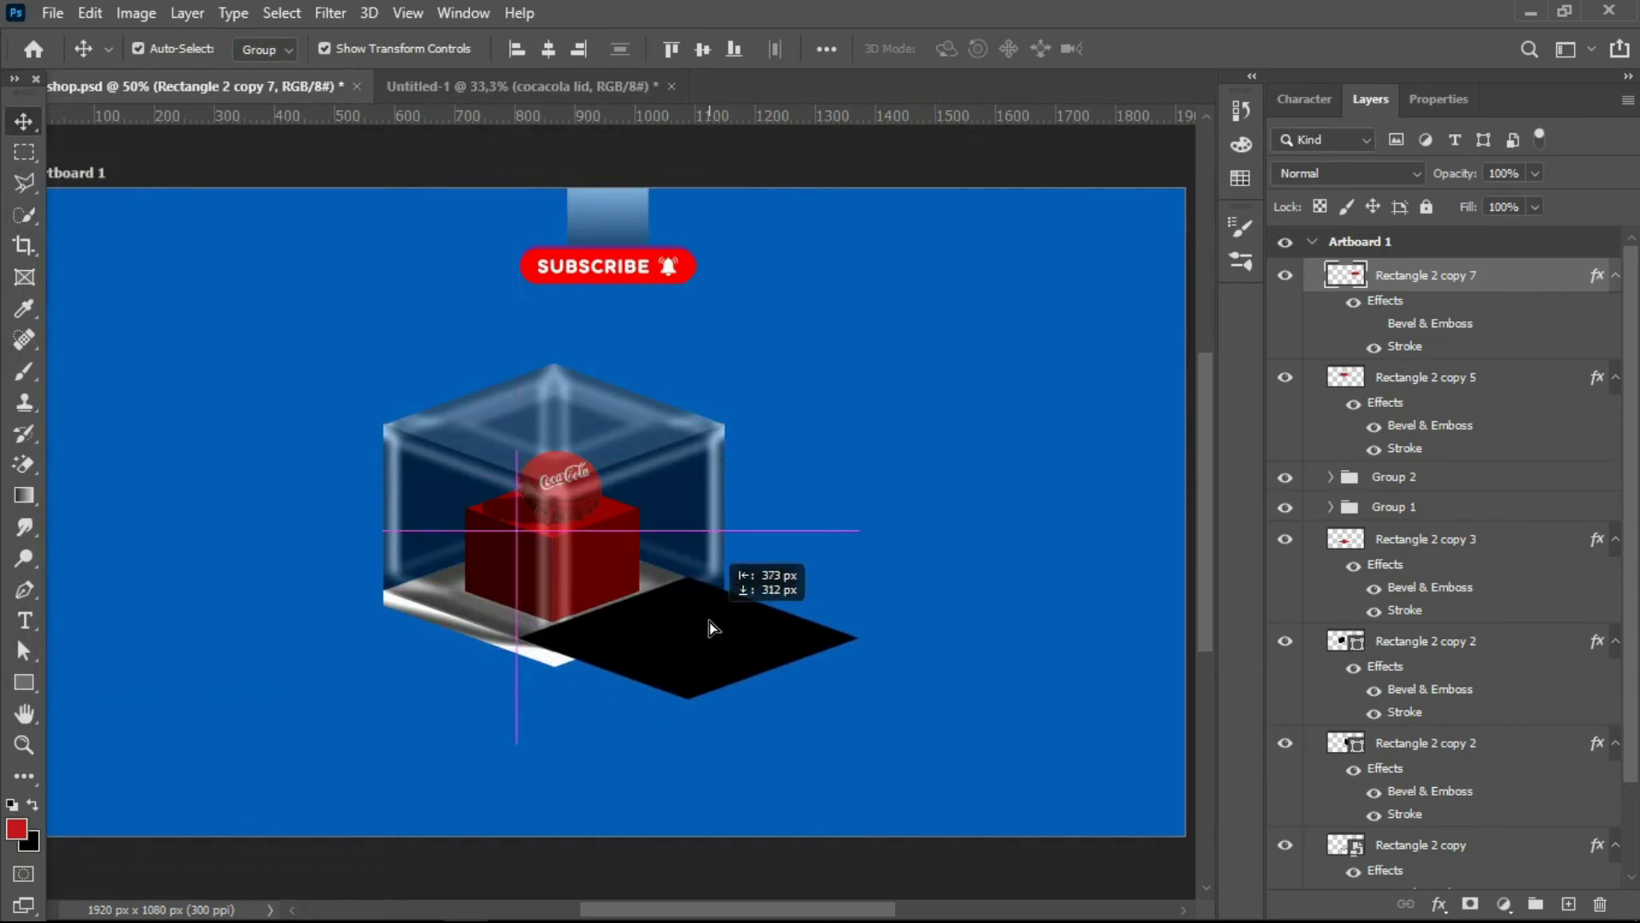
# - Move the black shape's layer just above Rectangle 1 and position it under the cube's base
pyautogui.moveTo(1421, 275); pyautogui.dragTo(1422, 913)
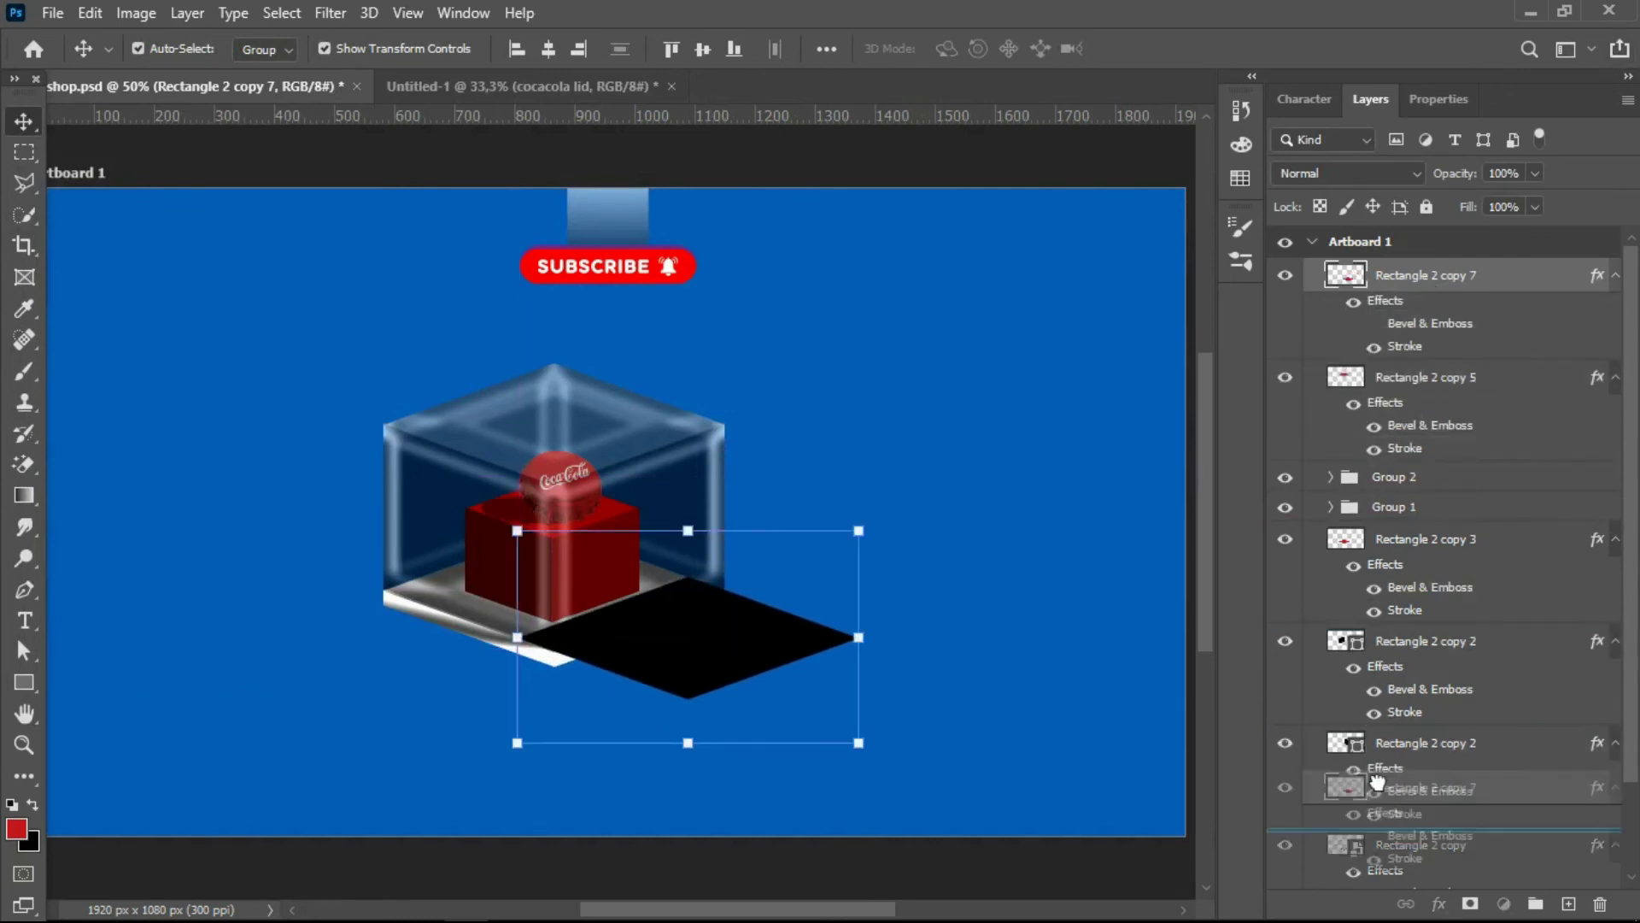
pyautogui.moveTo(1422, 912); pyautogui.dragTo(1461, 857)
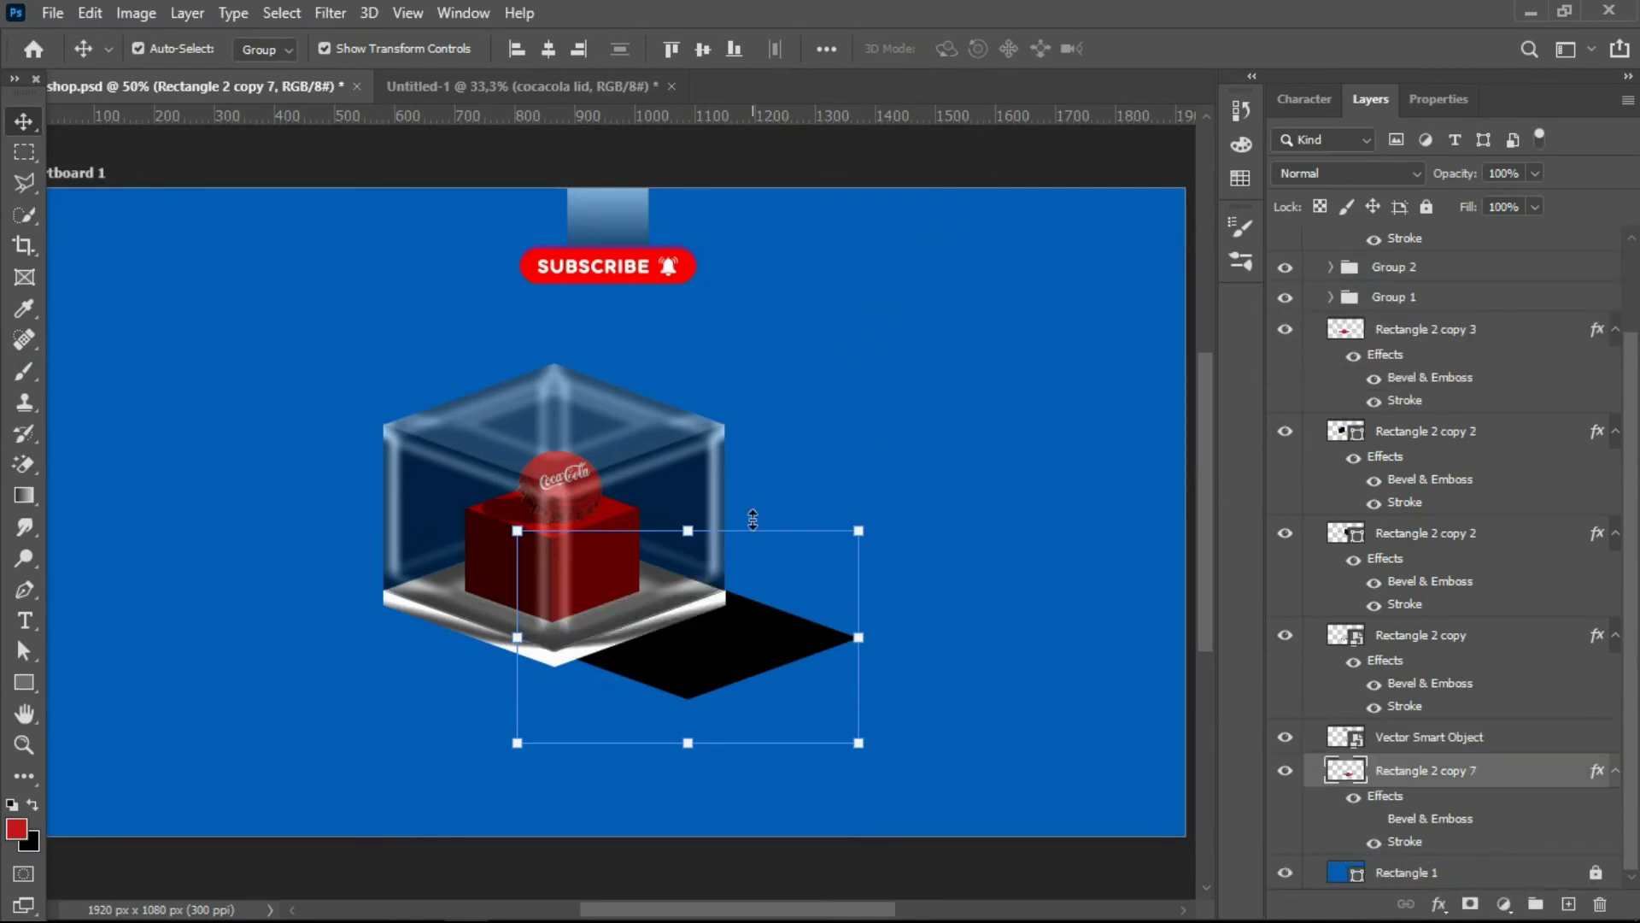
pyautogui.moveTo(750, 658); pyautogui.dragTo(709, 663)
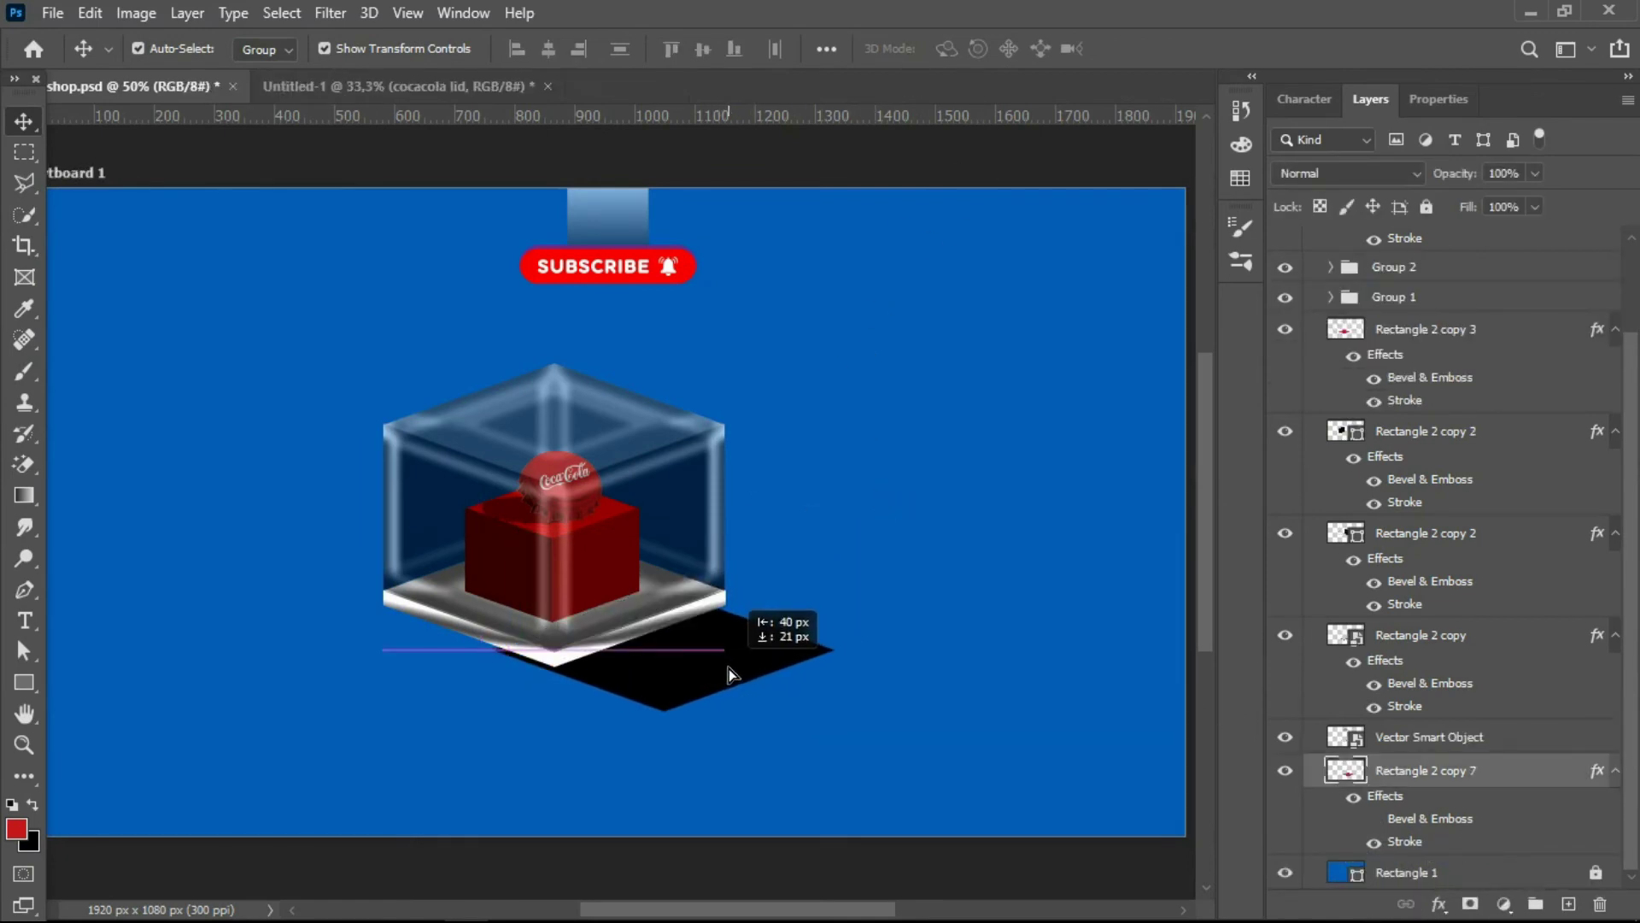
pyautogui.moveTo(709, 663)
pyautogui.mouseDown()
pyautogui.moveTo(682, 644)
pyautogui.moveTo(720, 648)
pyautogui.mouseUp()
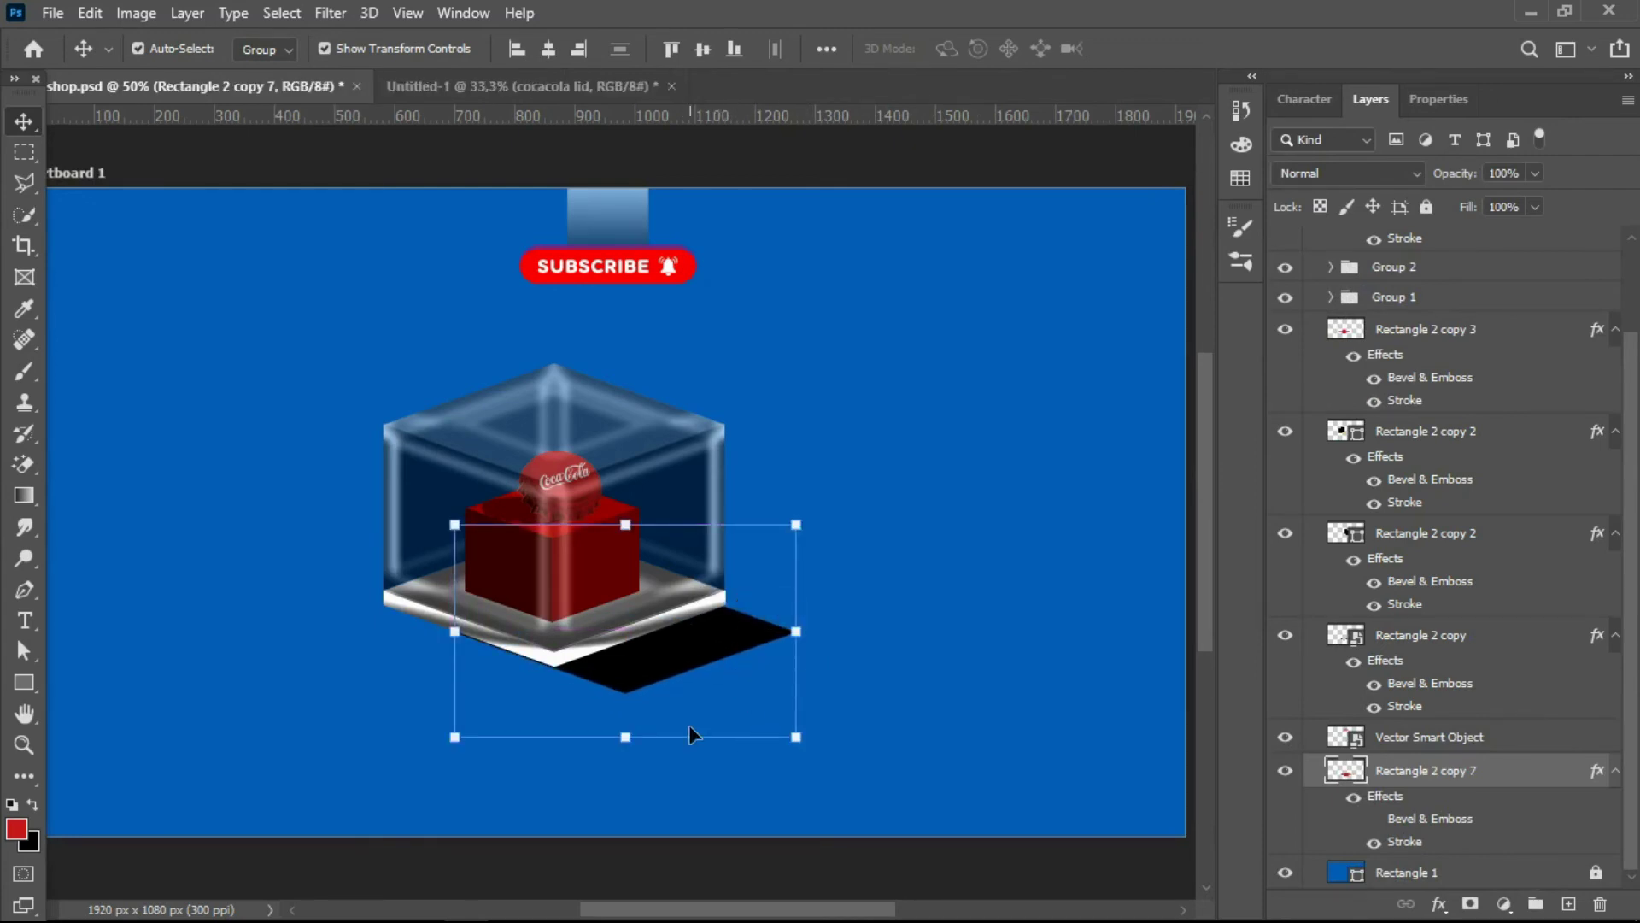
# - Shrink the shadow to 80.62%, then duplicate it to the lower left
pyautogui.moveTo(636, 736); pyautogui.dragTo(636, 694)
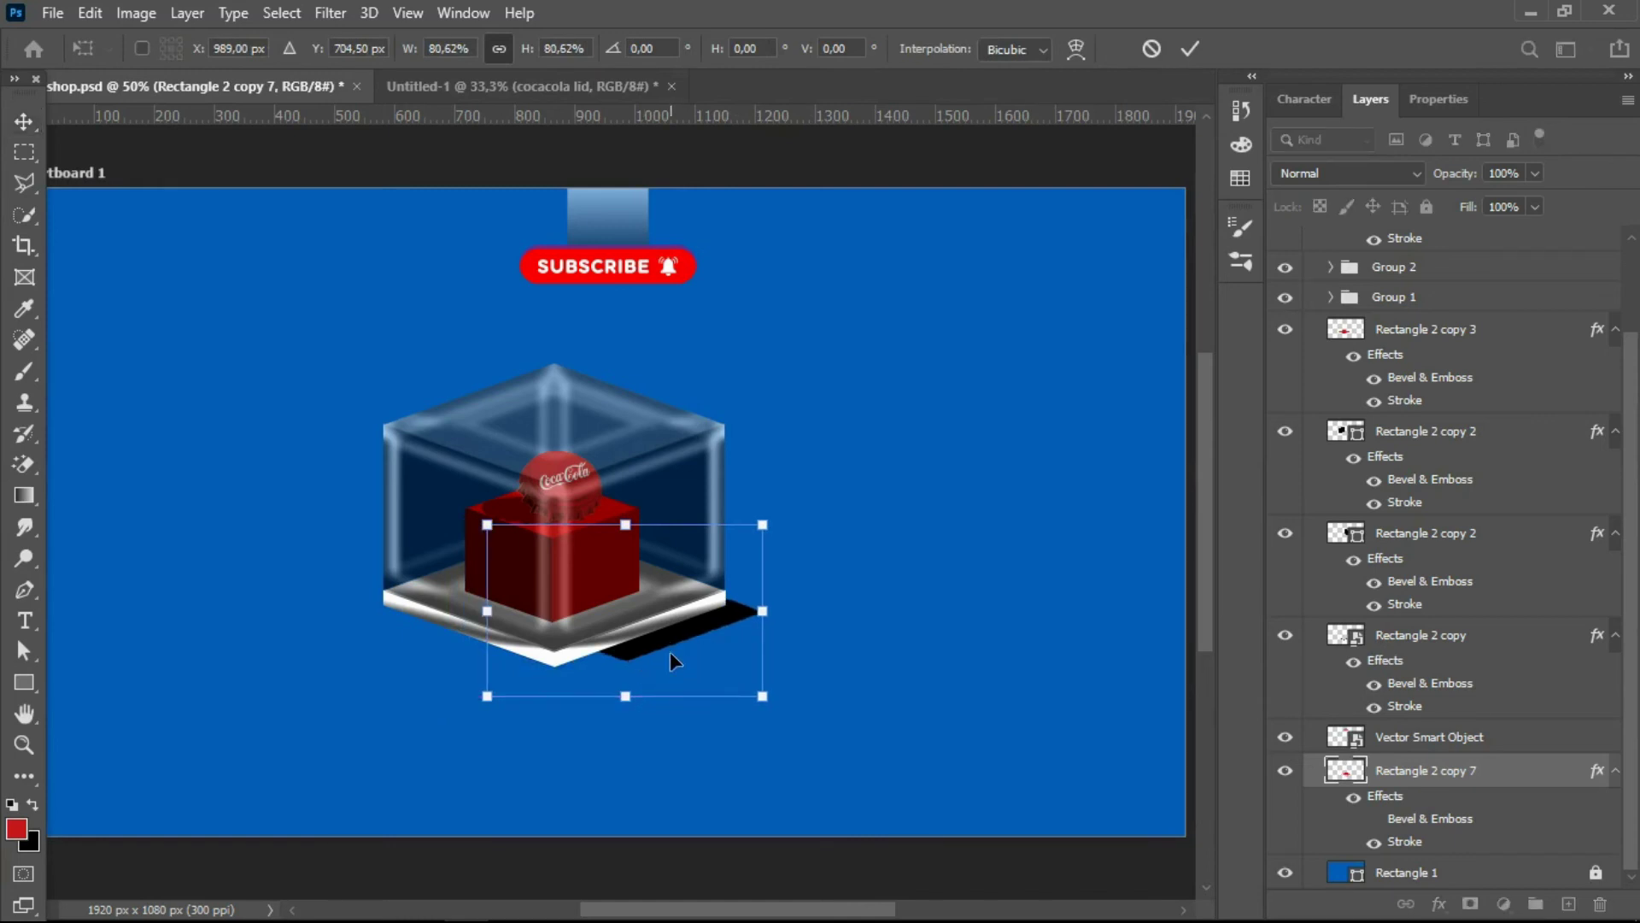
pyautogui.moveTo(670, 637); pyautogui.dragTo(672, 662)
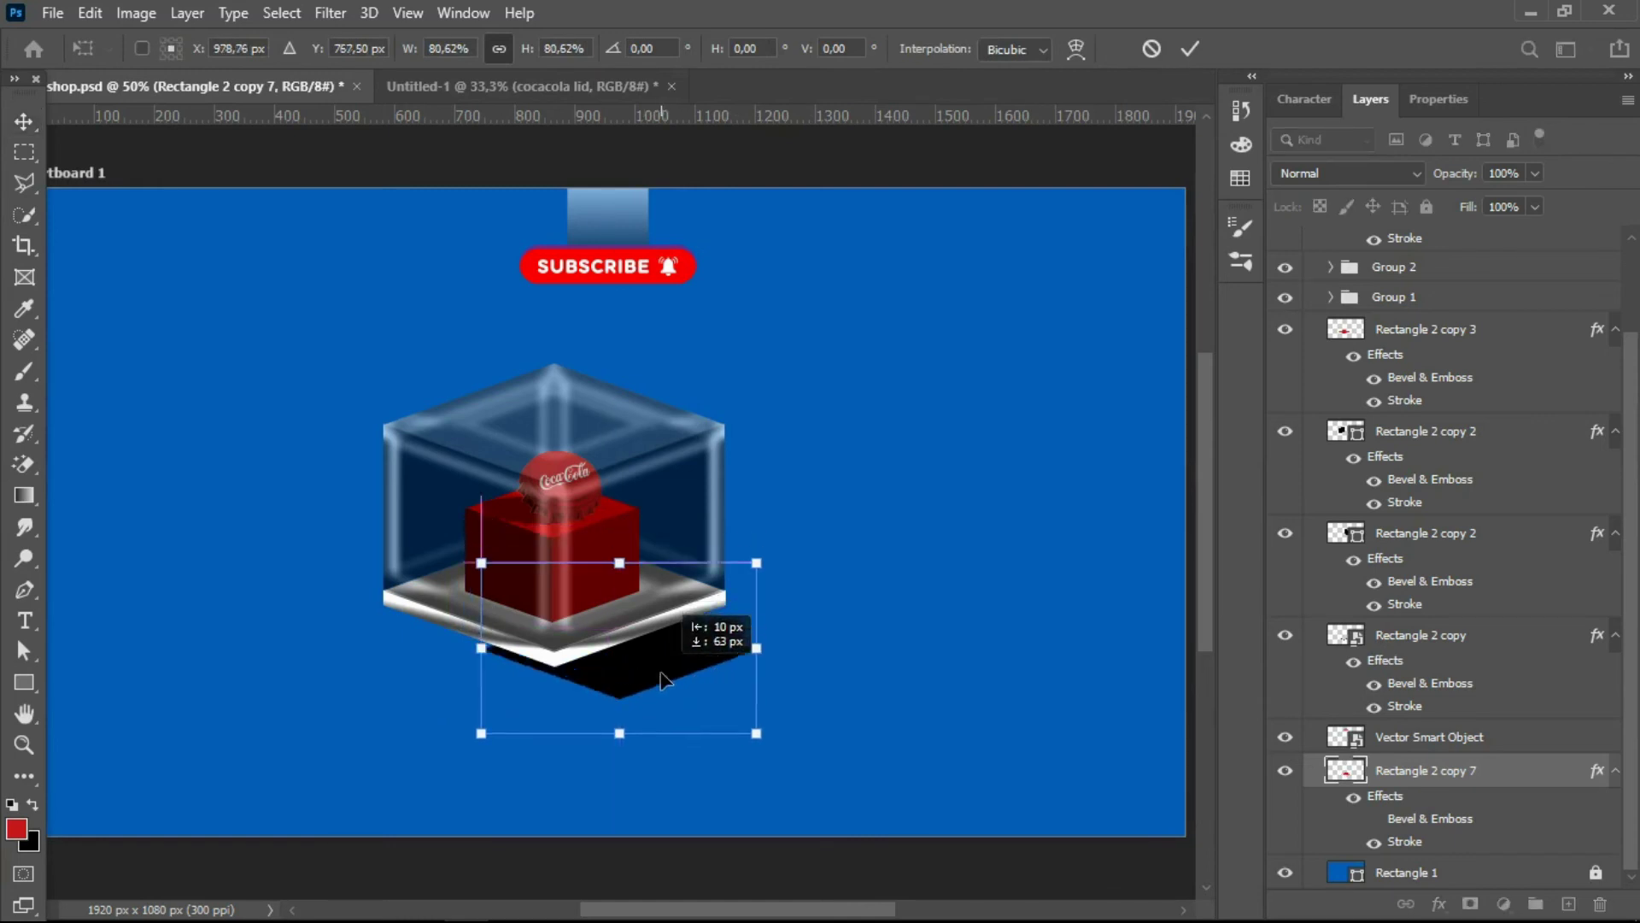
pyautogui.moveTo(673, 667); pyautogui.dragTo(673, 671)
pyautogui.press('Return')
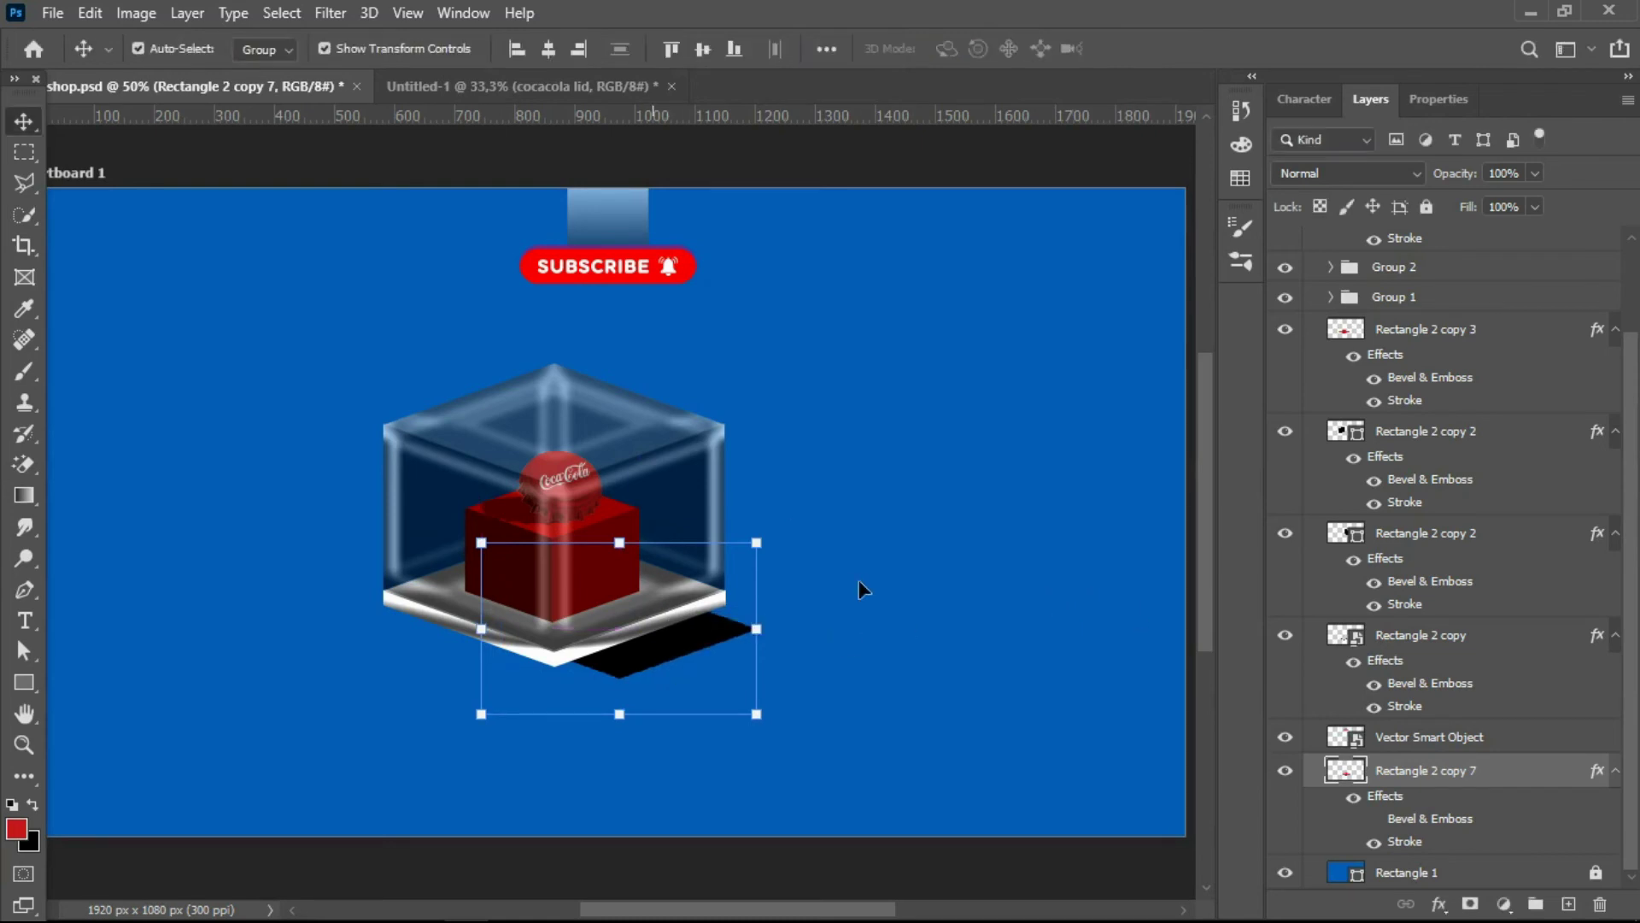
pyautogui.moveTo(692, 651); pyautogui.dragTo(466, 698)
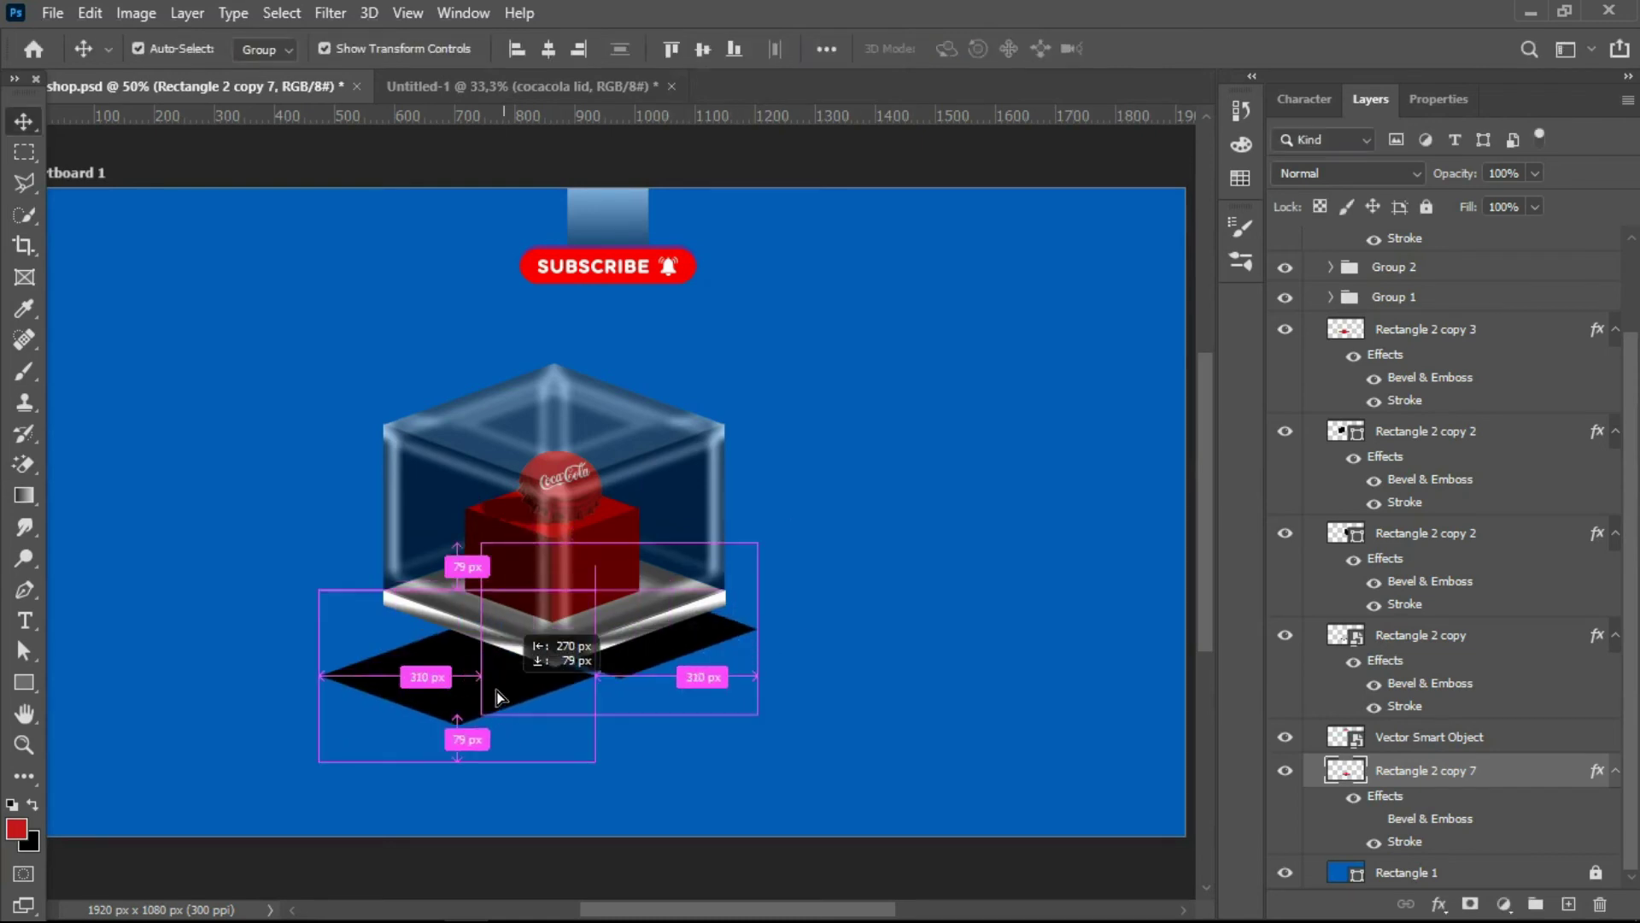
# - Flip the shadow copy horizontally and move it under the box's left side
pyautogui.click(89, 13)
pyautogui.moveTo(167, 560)
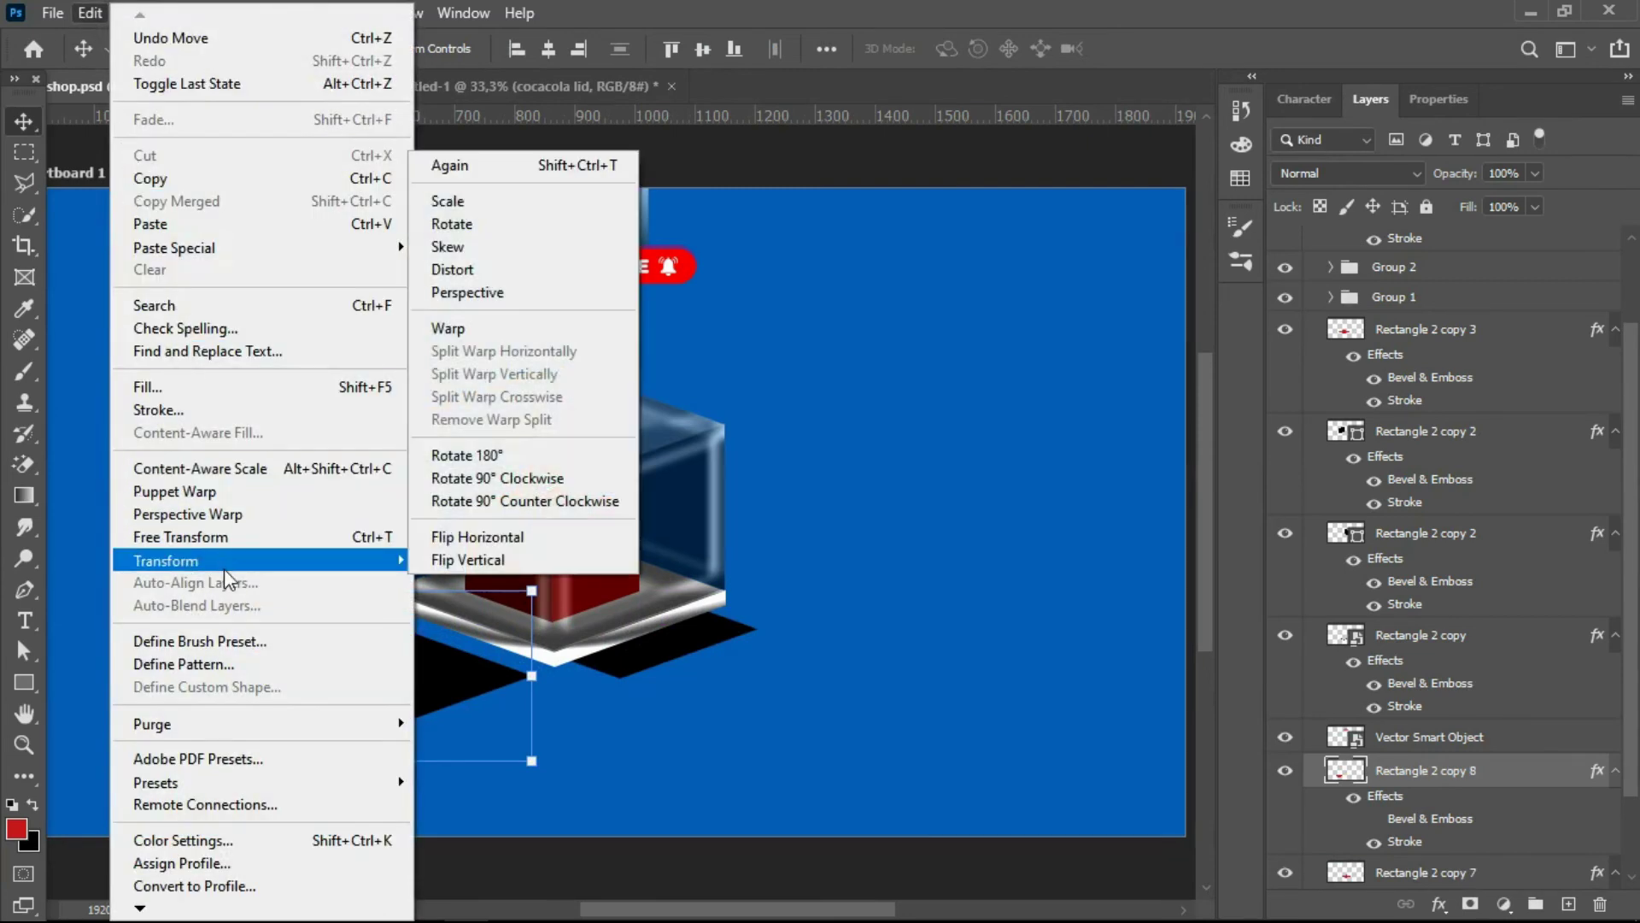
pyautogui.click(579, 548)
pyautogui.moveTo(450, 696)
pyautogui.mouseDown()
pyautogui.moveTo(504, 646)
pyautogui.moveTo(596, 673)
pyautogui.mouseUp()
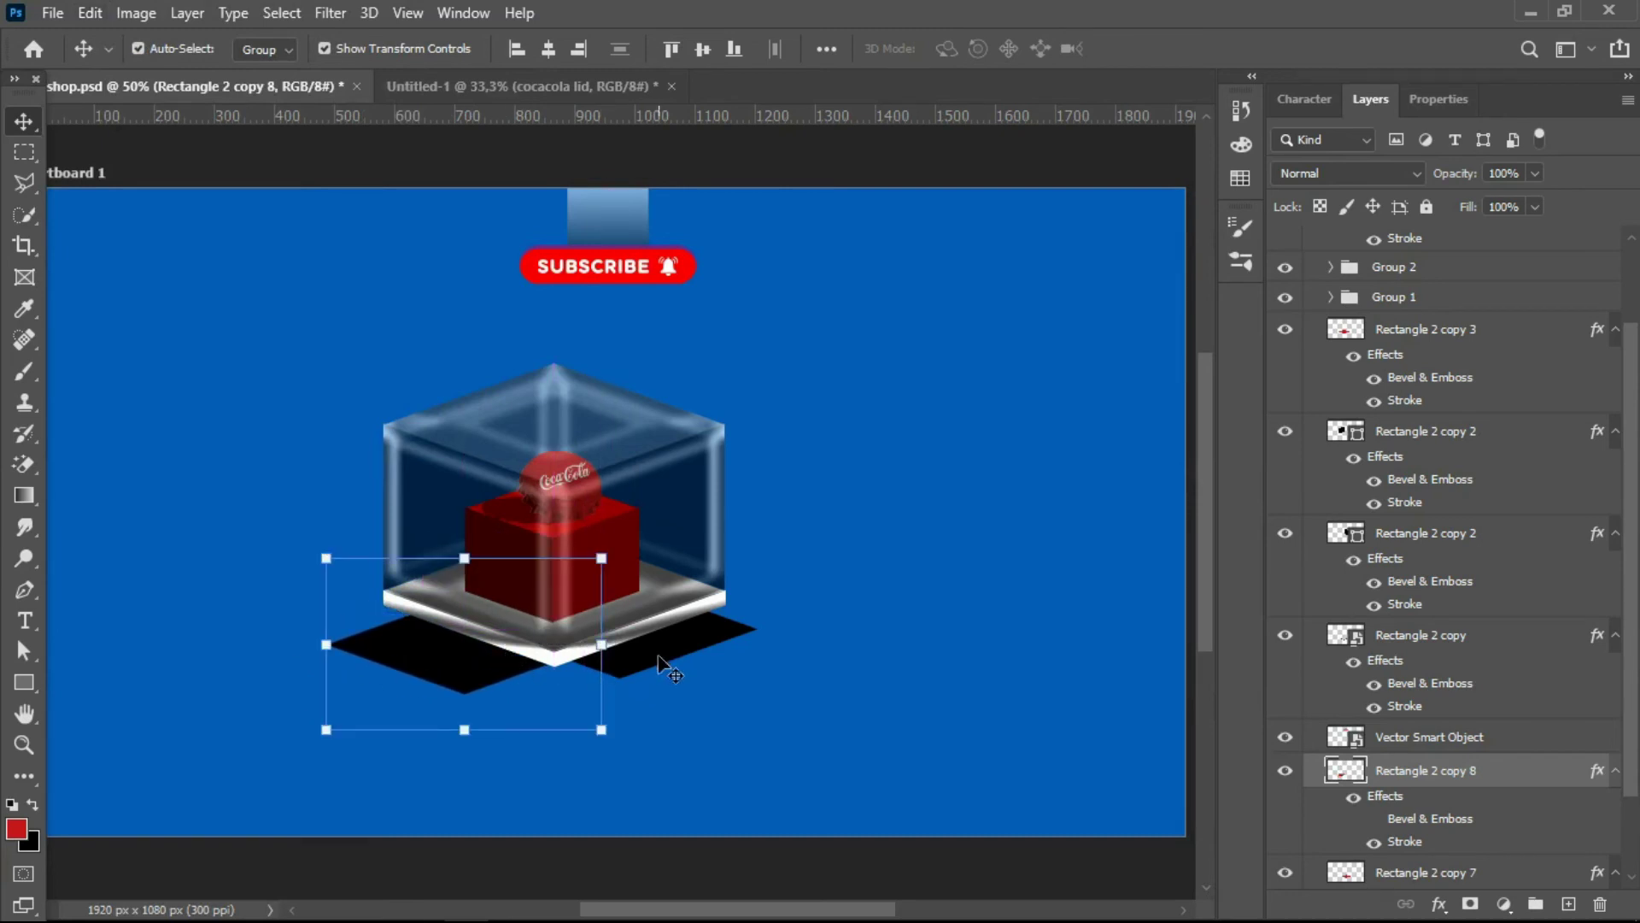
# - Align both shadows on vertical centres, nudge them up, then delete the copy
pyautogui.keyDown('shift'); pyautogui.click(688, 663); pyautogui.keyUp('shift')
pyautogui.click(708, 52)
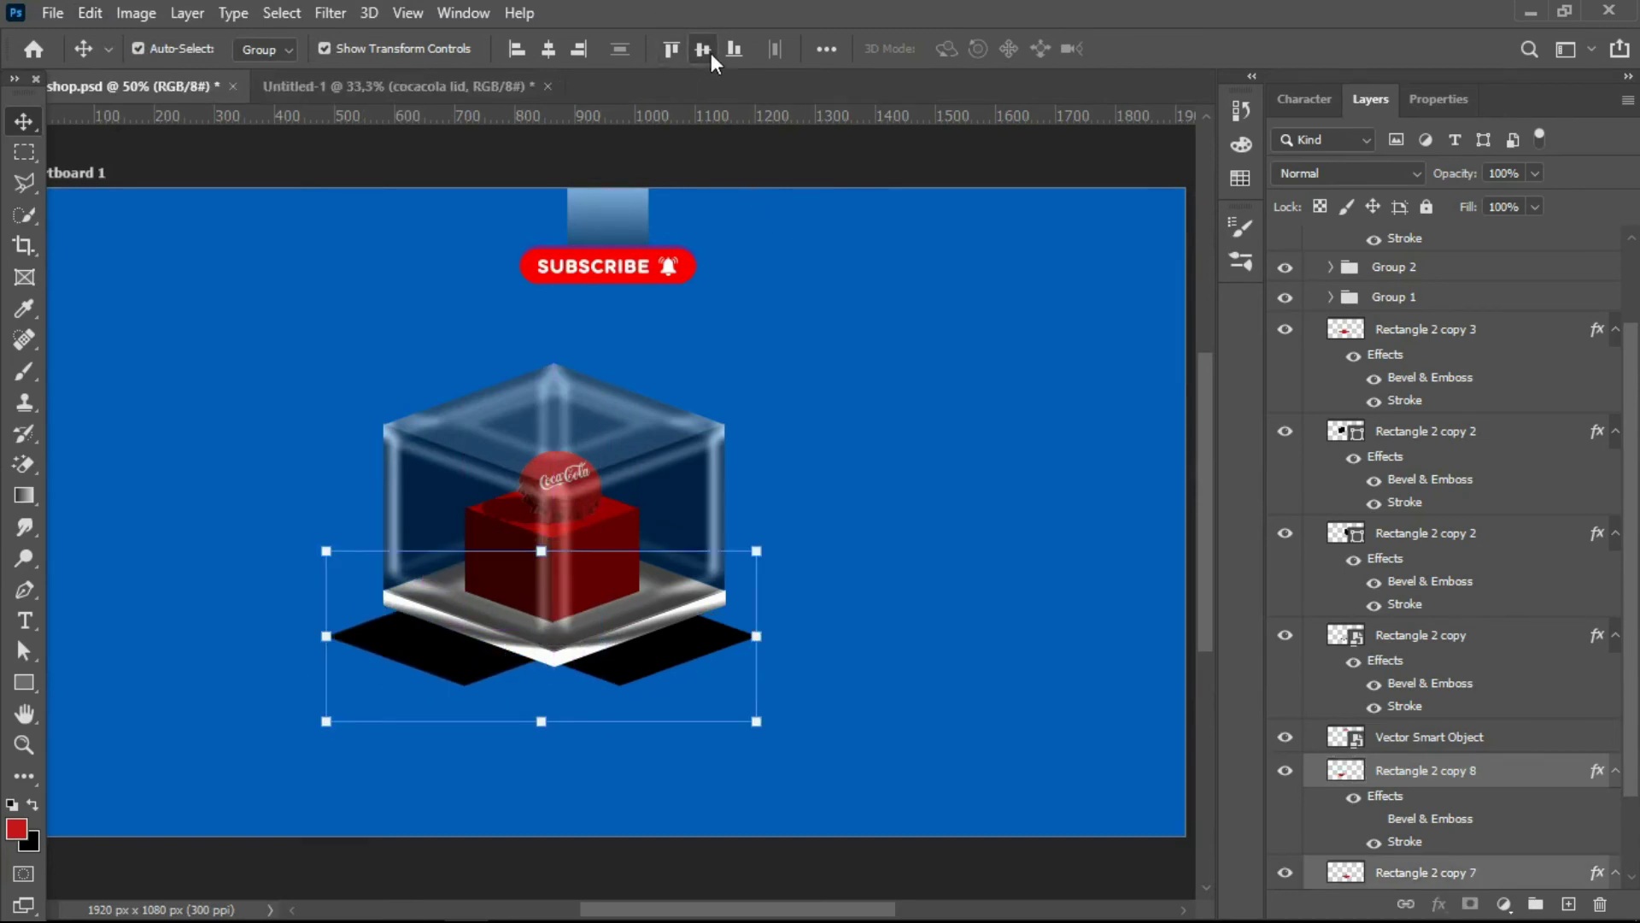
pyautogui.hotkey('shift', 'Up')
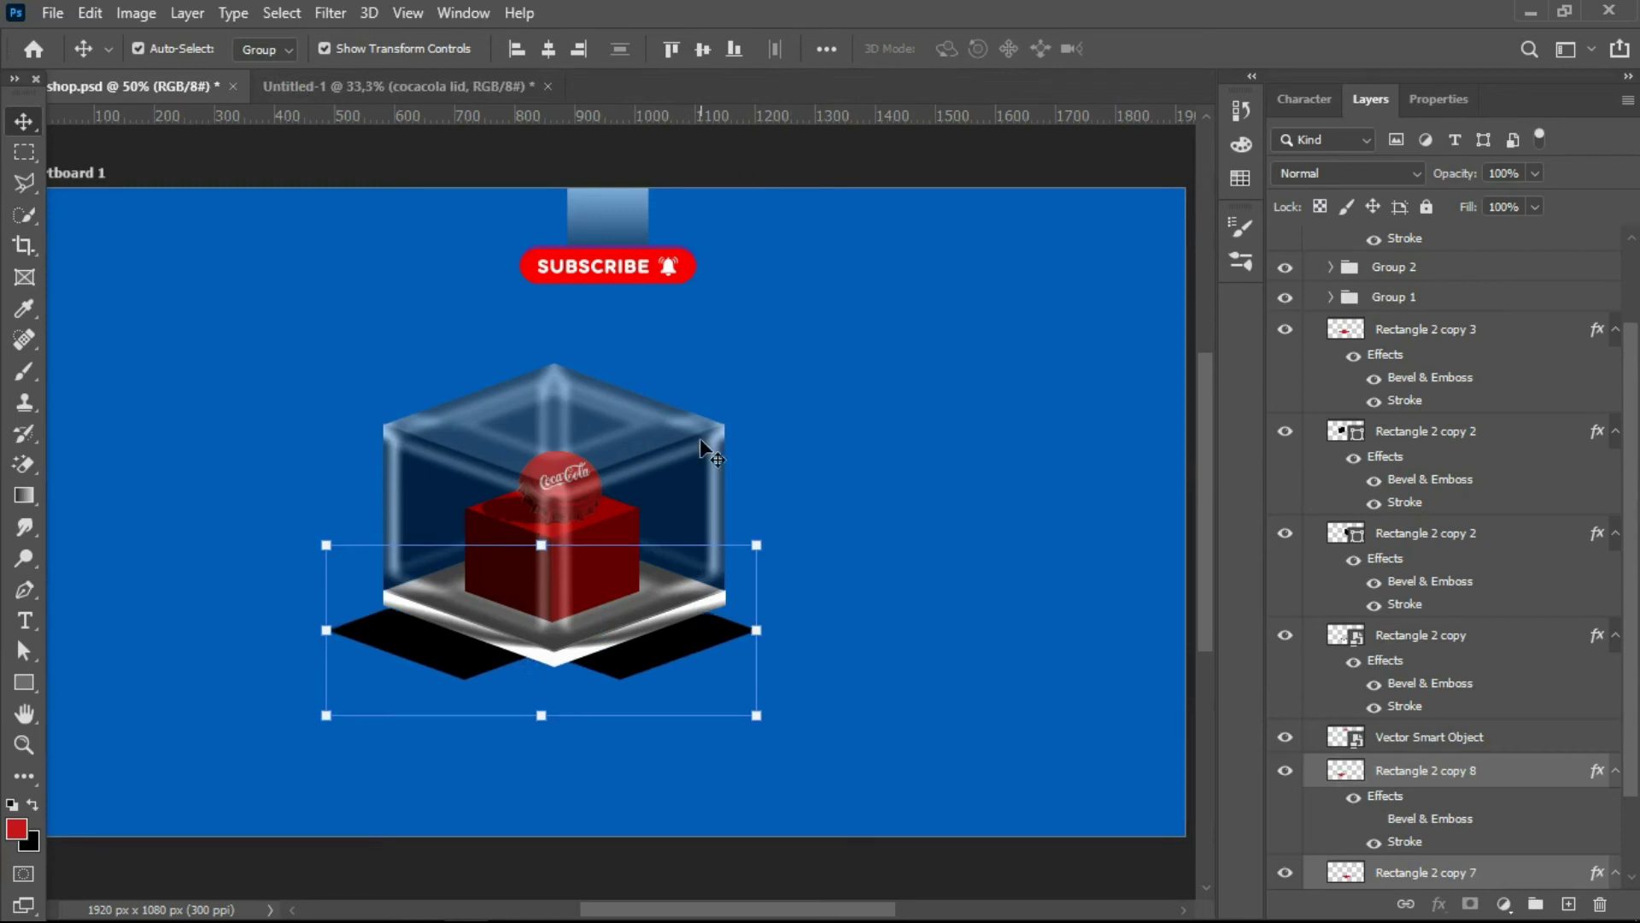
pyautogui.keyDown('shift'); pyautogui.click(748, 630); pyautogui.keyUp('shift')
pyautogui.press('Delete')
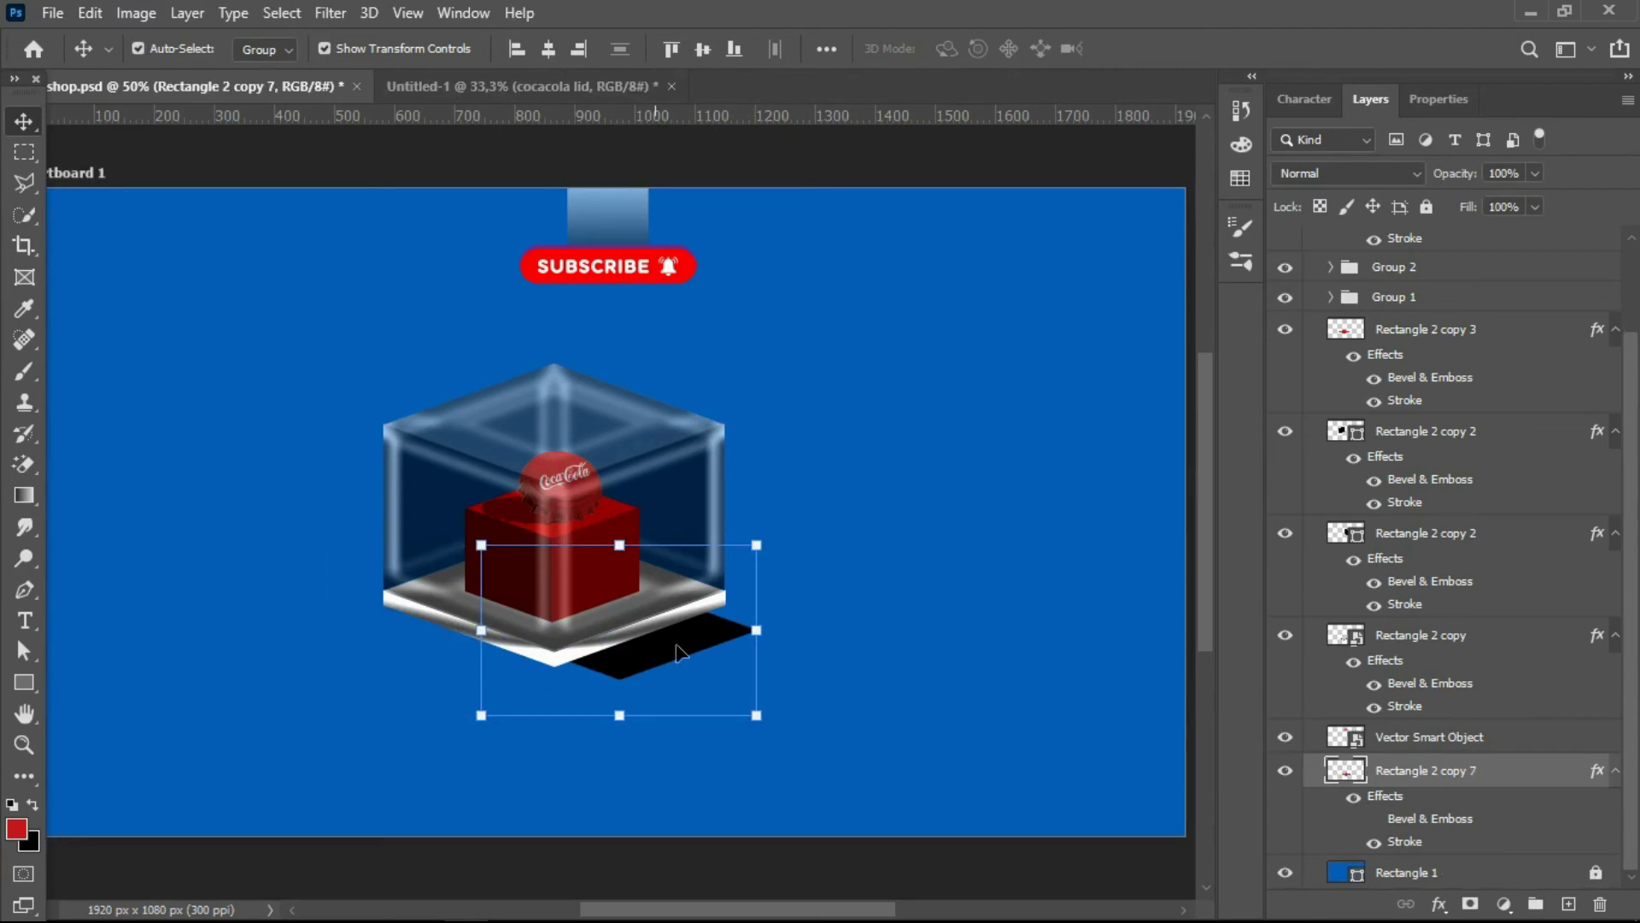
# - Erase the shadow's lower edge and right tip with a Clear-mode brush
pyautogui.click(24, 371)
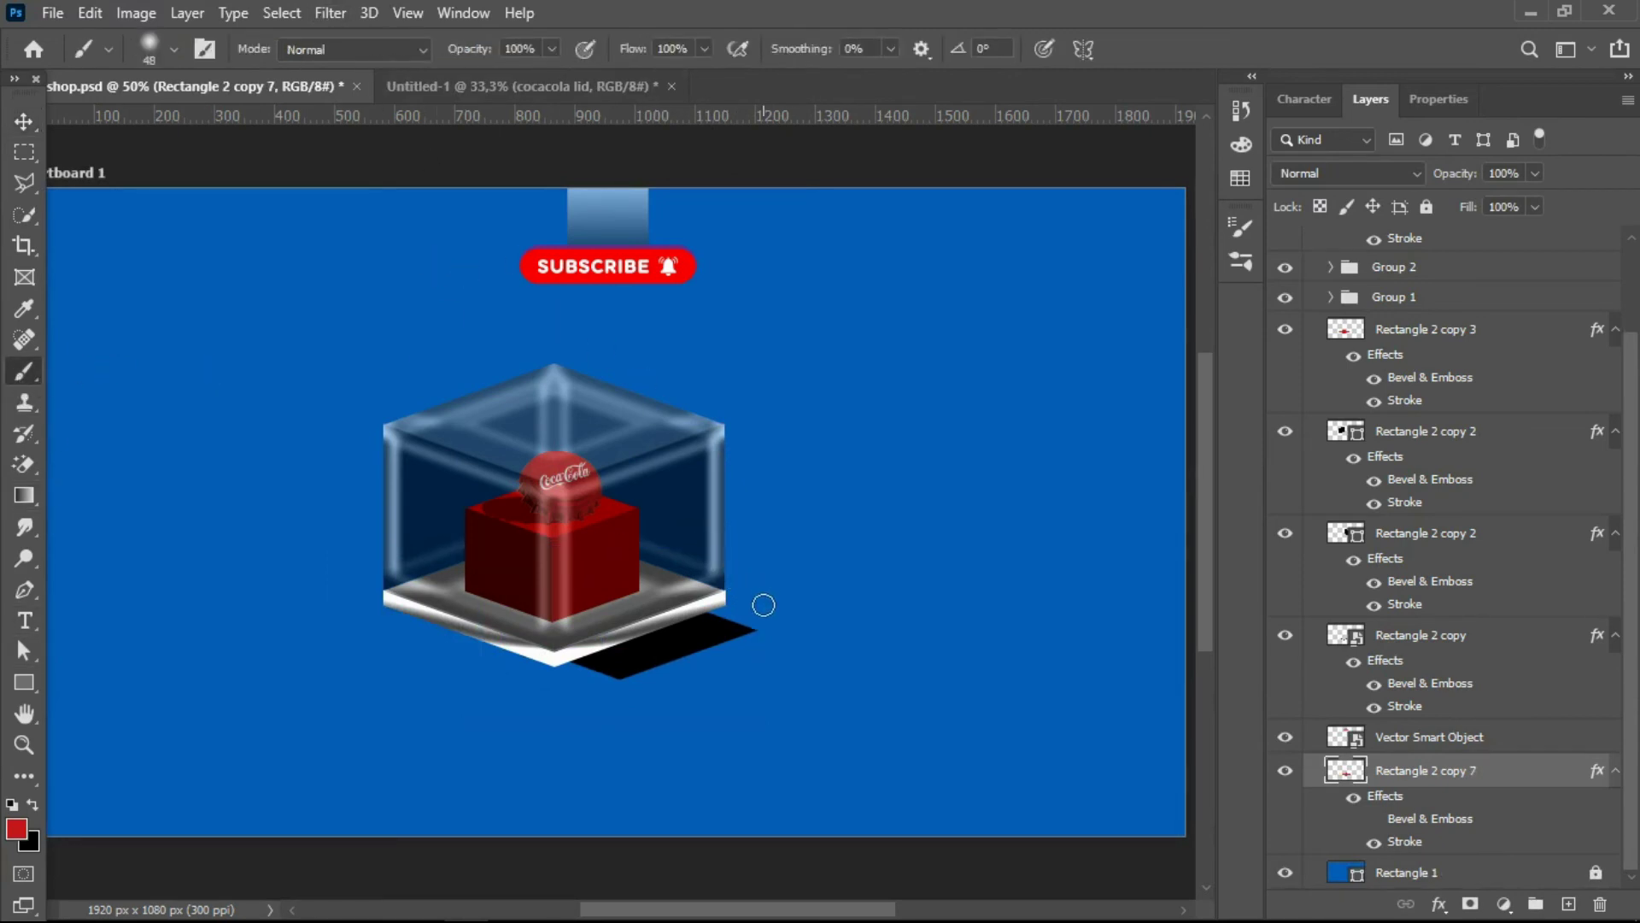
pyautogui.click(1241, 261)
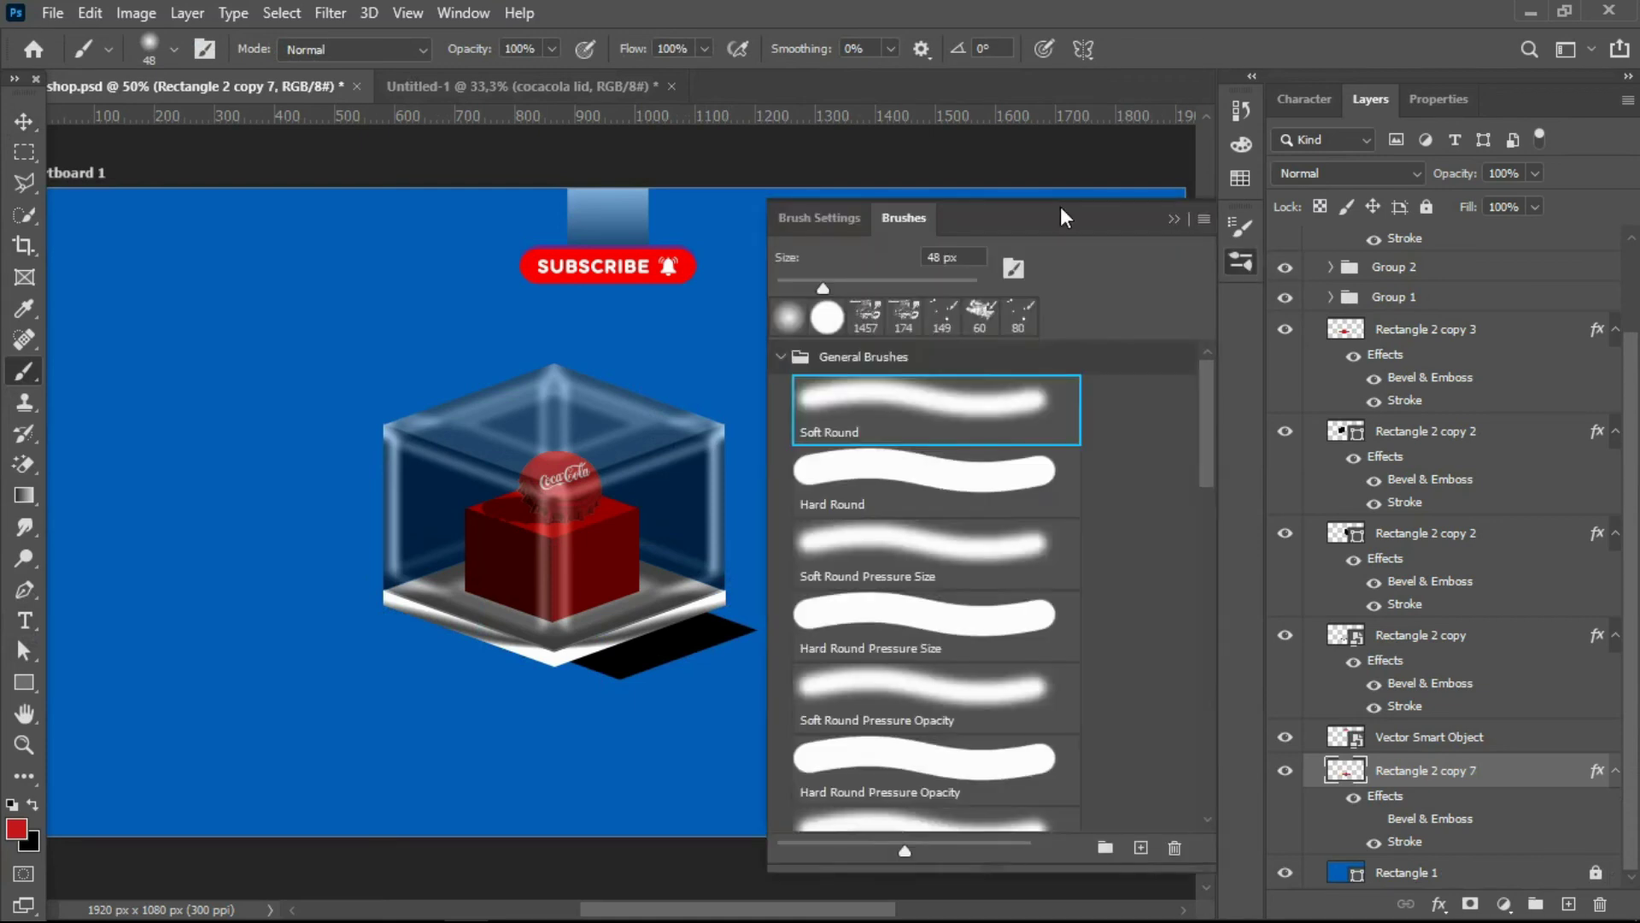
pyautogui.click(369, 51)
pyautogui.click(361, 125)
pyautogui.click(1167, 219)
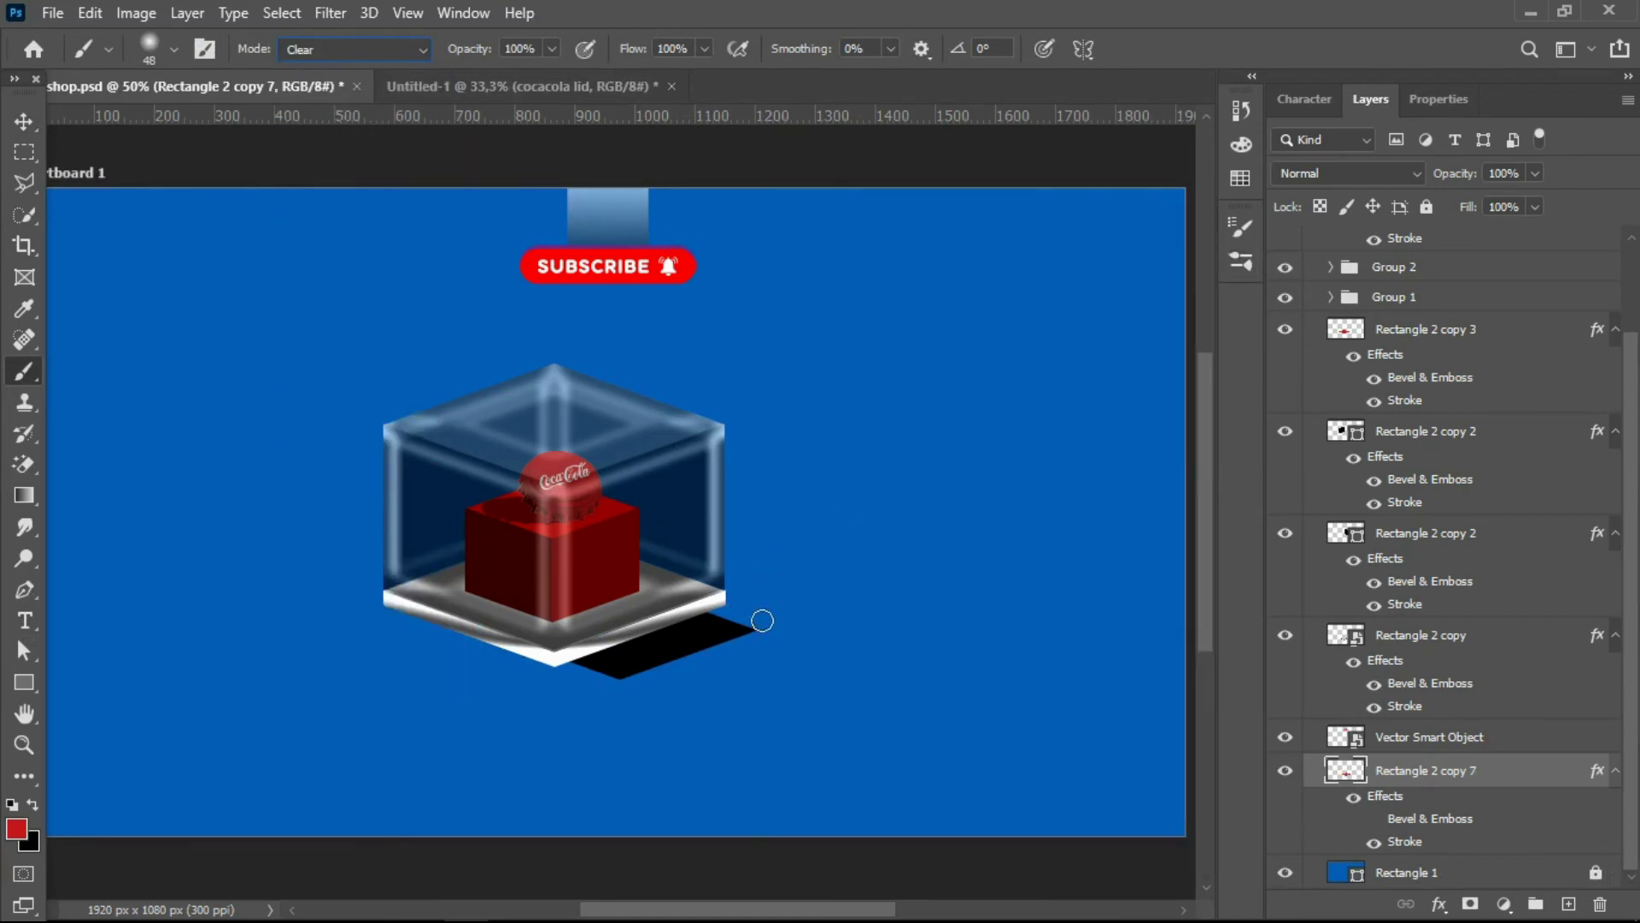
pyautogui.moveTo(751, 629); pyautogui.dragTo(546, 709)
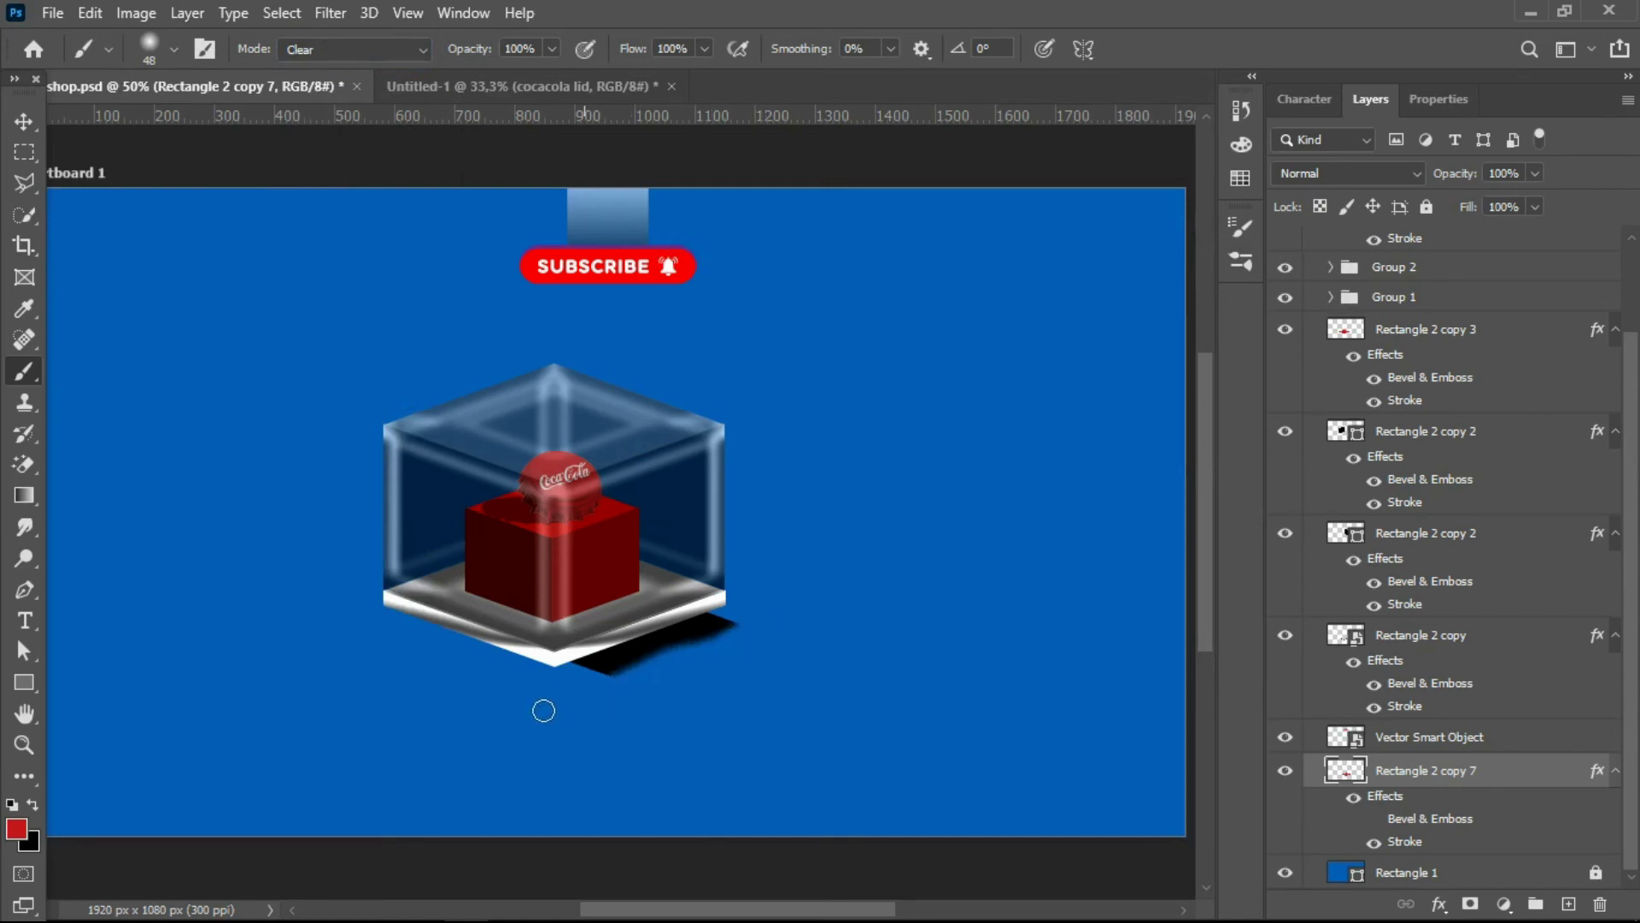
pyautogui.moveTo(760, 618); pyautogui.dragTo(617, 737)
# - Set the shadow layer to 49% opacity, trying and undoing another erase stroke
pyautogui.click(24, 121)
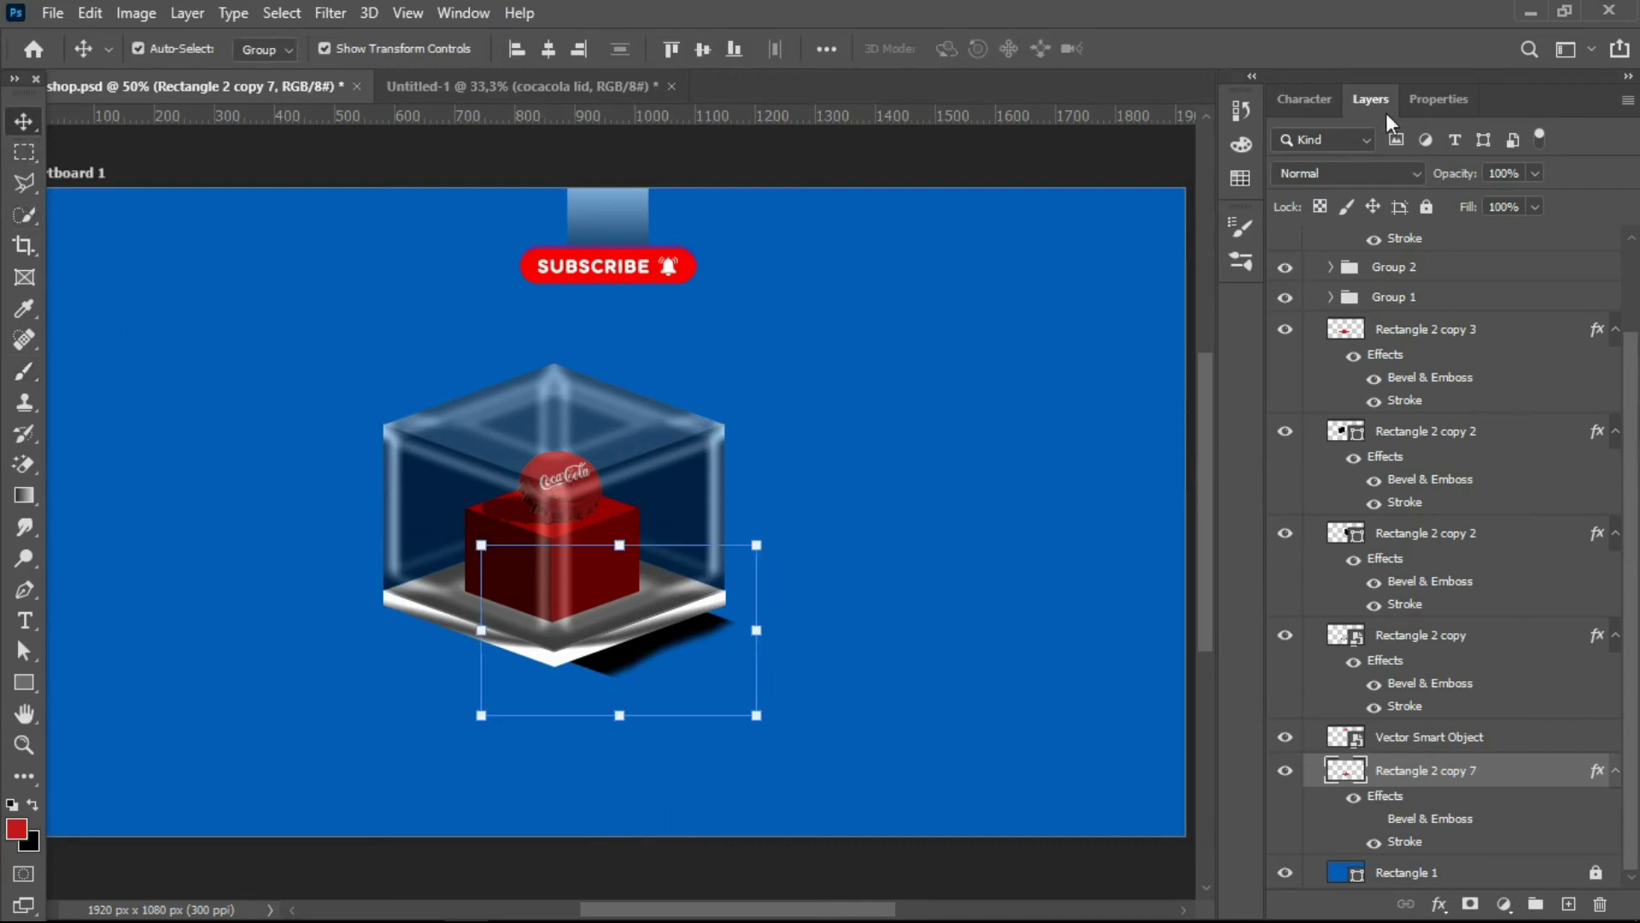
pyautogui.moveTo(1535, 173); pyautogui.dragTo(1483, 203)
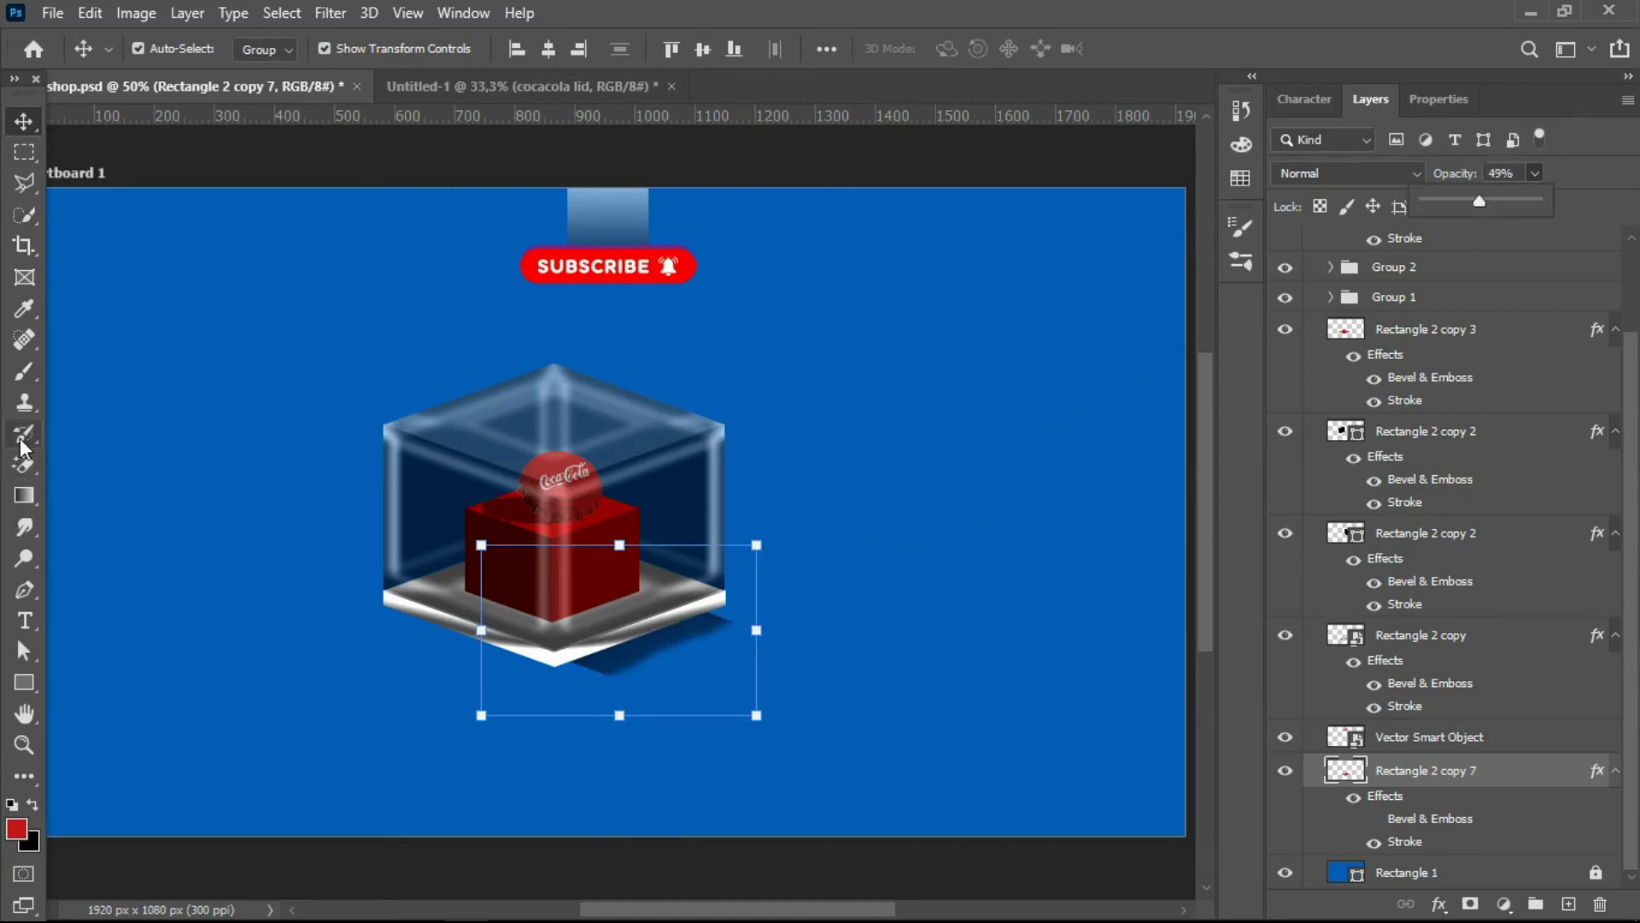
pyautogui.click(24, 371)
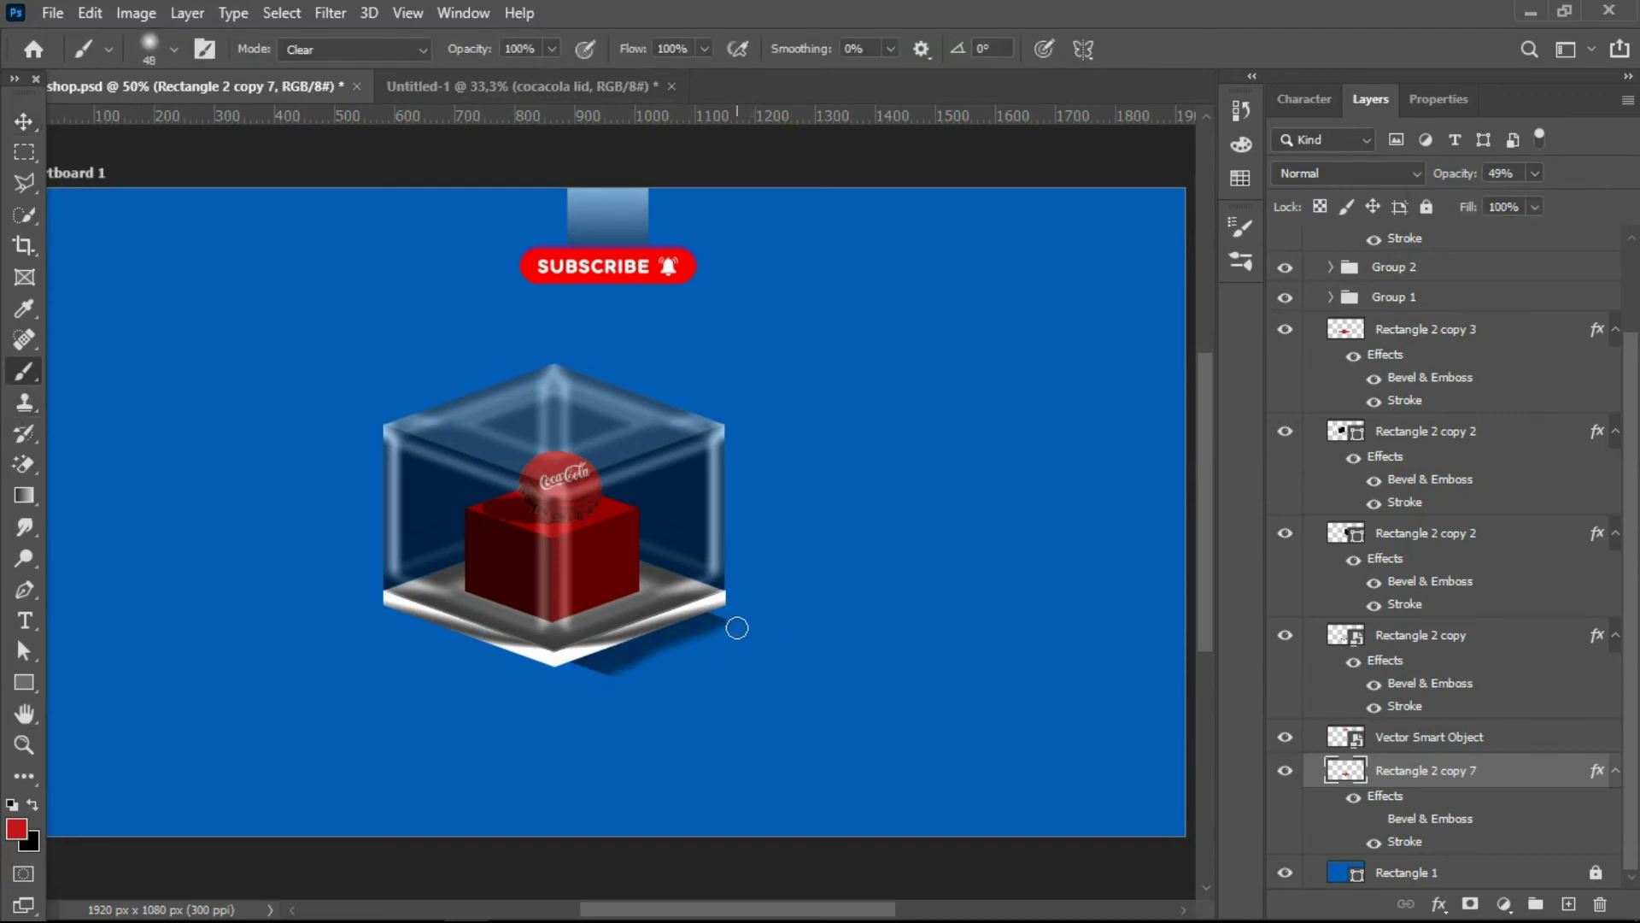
pyautogui.moveTo(604, 680); pyautogui.dragTo(498, 625)
pyautogui.hotkey('ctrl', 'z')
# - Enlarge the shadow to 126.48% and shift it up-right
pyautogui.click(24, 121)
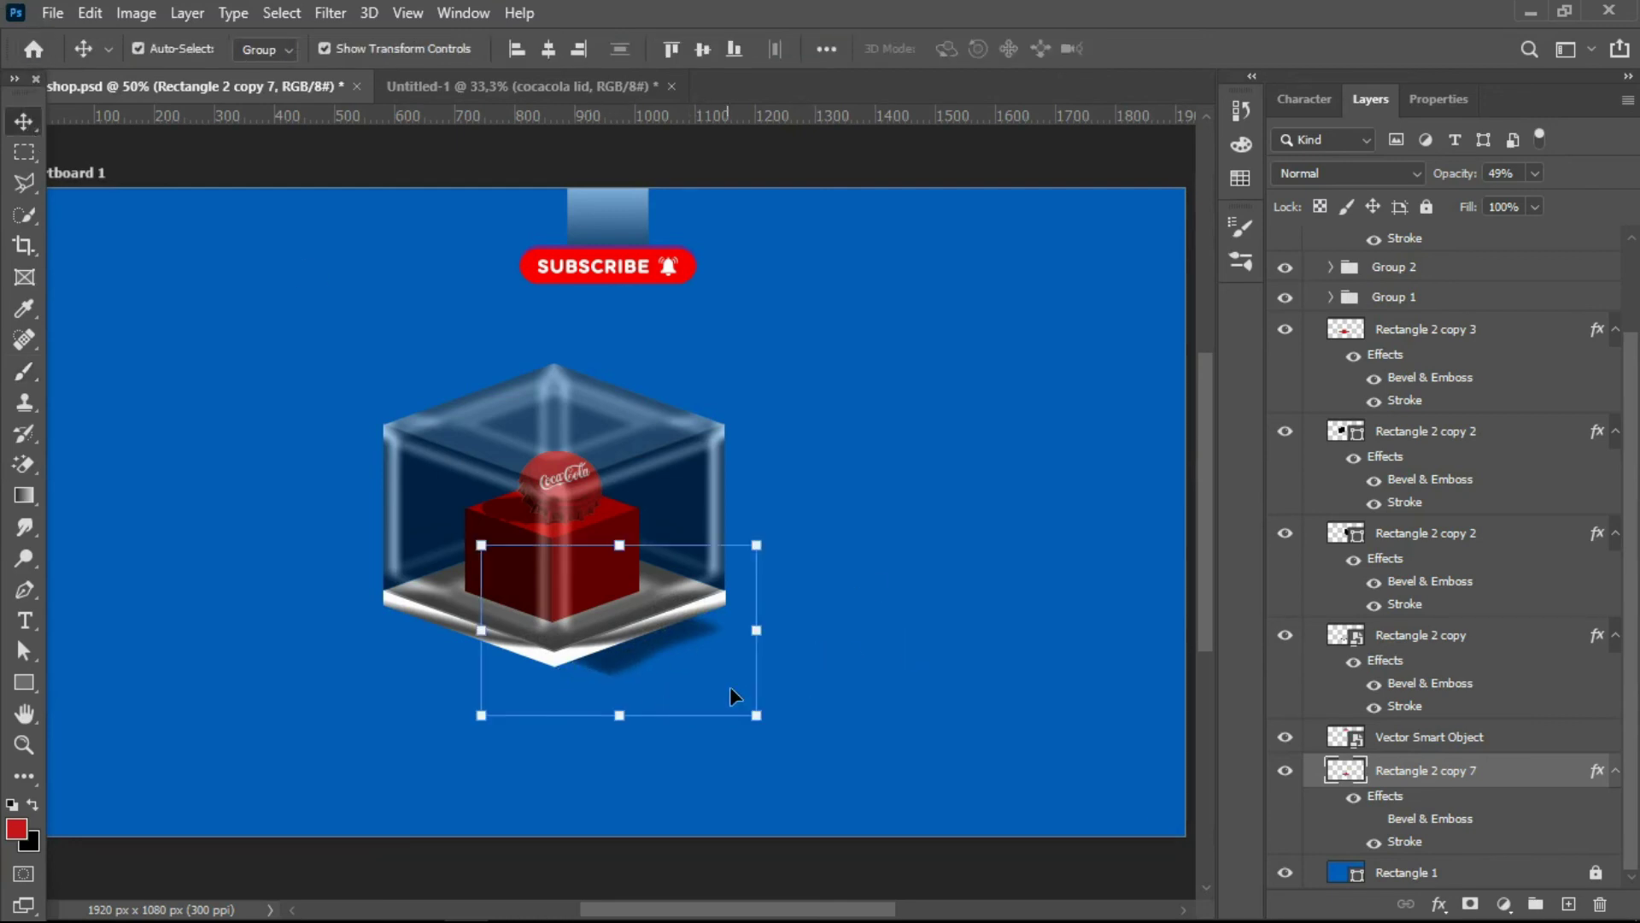
pyautogui.moveTo(619, 717); pyautogui.dragTo(621, 763)
pyautogui.moveTo(647, 669)
pyautogui.mouseDown()
pyautogui.moveTo(673, 647)
pyautogui.moveTo(656, 647)
pyautogui.mouseUp()
pyautogui.press('Return')
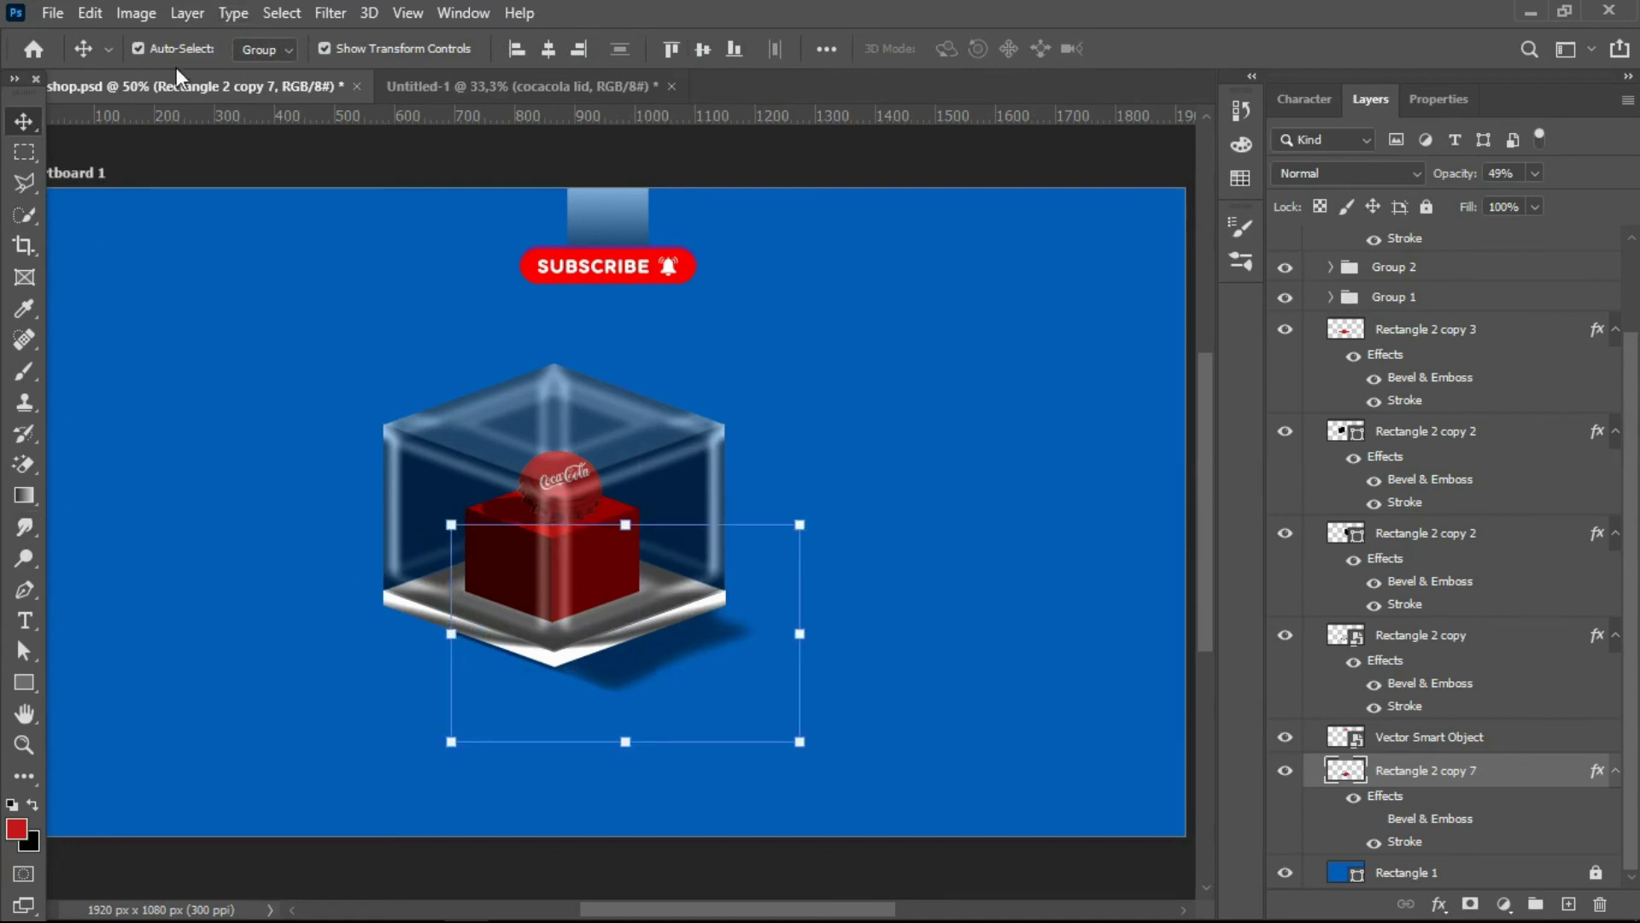
# - Set the brush to 146 px and try an erase under the box, then undo it
pyautogui.click(40, 376)
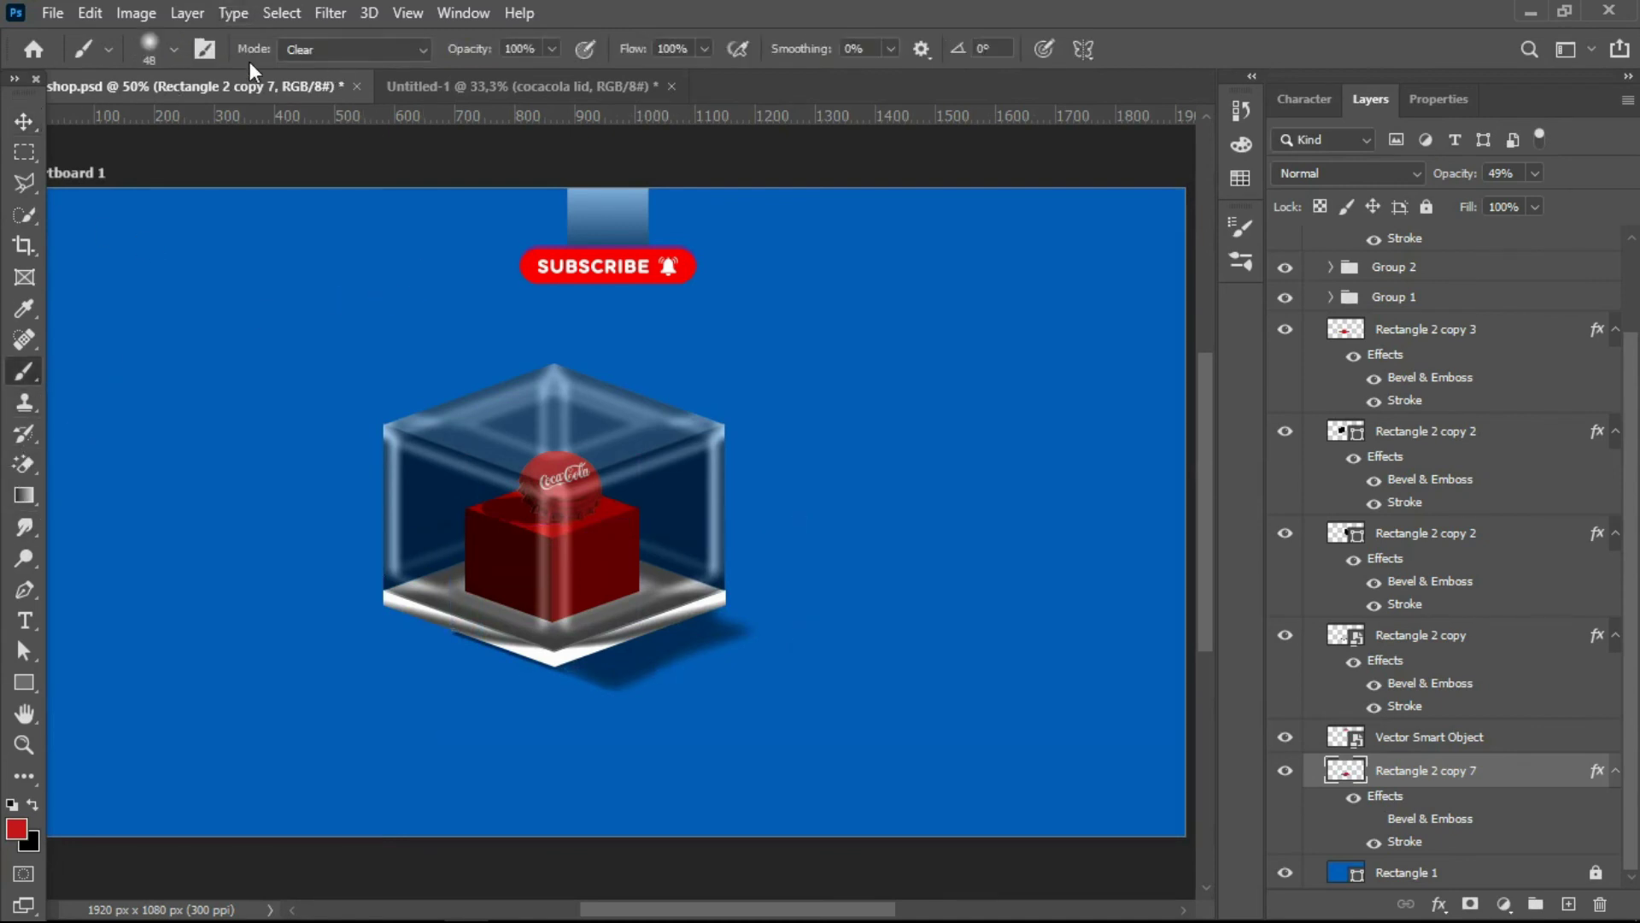
pyautogui.click(162, 49)
pyautogui.click(228, 124)
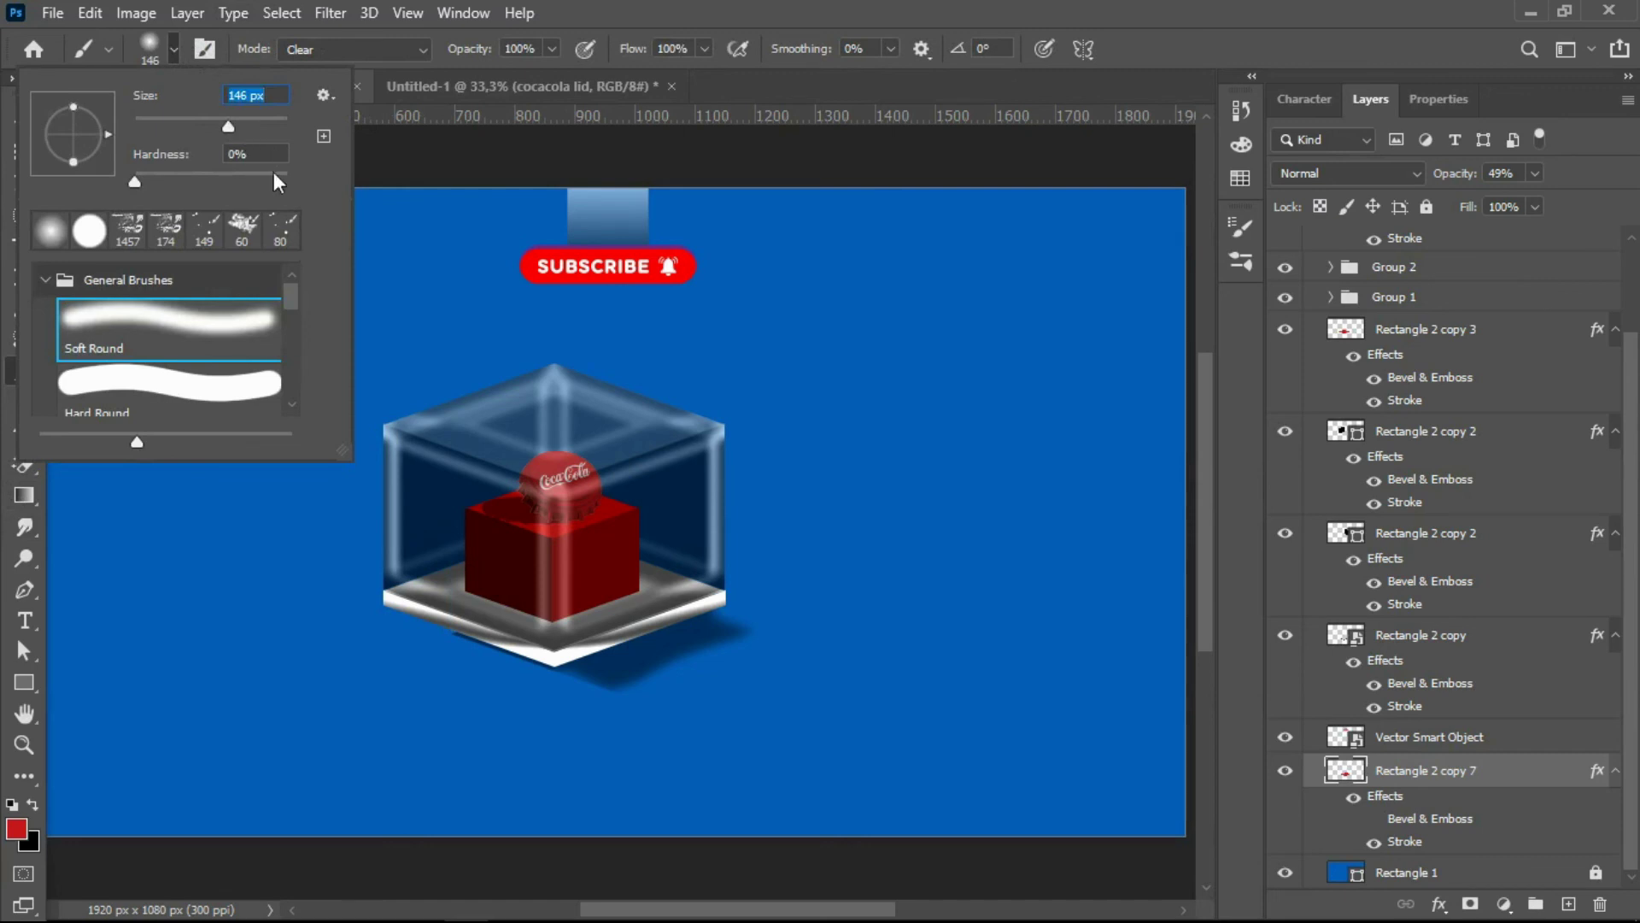
pyautogui.press('Return')
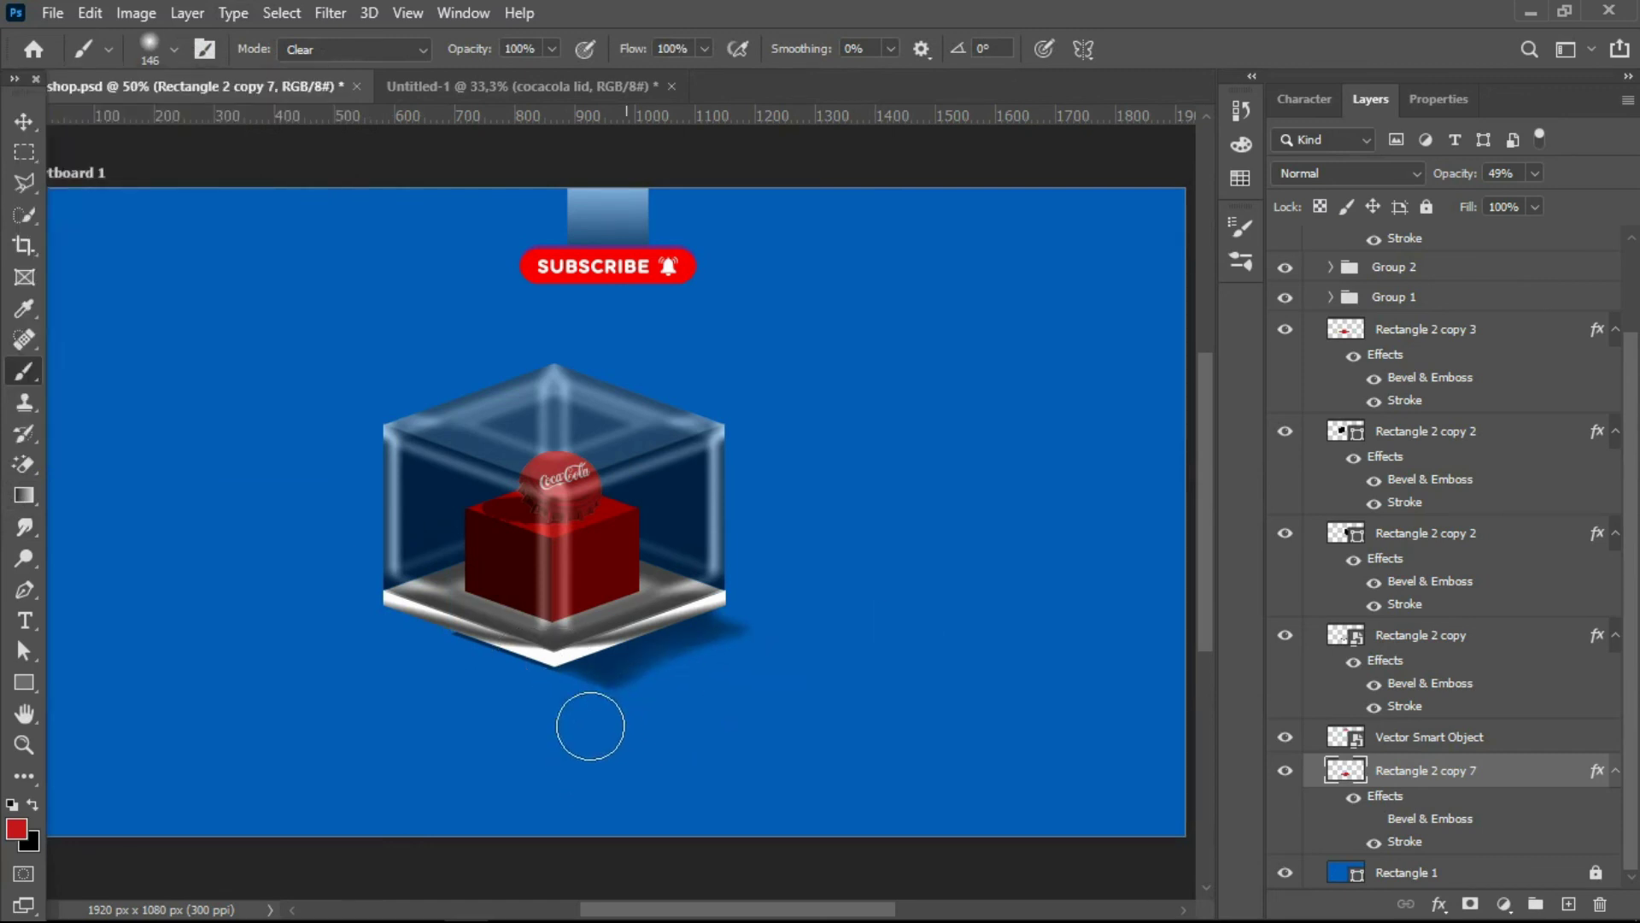
pyautogui.moveTo(713, 639); pyautogui.dragTo(568, 659)
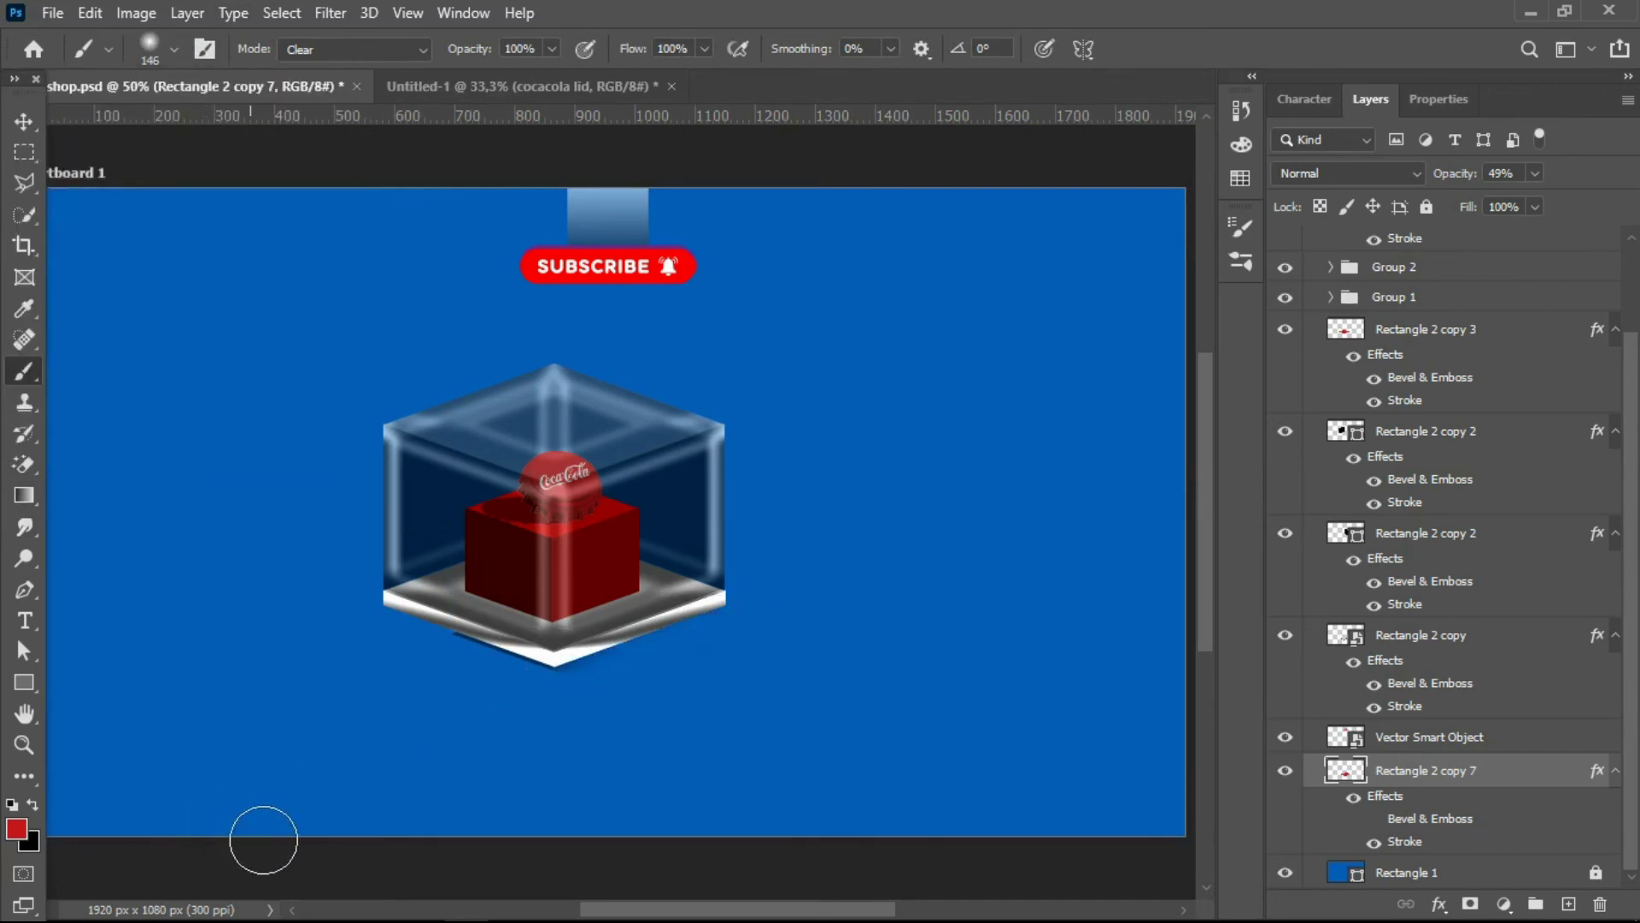
pyautogui.hotkey('ctrl', 'z')
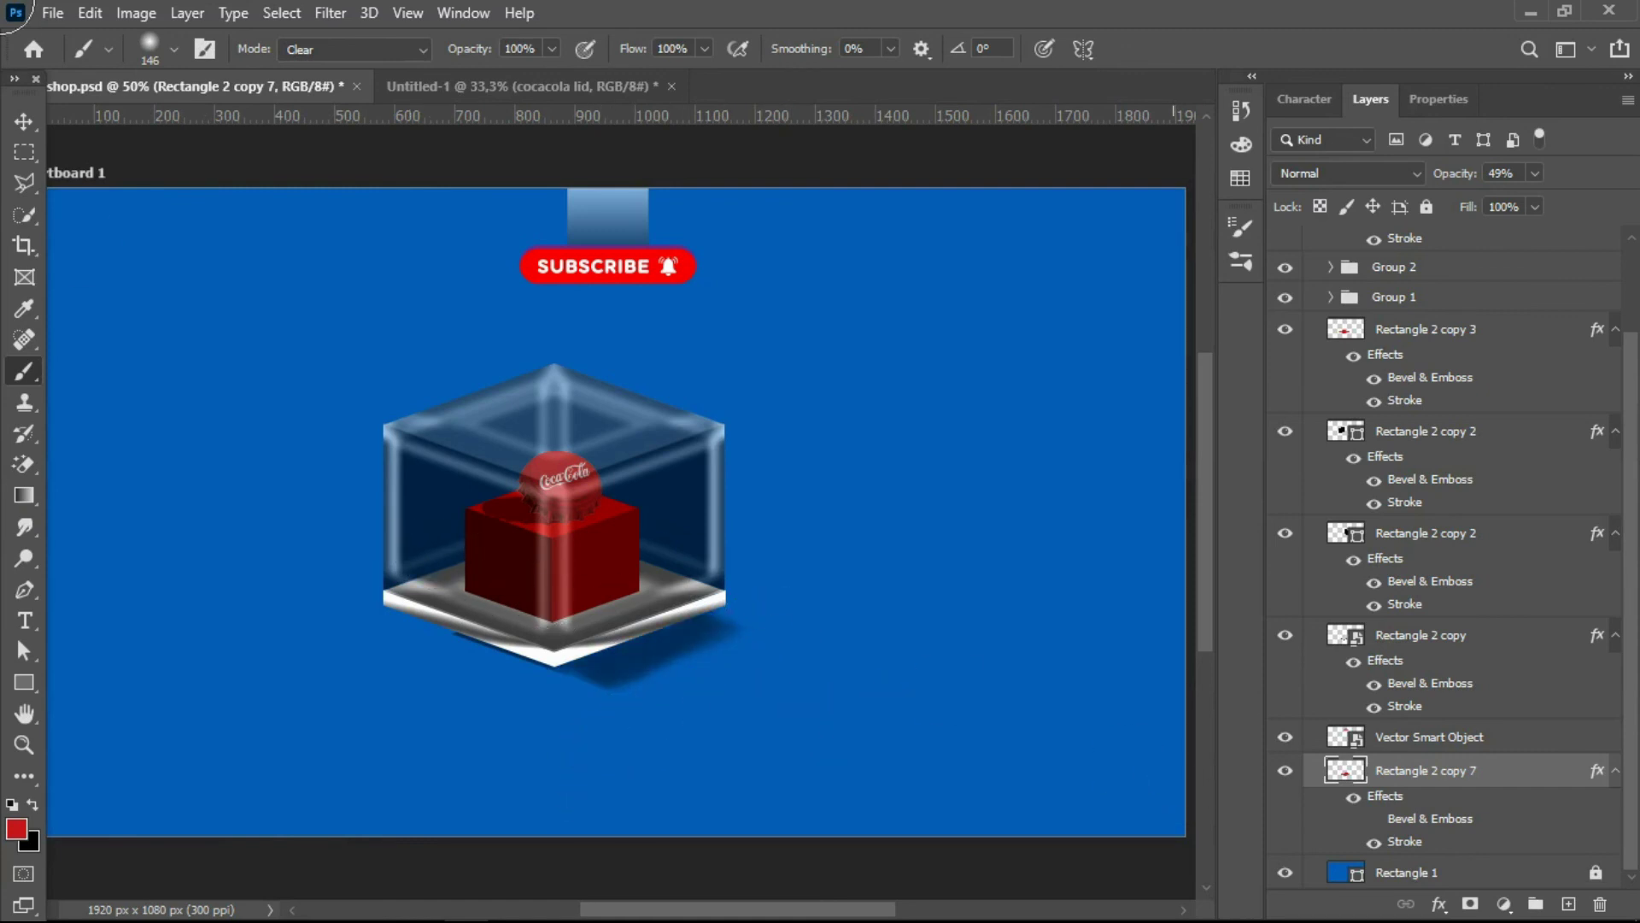
# - Shift the shadow slightly right and duplicate it to the lower left
pyautogui.click(40, 122)
pyautogui.moveTo(680, 645); pyautogui.dragTo(694, 645)
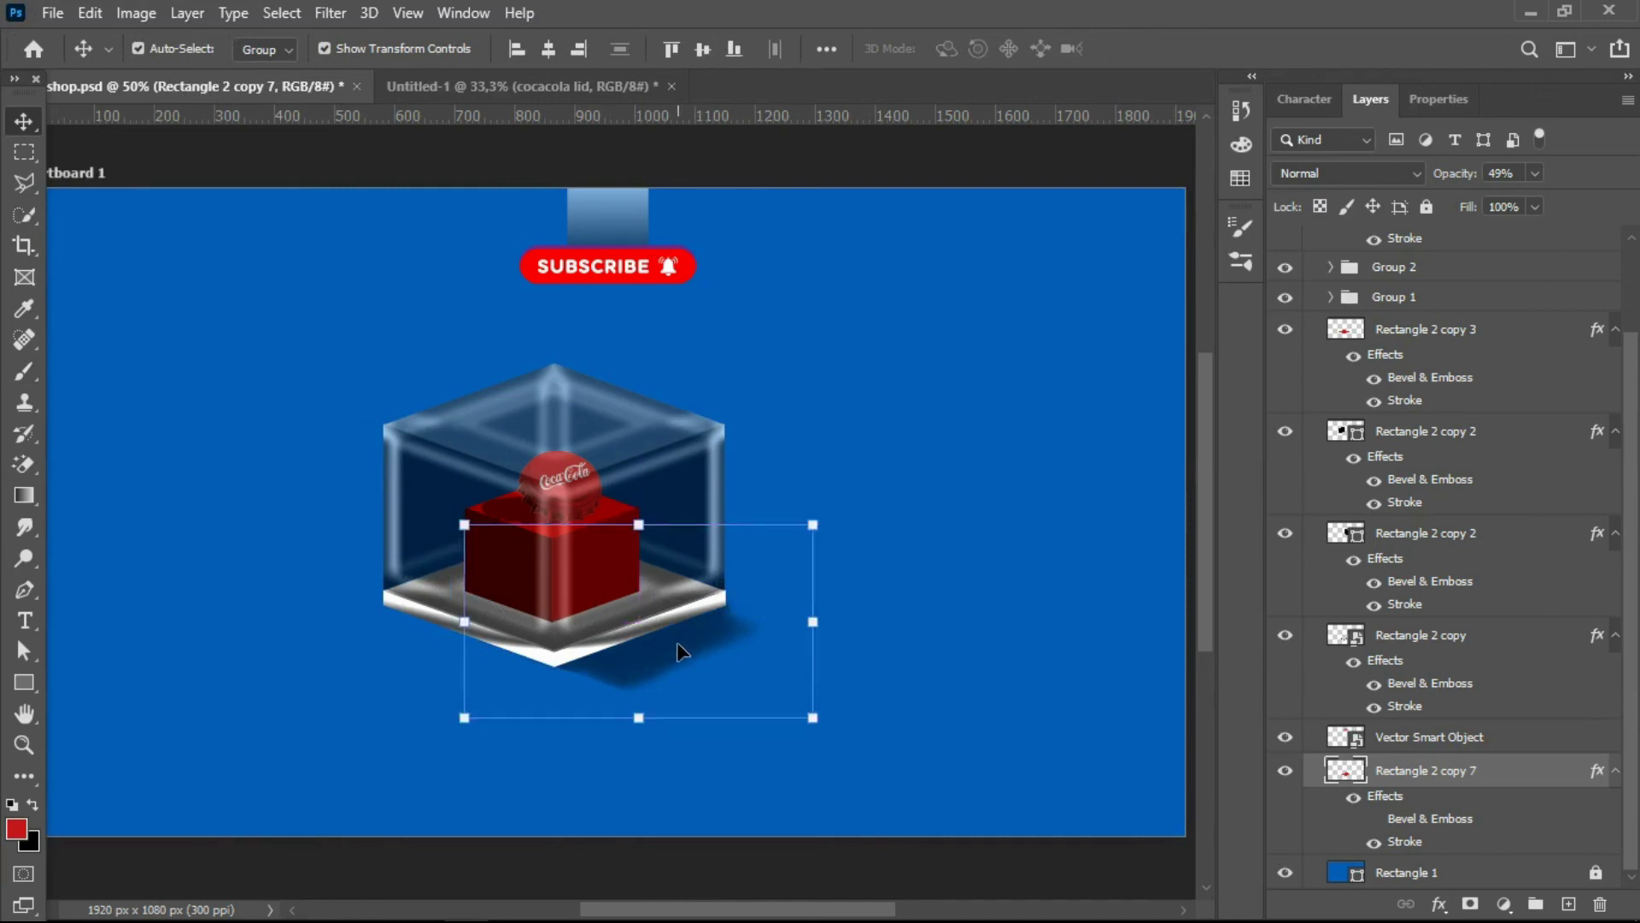
pyautogui.moveTo(681, 654); pyautogui.dragTo(452, 682)
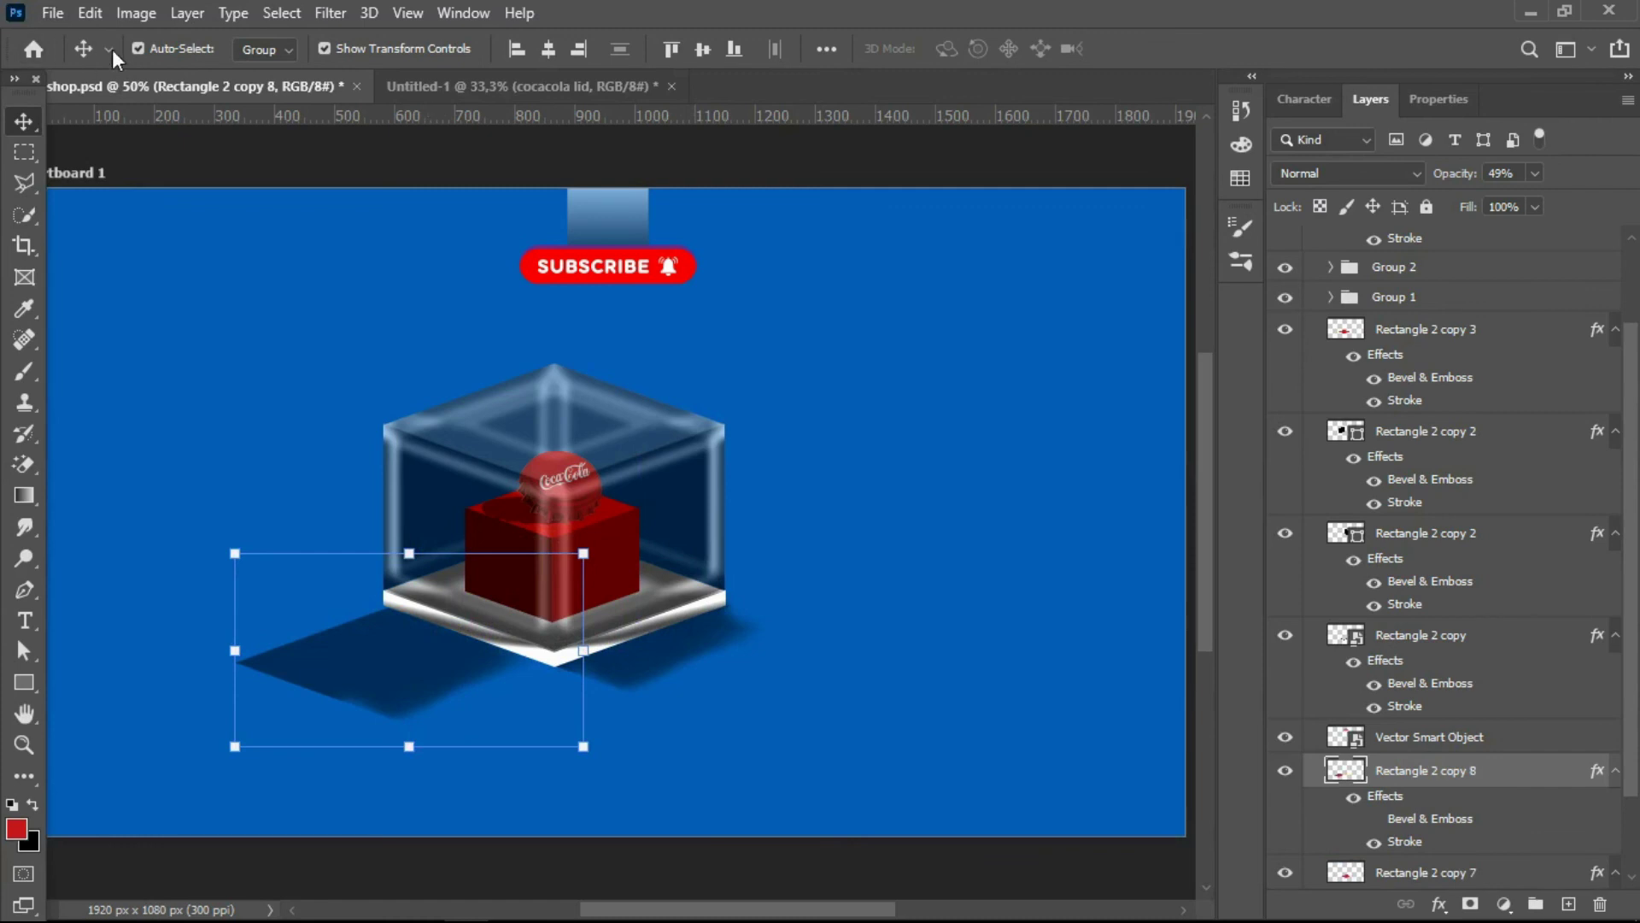
# - Flip the shadow copy horizontally and settle it beneath the glass cube
pyautogui.click(89, 13)
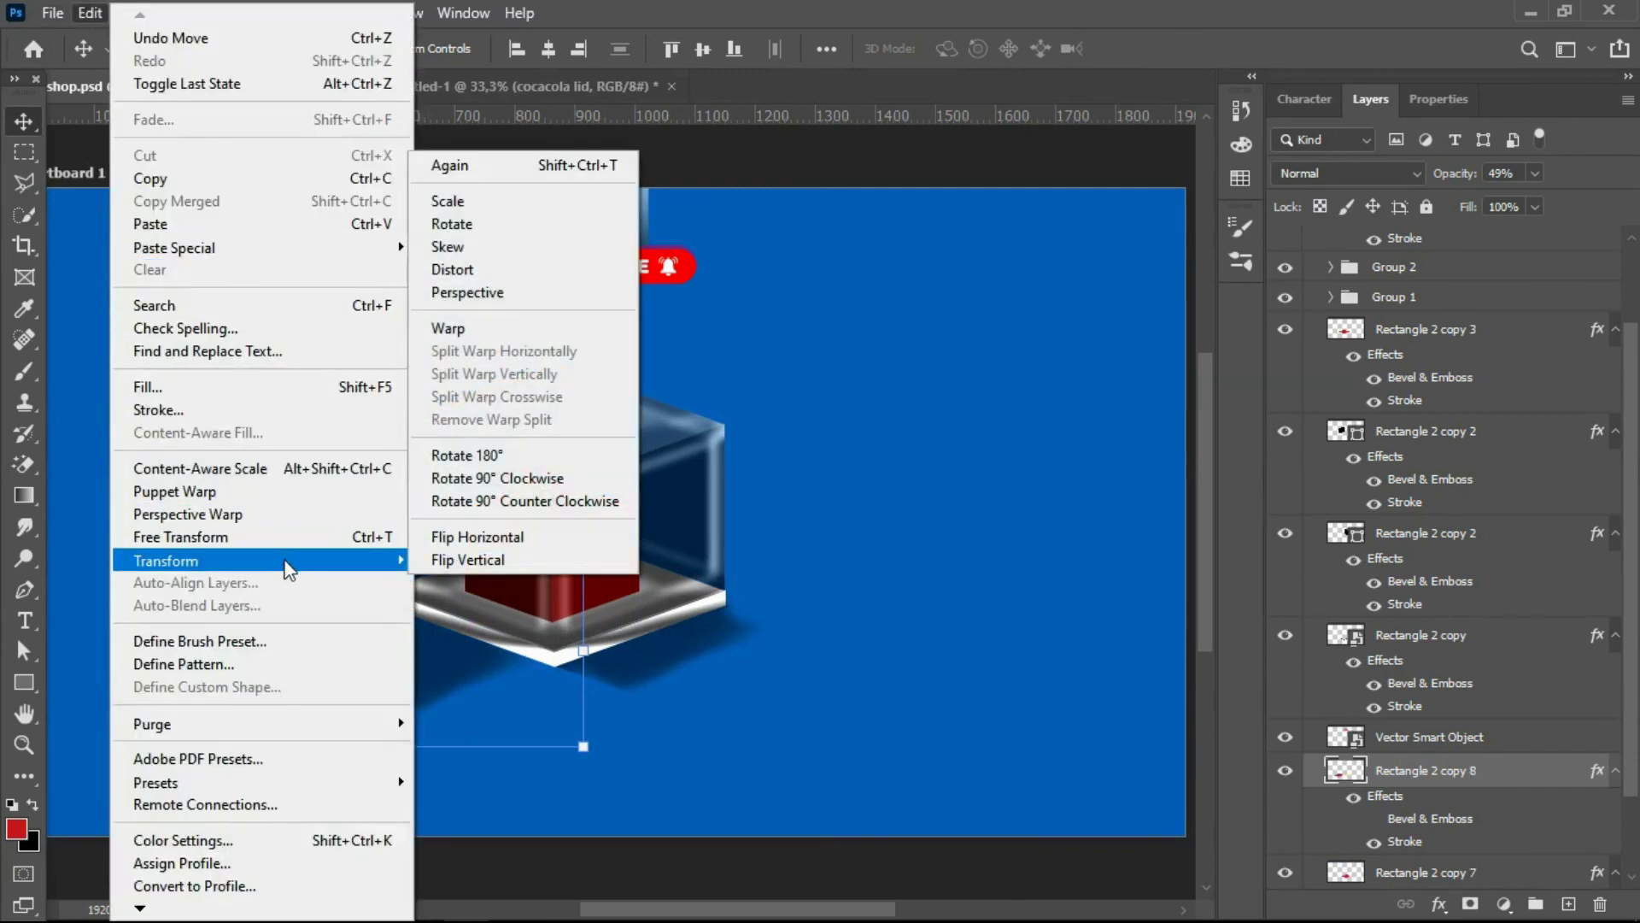
pyautogui.click(474, 531)
pyautogui.moveTo(513, 551)
pyautogui.mouseDown()
pyautogui.moveTo(457, 653)
pyautogui.moveTo(553, 639)
pyautogui.mouseUp()
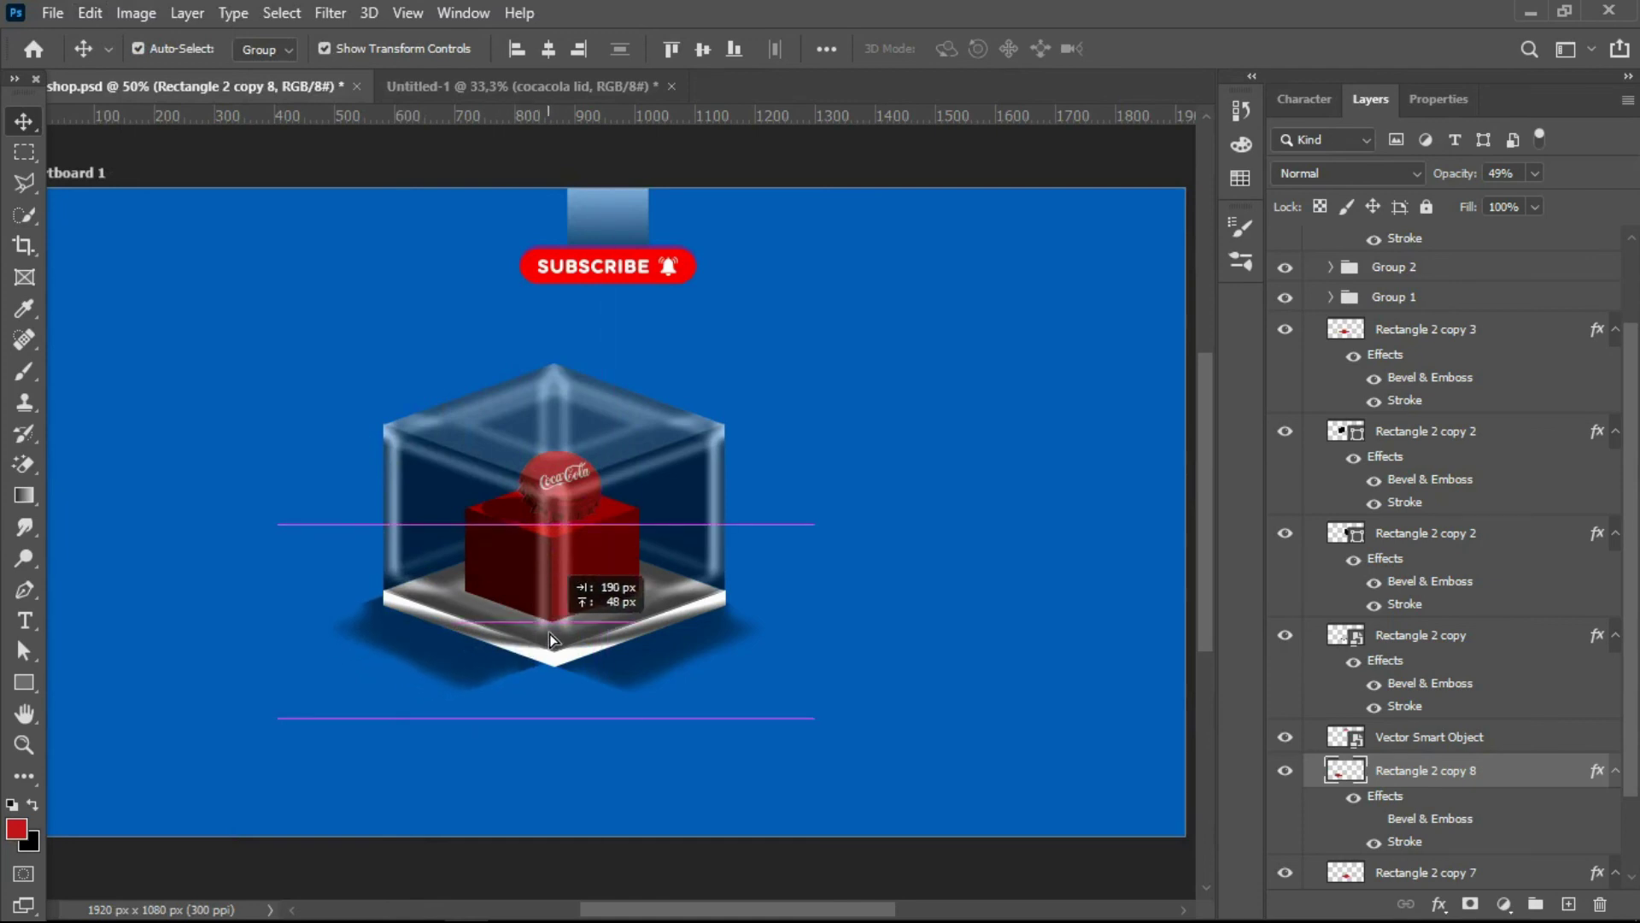
pyautogui.moveTo(554, 639); pyautogui.dragTo(554, 639)
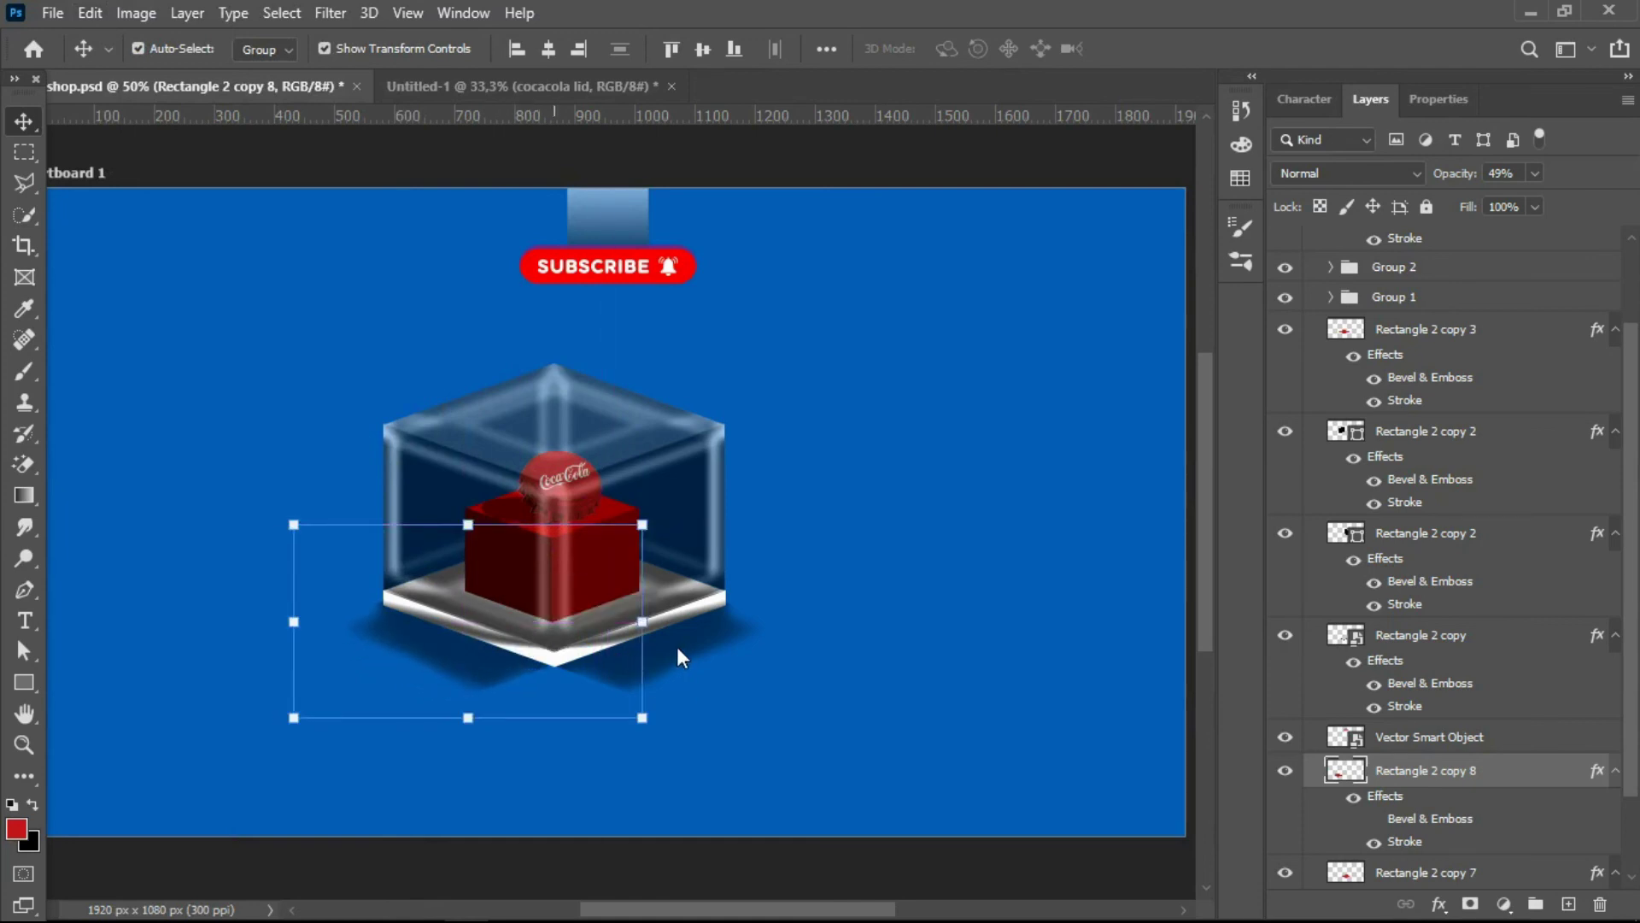
# - Set both shadow layers to 33% opacity
pyautogui.keyDown('shift'); pyautogui.click(720, 629); pyautogui.keyUp('shift')
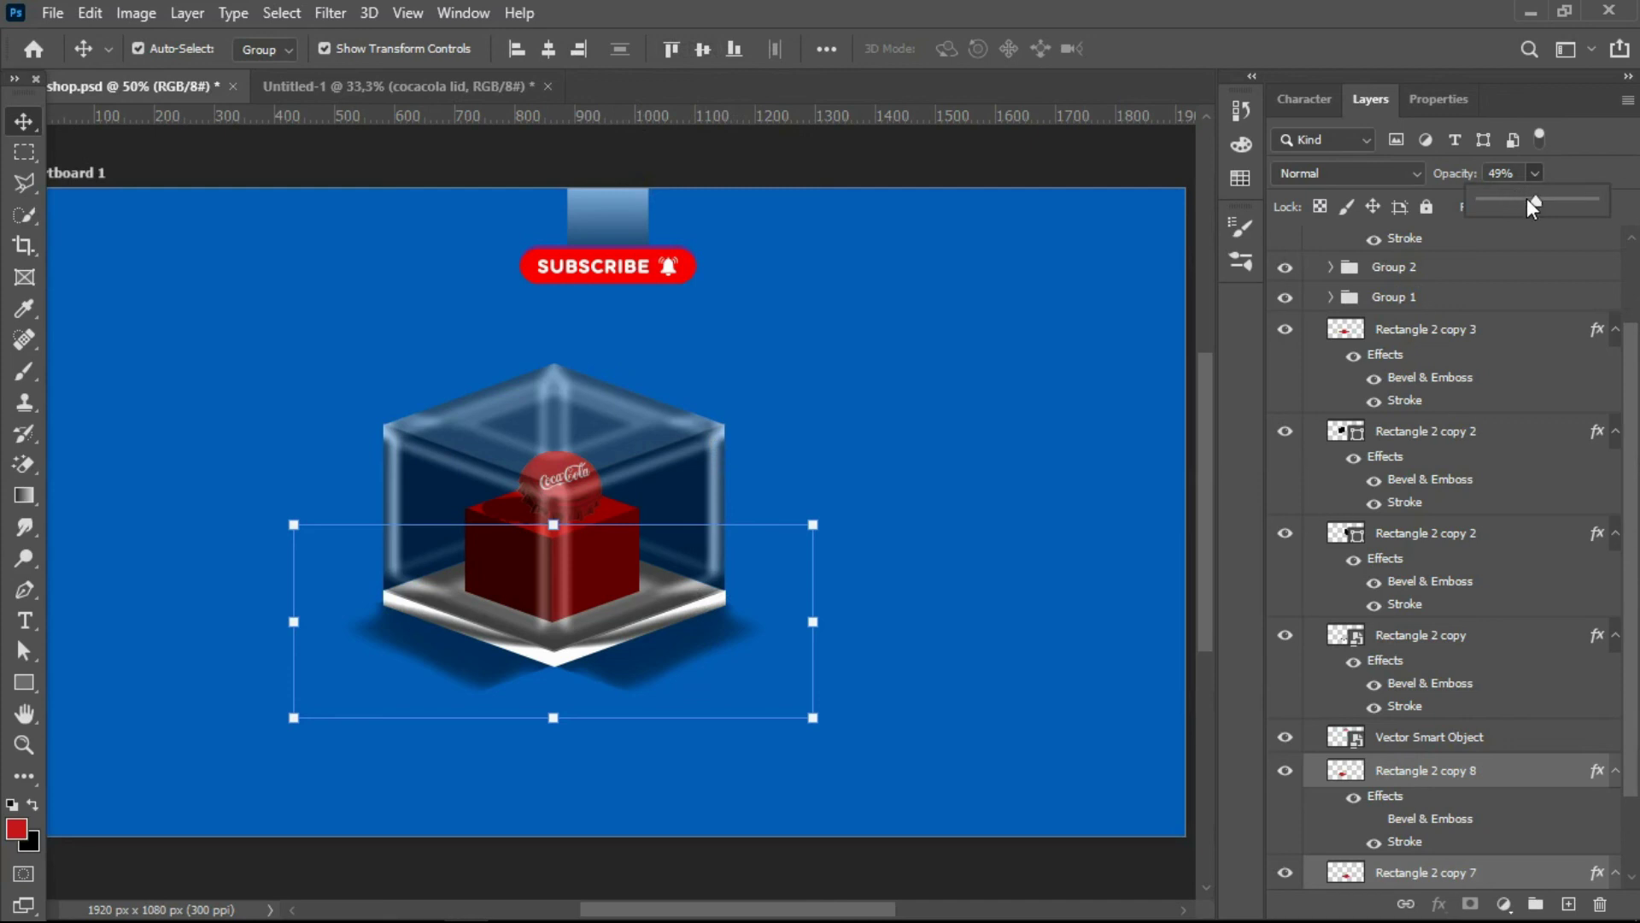
pyautogui.moveTo(1514, 209); pyautogui.dragTo(1542, 220)
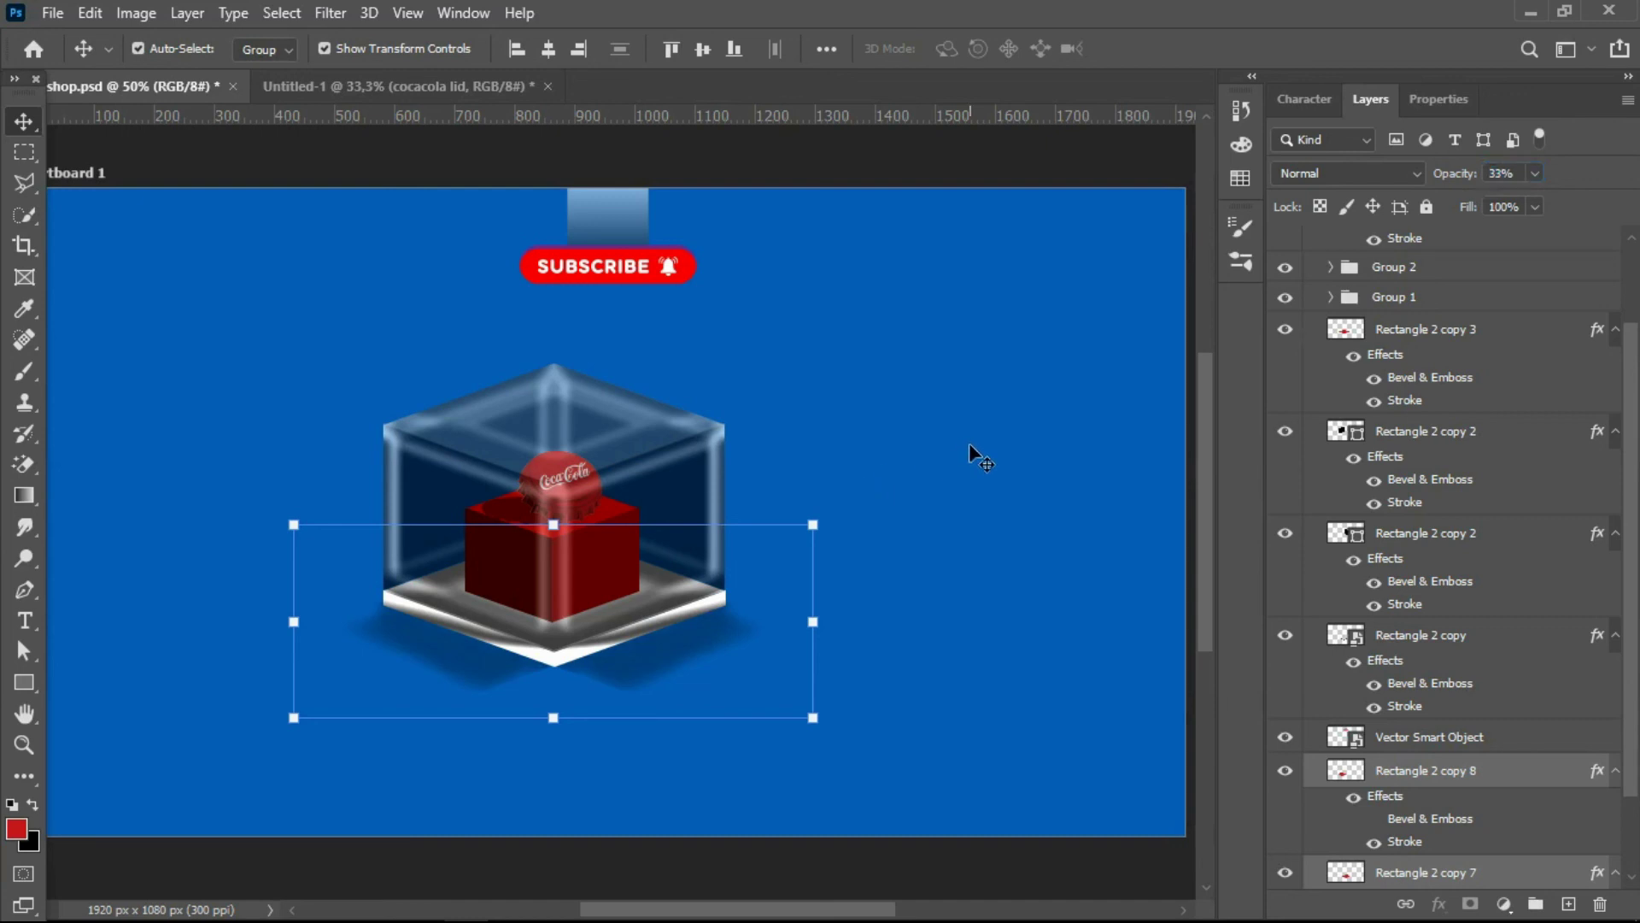
pyautogui.click(981, 474)
# - Move the two floor shadow layers aside to the artboard's top-left corner
pyautogui.hotkey('ctrl', '-')
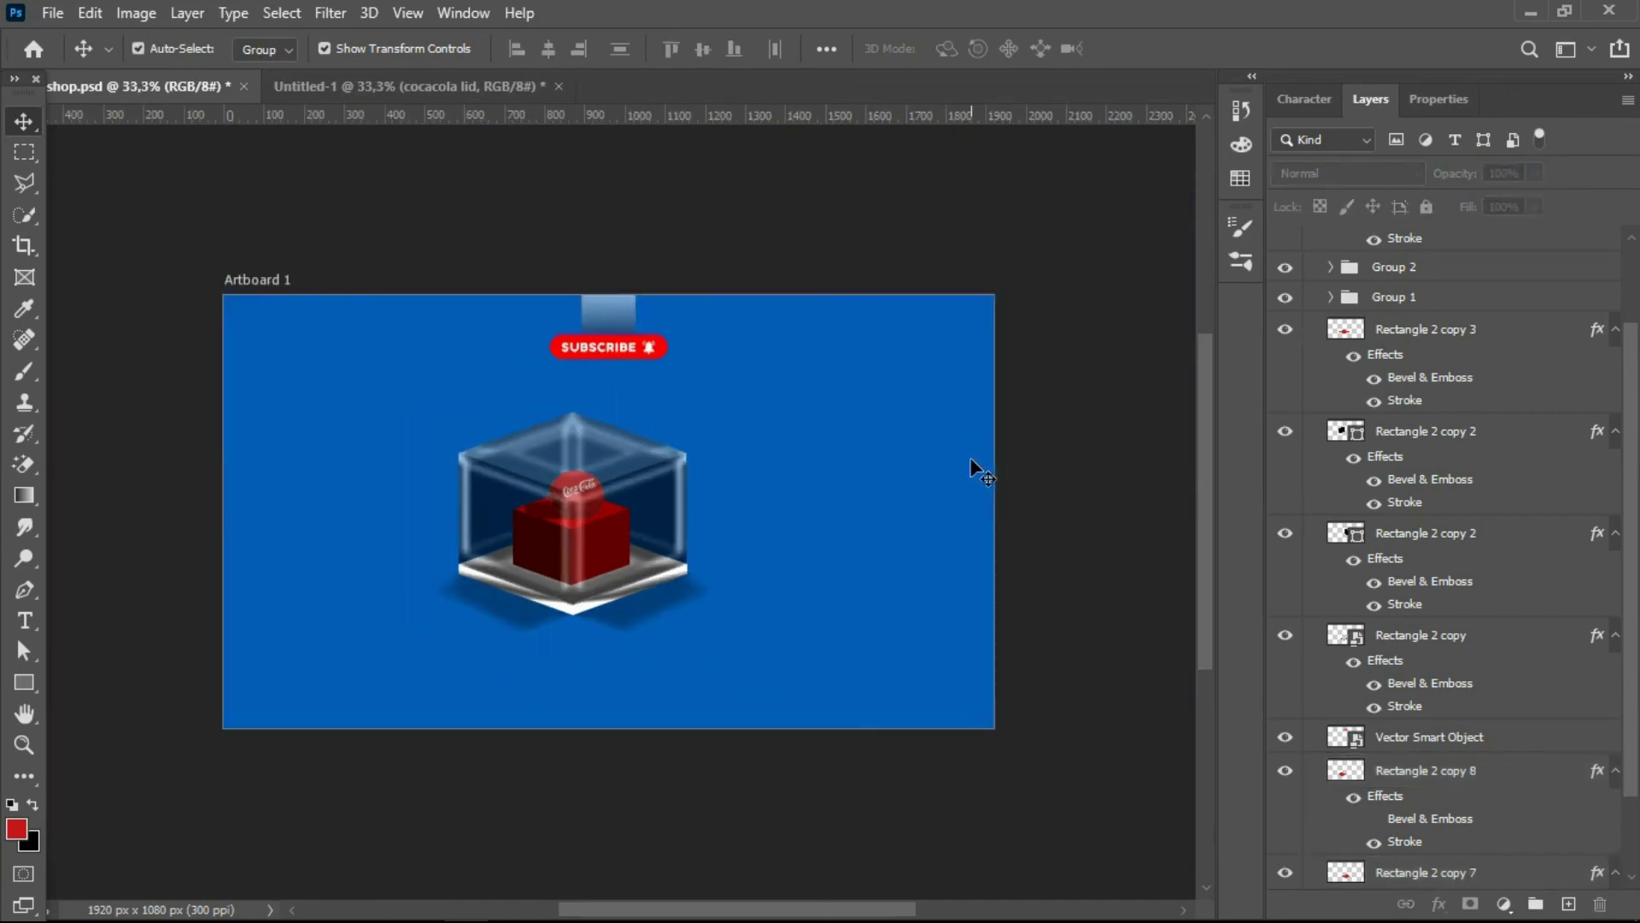
pyautogui.click(659, 597)
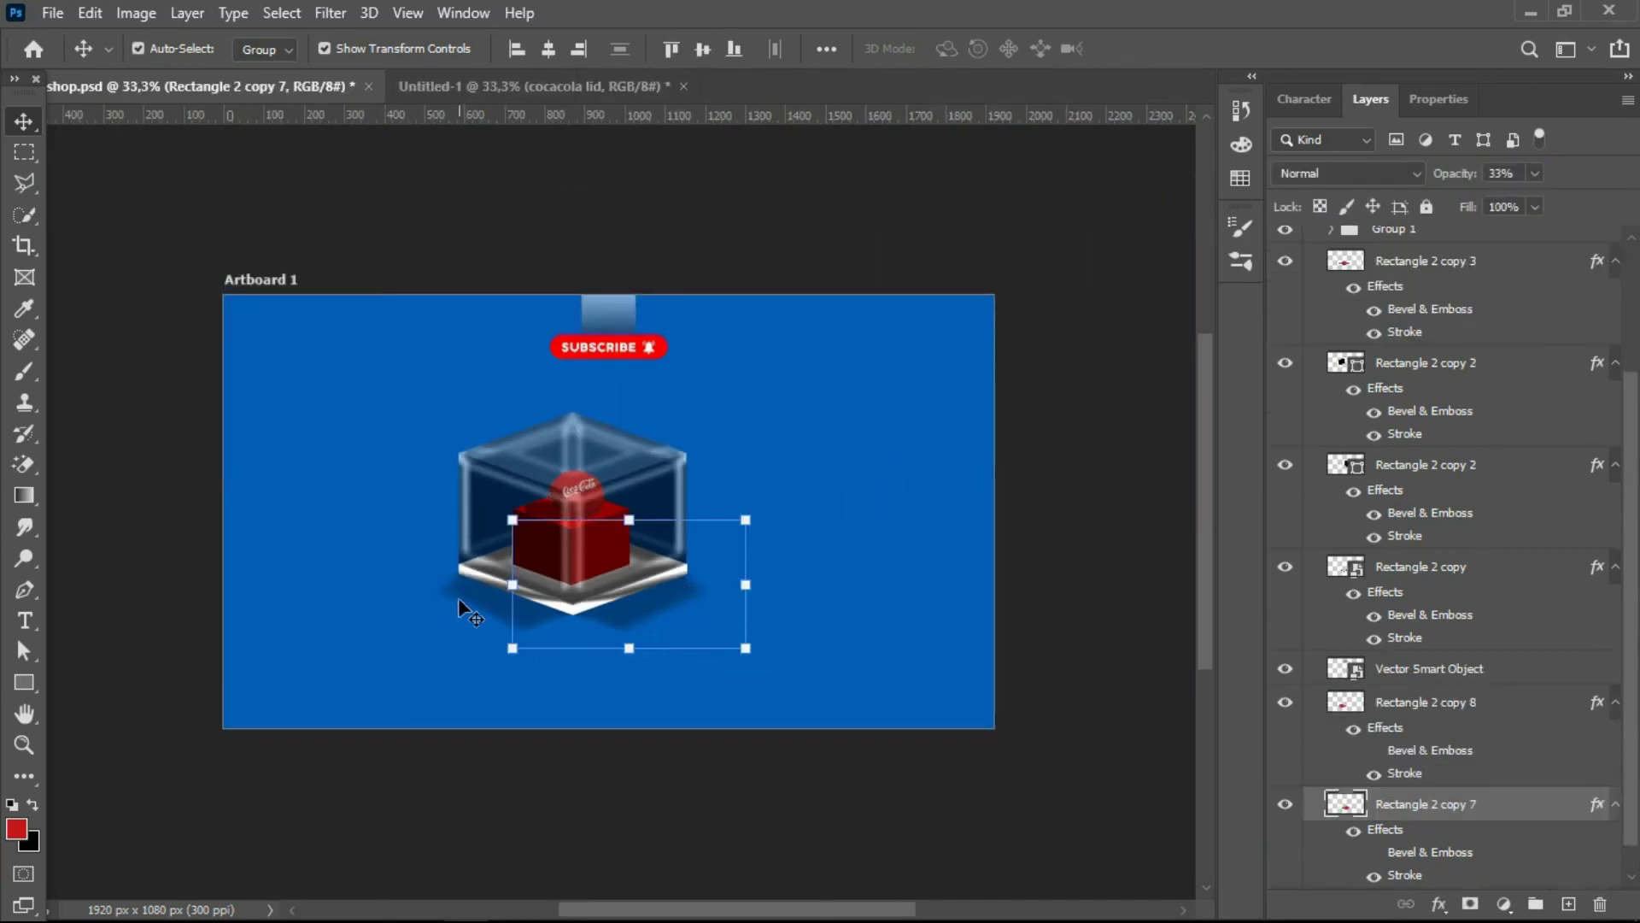
pyautogui.keyDown('shift'); pyautogui.click(478, 609); pyautogui.keyUp('shift')
pyautogui.moveTo(494, 615); pyautogui.dragTo(312, 444)
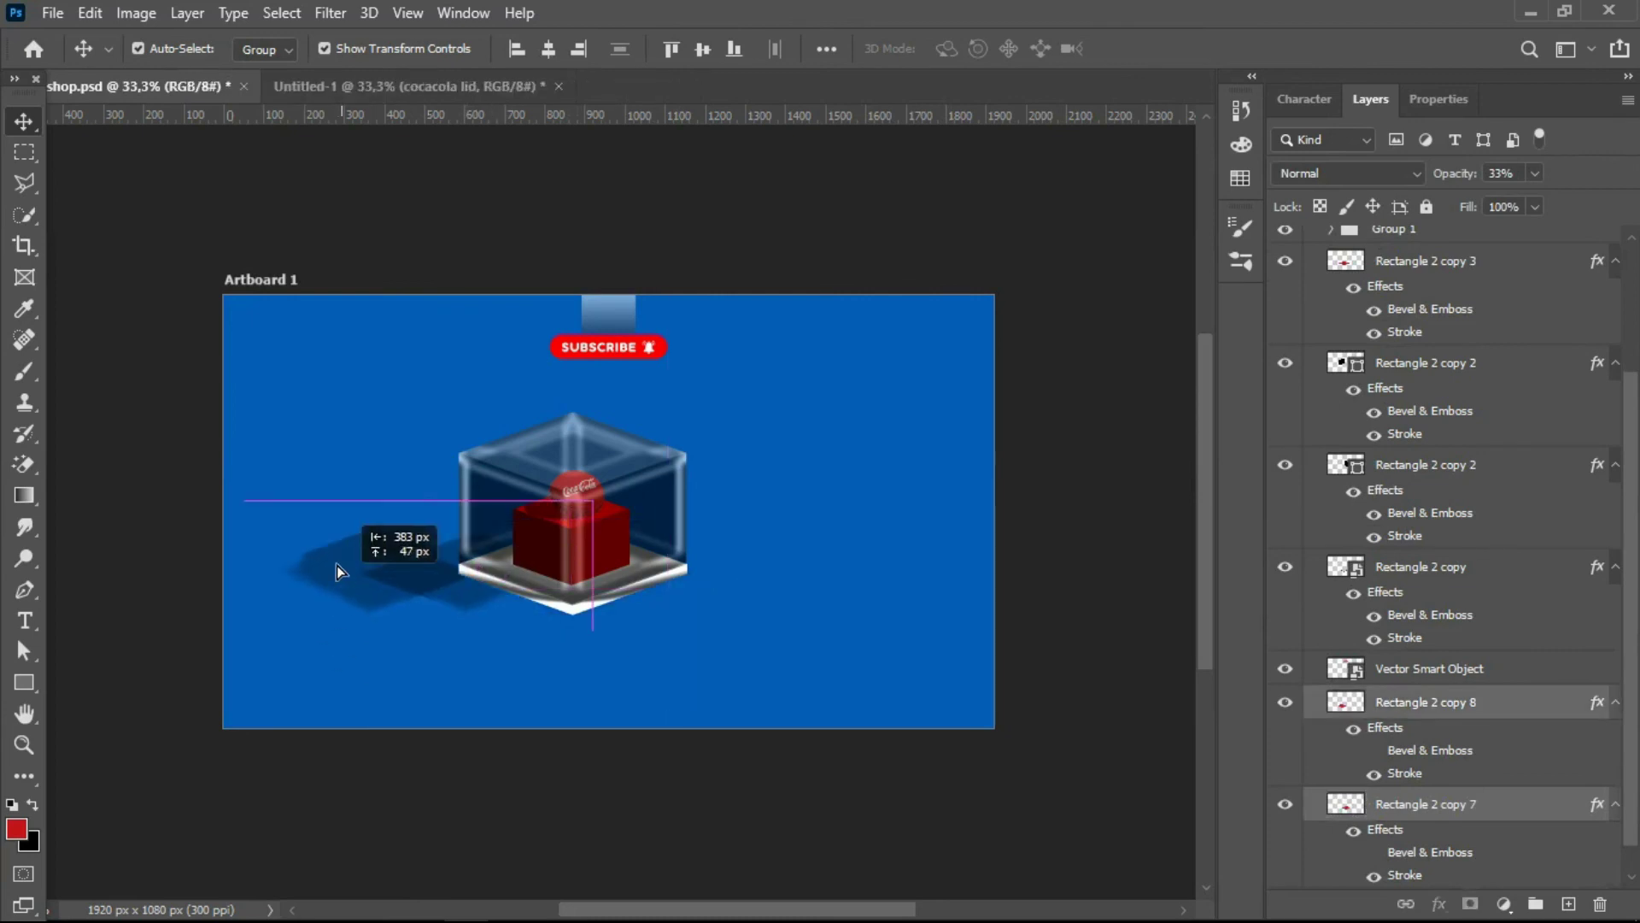
pyautogui.moveTo(428, 628)
pyautogui.mouseDown()
pyautogui.moveTo(637, 500)
pyautogui.moveTo(756, 466)
pyautogui.mouseUp()
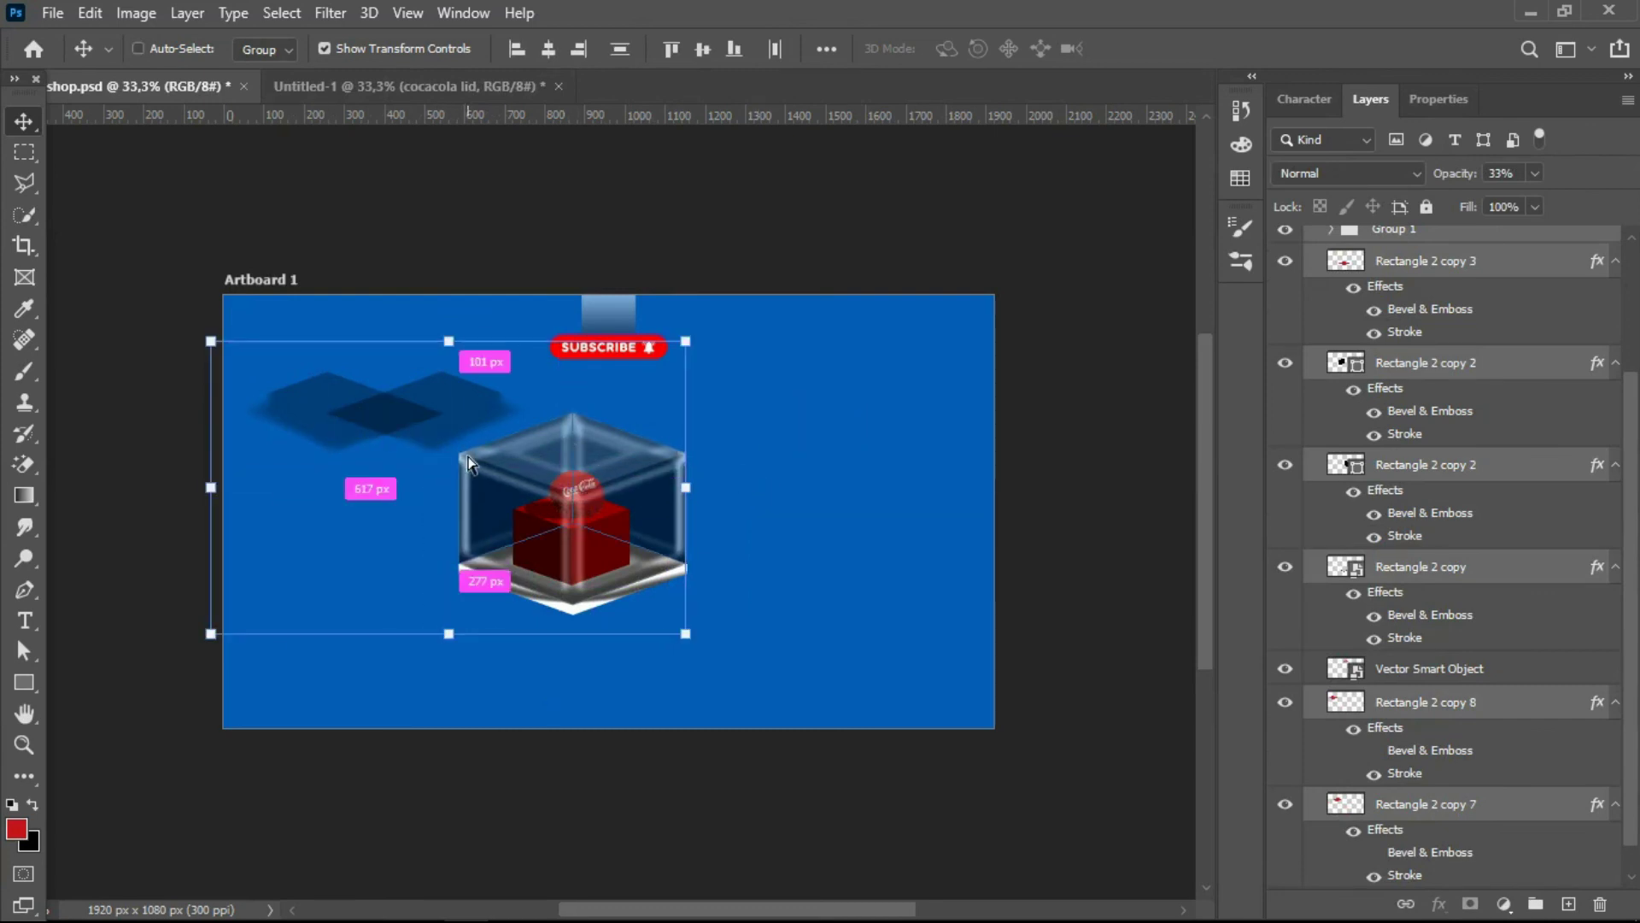
pyautogui.moveTo(367, 377)
pyautogui.mouseDown()
pyautogui.moveTo(401, 423)
pyautogui.moveTo(385, 350)
pyautogui.mouseUp()
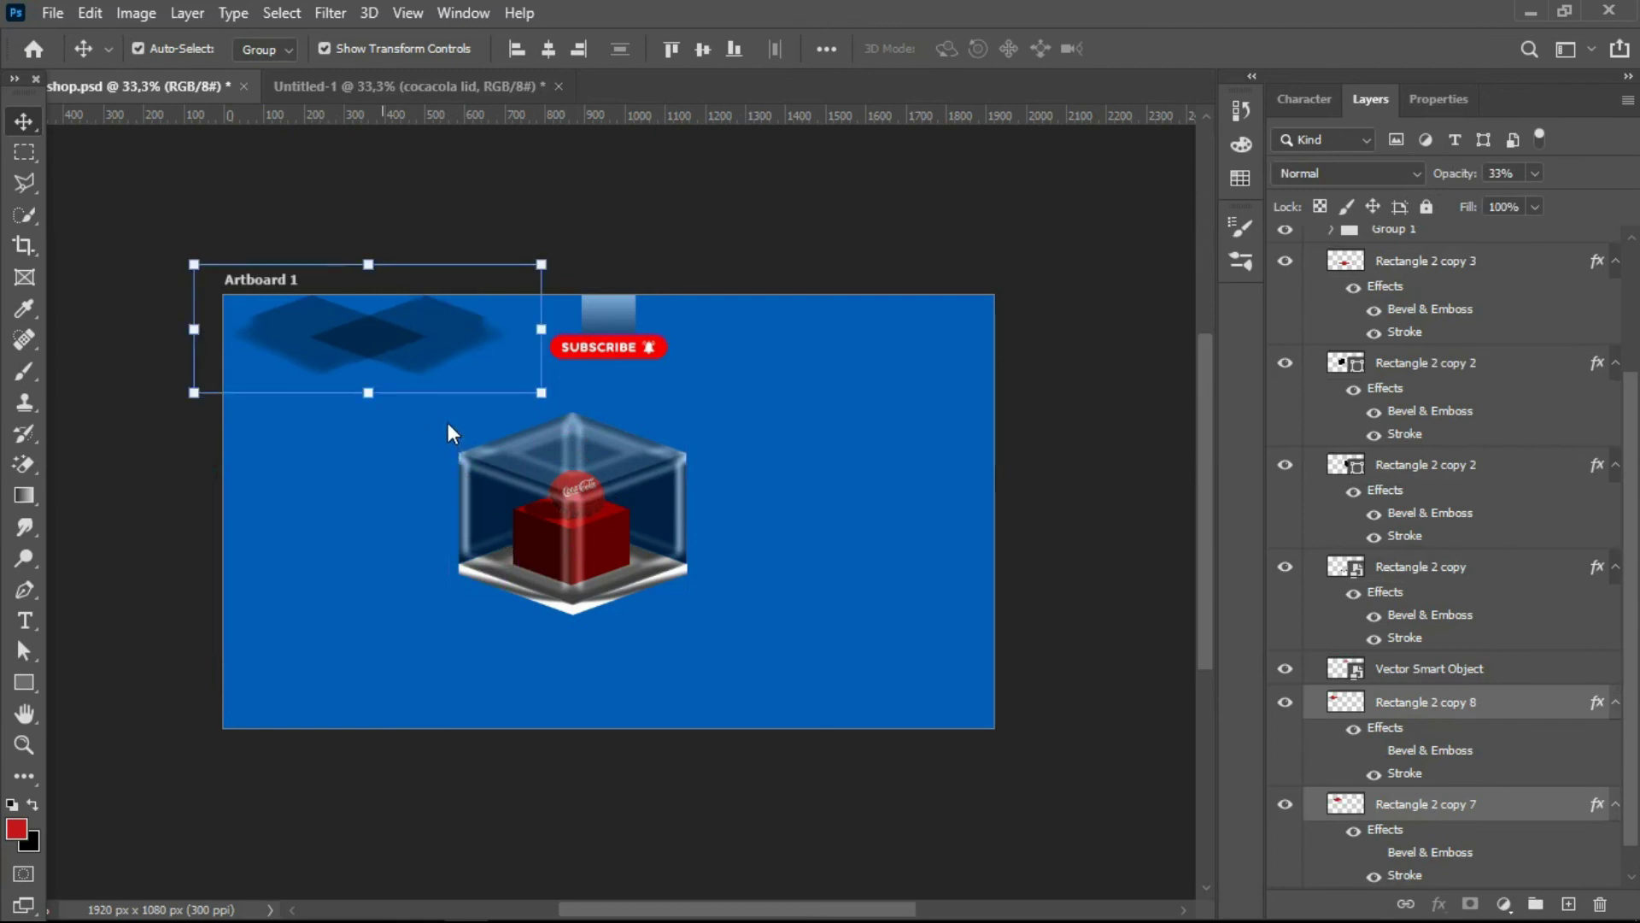
pyautogui.hotkey('ctrl', 't')
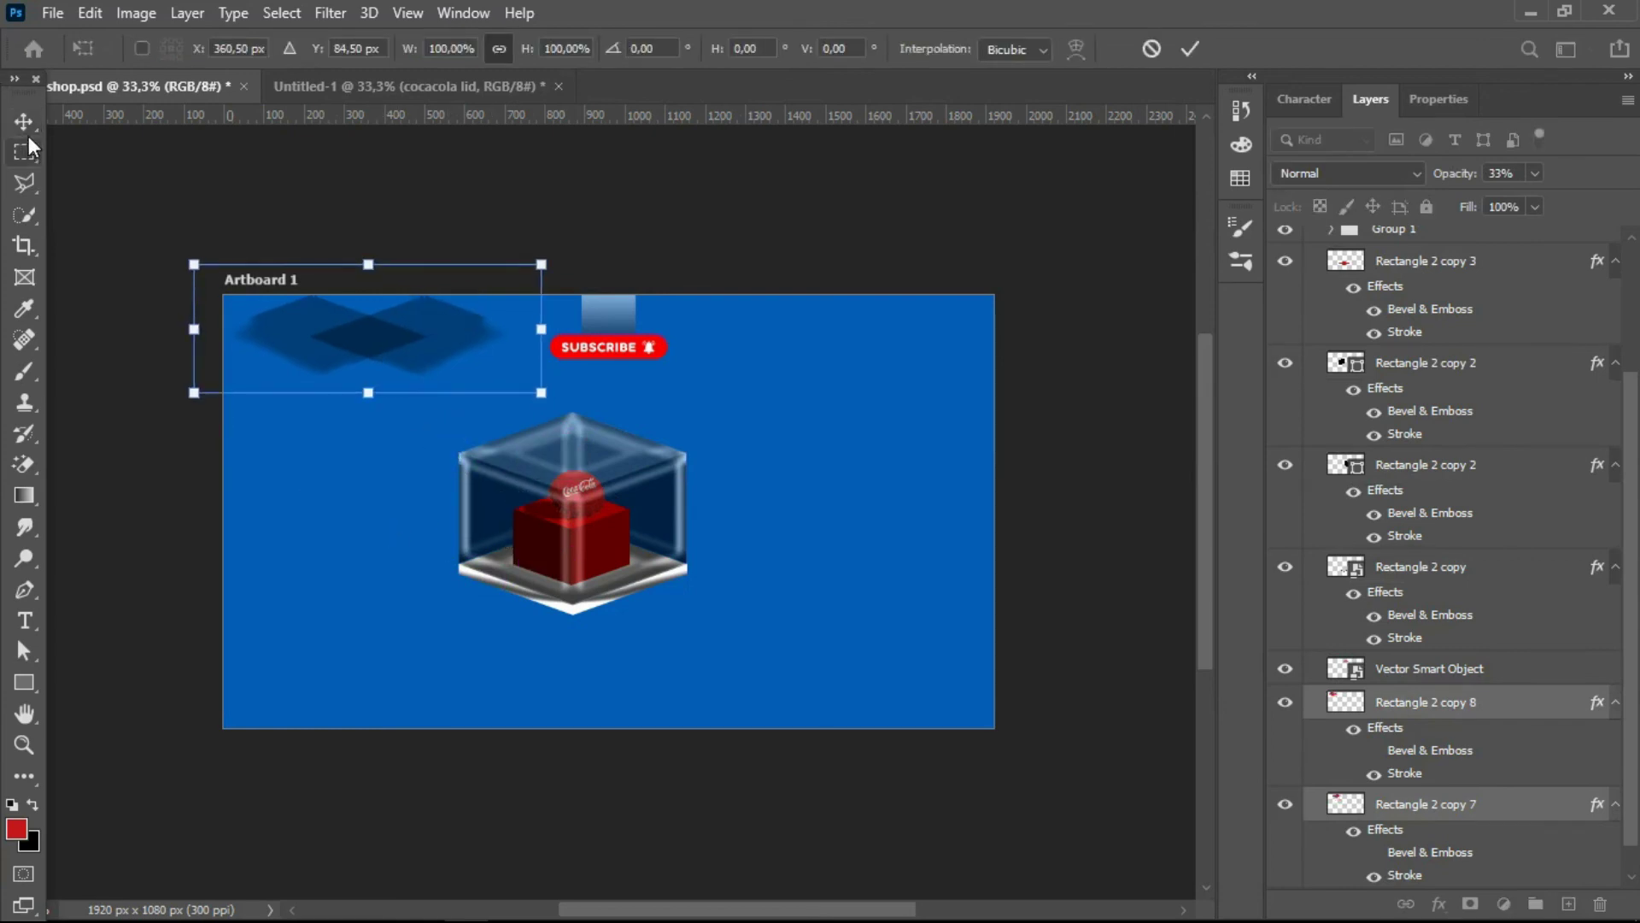
pyautogui.click(24, 121)
pyautogui.click(330, 530)
pyautogui.moveTo(417, 370)
pyautogui.mouseDown()
pyautogui.moveTo(439, 448)
pyautogui.moveTo(388, 423)
pyautogui.moveTo(470, 339)
pyautogui.mouseUp()
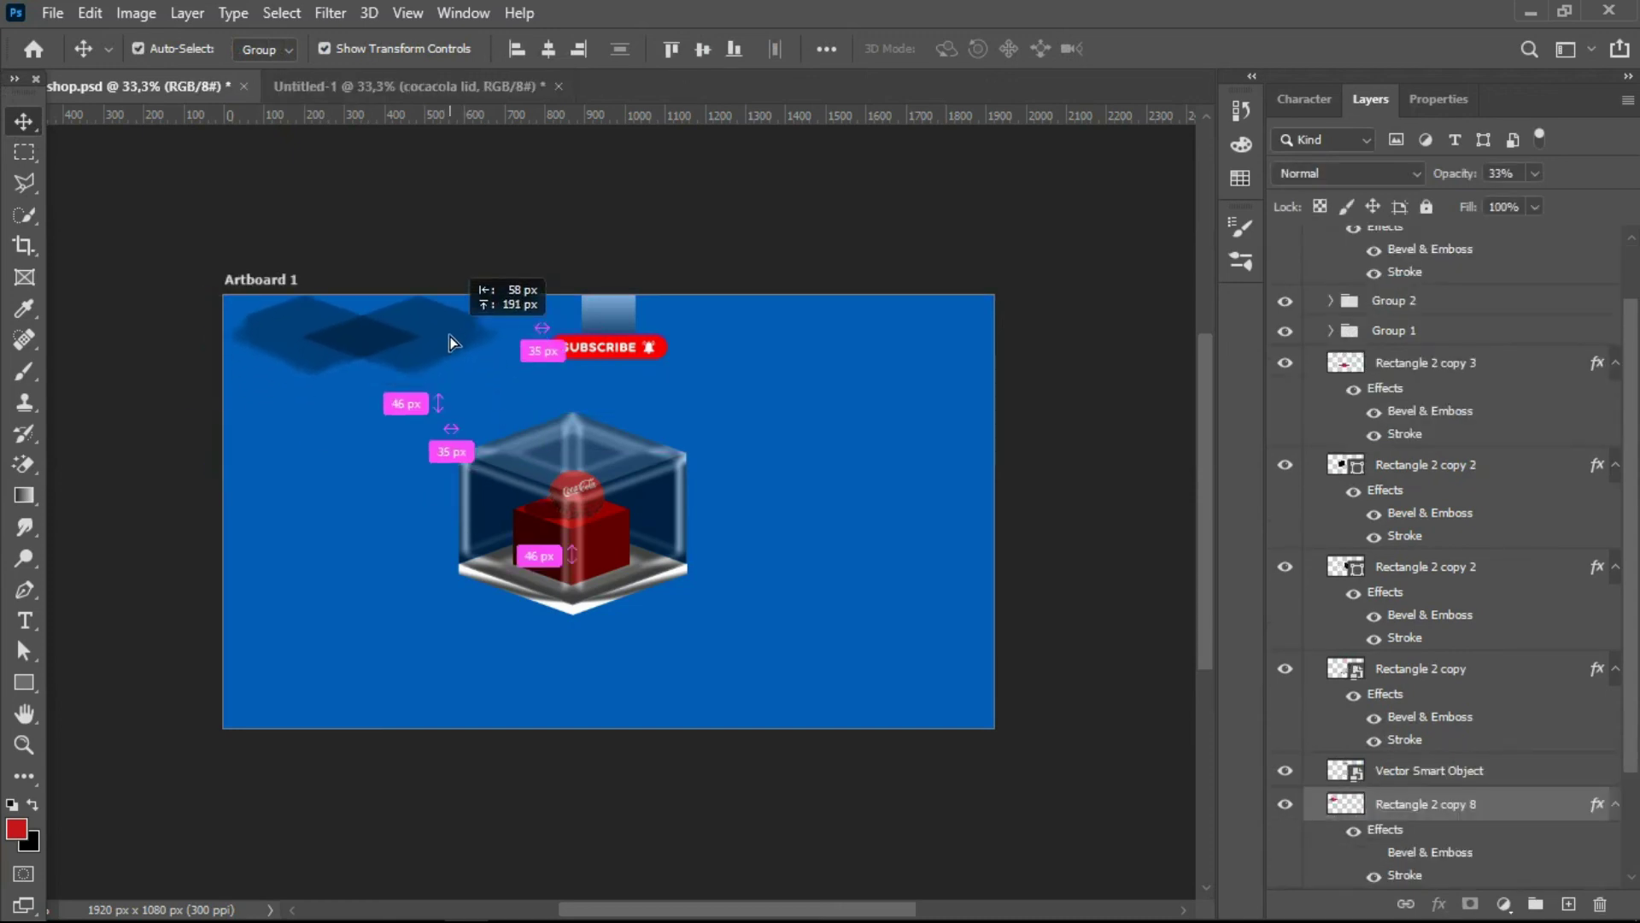
pyautogui.click(452, 681)
# - Group the glass cube layers, center the group horizontally on the artboard and raise it slightly
pyautogui.moveTo(452, 681); pyautogui.dragTo(745, 422)
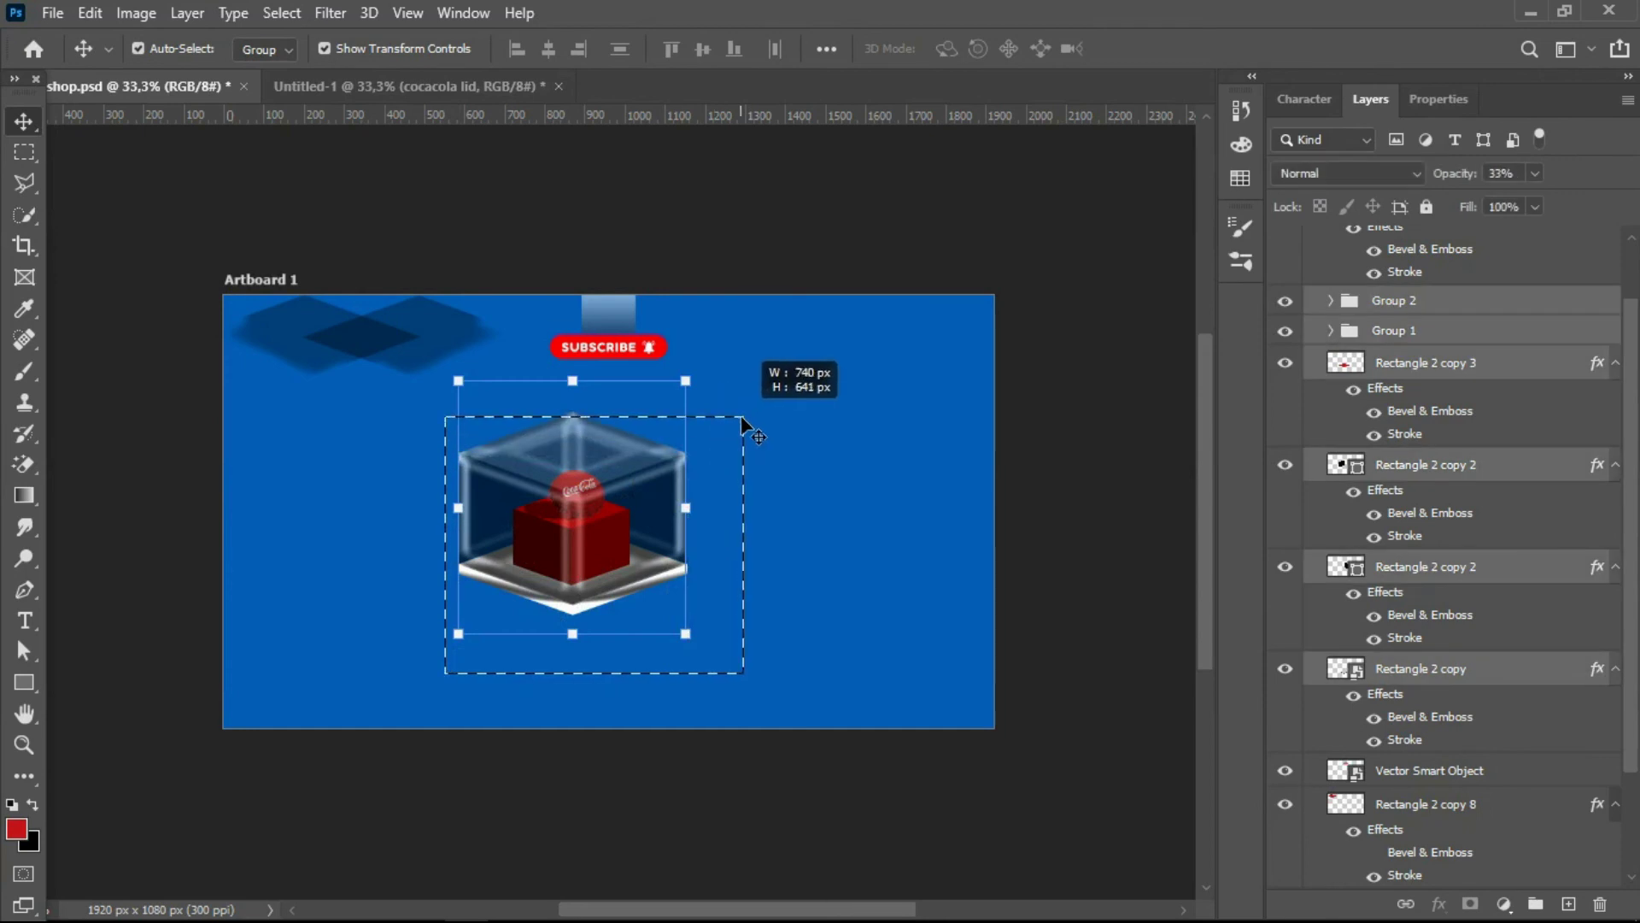
pyautogui.moveTo(619, 464); pyautogui.dragTo(642, 513)
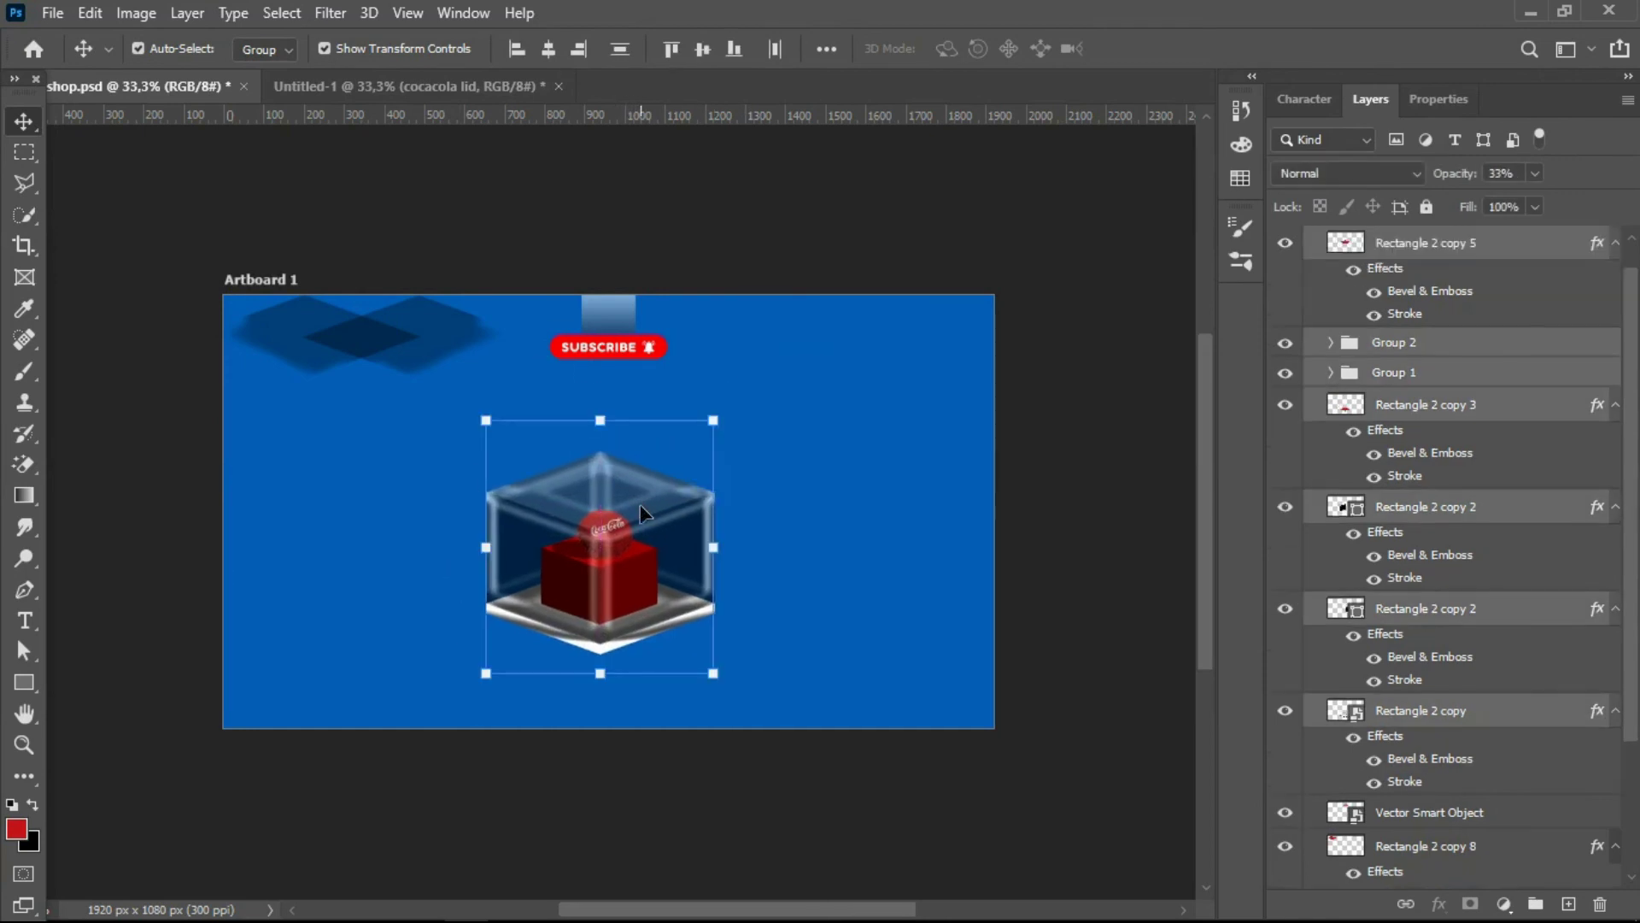
pyautogui.hotkey('ctrl', 'g')
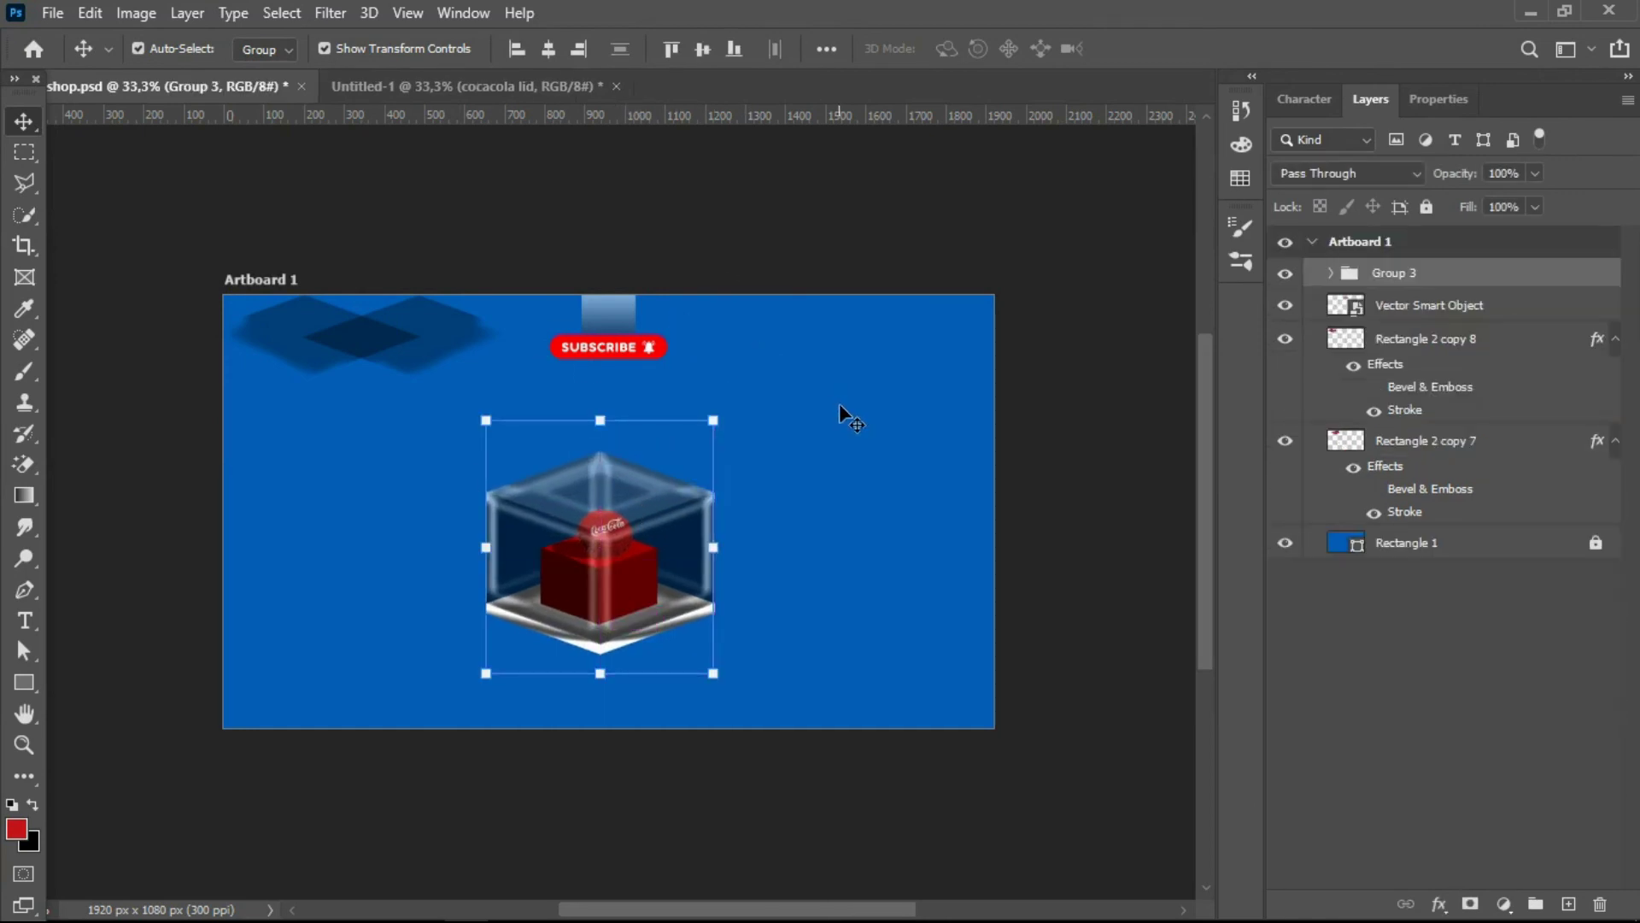
pyautogui.click(551, 51)
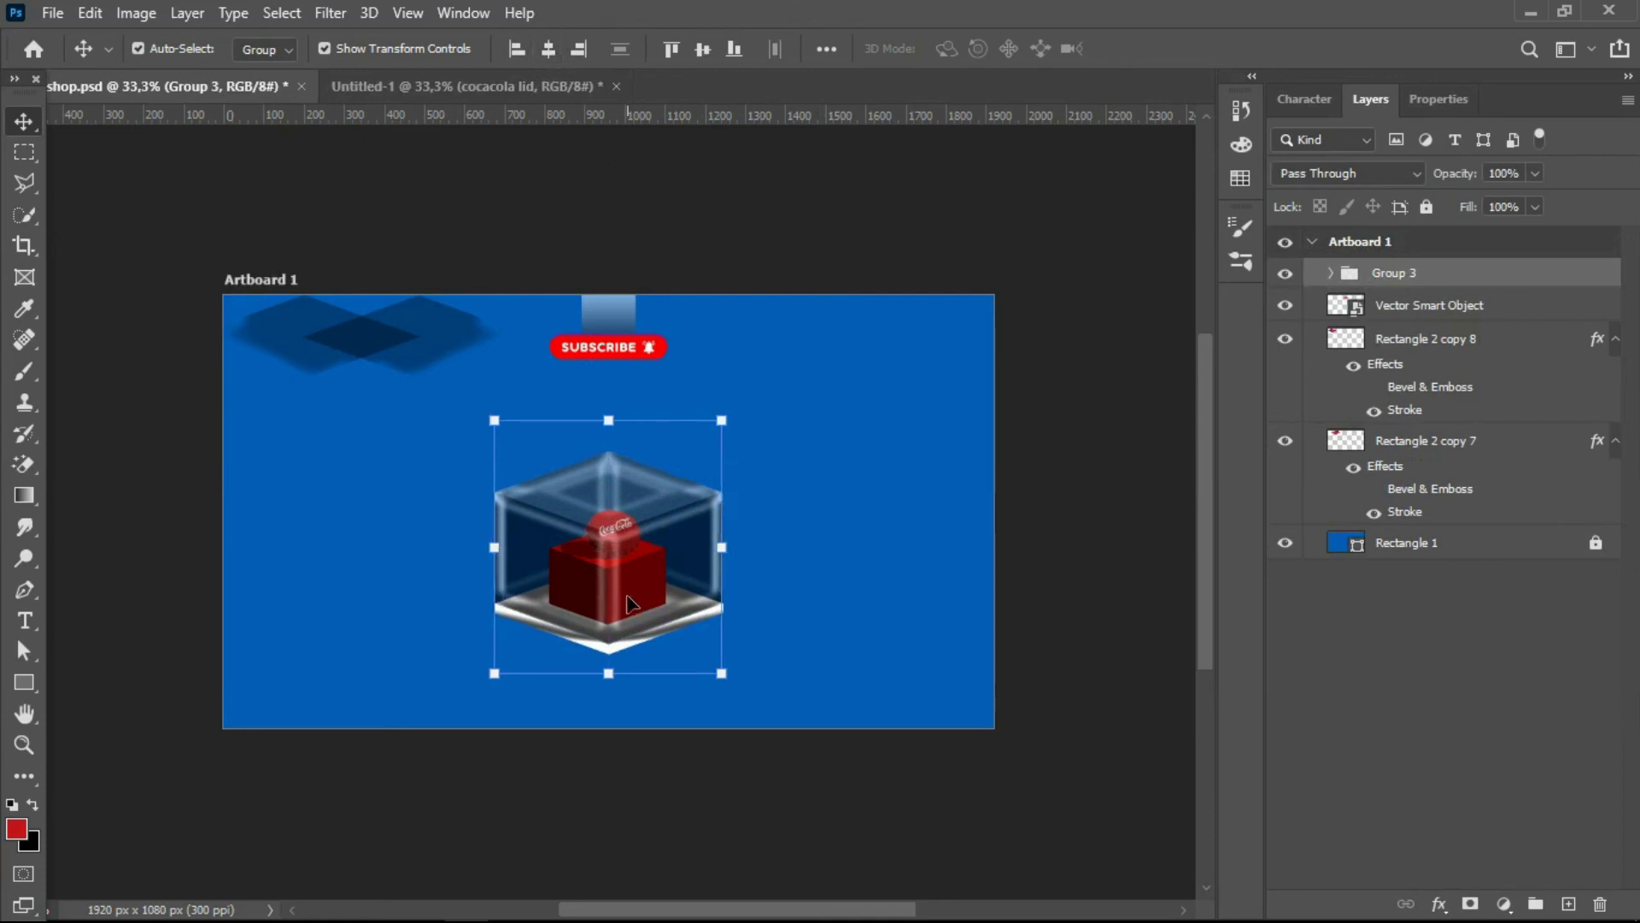
pyautogui.moveTo(628, 608); pyautogui.dragTo(632, 559)
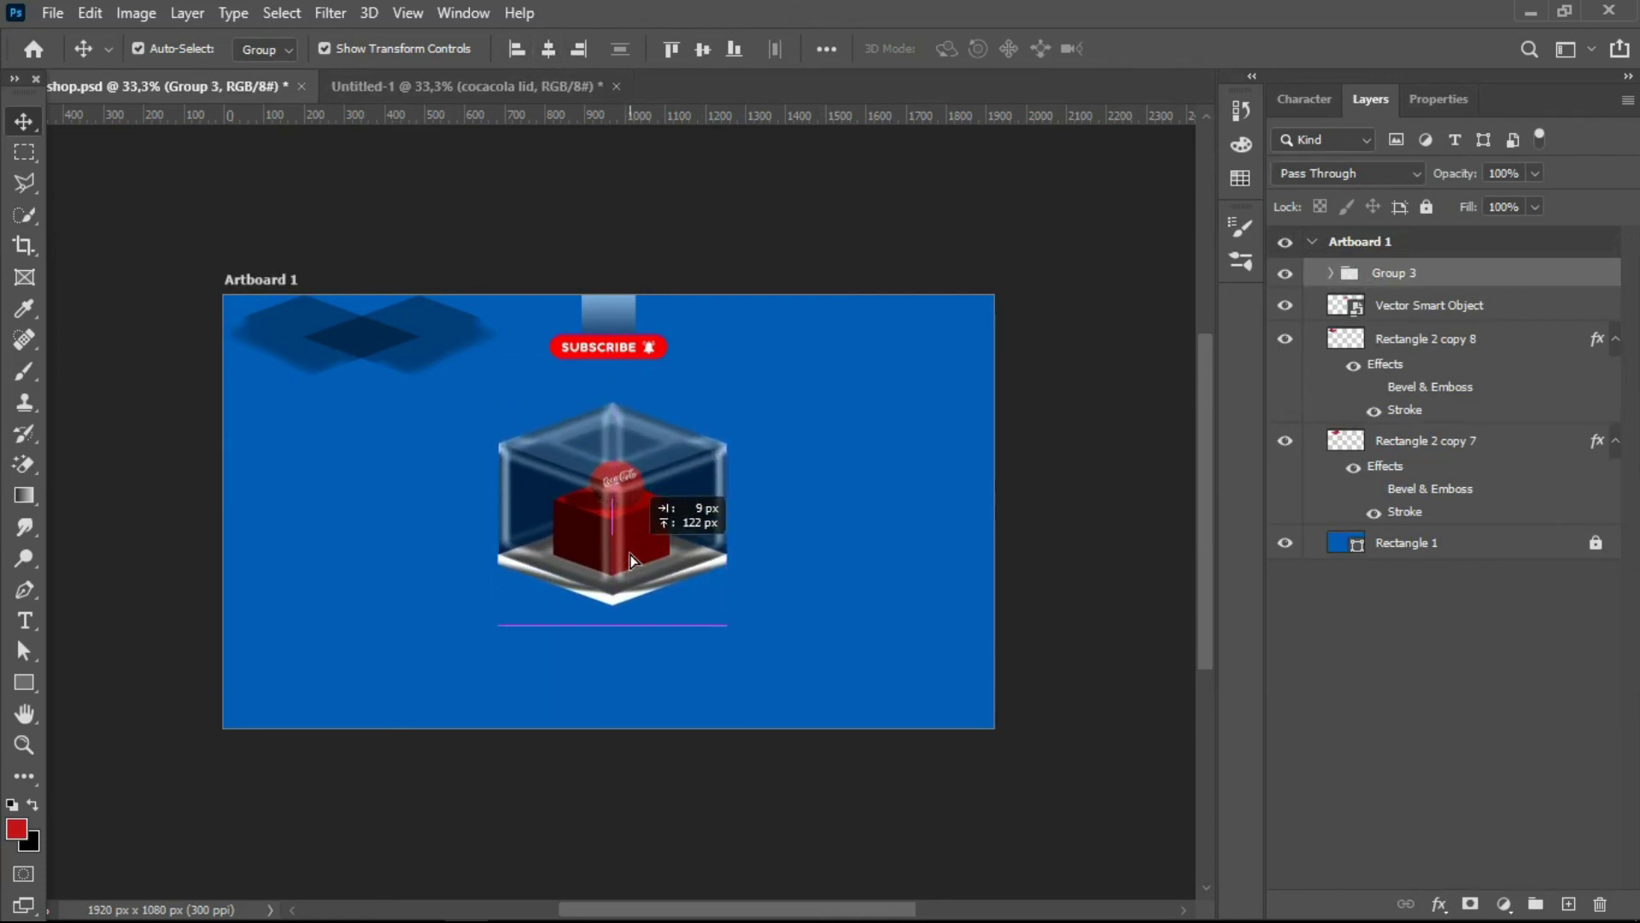
# - Place both shadows back beneath the cube and group them with it as Group 4
pyautogui.click(402, 448)
pyautogui.moveTo(309, 431); pyautogui.dragTo(395, 342)
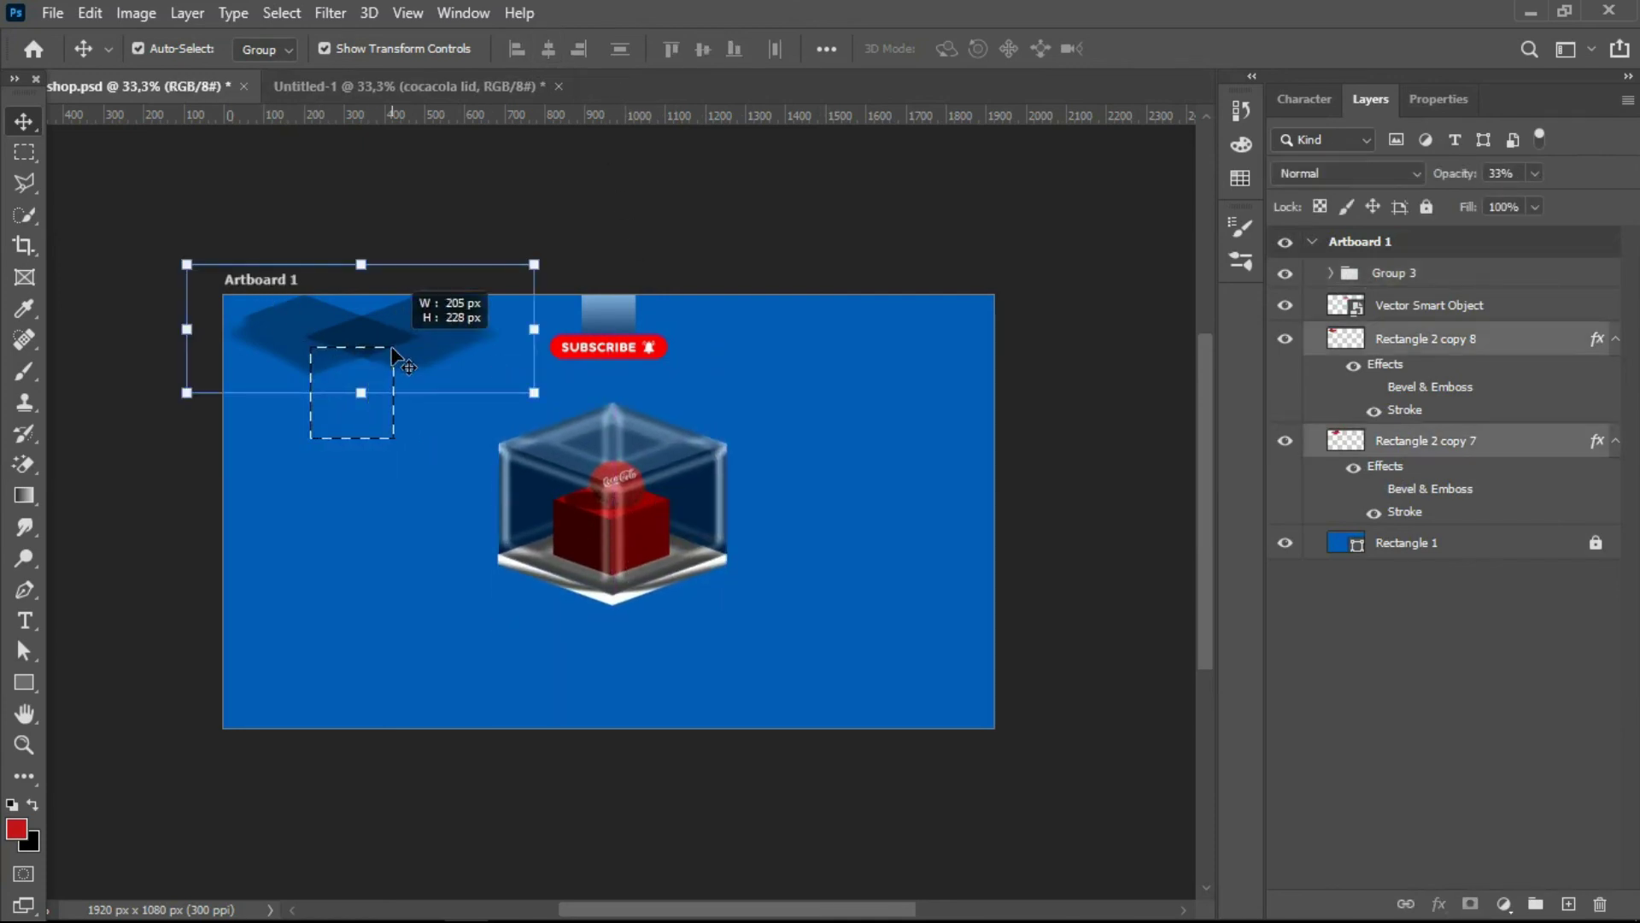
pyautogui.moveTo(393, 446); pyautogui.dragTo(641, 584)
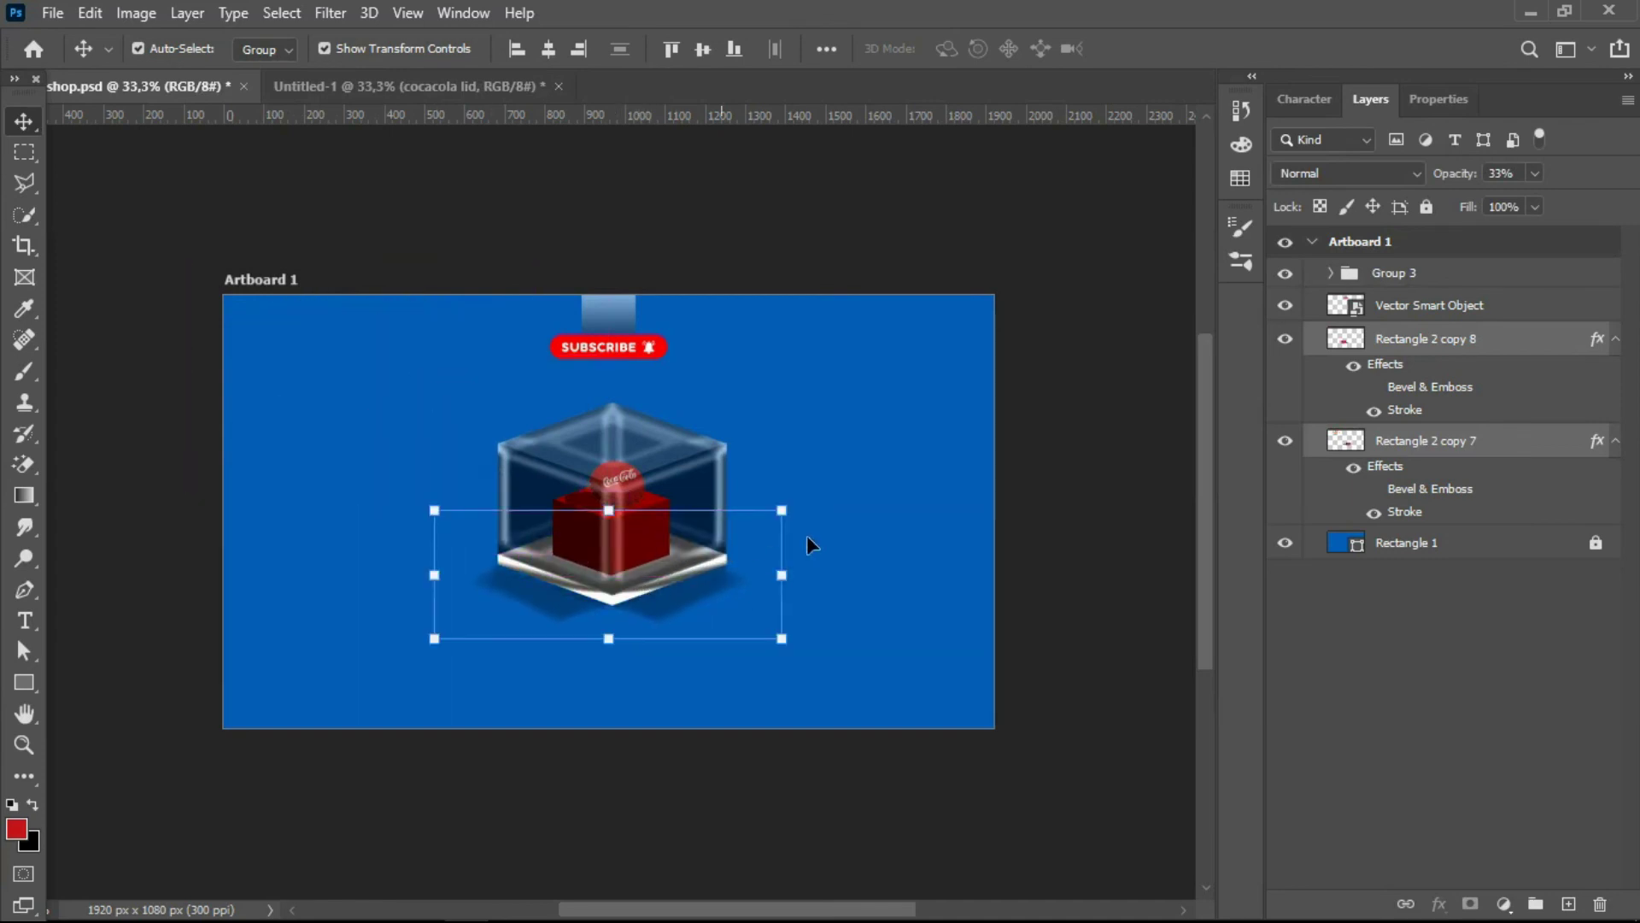
pyautogui.hotkey('ctrl', '+')
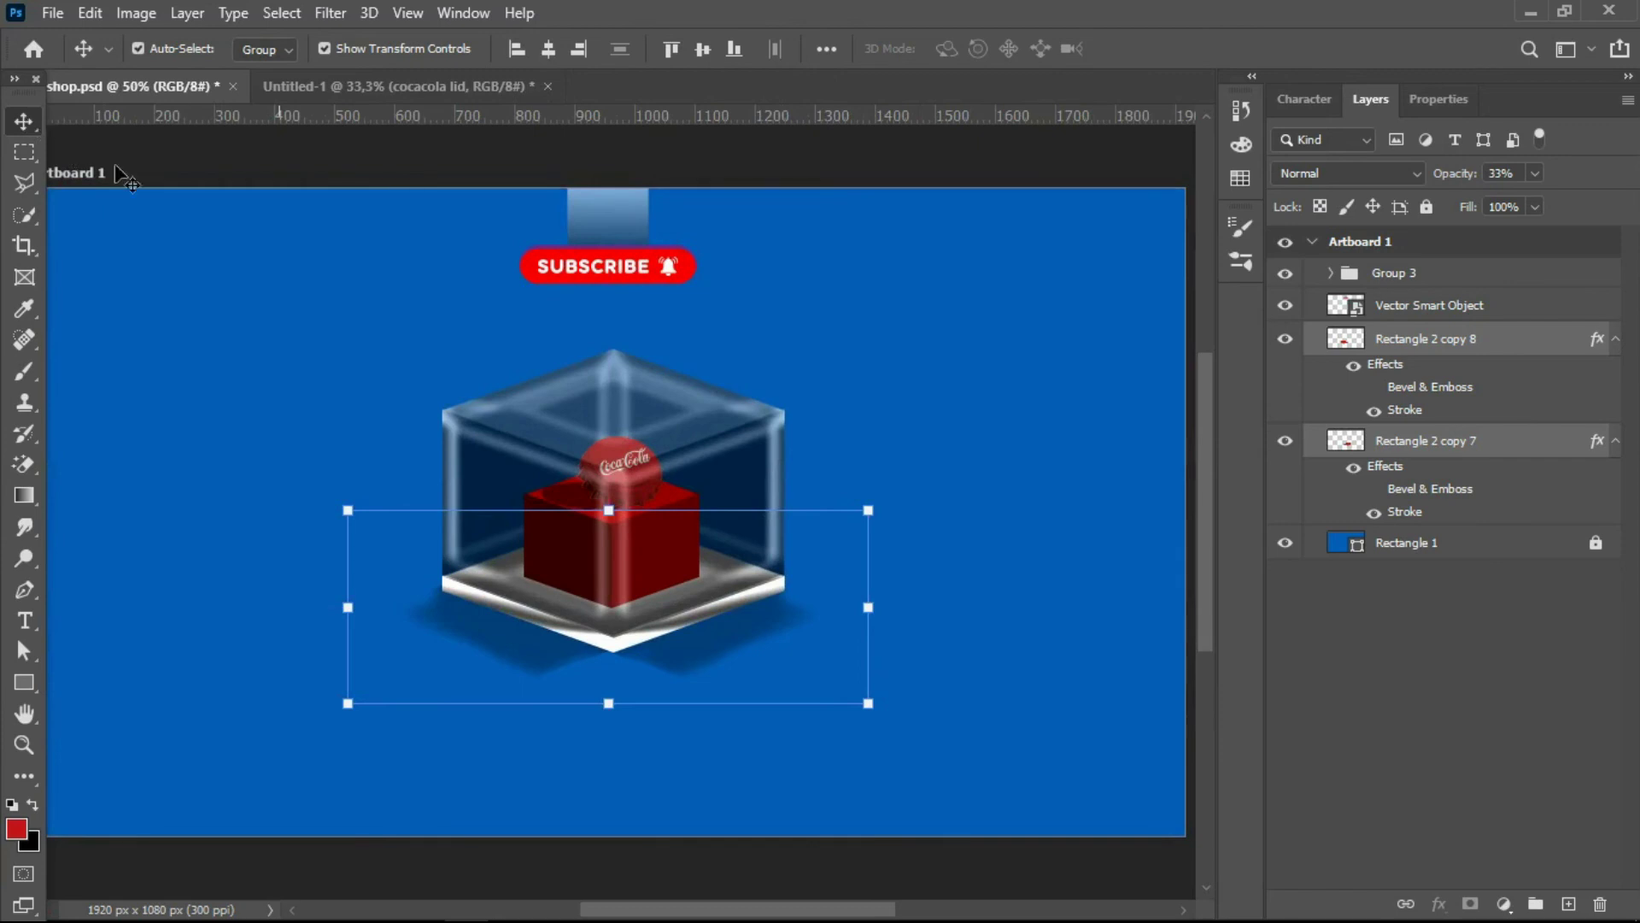
pyautogui.moveTo(350, 328); pyautogui.dragTo(888, 666)
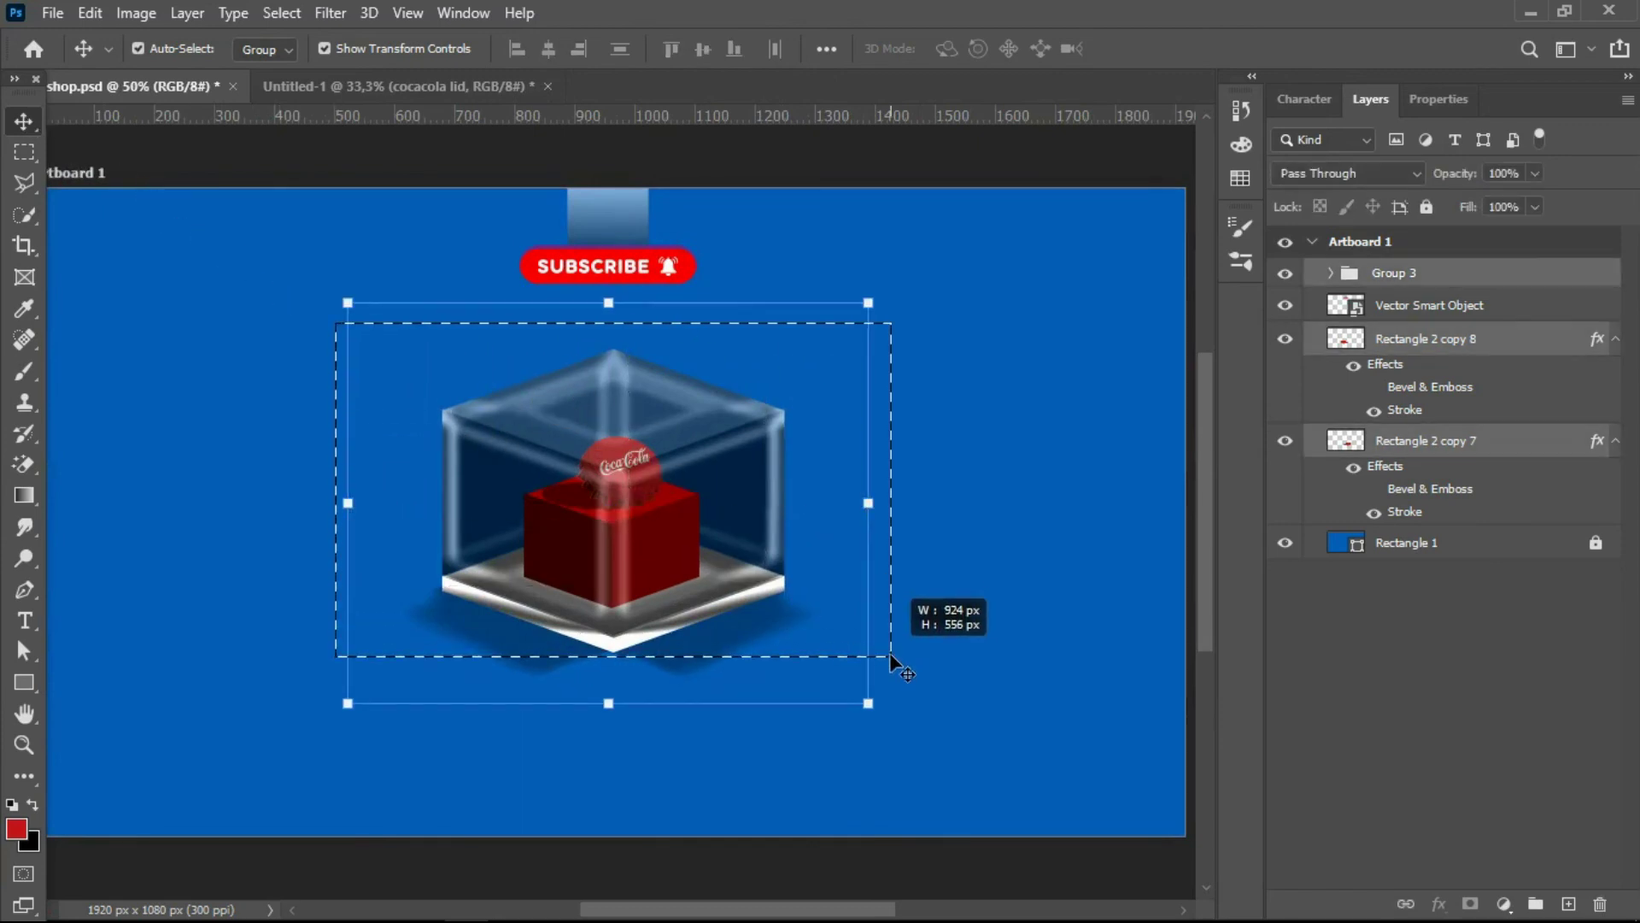
pyautogui.hotkey('ctrl', 'g')
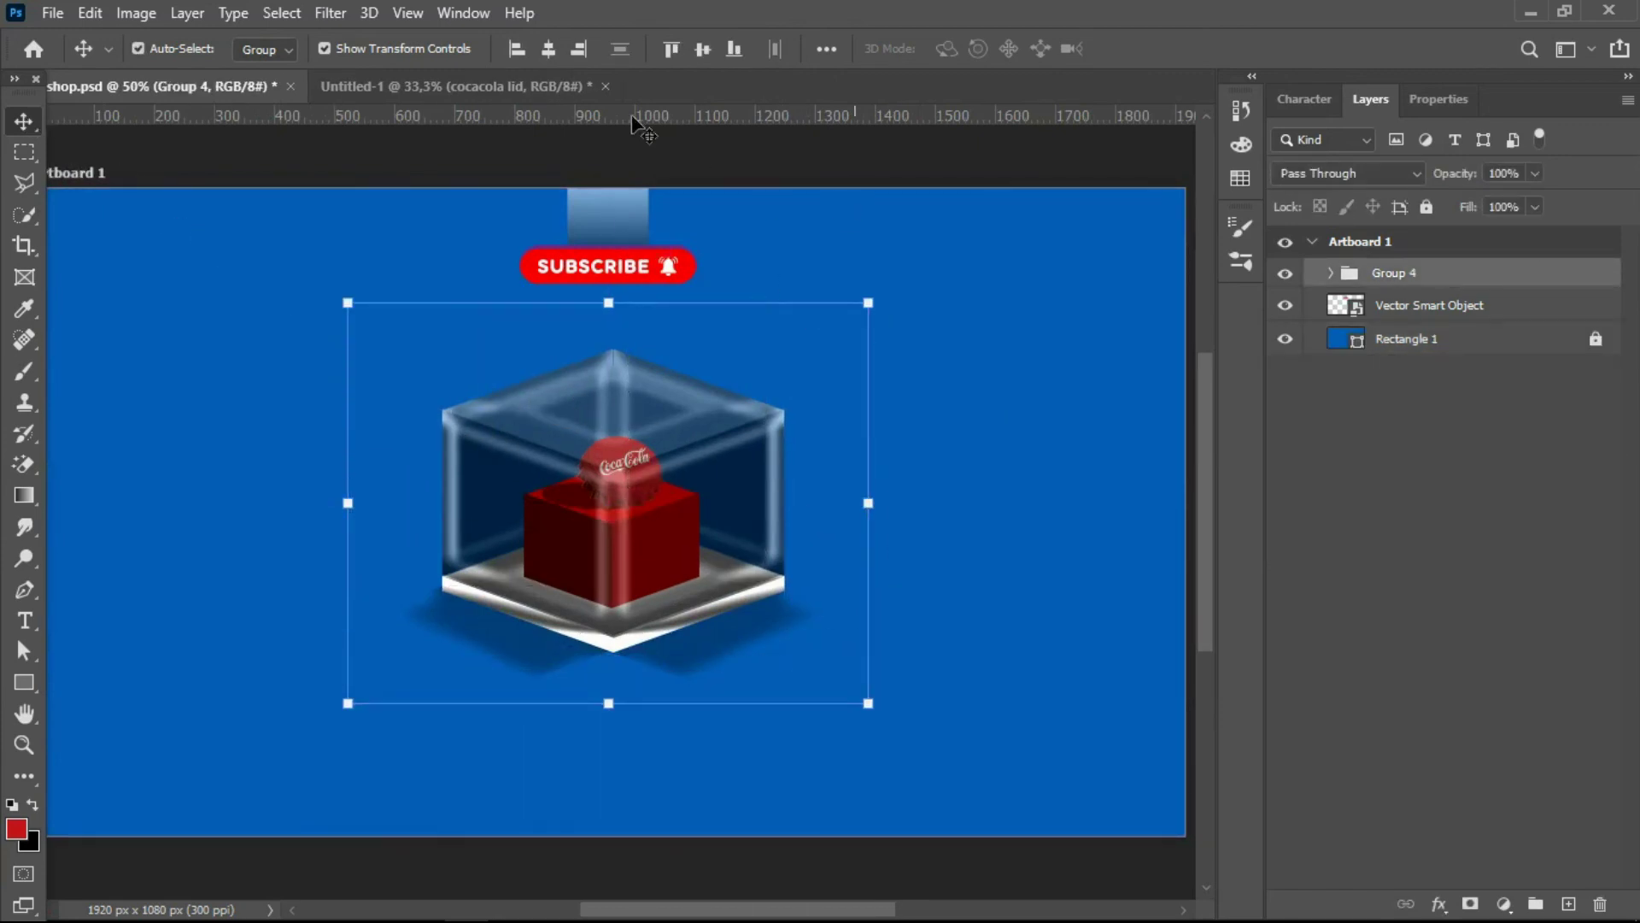
pyautogui.click(1011, 334)
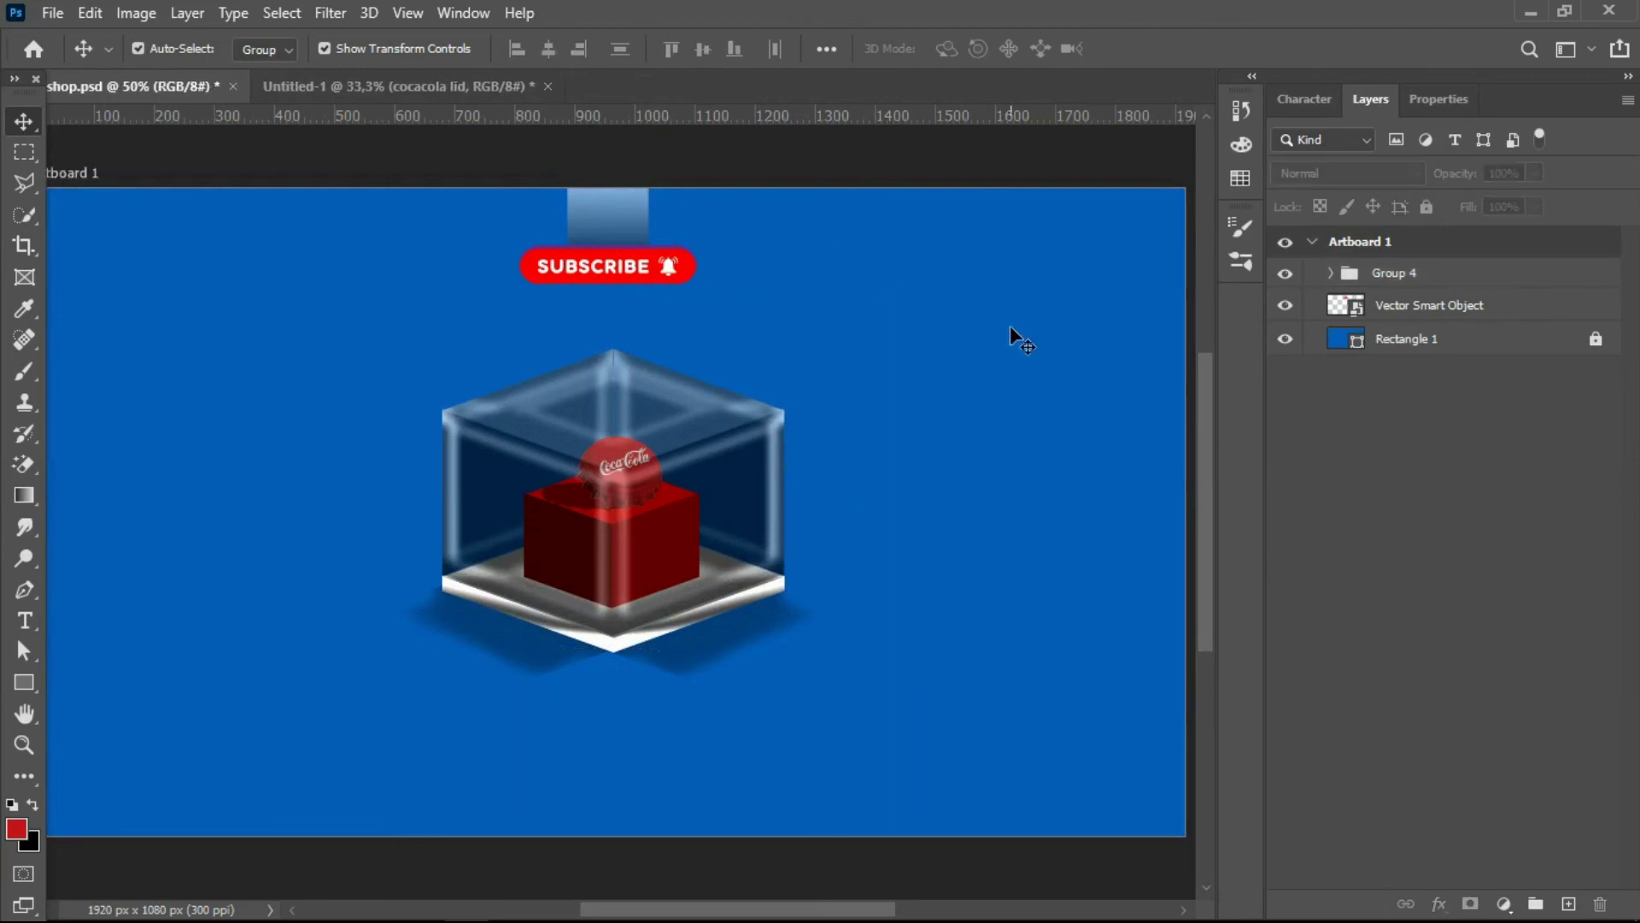